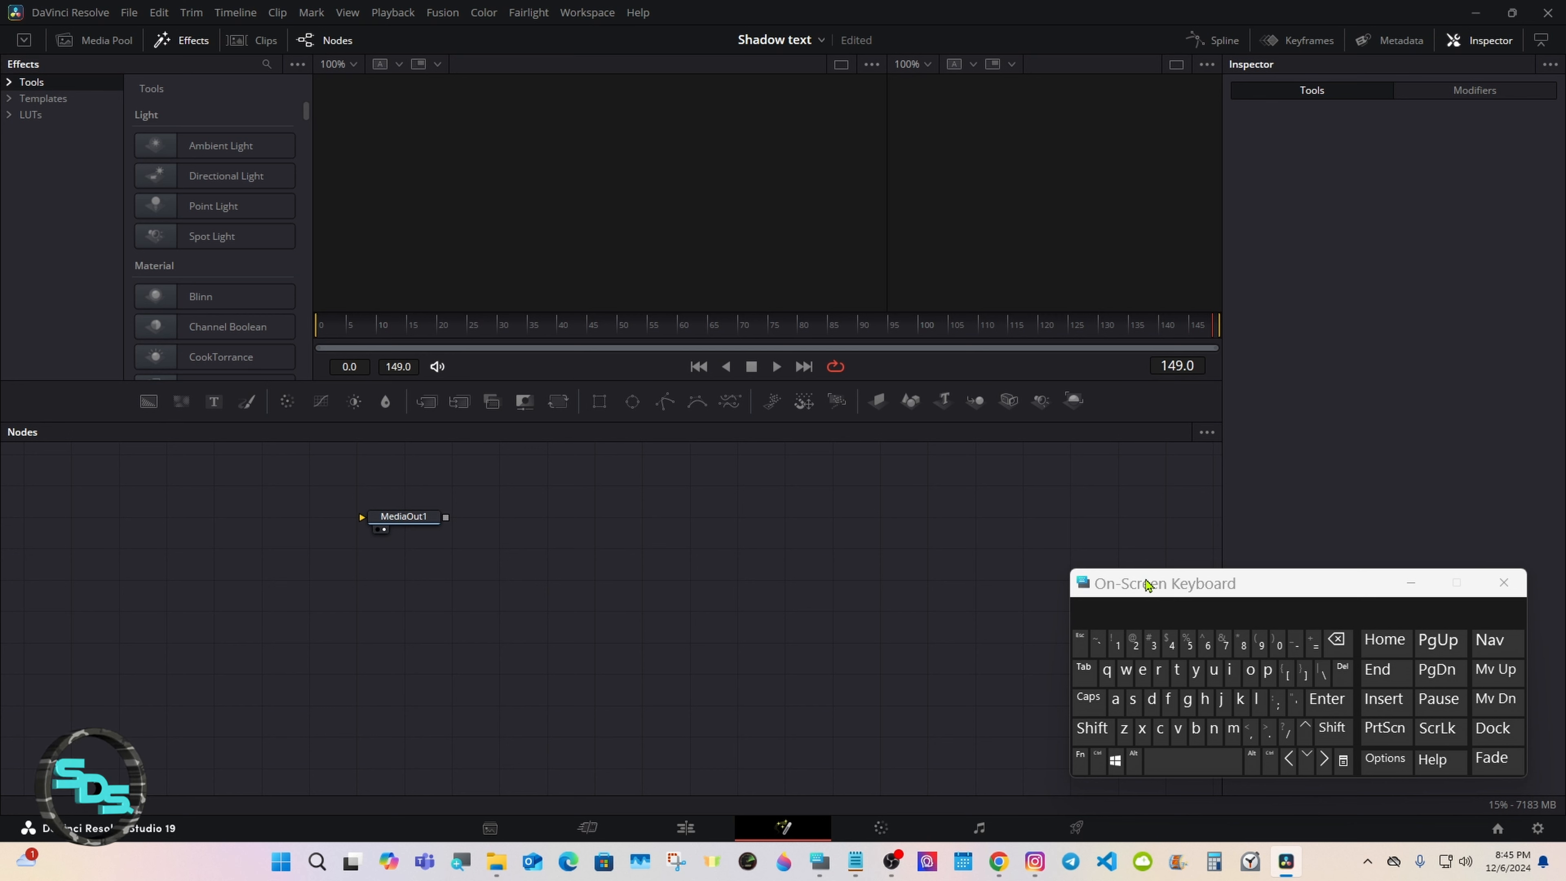
Move the MediaOut1 node aside to make room and add an sRectangle node
left_click_drag(412, 525, 935, 595)
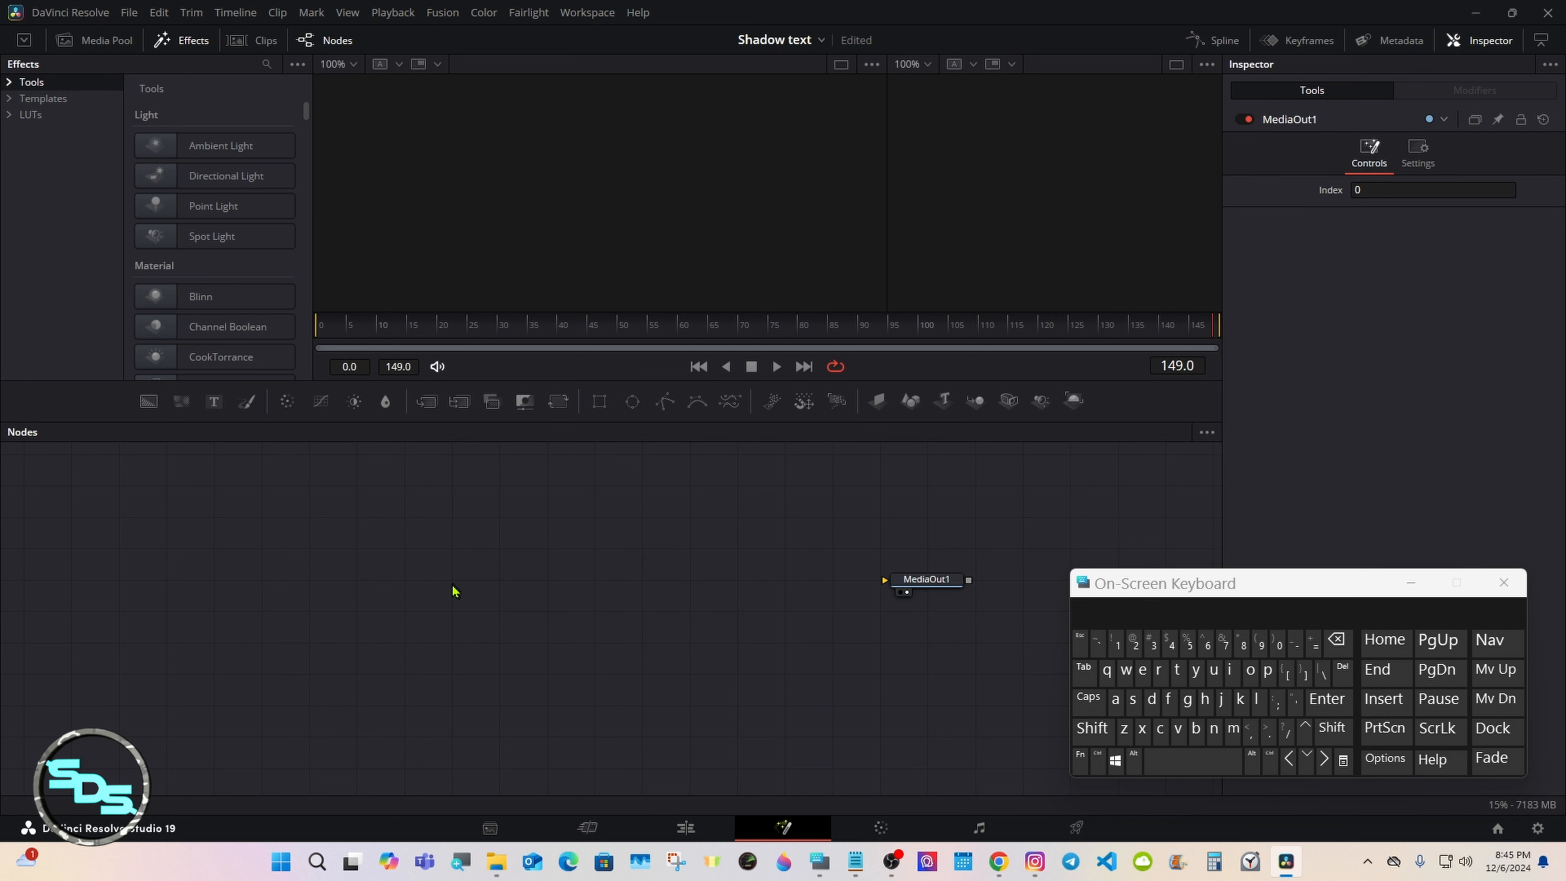
left_click(1092, 728)
left_click(1175, 762)
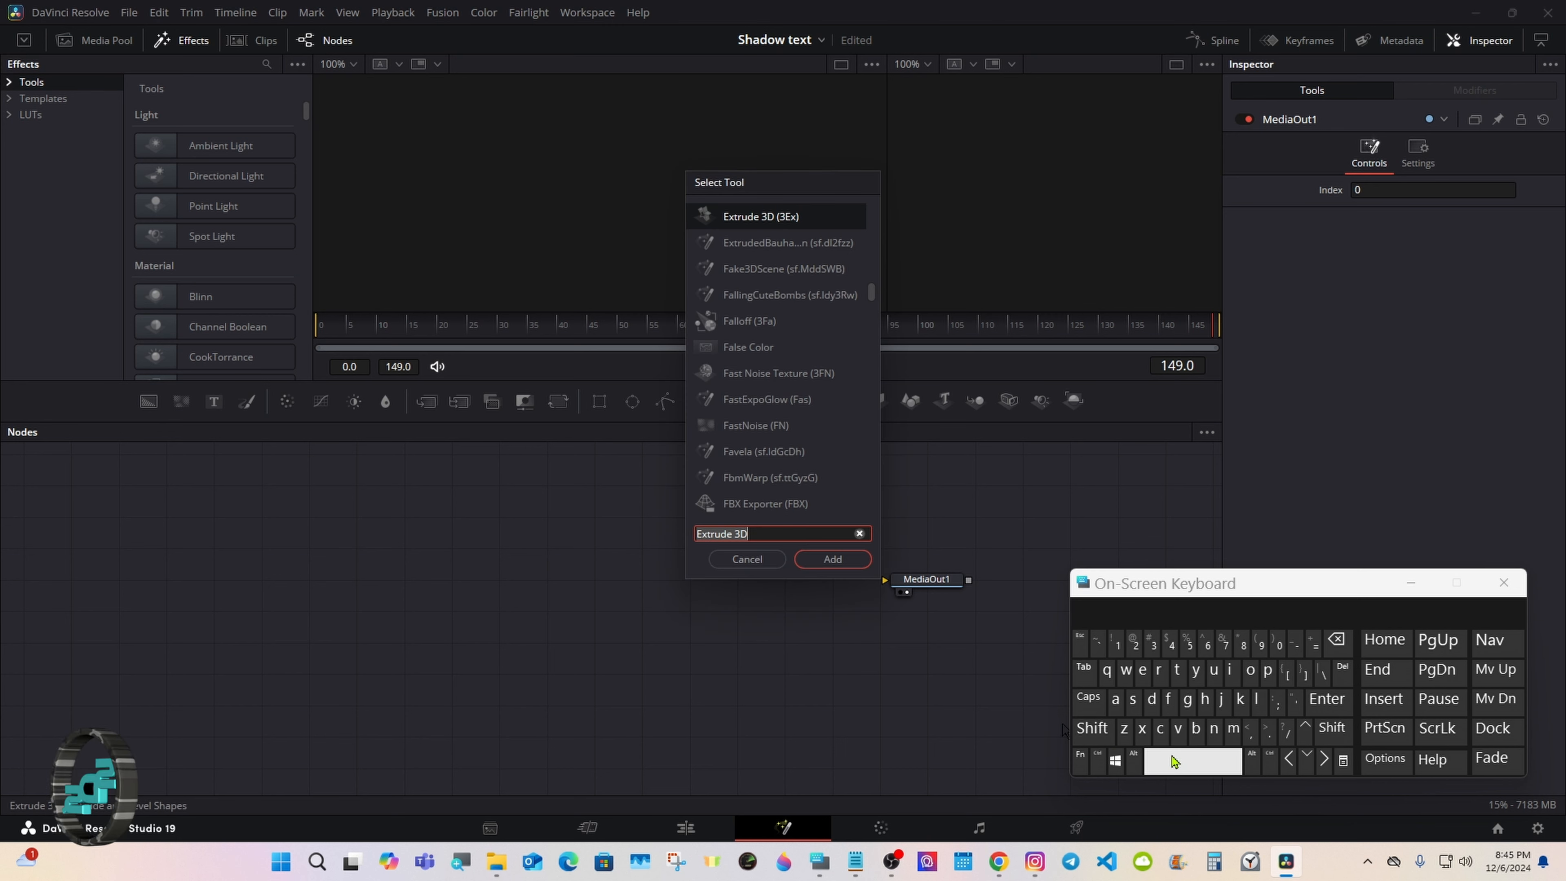
left_click(1135, 700)
type("Rectangle")
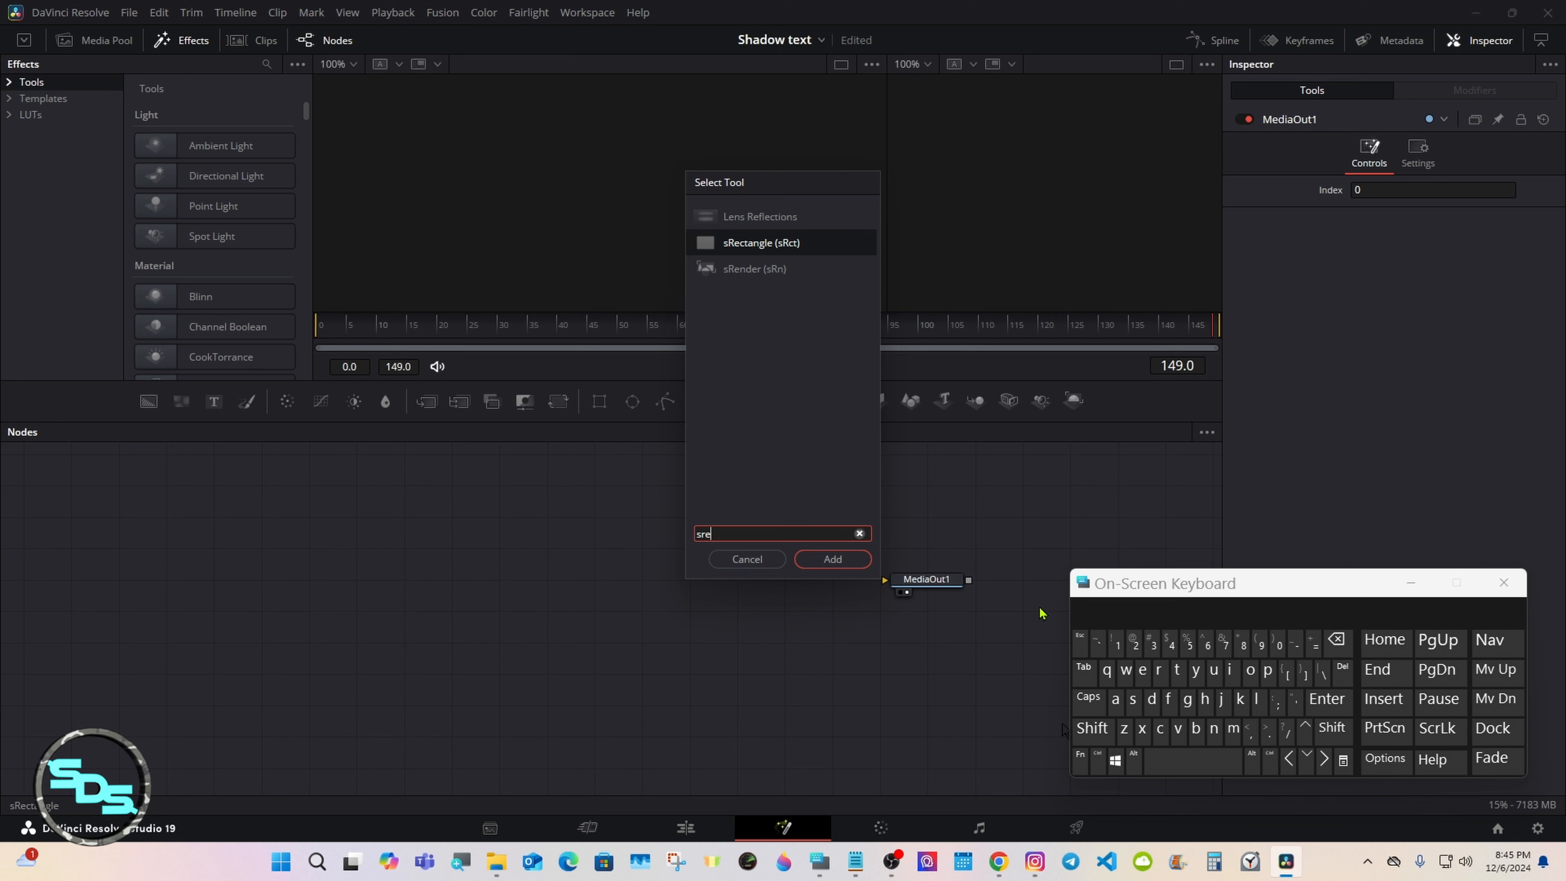
left_click(807, 560)
Add an Extrude 3D node fed by sRectangle1 and space it out toward MediaOut1
left_click(1092, 728)
left_click(1183, 761)
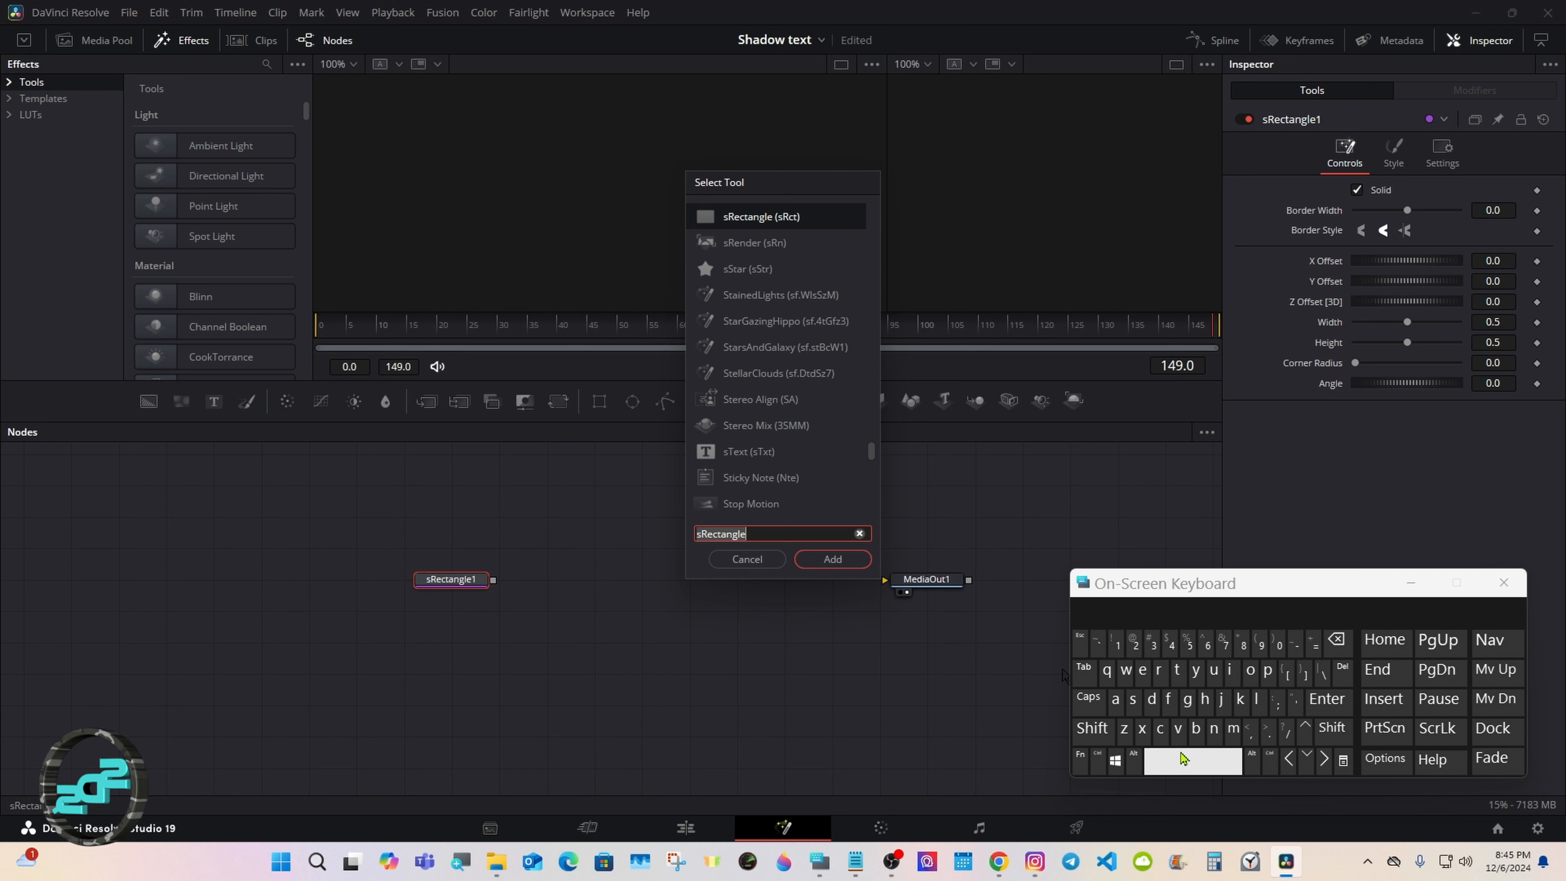
left_click(1143, 670)
left_click(1142, 729)
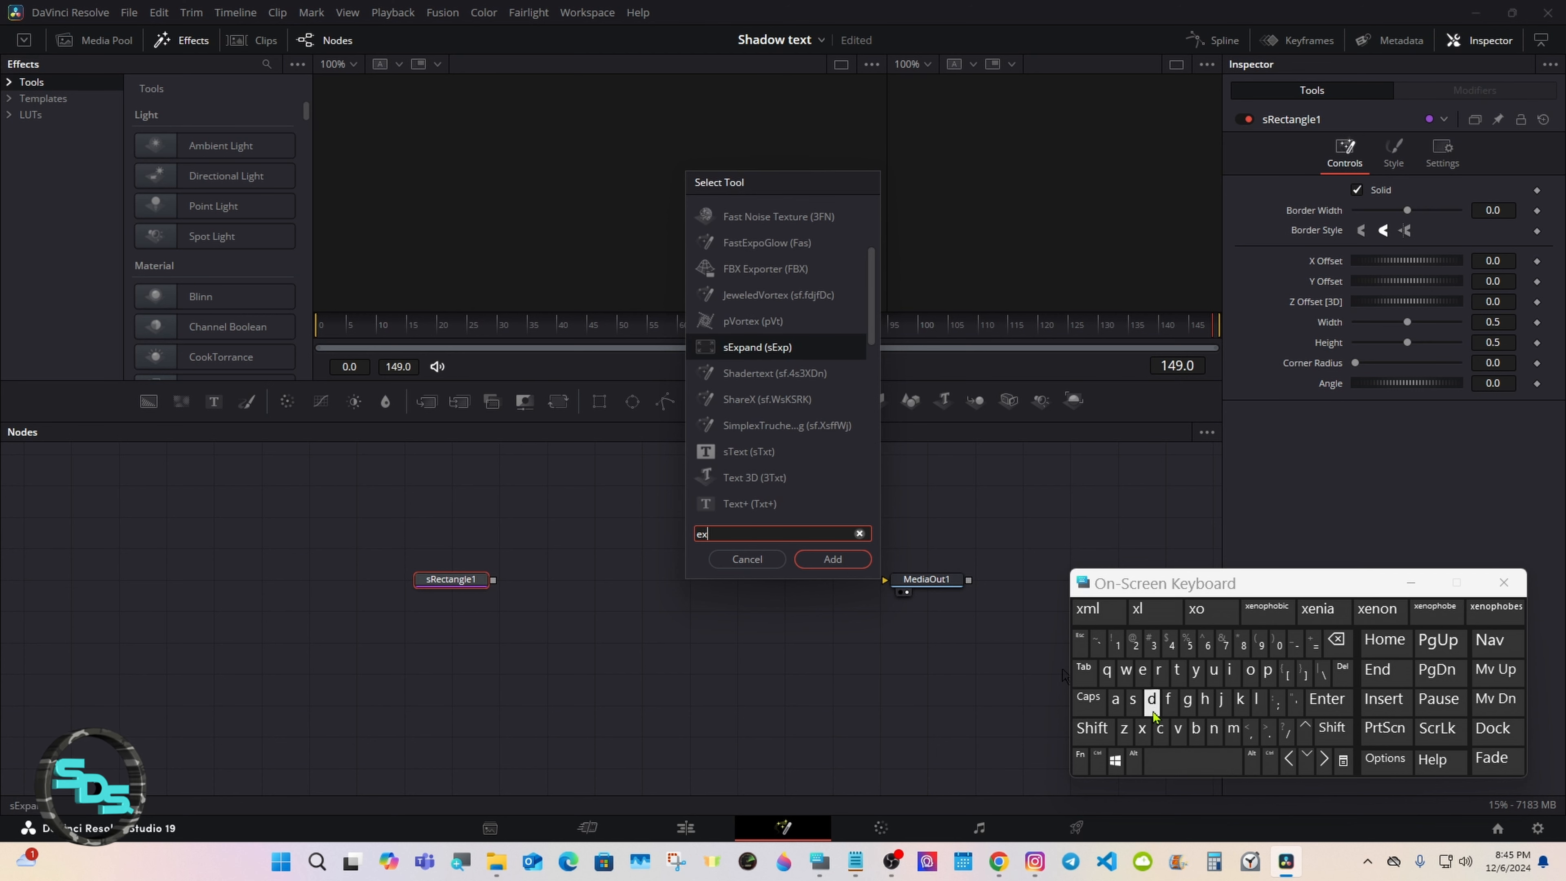
left_click(1178, 672)
left_click(1160, 674)
left_click(766, 216)
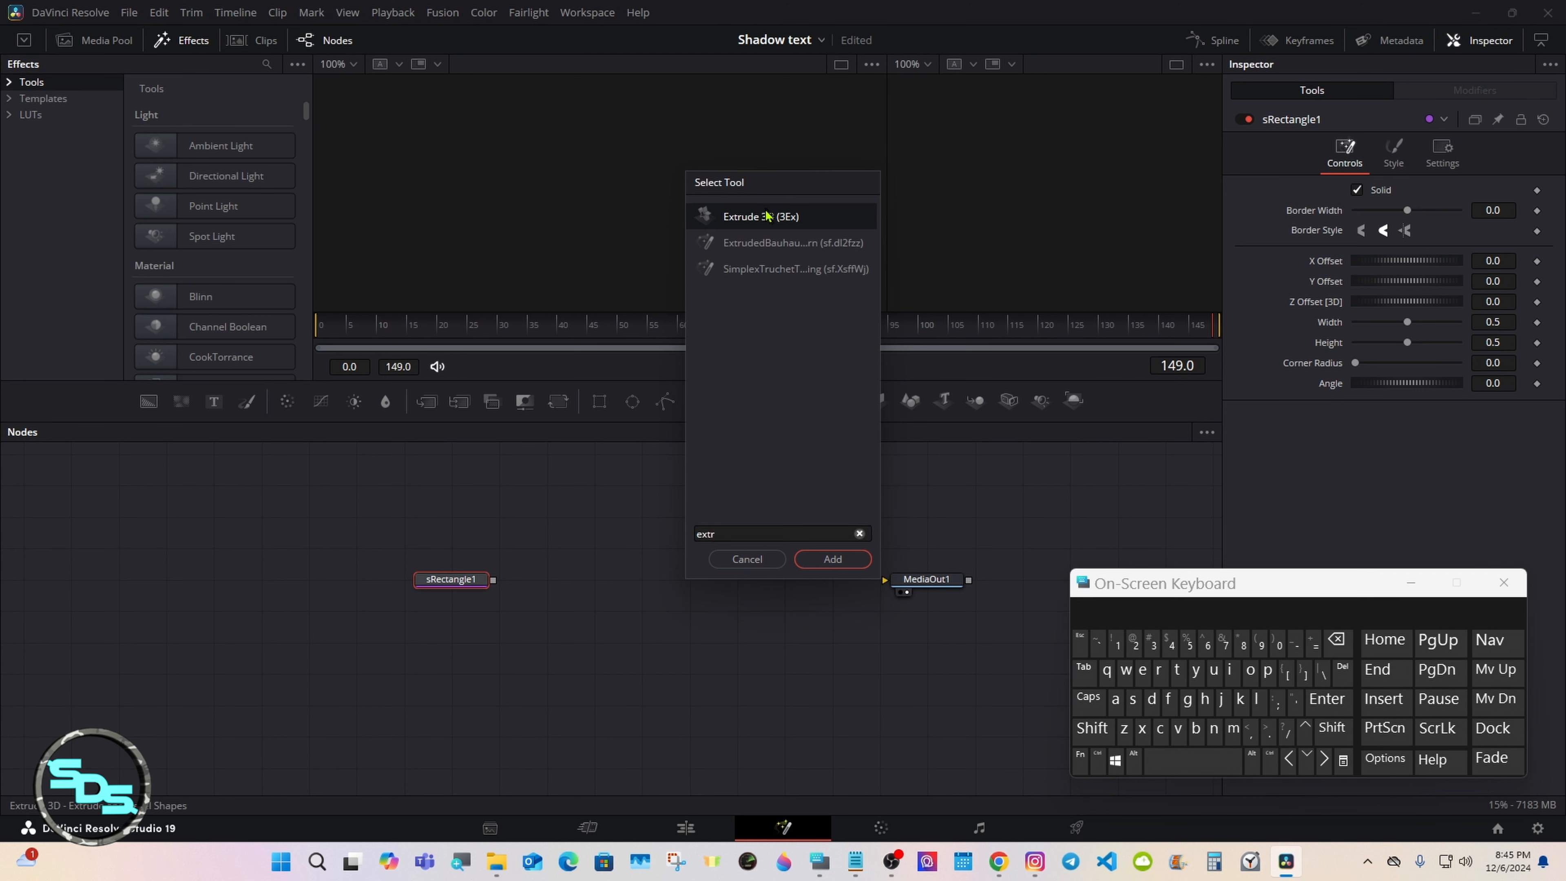
left_click(826, 559)
left_click_drag(529, 583, 676, 583)
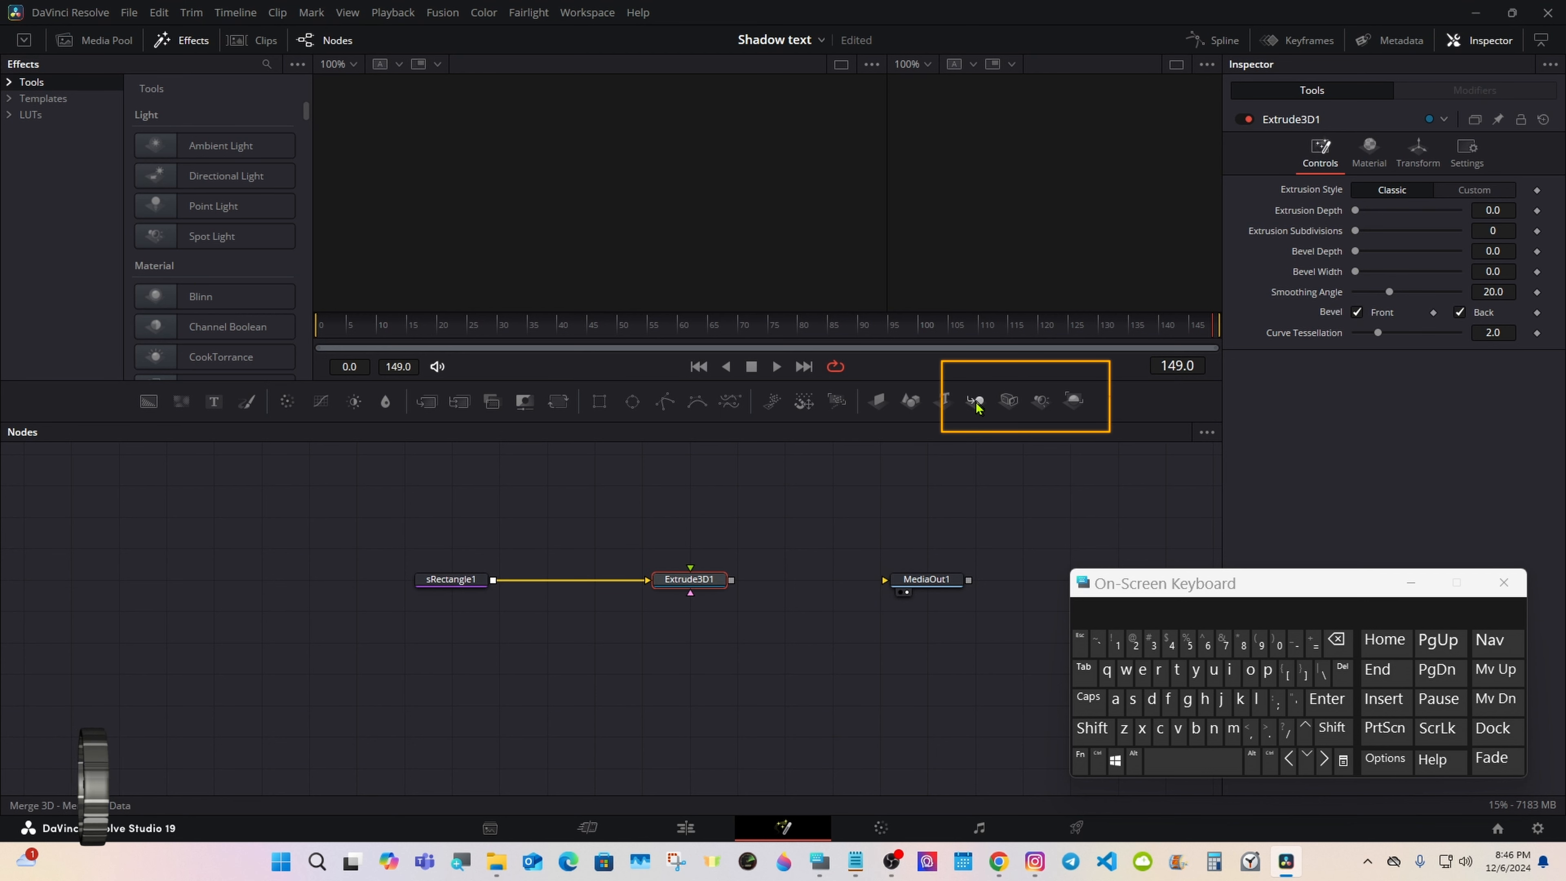
Add a Merge 3D node after Extrude3D1, with a Camera 3D and a Spot Light connected to it
left_click(975, 401)
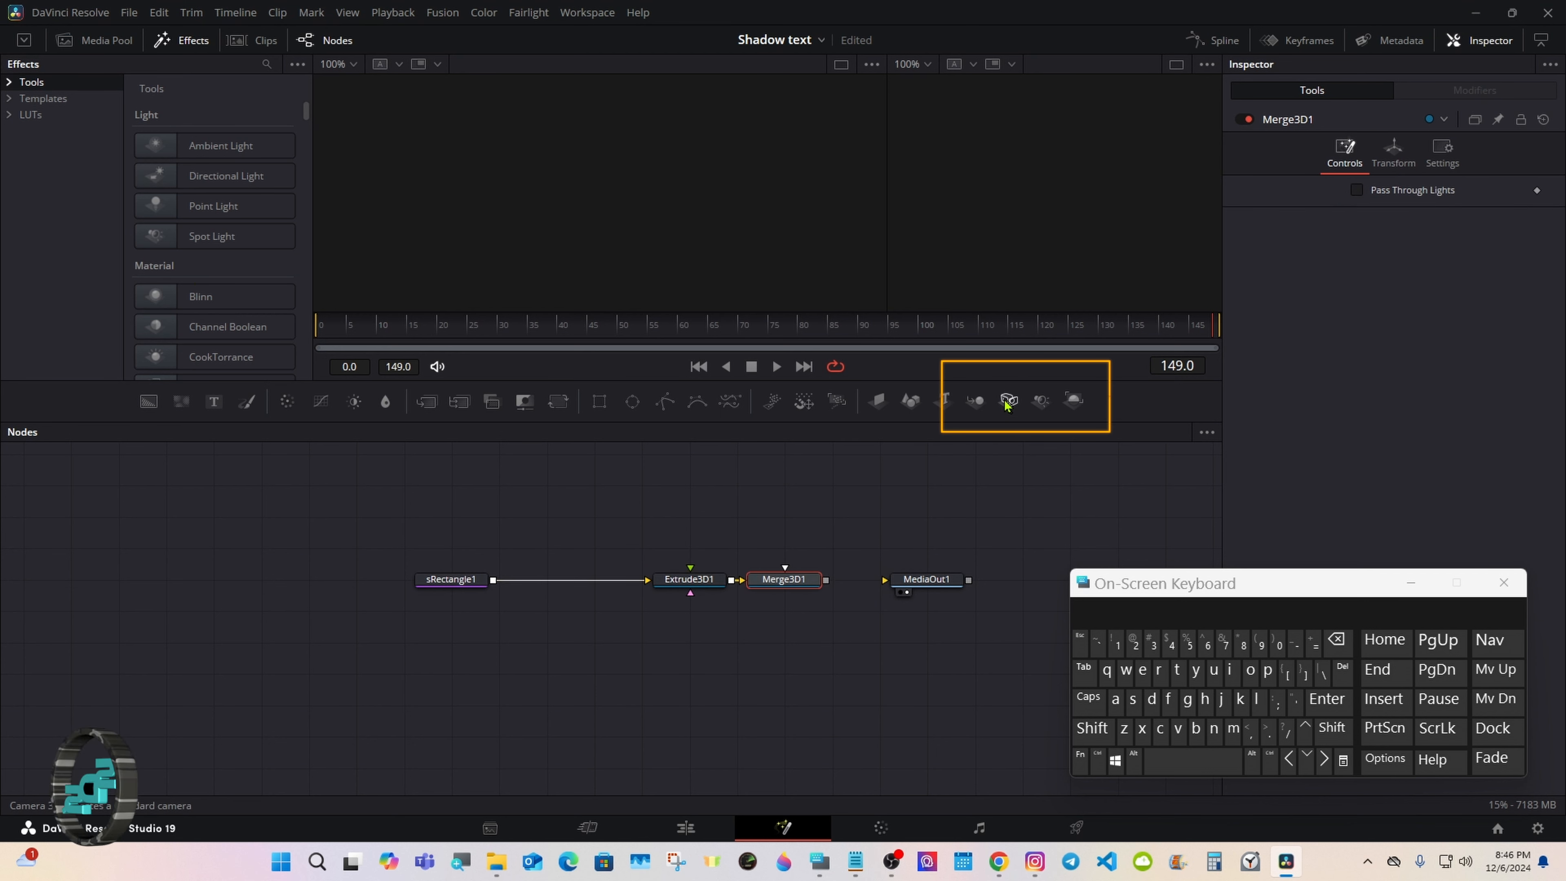
left_click(1007, 401)
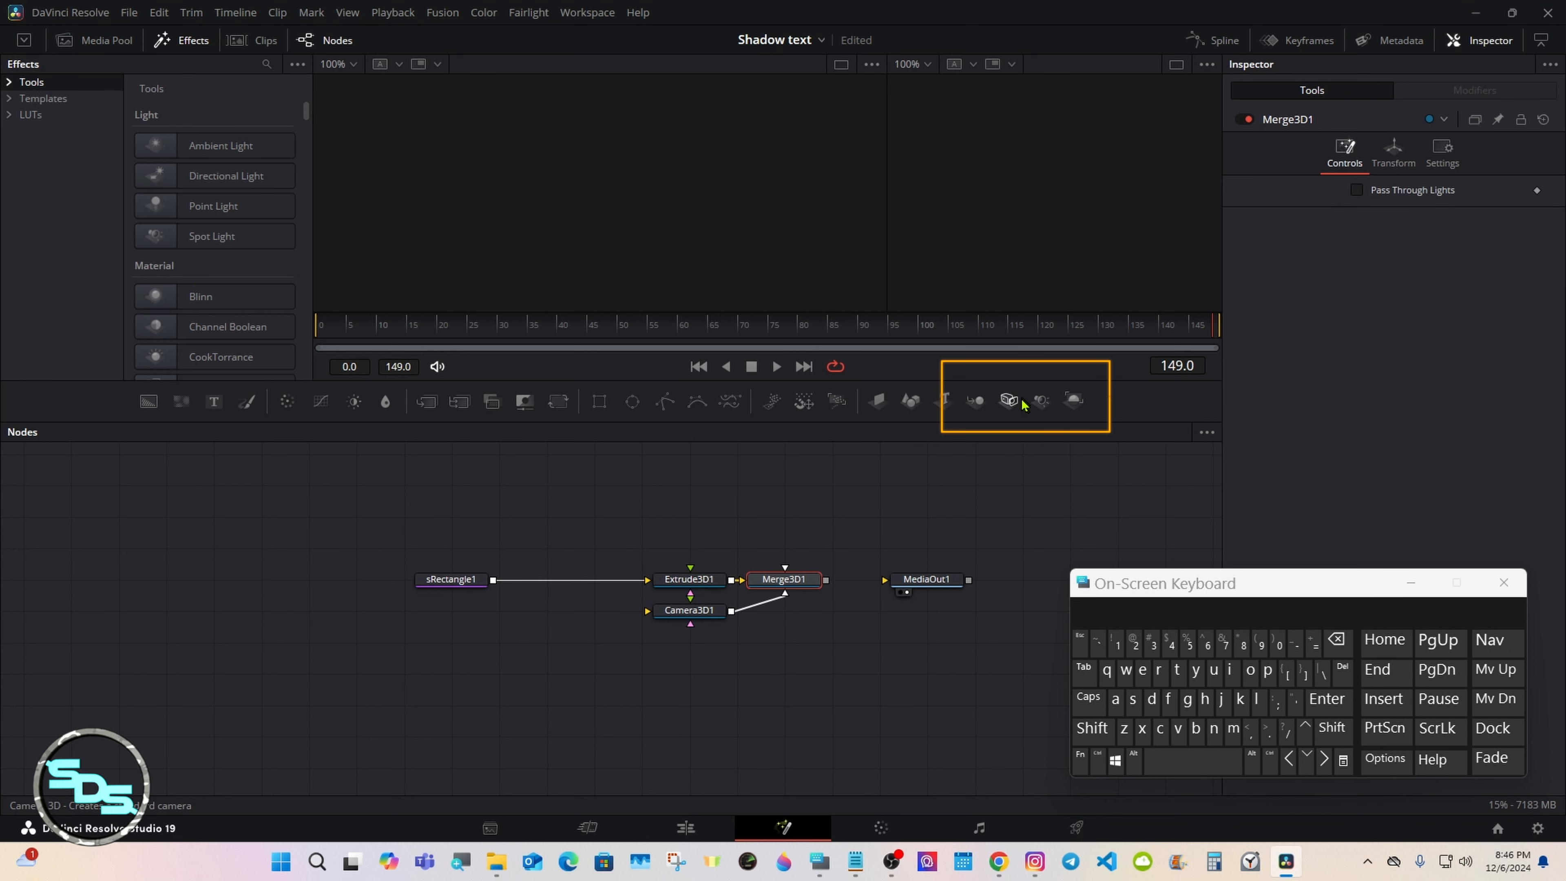
left_click(1044, 402)
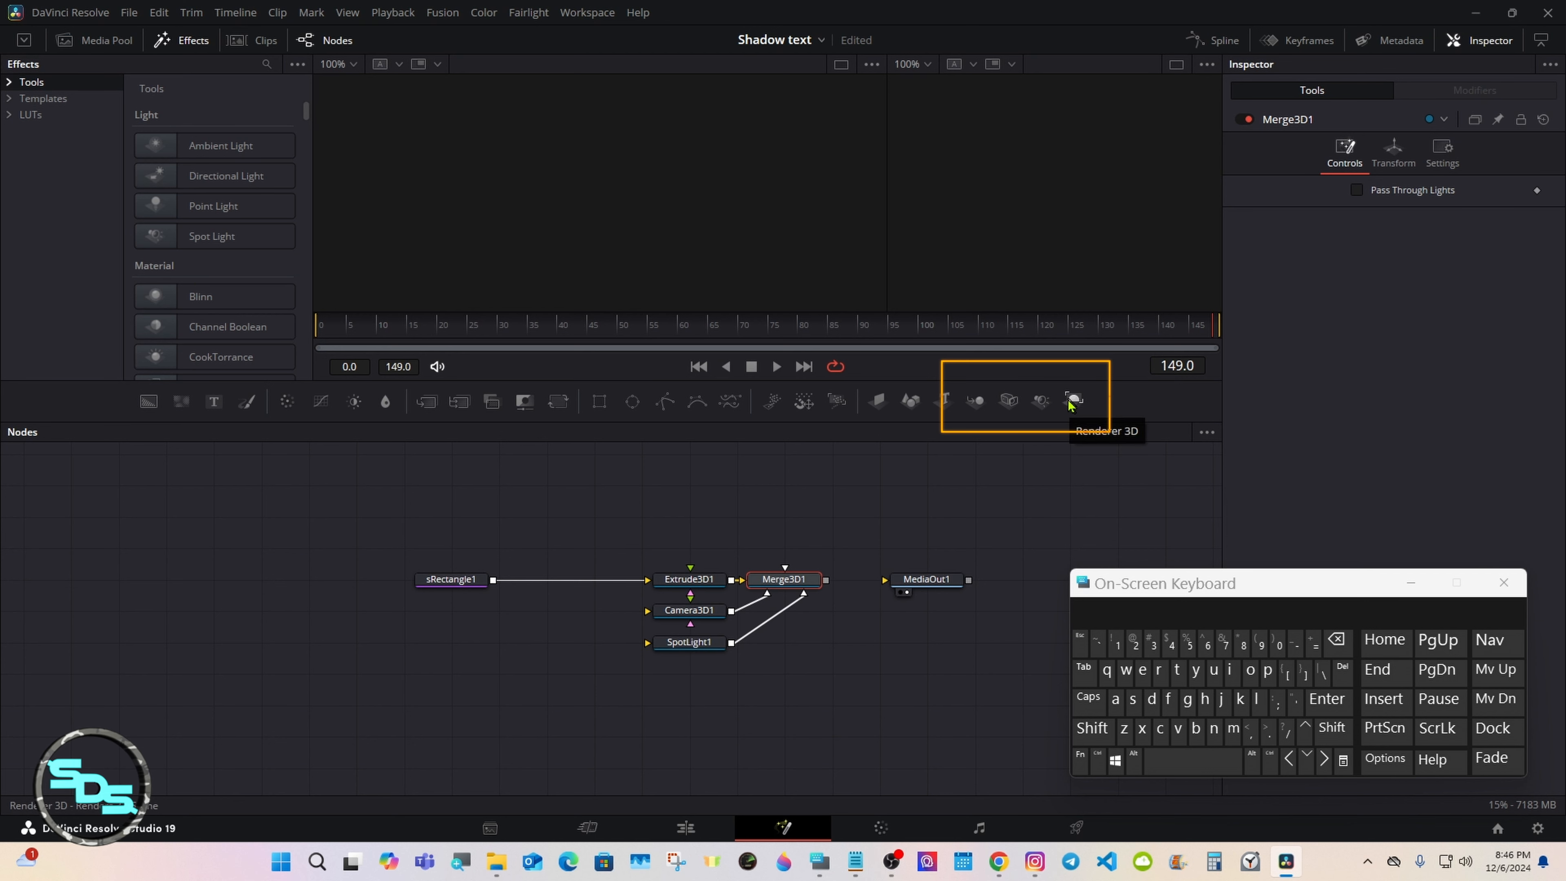
Add a Renderer 3D after Merge3D1, shift MediaOut1 clear of it and connect the renderer to MediaOut1
left_click(1072, 402)
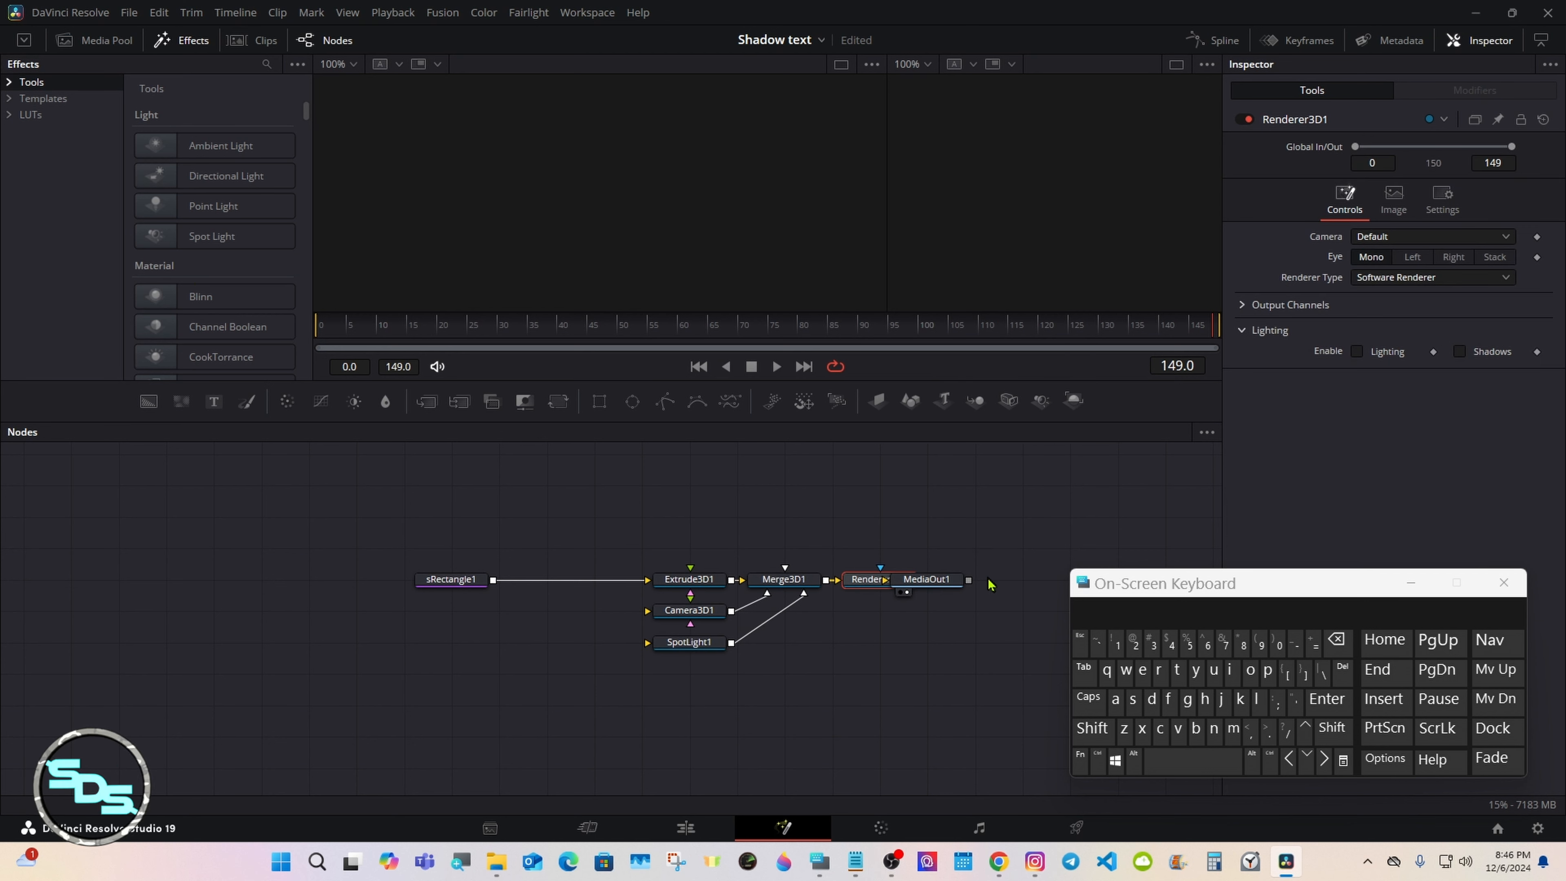
left_click_drag(924, 586, 1019, 586)
left_click_drag(922, 580, 981, 583)
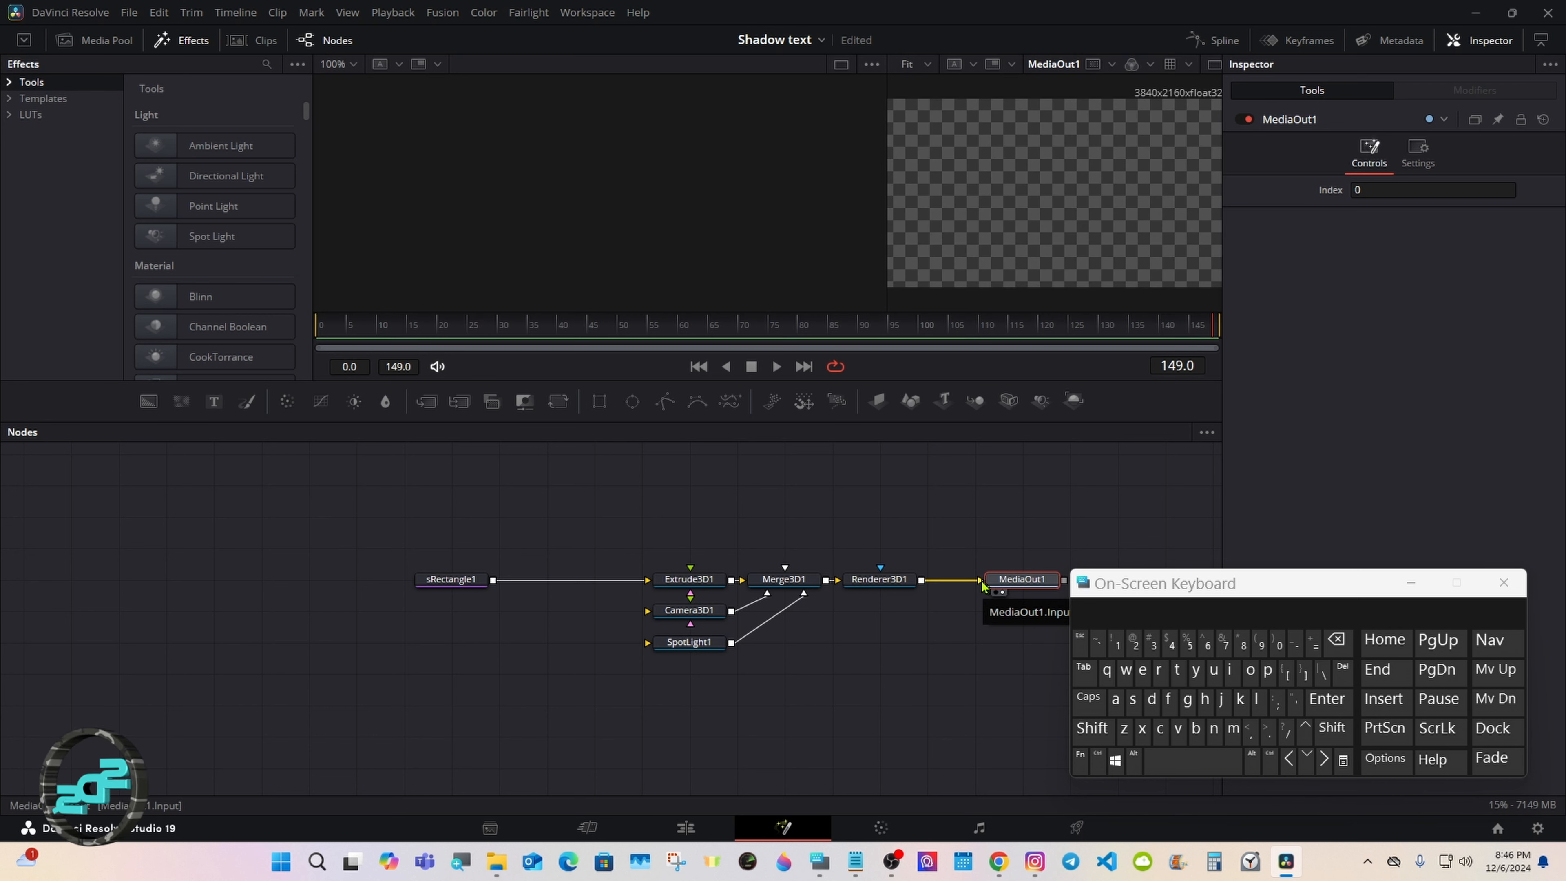
Widen the MediaOut1 viewer and set the width of sRectangle1 to 1.0
left_click(451, 581)
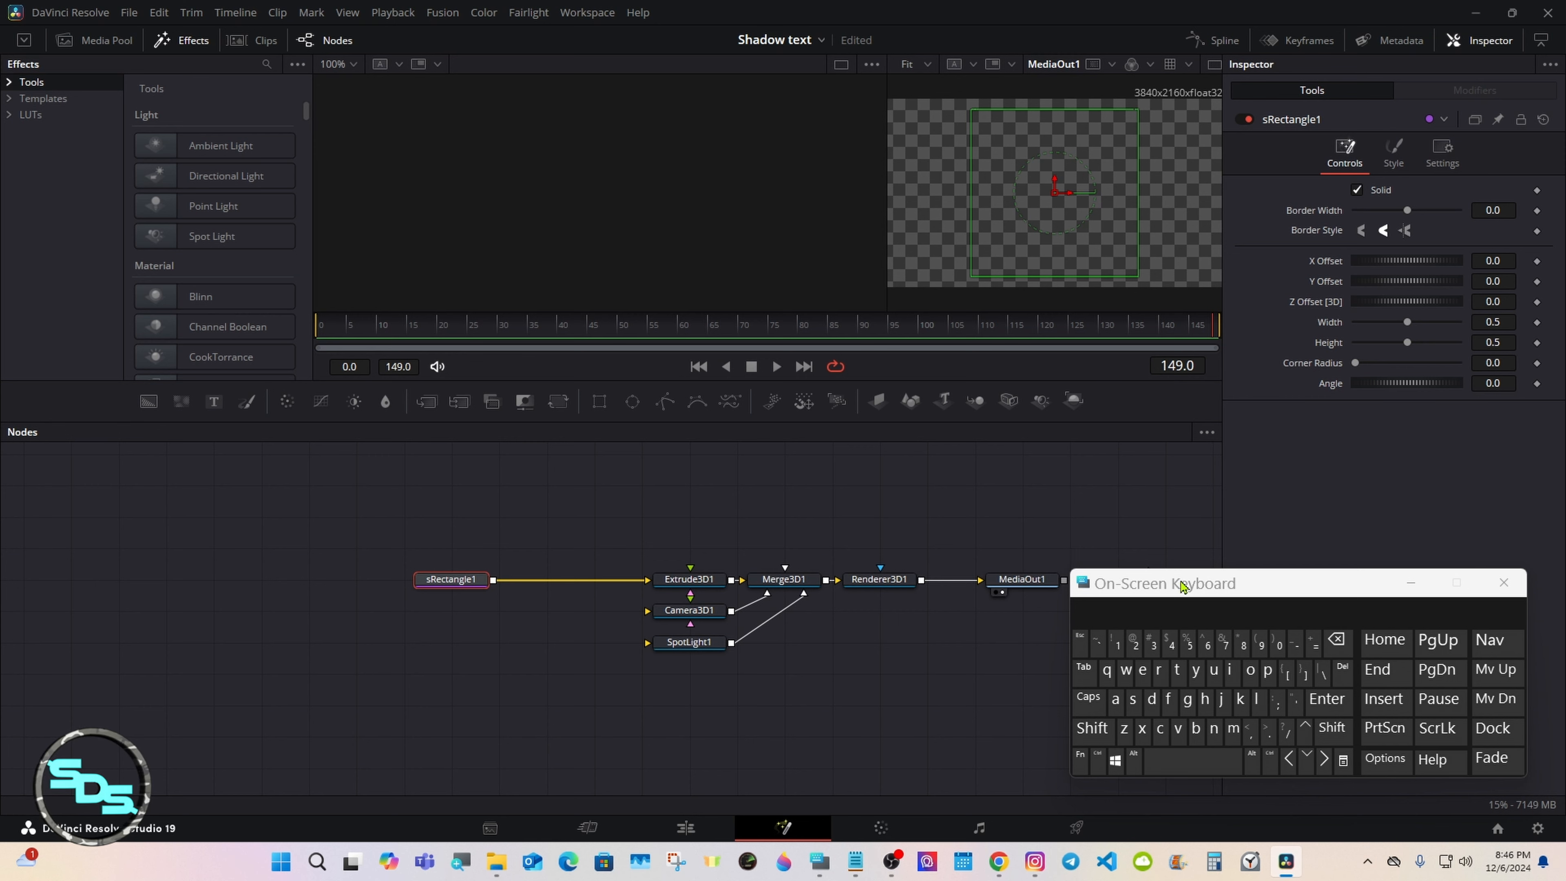
left_click_drag(1182, 587, 959, 595)
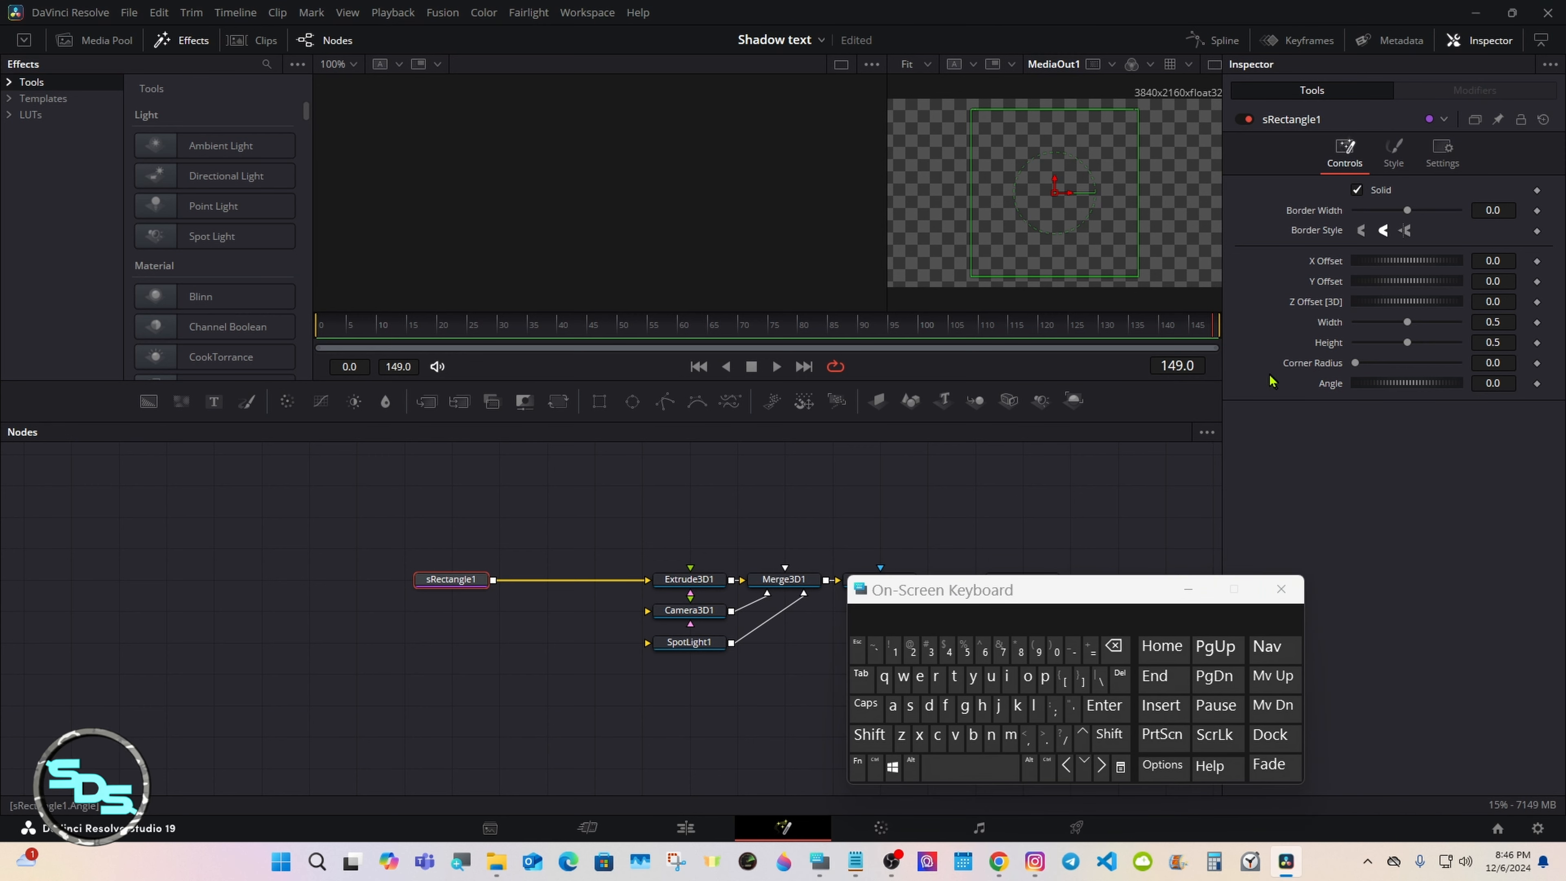
left_click_drag(886, 240, 800, 238)
left_click_drag(1367, 417, 1462, 415)
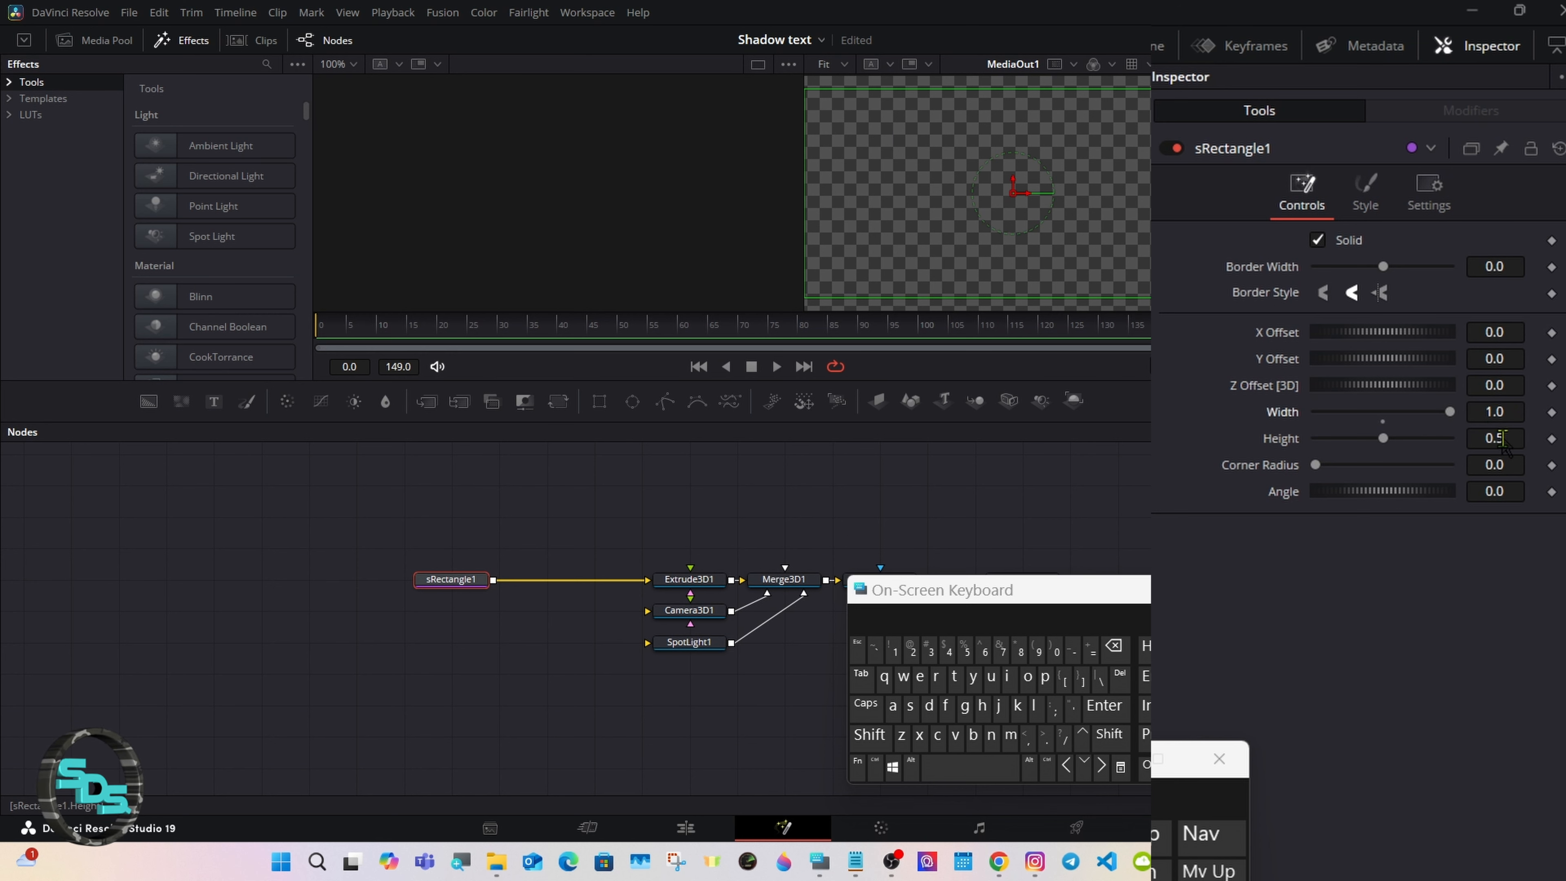
Set the height of sRectangle1 with the expression 1080/1920
left_click(1504, 437)
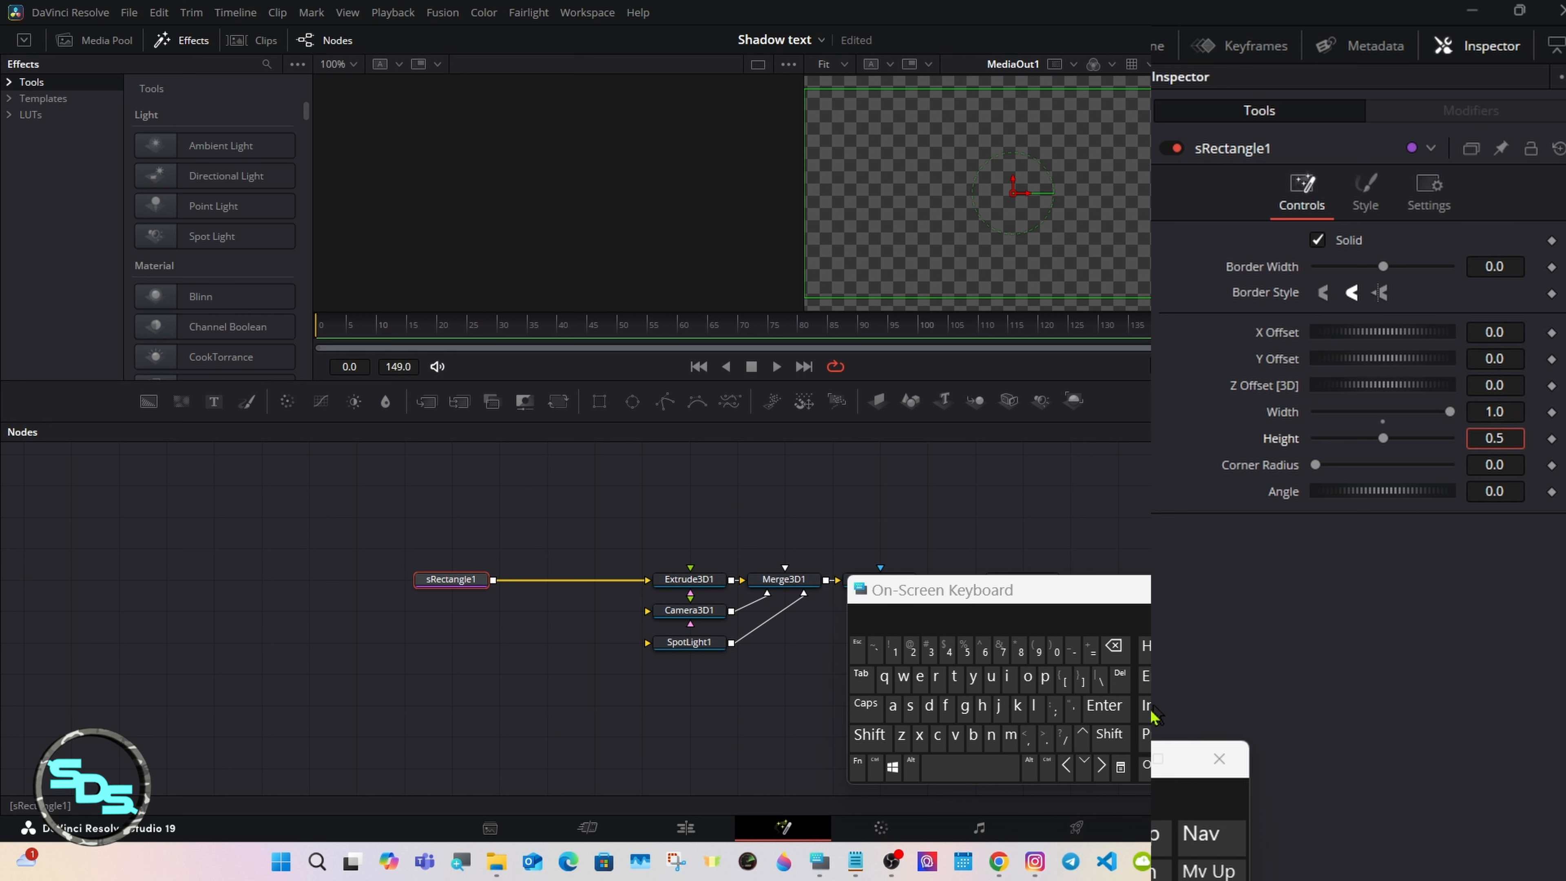
left_click(1115, 647)
left_click(1115, 648)
left_click(1114, 648)
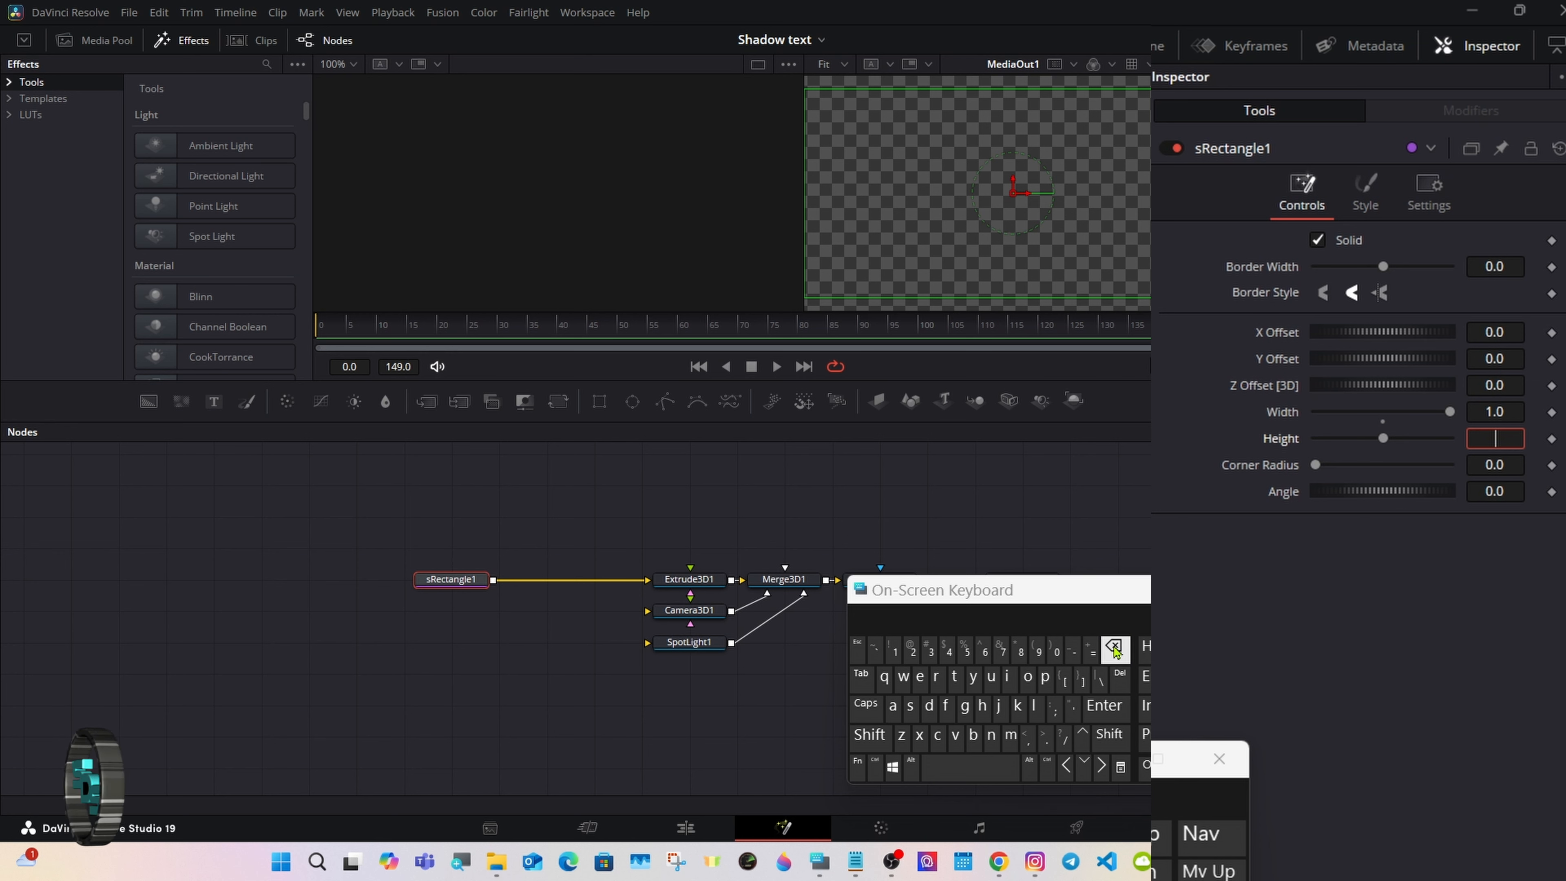
left_click(895, 649)
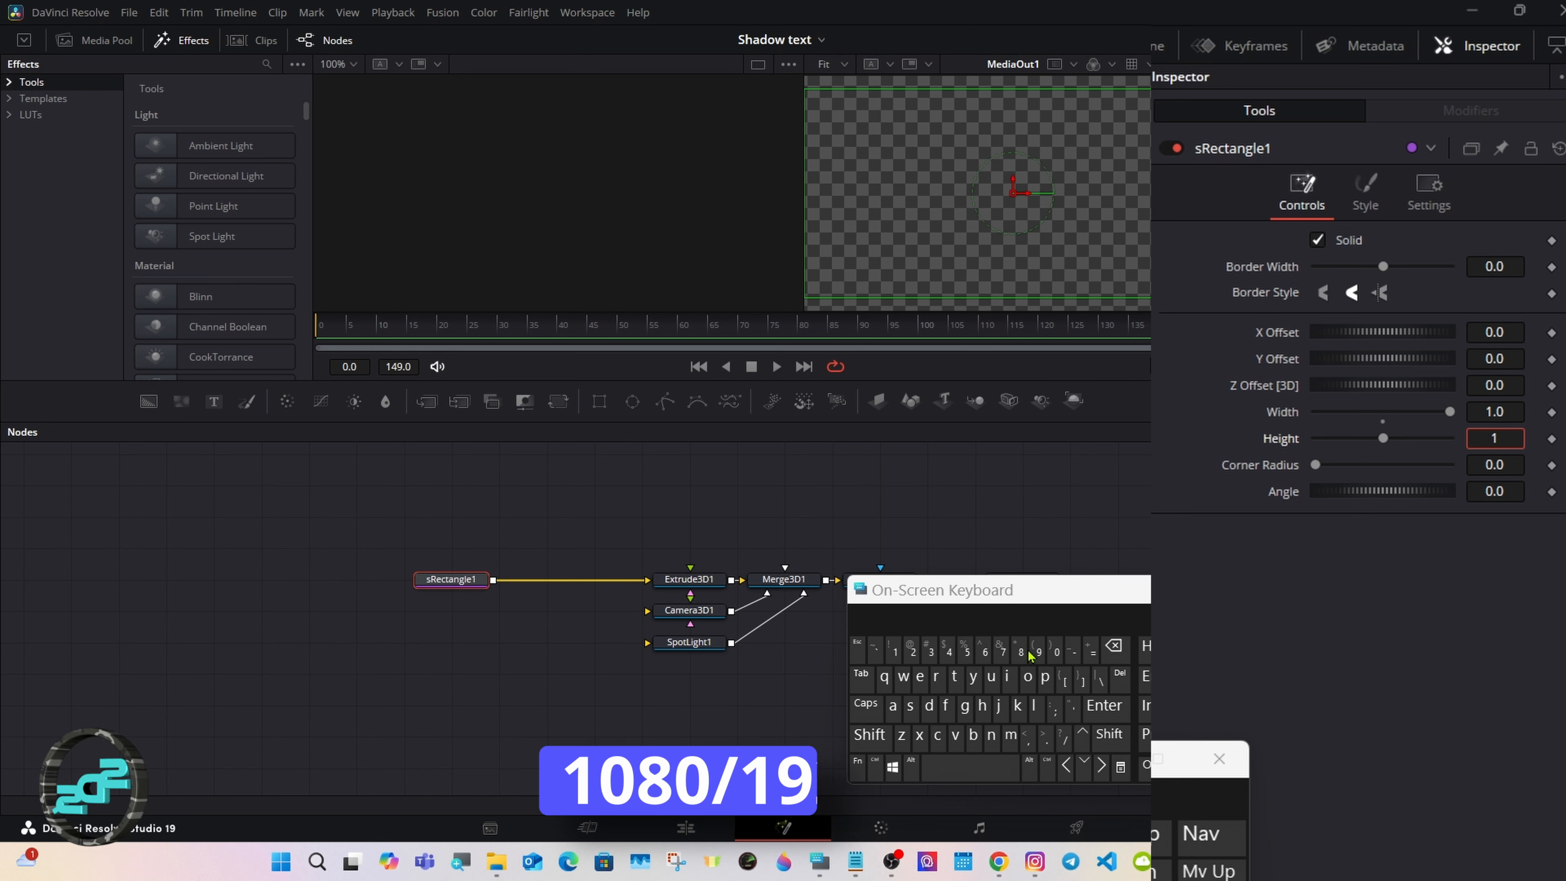
left_click(1055, 651)
left_click(1020, 649)
left_click(1055, 651)
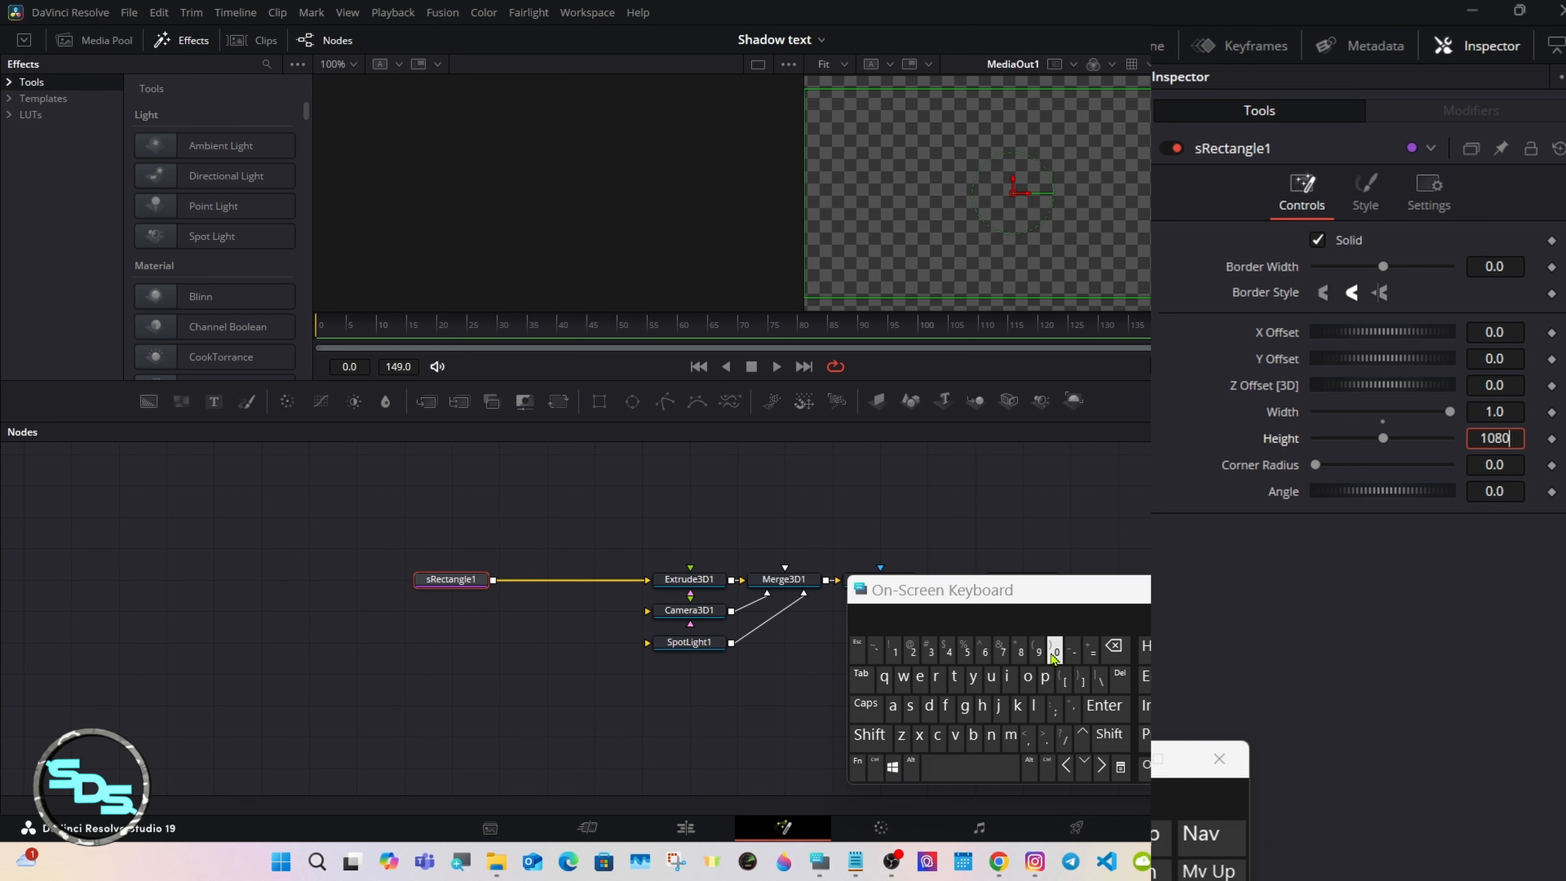
left_click(1062, 737)
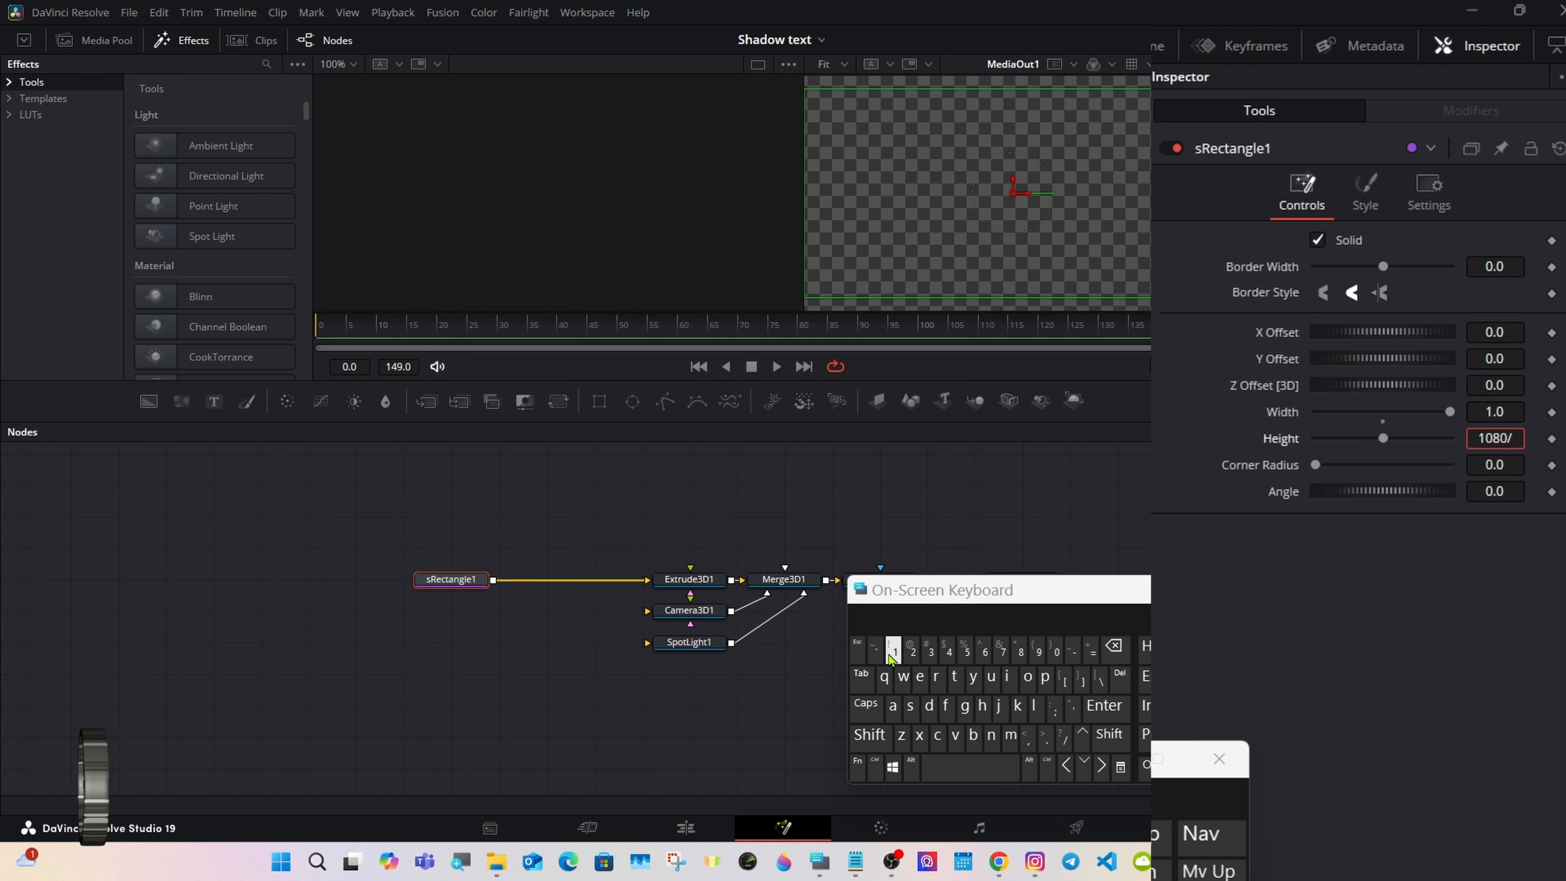
left_click(895, 651)
left_click(1038, 651)
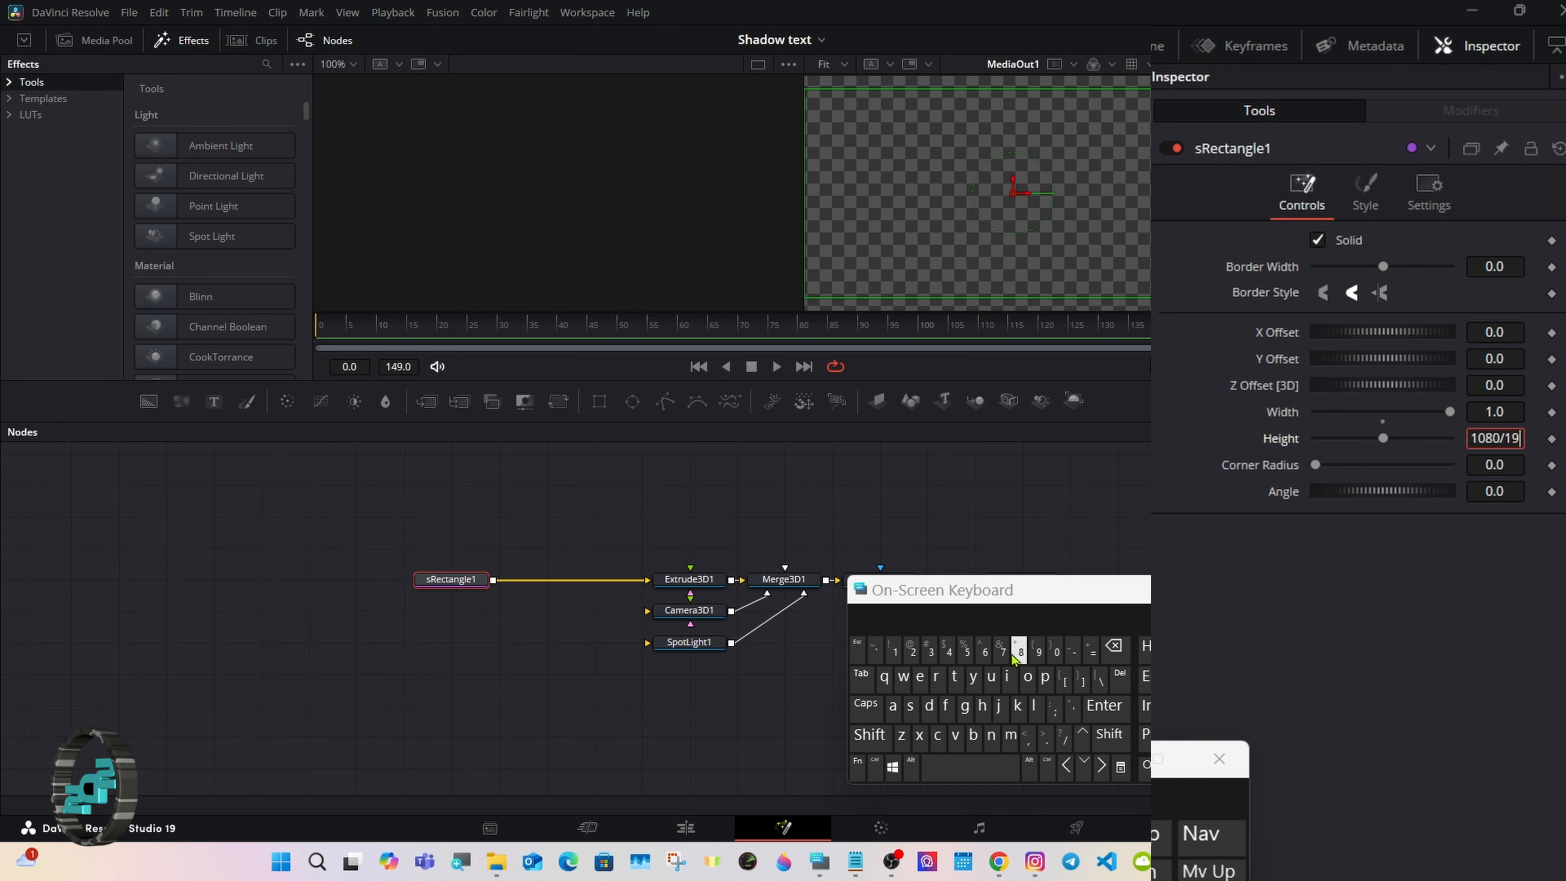
left_click(928, 653)
left_click(1056, 651)
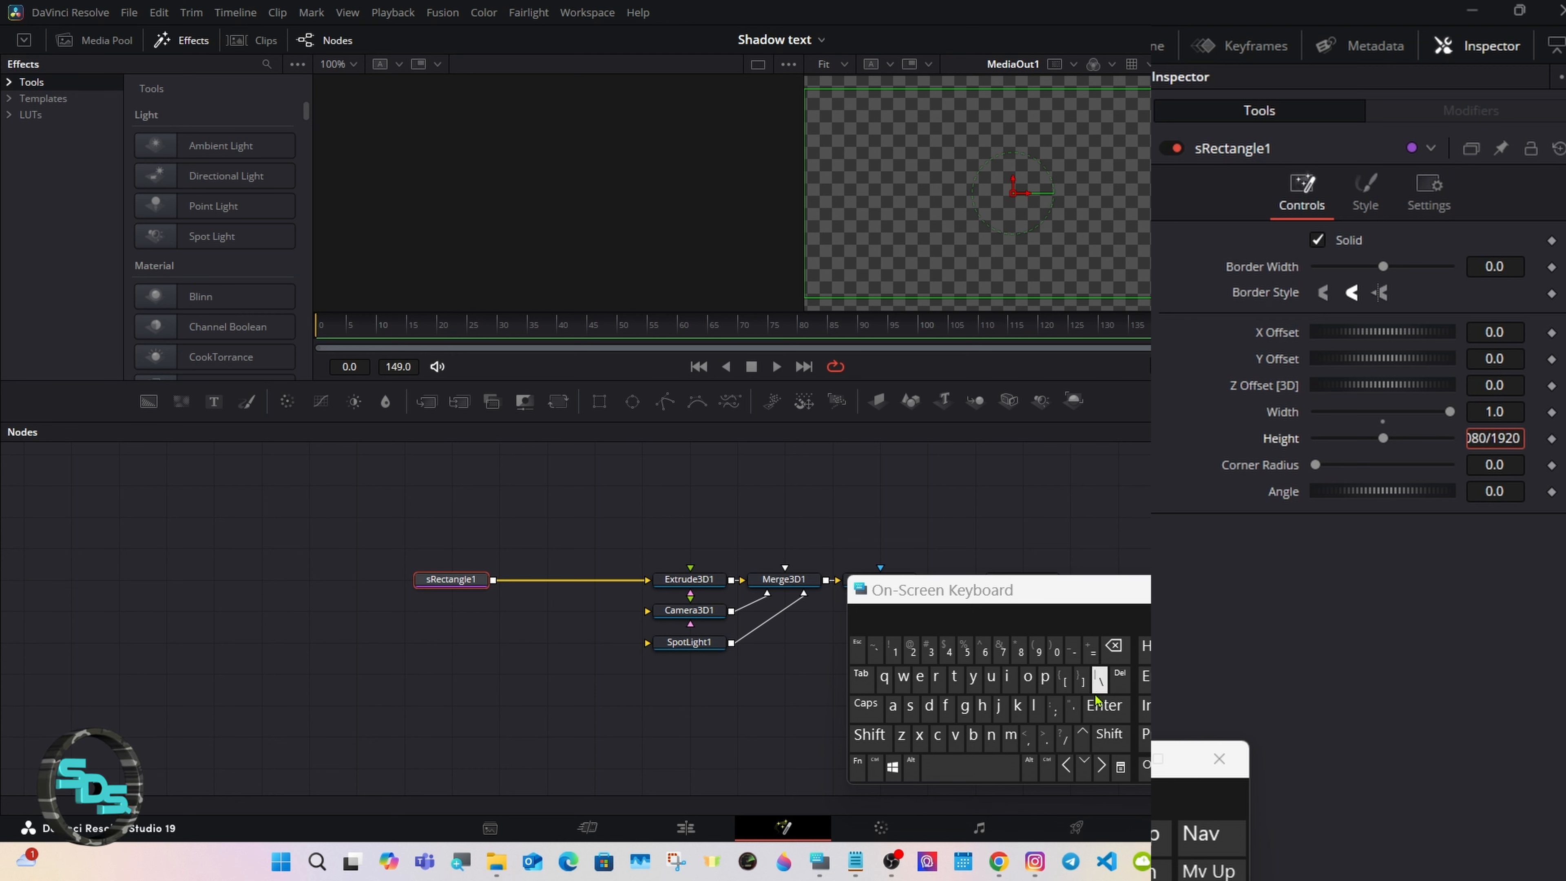
left_click(1104, 707)
Reset the height of sRectangle1 to its default of 0.5
left_click(921, 512)
left_click(451, 578)
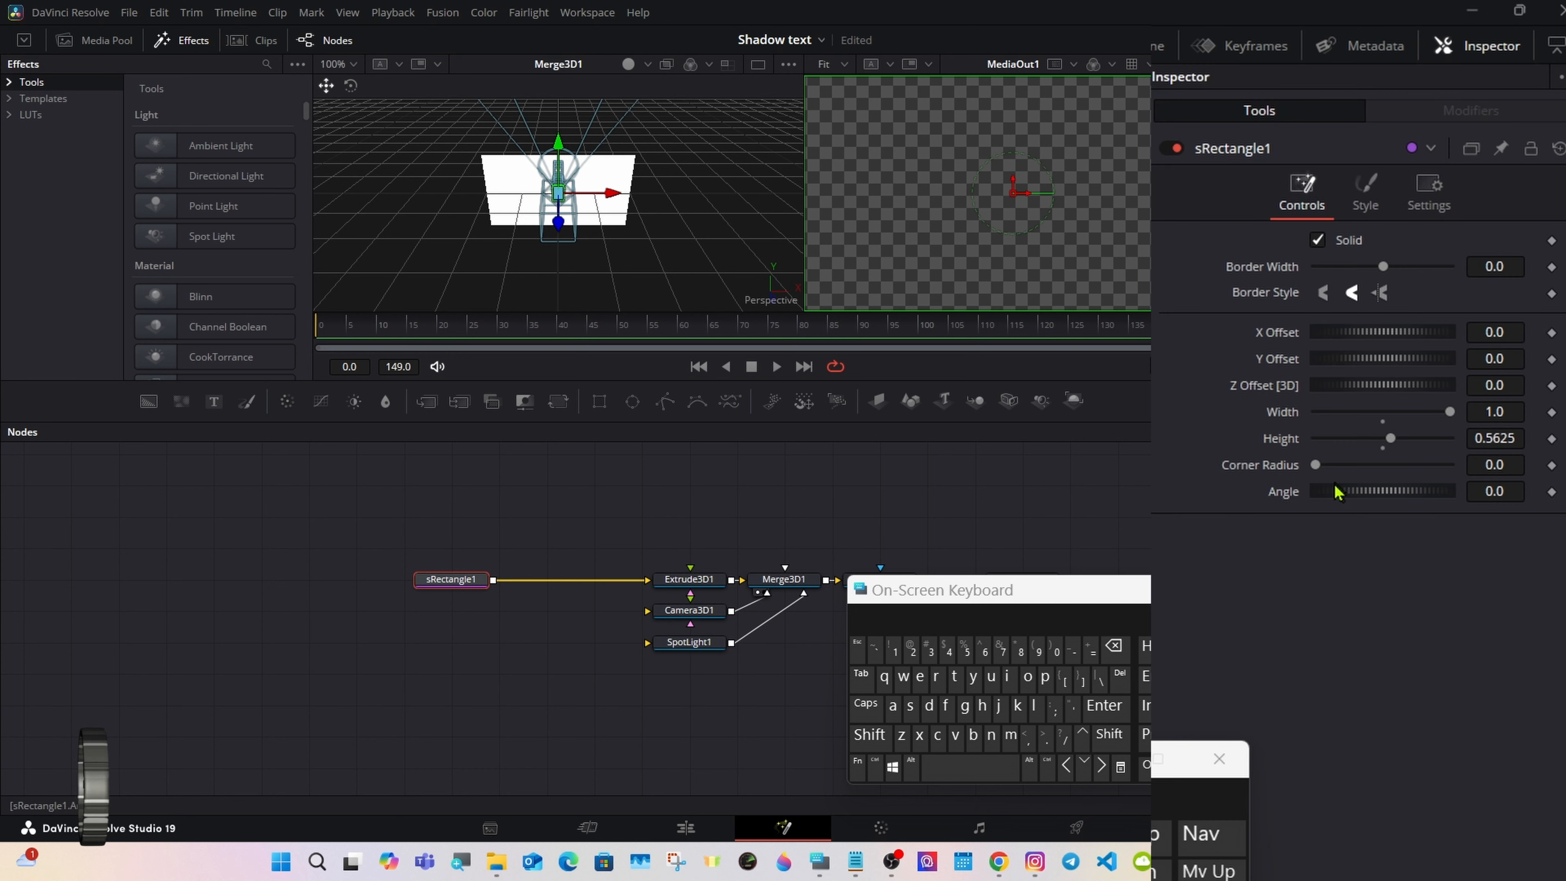
double_click(1294, 437)
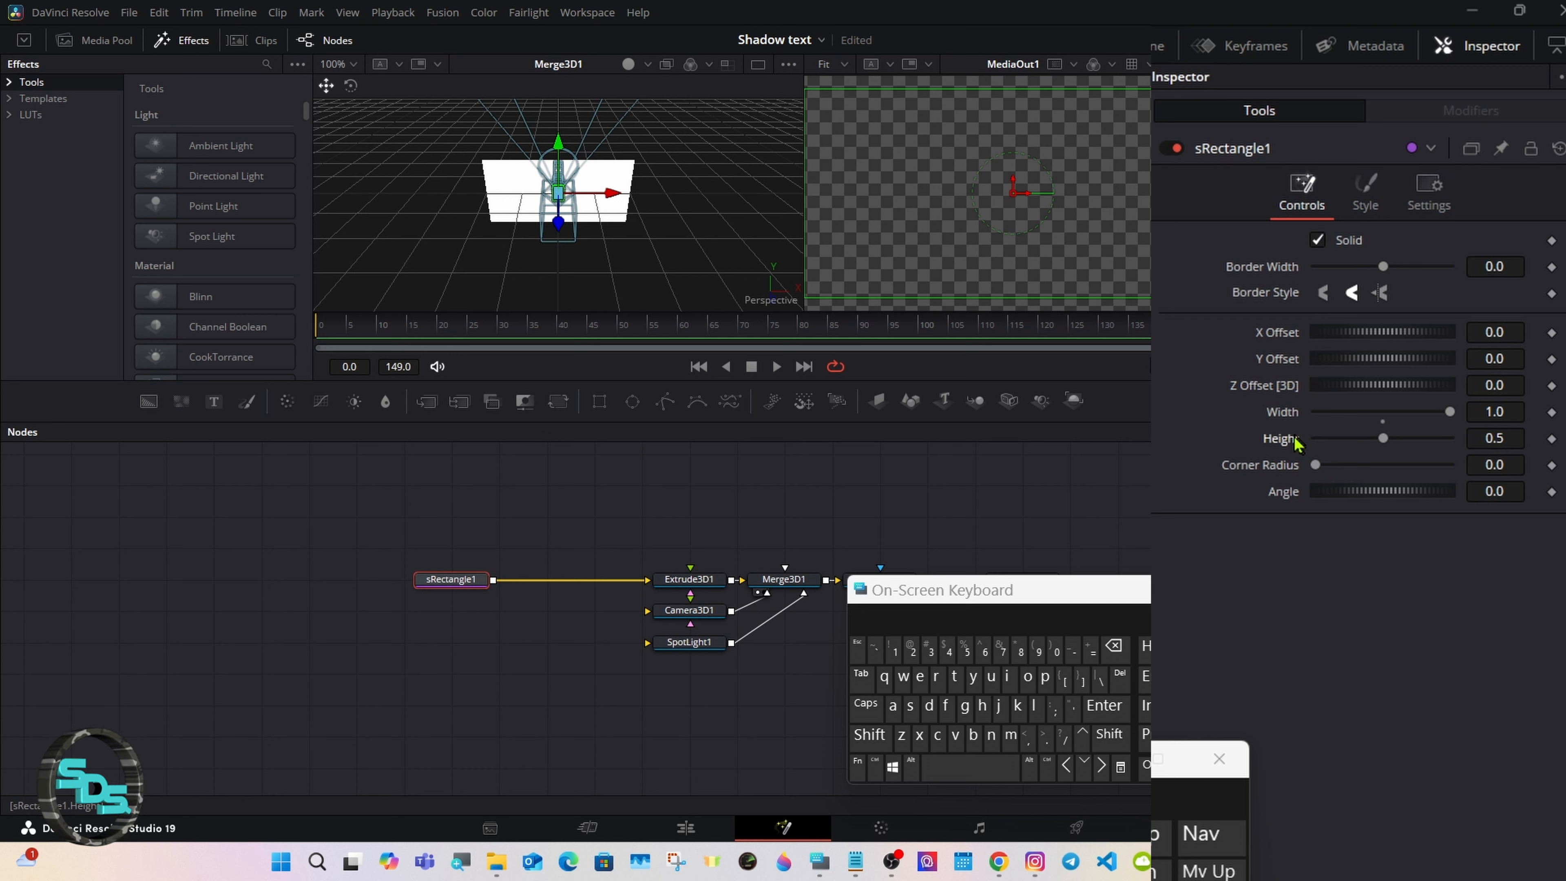
Move Camera3D1 back by setting its Z translation to 2.31
left_click(689, 616)
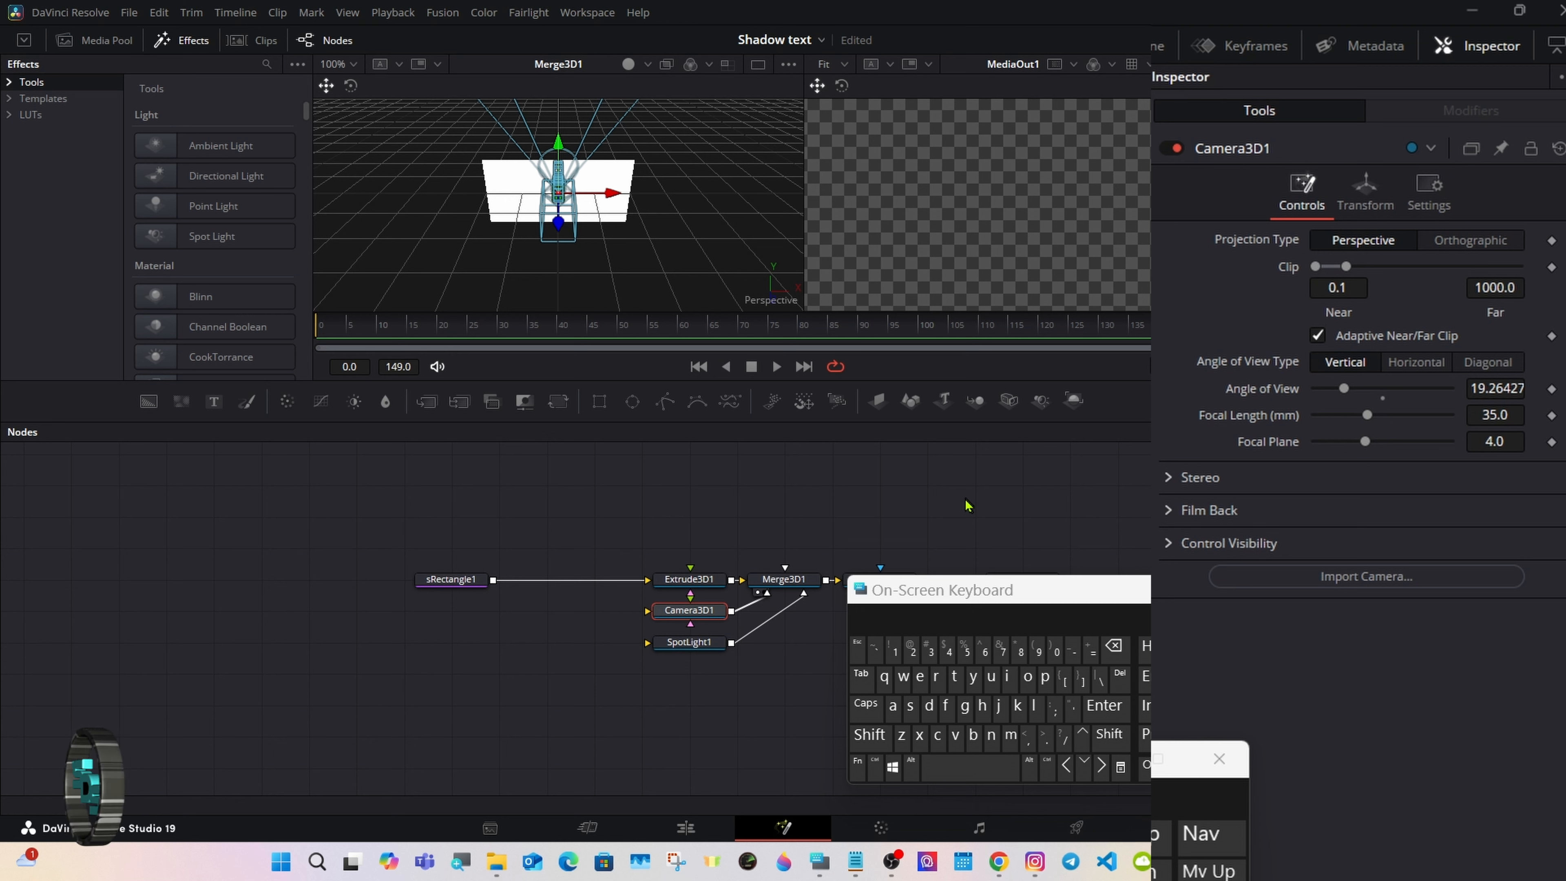
left_click(1366, 207)
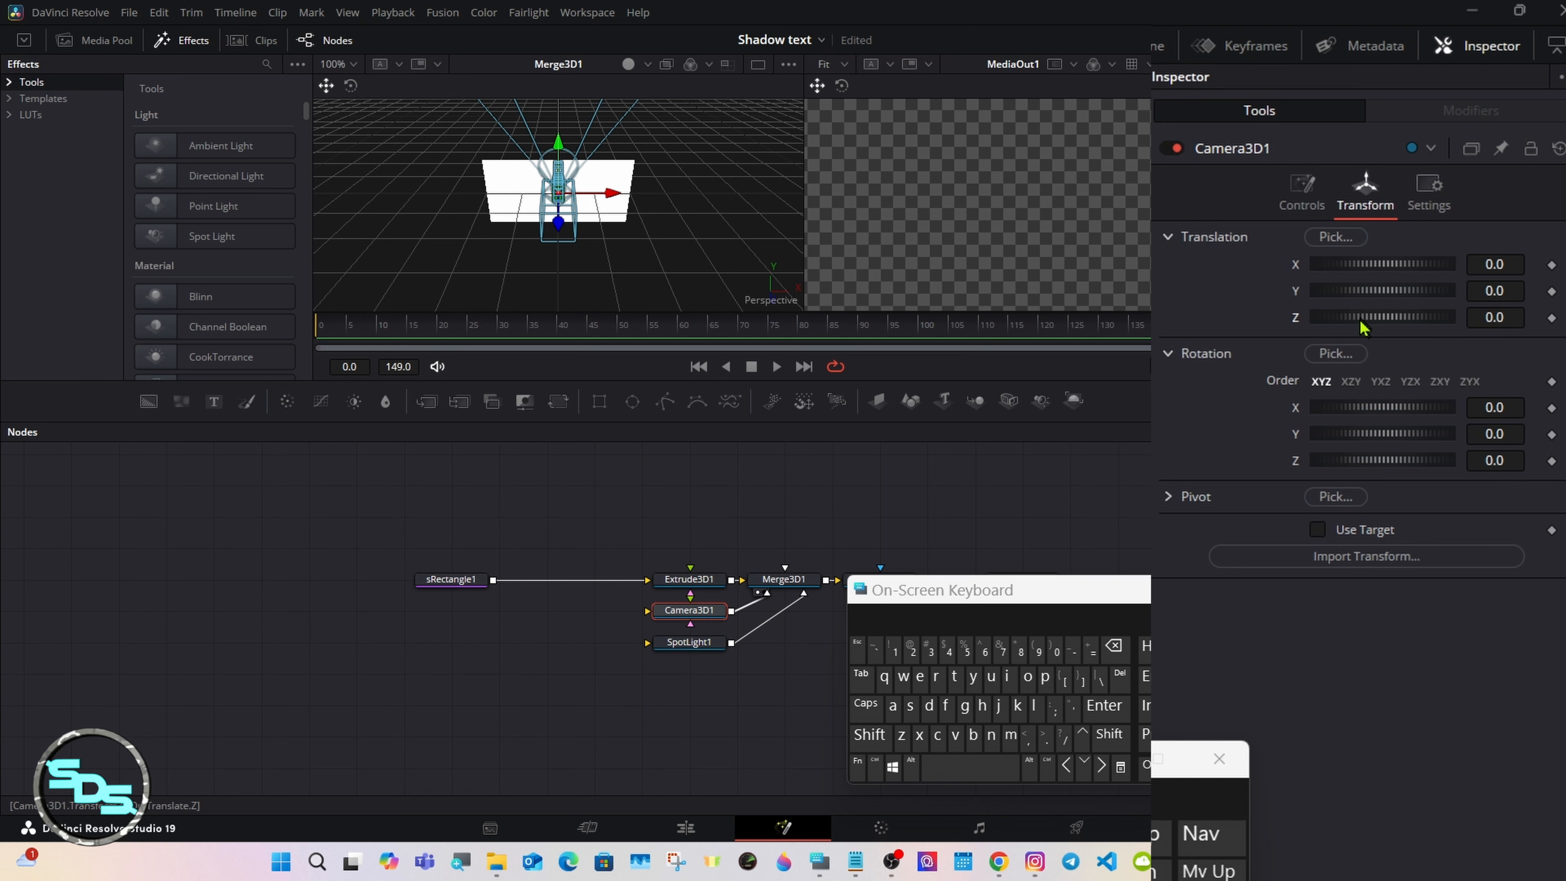
left_click_drag(1361, 324, 1378, 321)
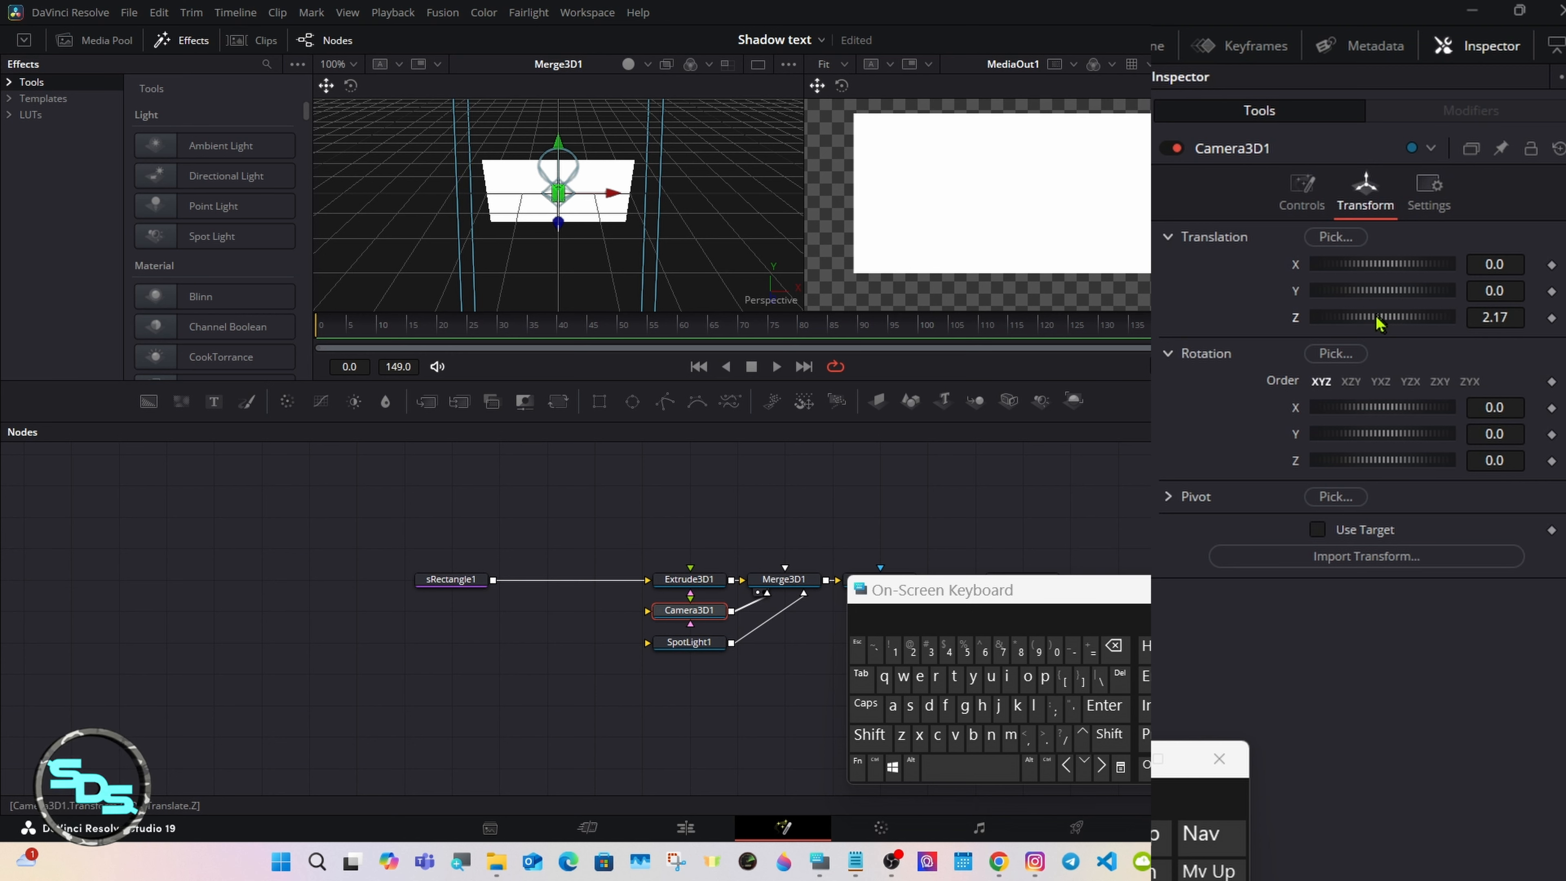
left_click_drag(1379, 322, 1380, 322)
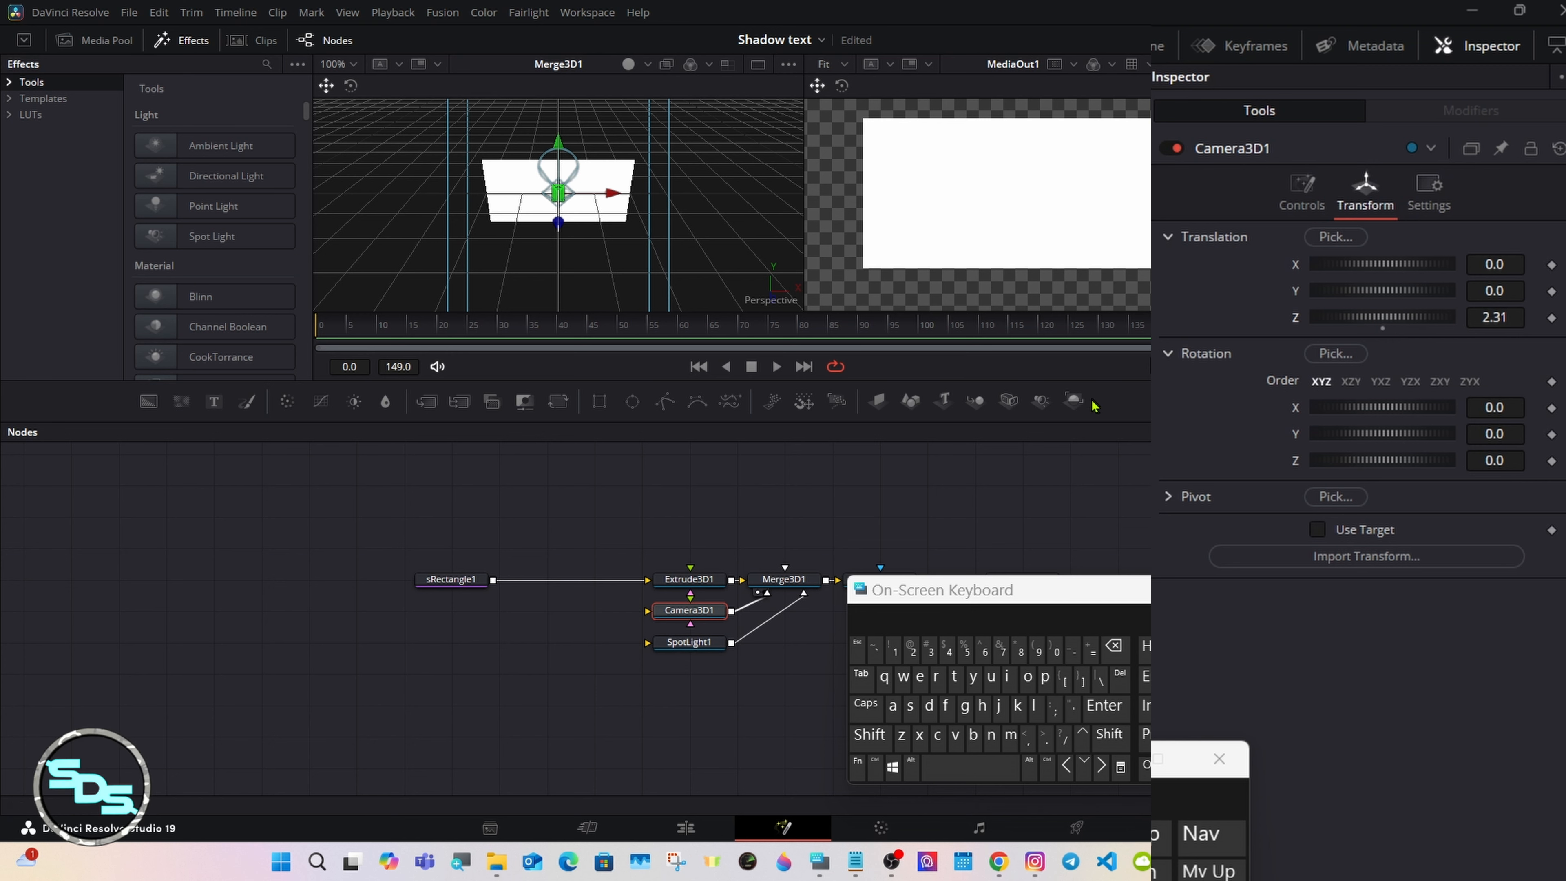
Reset the width of sRectangle1 to its default of 0.5 and raise it back to 1.0
left_click(442, 585)
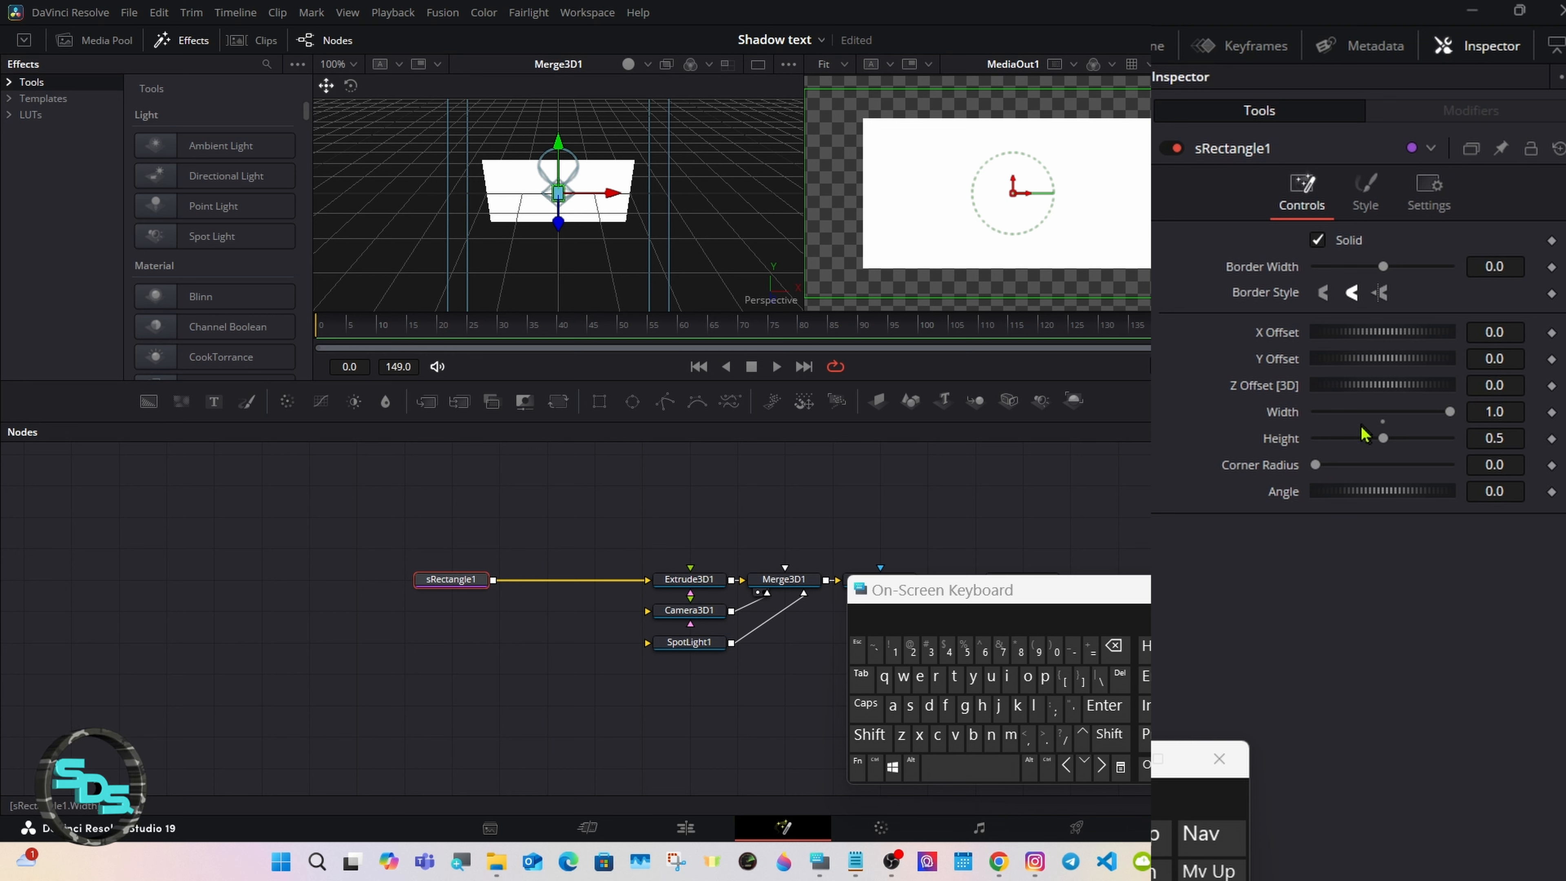
left_click(1383, 422)
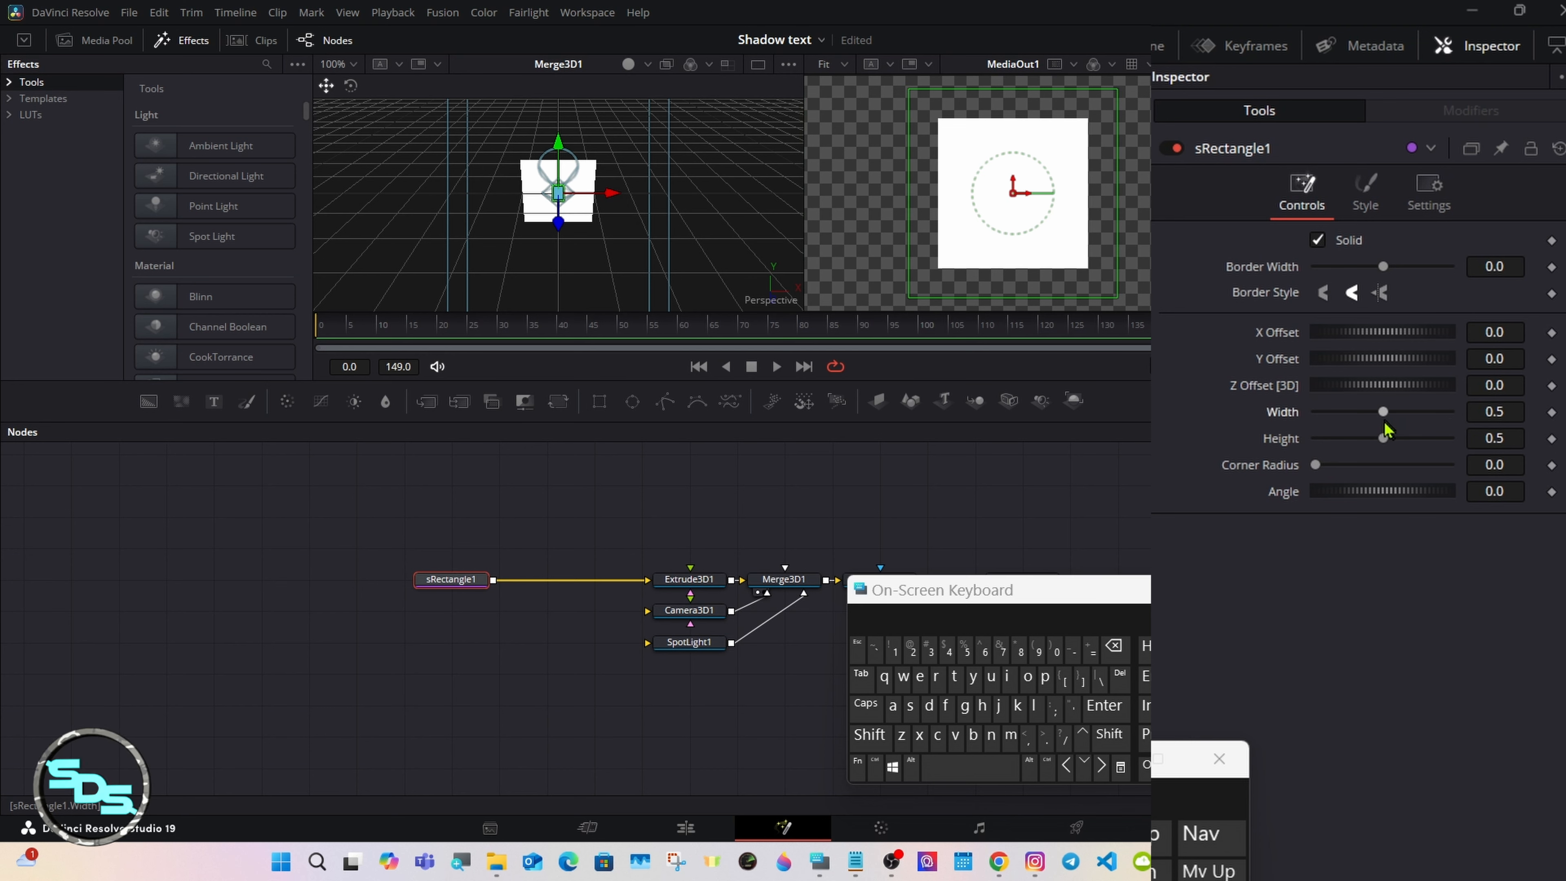
left_click_drag(1382, 412, 1482, 409)
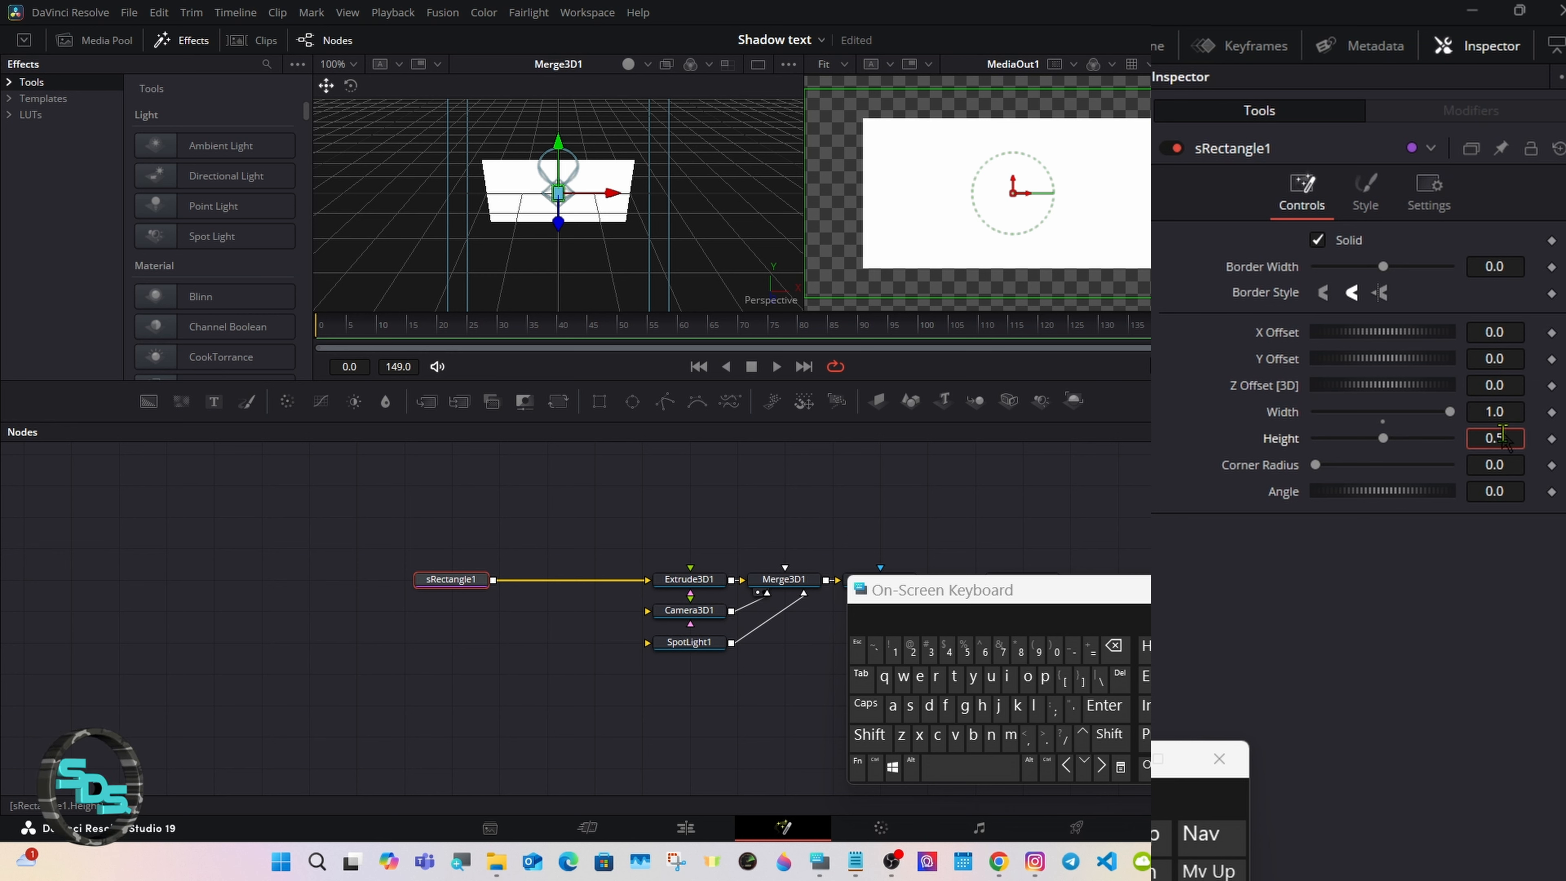
Set the height of sRectangle1 with the expression 1080/1920 and reduce the display to the single MediaOut1 viewer
left_click(1502, 436)
left_click(1115, 649)
left_click(1114, 649)
left_click(1114, 649)
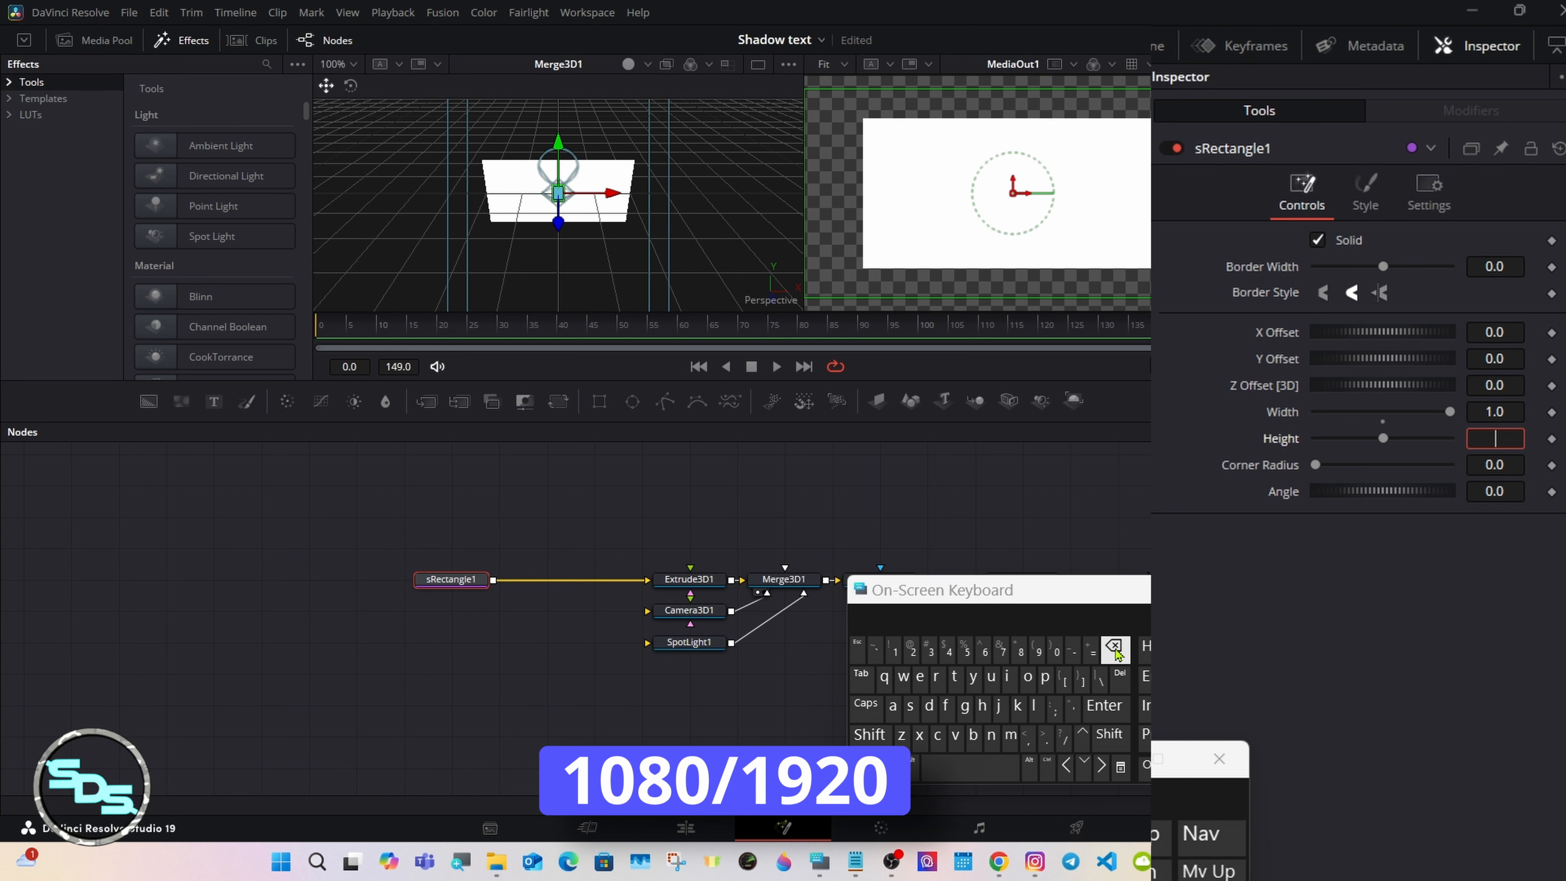
left_click(894, 649)
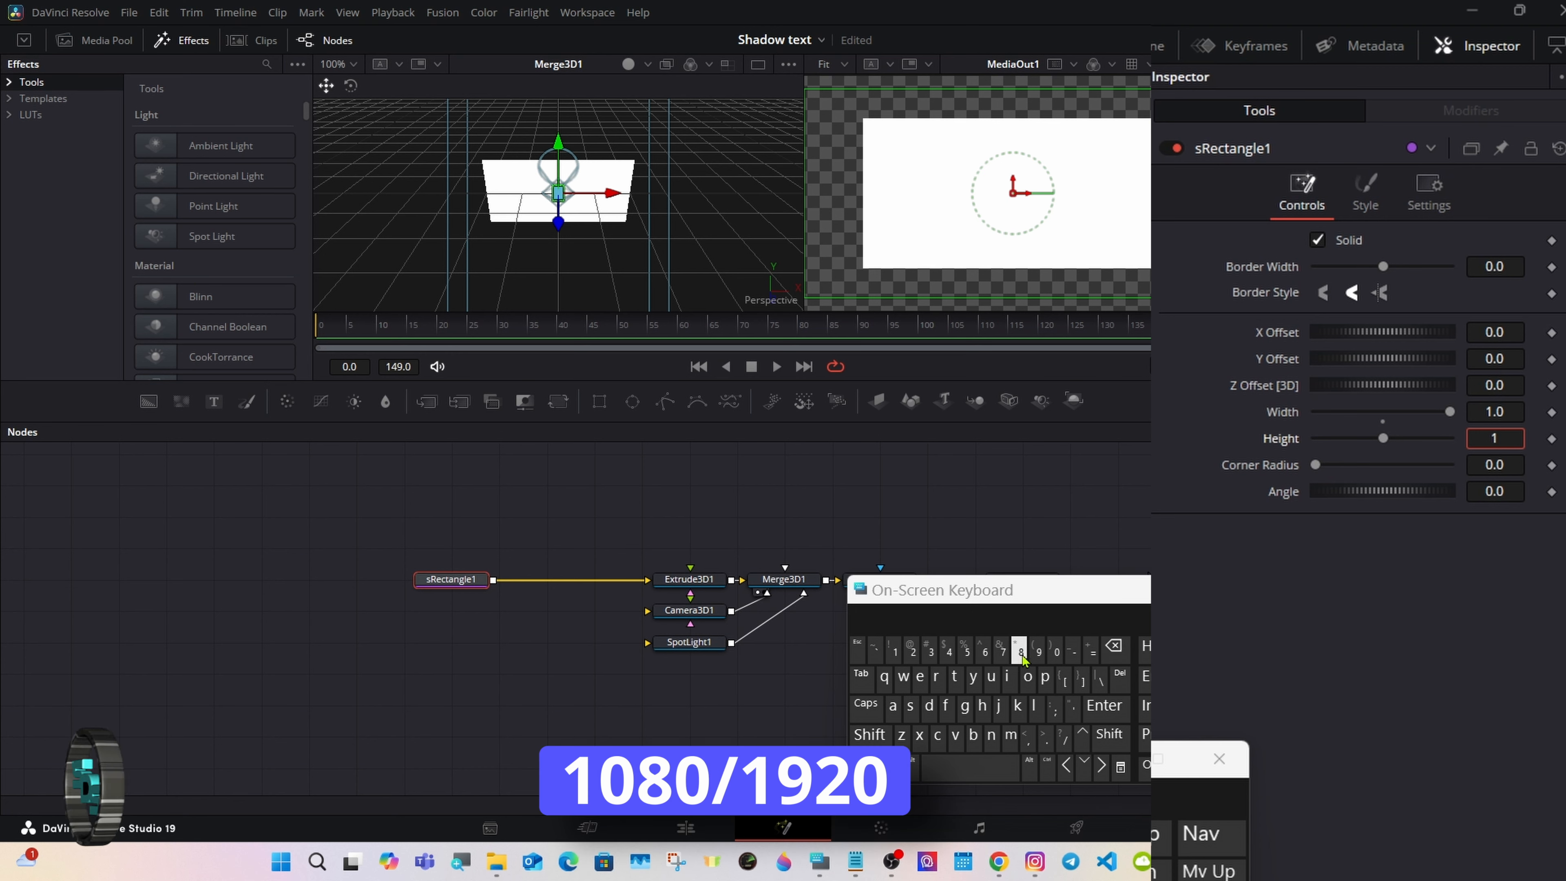
left_click(1057, 651)
left_click(1021, 651)
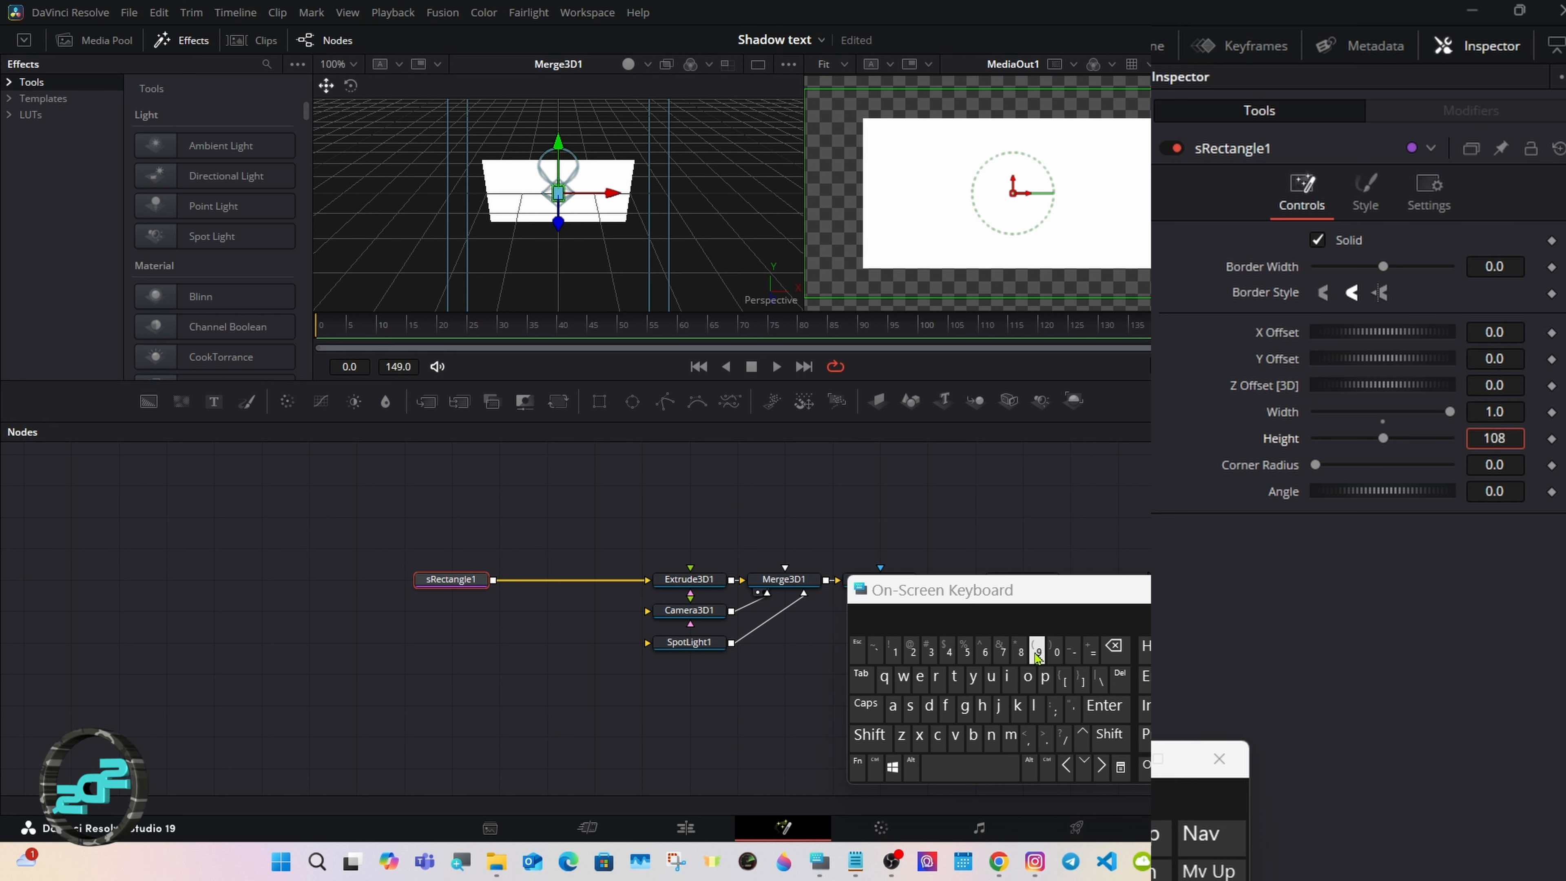
left_click(1056, 651)
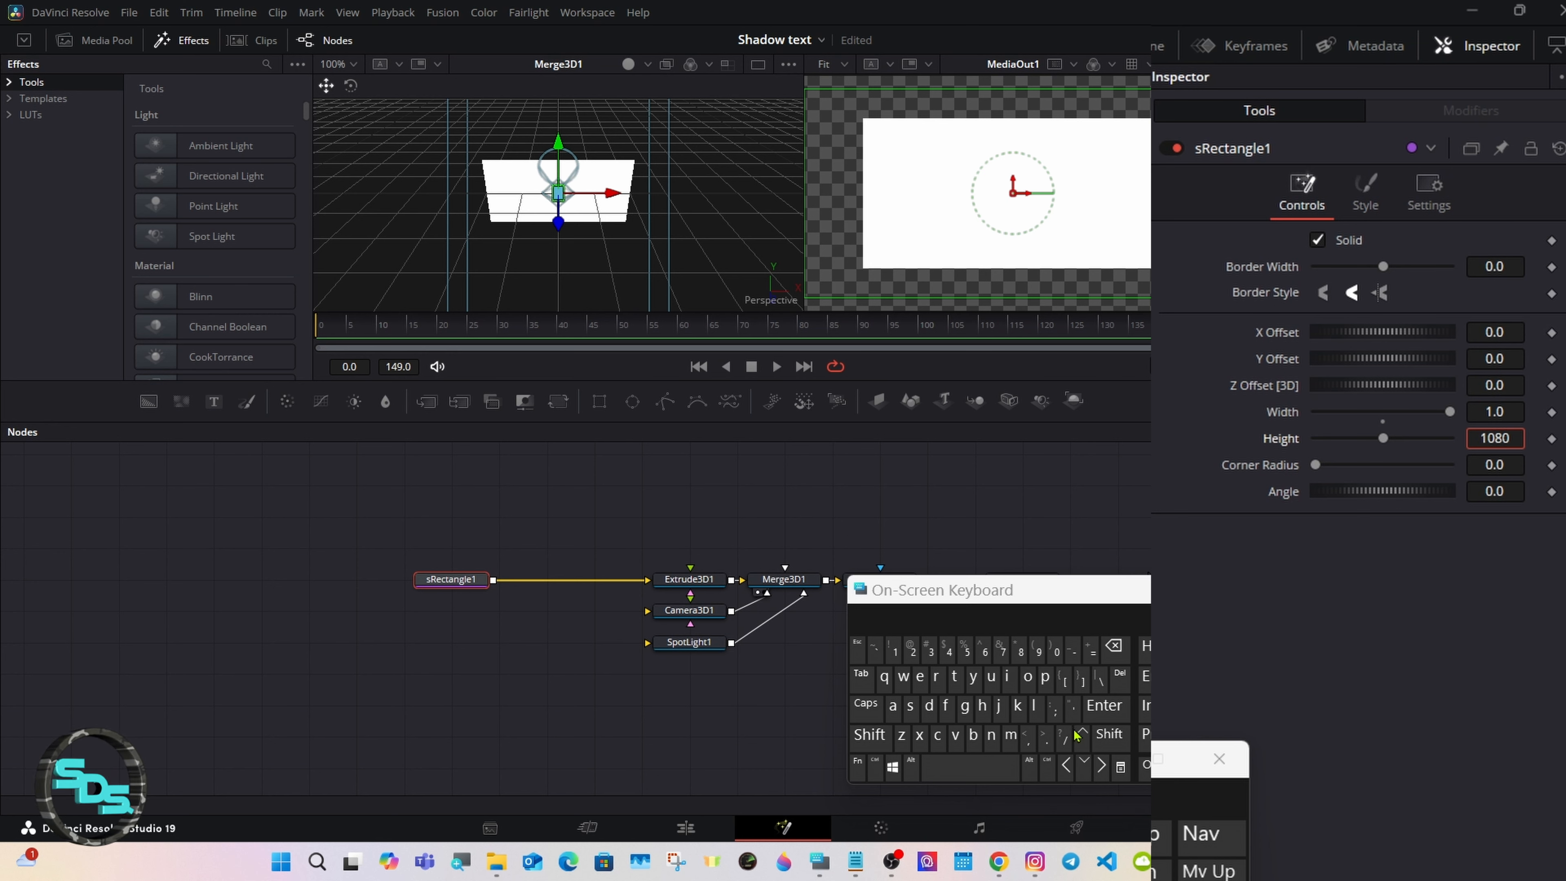
left_click(1062, 736)
left_click(894, 648)
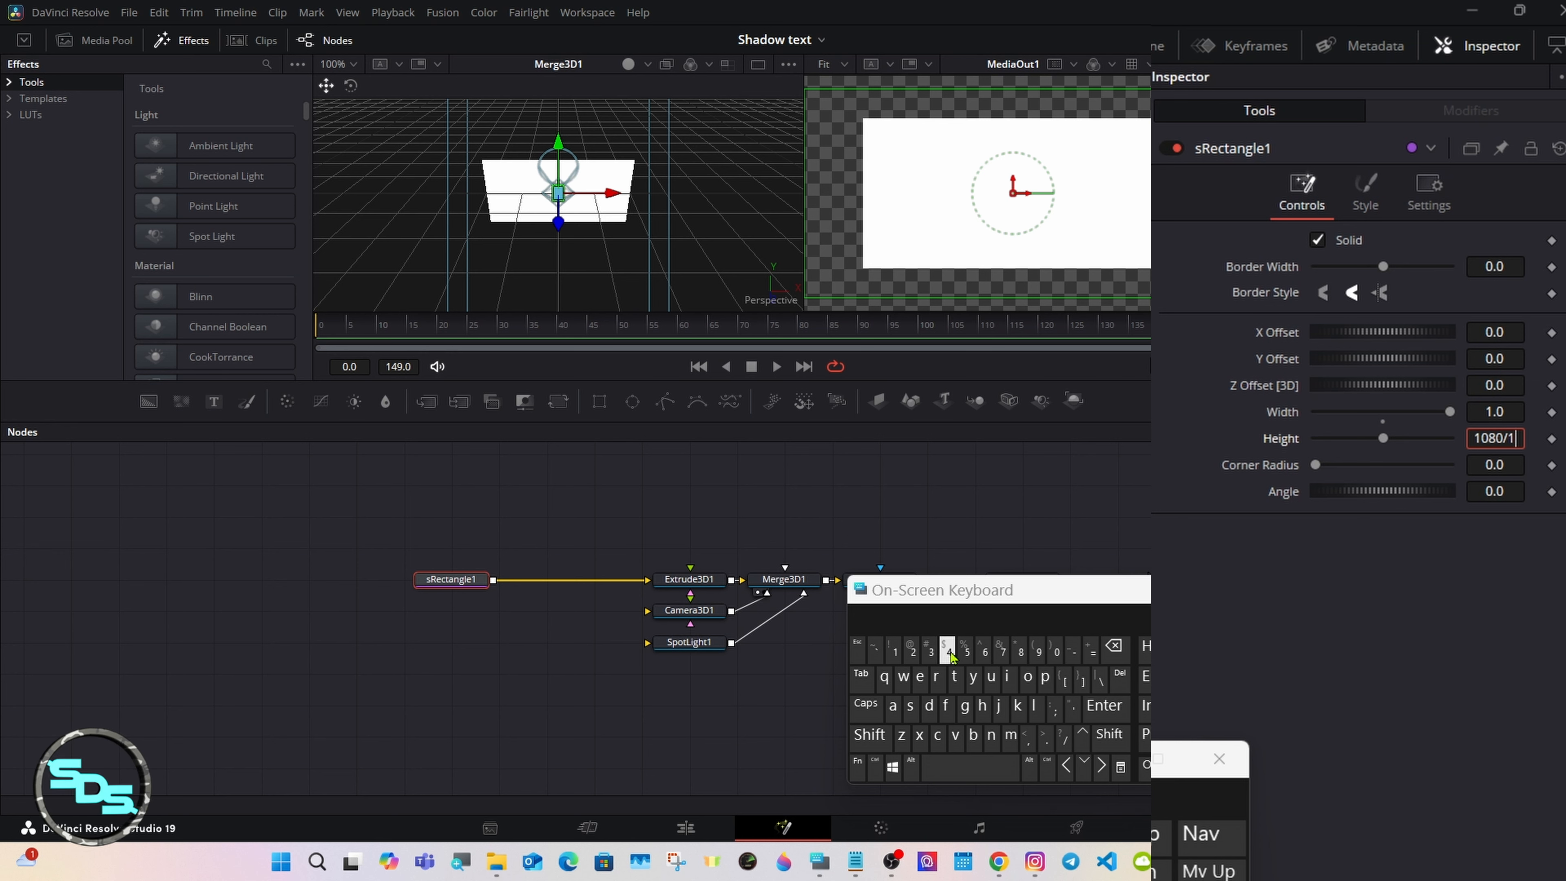
left_click(1039, 651)
left_click(911, 649)
left_click(1056, 651)
left_click(1104, 705)
left_click(1175, 64)
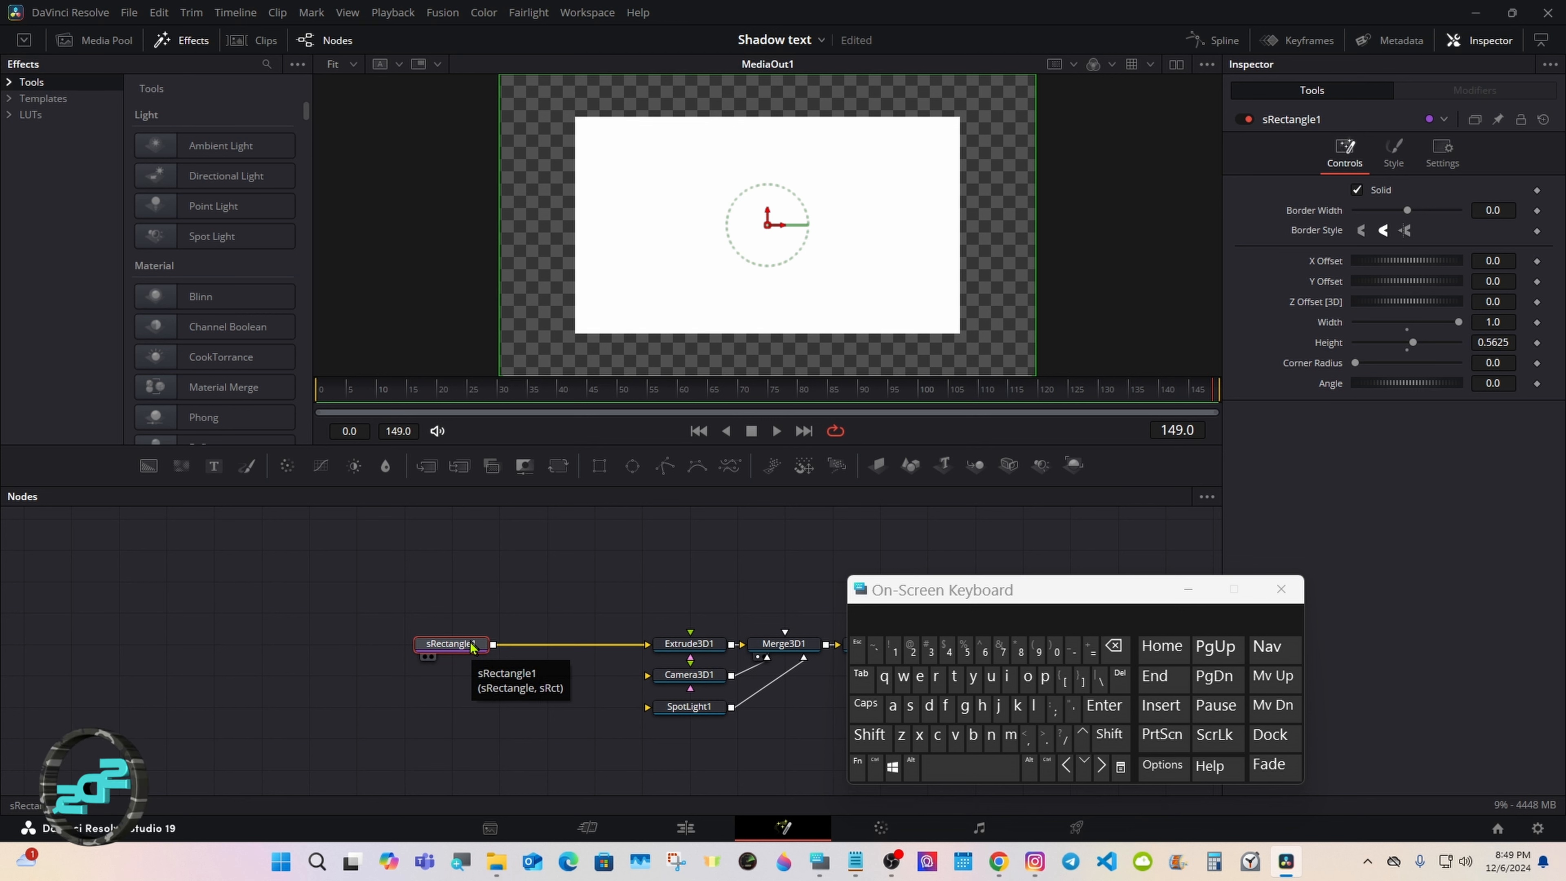
Insert an sBoolean node between sRectangle1 and Extrude3D1
left_click_drag(913, 598, 1184, 586)
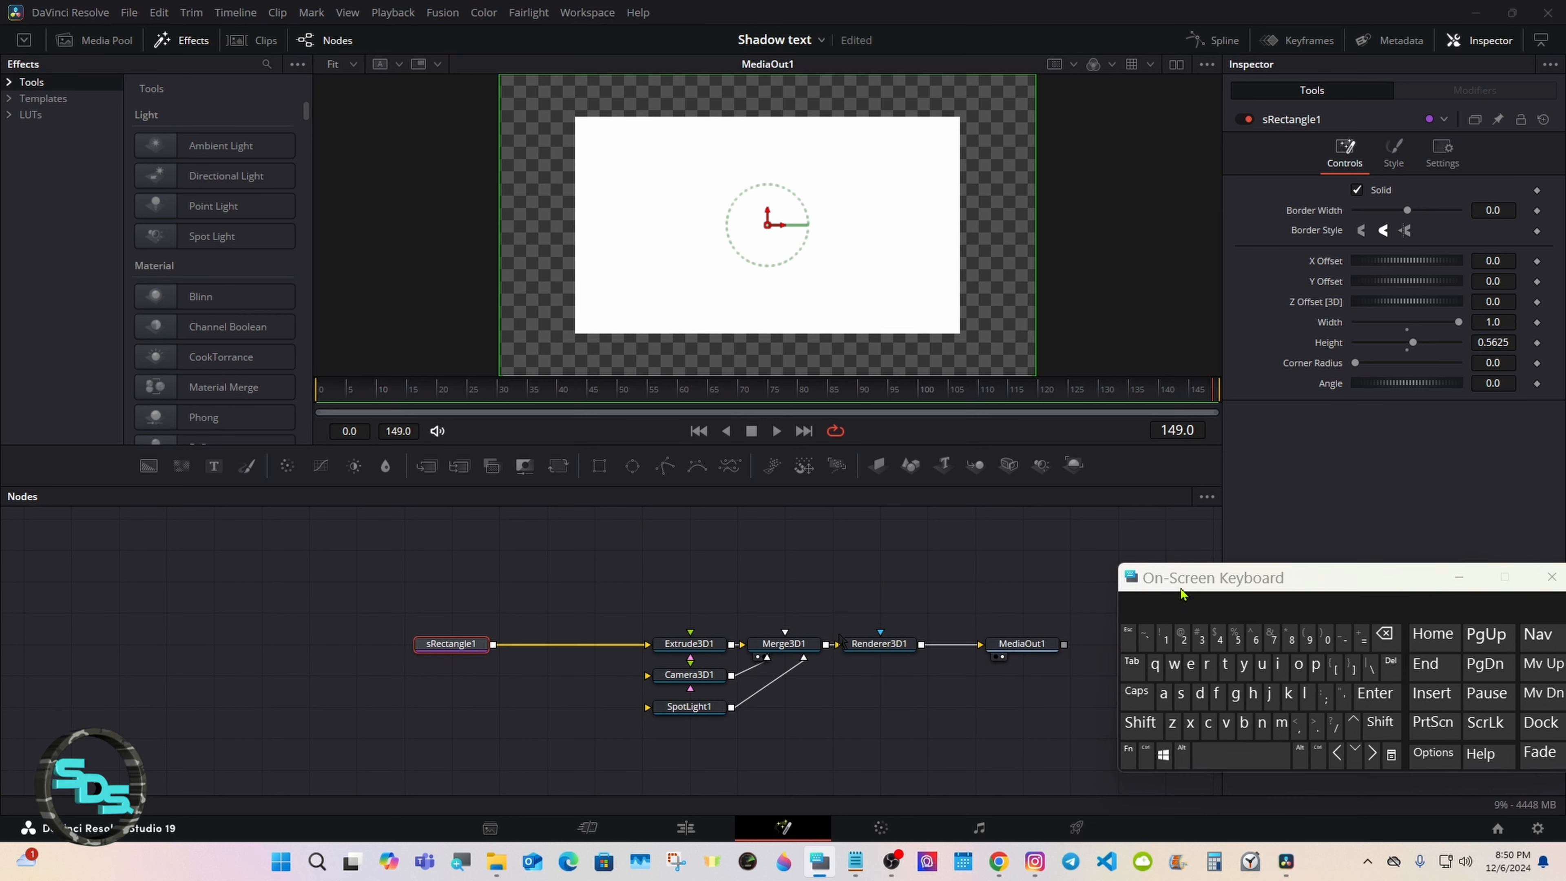
left_click(1159, 722)
left_click(1225, 756)
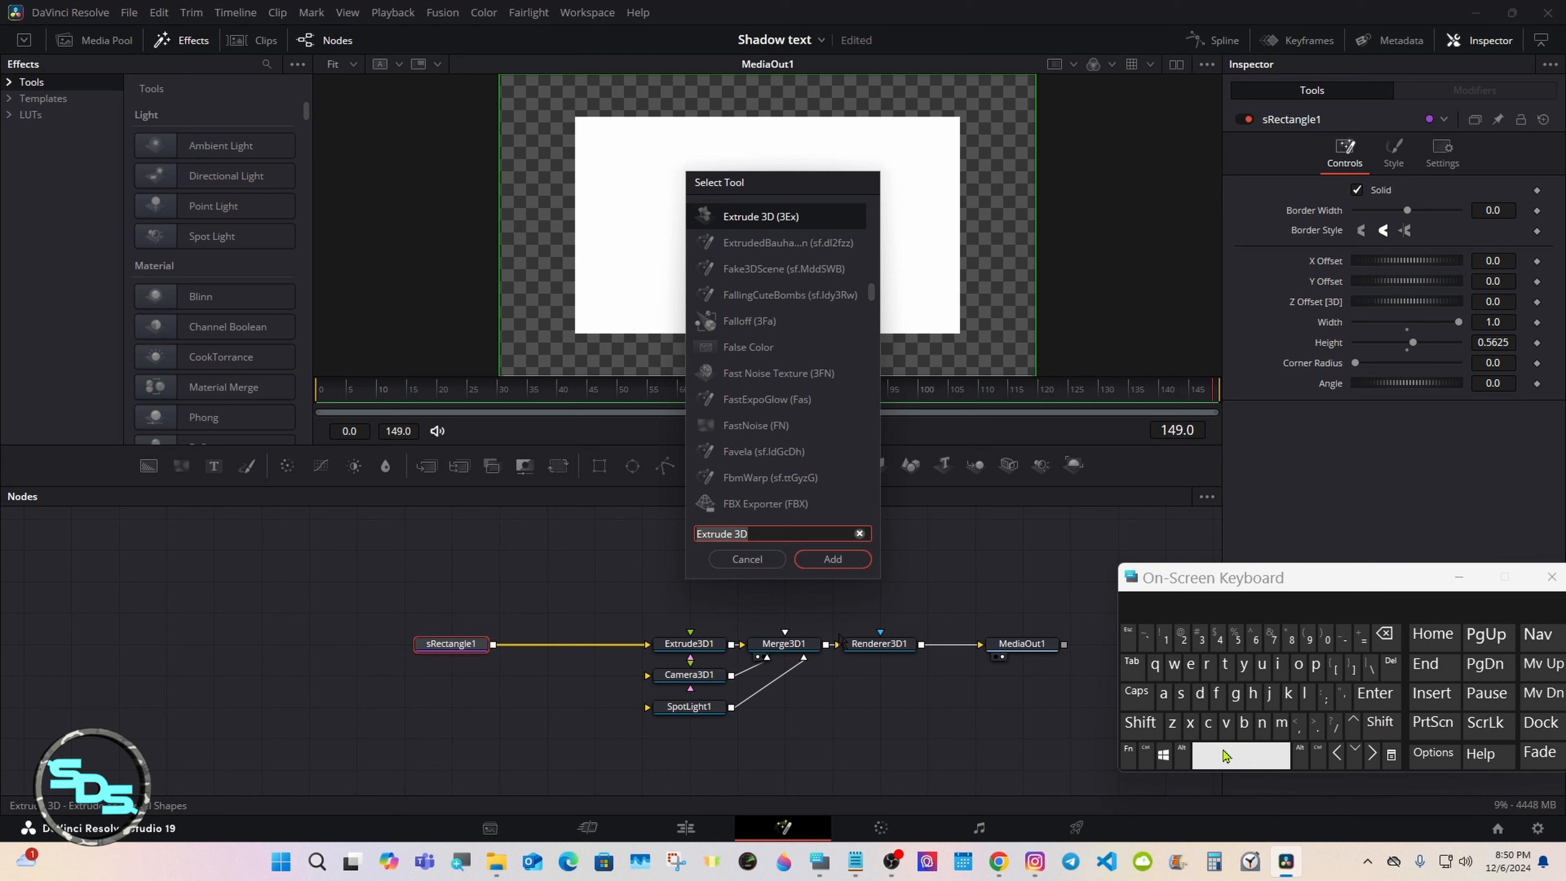
left_click(1180, 693)
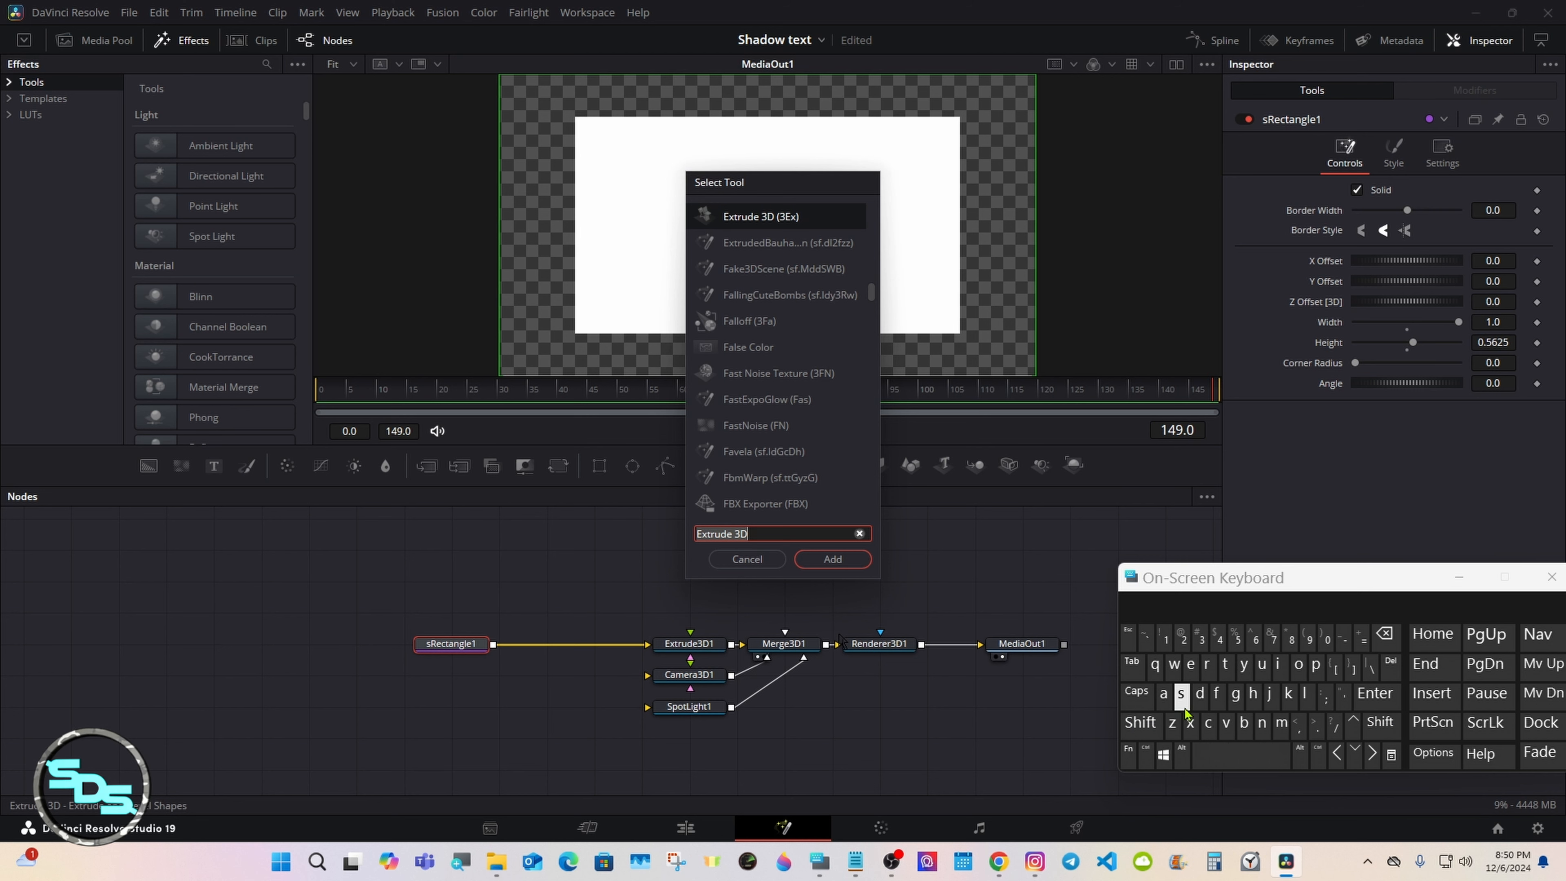
left_click(1243, 723)
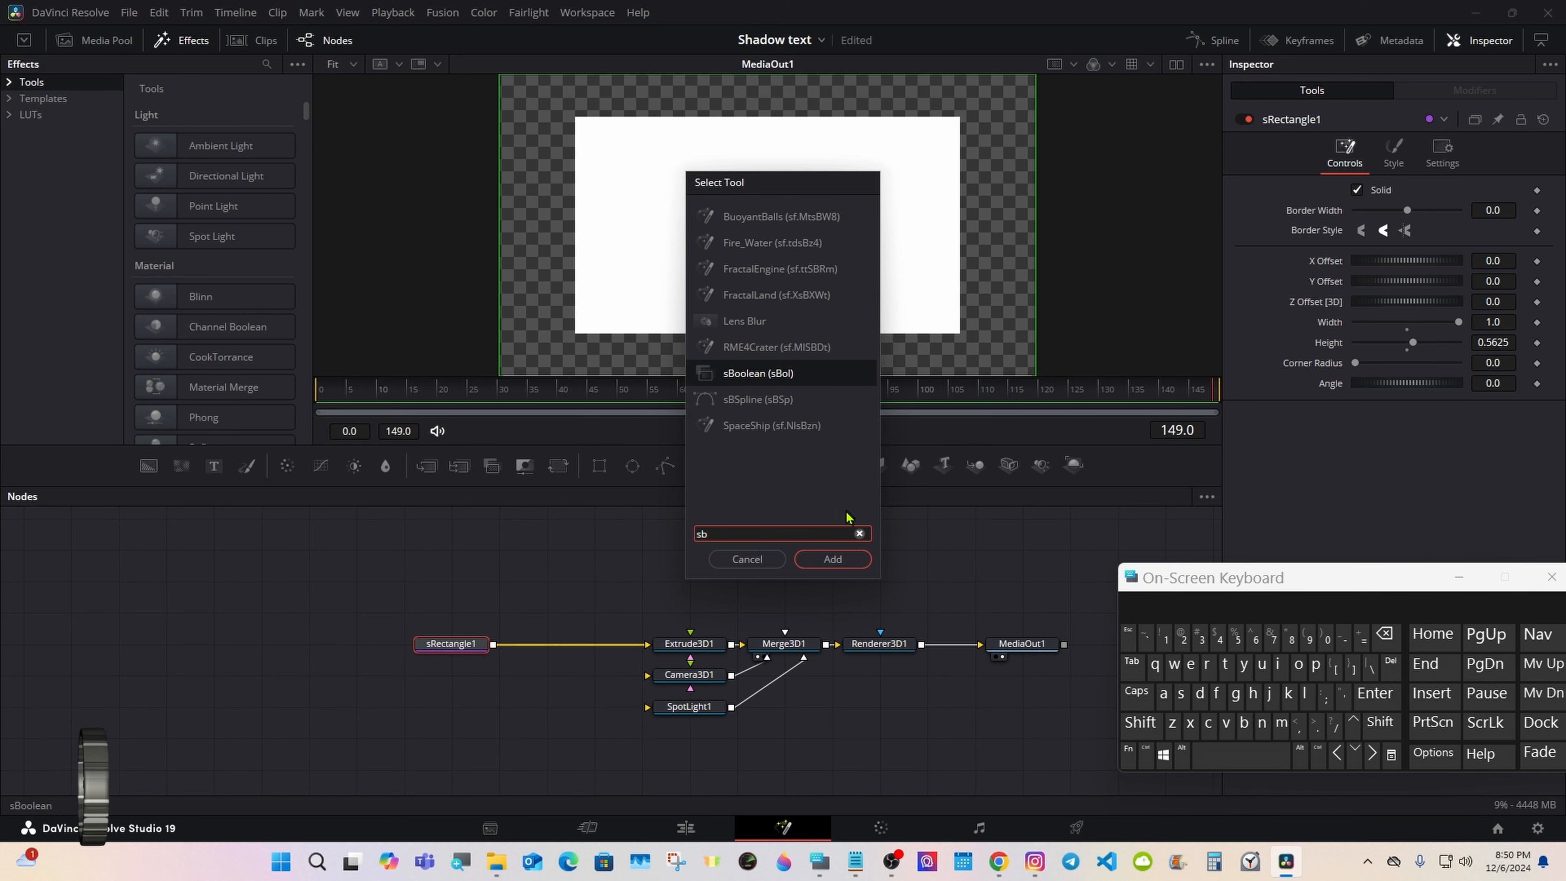
left_click(747, 374)
left_click(814, 560)
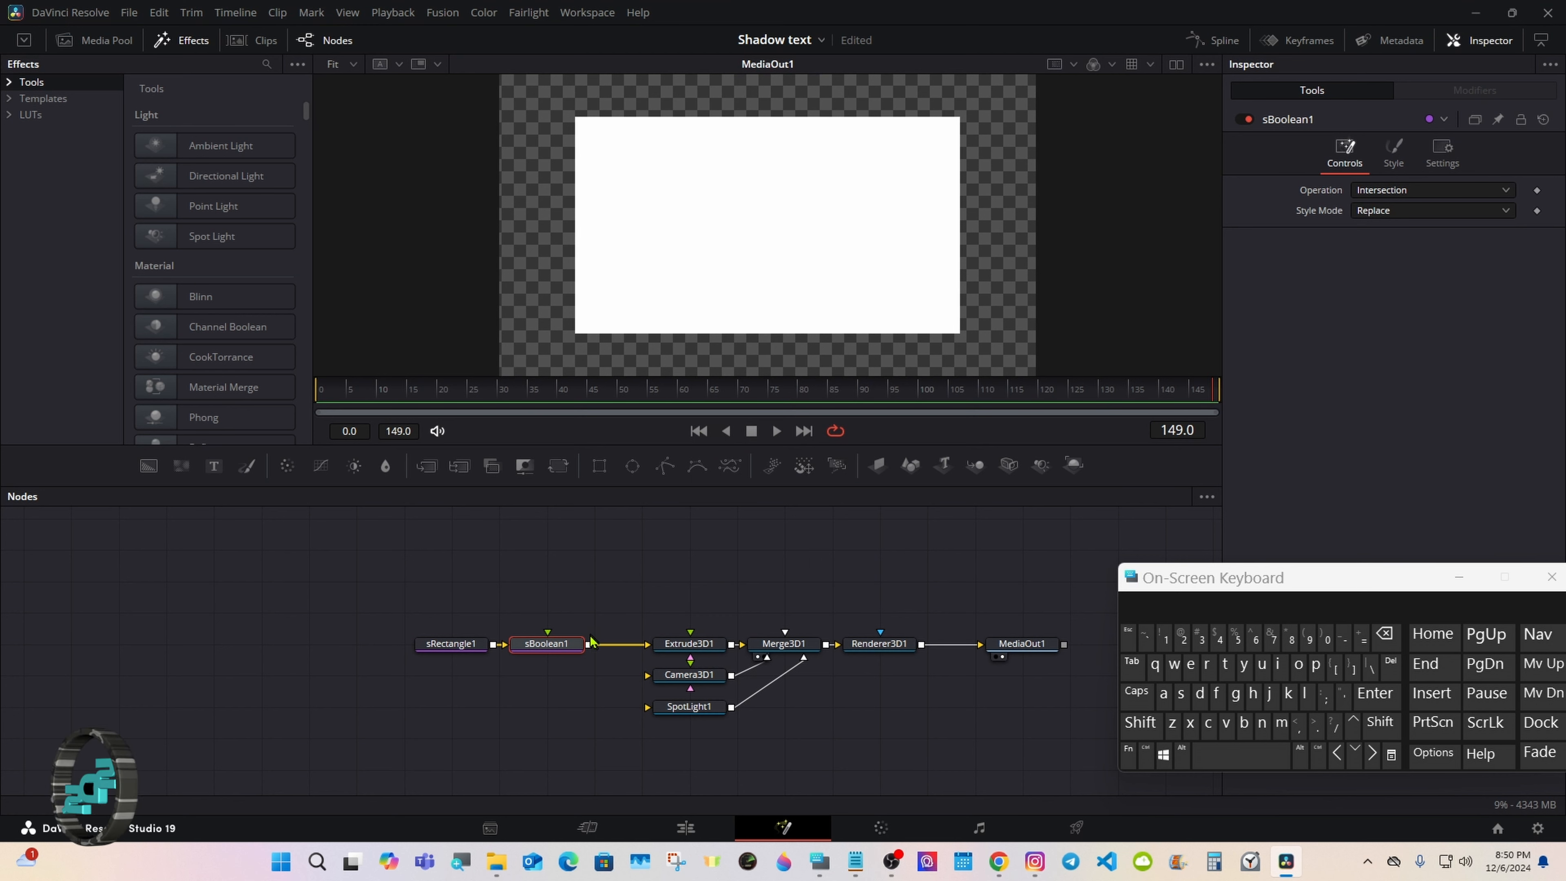
Add an sText node above sBoolean1 and connect its output to sBoolean1's green input
left_click(562, 565)
left_click(1143, 727)
left_click(1224, 756)
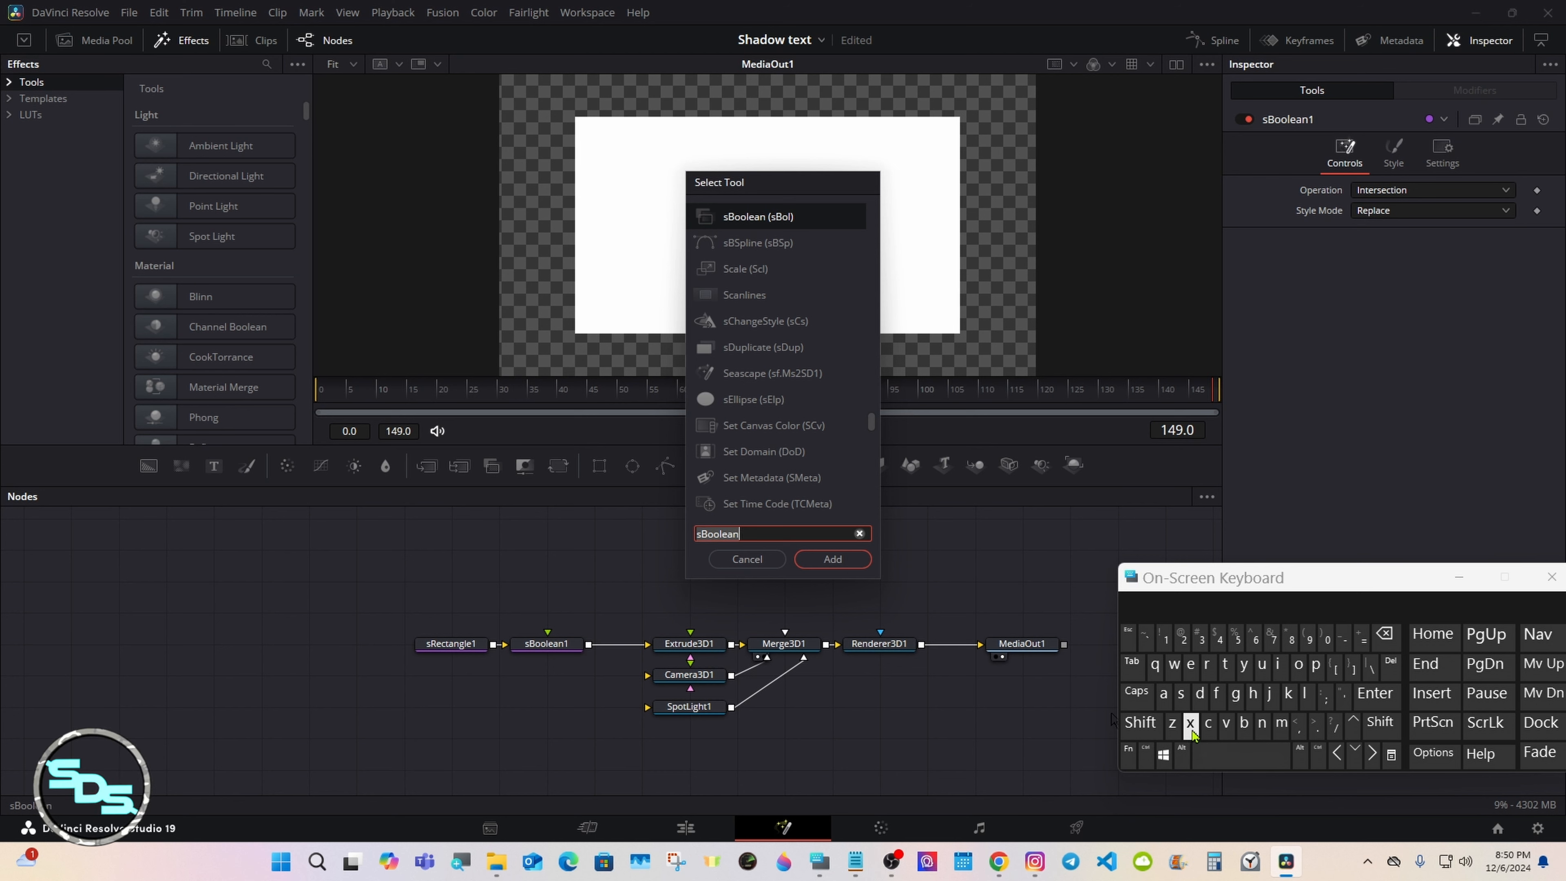
left_click(1180, 694)
left_click(1225, 664)
left_click(1192, 665)
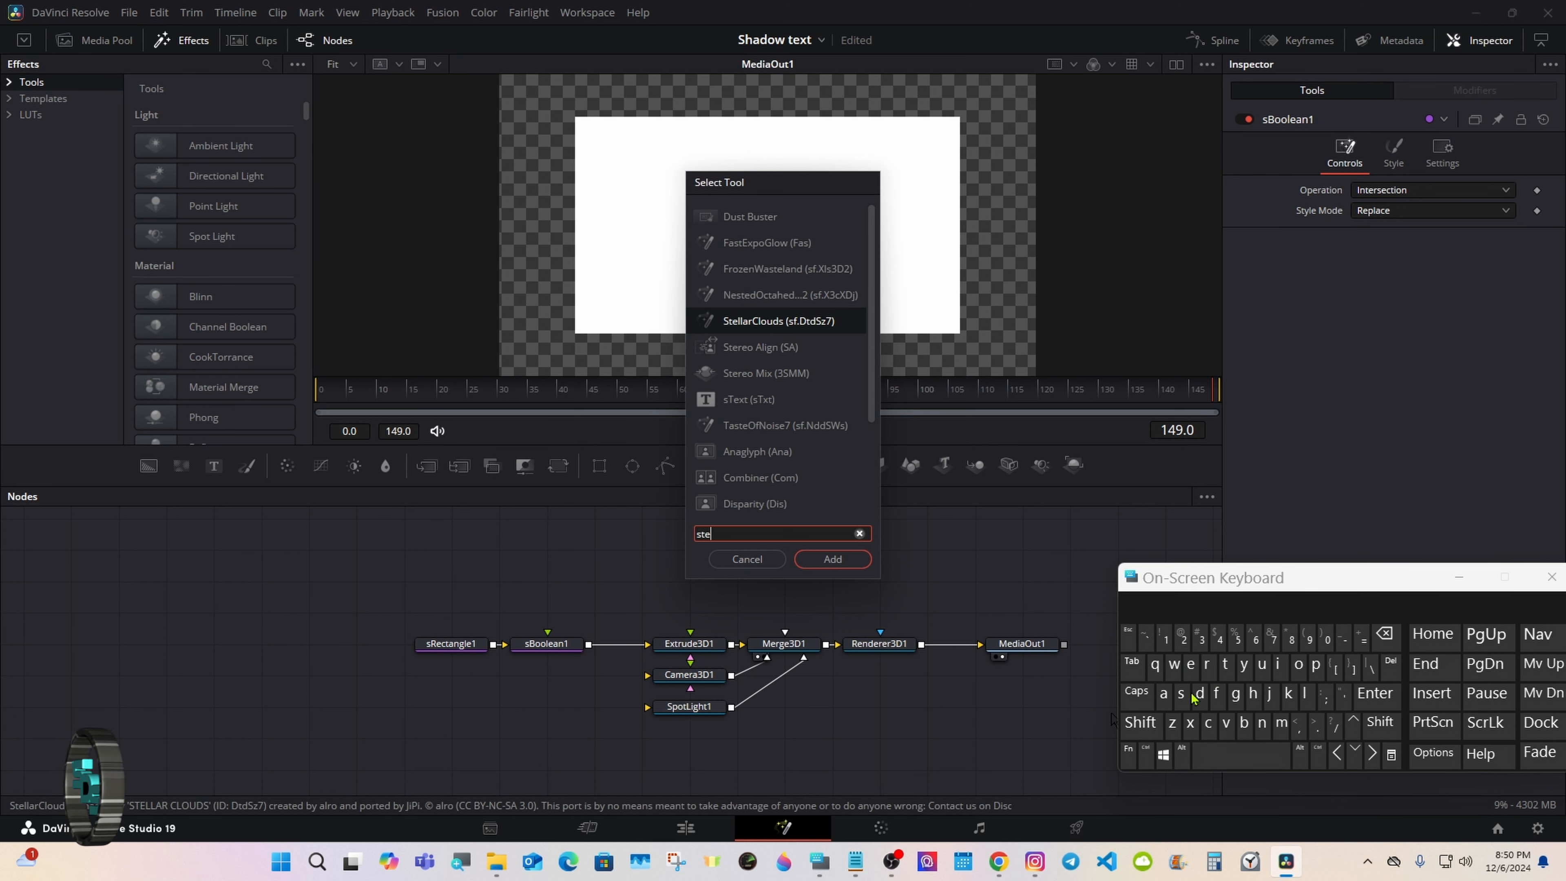
left_click(1190, 723)
left_click(740, 242)
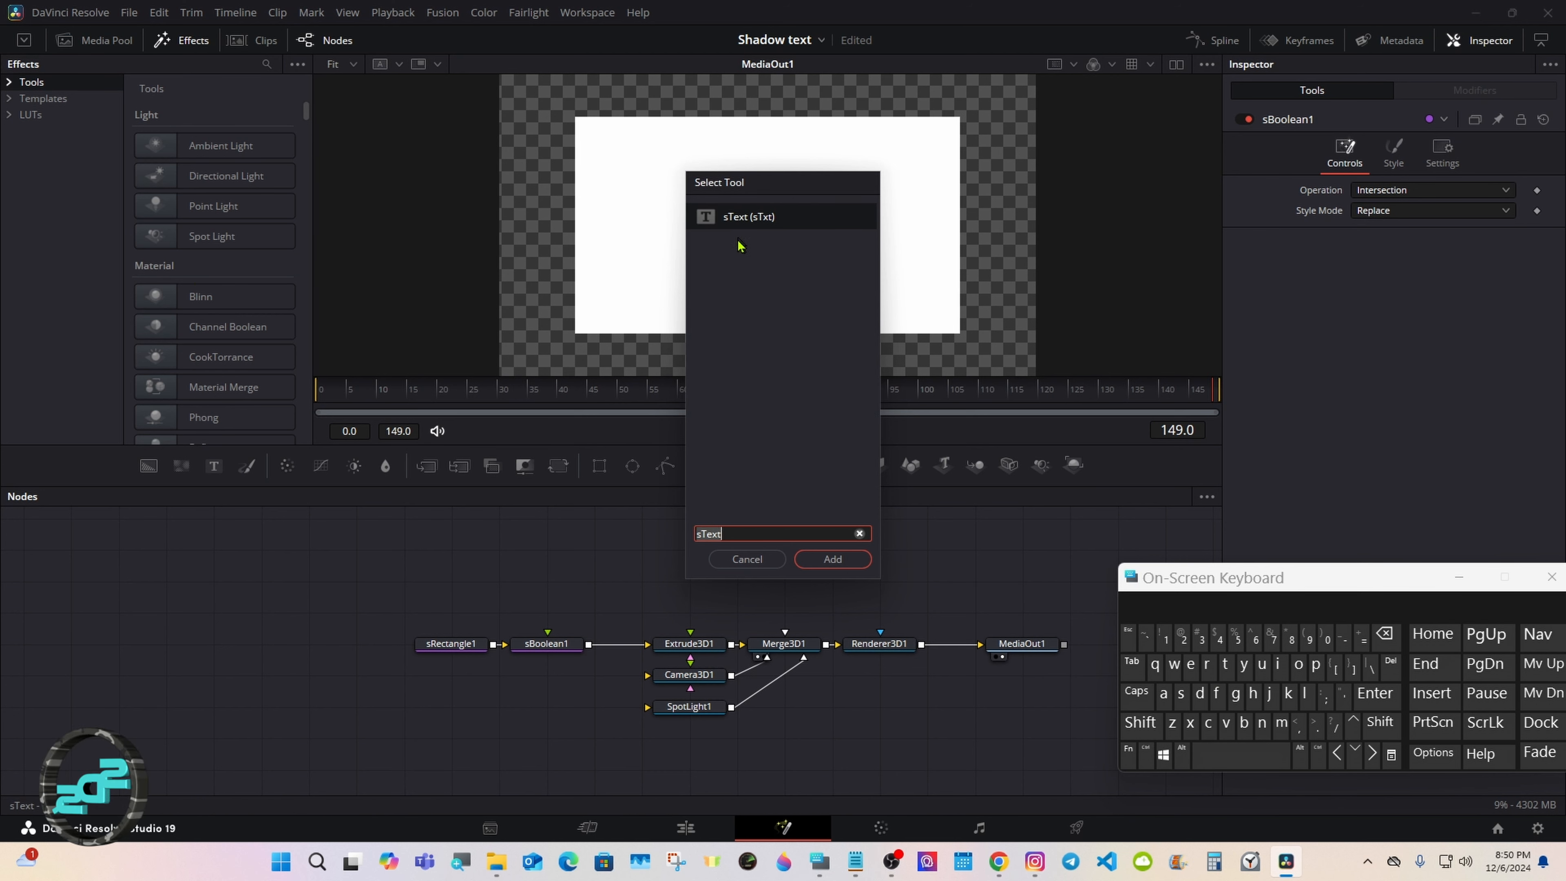
left_click(827, 559)
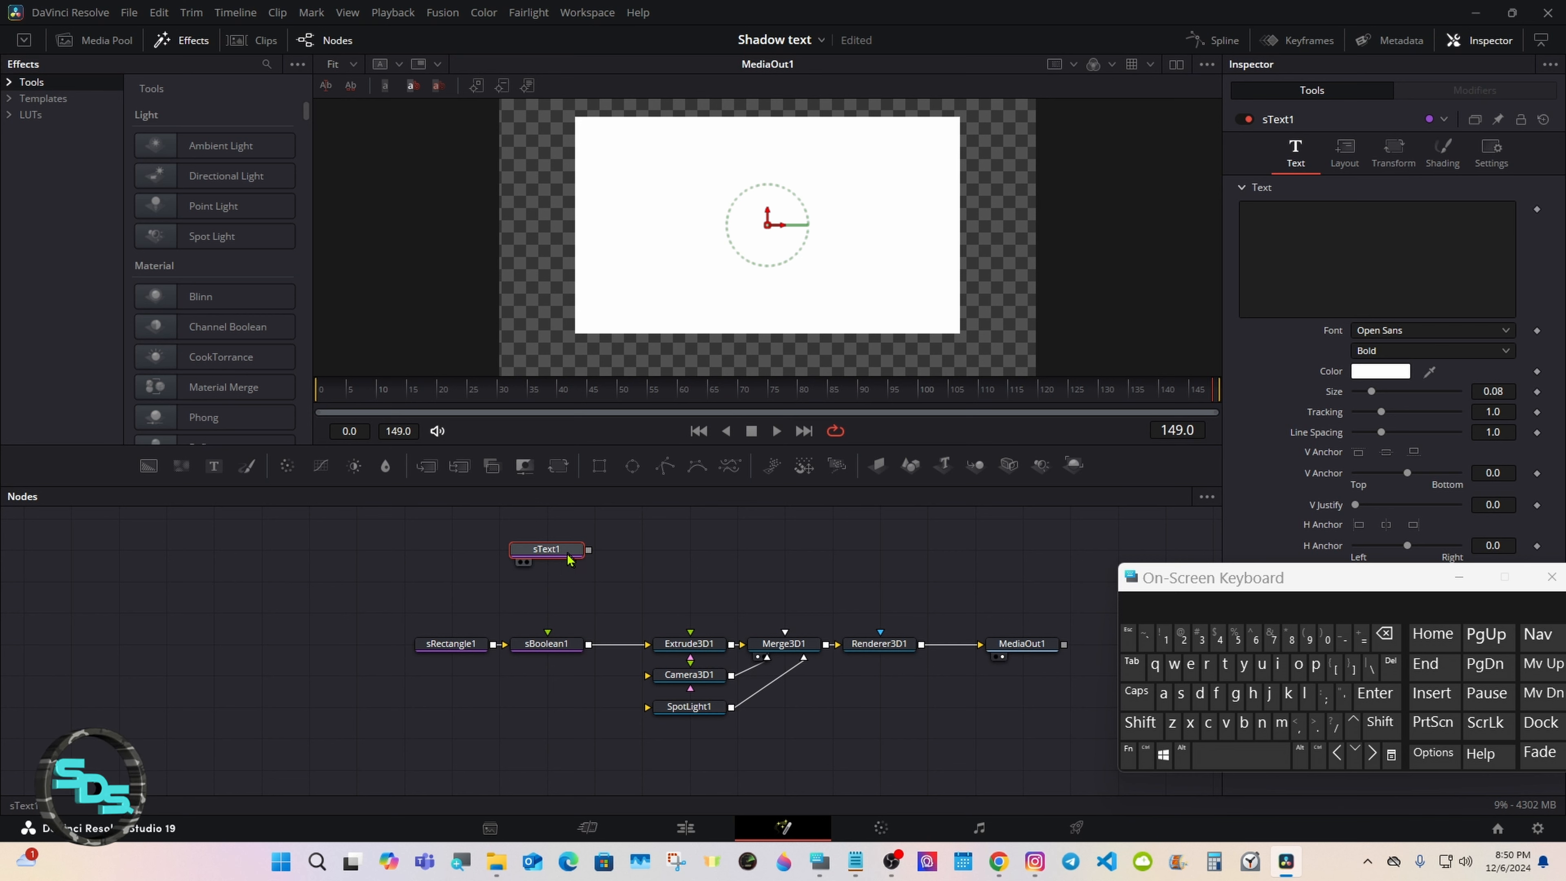
left_click_drag(589, 549, 548, 634)
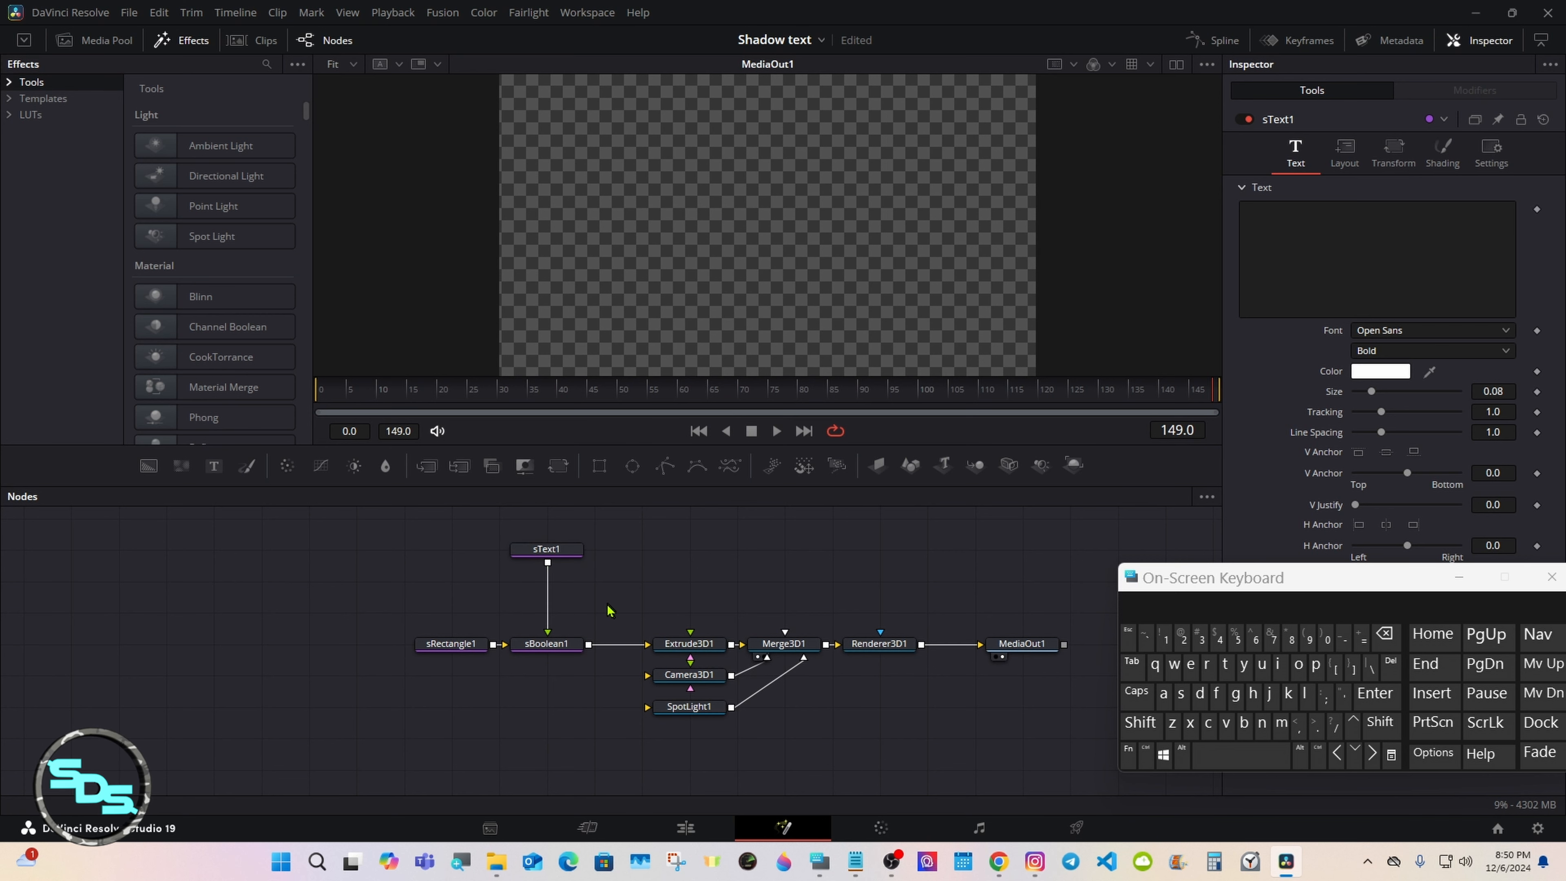
Enter the text SDS in capitals for sText1
left_click(1294, 213)
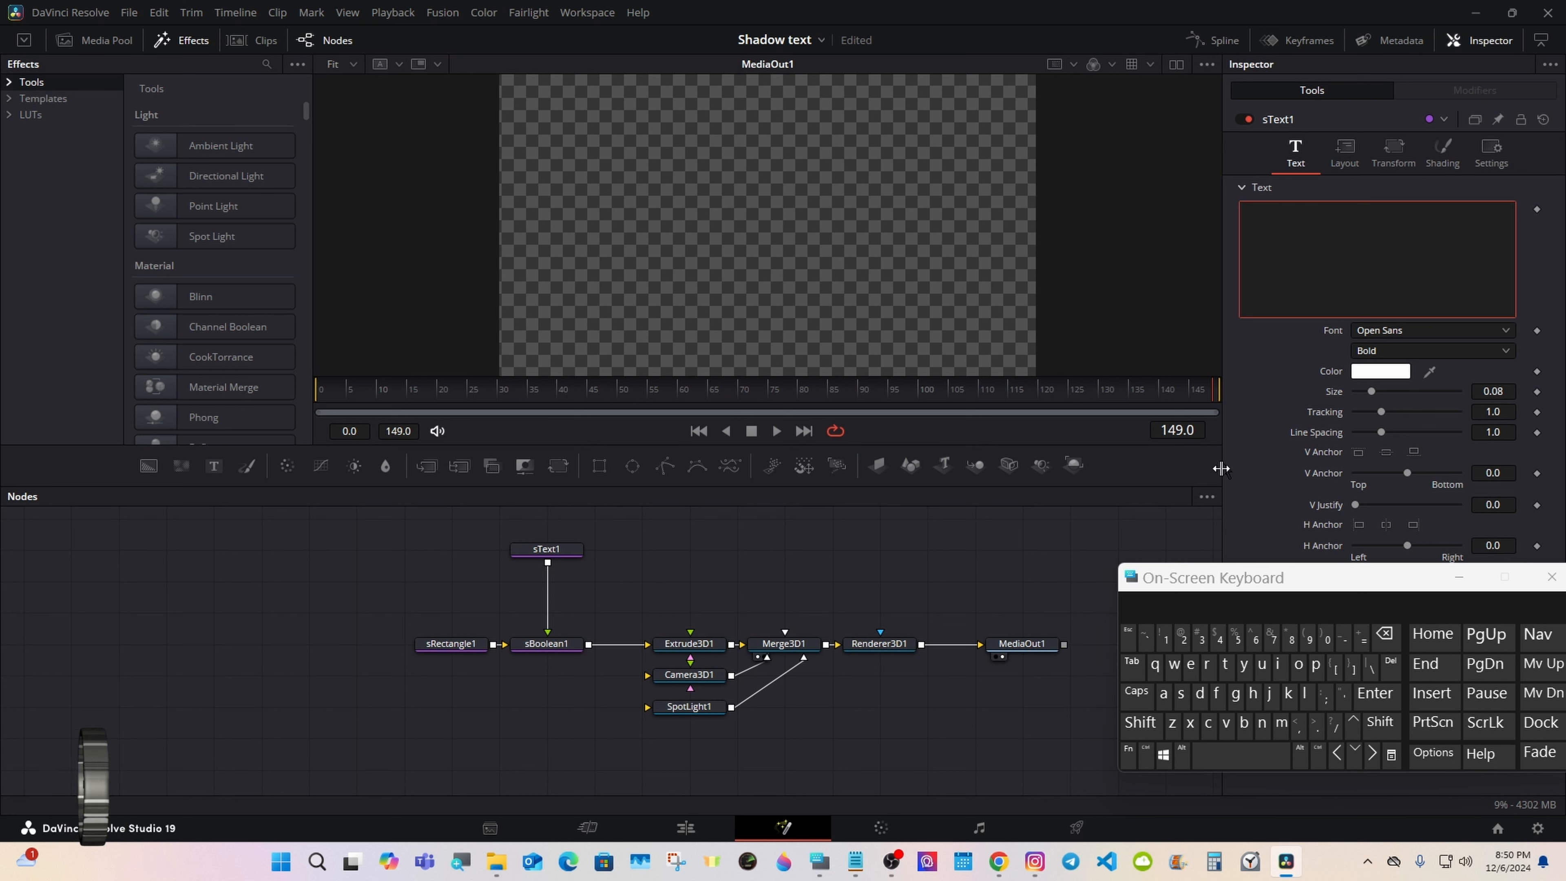
left_click(1182, 693)
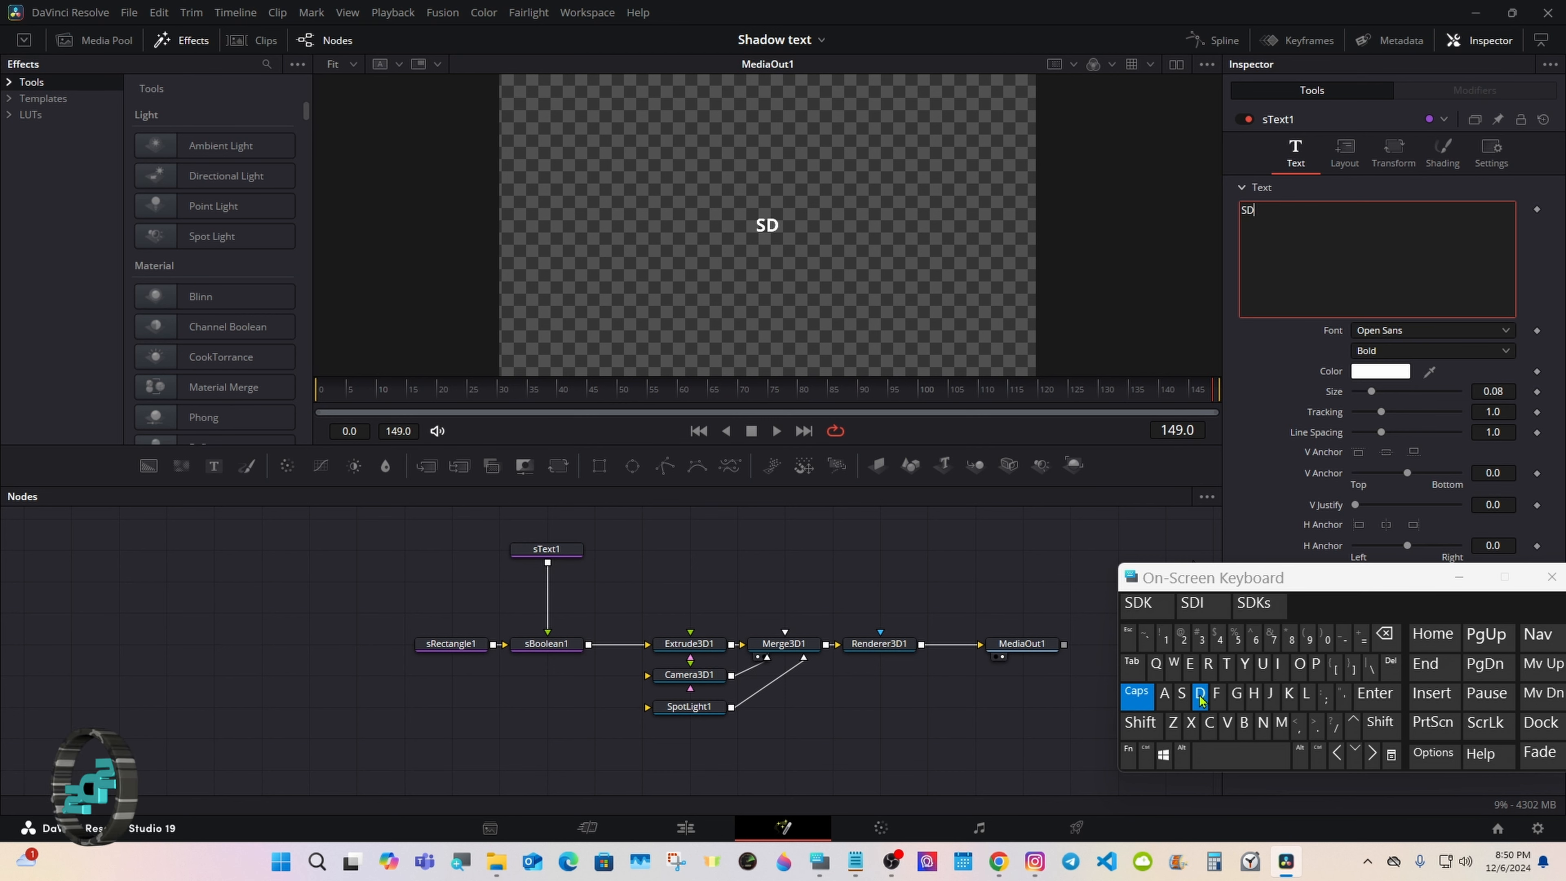
left_click(1200, 693)
left_click(1182, 693)
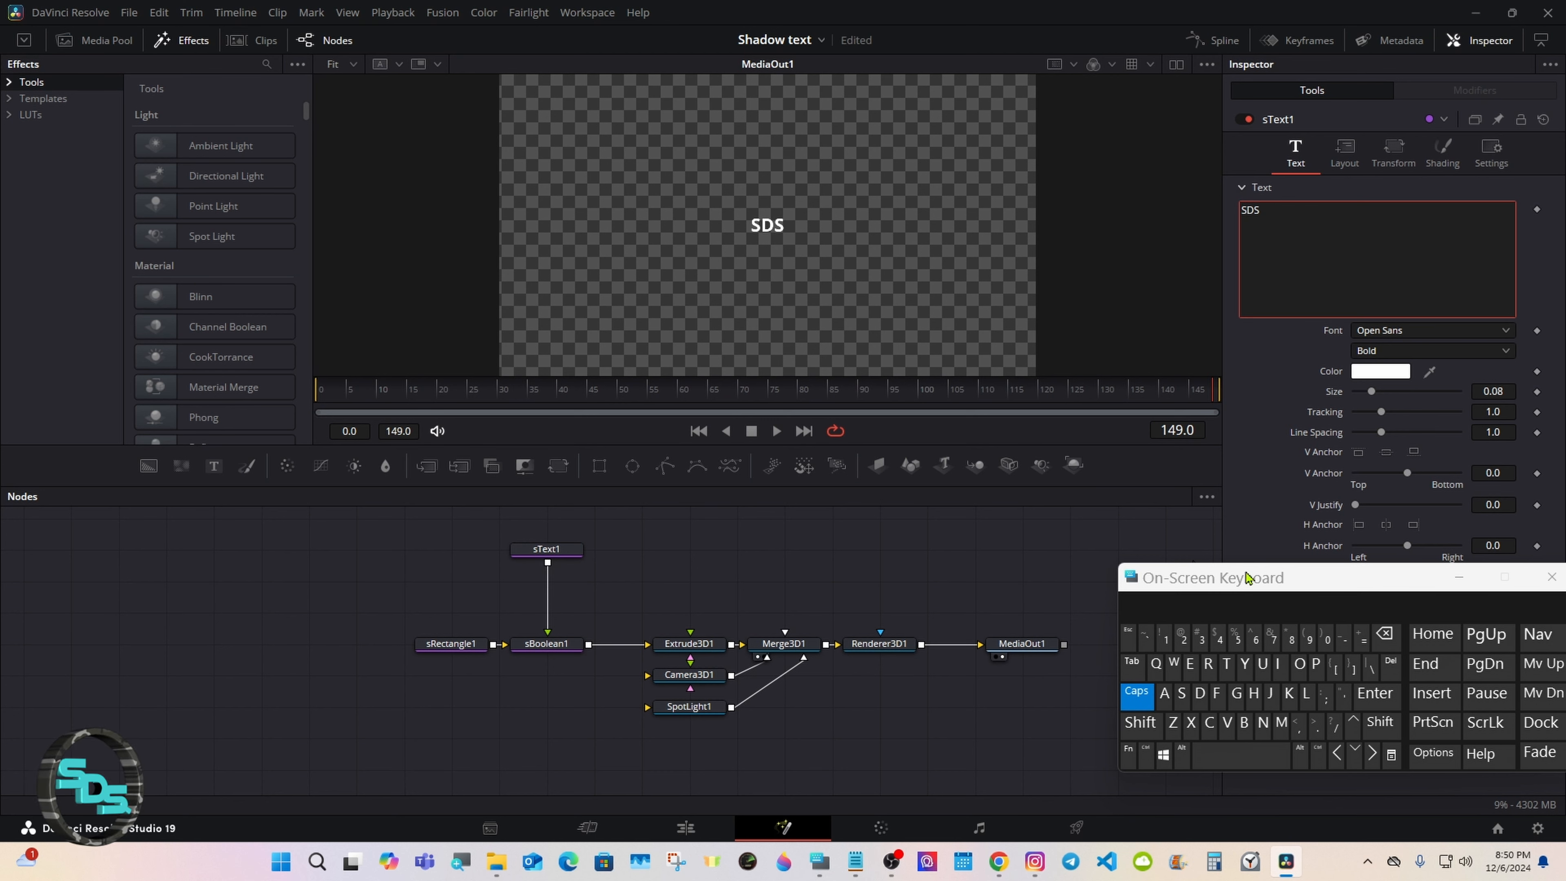
left_click_drag(1251, 578, 1108, 623)
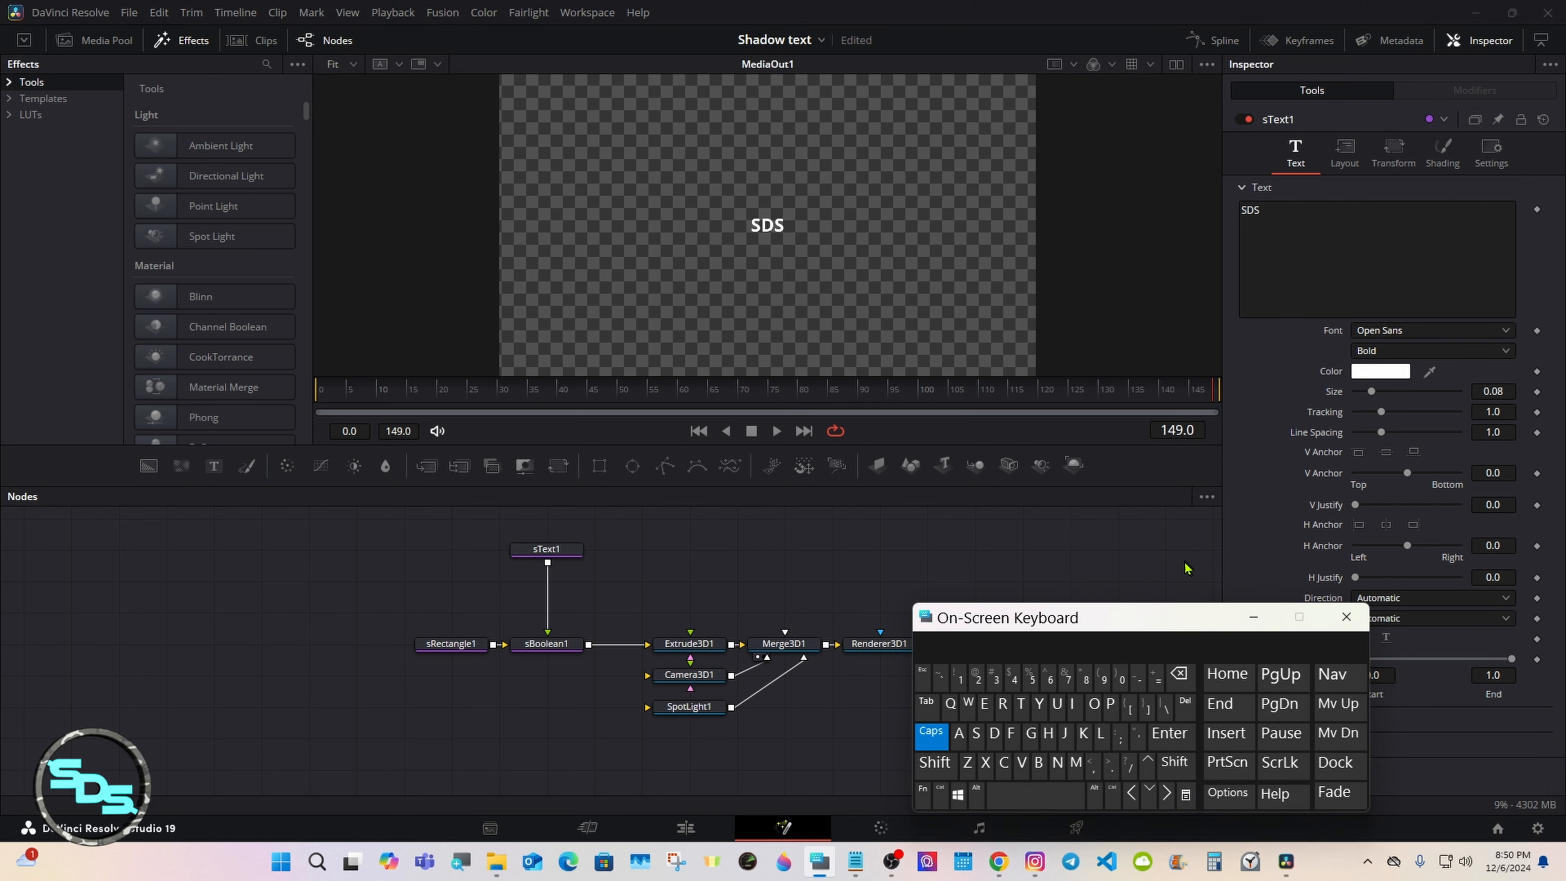
Change the font of sText1 to Nulshock
left_click(1413, 336)
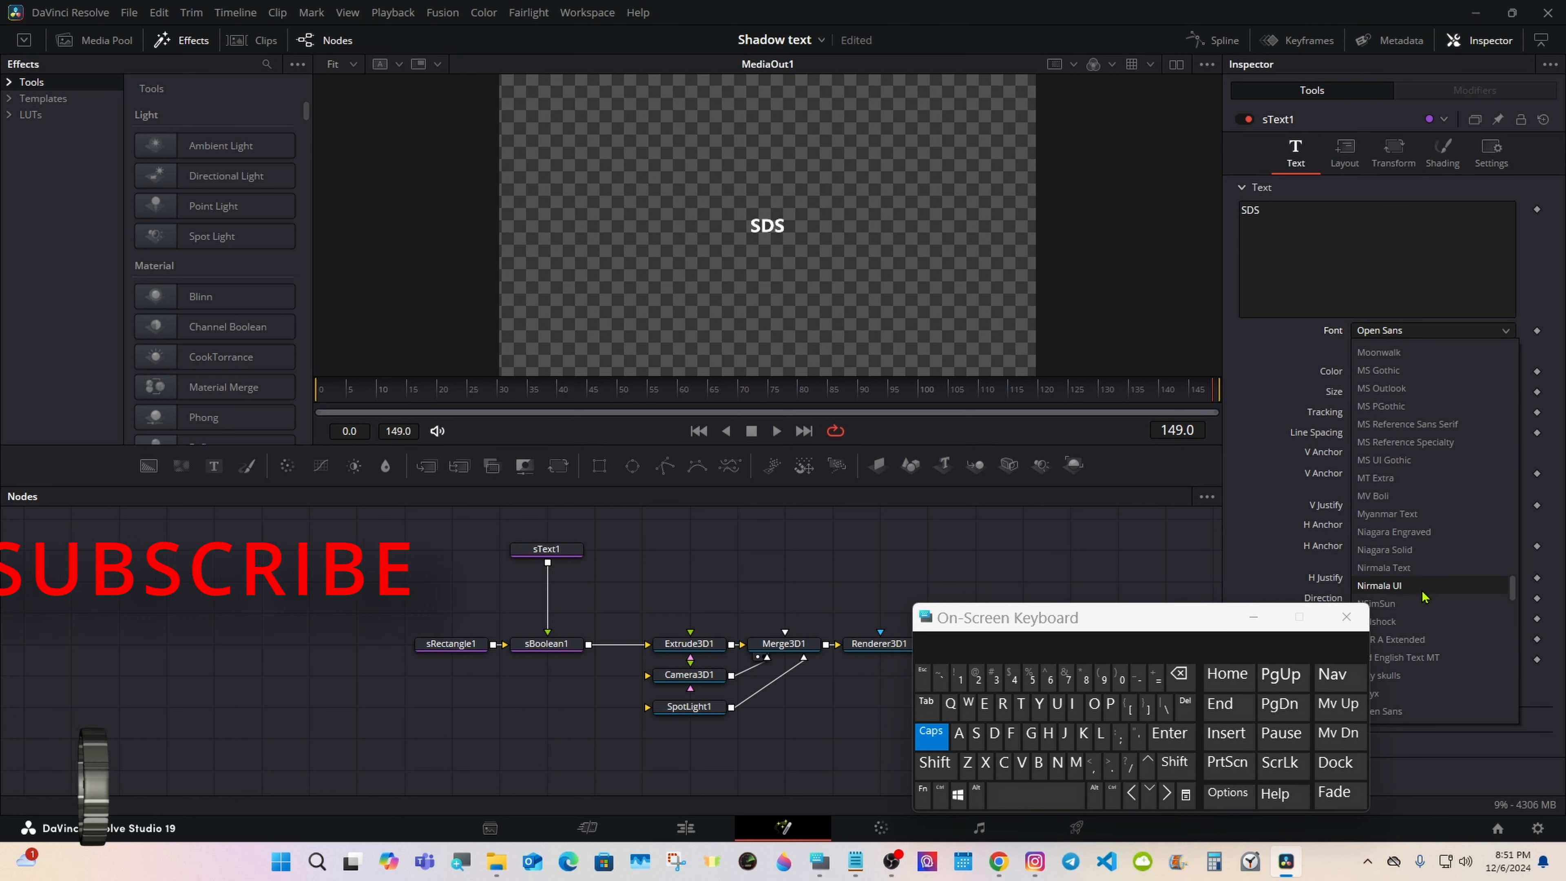
left_click_drag(1155, 623, 982, 625)
left_click(1380, 336)
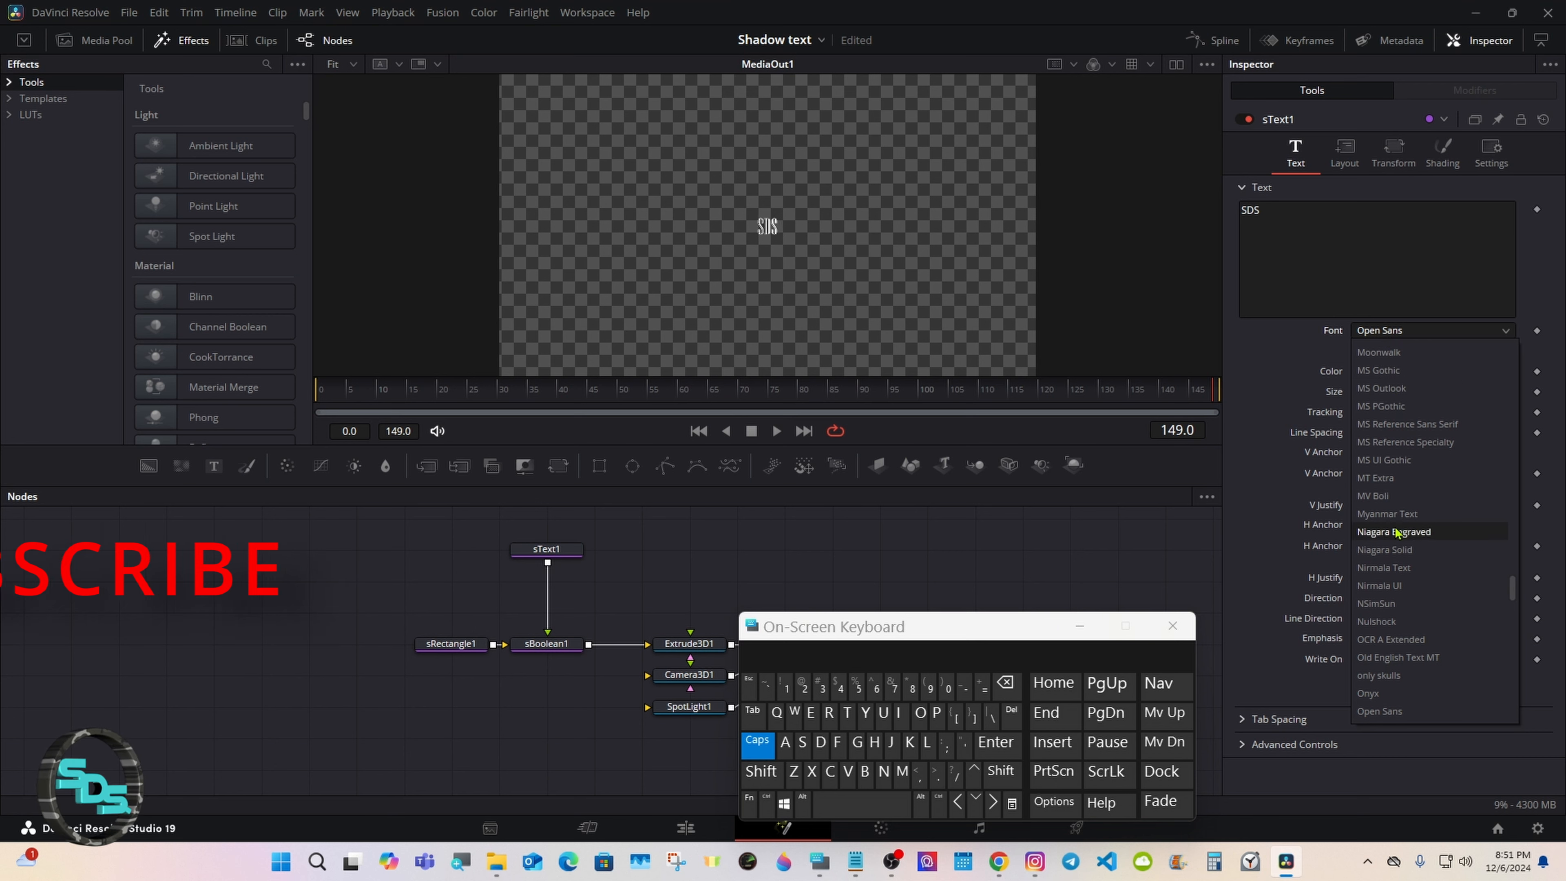
left_click(1400, 620)
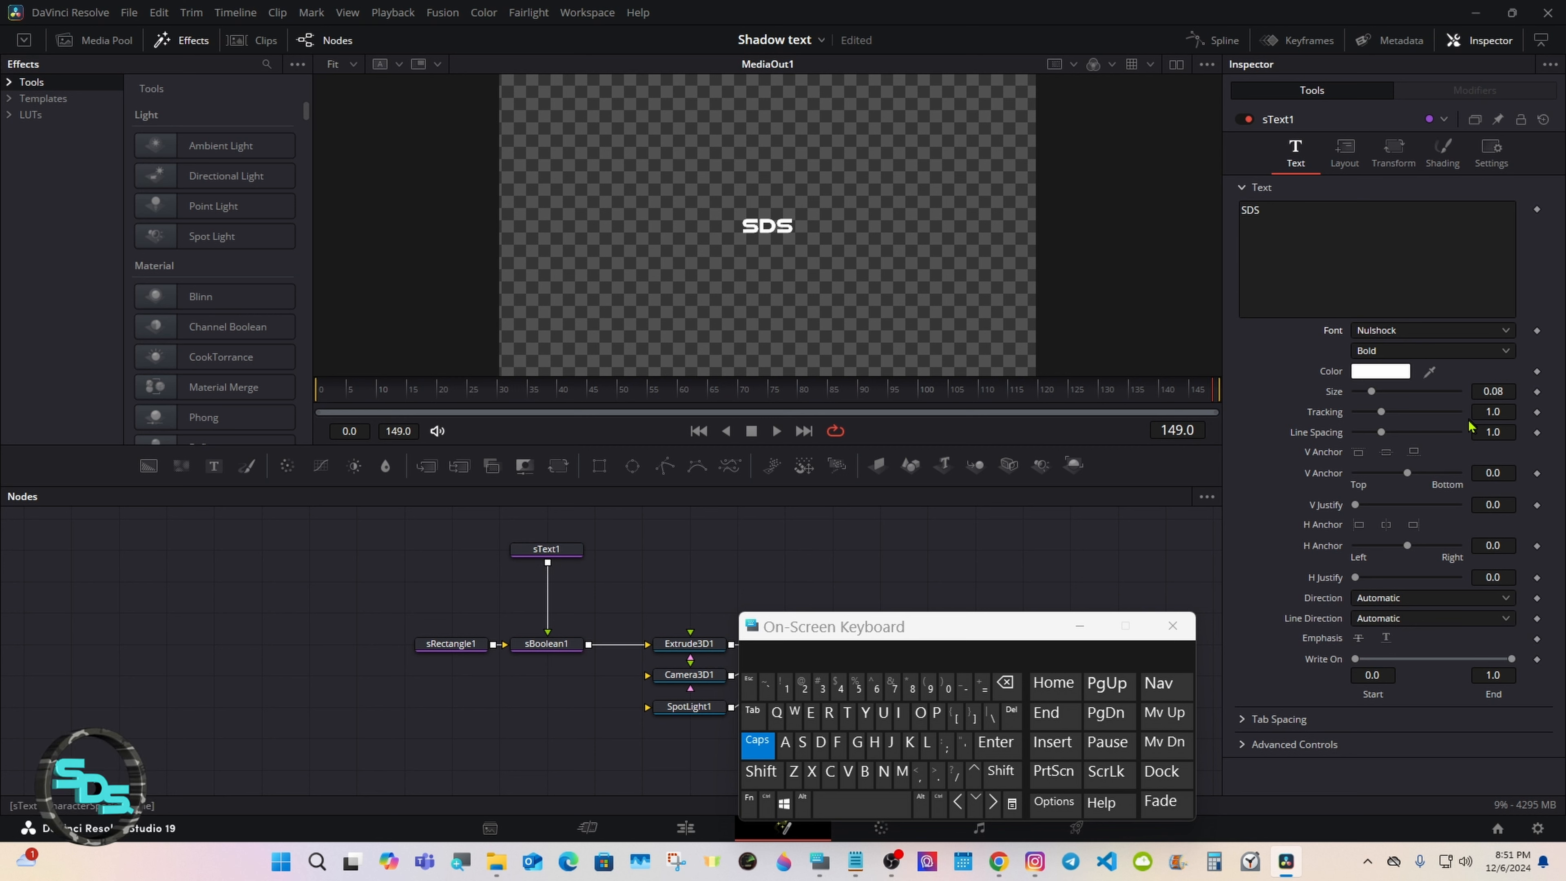
Set the tracking of sText1 to 1.04 and turn off capitals on the on-screen keyboard
left_click(1499, 412)
left_click(840, 685)
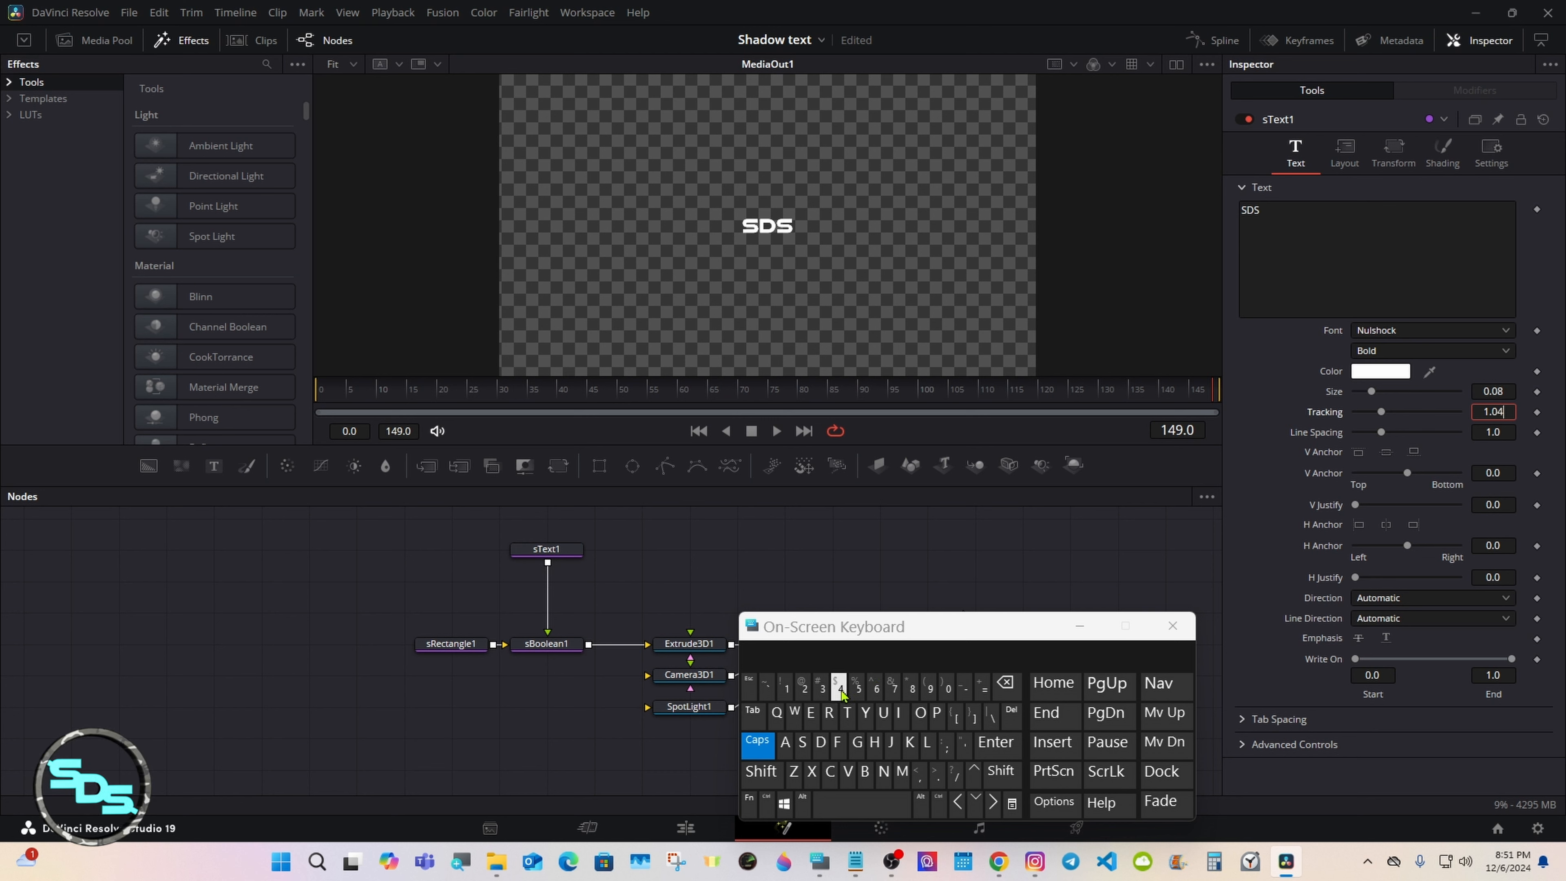
left_click(984, 743)
left_click_drag(879, 627, 1029, 627)
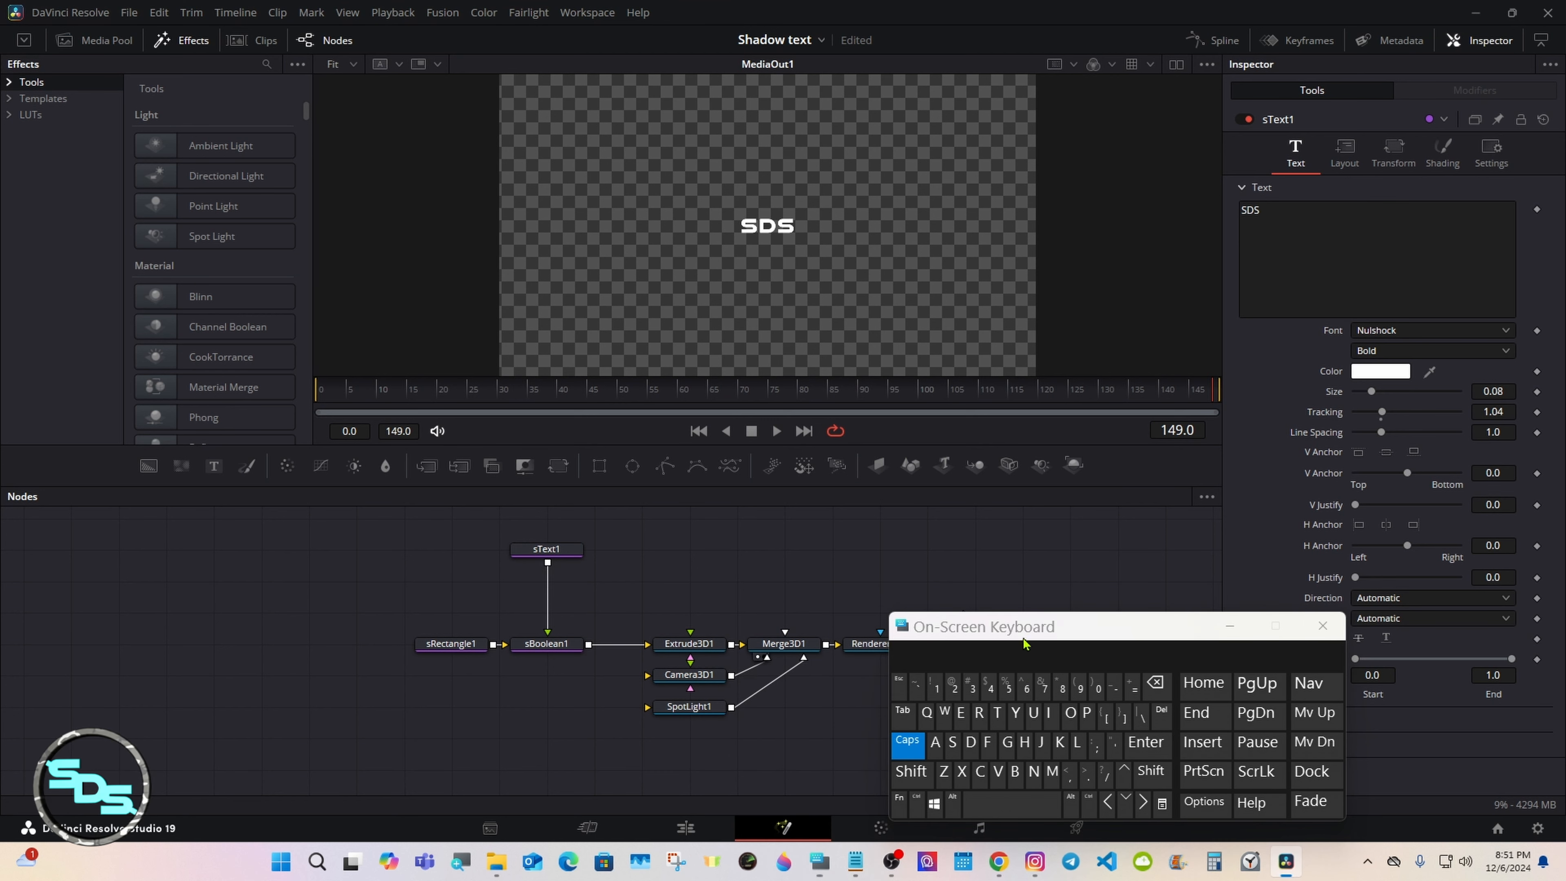
left_click(915, 744)
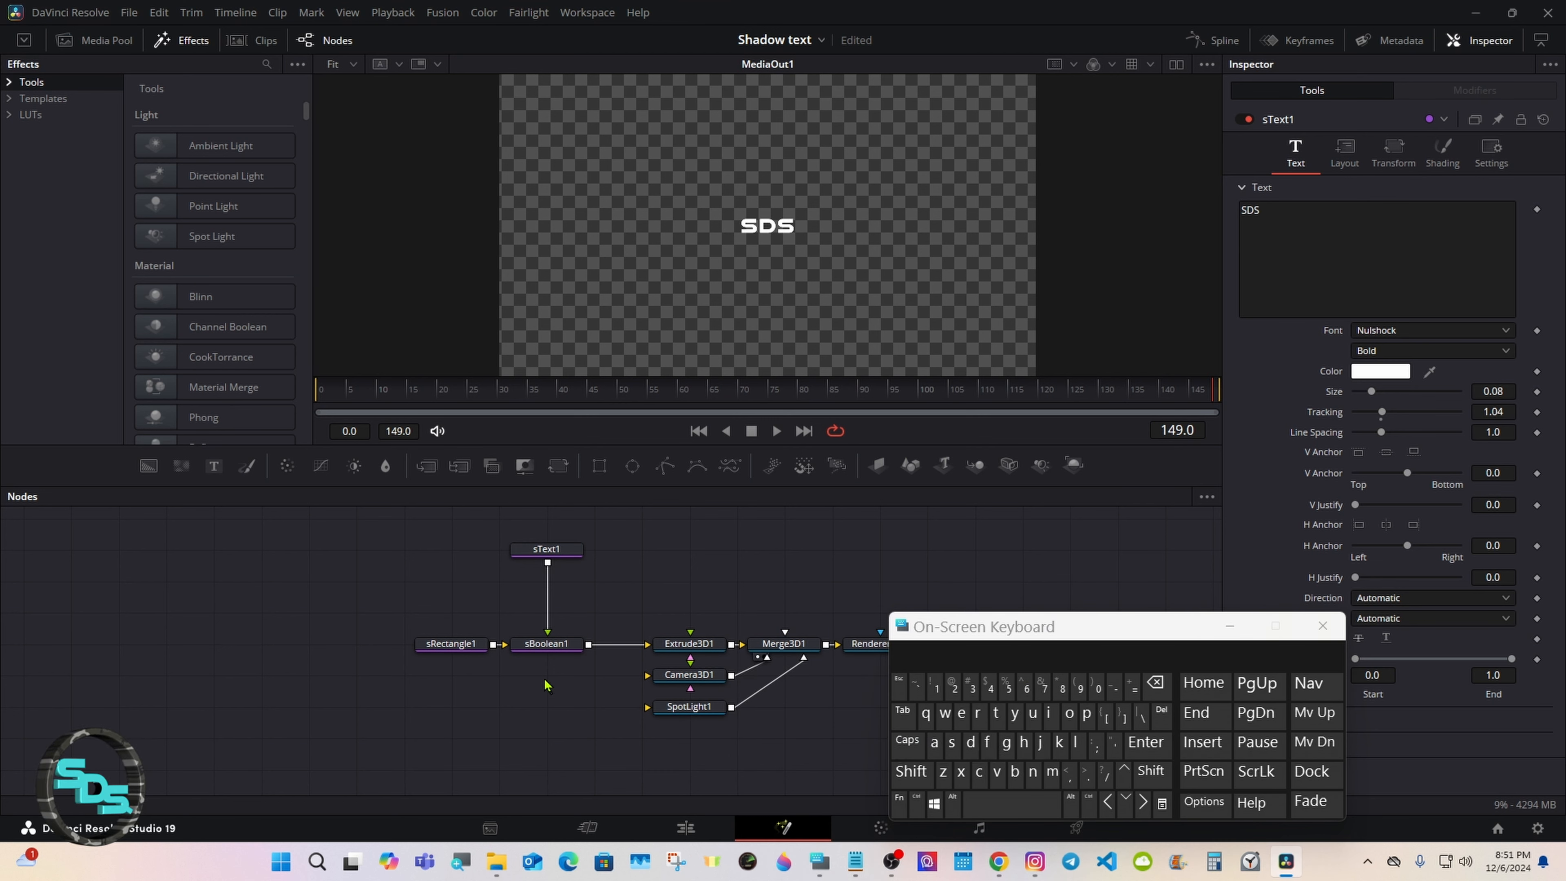
Set the operation of sBoolean1 to Subtract to cut the text out of the rectangle
left_click(451, 645)
left_click(529, 646)
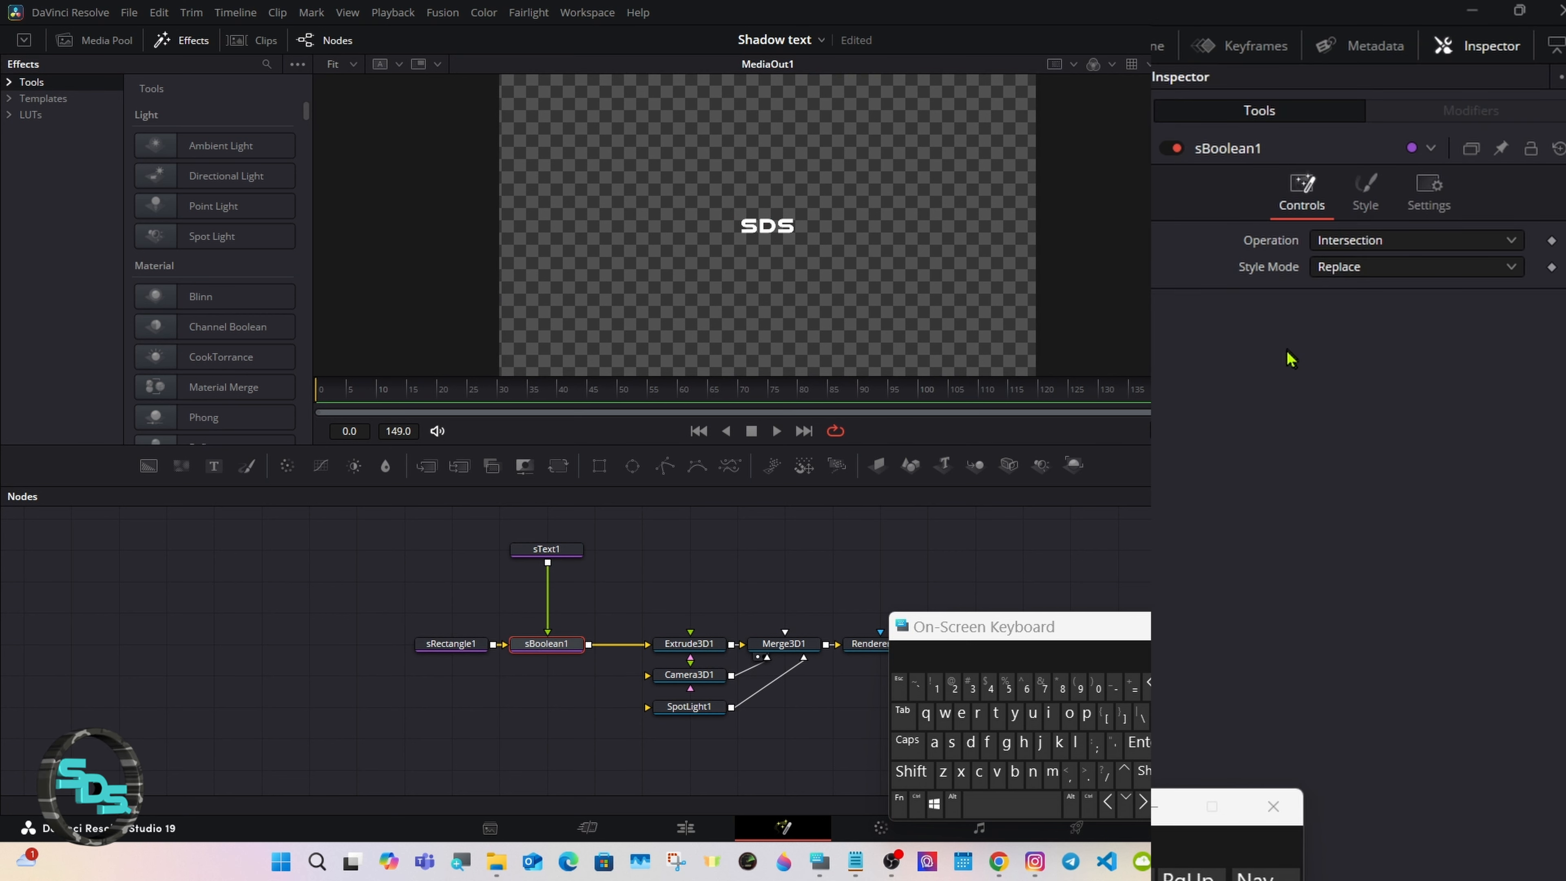
left_click(1381, 193)
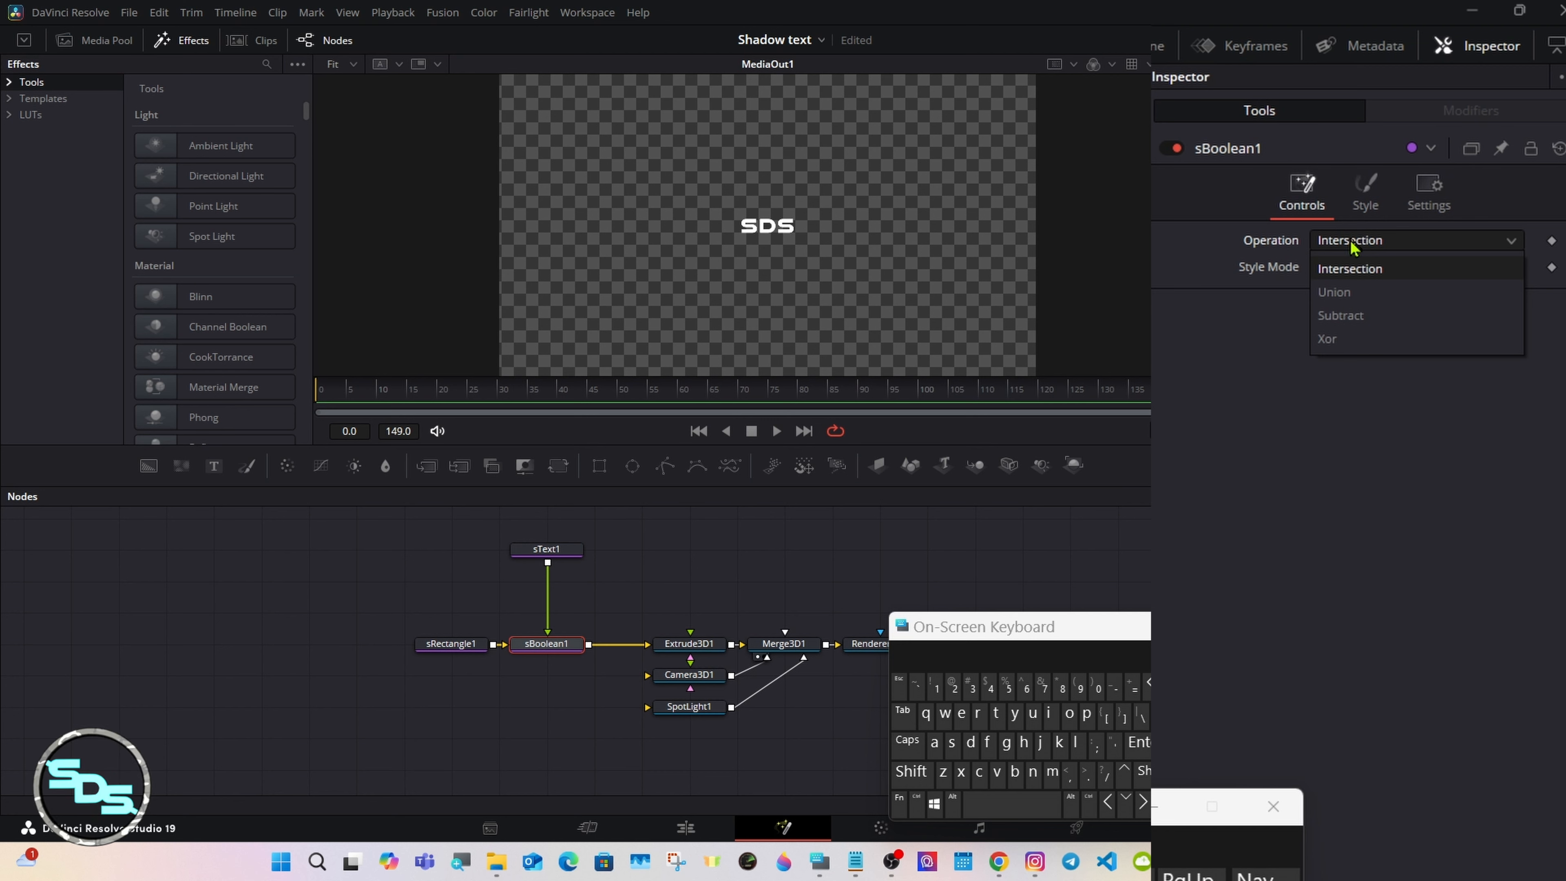
left_click(1344, 316)
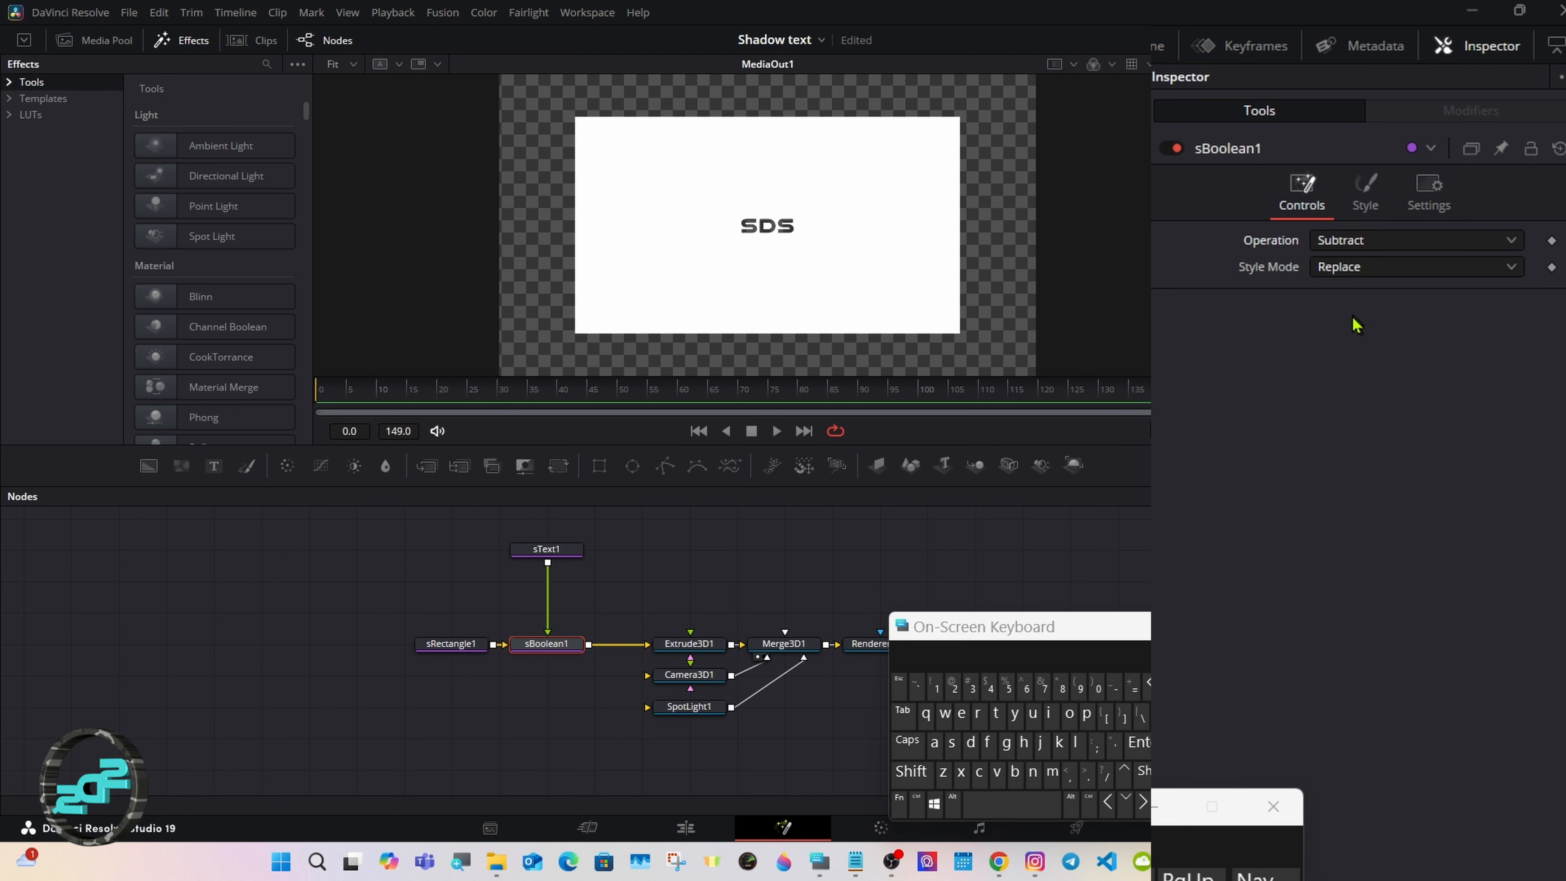
Move Camera3D1 closer by setting its Z translation to 1.65 so the rectangle fills the frame
left_click(700, 681)
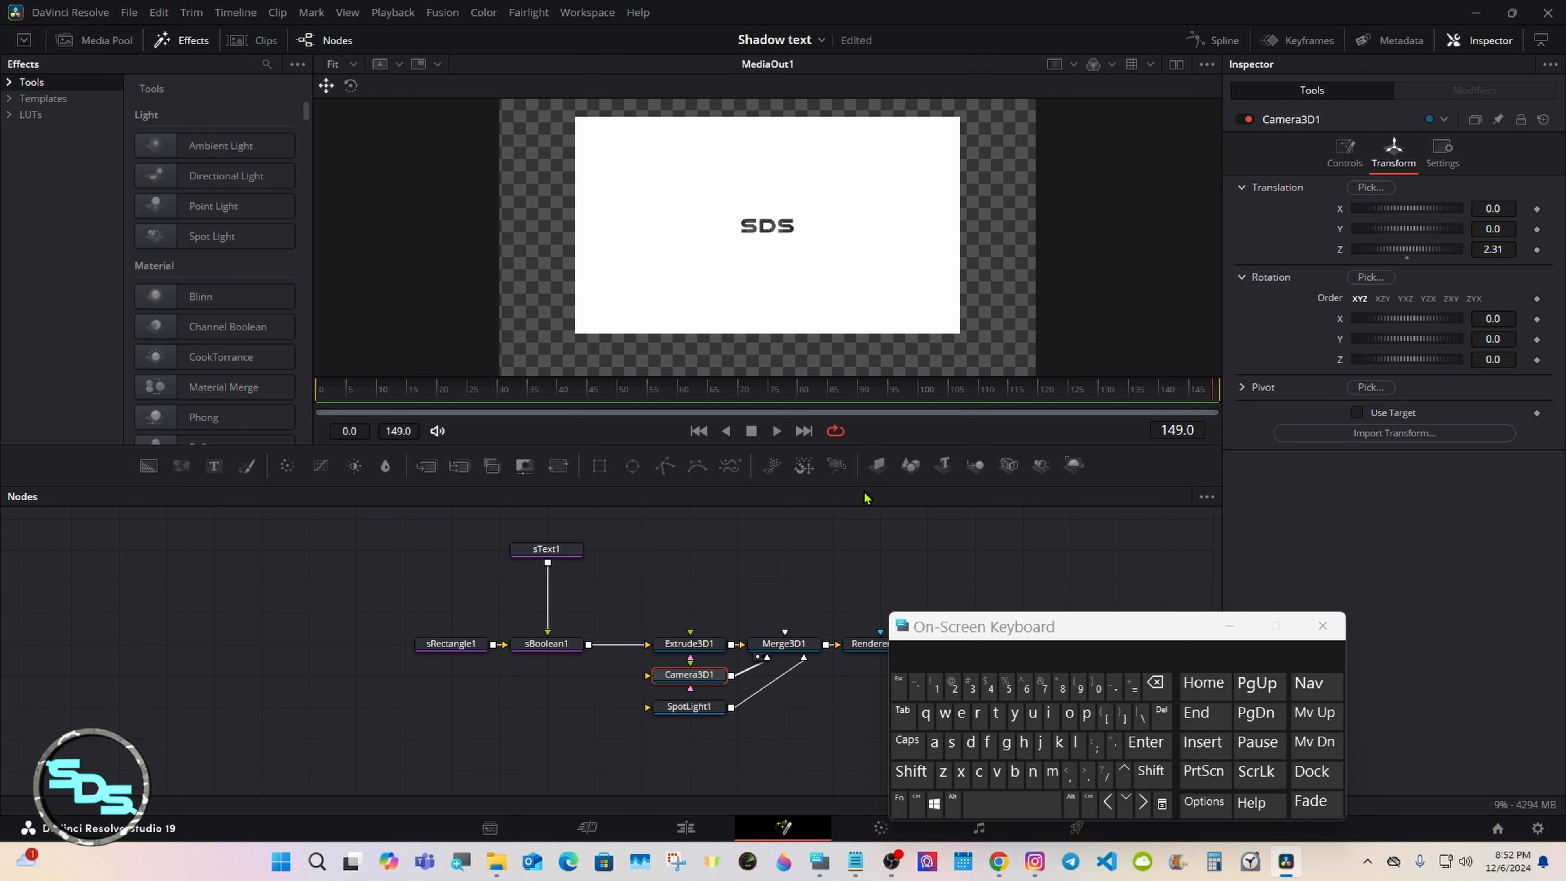
left_click_drag(859, 487, 811, 769)
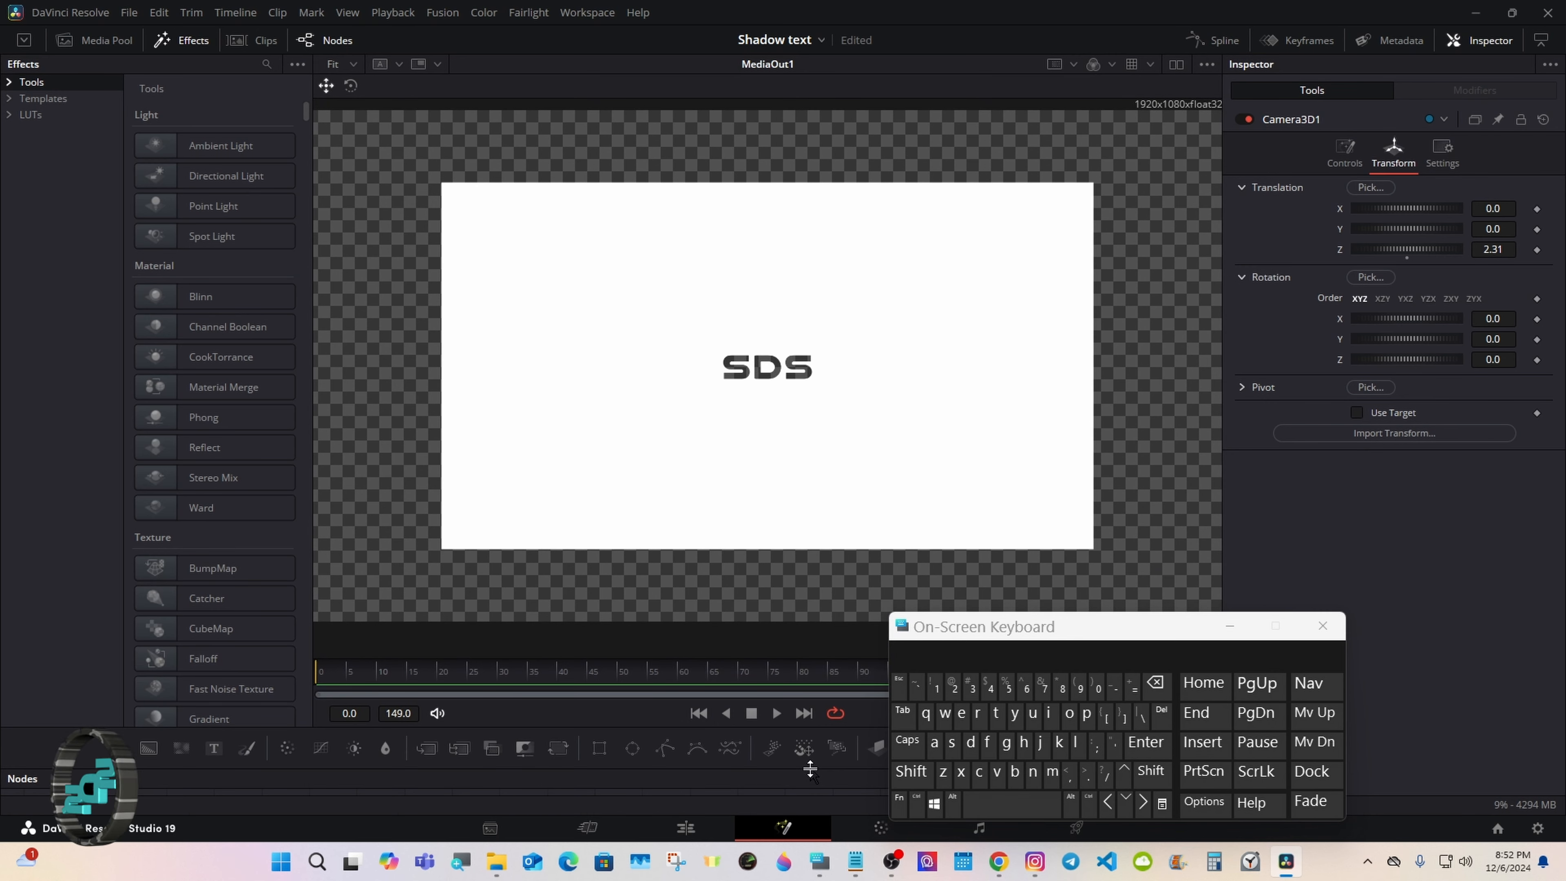
left_click_drag(810, 770, 808, 787)
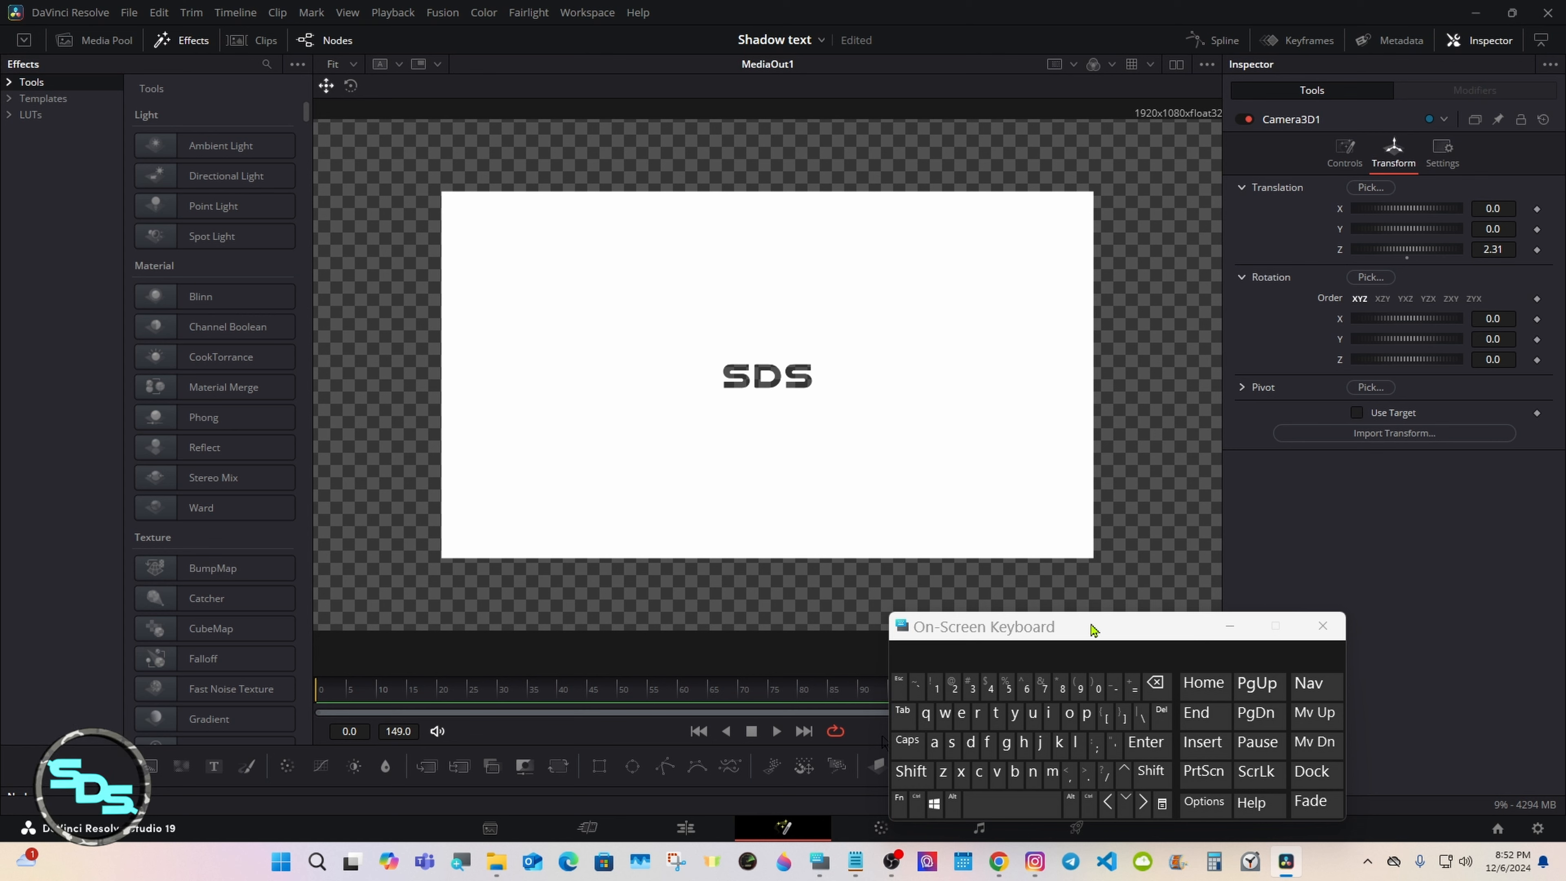
left_click_drag(1092, 634, 1413, 634)
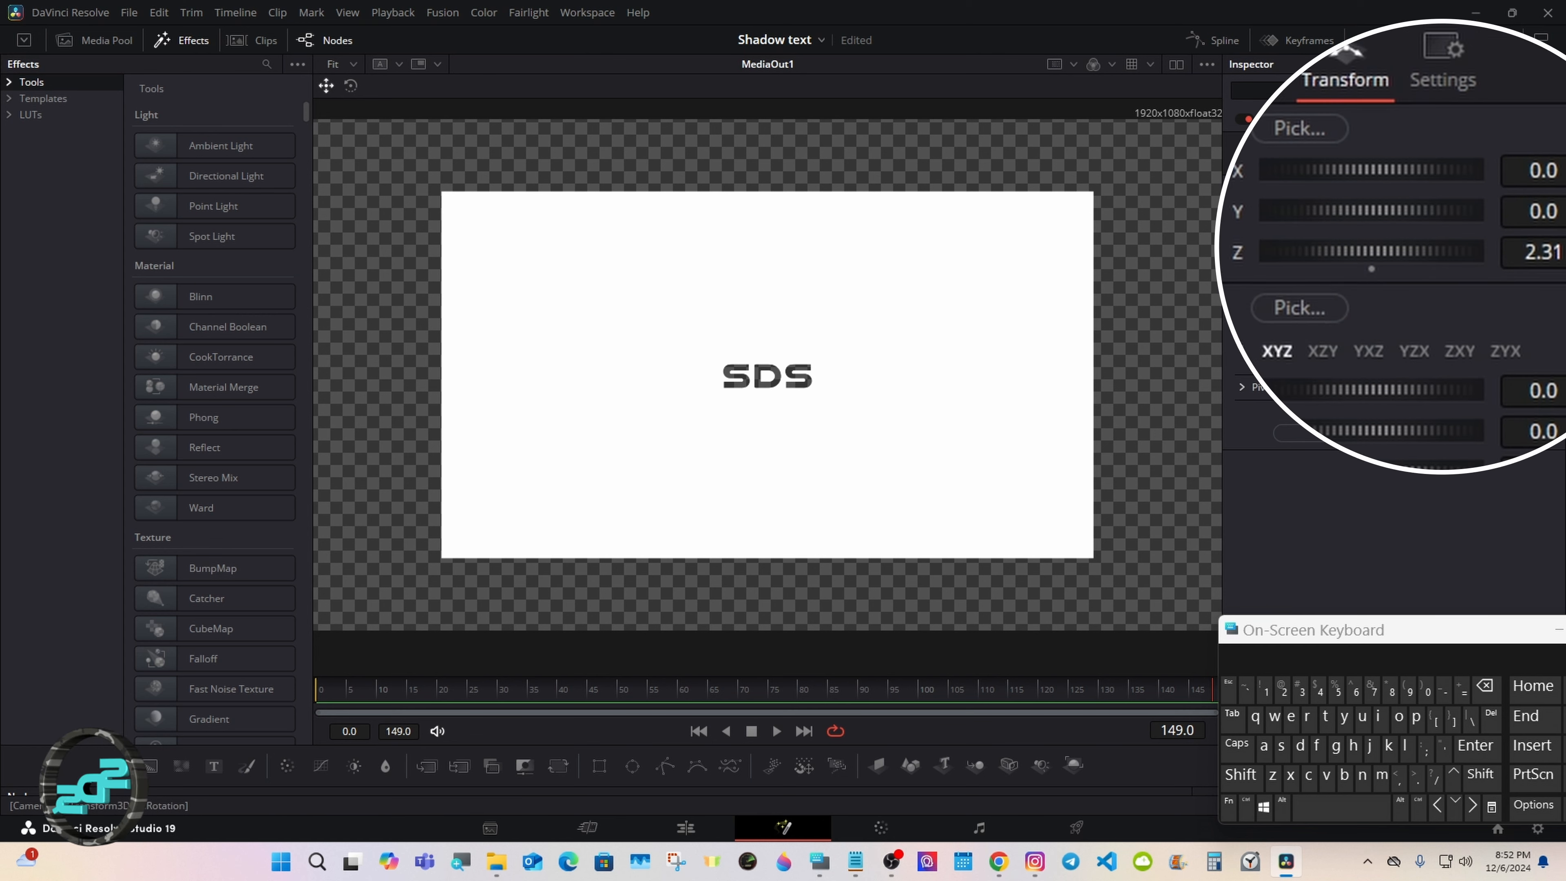
left_click_drag(1526, 253, 1415, 199)
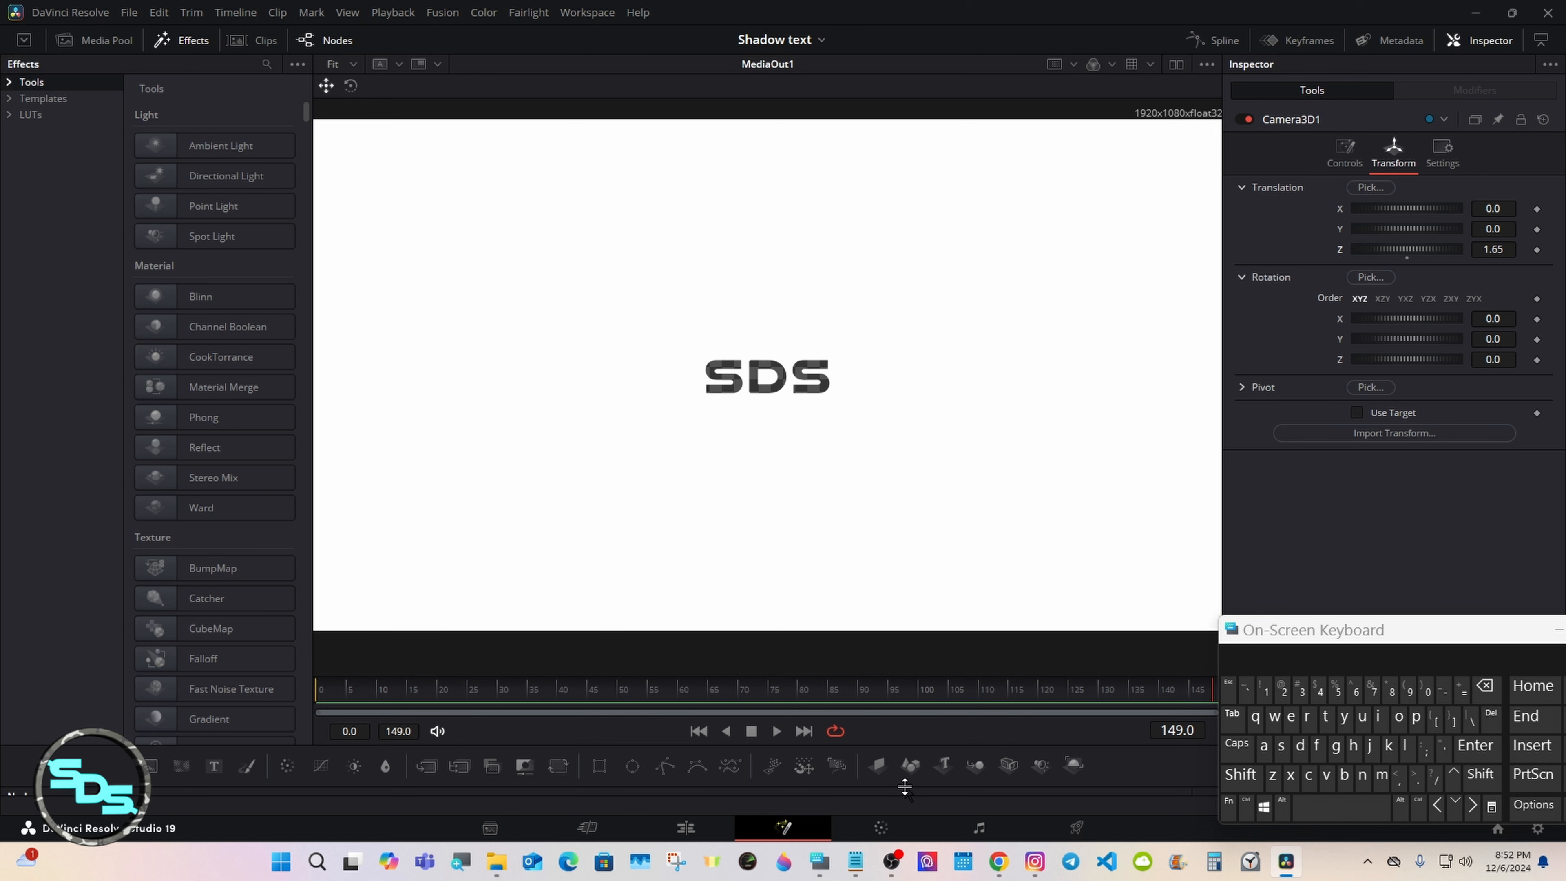
left_click_drag(907, 787, 902, 460)
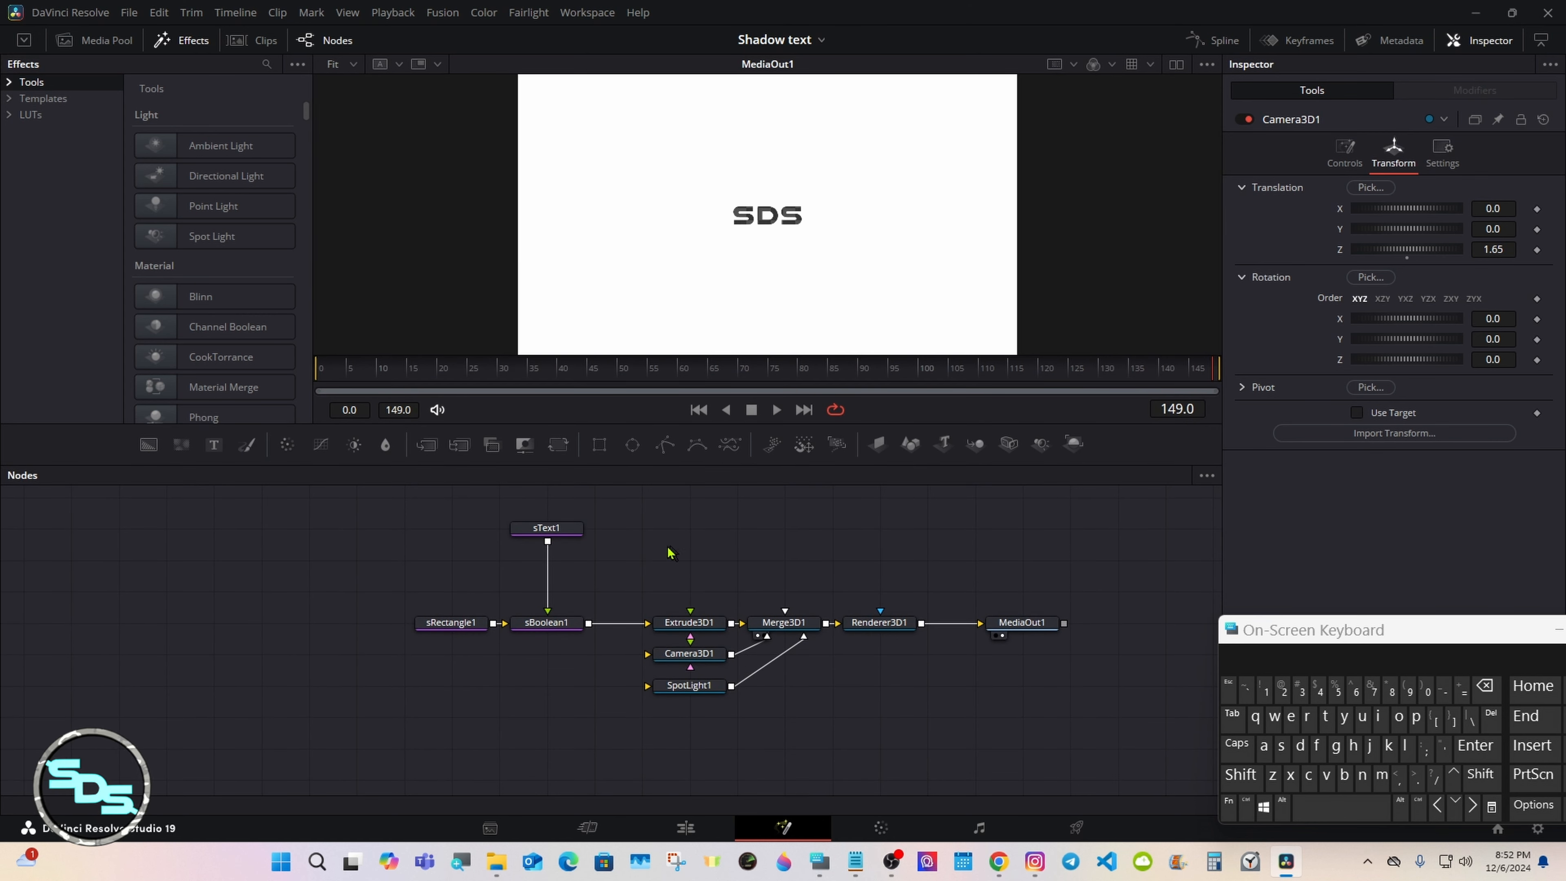
Set the size of the sText1 text to 0.35
left_click(568, 531)
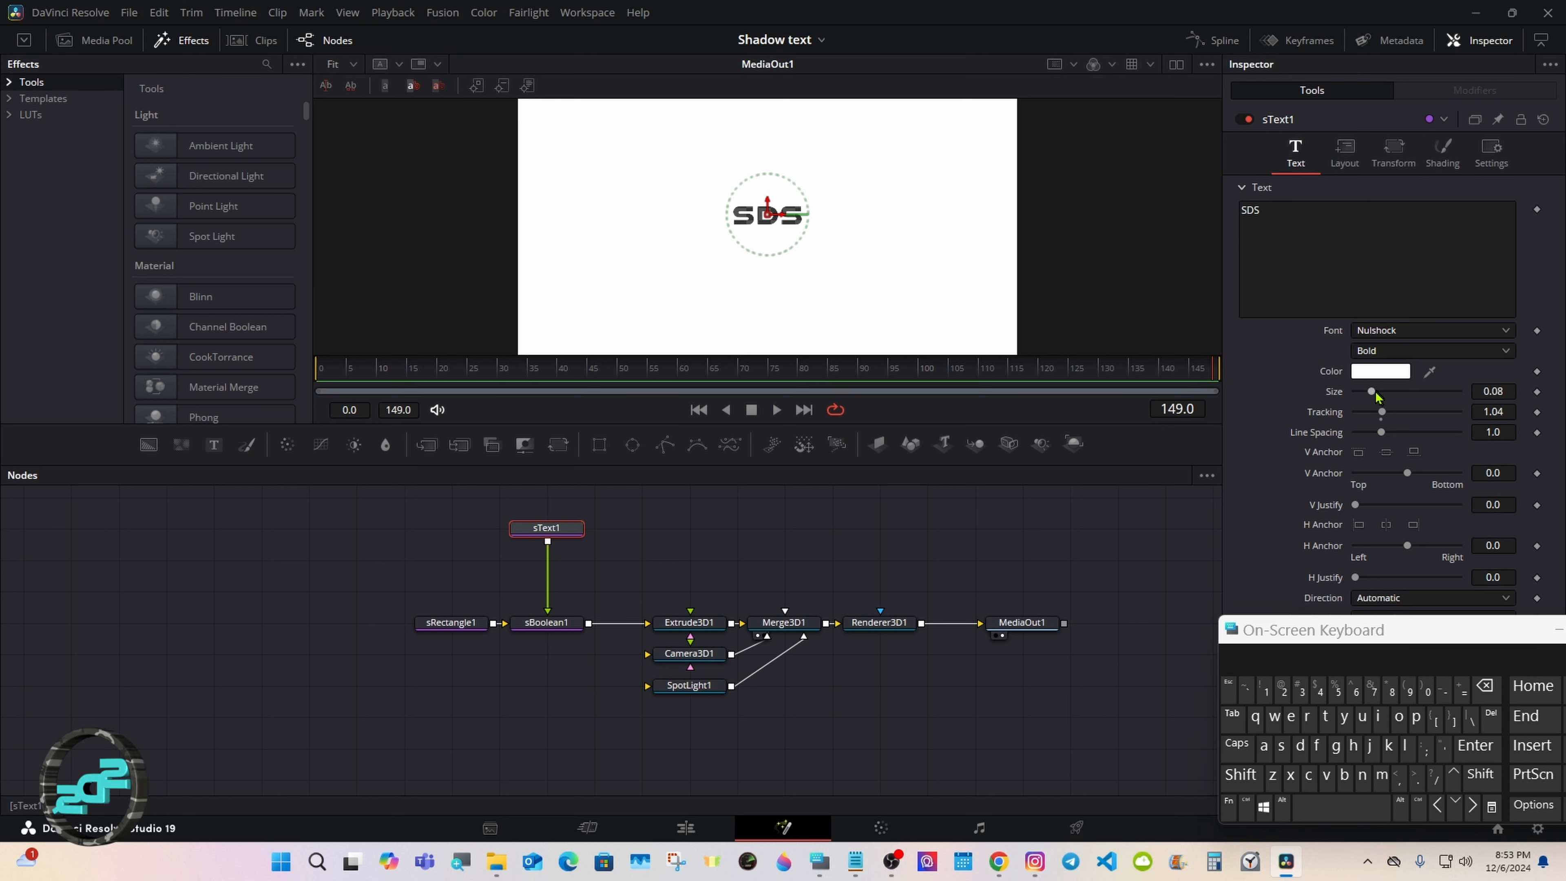
left_click_drag(1374, 392, 1431, 395)
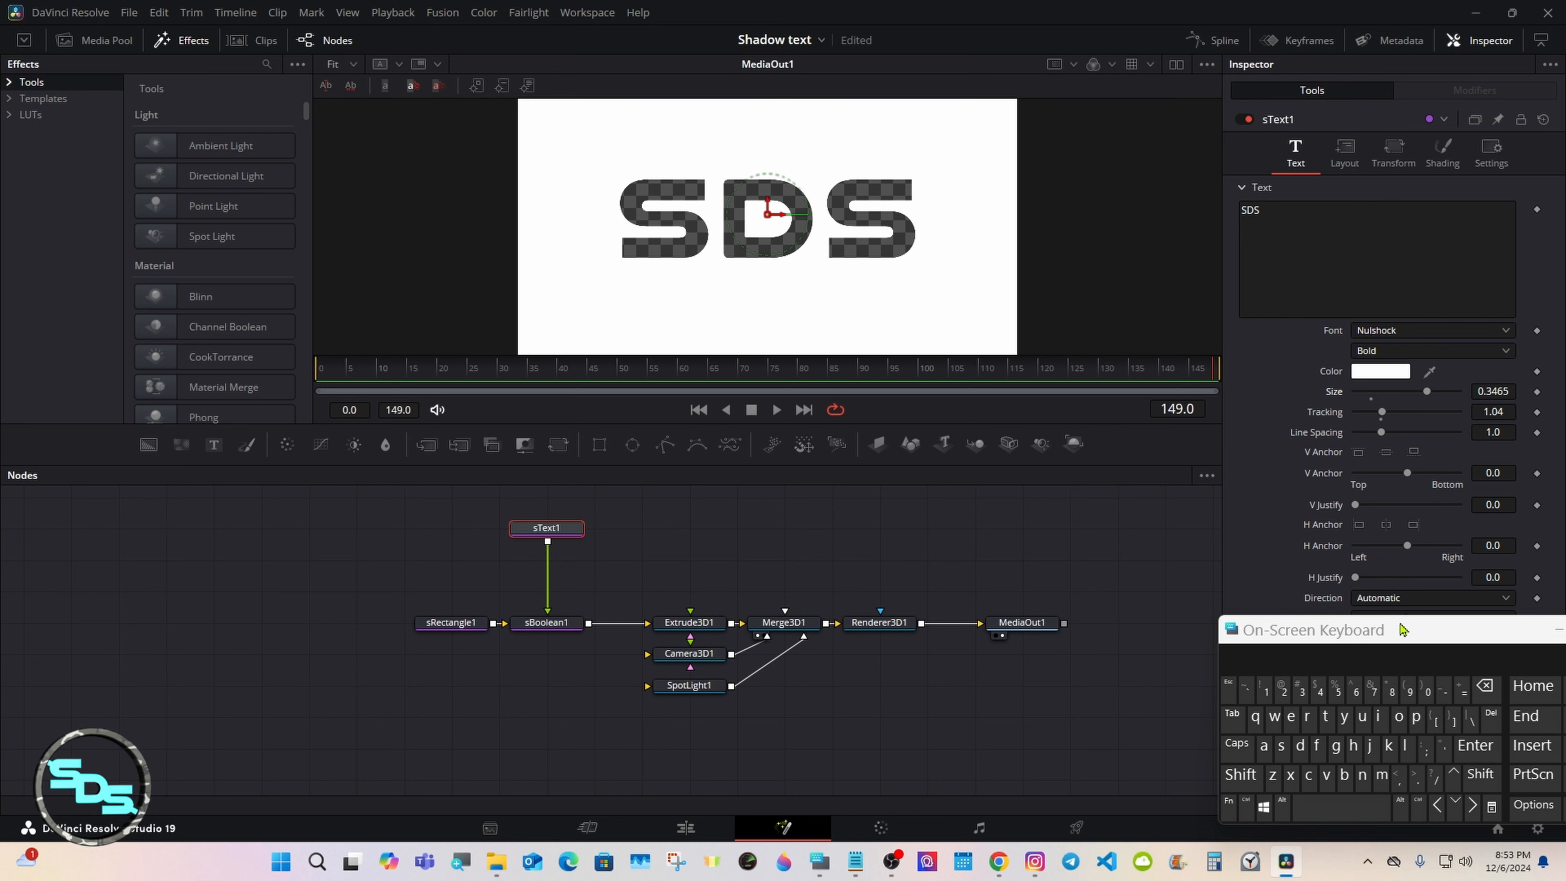
left_click_drag(1405, 631, 1244, 581)
left_click(1507, 390)
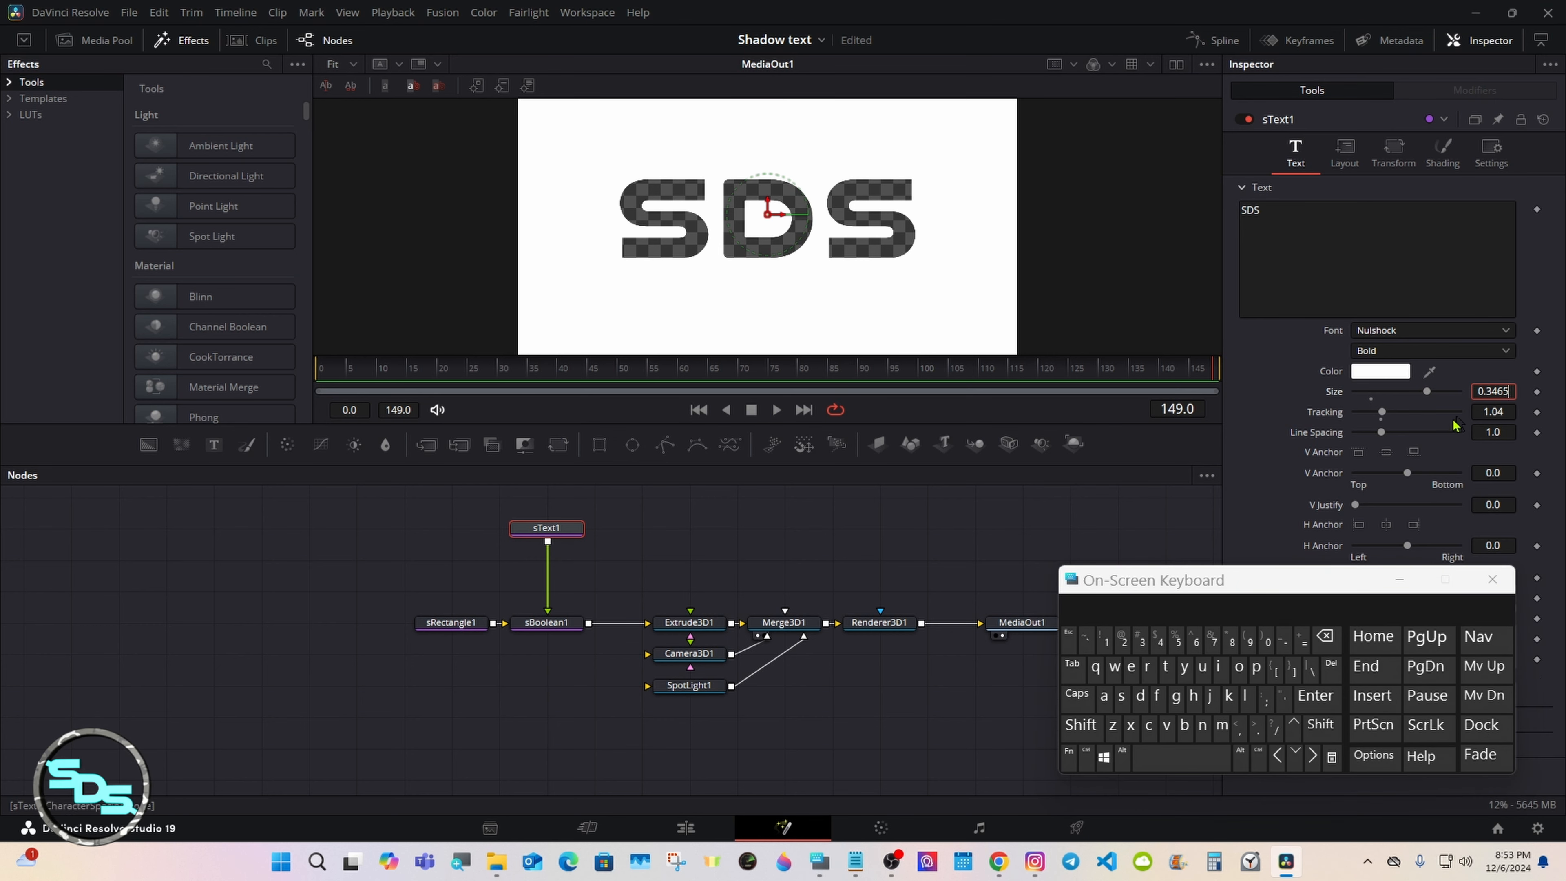
left_click(1327, 637)
left_click(1327, 637)
left_click(1327, 638)
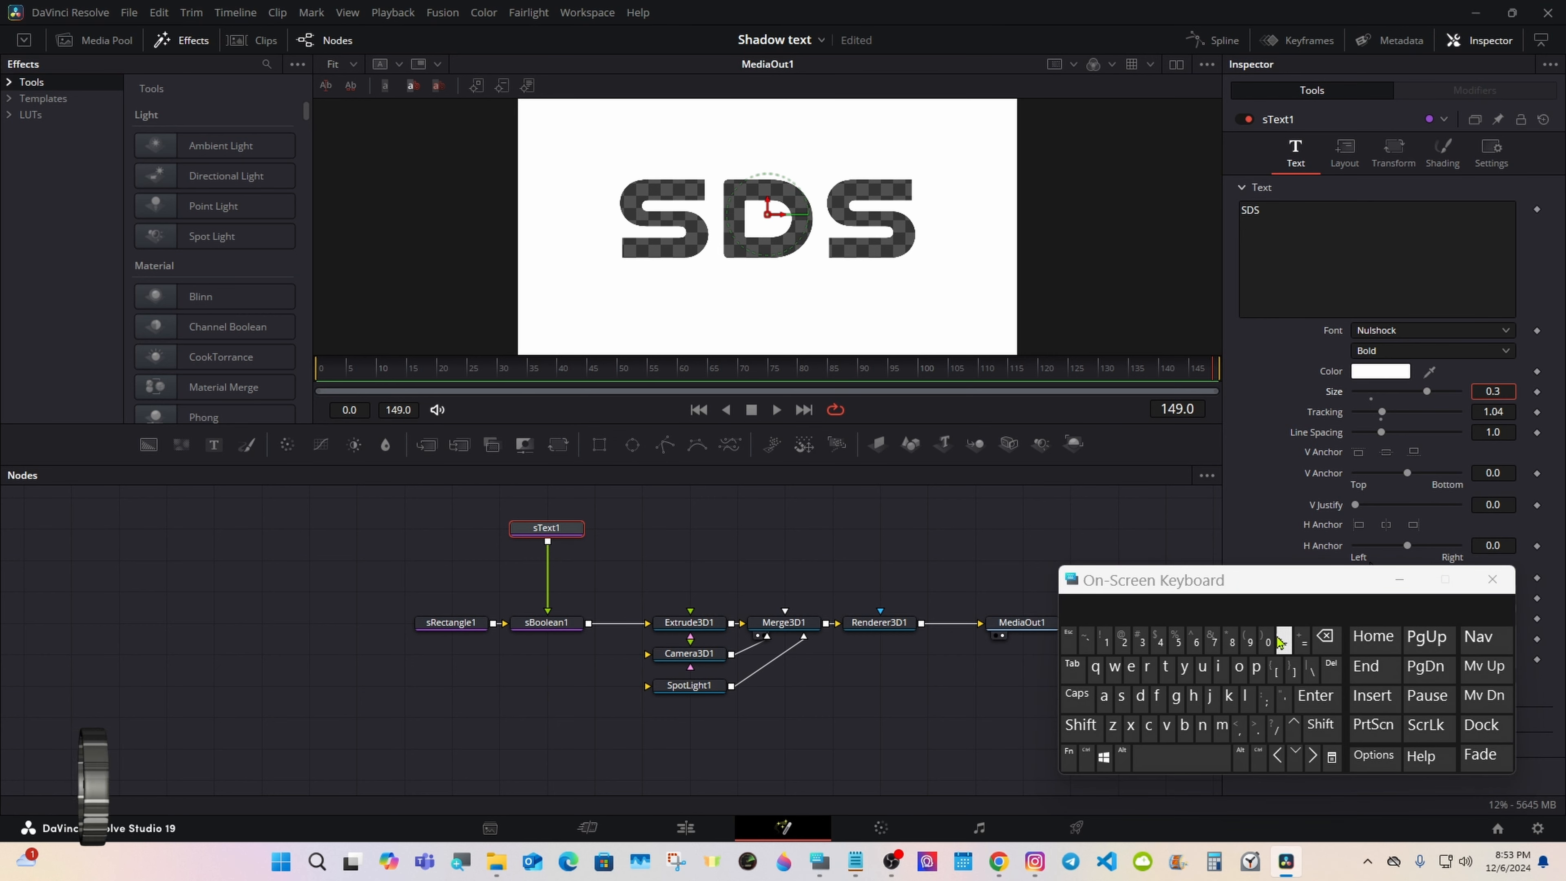
left_click(1179, 642)
left_click(1315, 696)
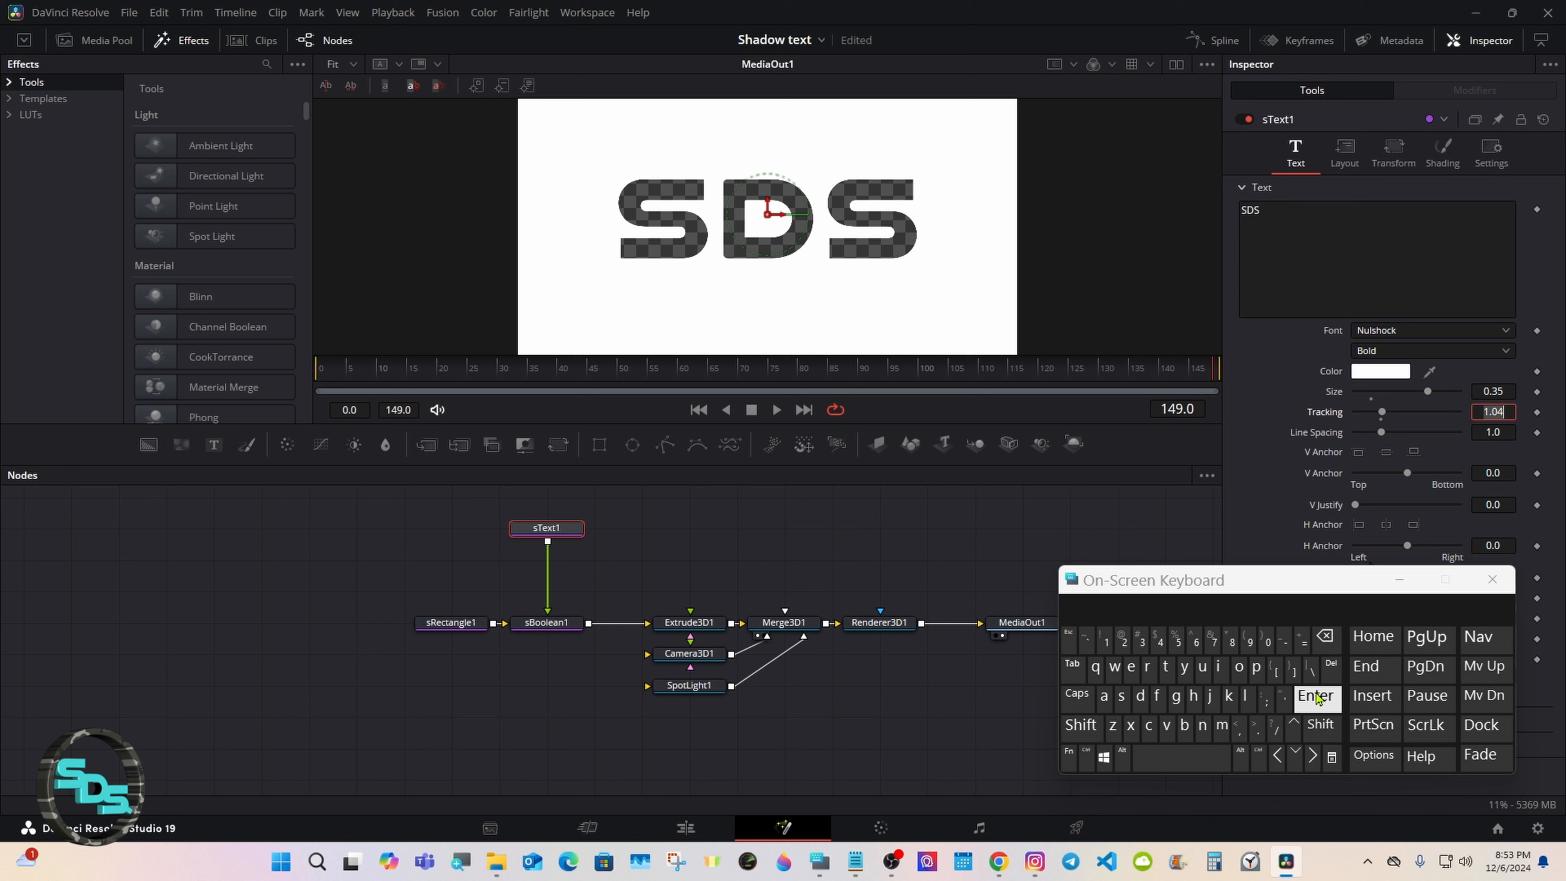
left_click(986, 524)
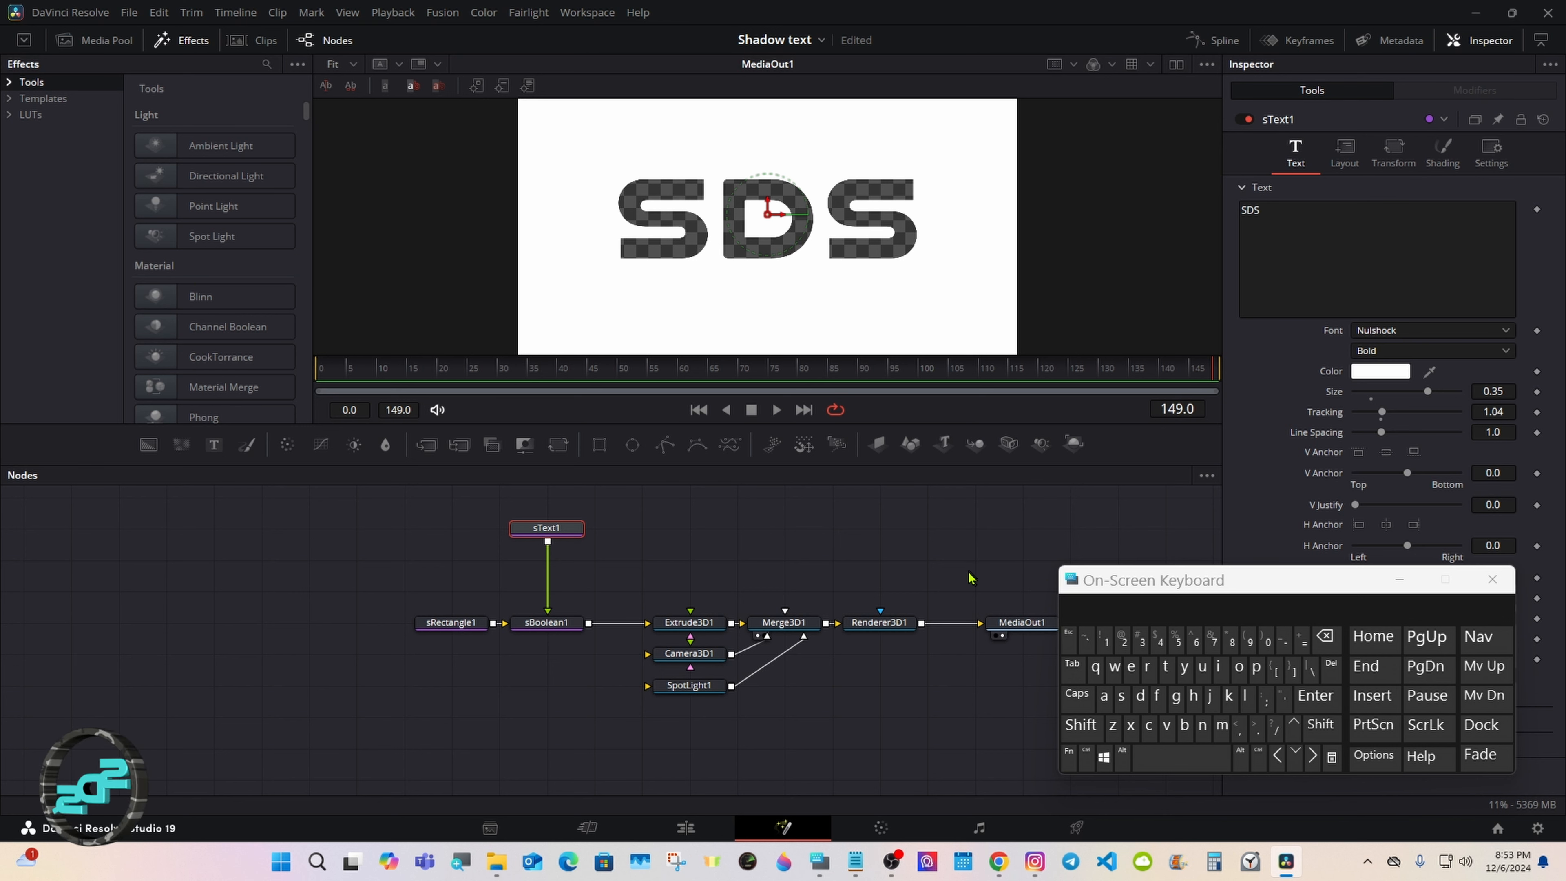
Tidy the node graph by moving sText1 closer to sBoolean1 and shifting sRectangle1, sText1 and sBoolean1 farther from Extrude3D1
left_click_drag(1081, 581, 1138, 604)
left_click(911, 560)
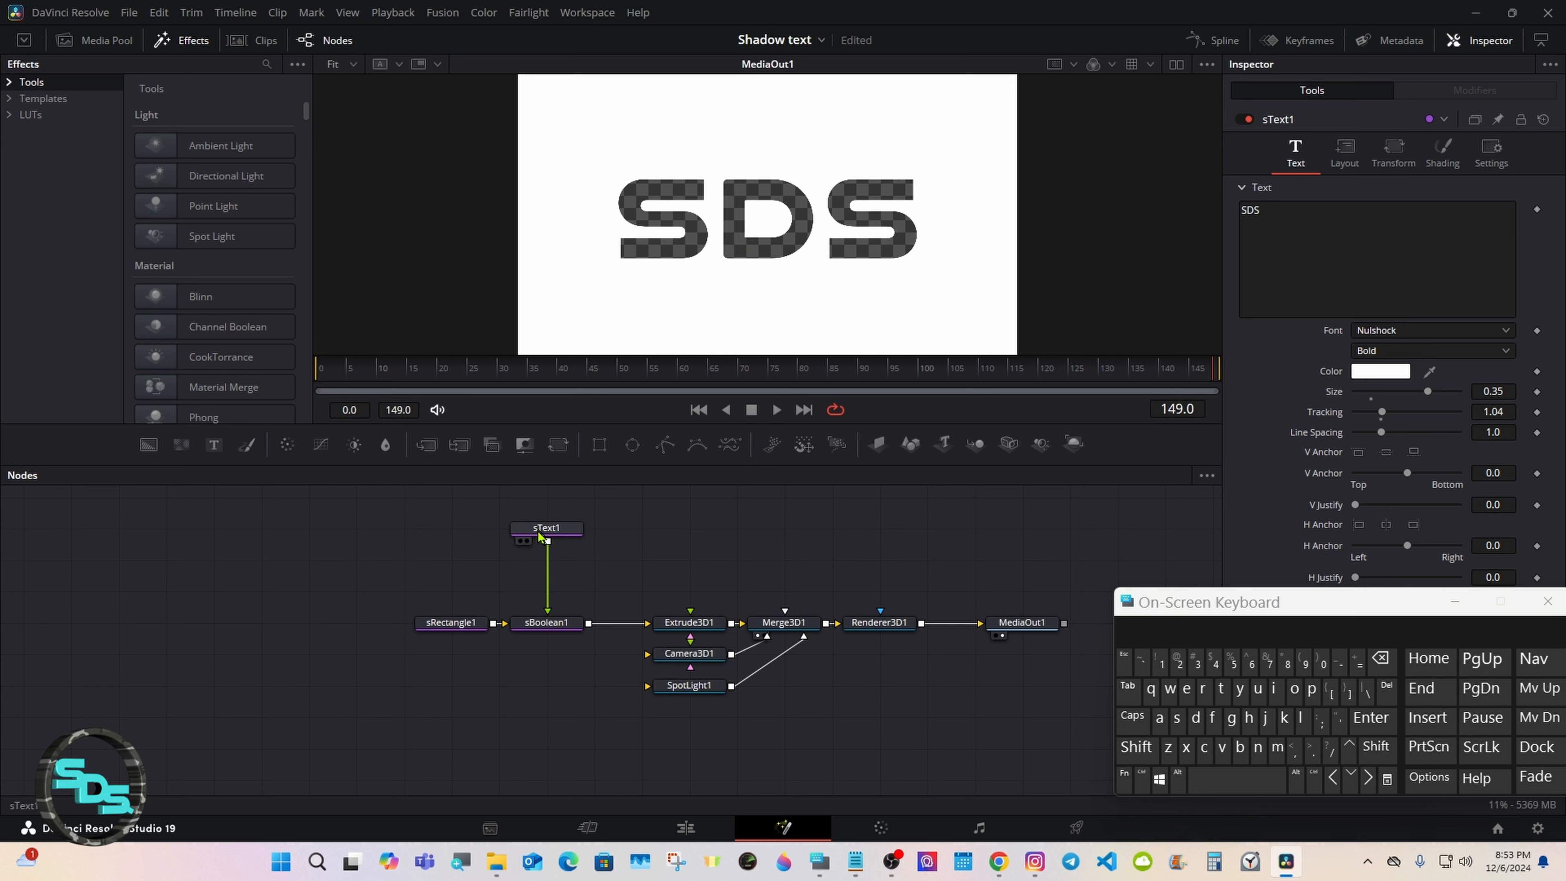
left_click_drag(538, 529, 537, 561)
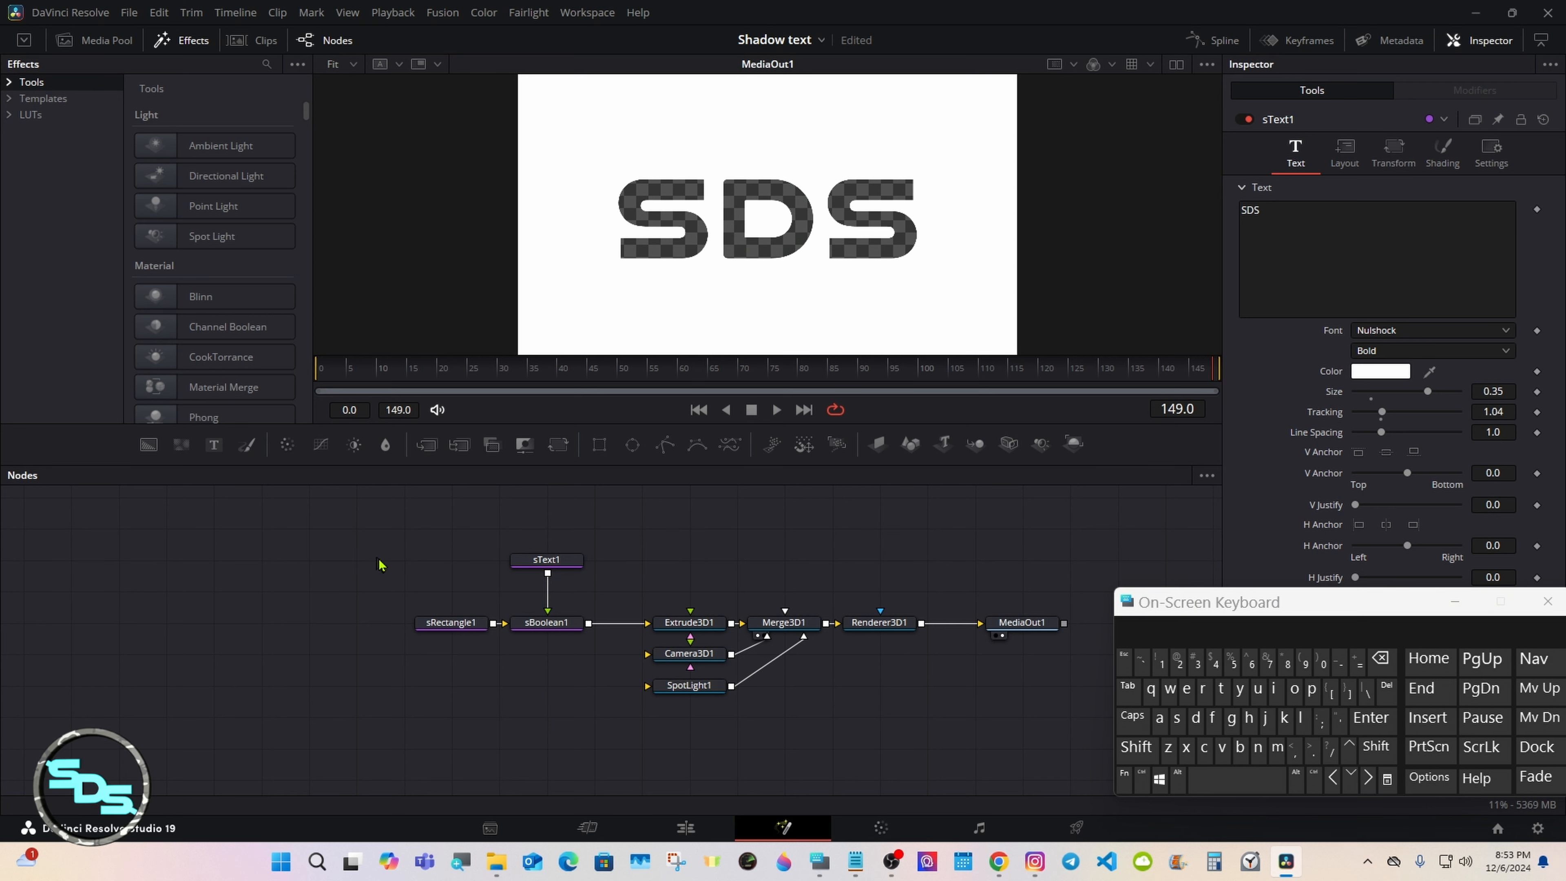
left_click_drag(350, 556, 587, 647)
left_click_drag(529, 629, 480, 632)
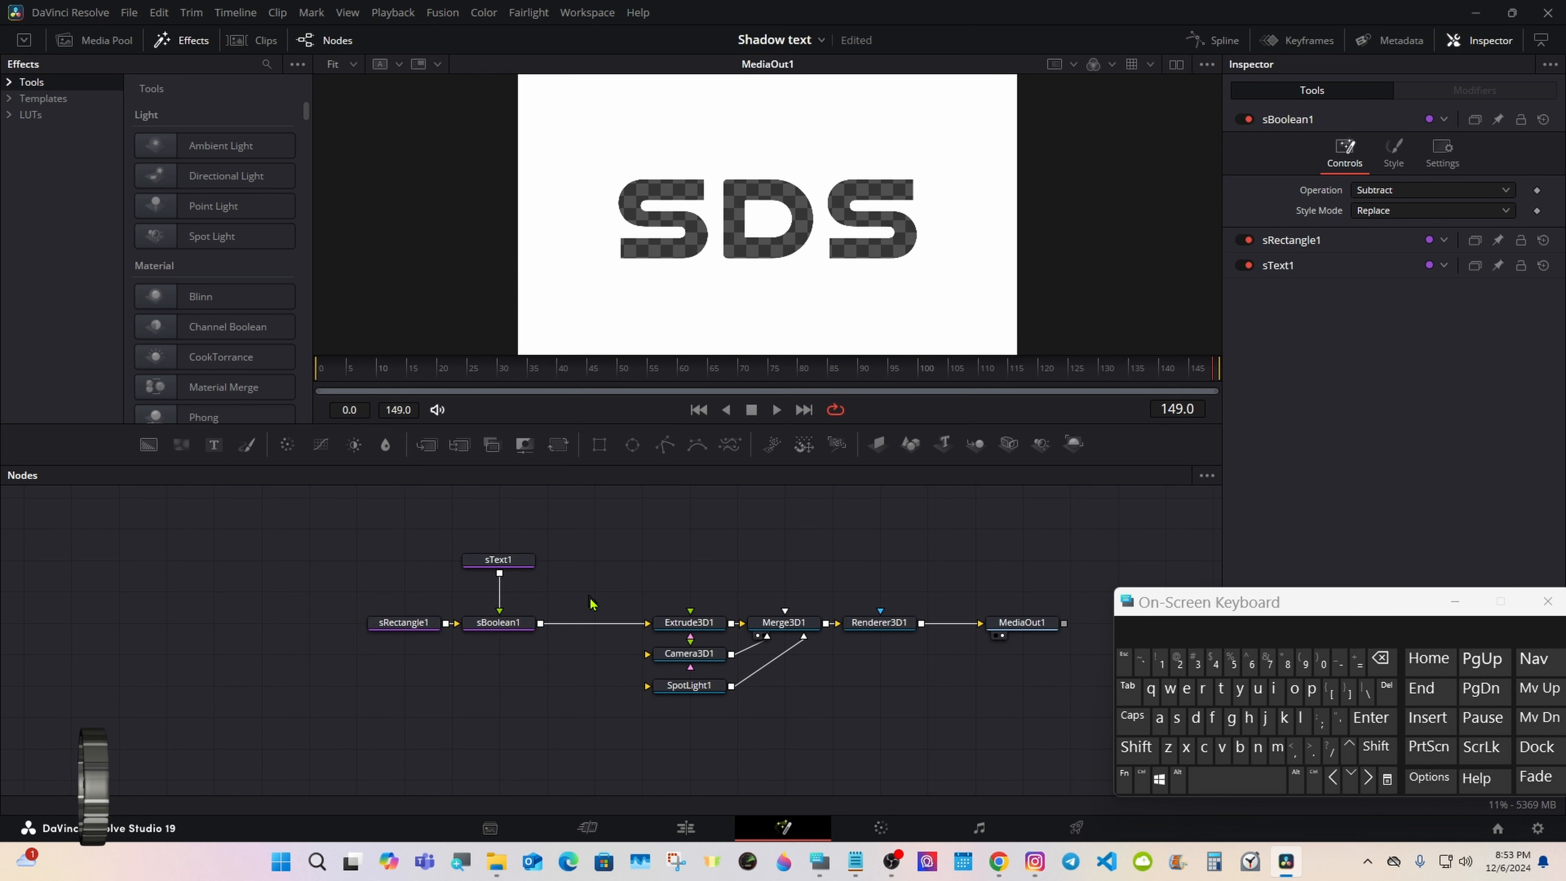
Override the diffuse color of the Extrude3D1 material and keep it pure white
left_click(681, 625)
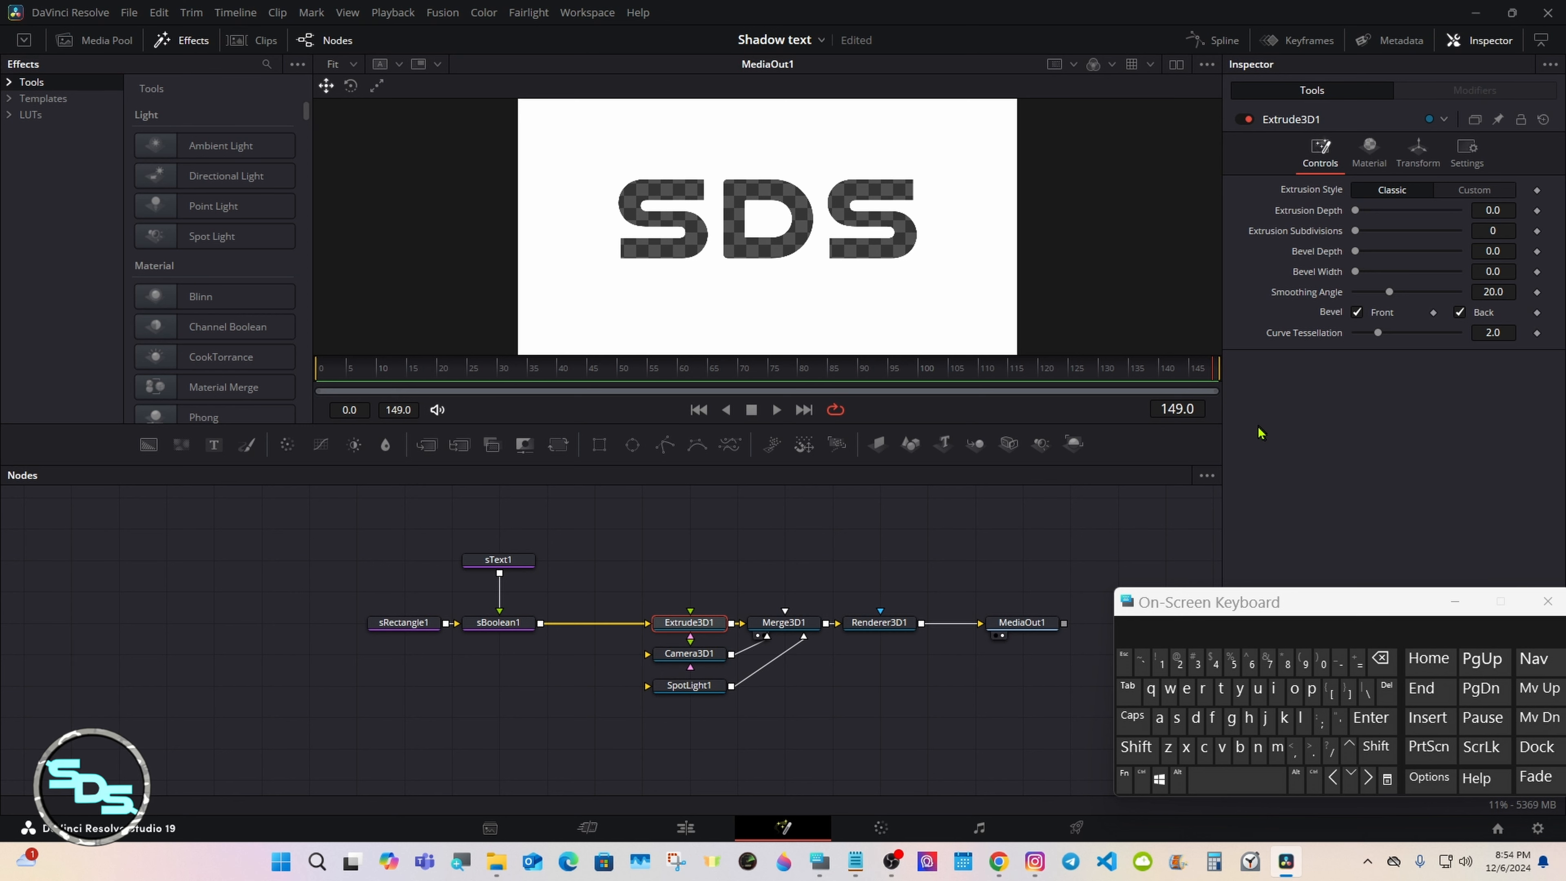
left_click(1362, 171)
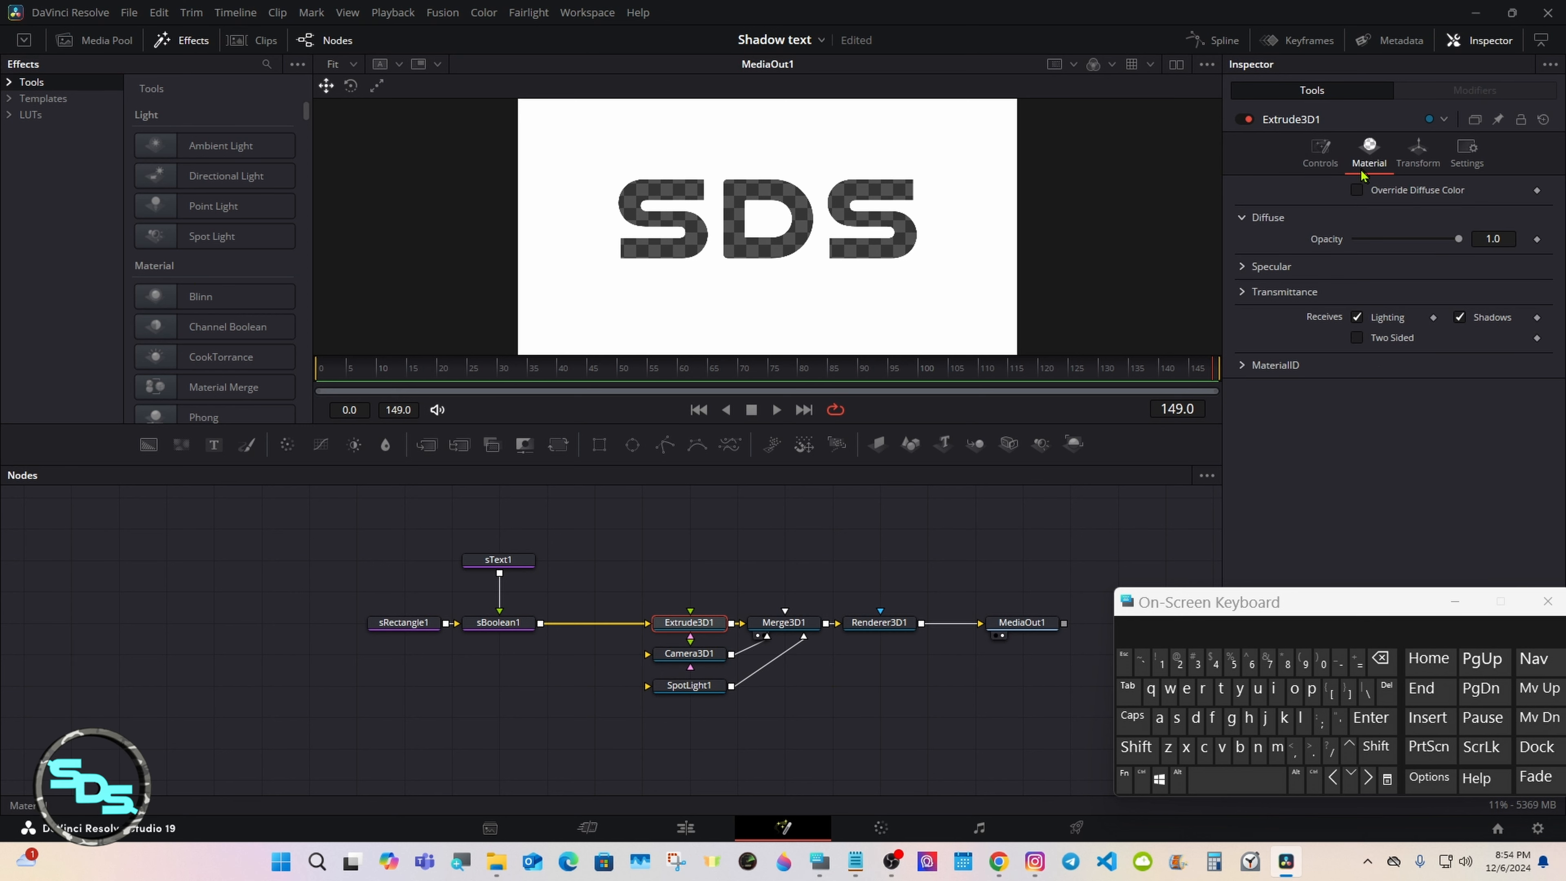
left_click(1356, 191)
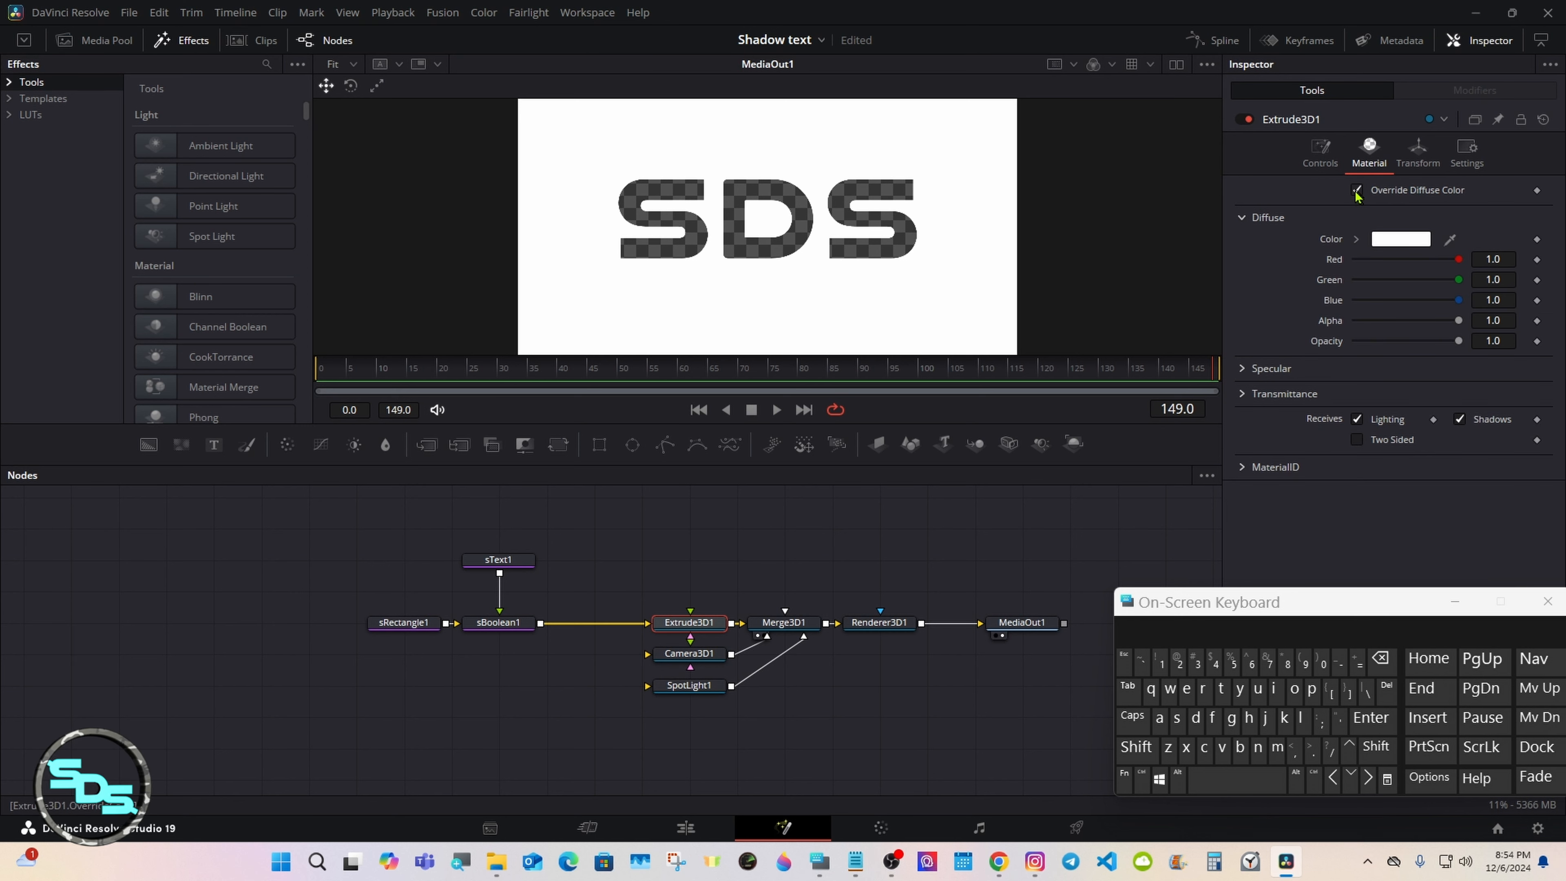
left_click(1358, 241)
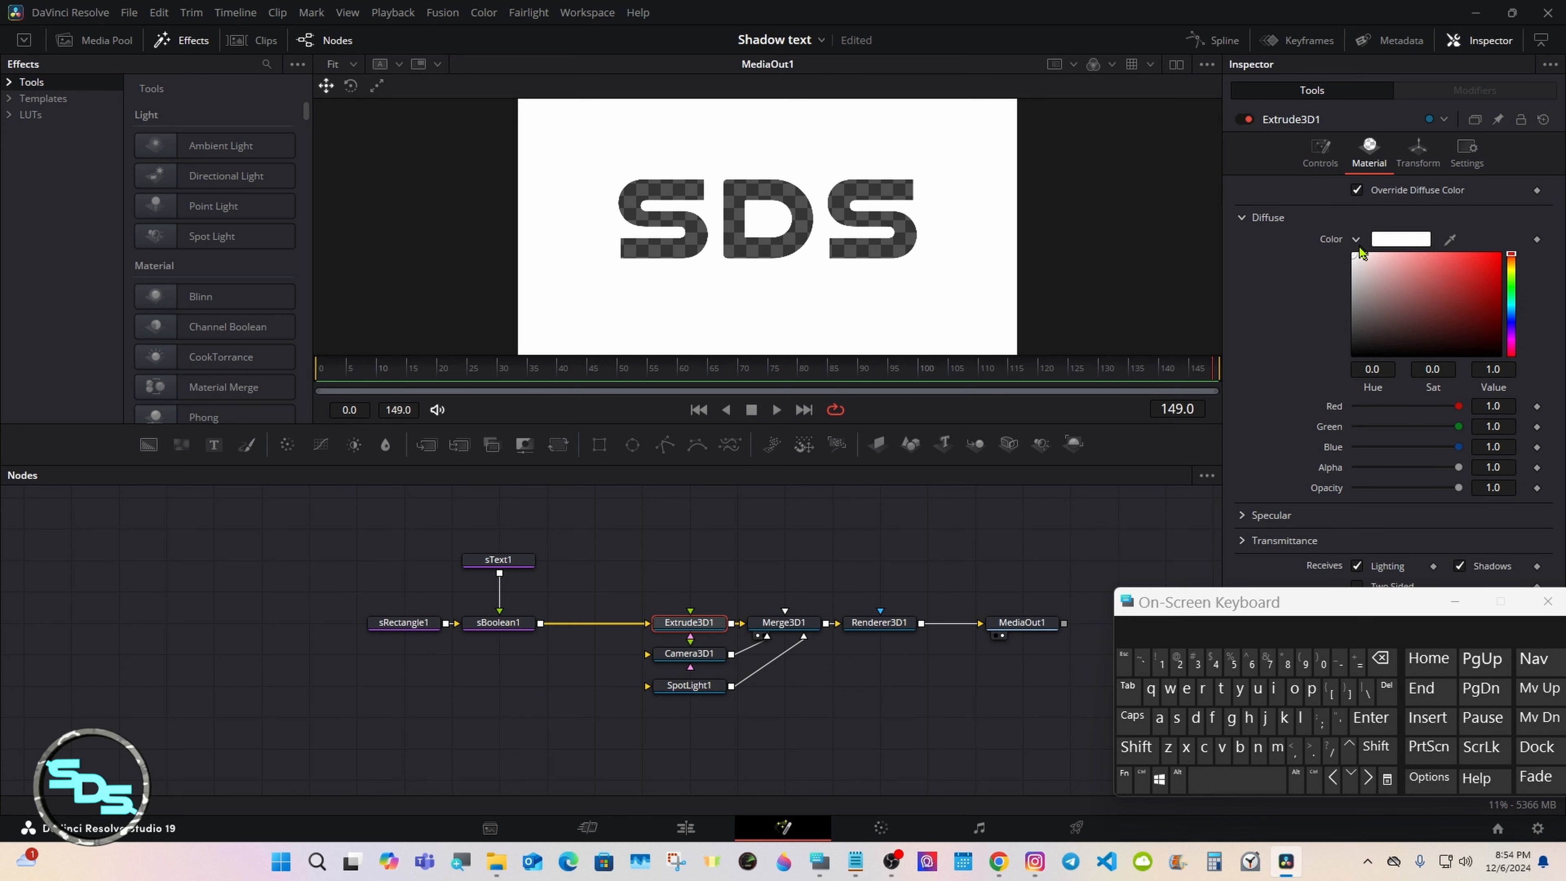
left_click_drag(1459, 269, 1360, 262)
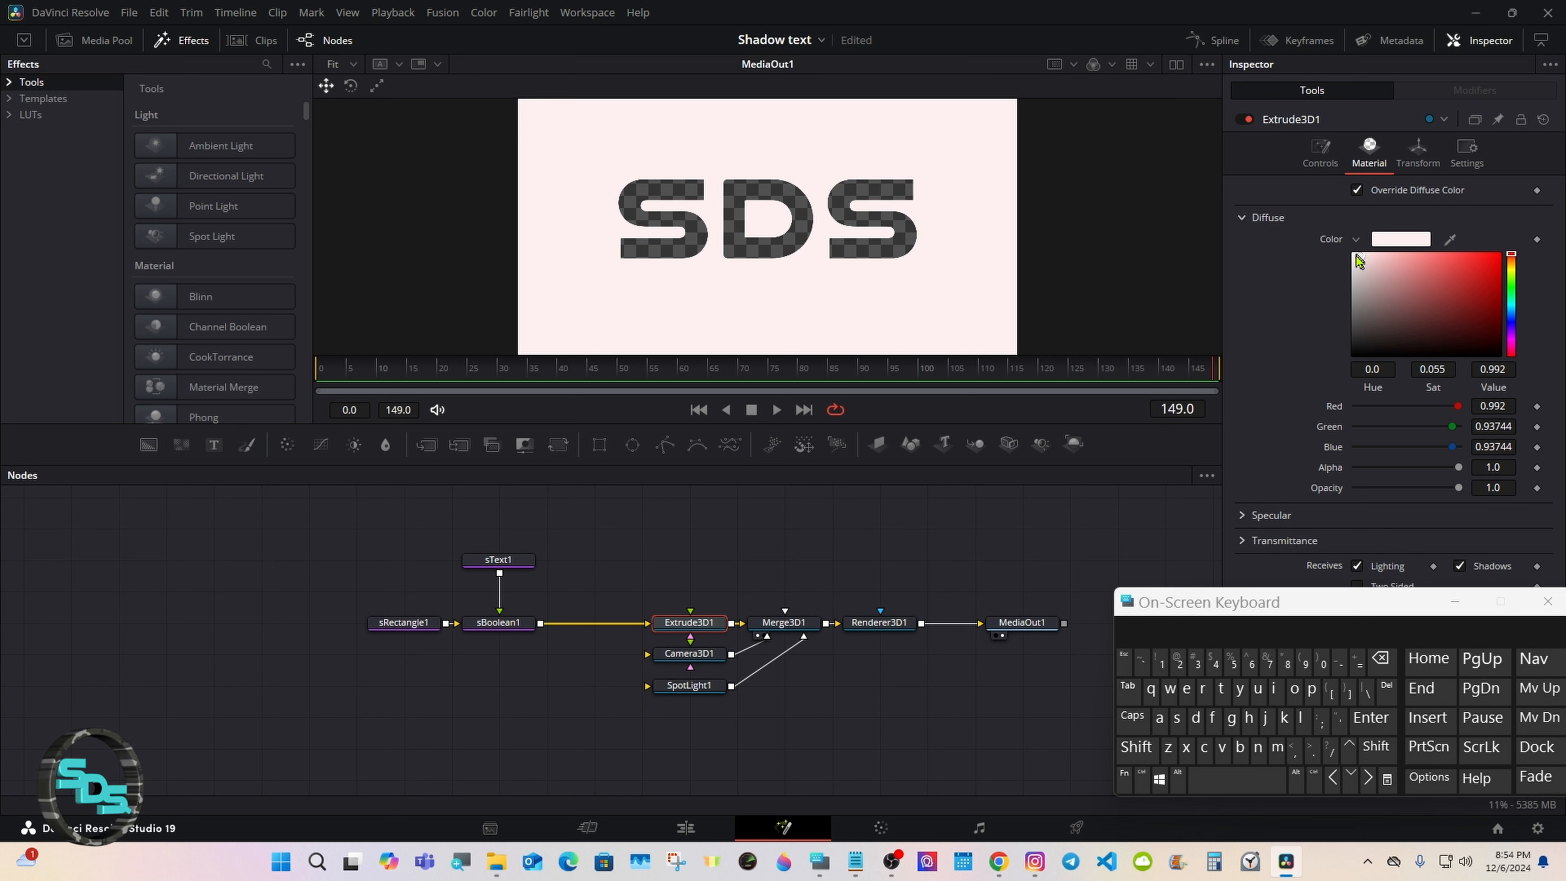
left_click_drag(1360, 262, 1355, 252)
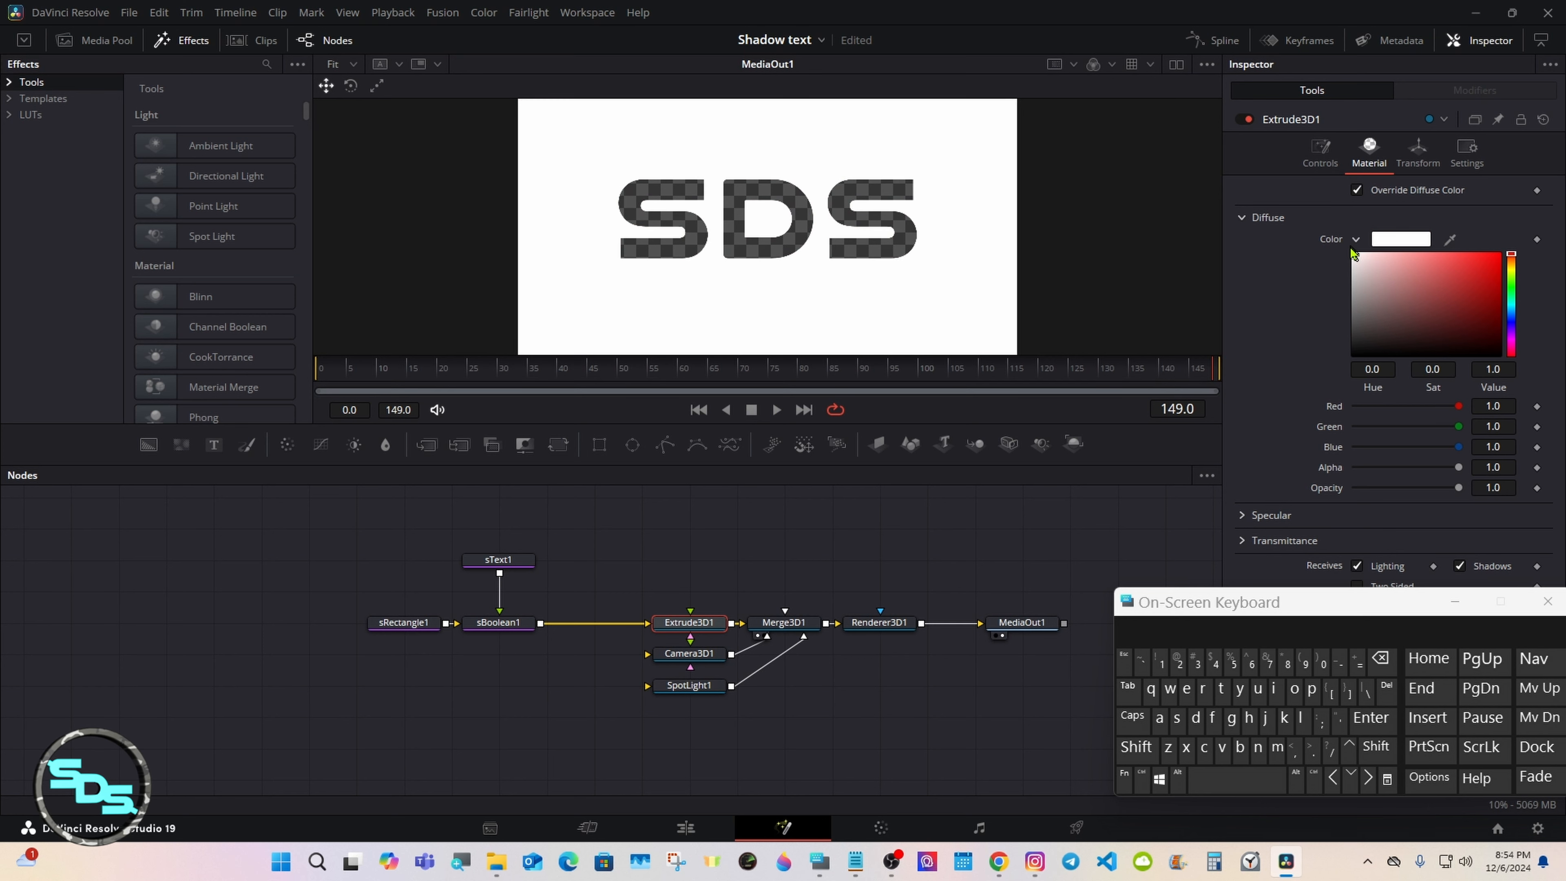
left_click(1355, 240)
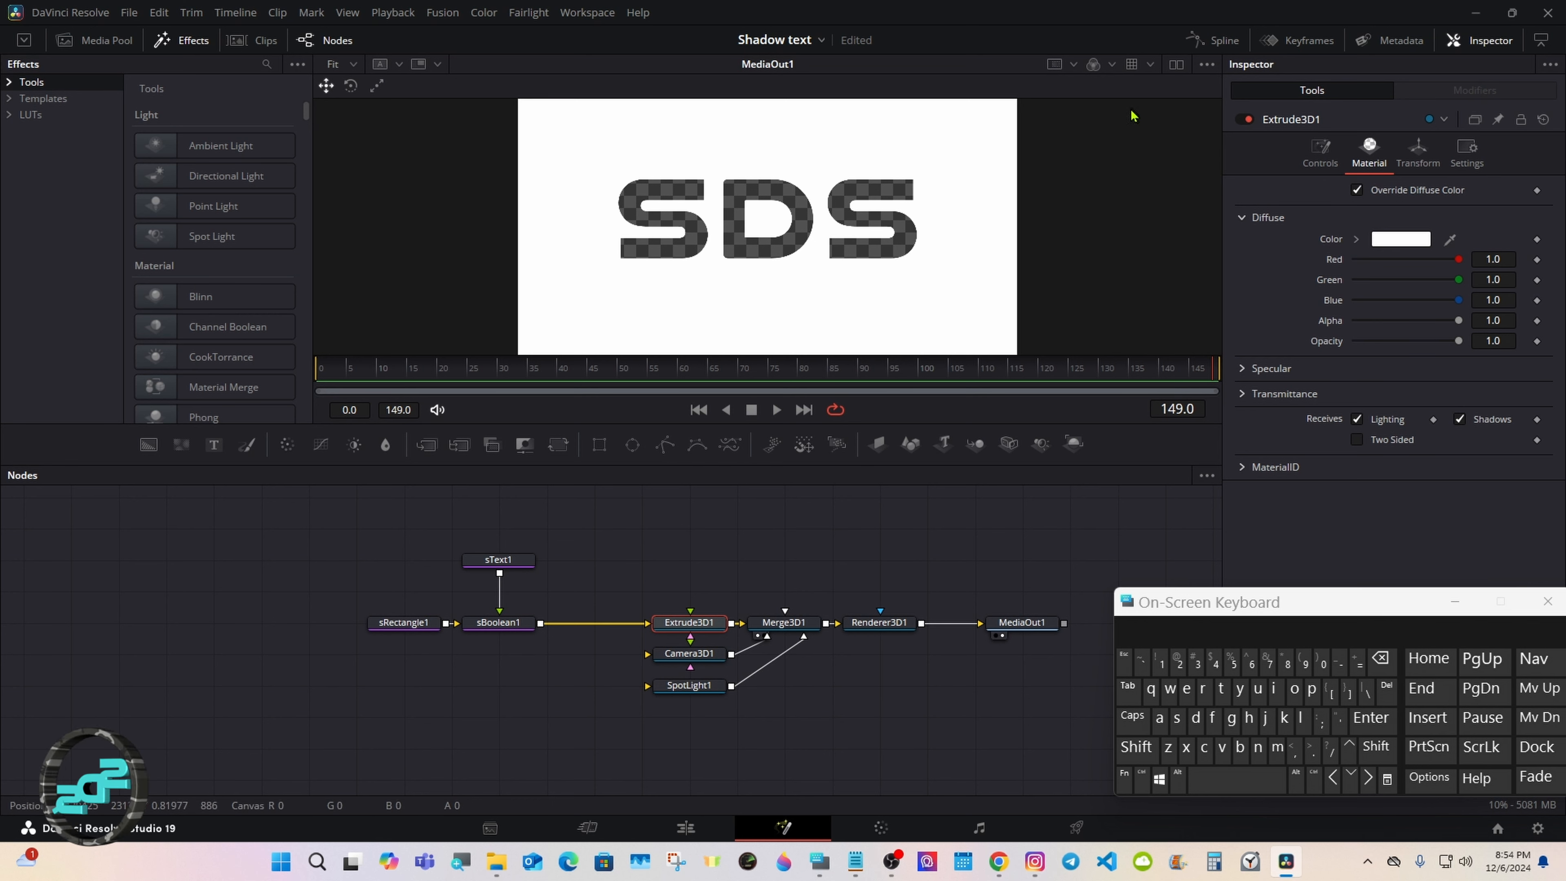
Show both viewers side by side and set Renderer3D1 to Hardware Renderer with lighting and shadows enabled
left_click(1176, 64)
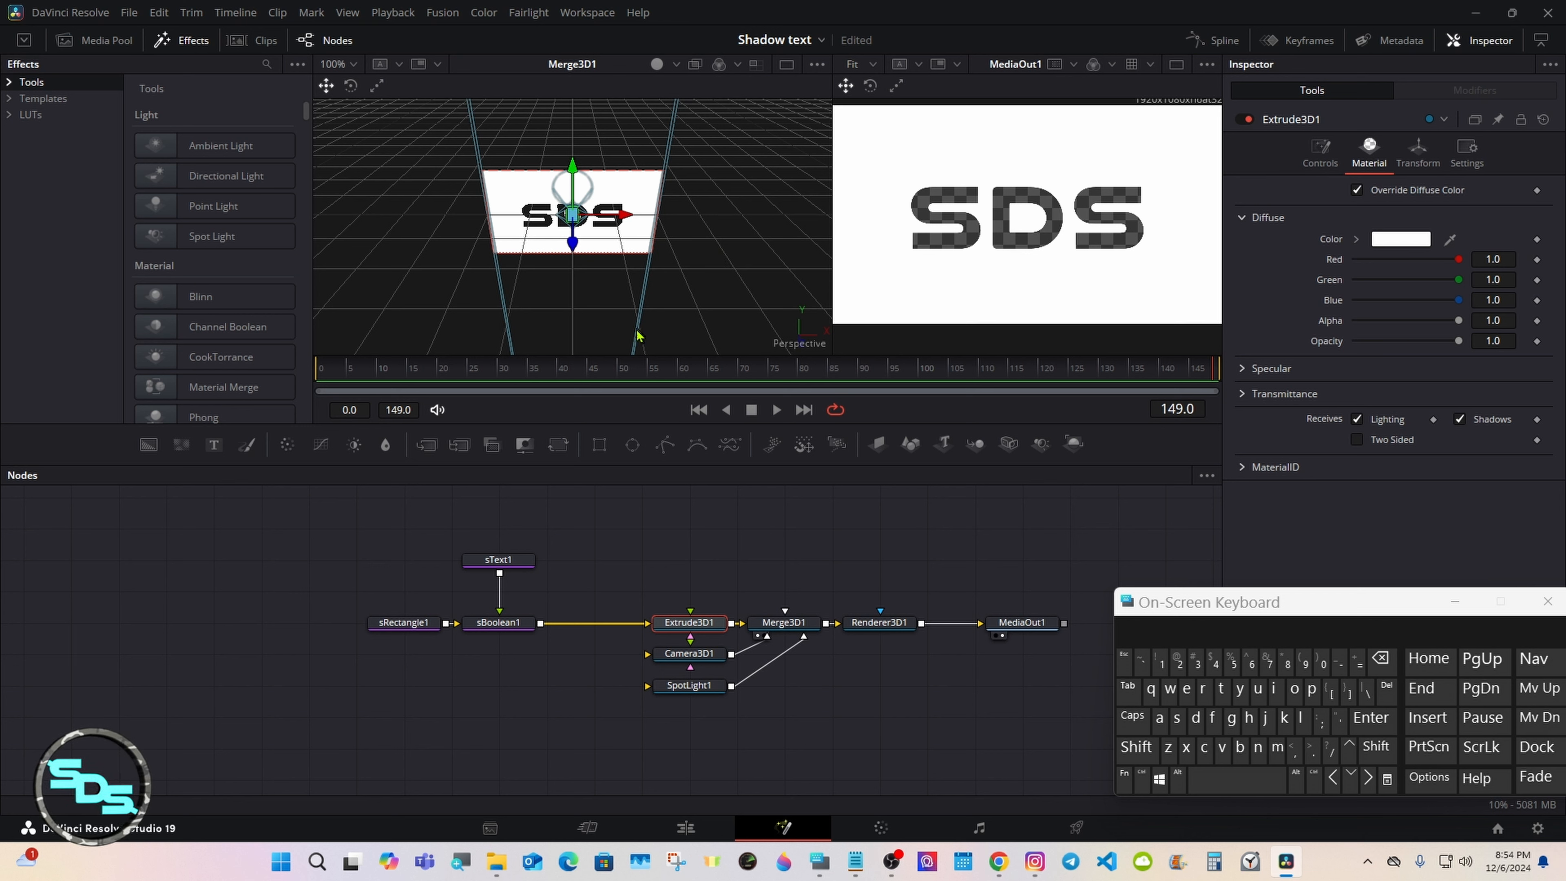
left_click(875, 625)
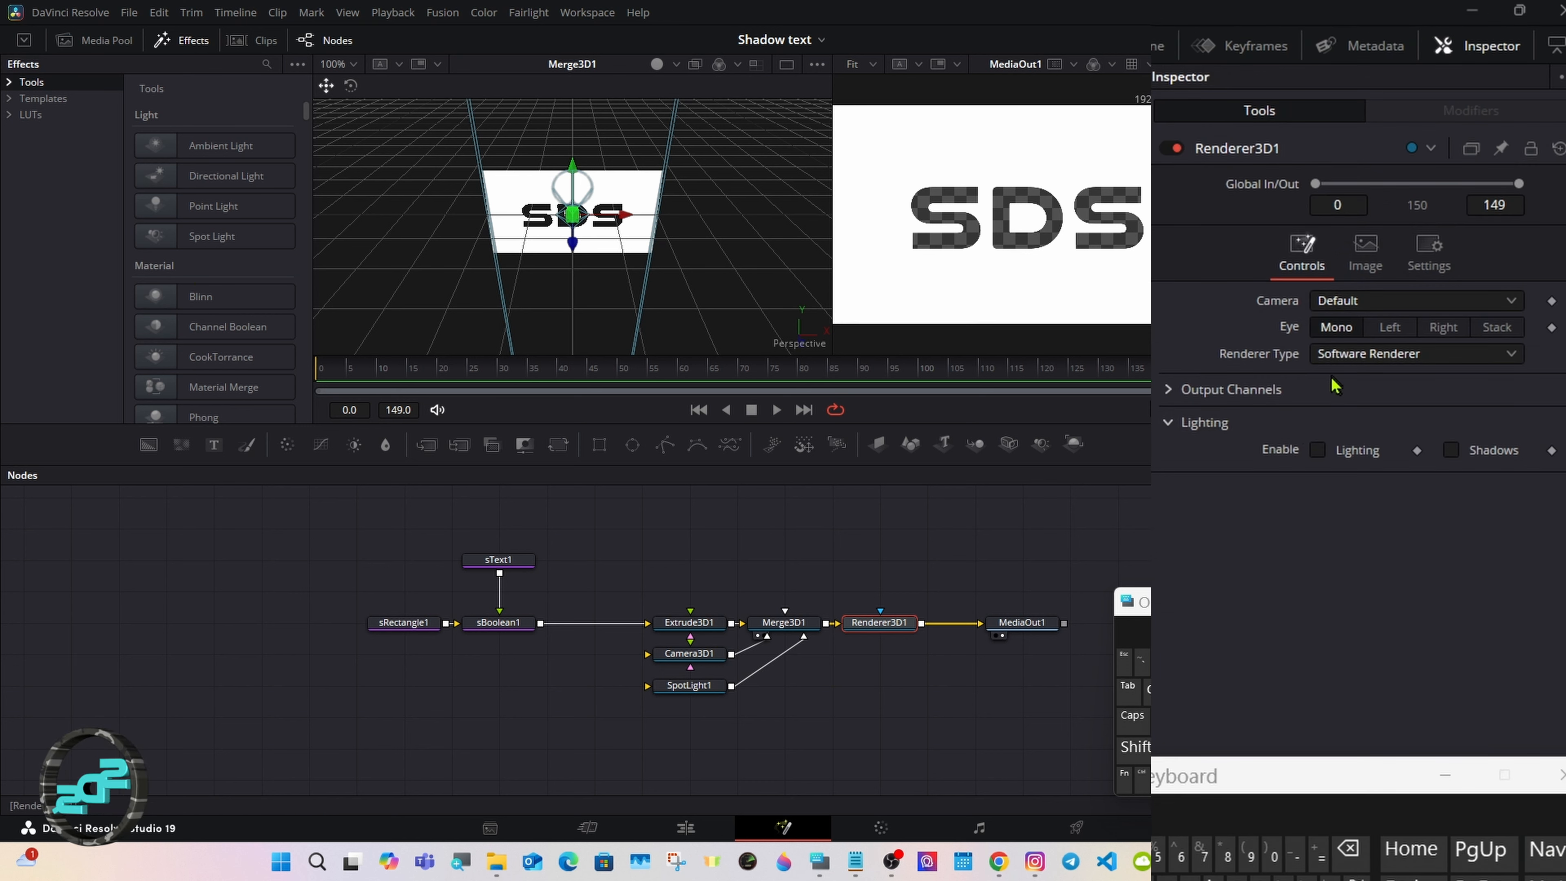
left_click(1349, 358)
left_click(1353, 386)
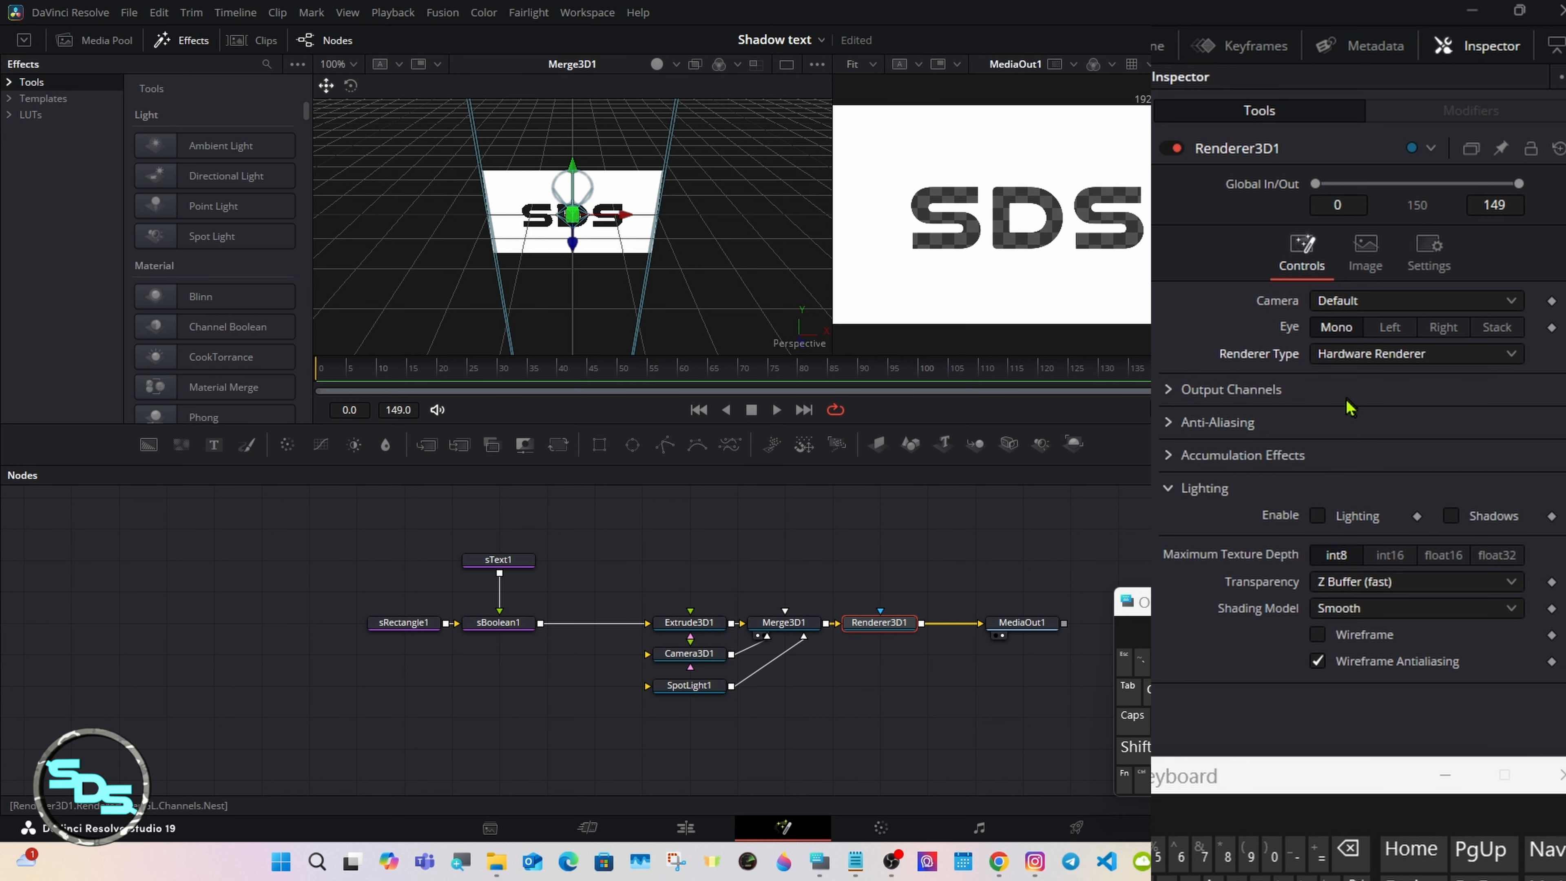
left_click(1319, 516)
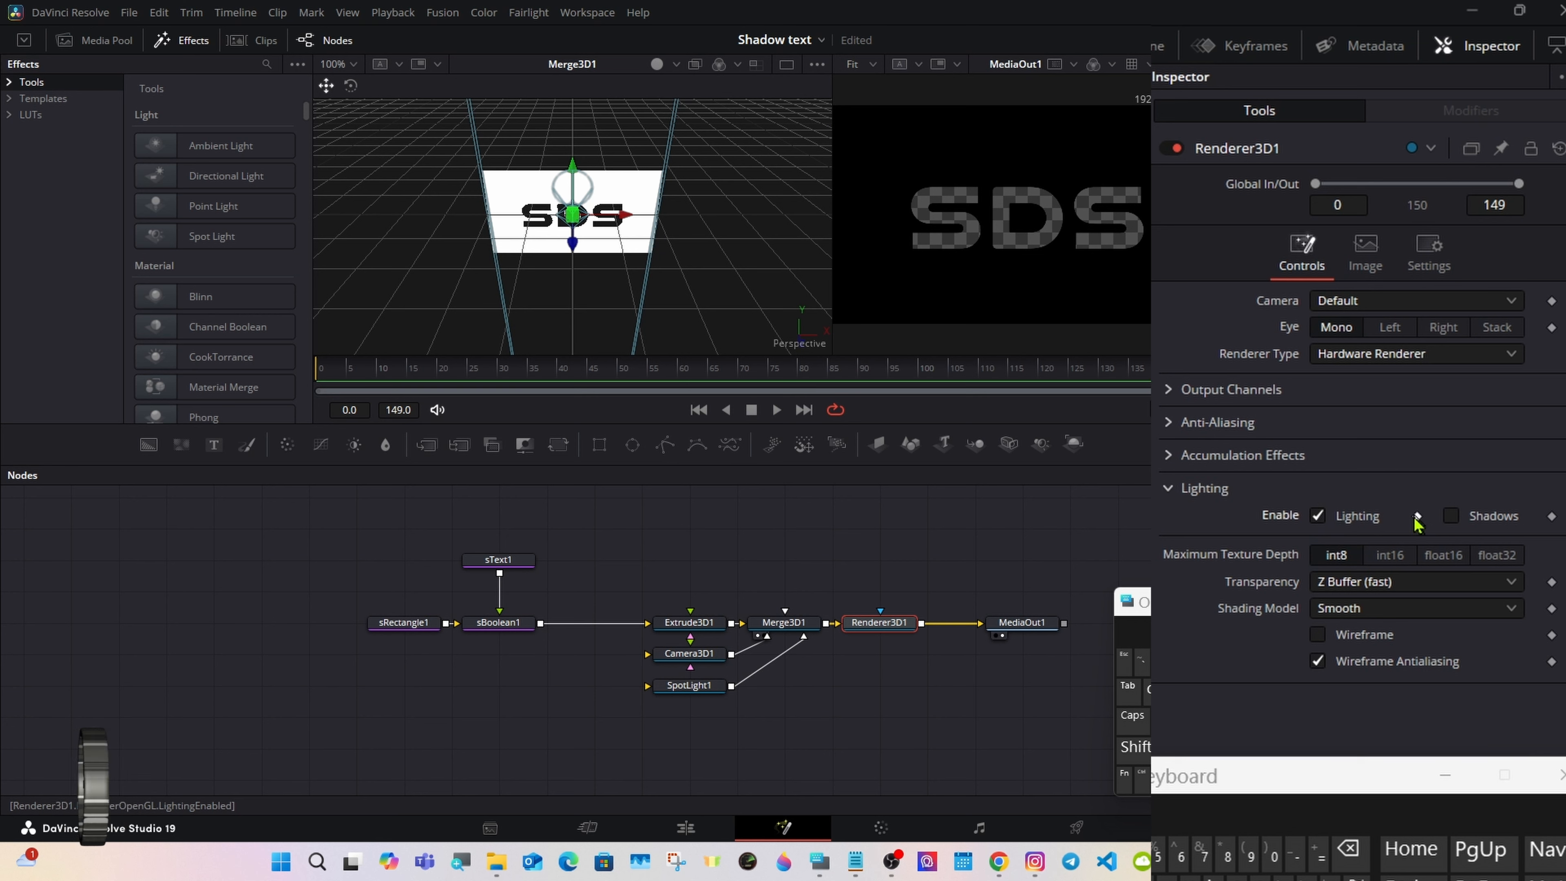
left_click(1451, 516)
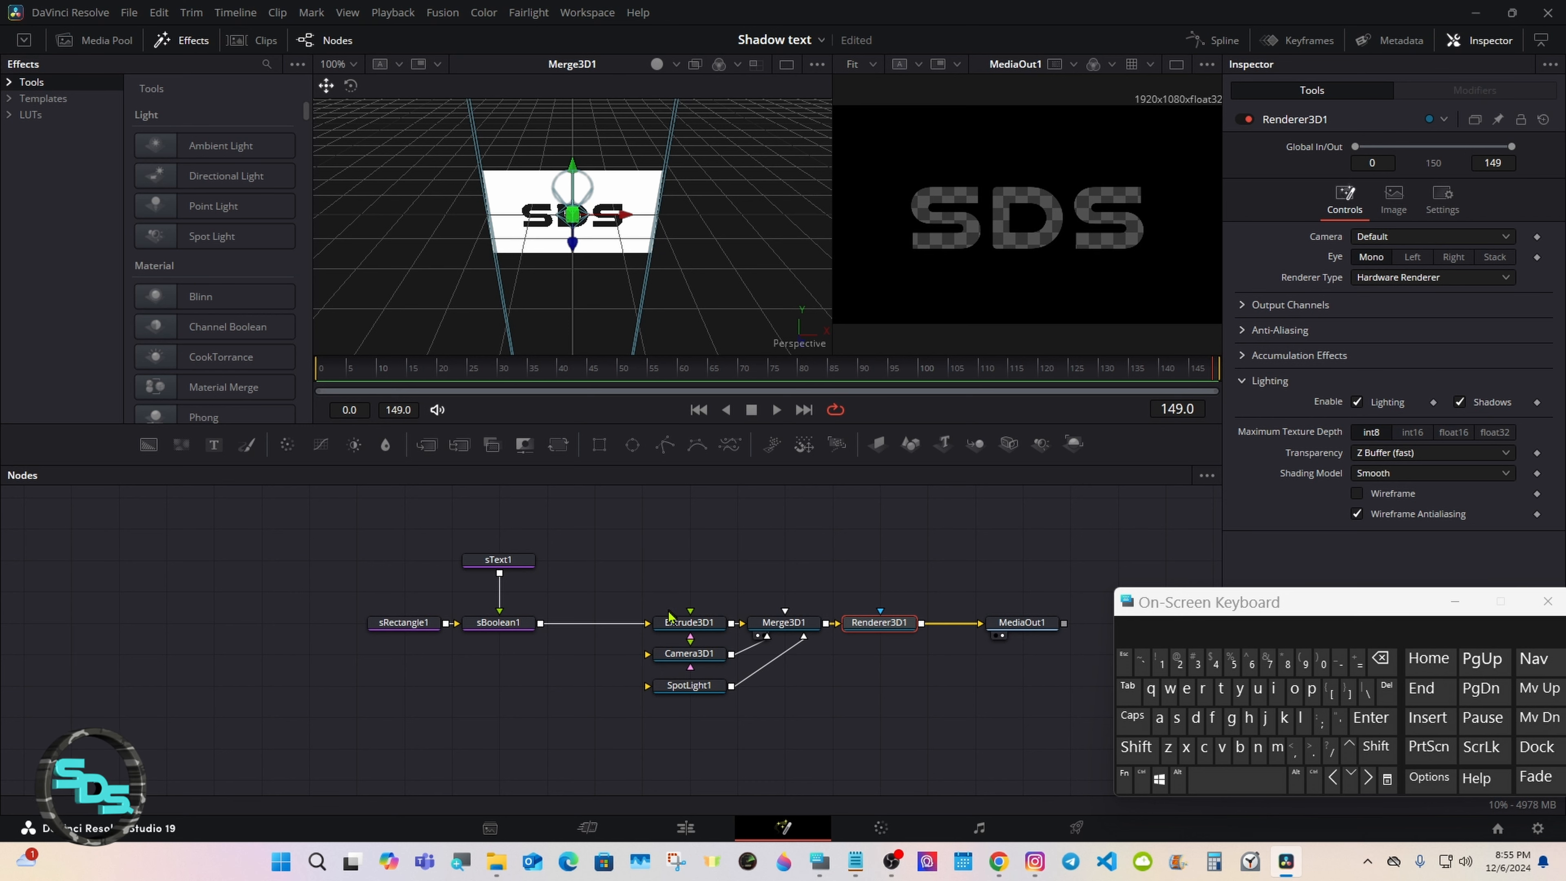
Move SpotLight1 back to a Z translation of 1.51 and fit the 3D scene in the Merge3D1 viewer
left_click(678, 684)
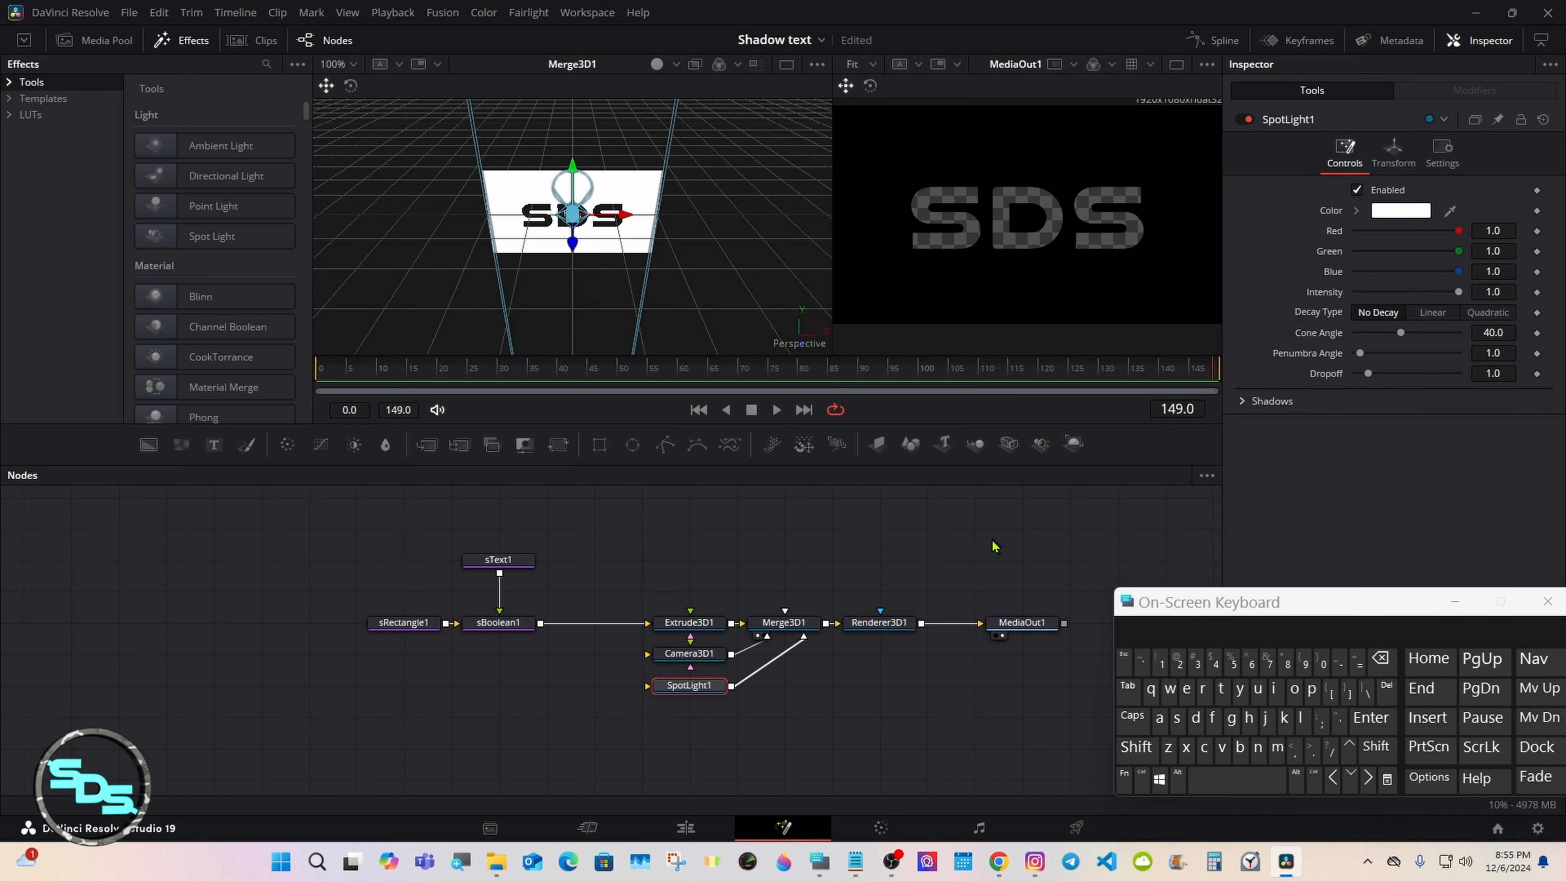
left_click(1395, 155)
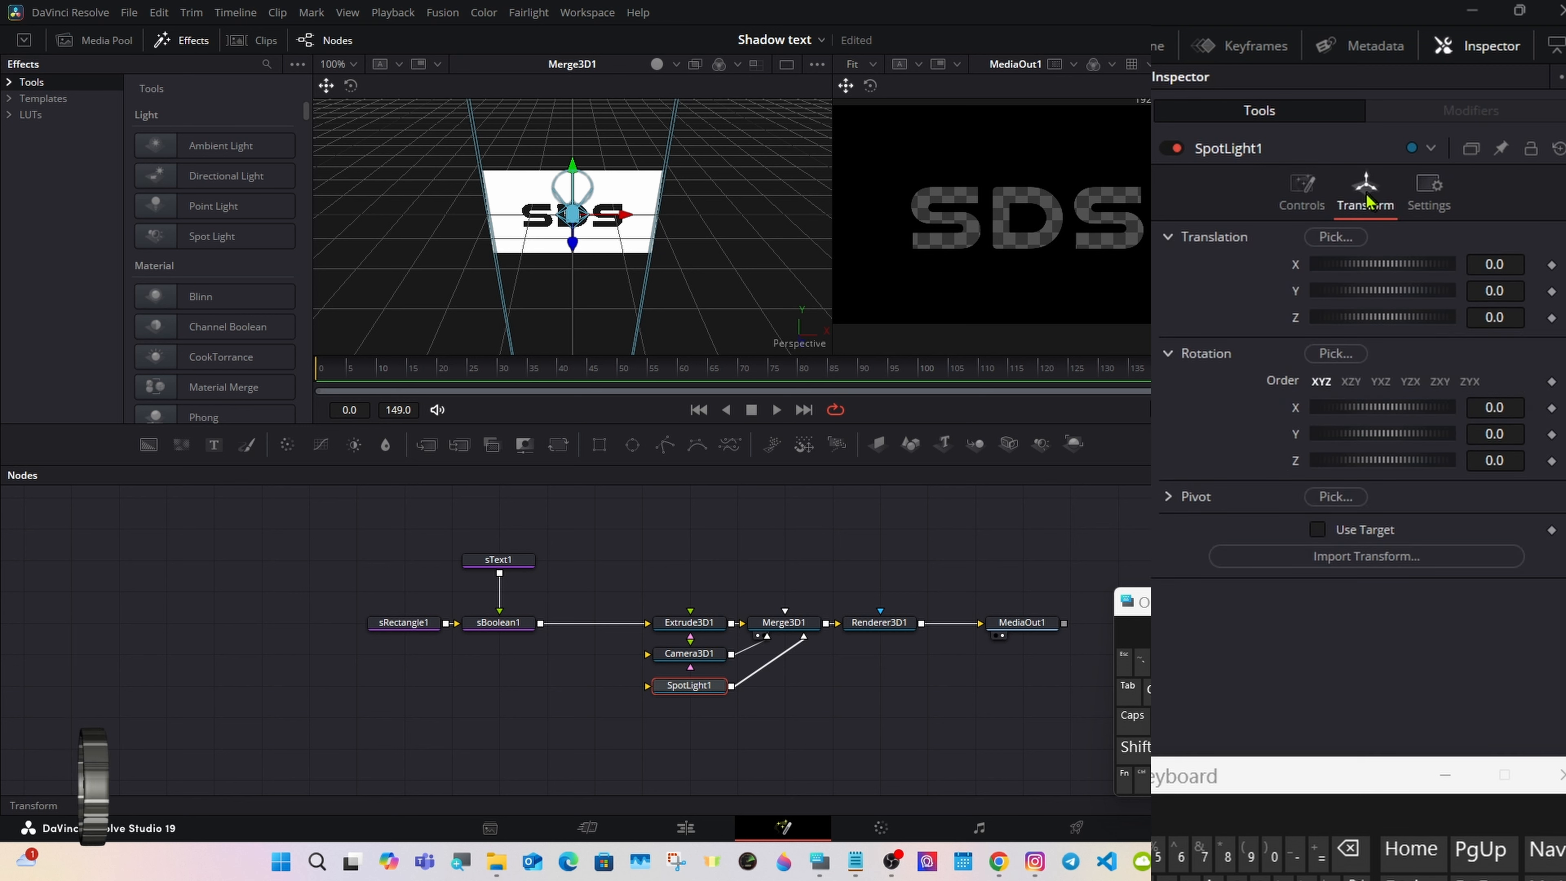
left_click_drag(1368, 322, 1379, 327)
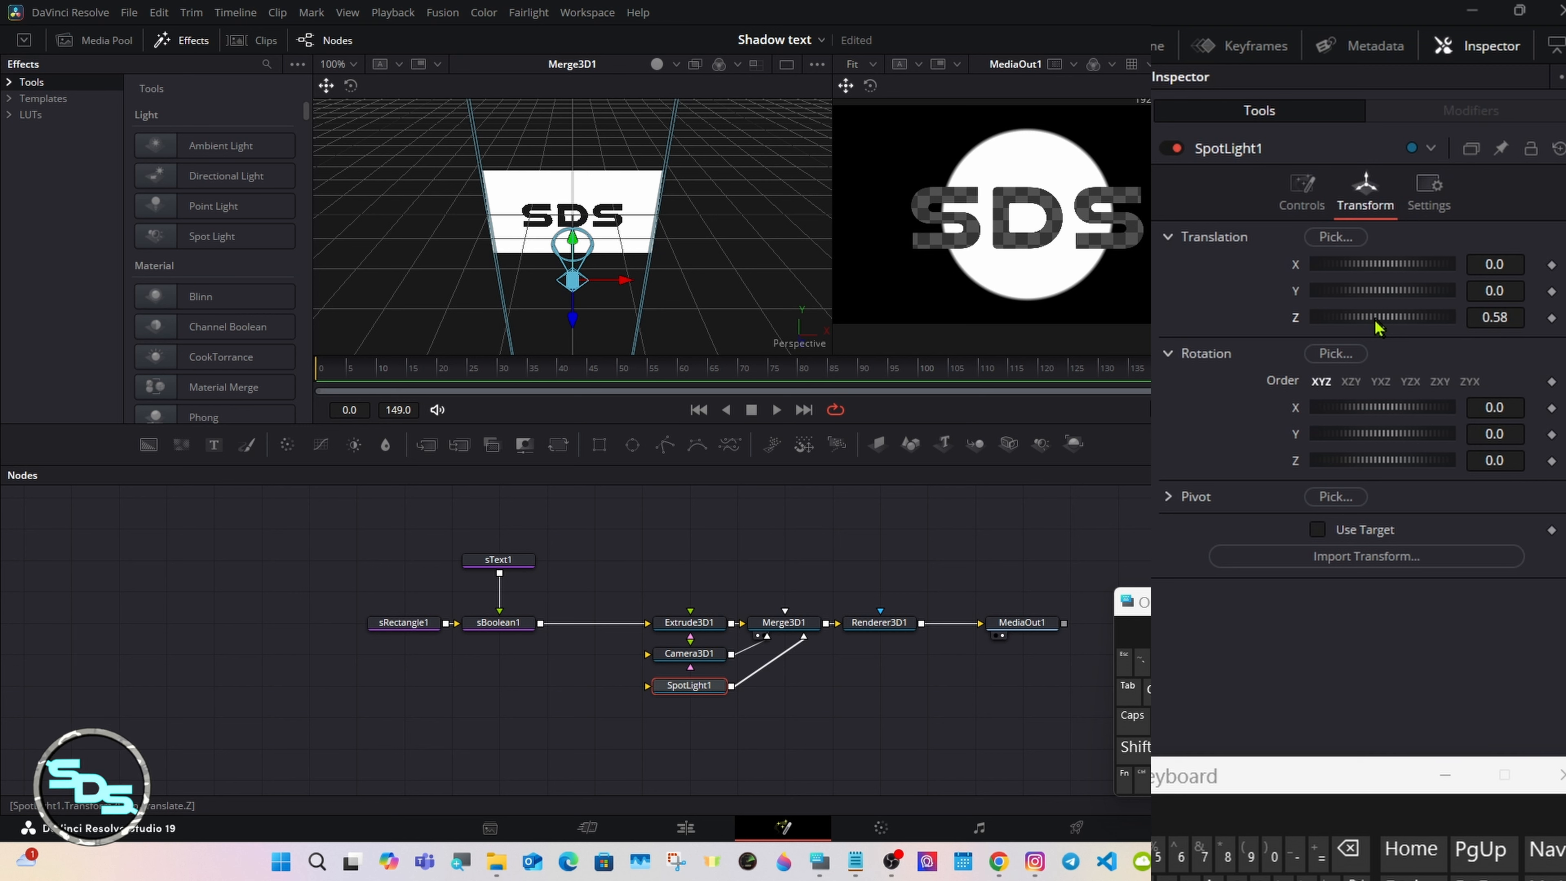
left_click_drag(1379, 327, 1390, 321)
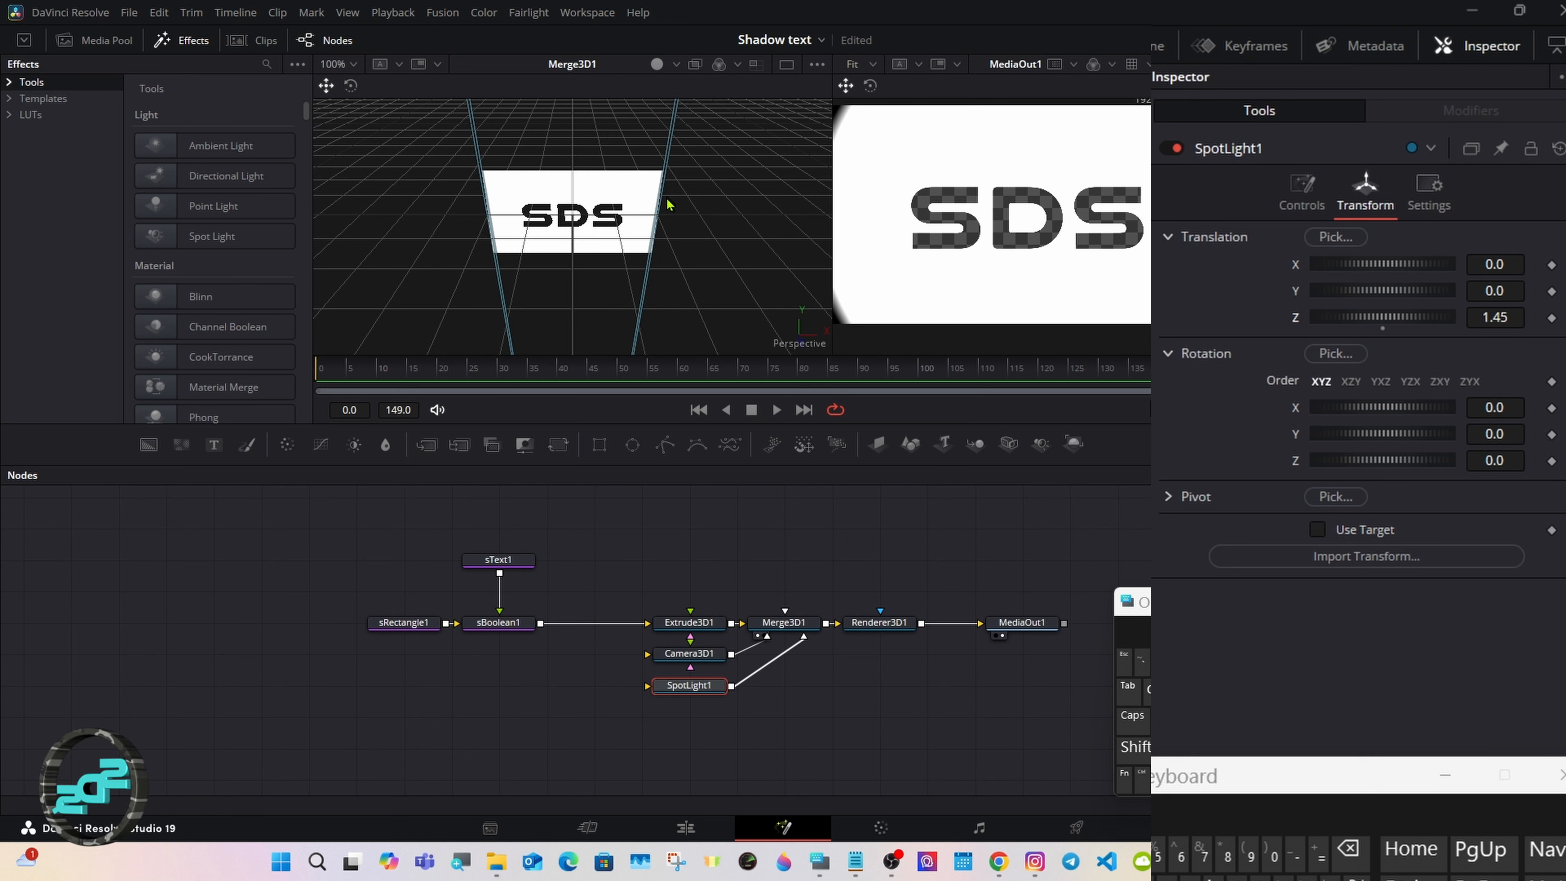
right_click(691, 206)
left_click(838, 211)
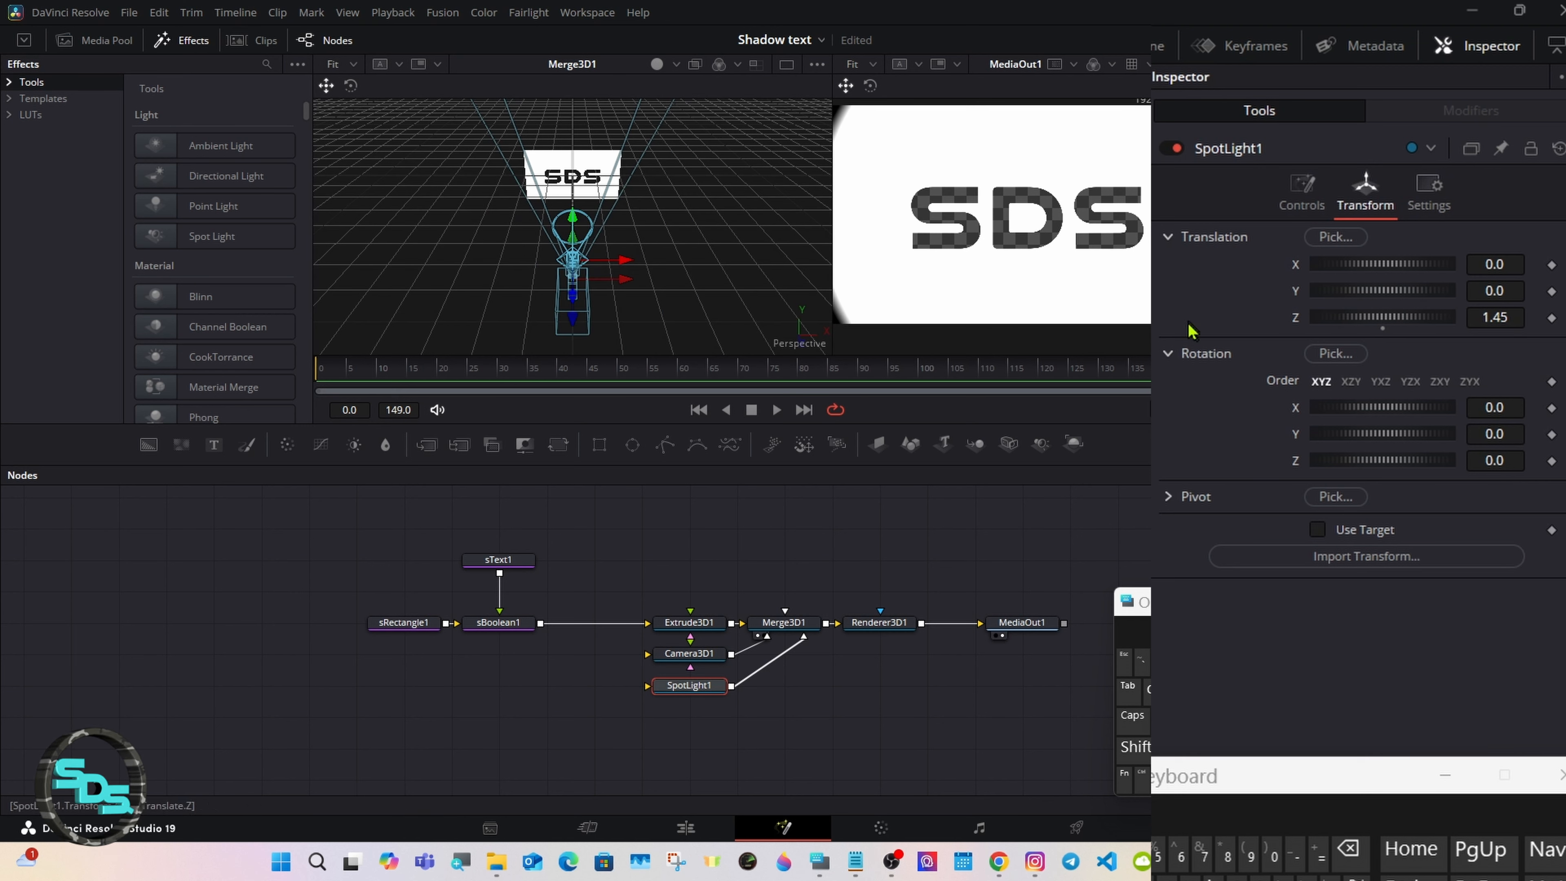
left_click_drag(1489, 324, 1498, 323)
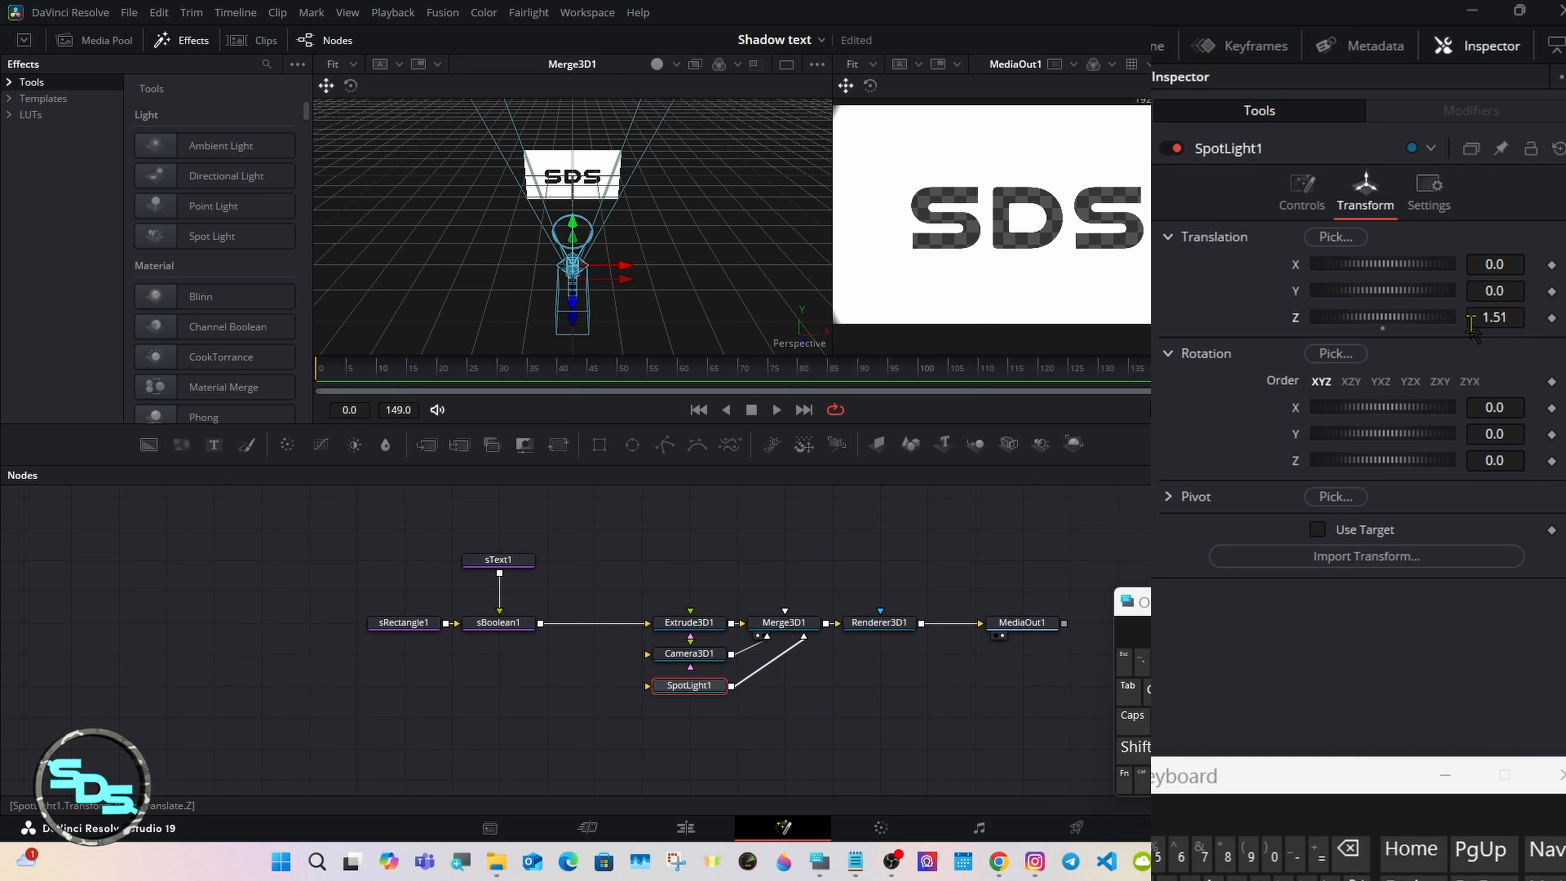
Set the cone angle of SpotLight1 to 50
left_click(1302, 198)
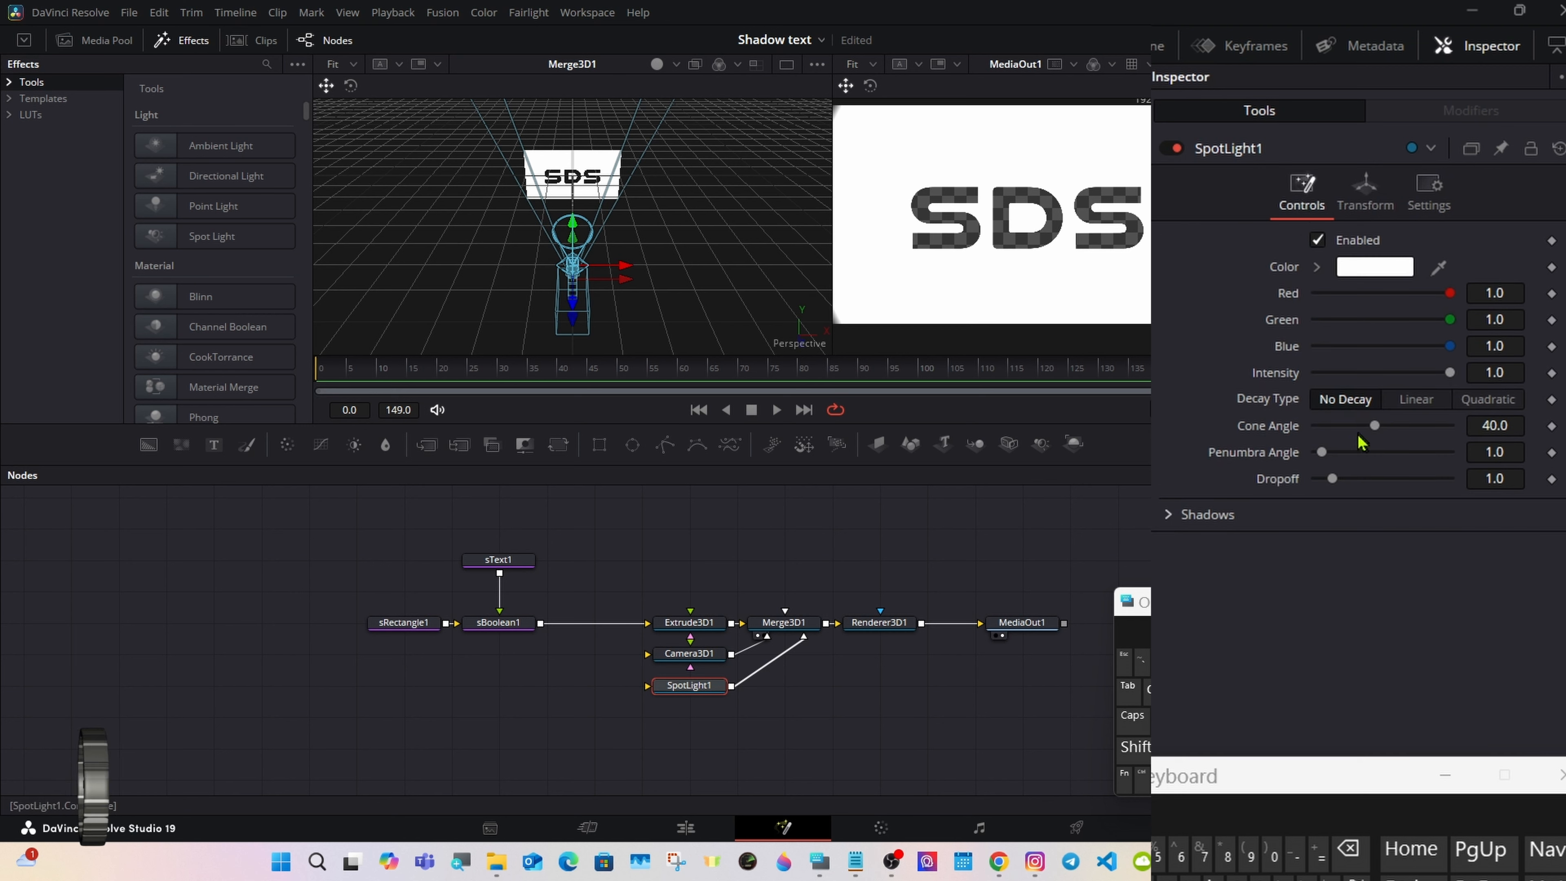
left_click_drag(1375, 425, 1451, 430)
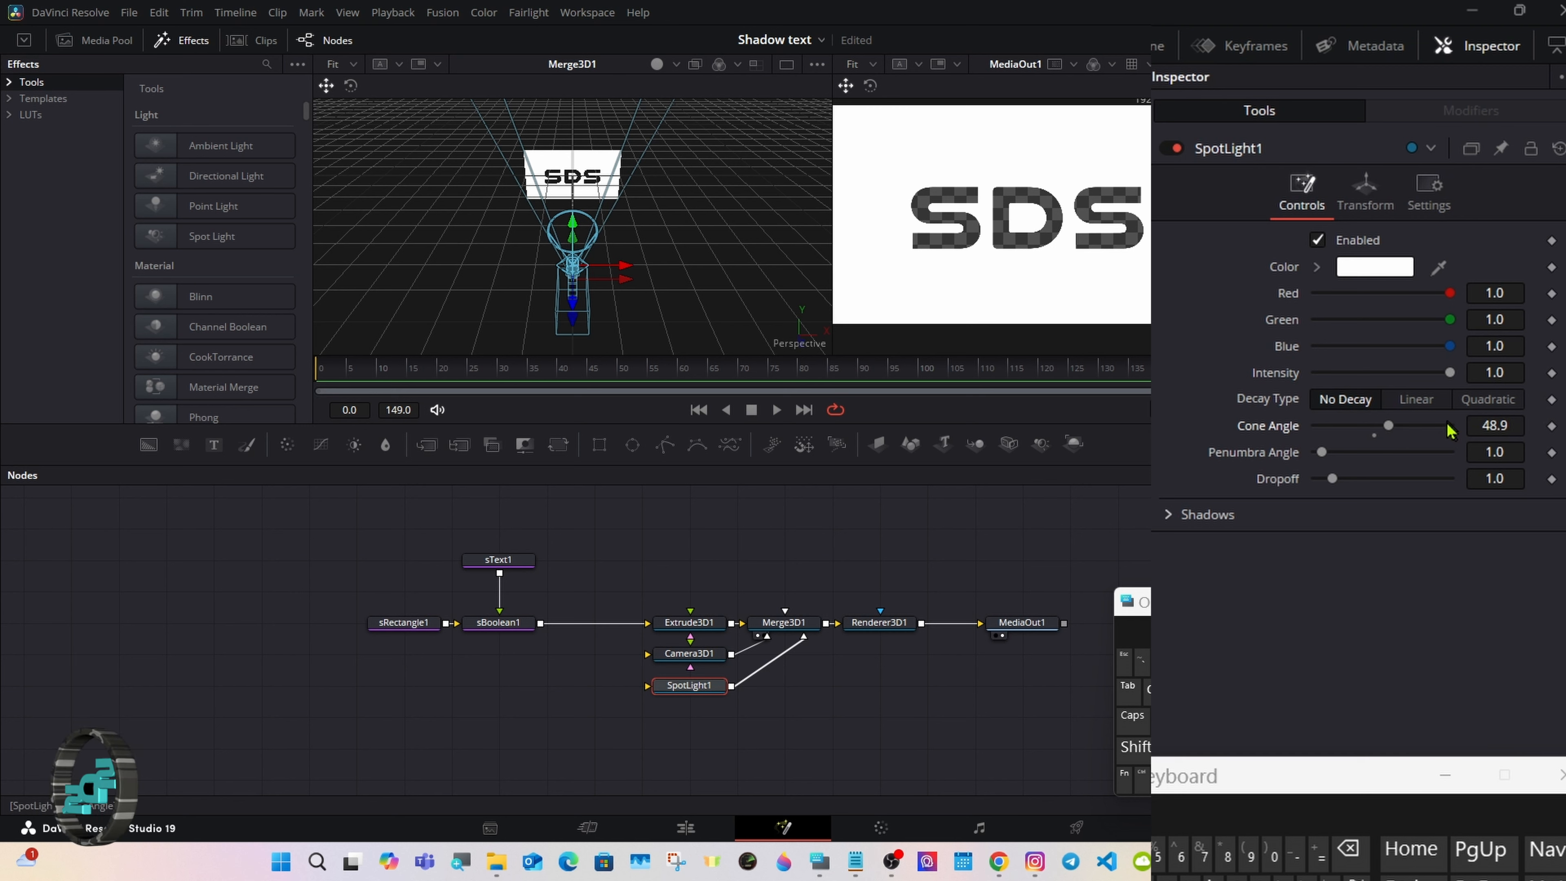
left_click(1511, 426)
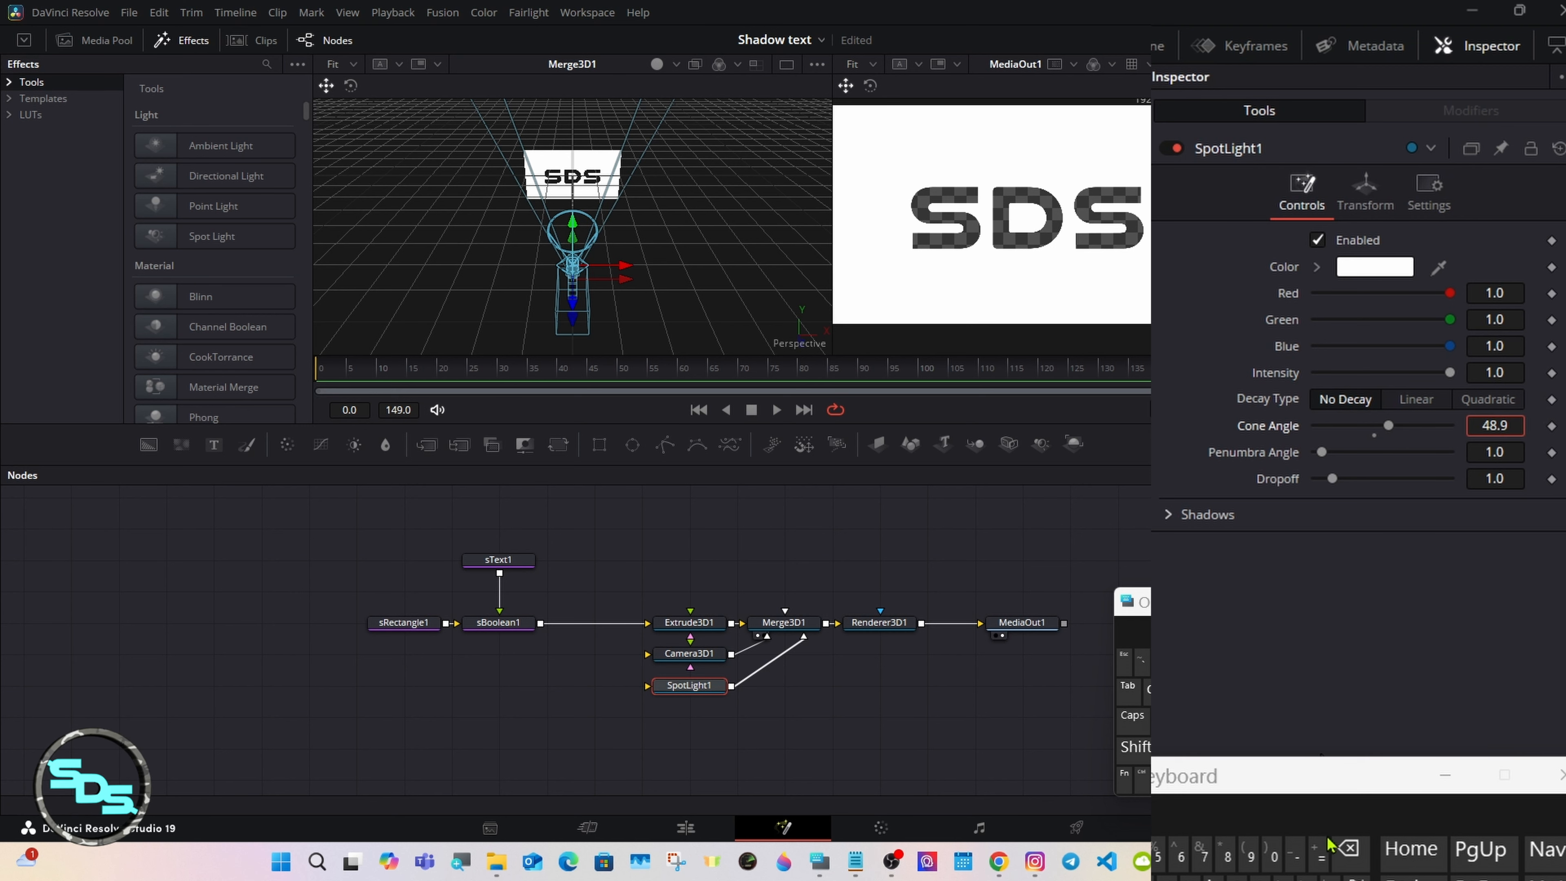
left_click(1349, 850)
left_click(1348, 850)
left_click(1349, 850)
left_click(1348, 850)
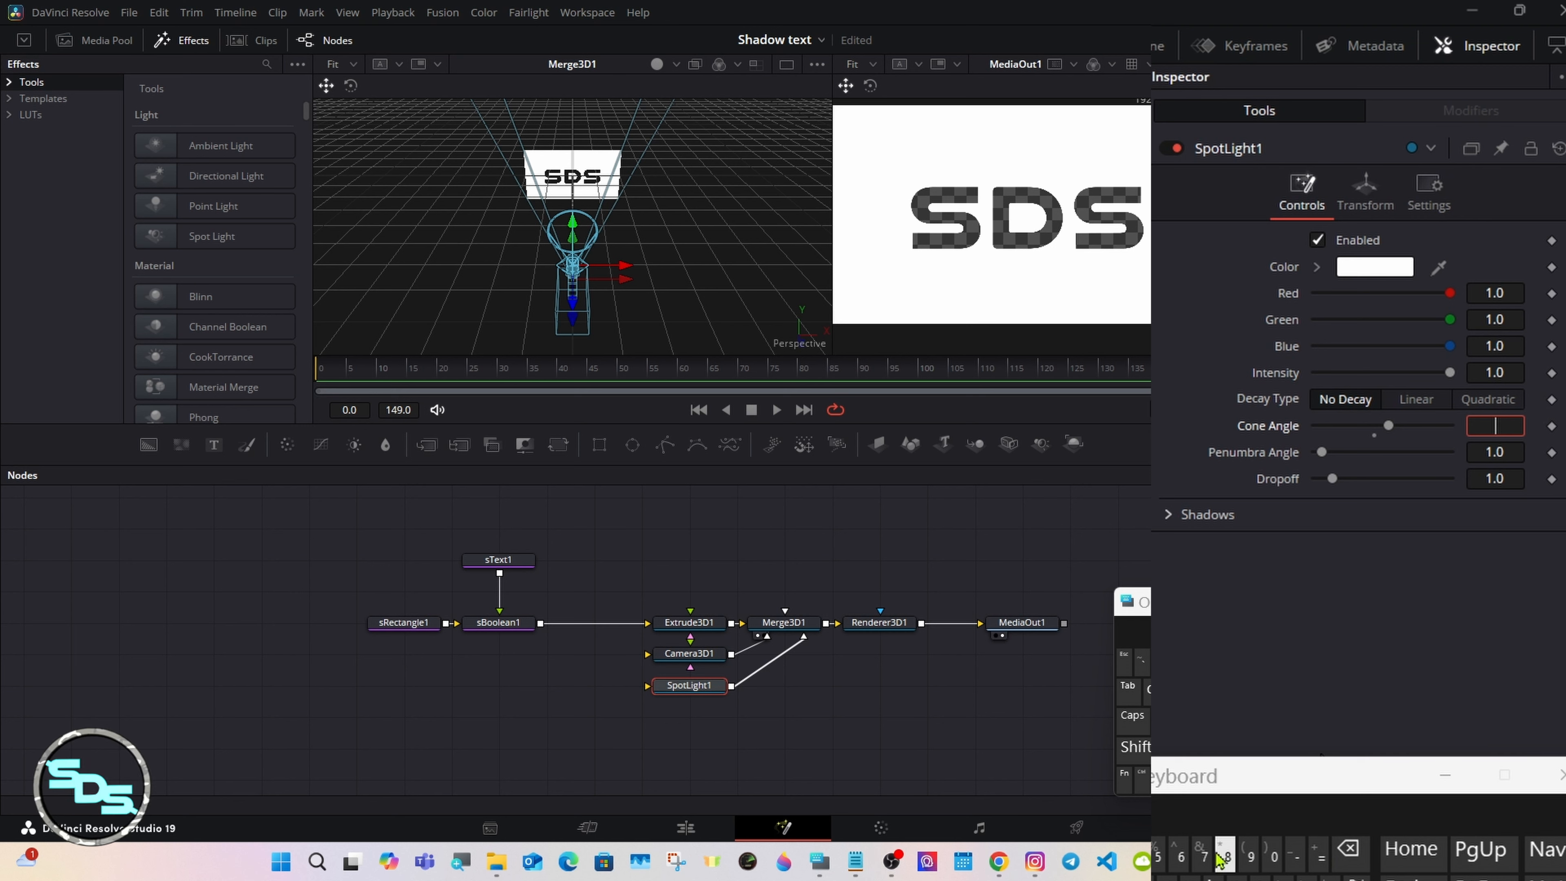
left_click(1160, 854)
left_click(1271, 859)
left_click(1331, 879)
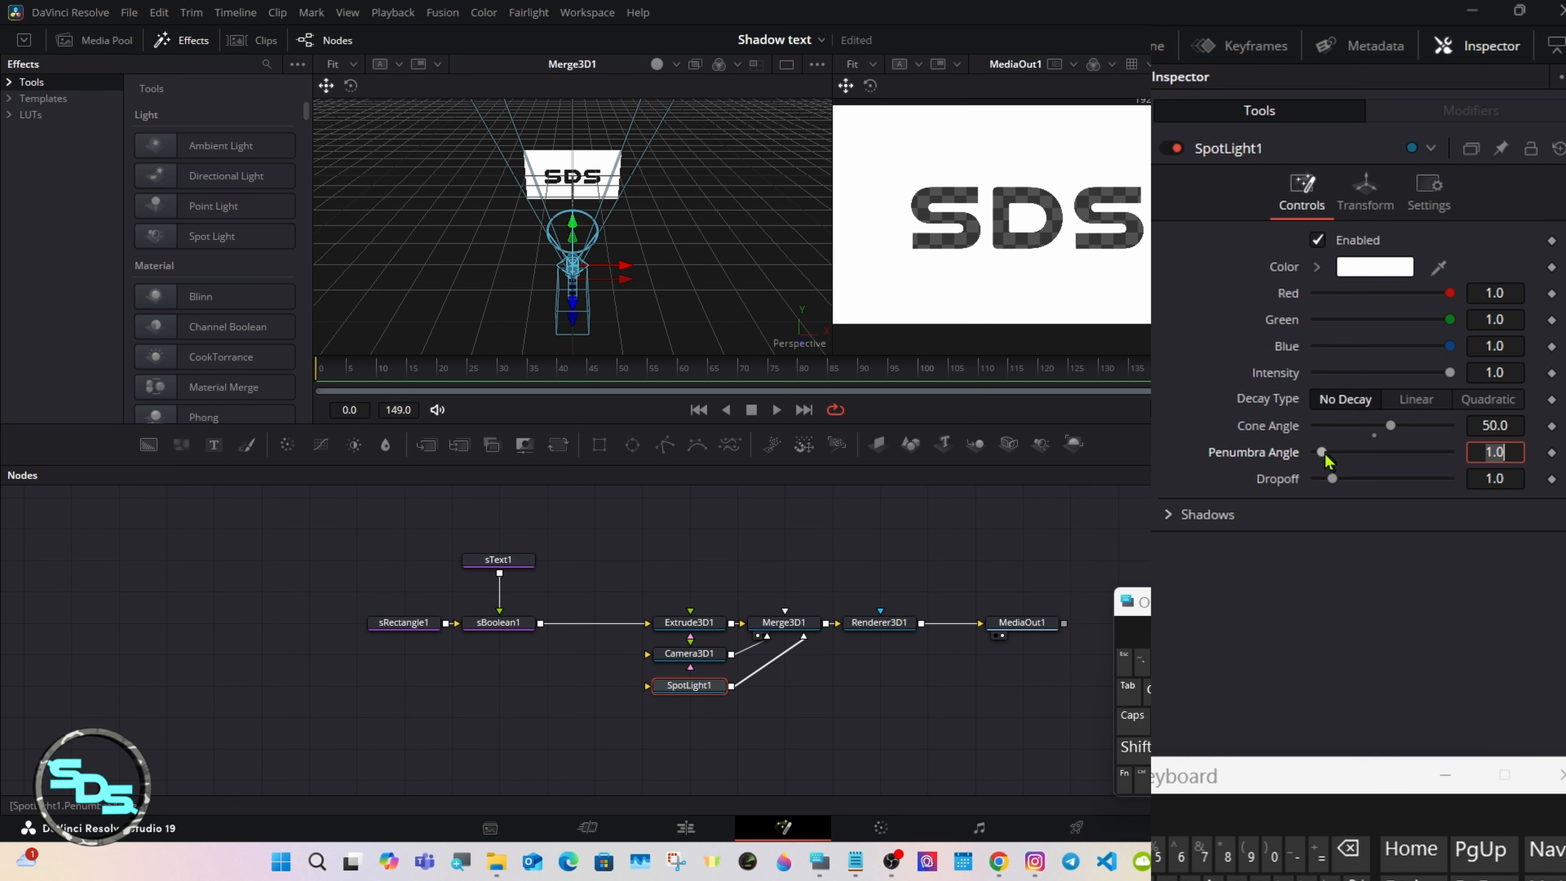
Set the penumbra angle of SpotLight1 to 10
left_click_drag(1326, 459, 1396, 458)
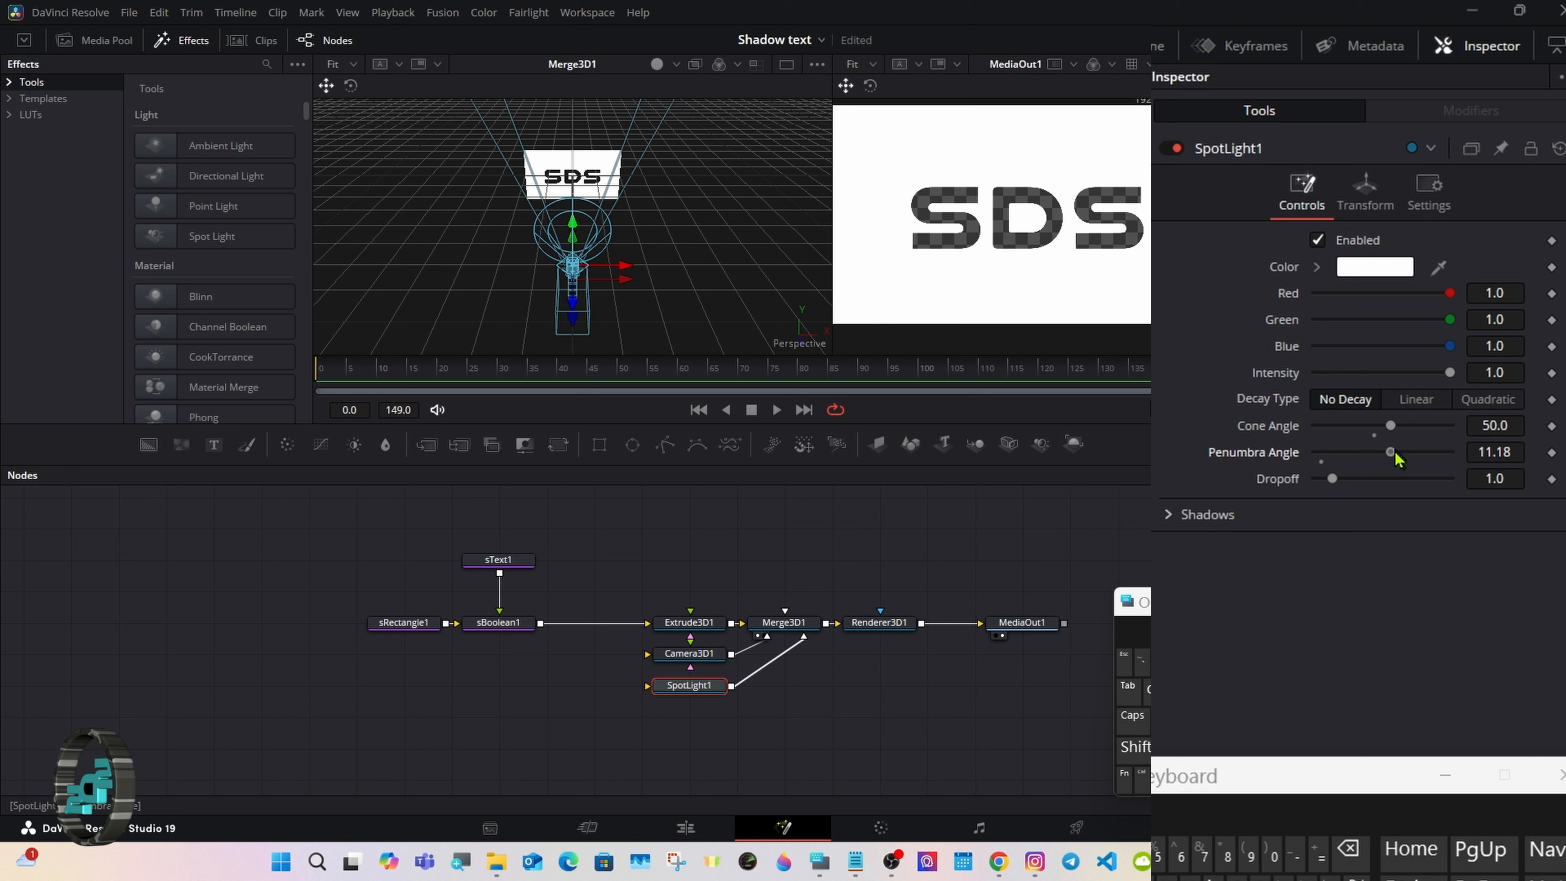
left_click(1521, 453)
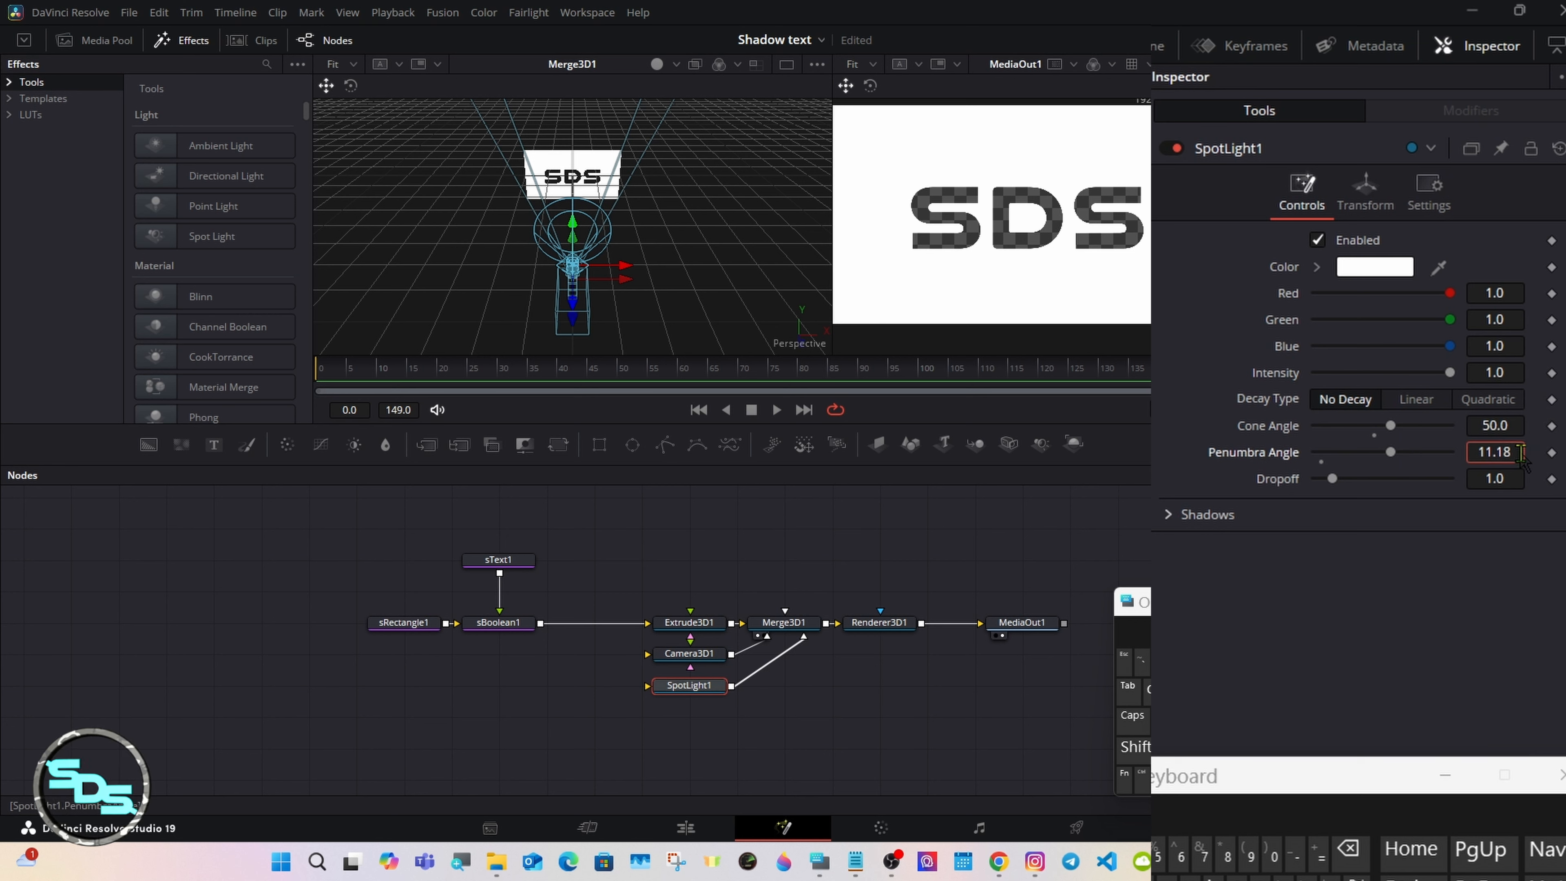
left_click(1352, 865)
left_click(1352, 865)
left_click(1351, 865)
left_click(1351, 866)
left_click(1351, 865)
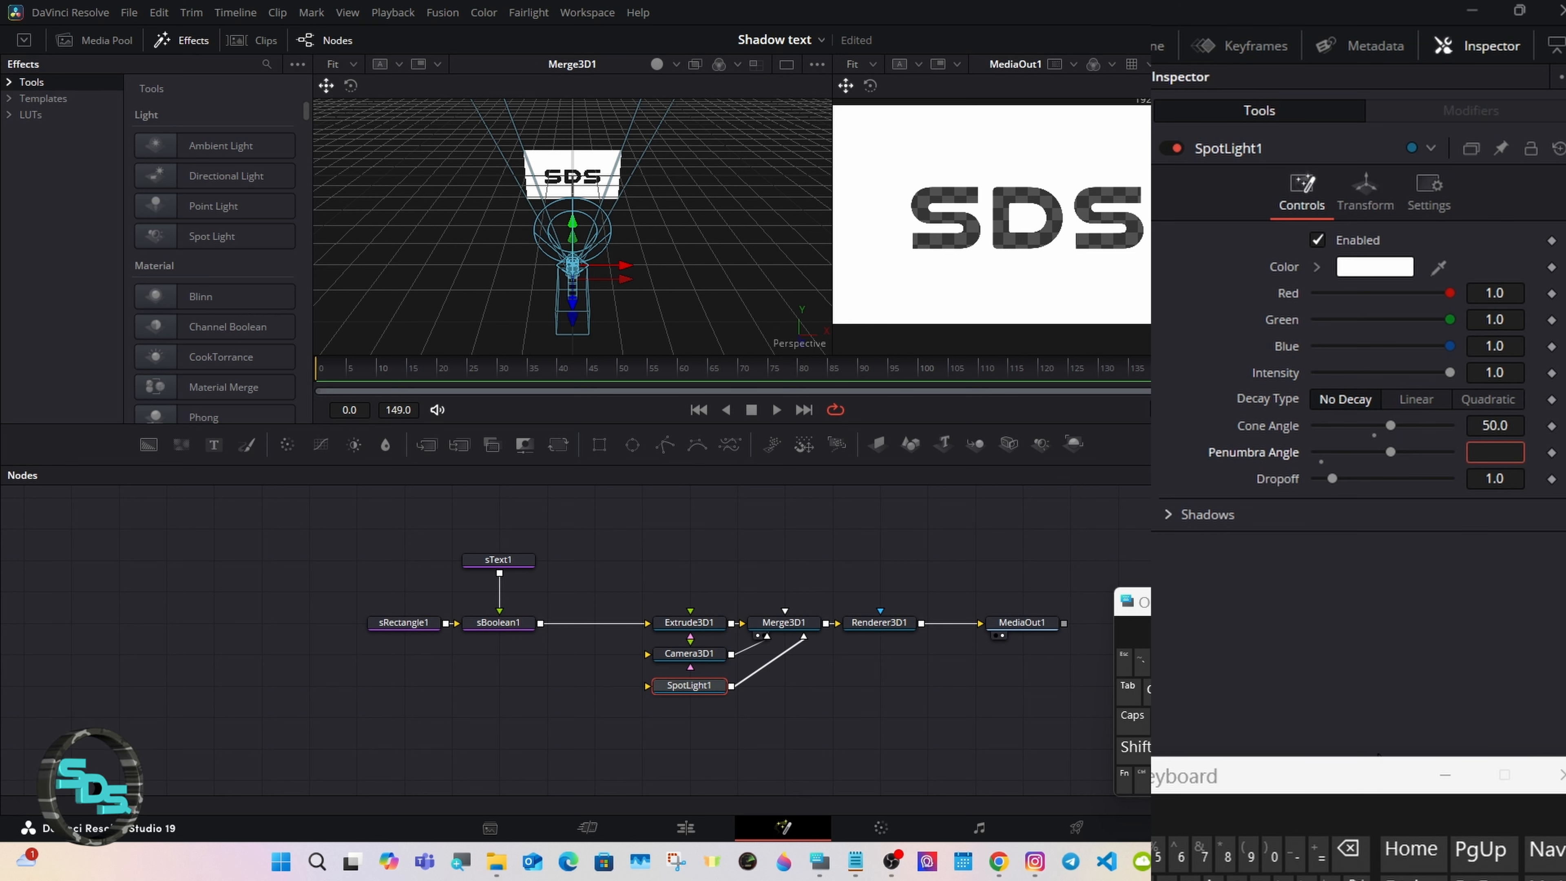
type("1")
left_click(1273, 861)
Modify the X translation of SpotLight1 with Anim Curves and show that modifier's settings
left_click(1365, 191)
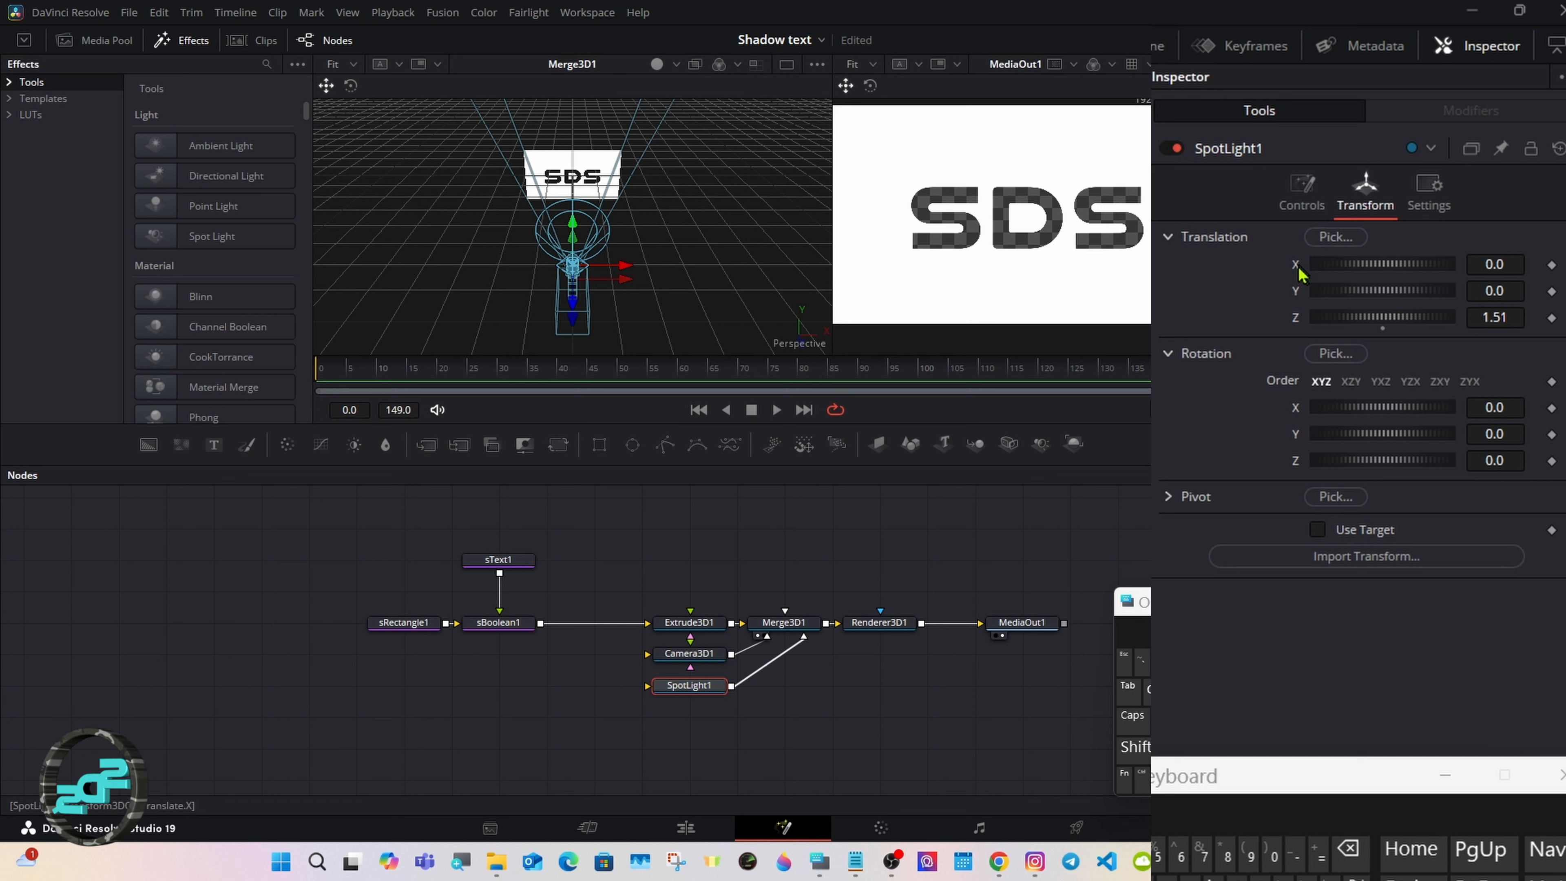
right_click(1298, 275)
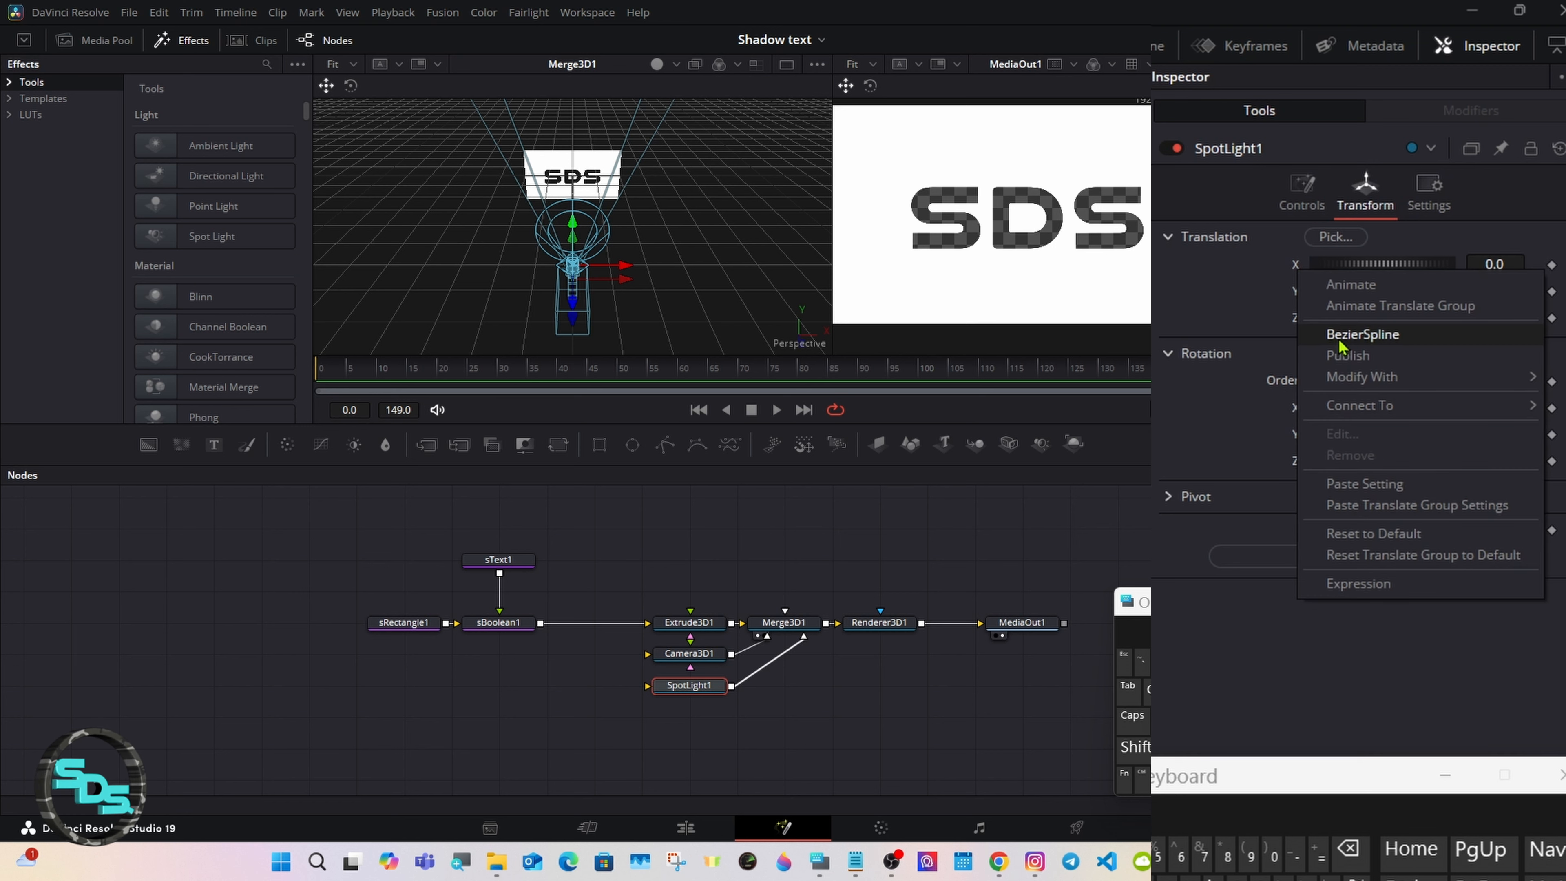
mouse_move(1368, 388)
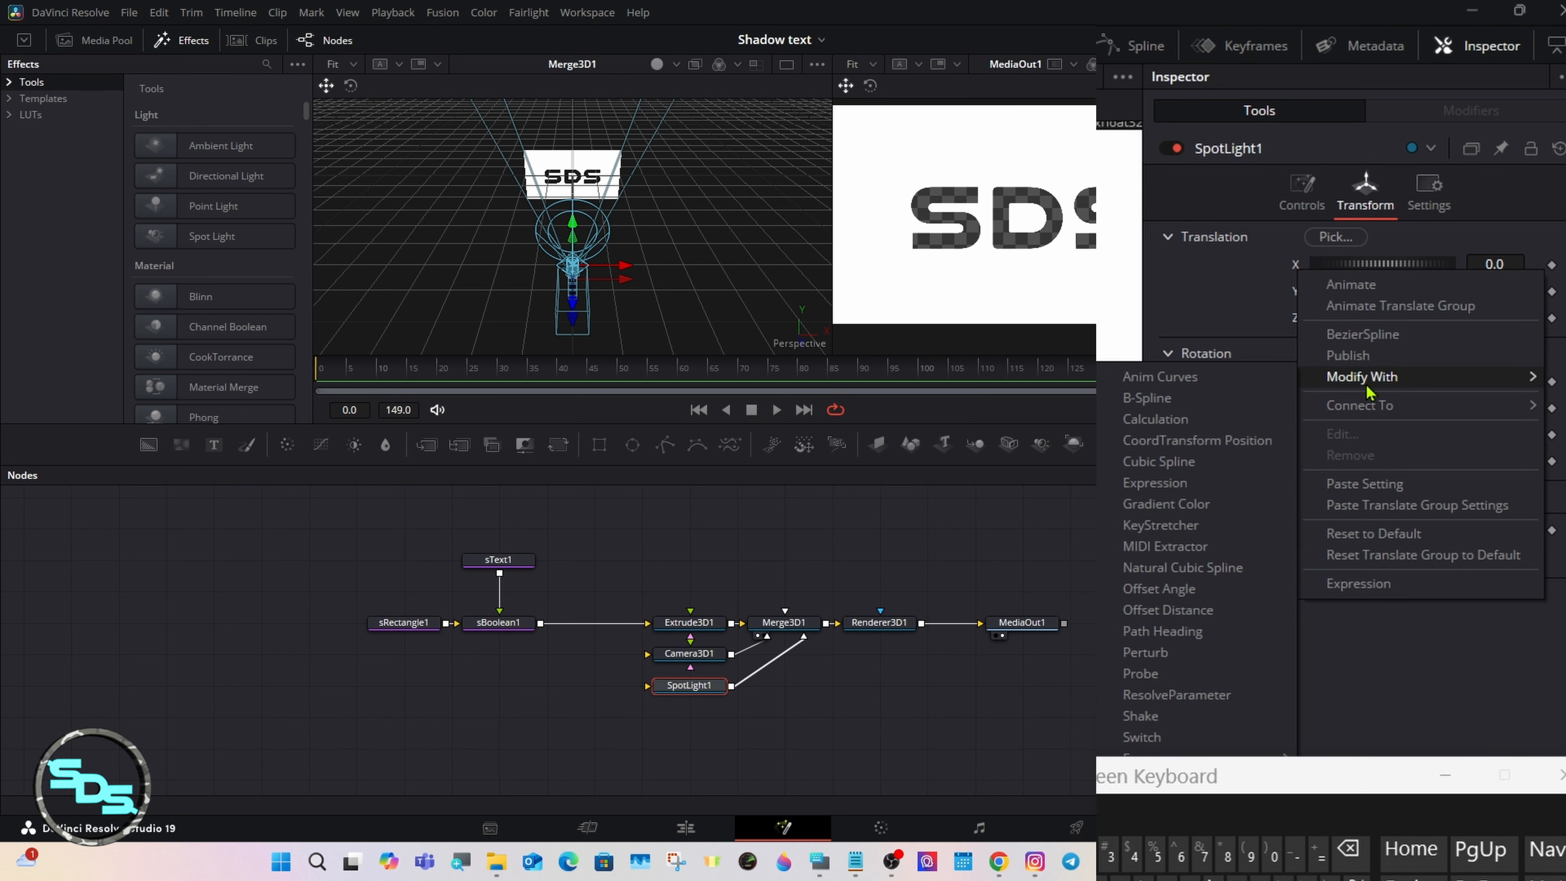
left_click(1284, 378)
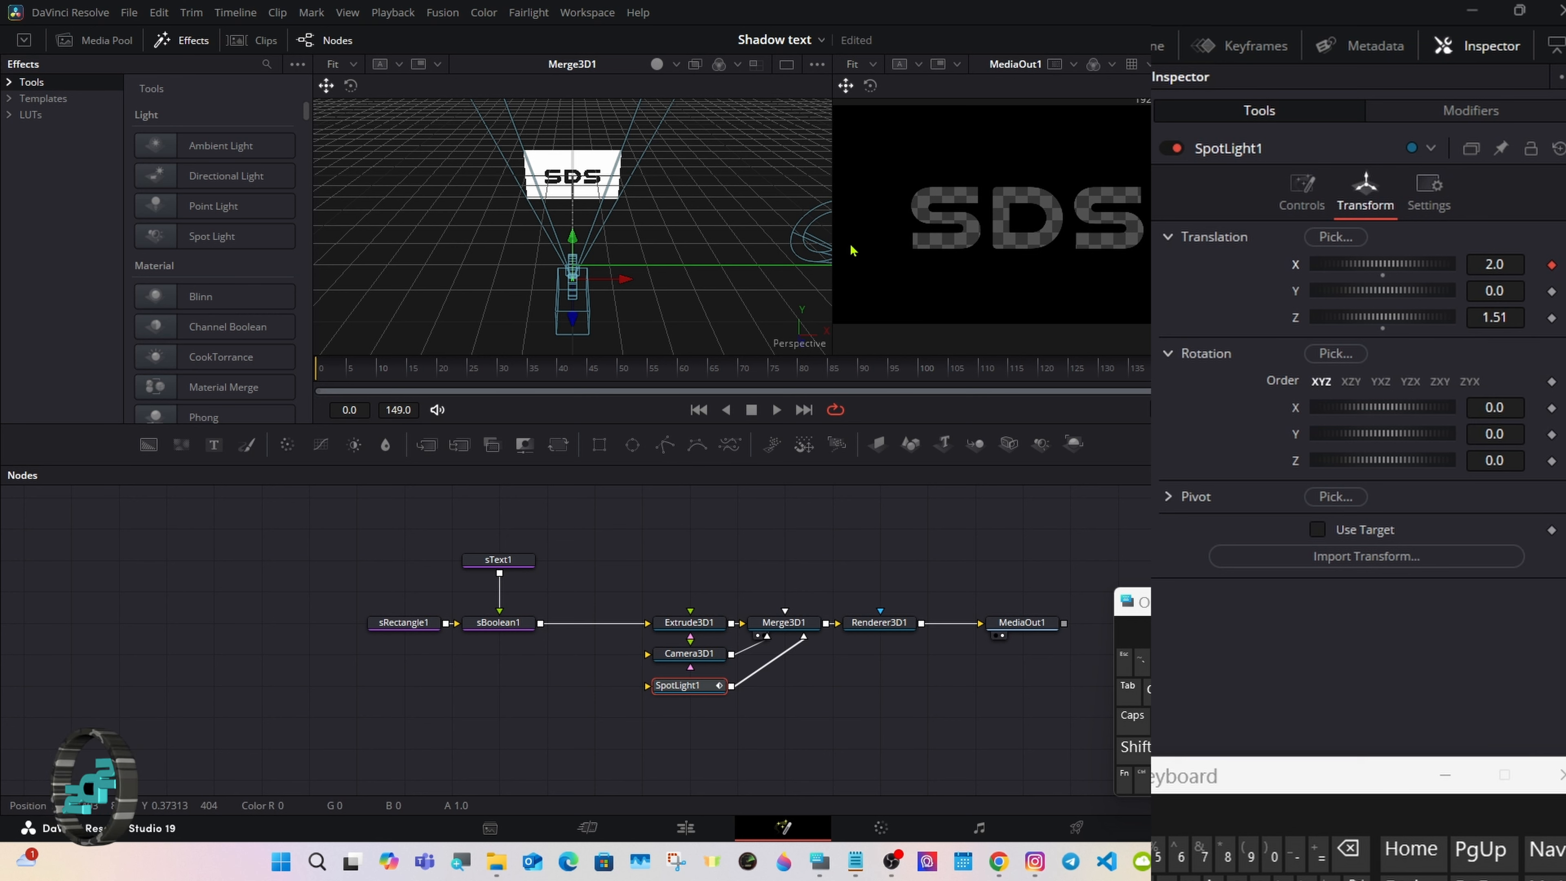
left_click(1477, 113)
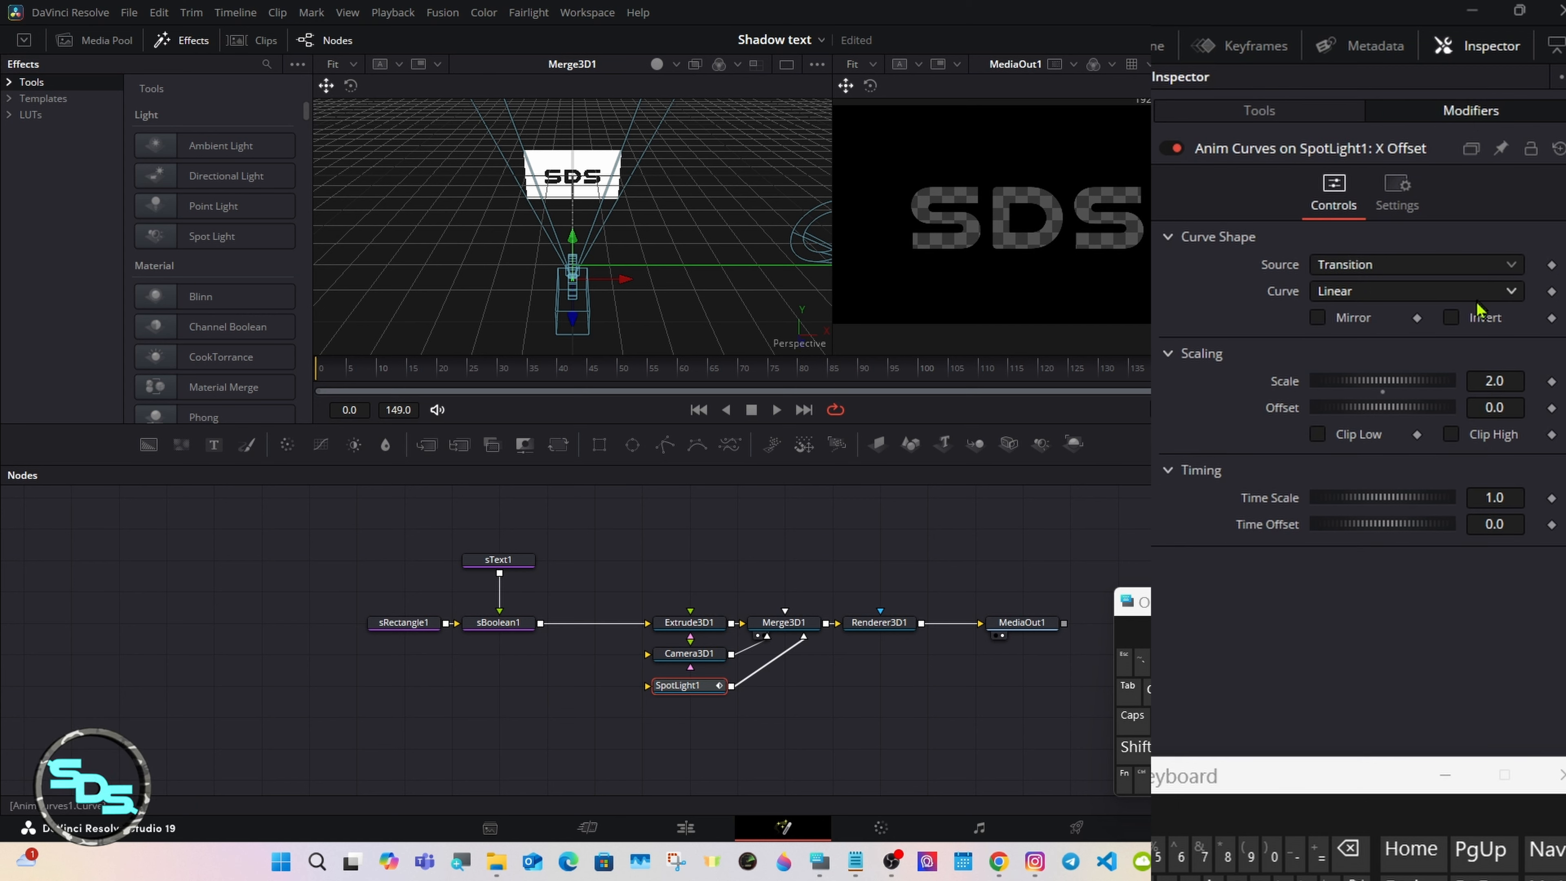
Try an offset of -0.862 and a scale of 5 on the SpotLight1 Anim Curves modifier
left_click_drag(1417, 390, 1381, 418)
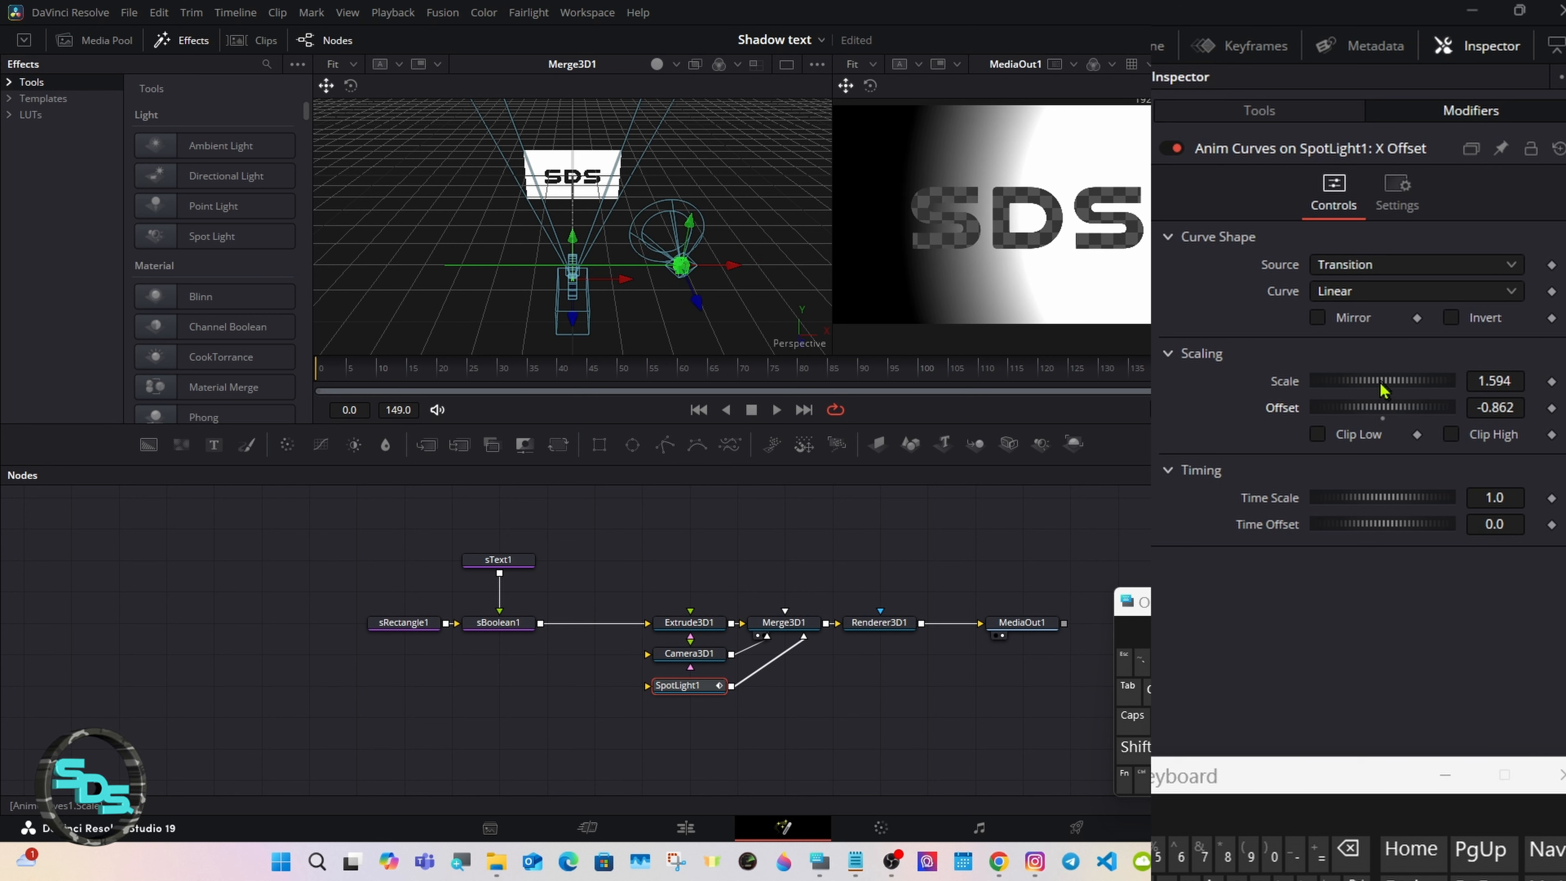
left_click_drag(1382, 389, 1397, 391)
left_click(1512, 381)
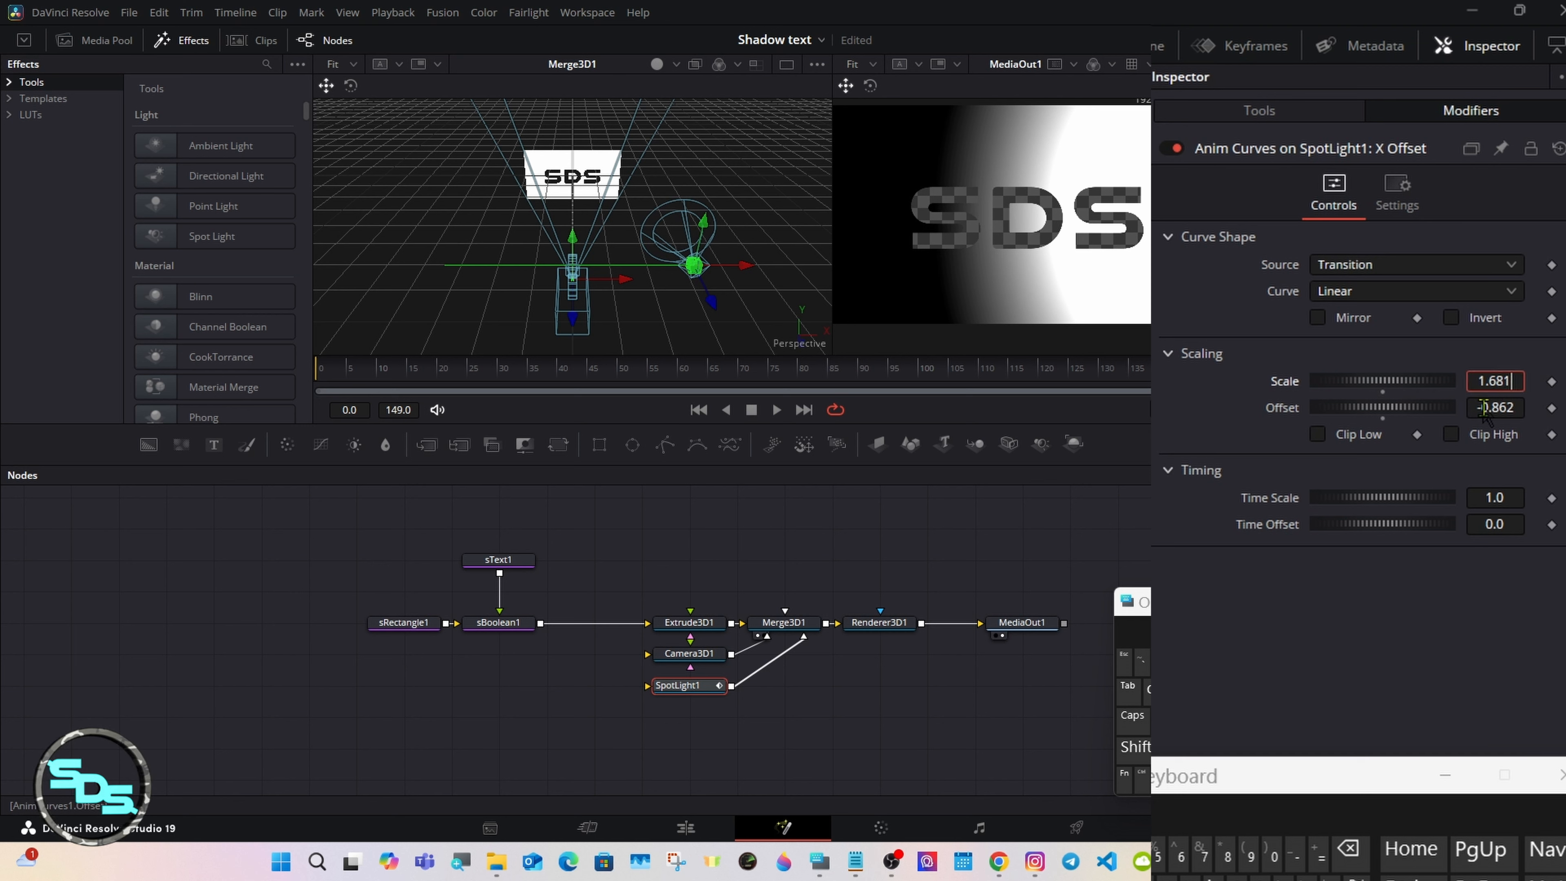
left_click(1348, 852)
left_click(1349, 851)
left_click(1349, 851)
left_click(1348, 851)
left_click(1348, 851)
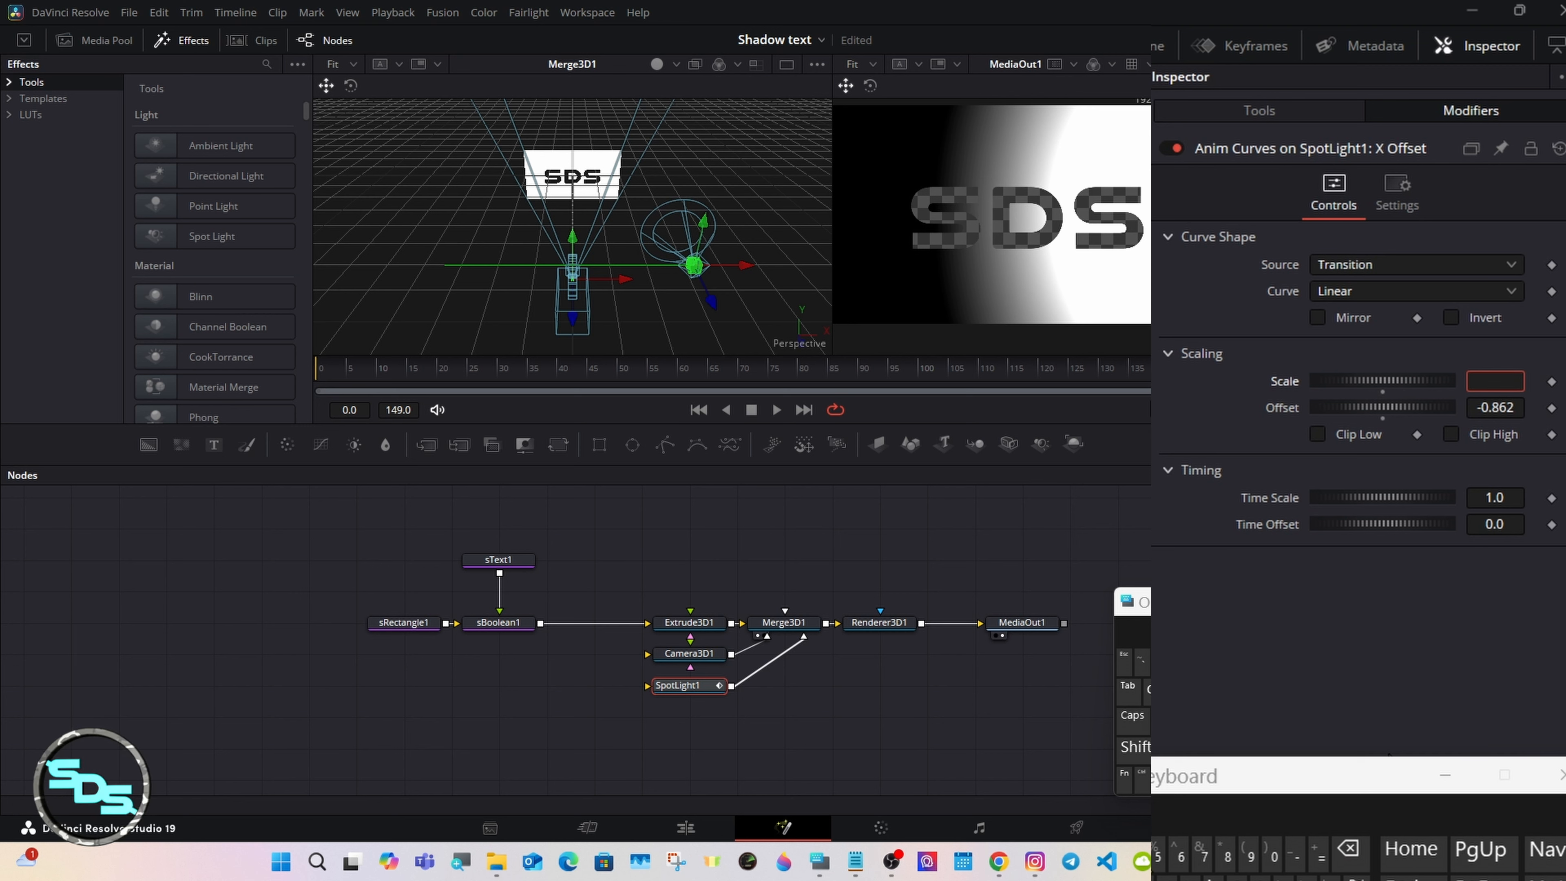
type("5")
key("Tab")
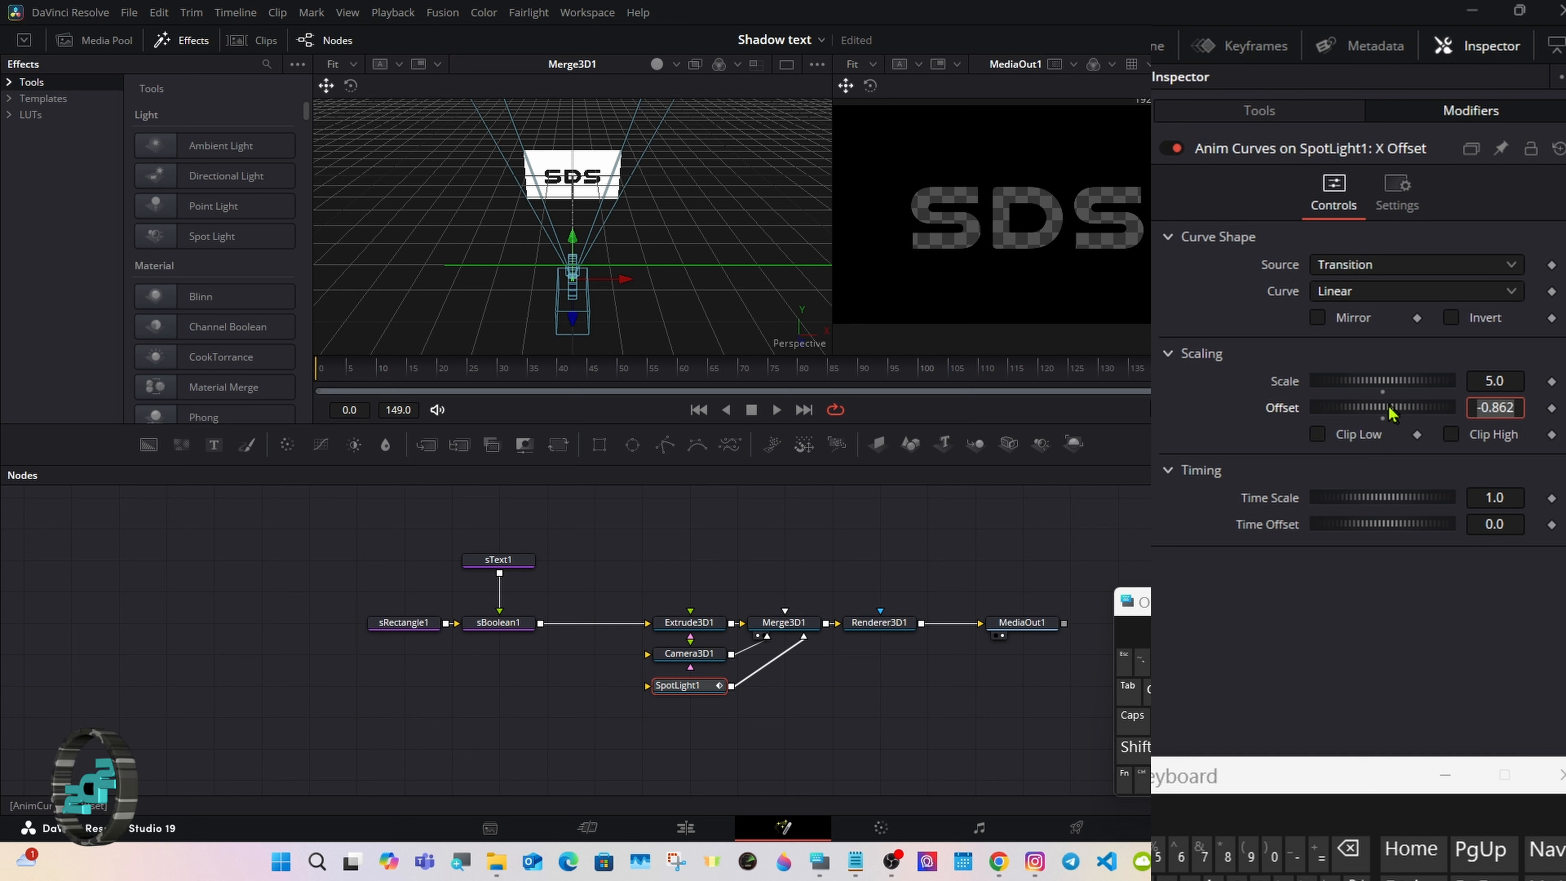
Try a scale of 5.058 and an offset of -3.094 on the Anim Curves modifier
left_click_drag(1389, 412, 1365, 417)
right_click(734, 245)
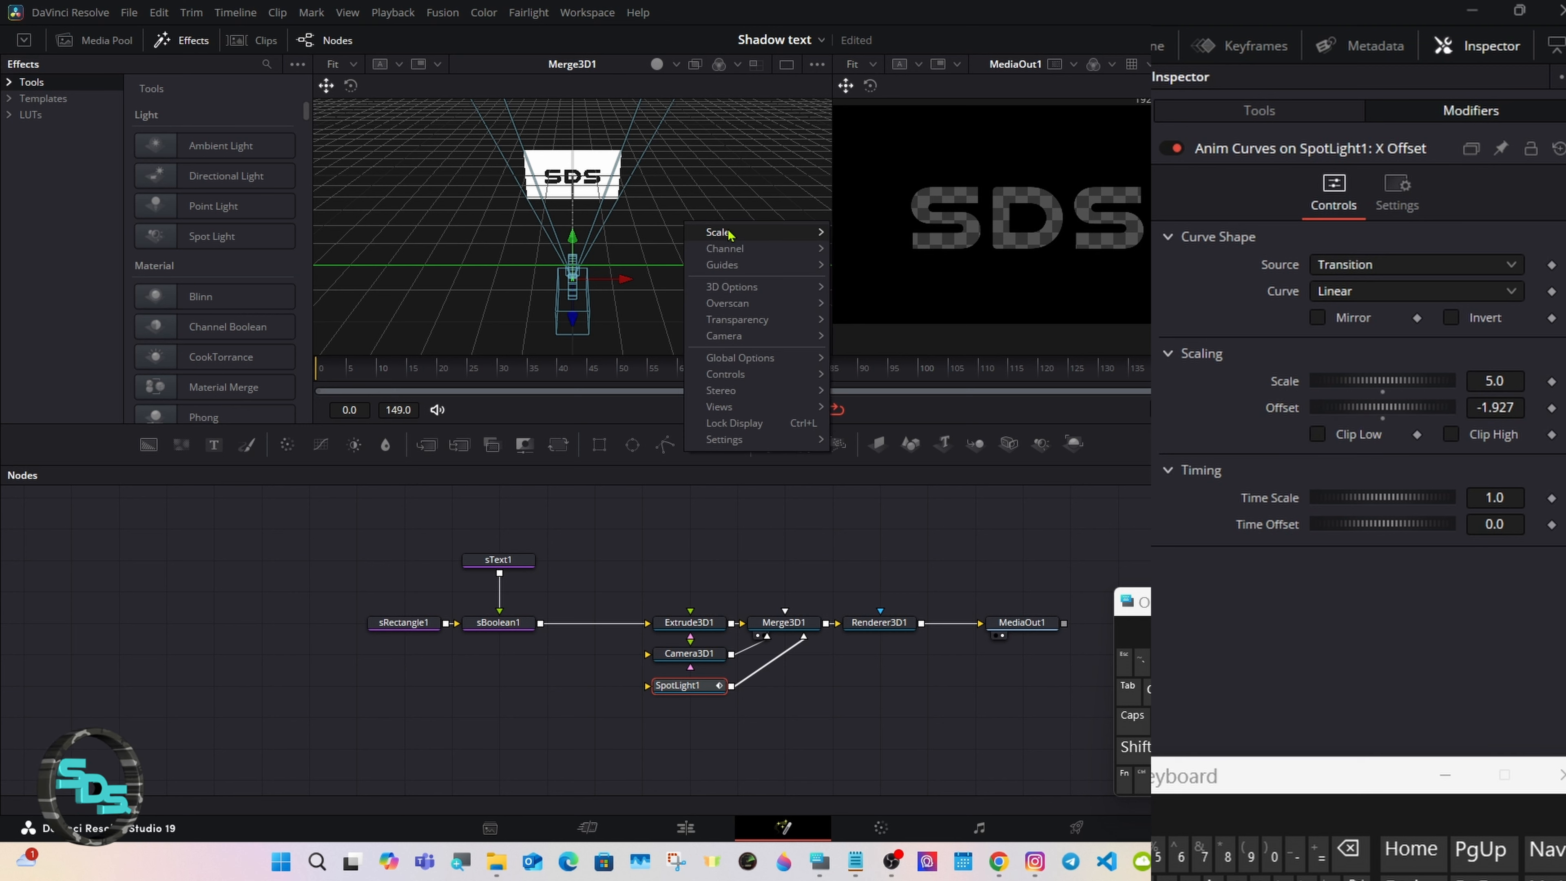
left_click(979, 260)
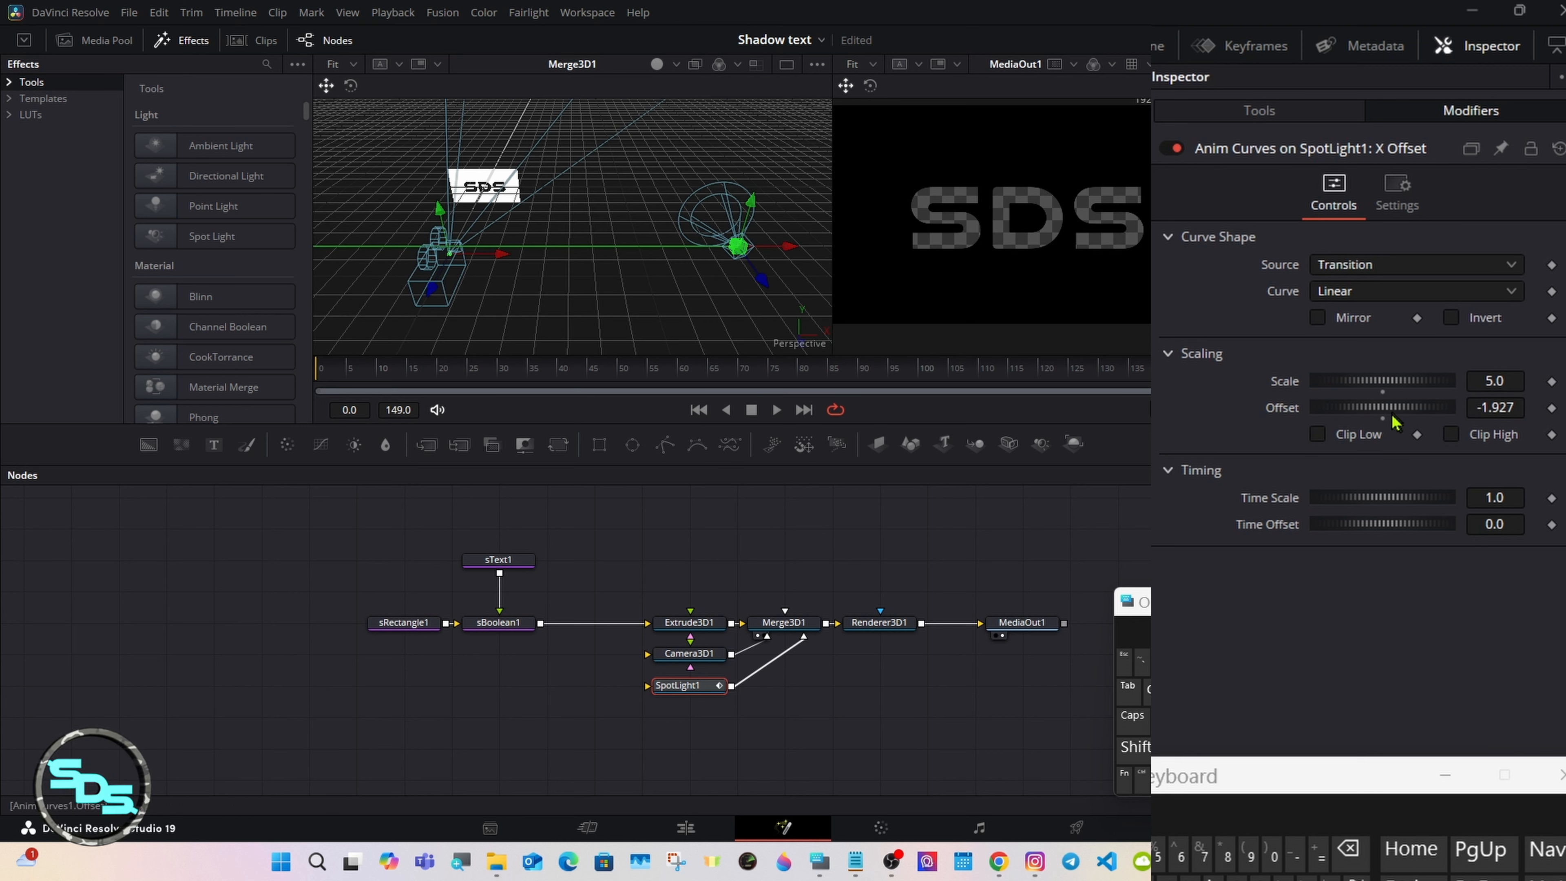
left_click_drag(1398, 413, 1369, 384)
Zoom out the Merge3D1 viewer and show it as a single viewer
right_click(764, 190)
mouse_move(802, 204)
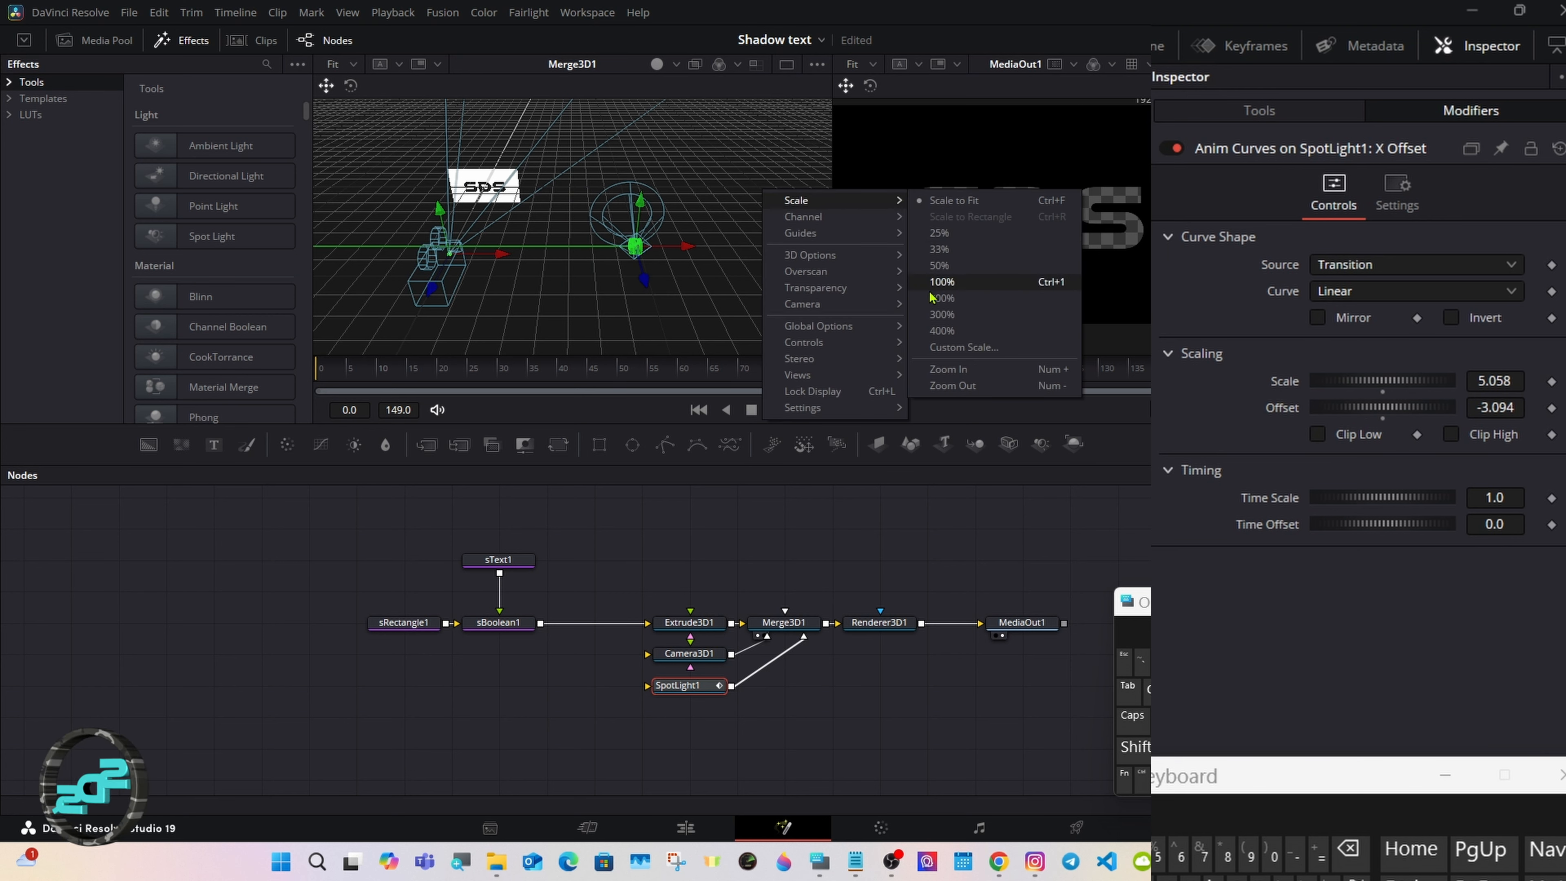
left_click(937, 387)
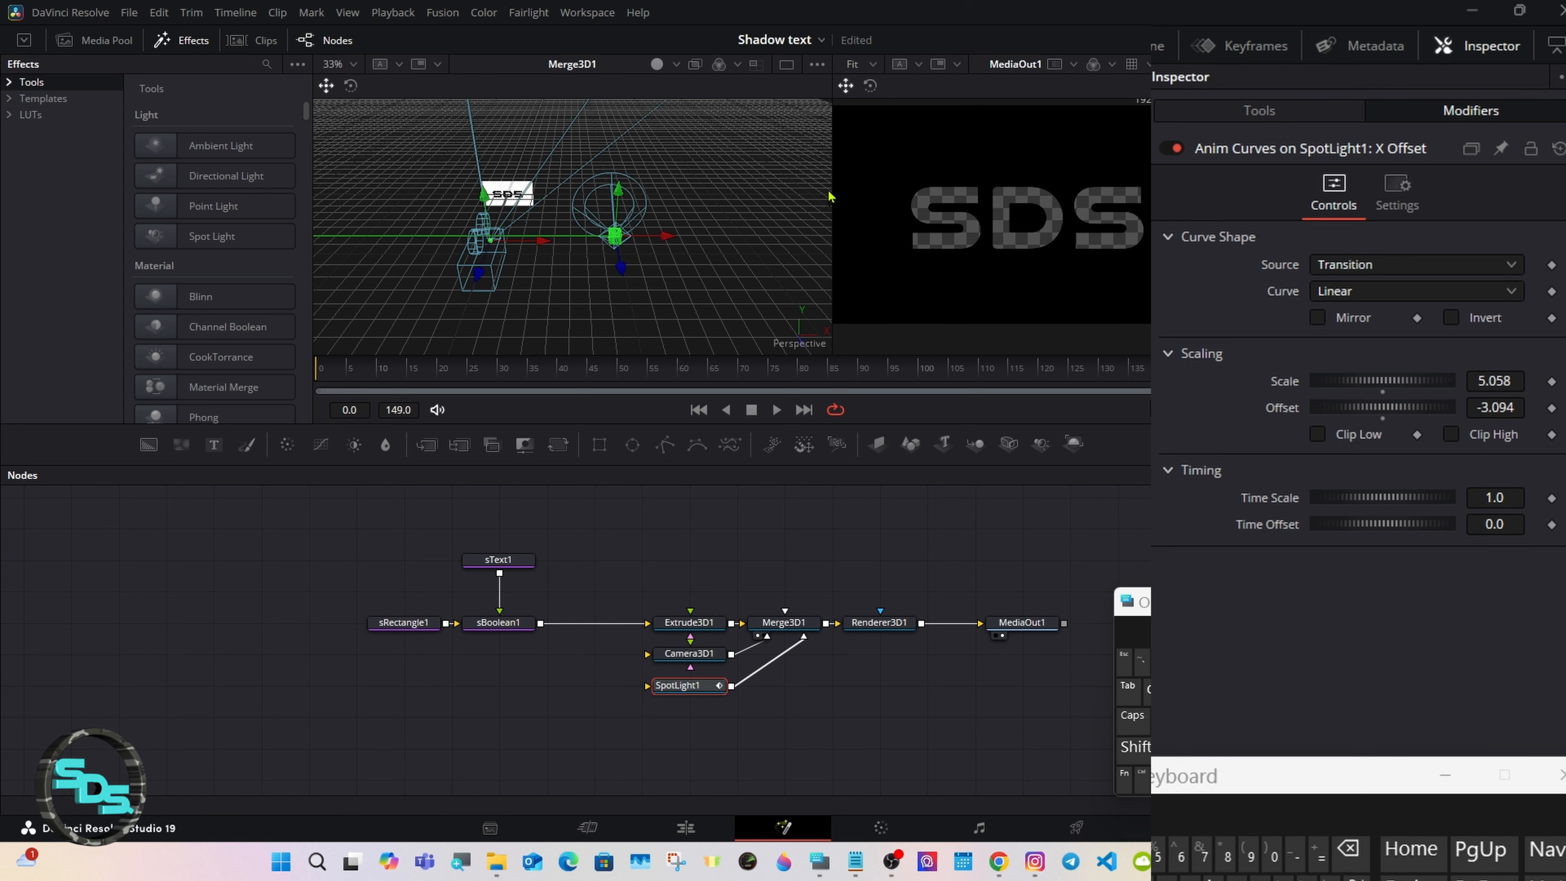
left_click(787, 63)
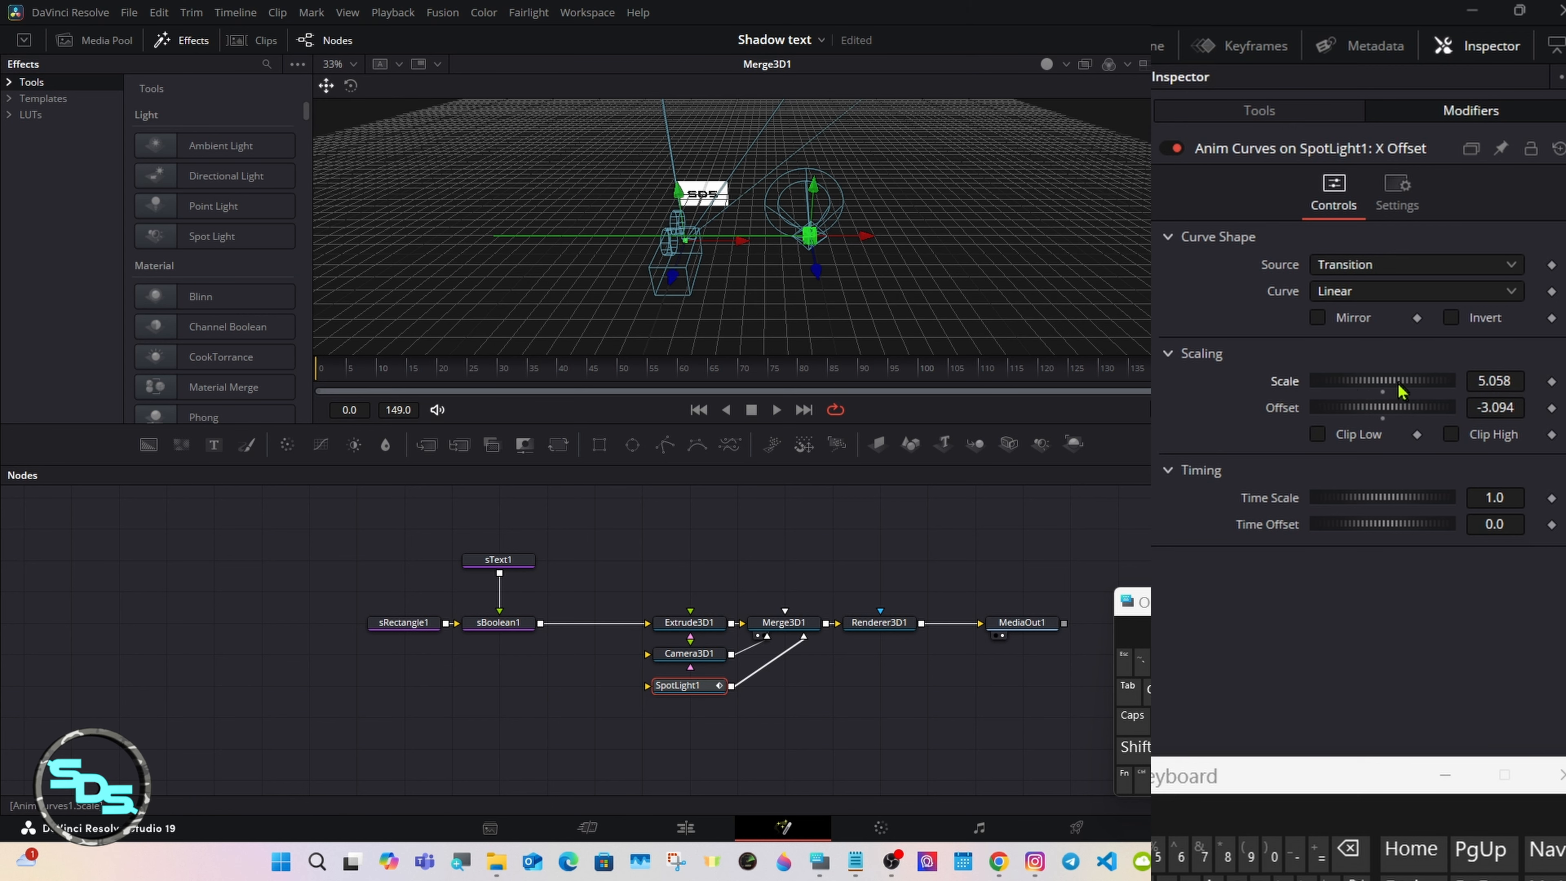
Set the Anim Curves offset to -2.5 and the scale to 5 for the X translation of SpotLight1
mouse_move(1400, 389)
left_mouse_down()
mouse_move(1395, 412)
mouse_move(1412, 412)
mouse_move(1406, 385)
left_mouse_up()
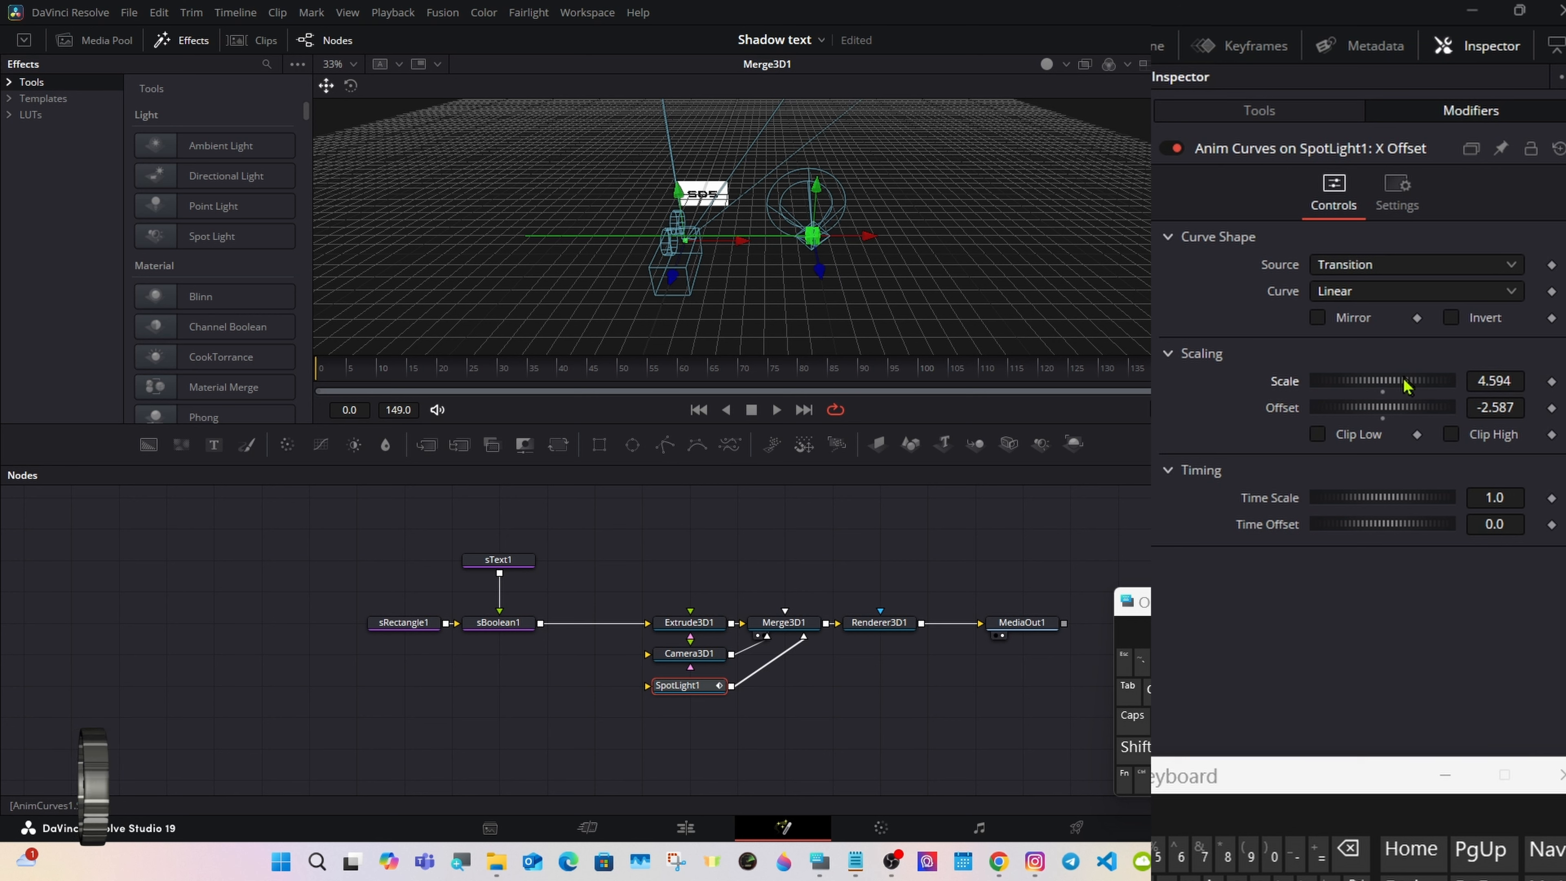
left_click(1519, 407)
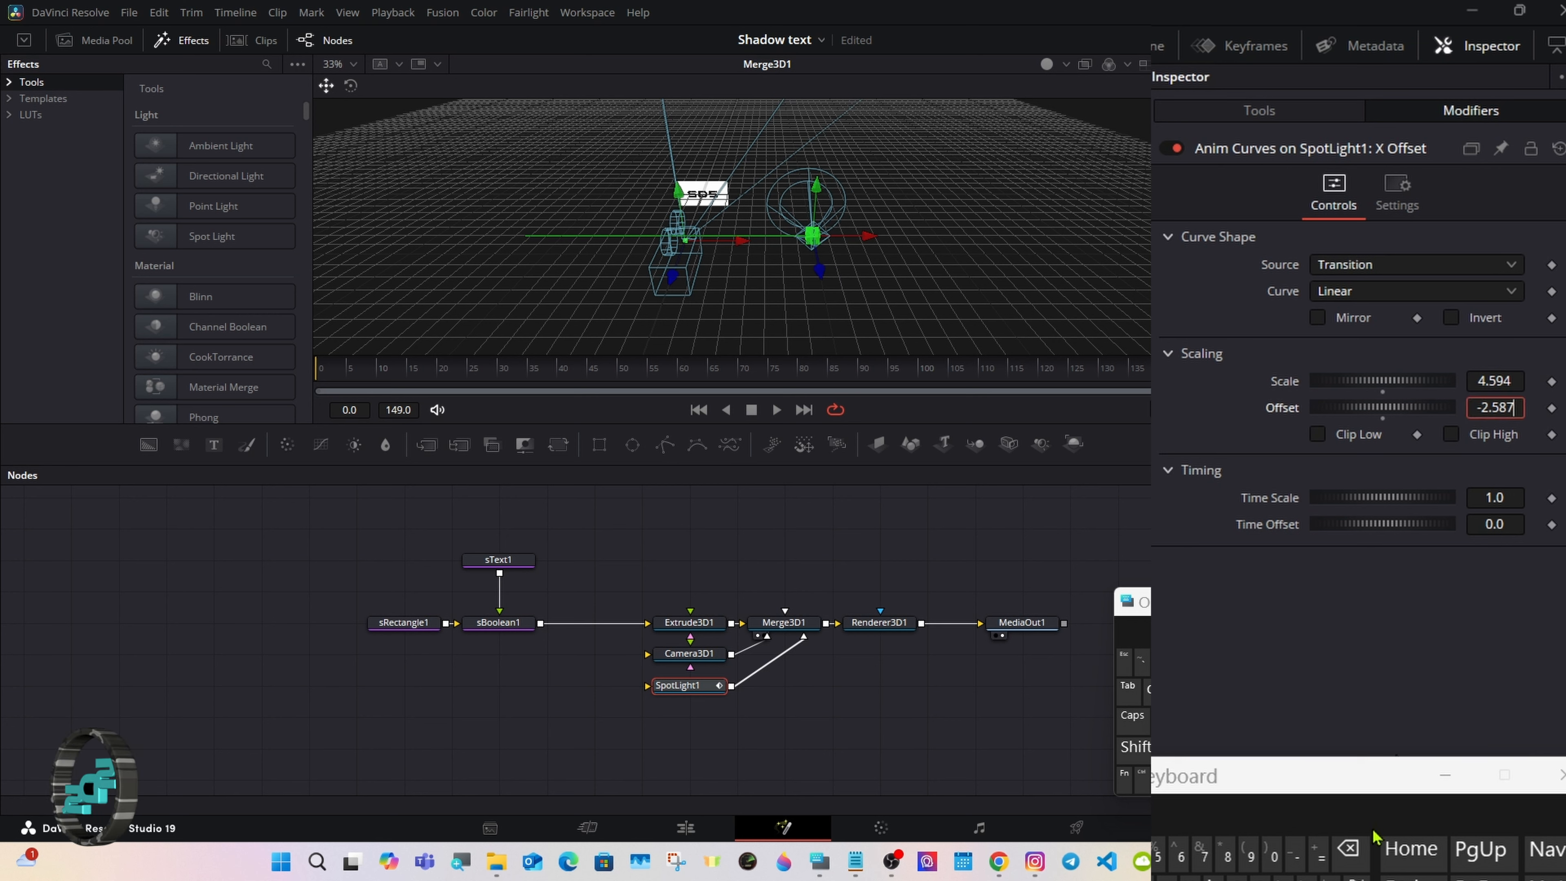
left_click(1352, 853)
left_click(1351, 852)
key("Tab")
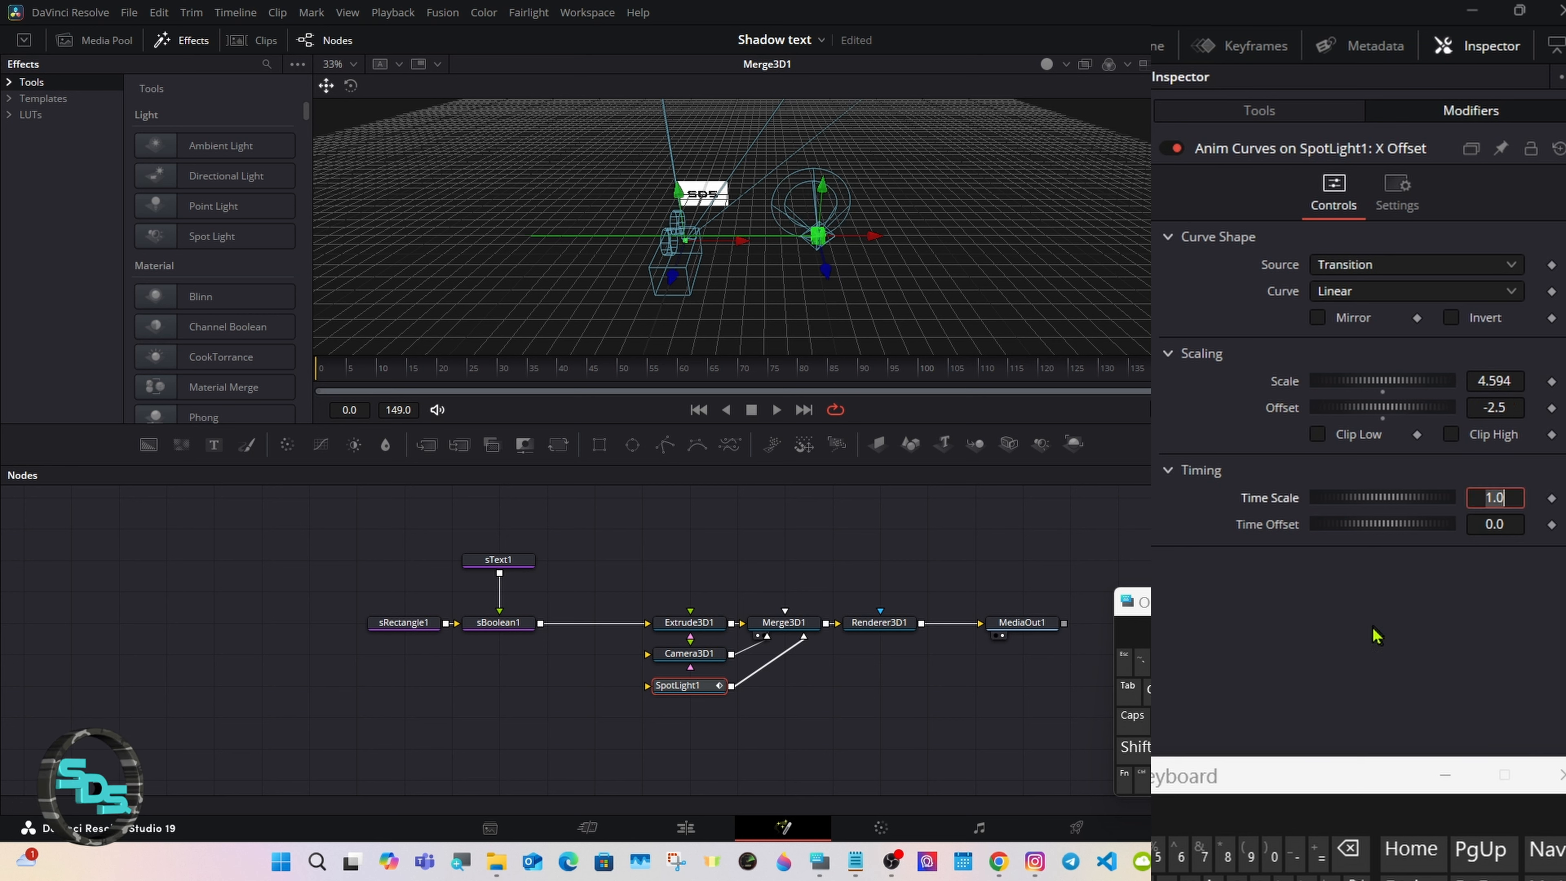
left_click(1506, 382)
left_click(1352, 853)
left_click(1352, 853)
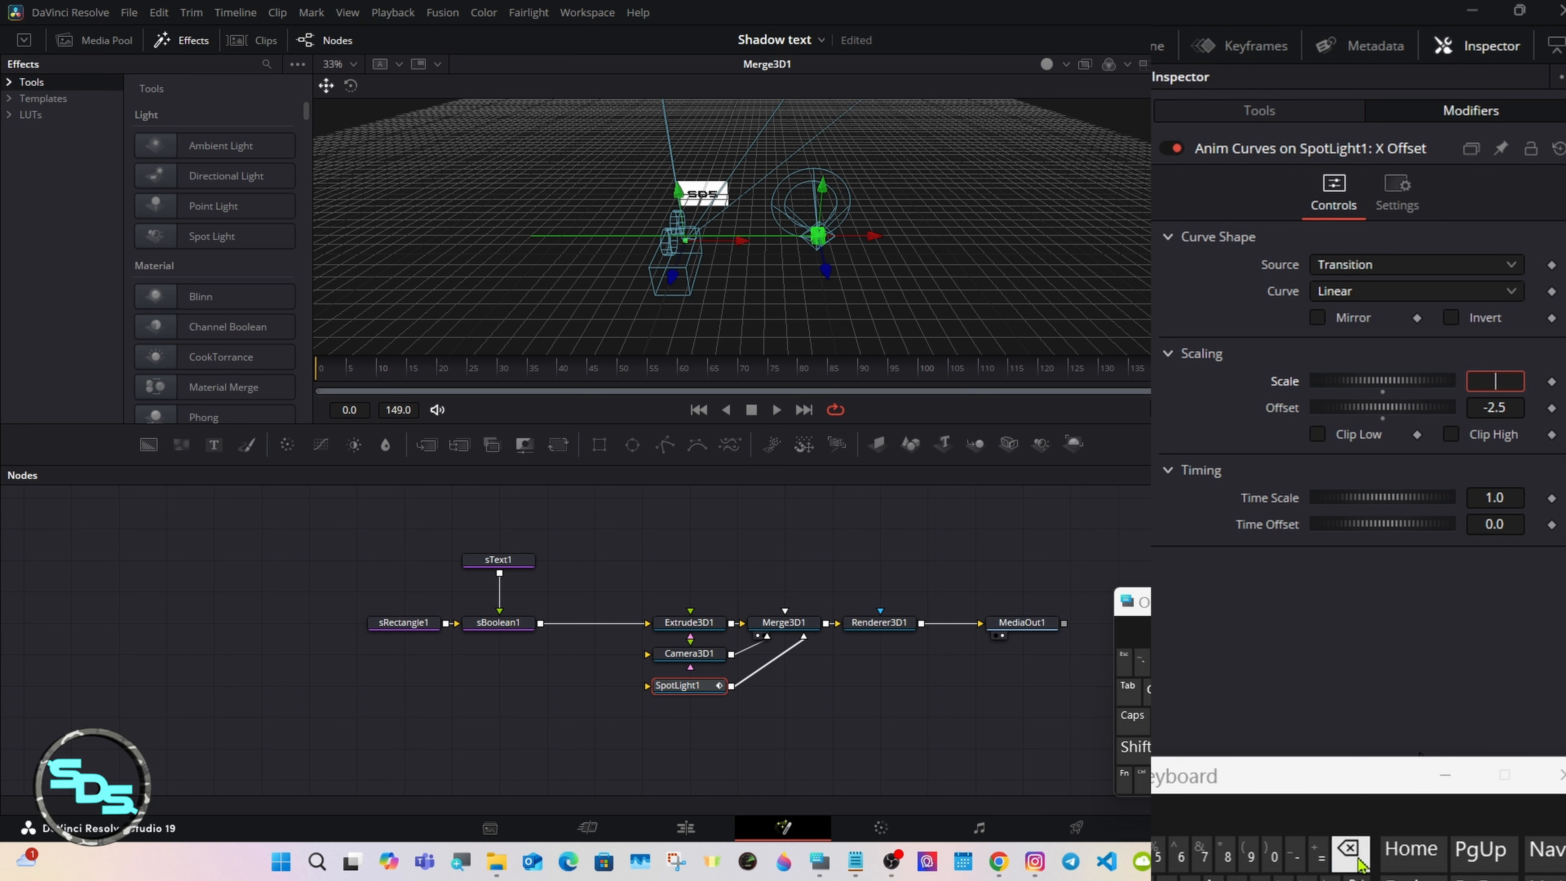
left_click(1154, 863)
key("Tab")
left_click(1218, 672)
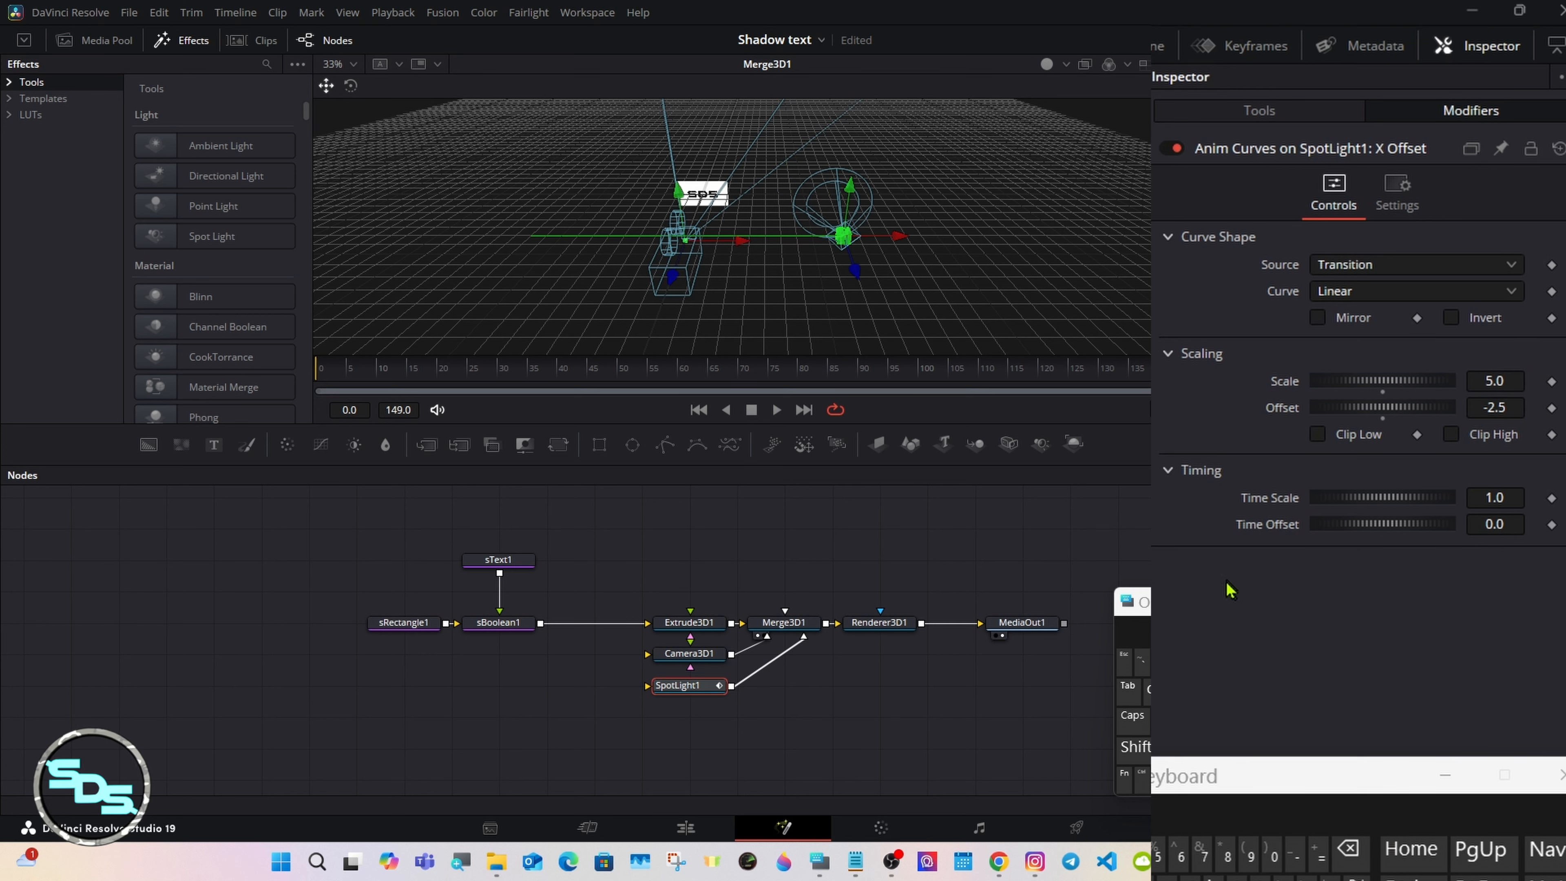
Scrub through the timeline and review the spot light's sweep with Merge3D1 and MediaOut1 side by side
left_click_drag(907, 376, 1229, 353)
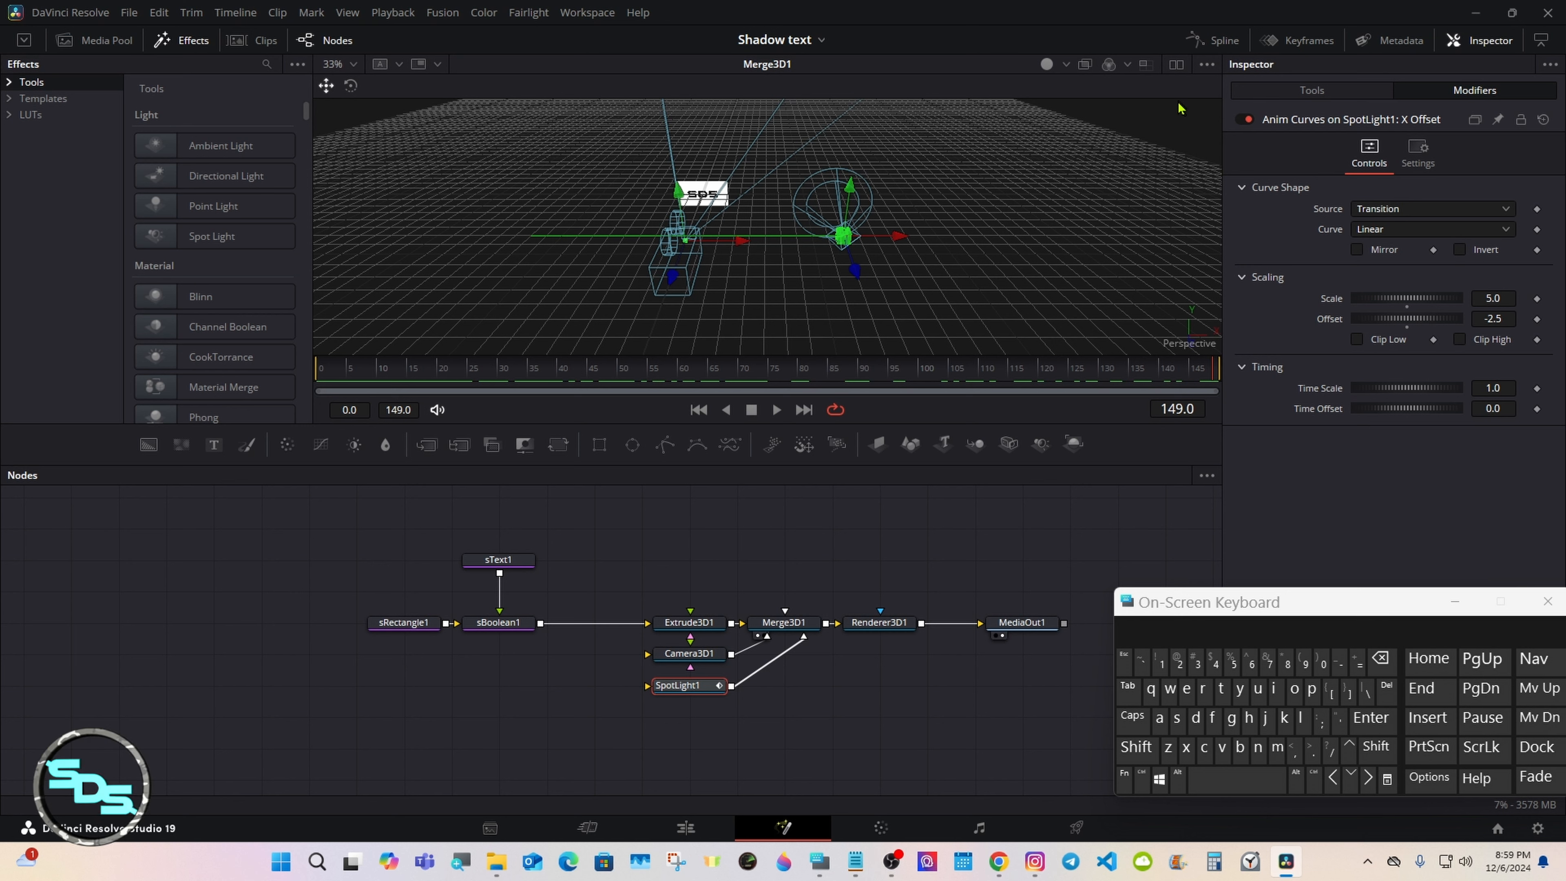
left_click(1176, 65)
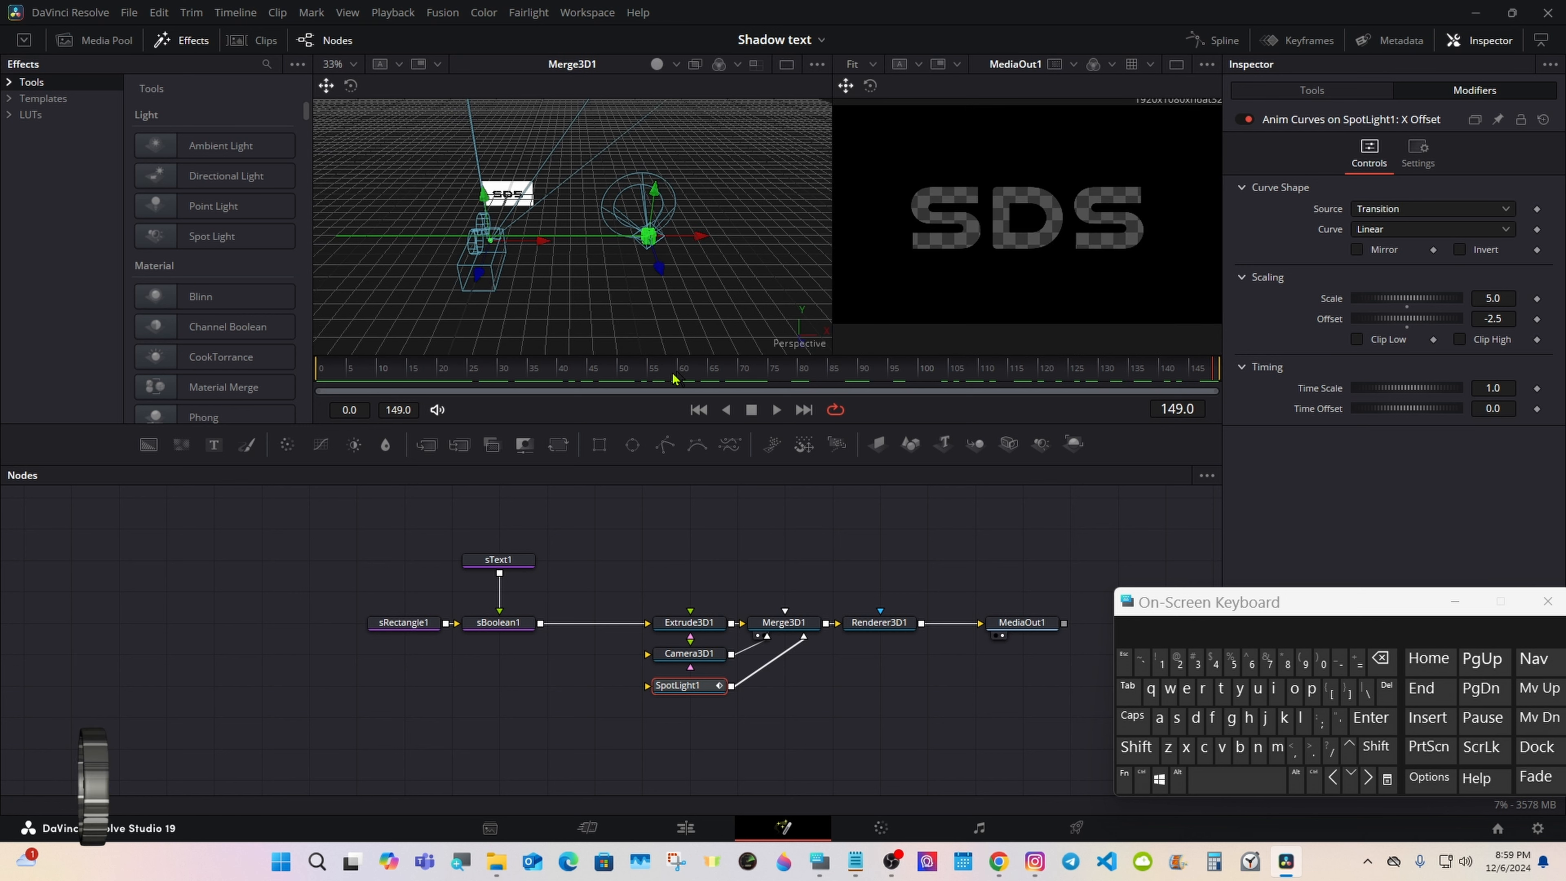
left_click_drag(673, 378, 1013, 348)
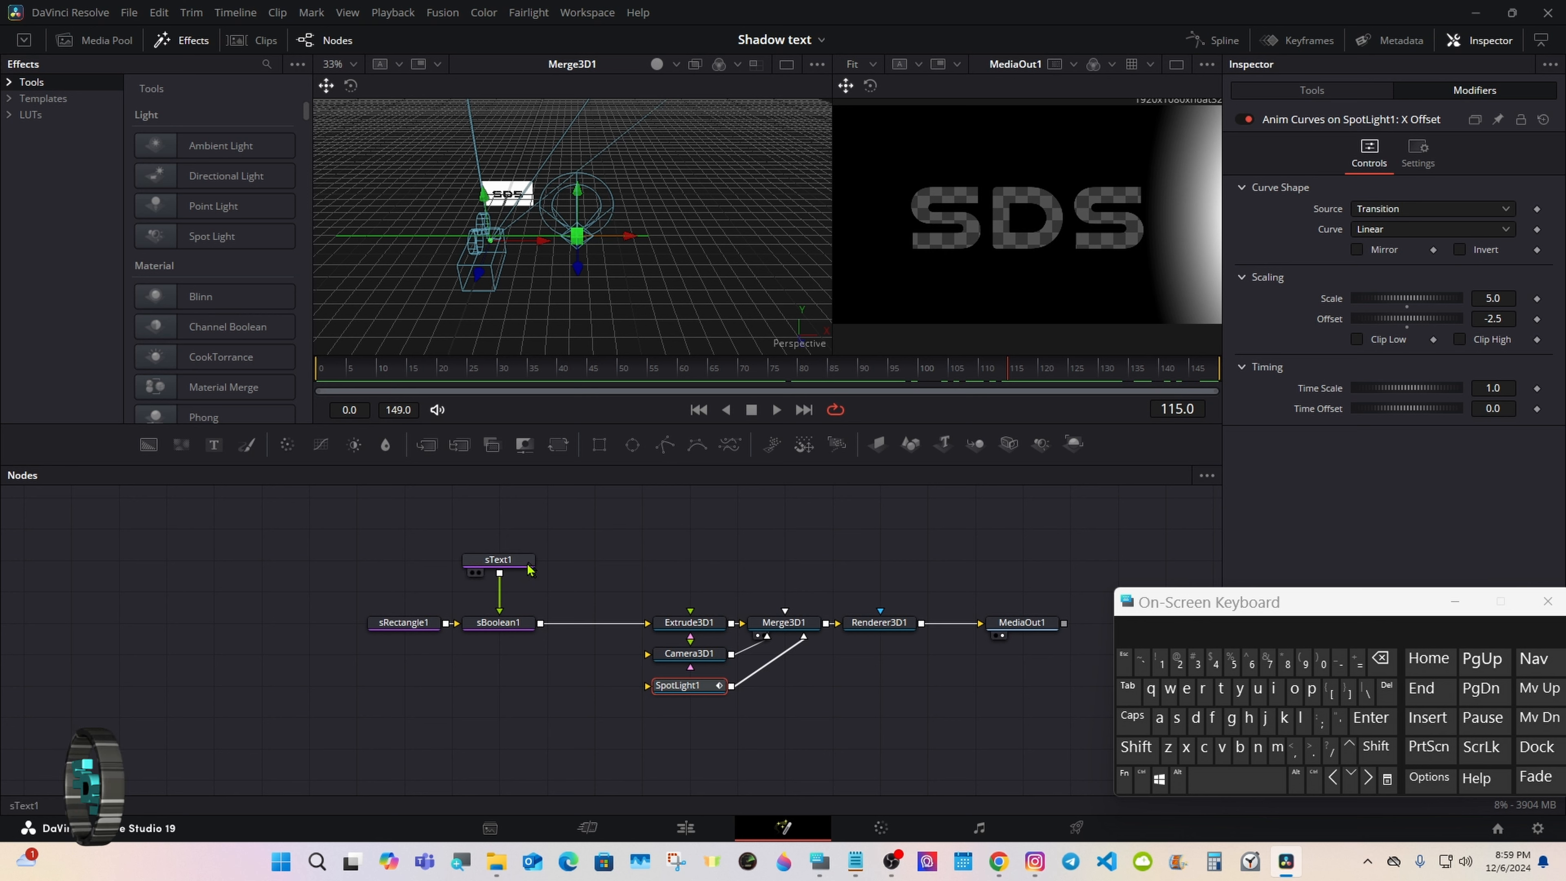
Set the Z translation of SpotLight1 to 1.5
left_click(498, 560)
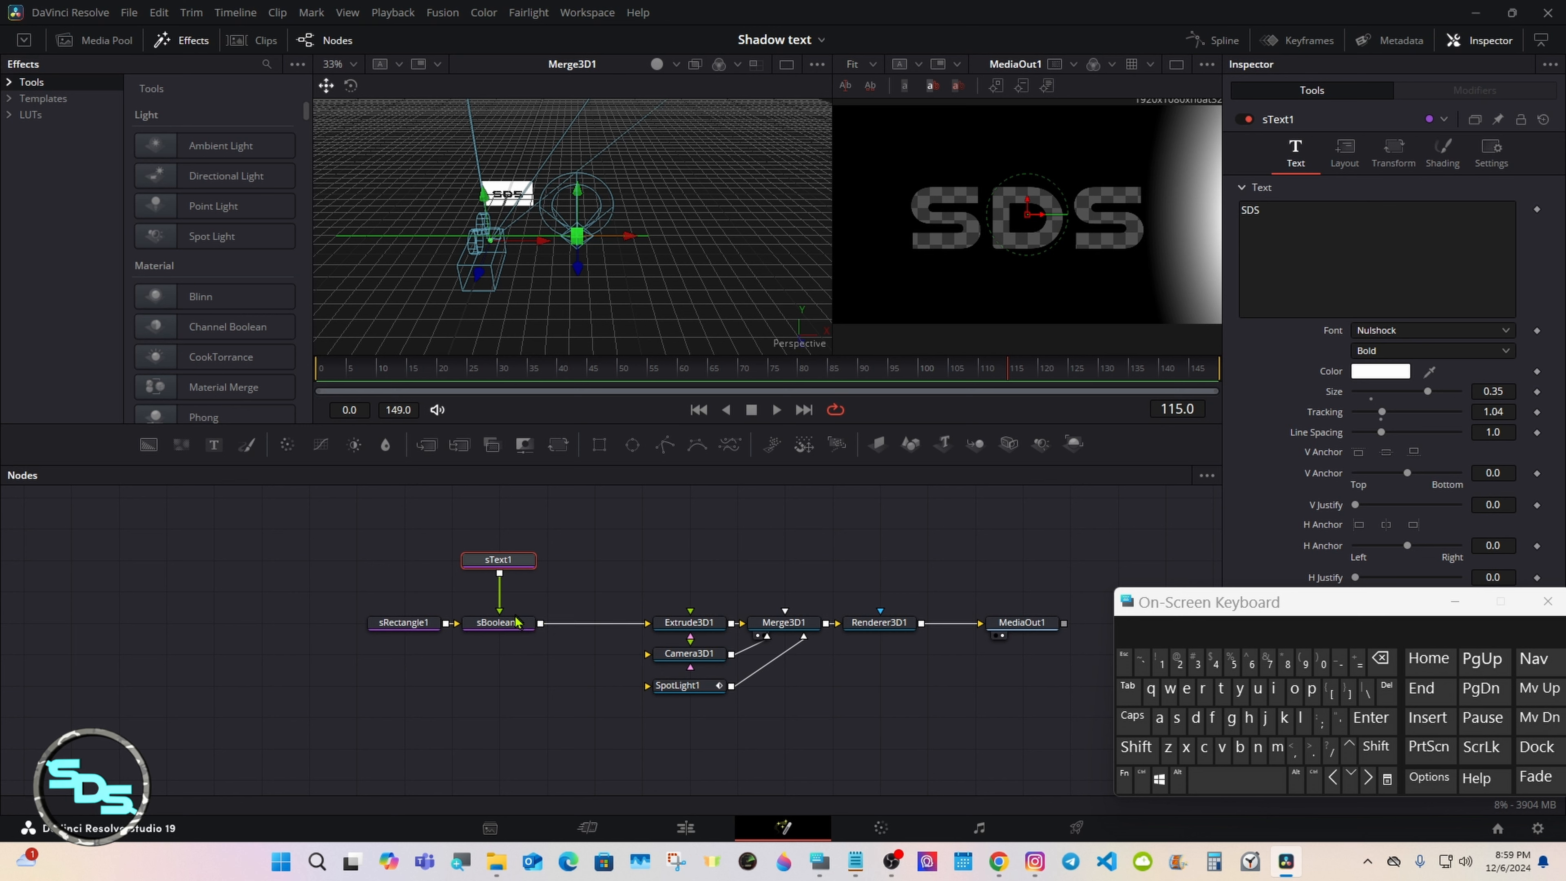
left_click(677, 687)
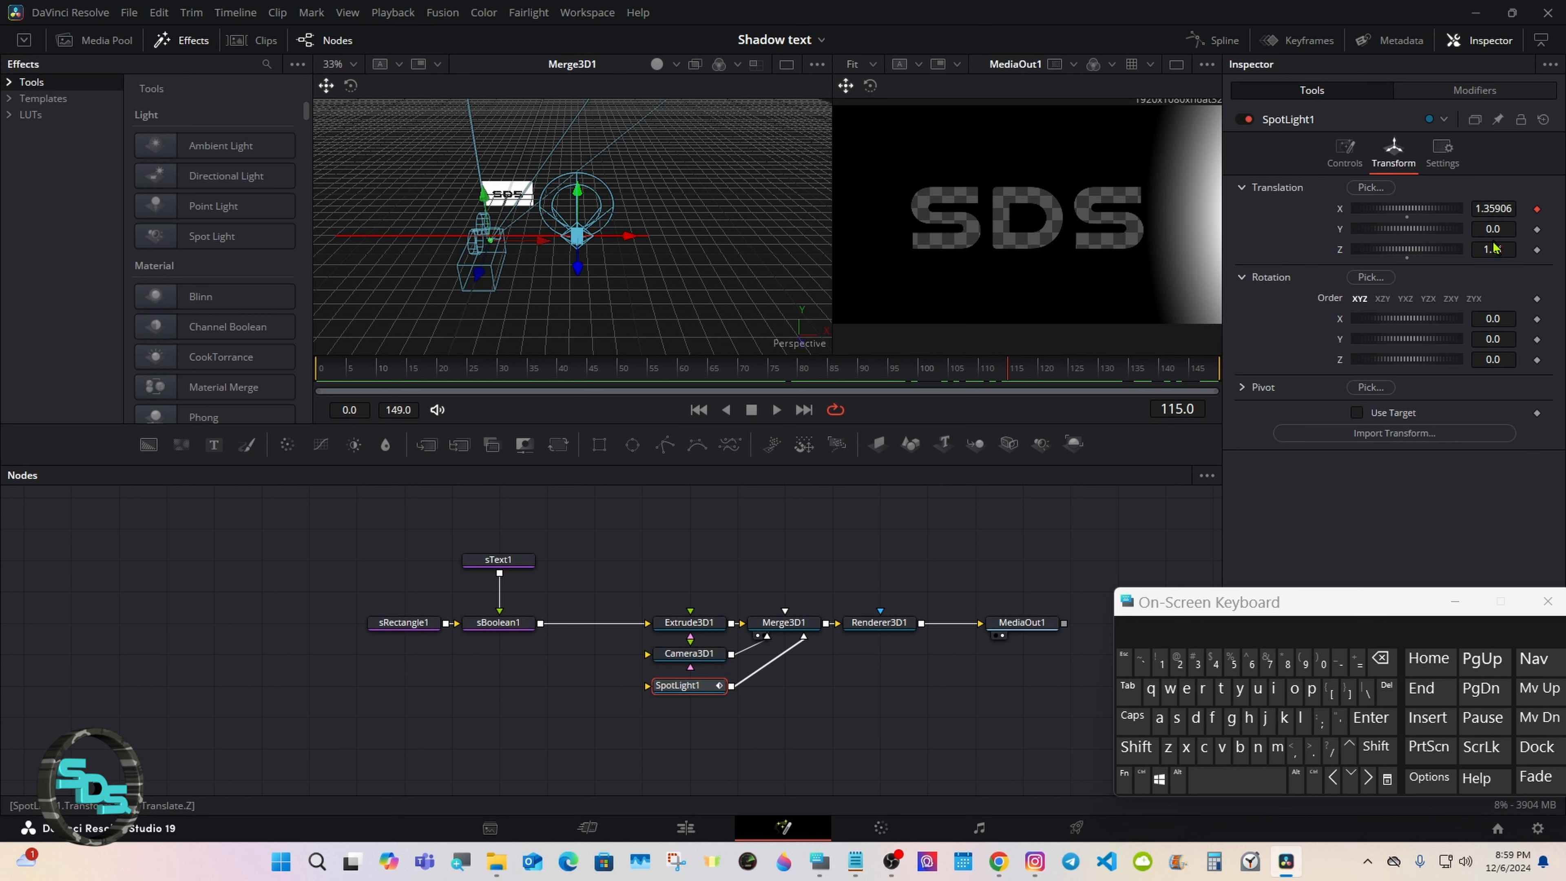
scroll(1498, 246, "down", 4)
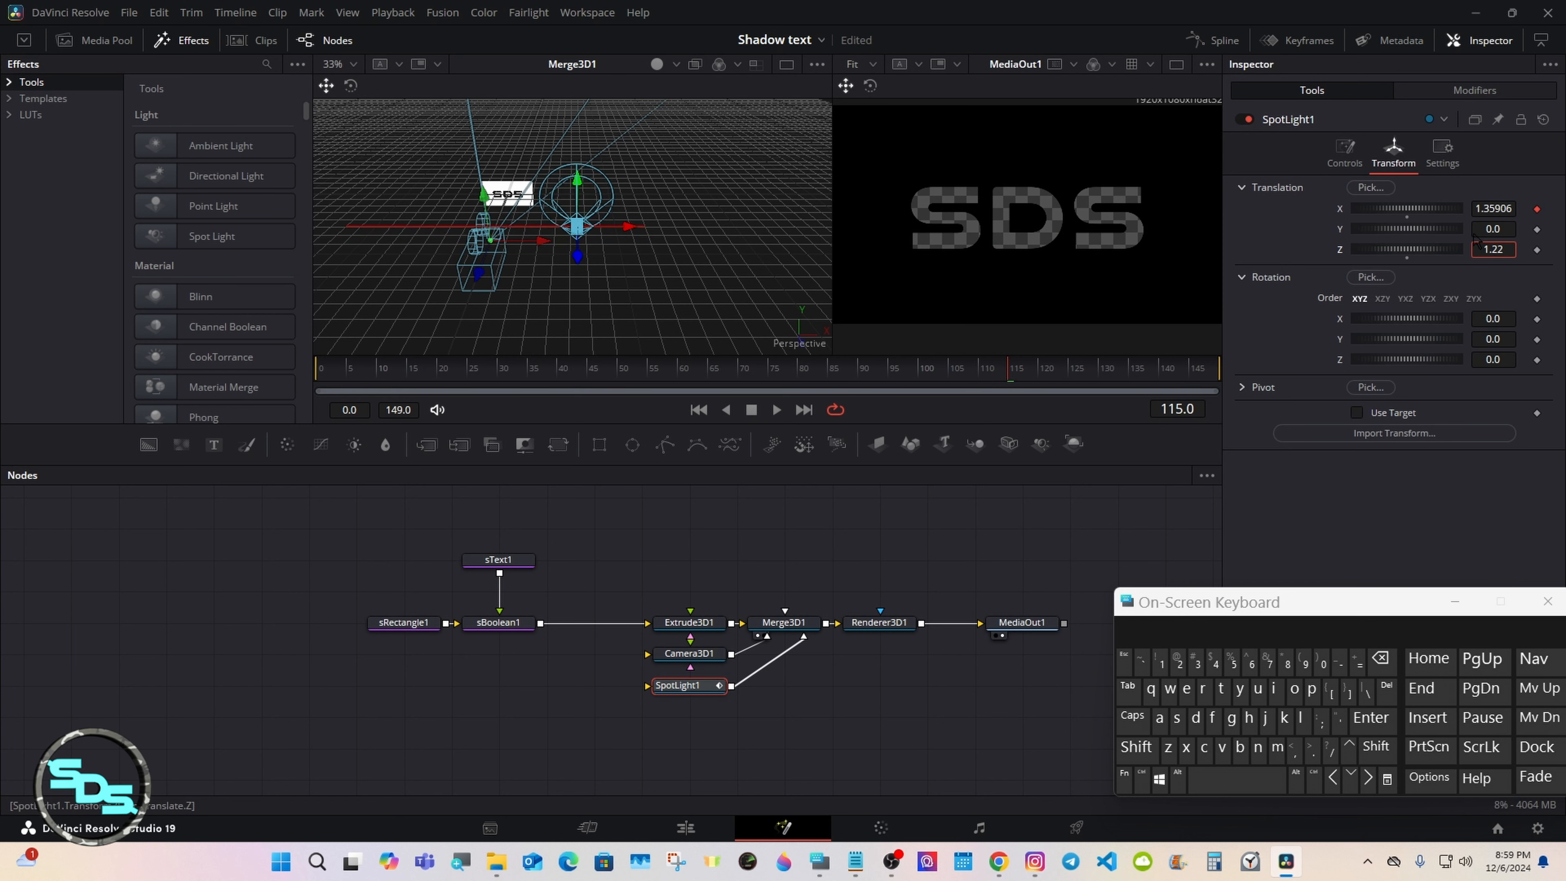
left_click(1504, 248)
left_click(1380, 658)
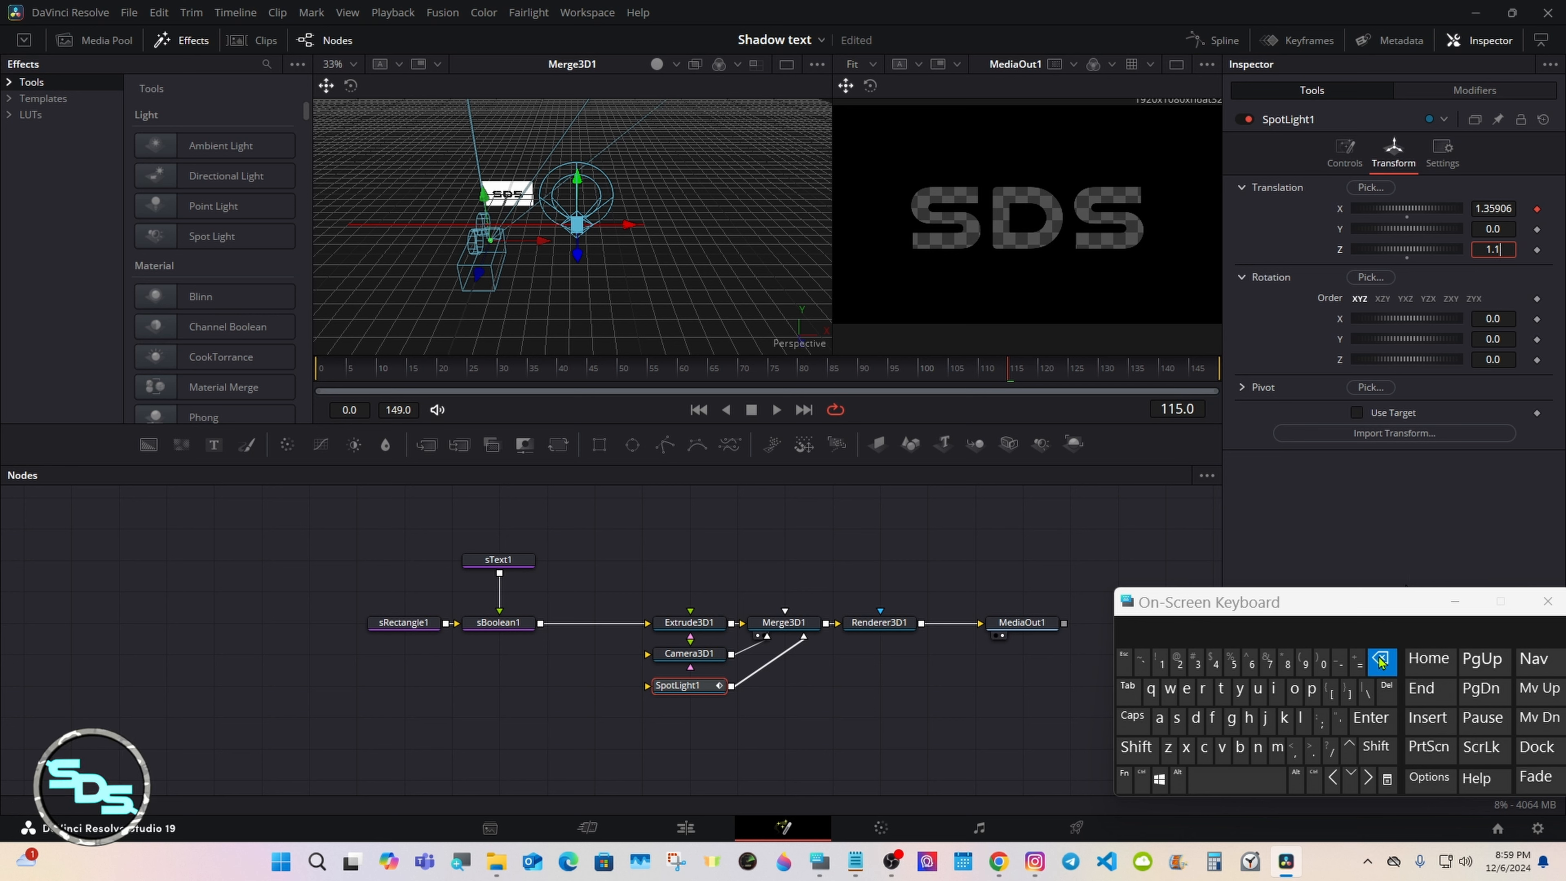
left_click(1380, 658)
left_click(1234, 662)
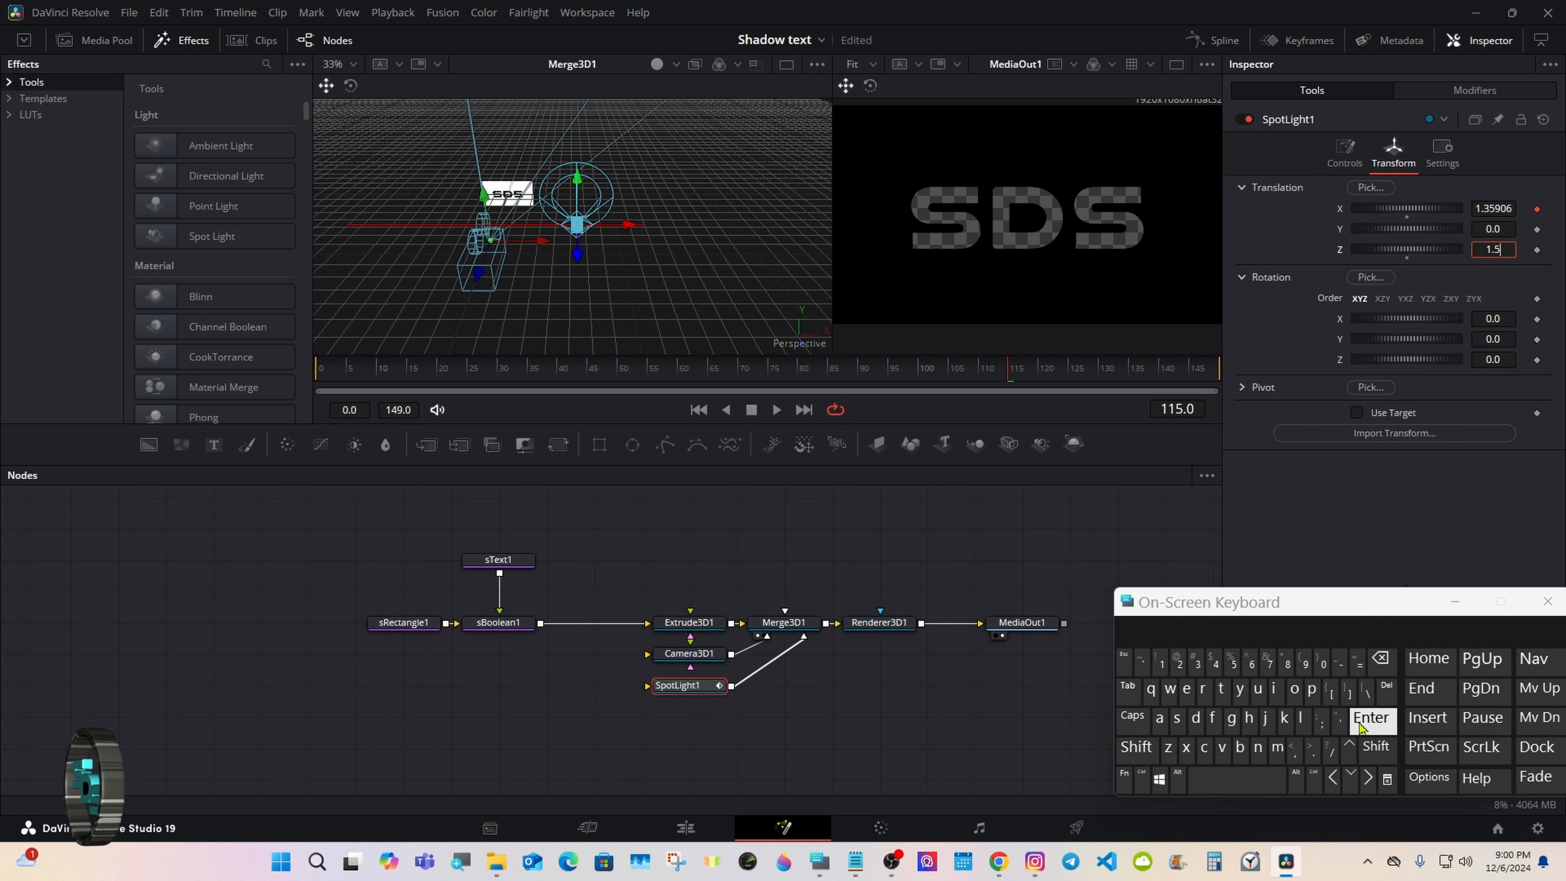
left_click(1371, 718)
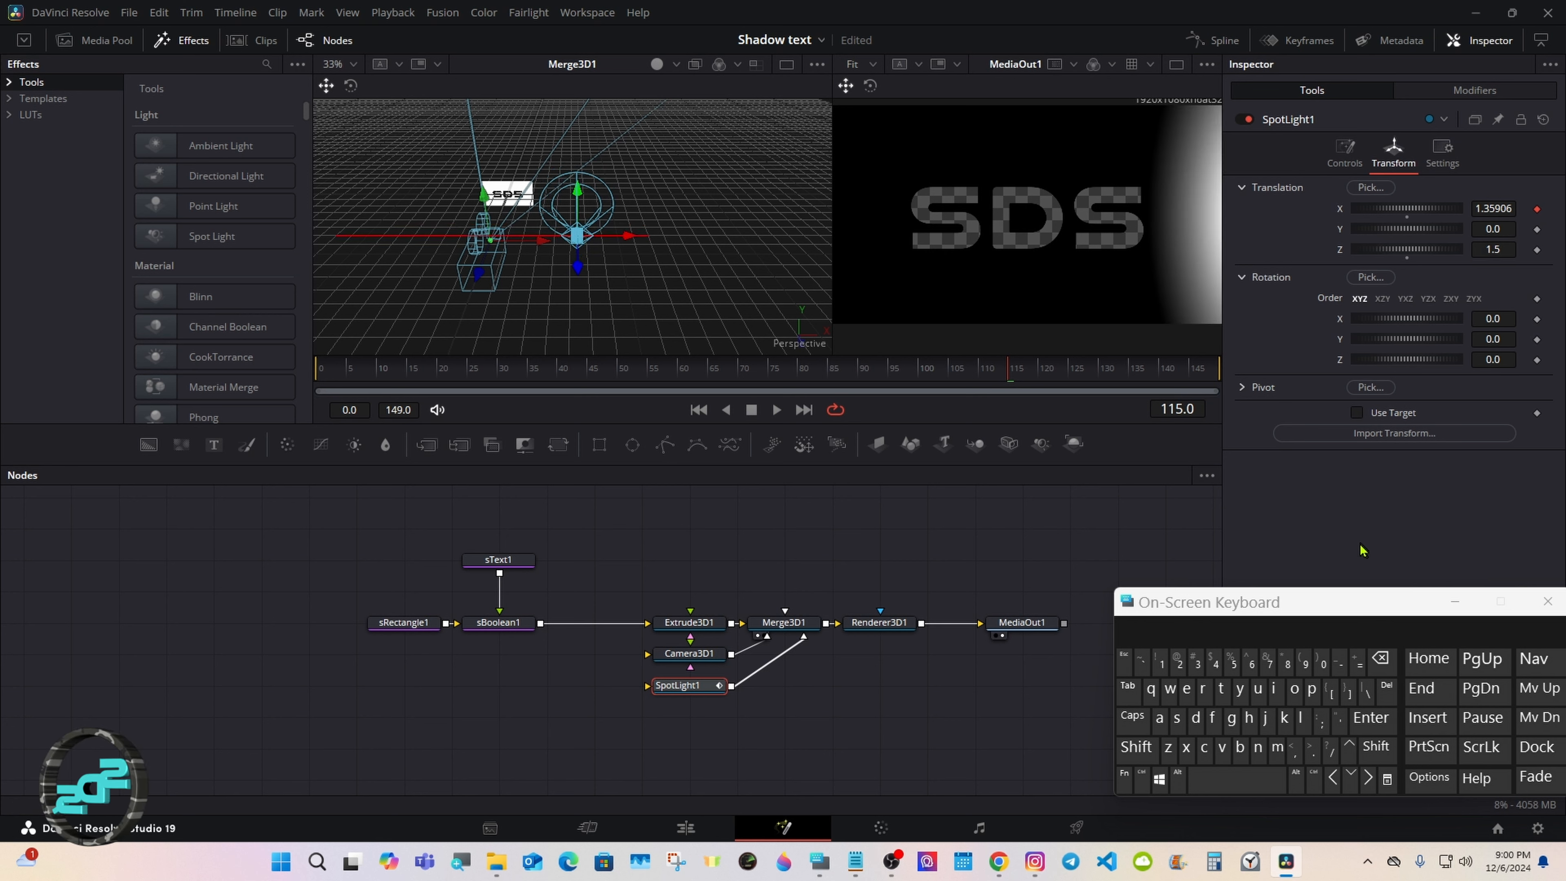
Go to frame 60 and examine the spot light, camera and text plane from the side in Merge3D1
left_click(680, 356)
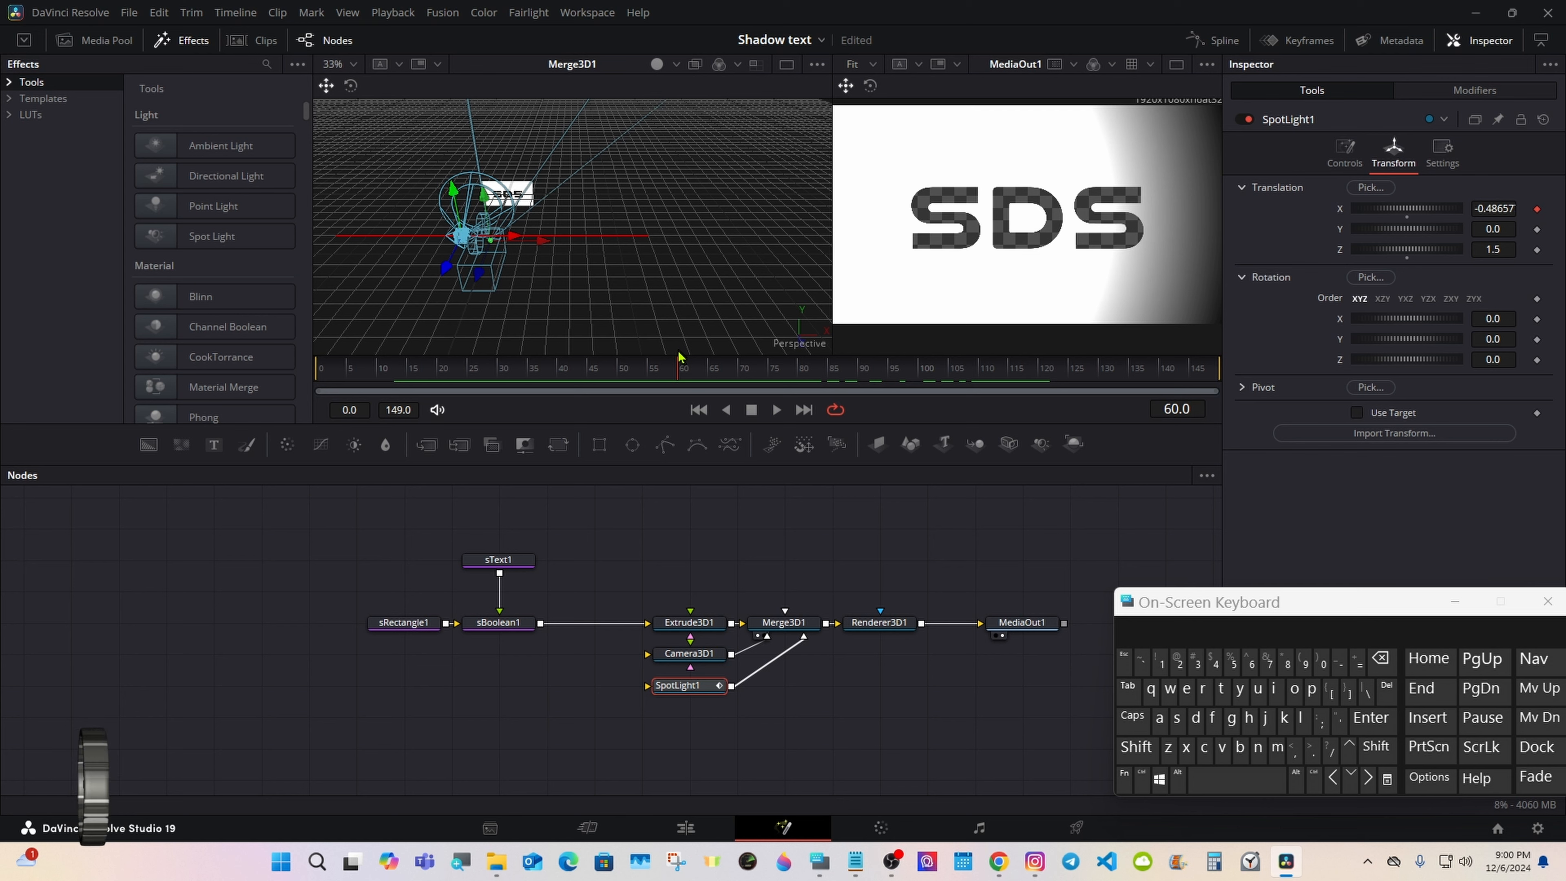
left_click(1134, 749)
left_click_drag(522, 322, 1021, 492)
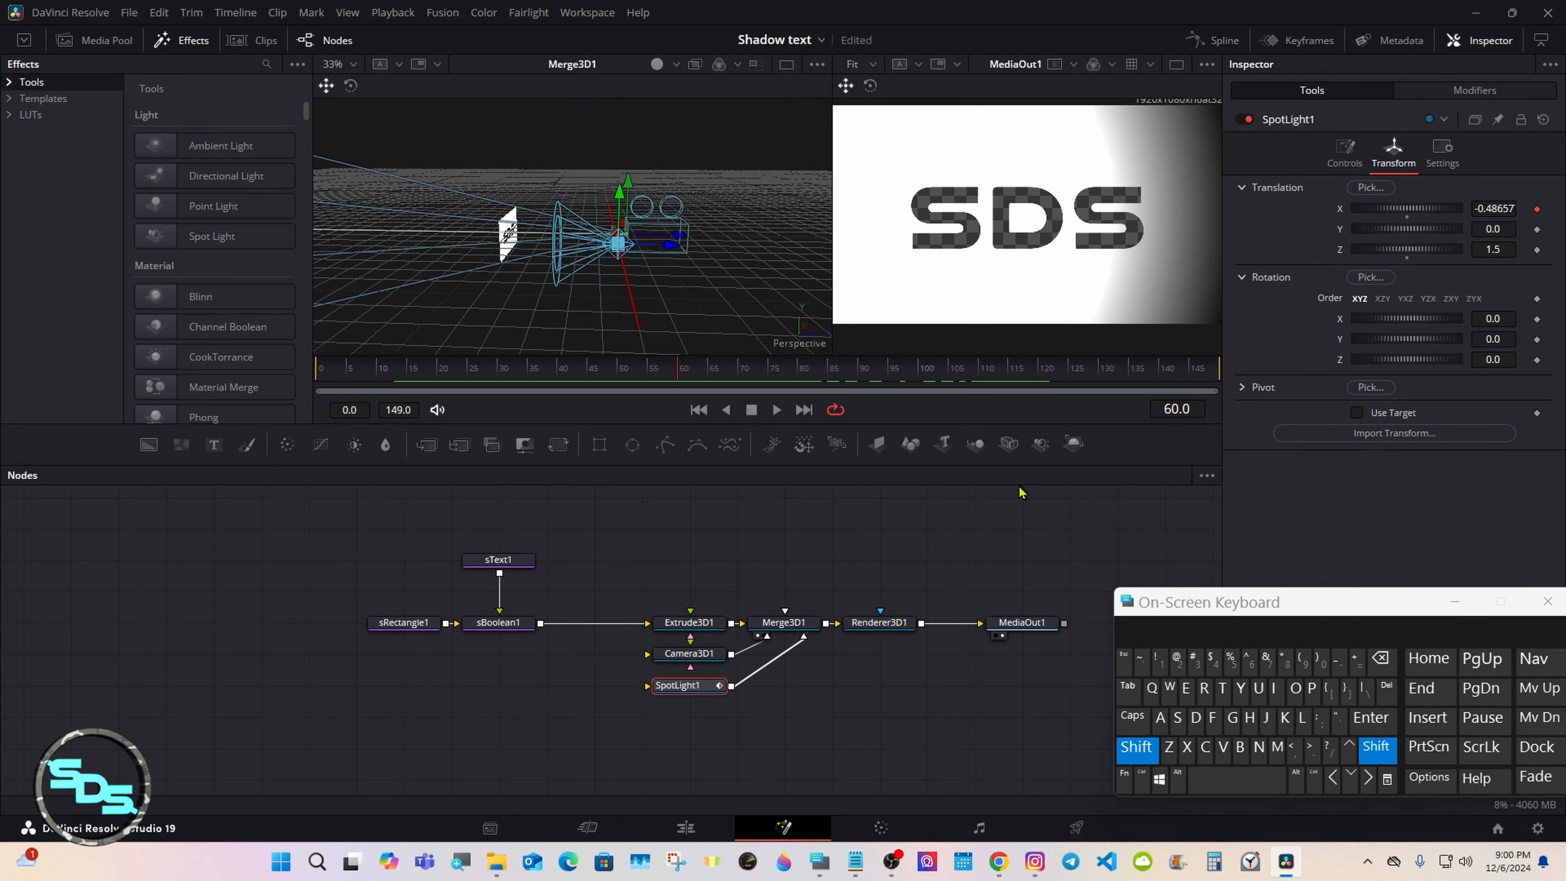
left_click(1129, 749)
Widen the cone angle of SpotLight1 to about 60.94 and scrub back to around frame 10 to check the light
left_click(517, 561)
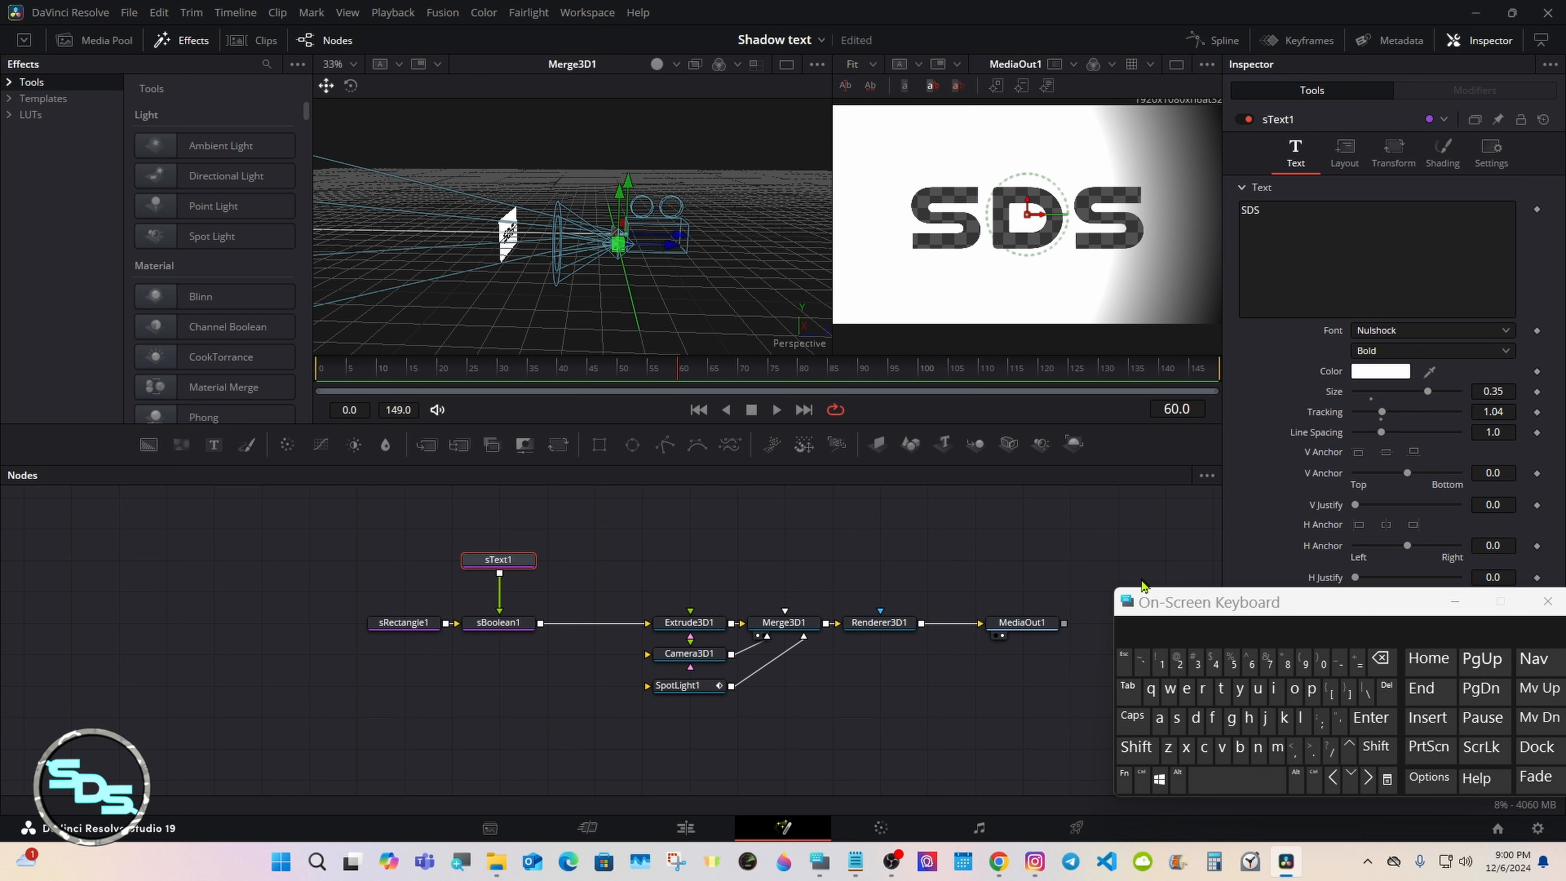
left_click_drag(1183, 604, 797, 619)
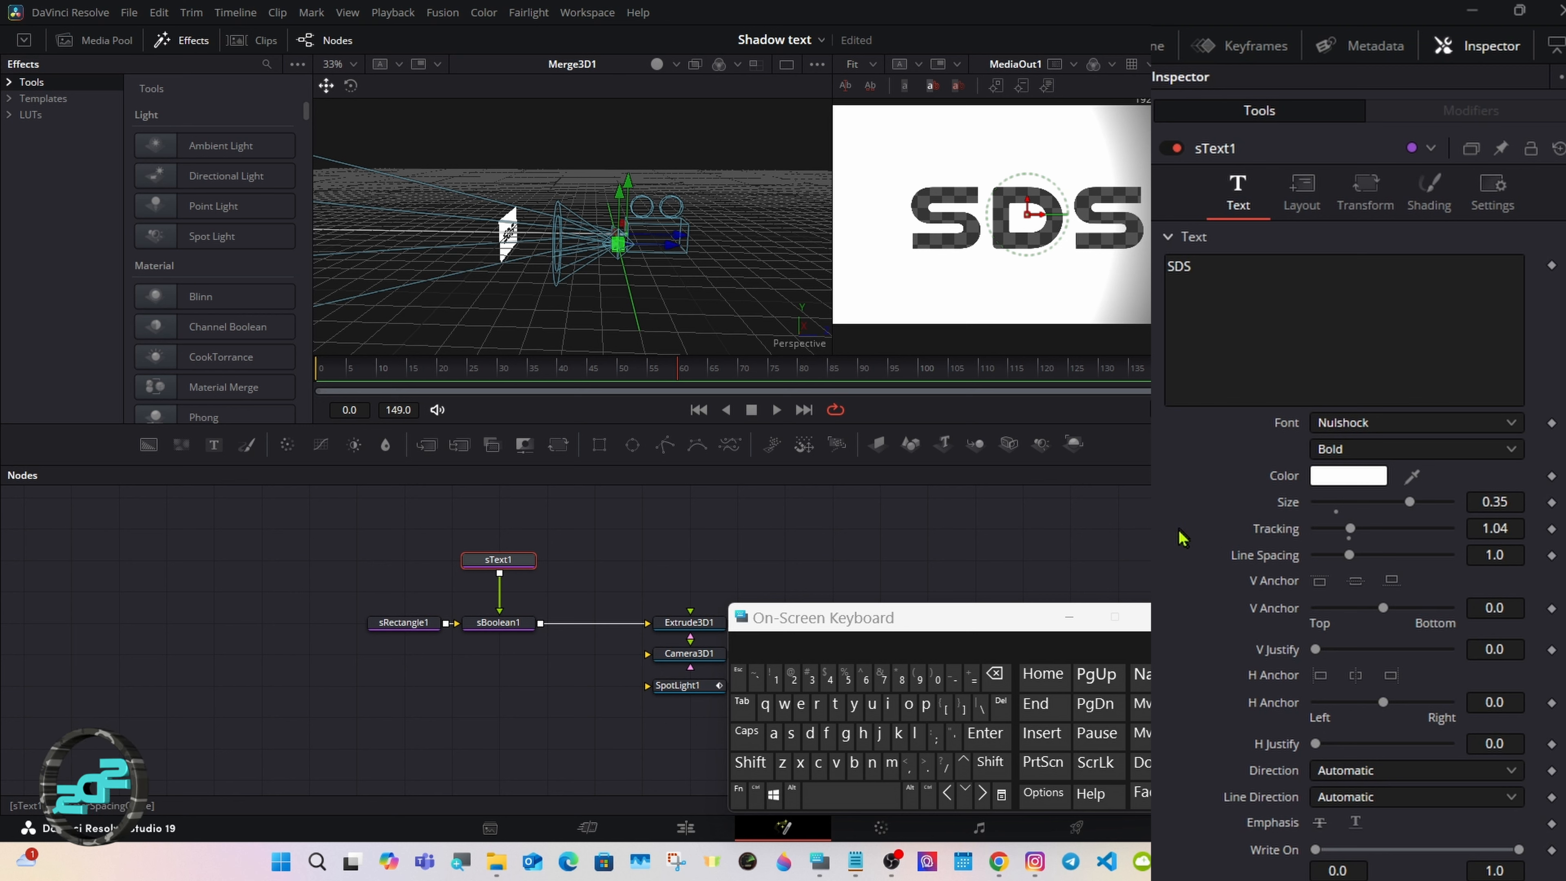
left_click(675, 686)
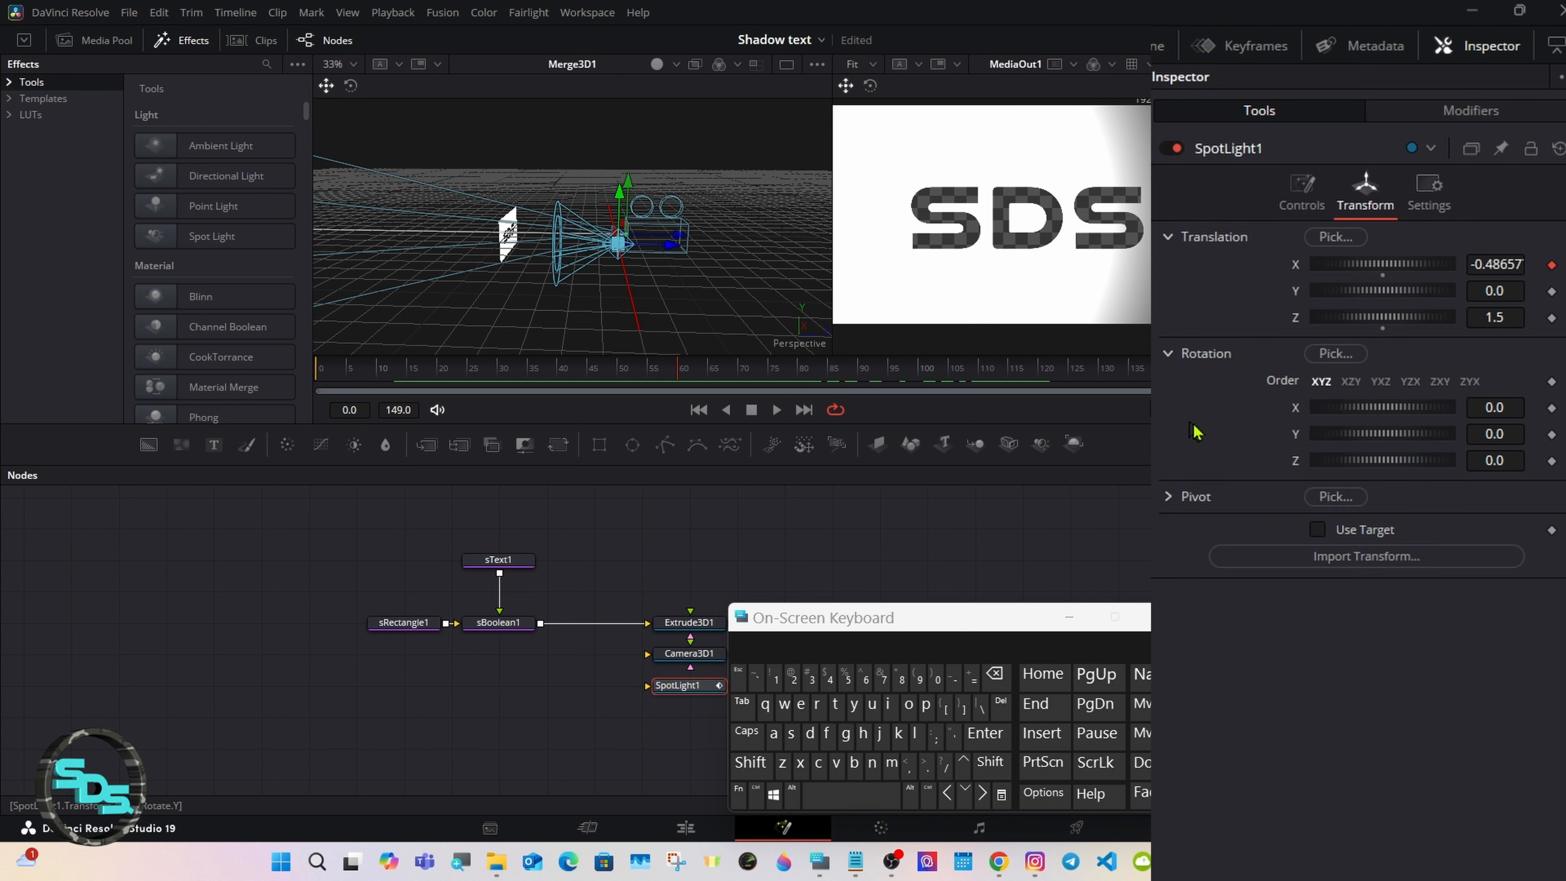
left_click(1303, 198)
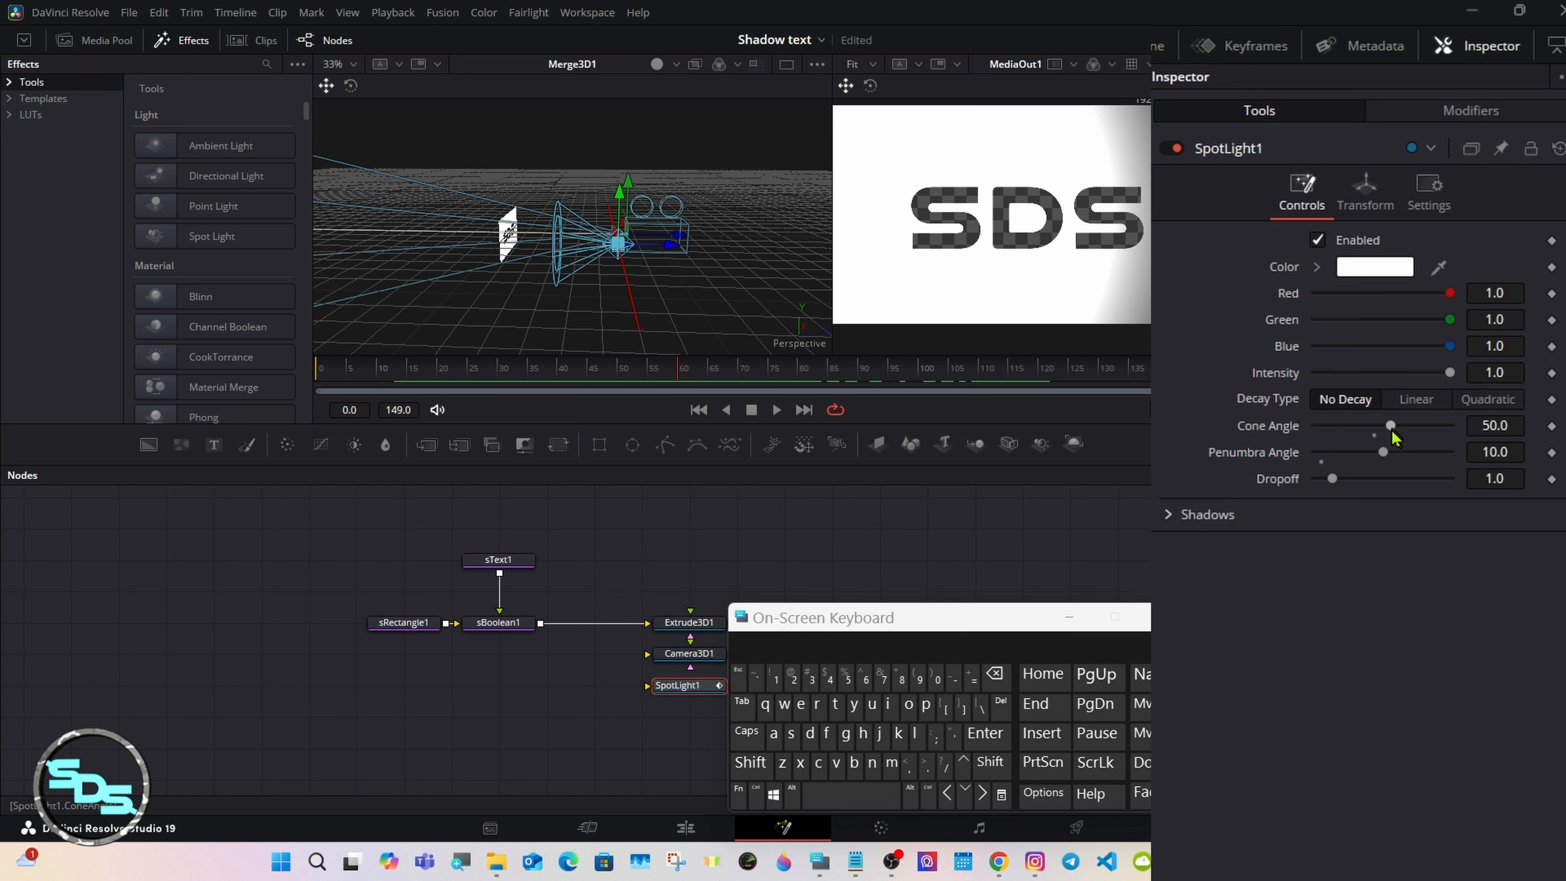
left_click_drag(1399, 439, 1415, 432)
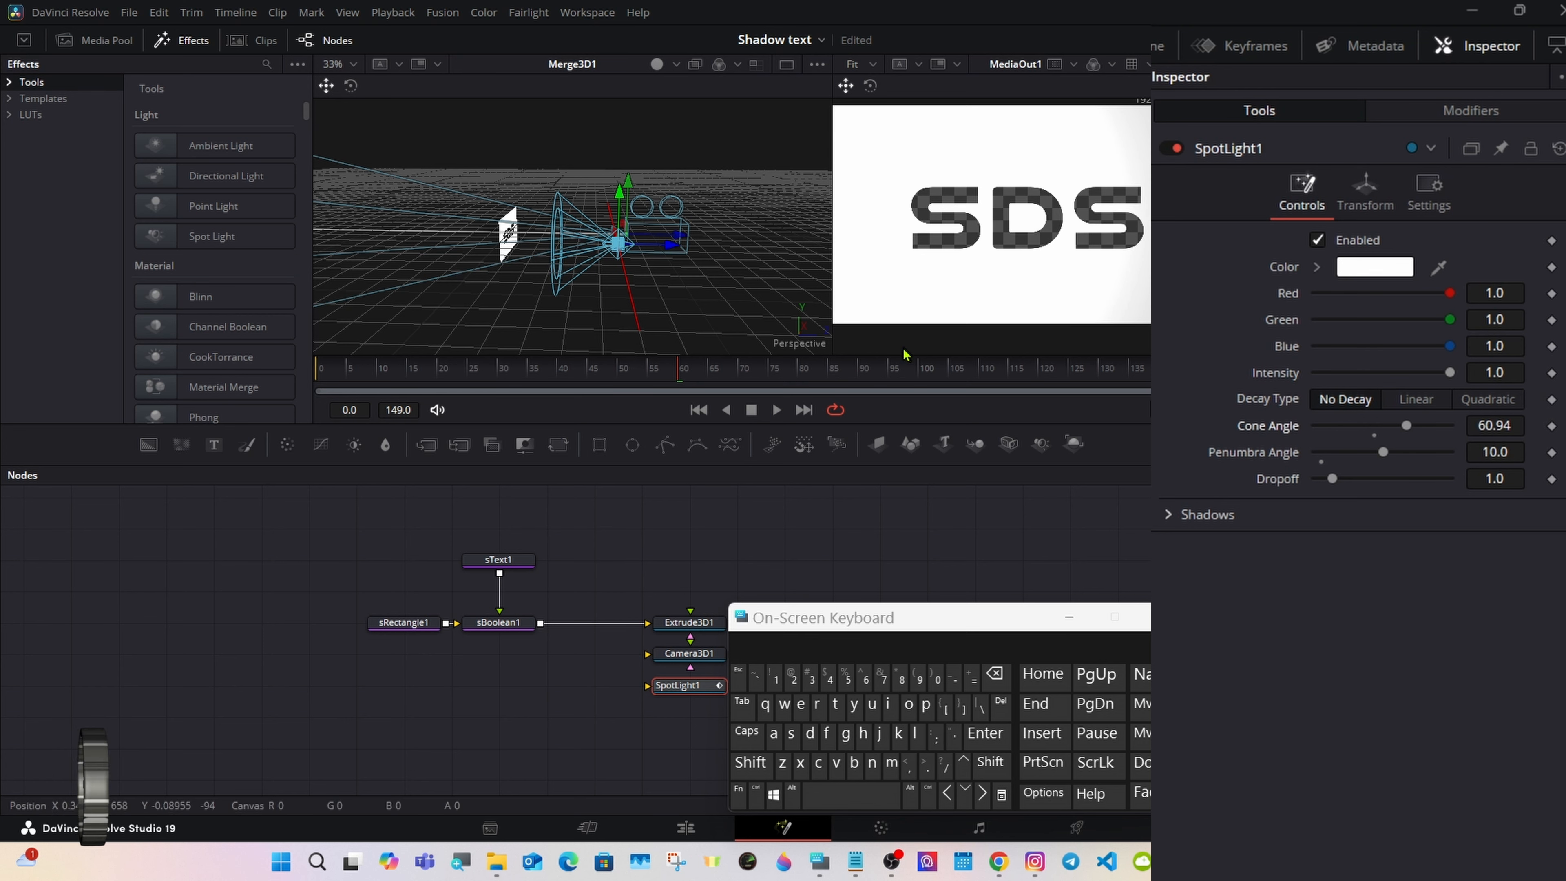
left_click_drag(537, 381, 383, 369)
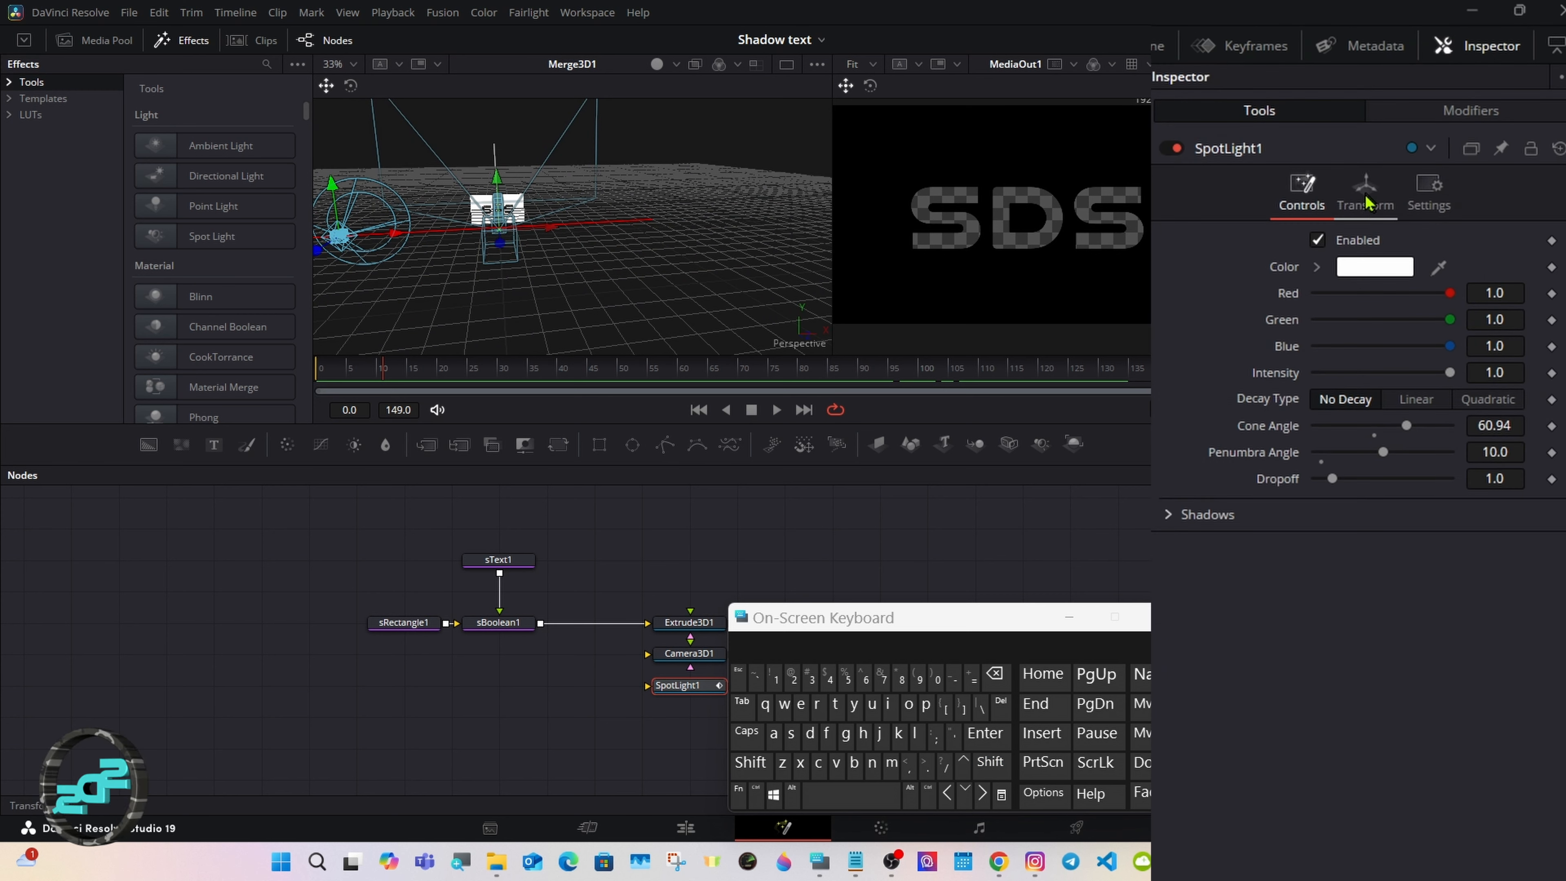
Set the Anim Curves scale to 4 and the offset to -2 for the X translation of SpotLight1
left_click(1394, 156)
left_click(1466, 93)
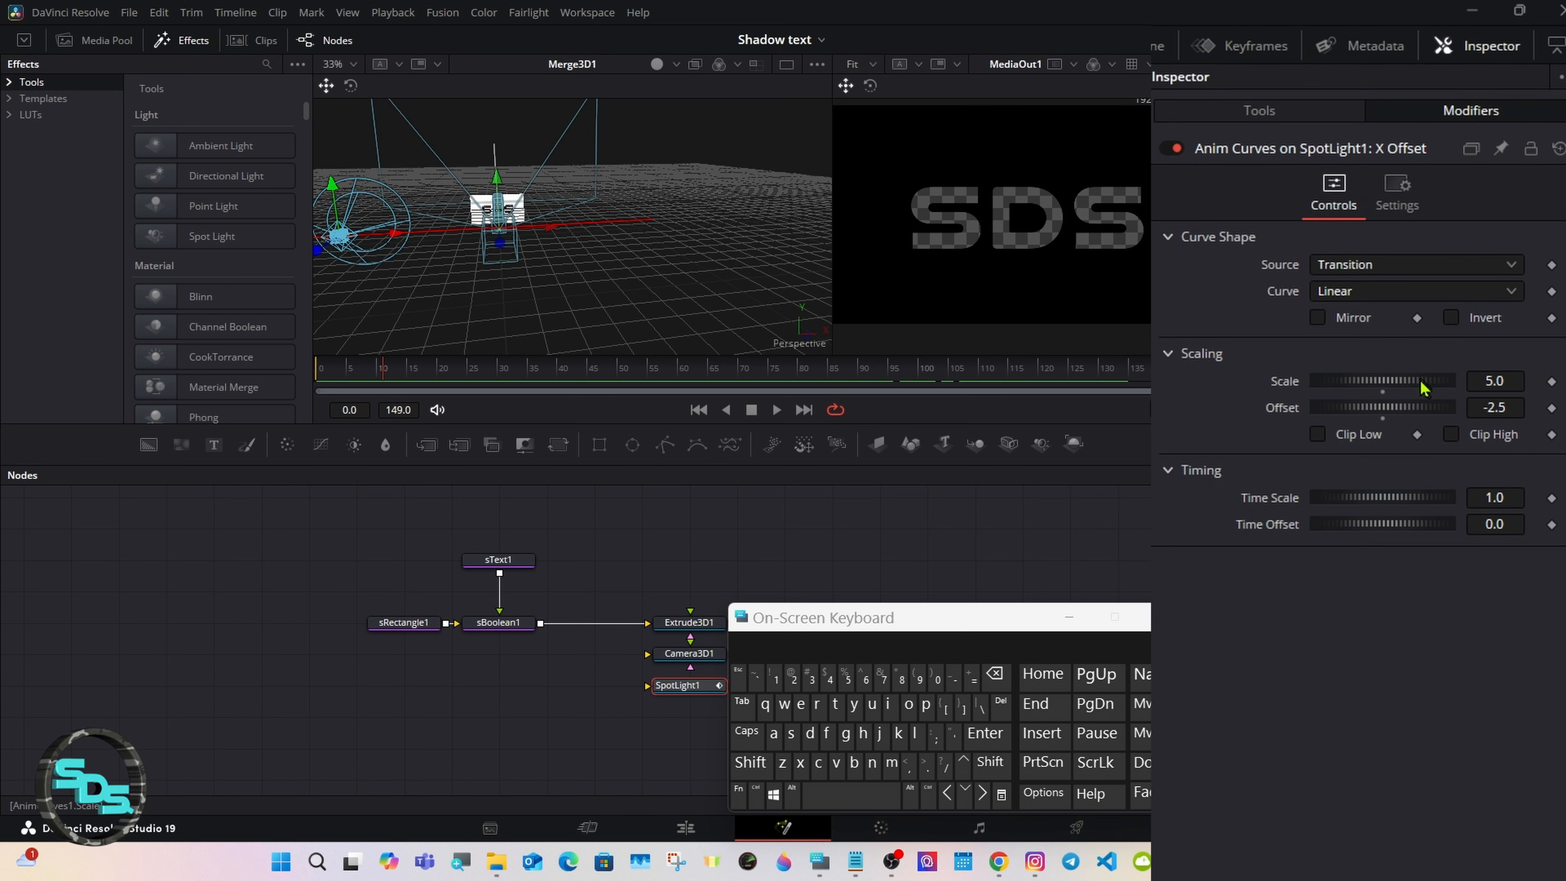
left_click(1507, 380)
left_click(995, 676)
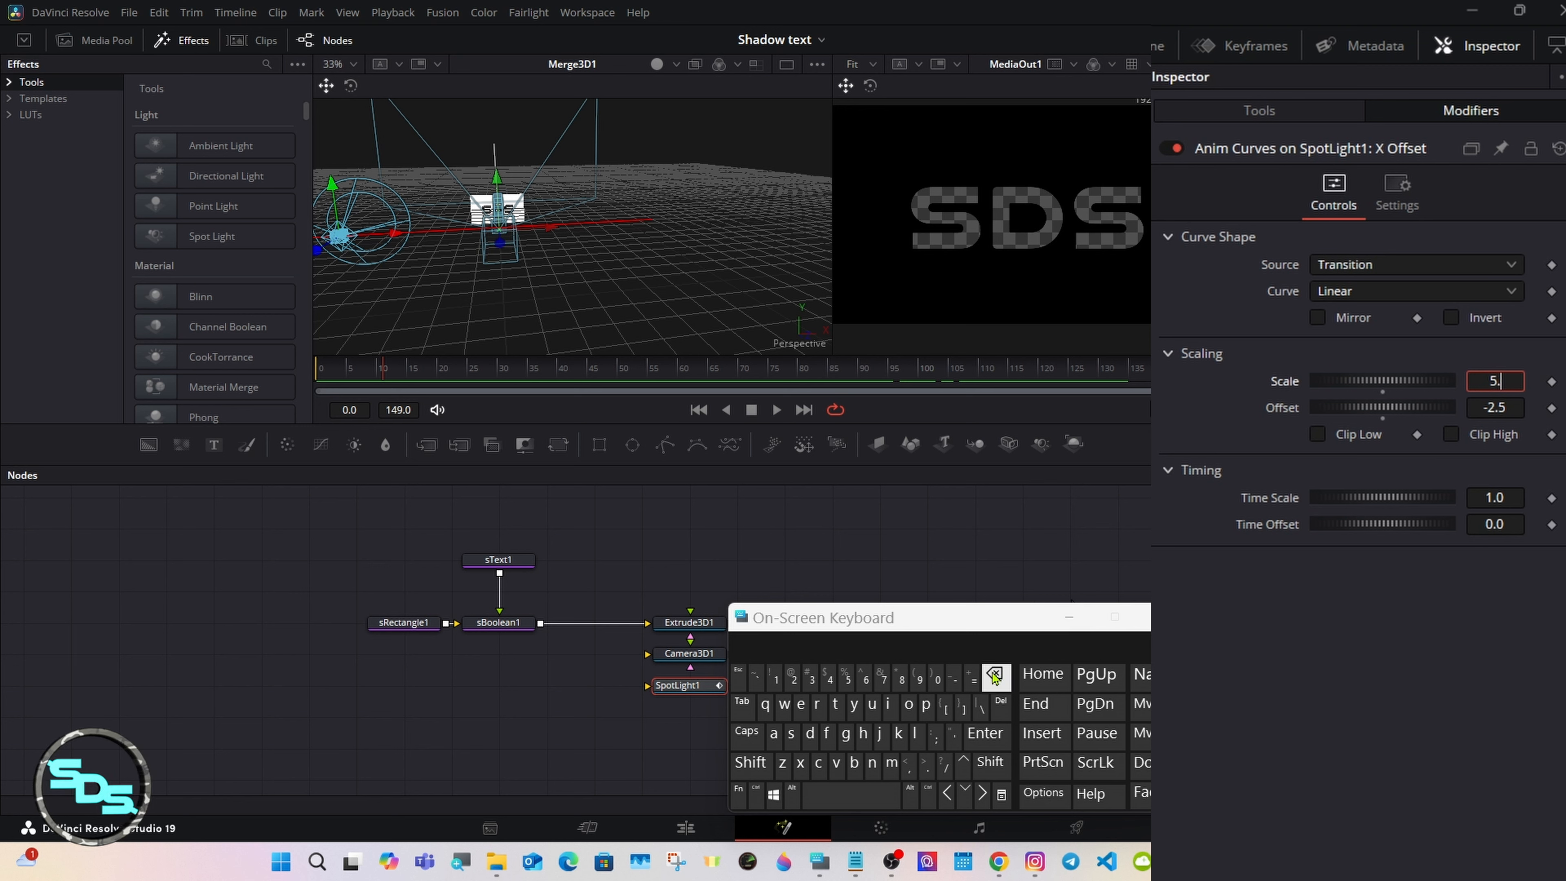
left_click(995, 677)
left_click(995, 677)
left_click(824, 684)
left_click(985, 733)
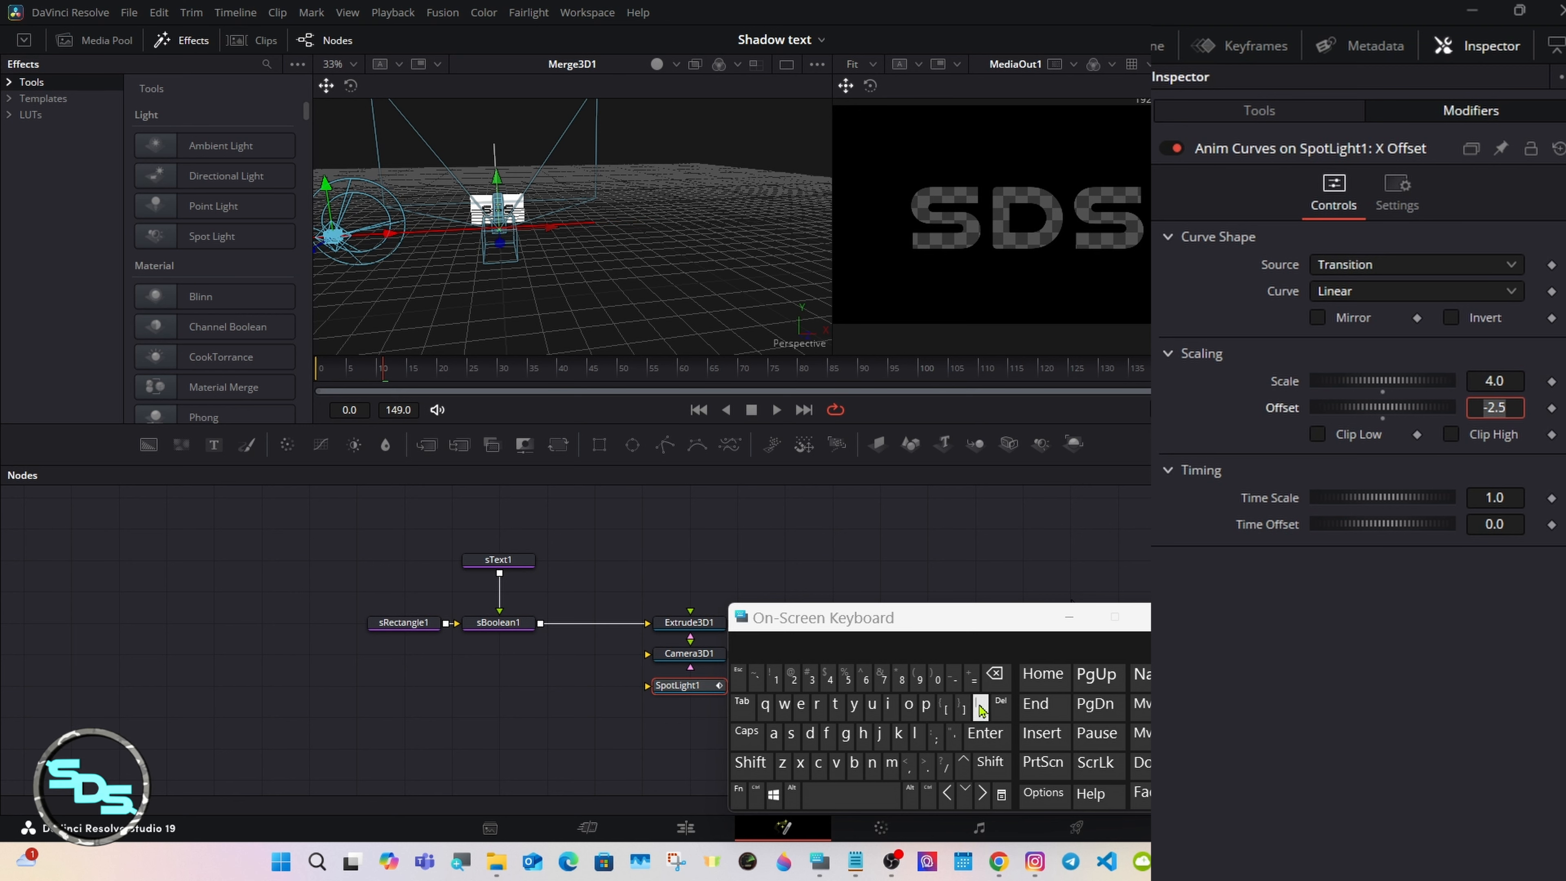
left_click(1505, 407)
left_click(995, 673)
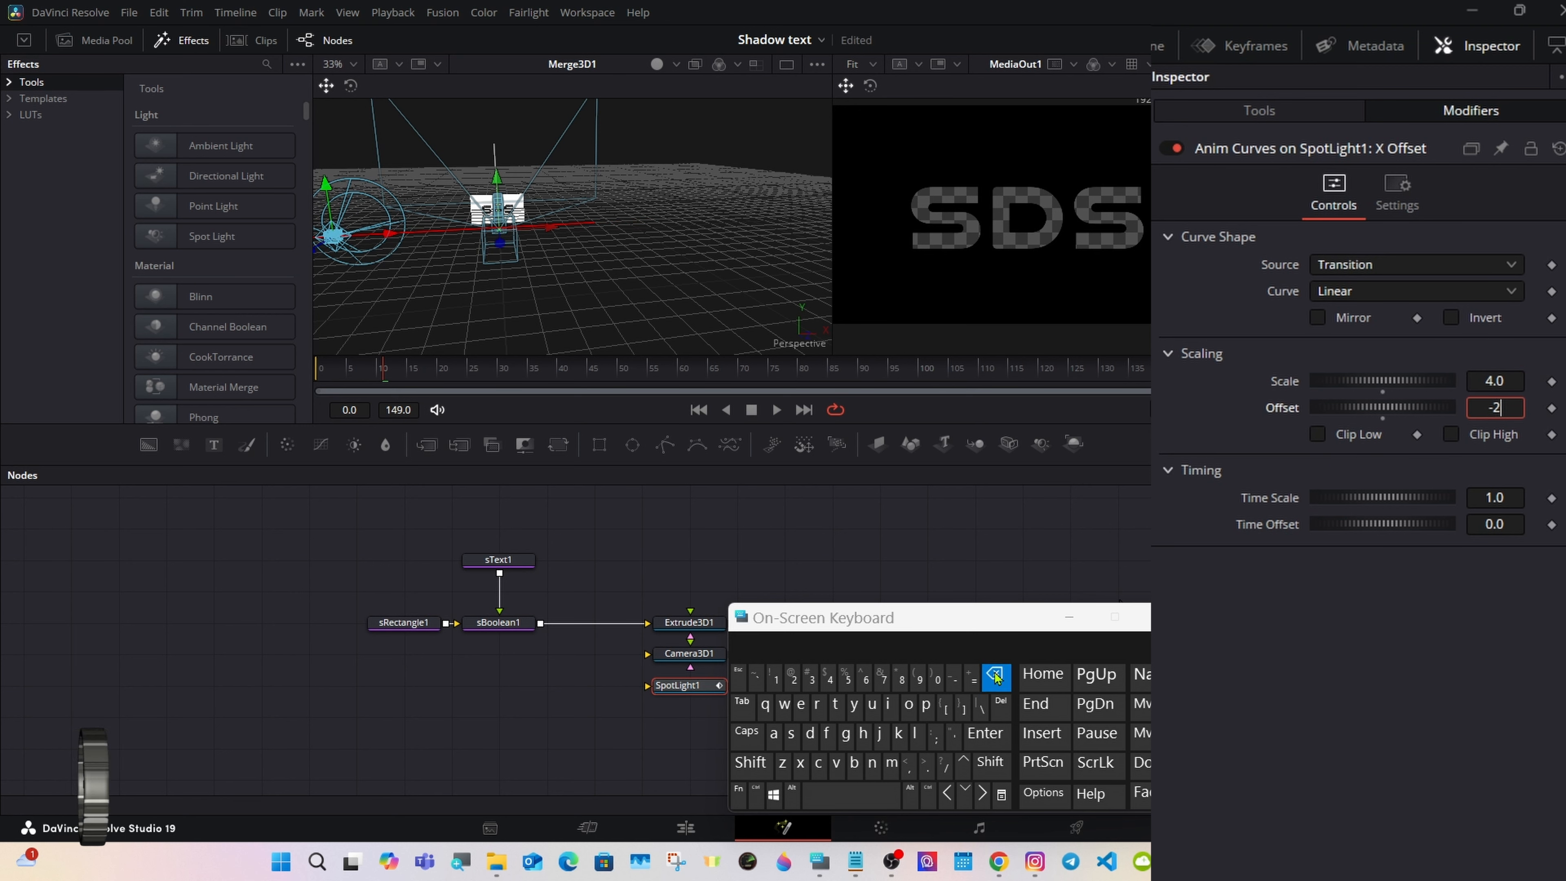
left_click(995, 674)
left_click(985, 733)
Scrub through the timeline to review the spot light's new sweep, stopping at frame 40
left_click_drag(396, 378, 1154, 448)
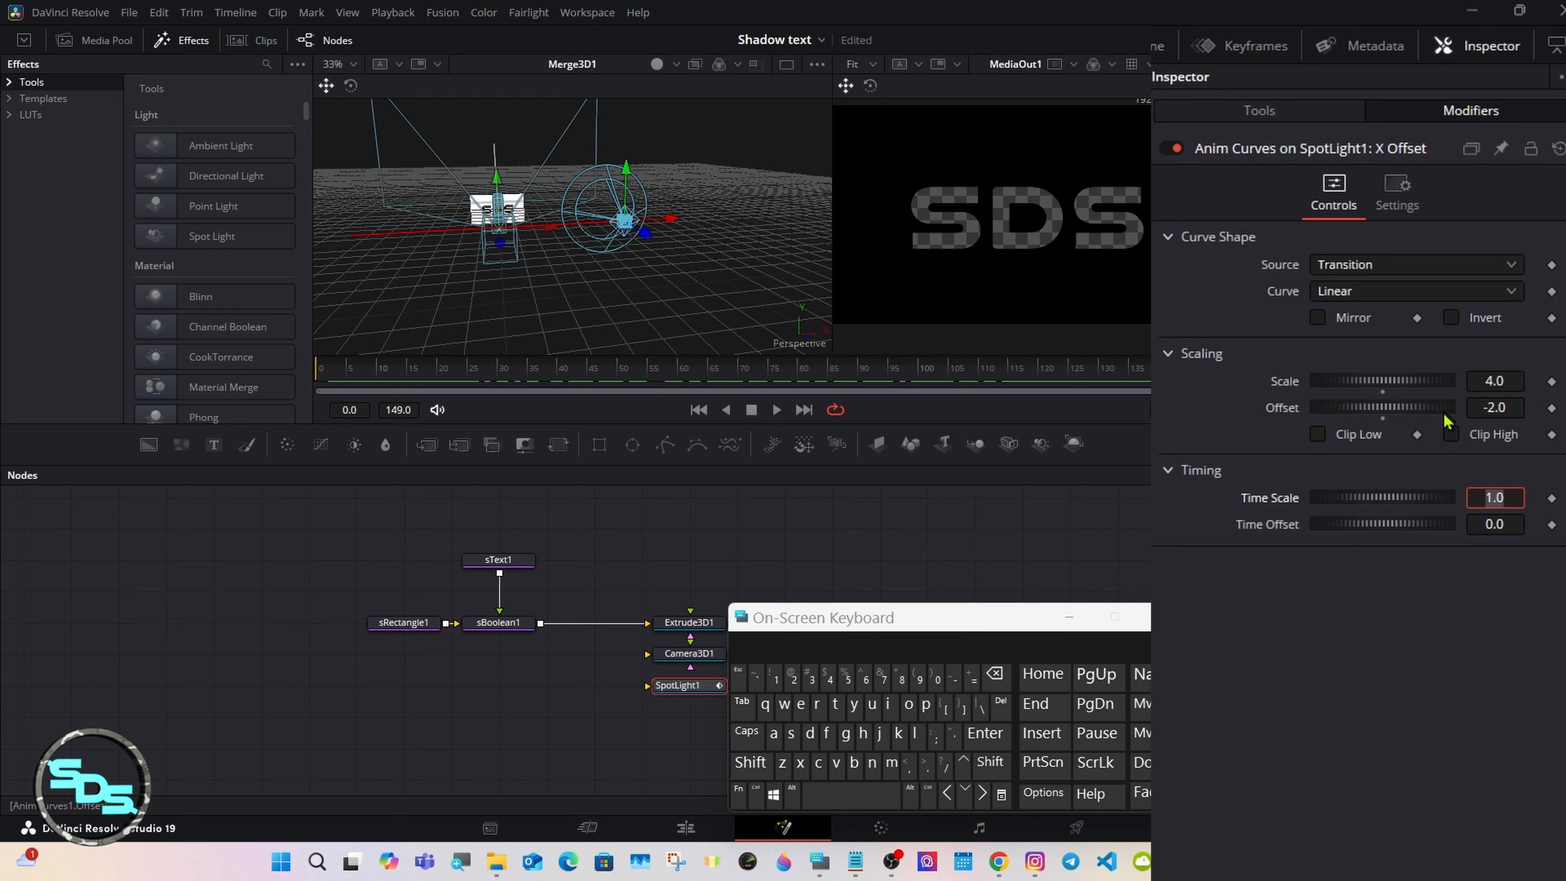
left_click_drag(930, 382, 557, 382)
left_click_drag(802, 618, 1114, 614)
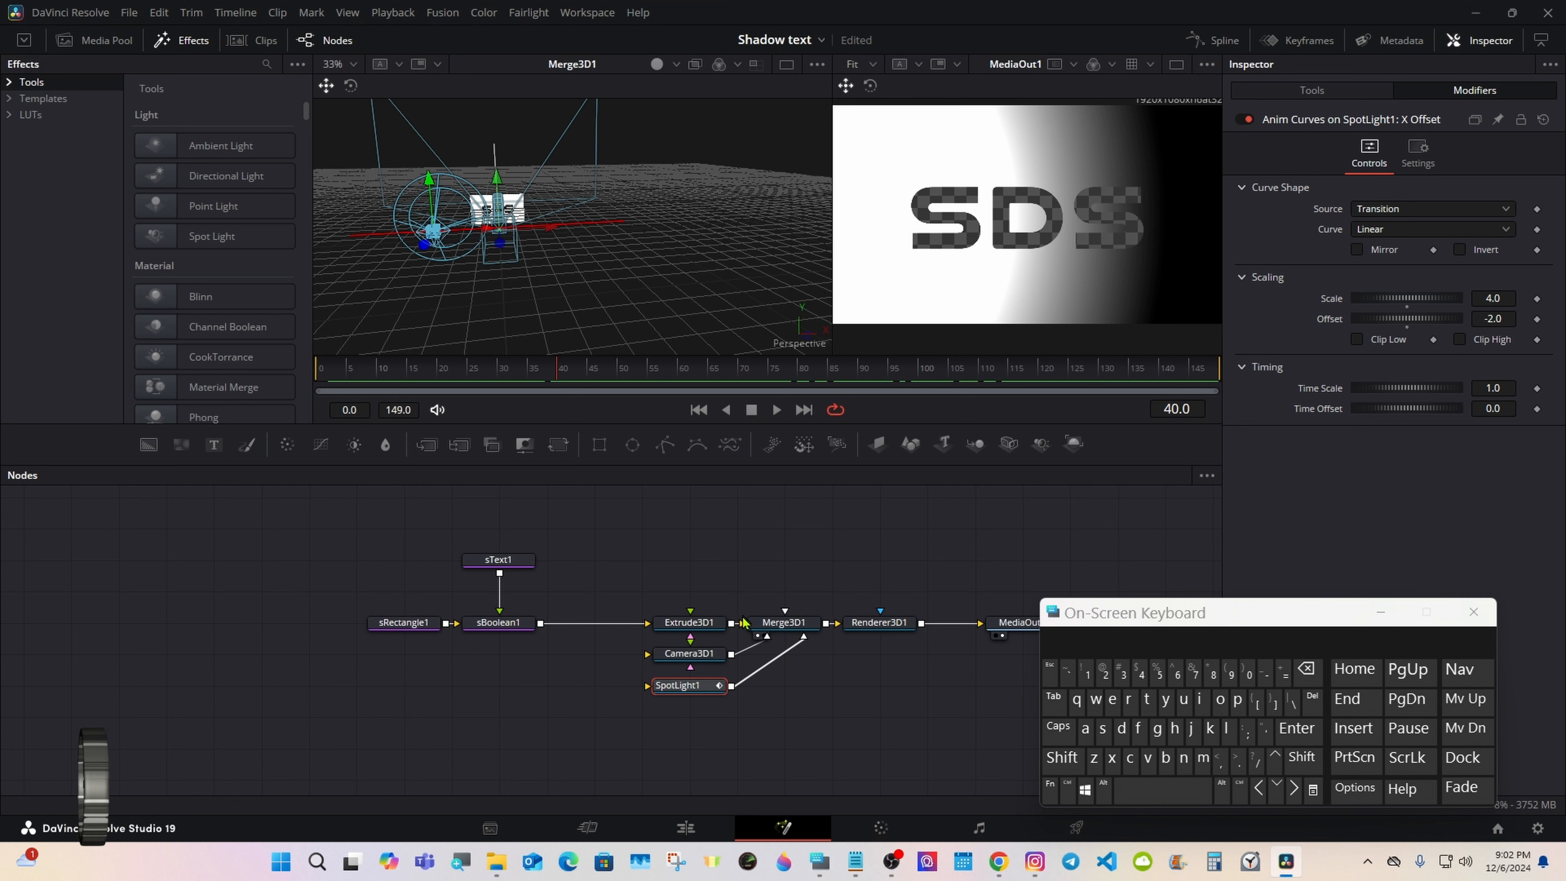
Set the extrusion depth of Extrude3D1 to 0.05, the smoothing angle to 60 and the extrusion subdivisions to 10
left_click(702, 625)
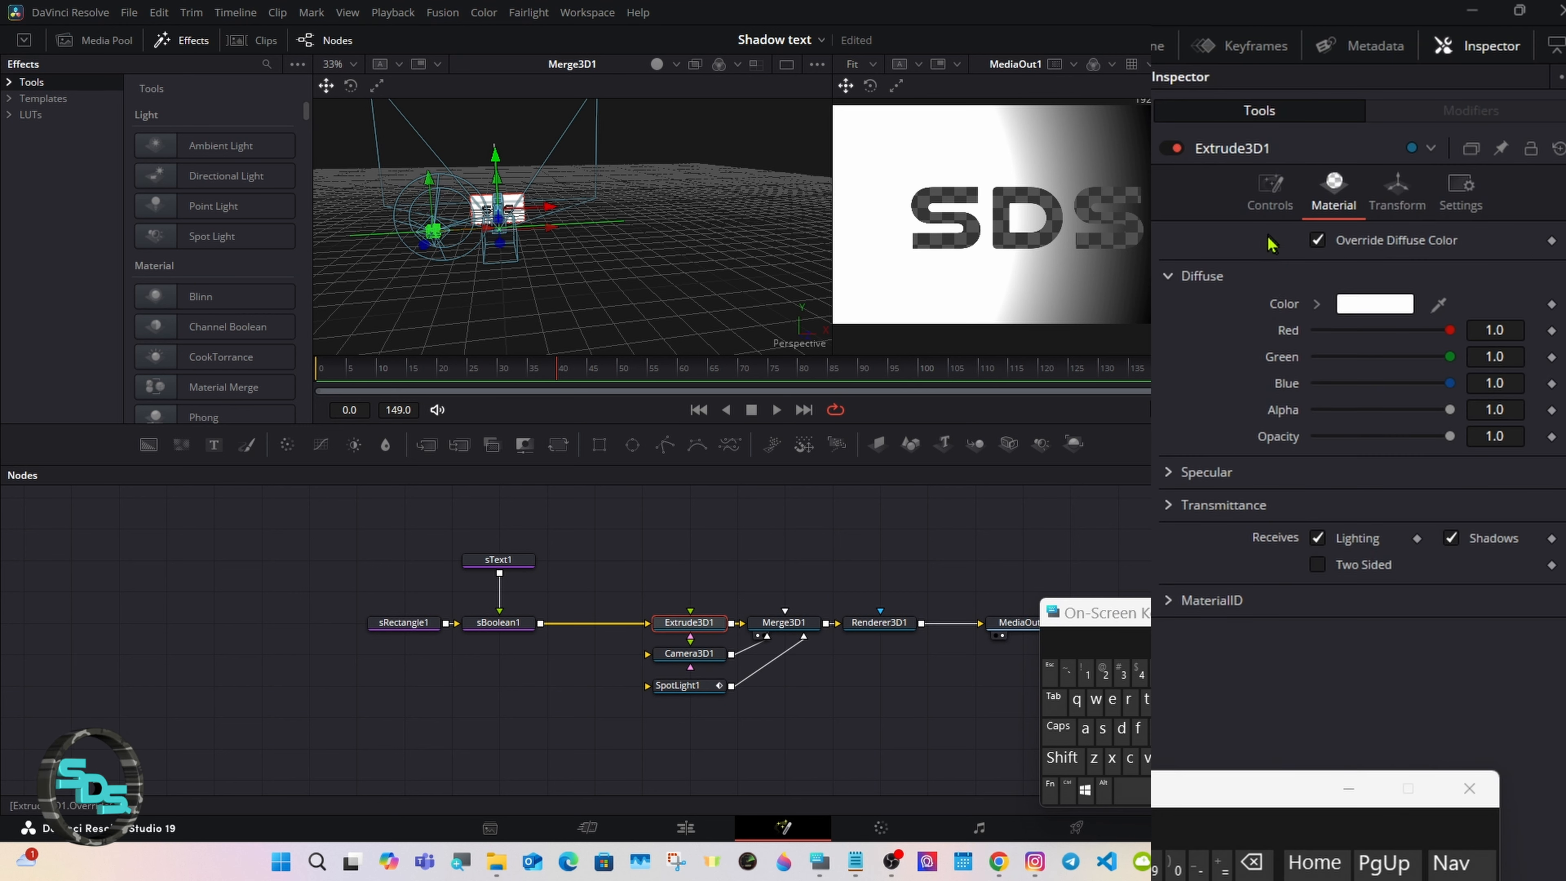
left_click(1270, 195)
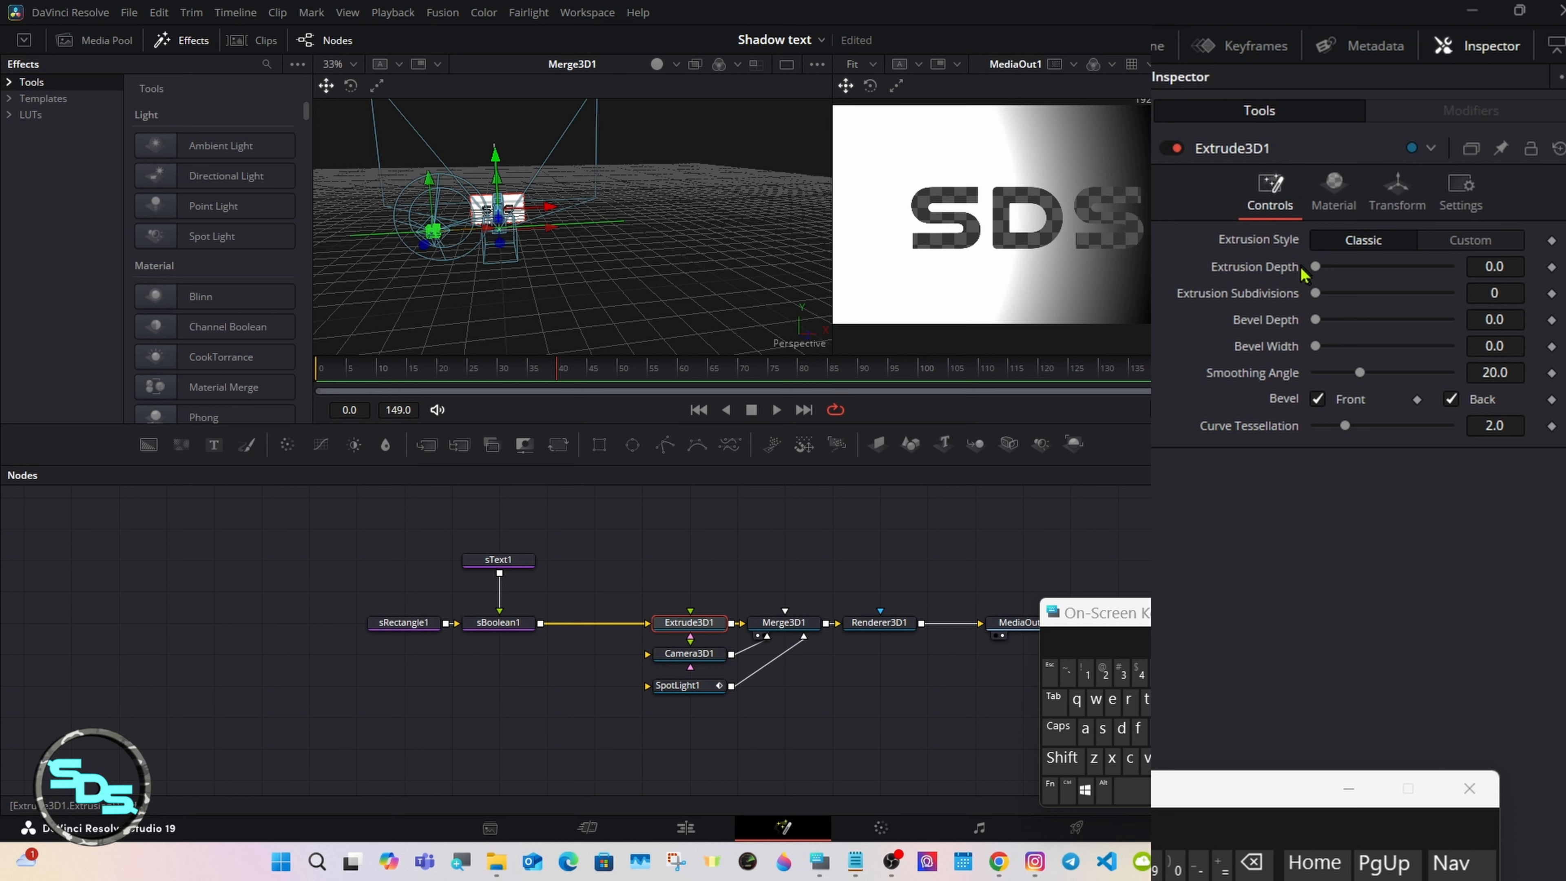
left_click(1493, 266)
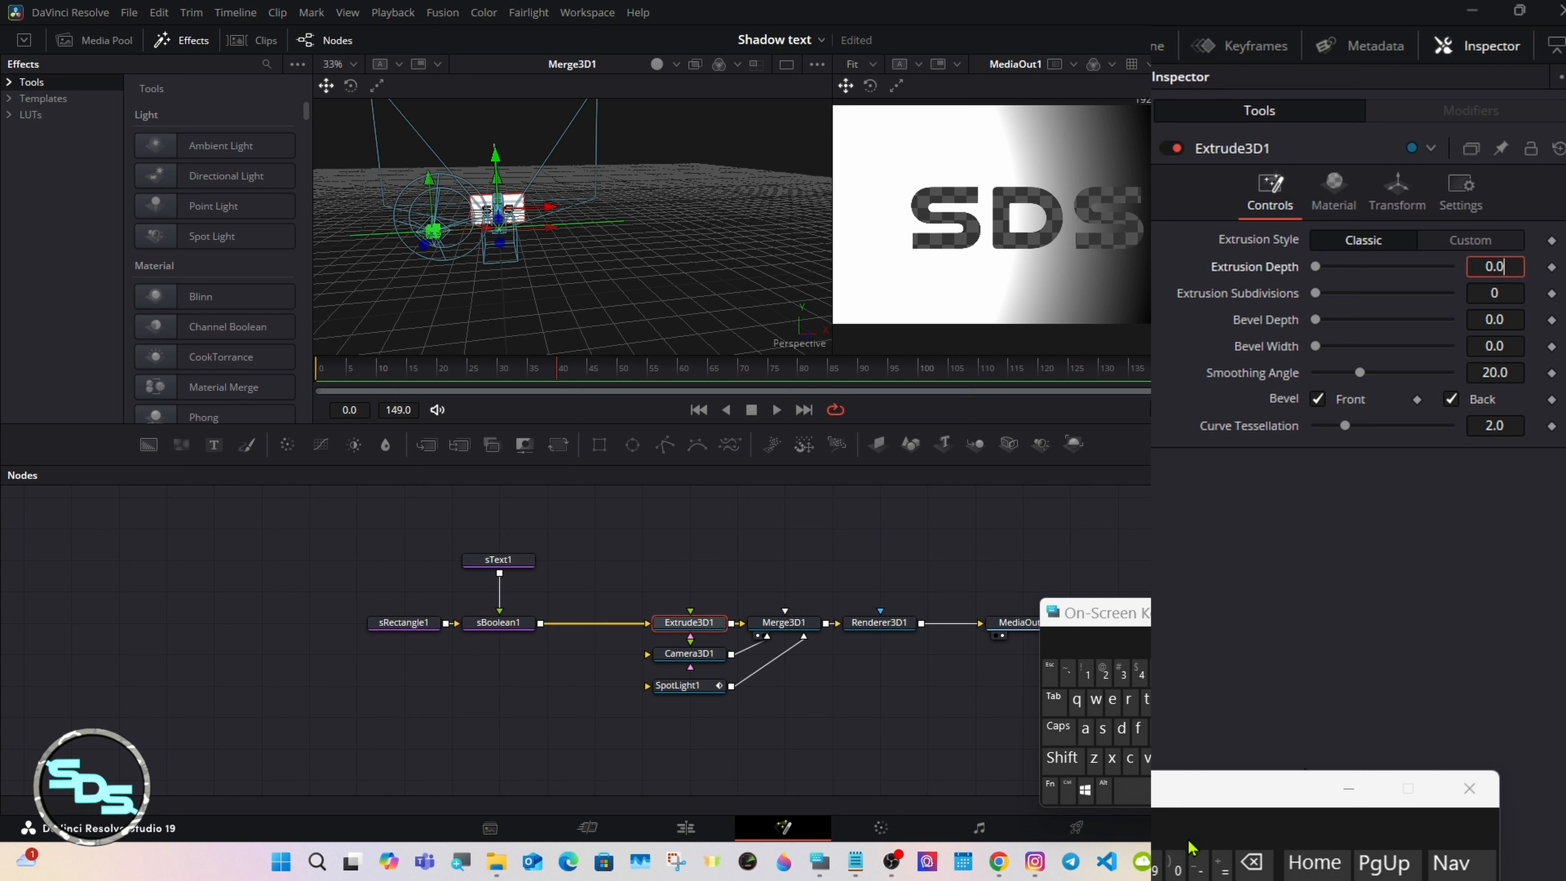
type("5")
key("Return")
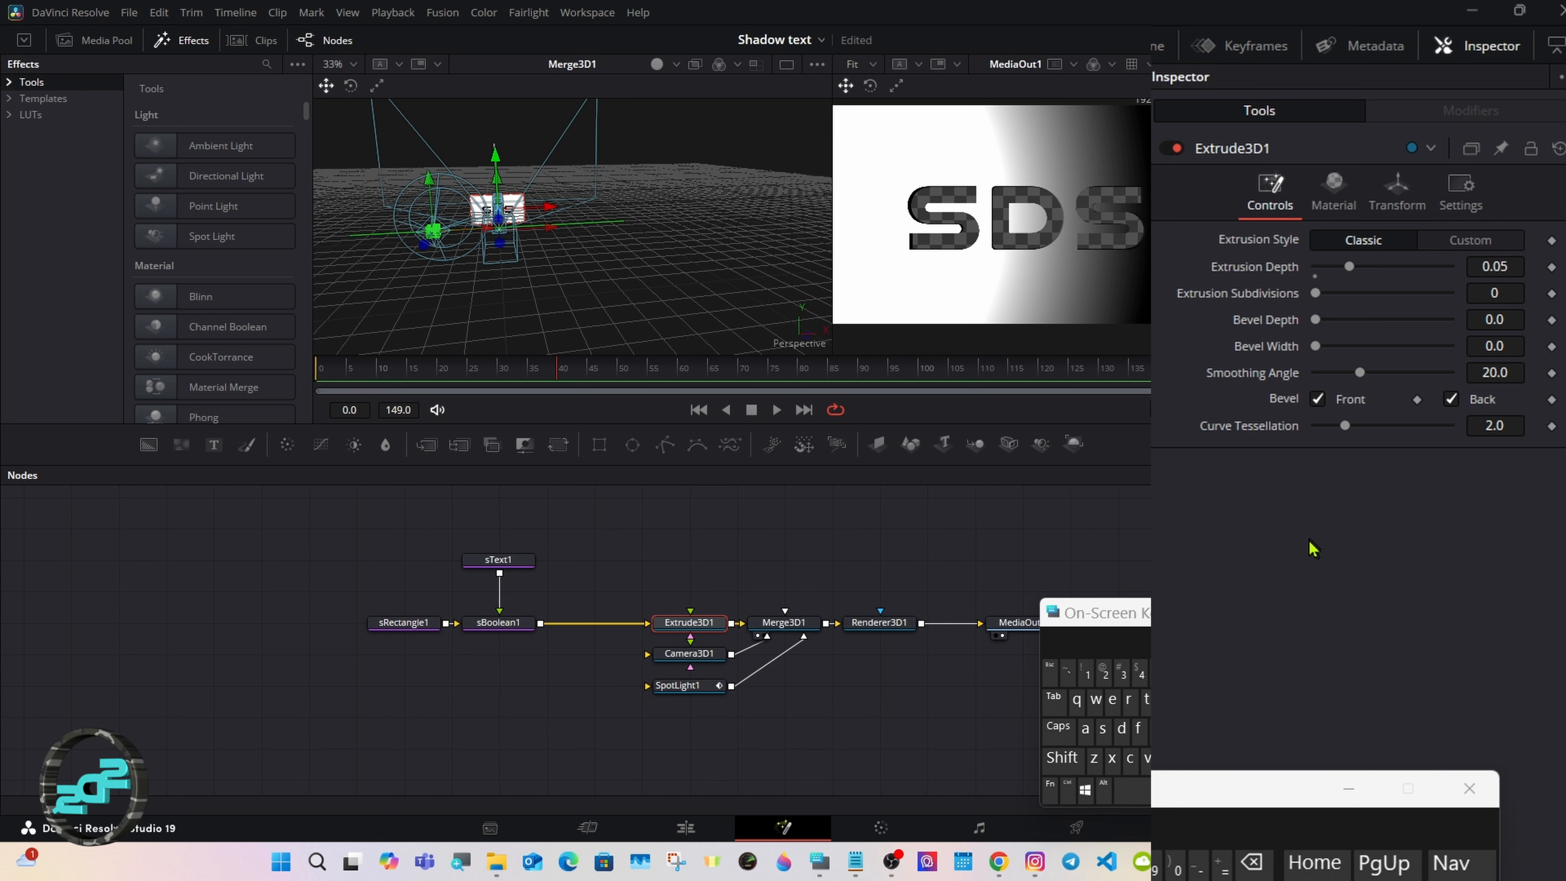
left_click_drag(1360, 373, 1450, 372)
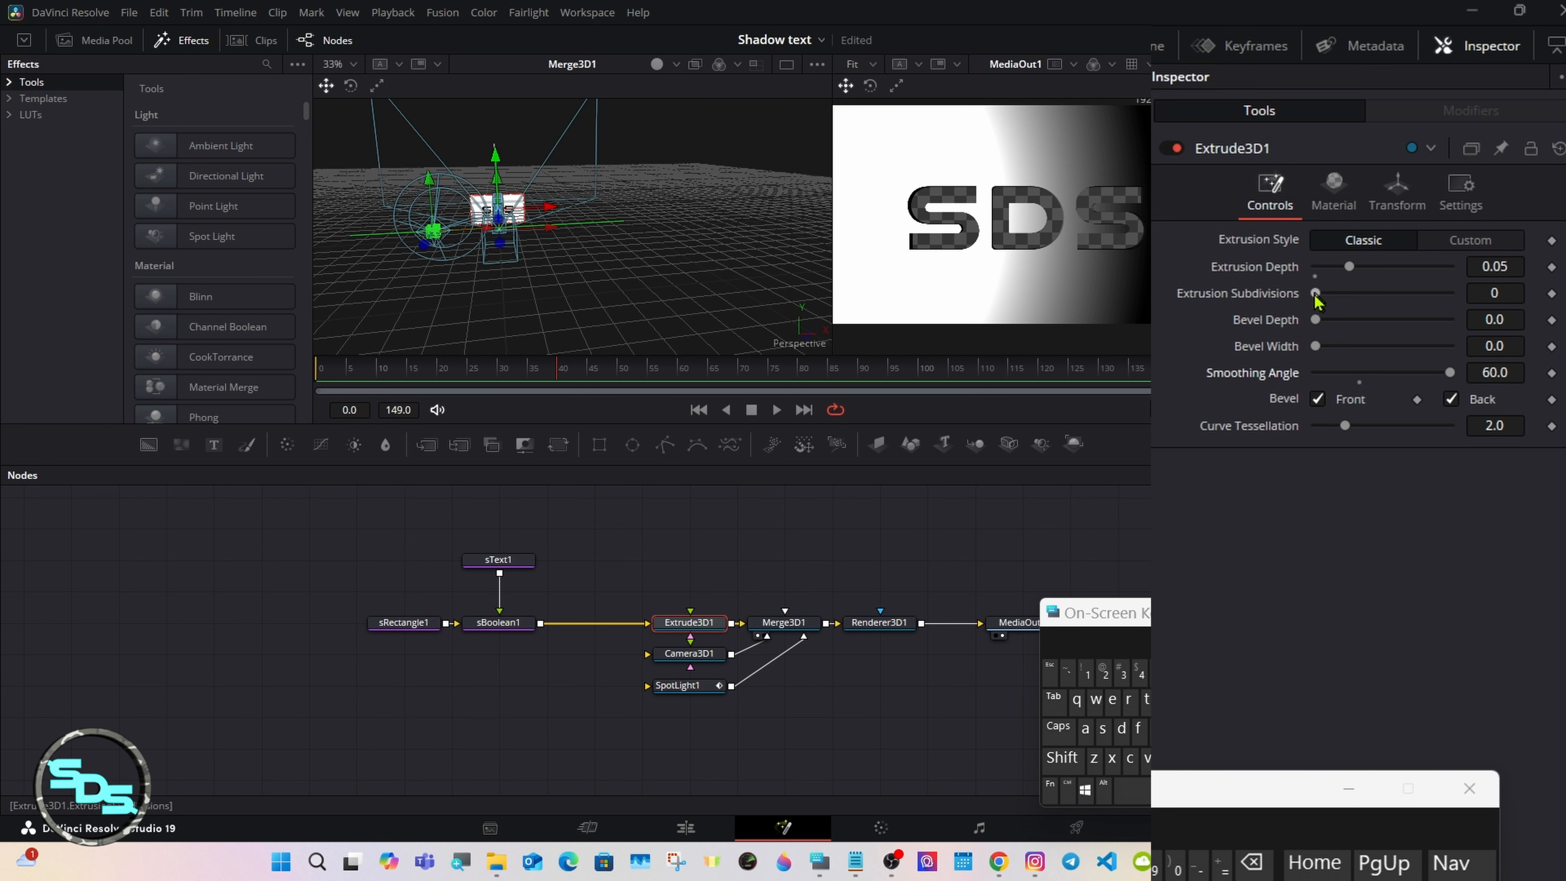
left_click_drag(1317, 299, 1516, 295)
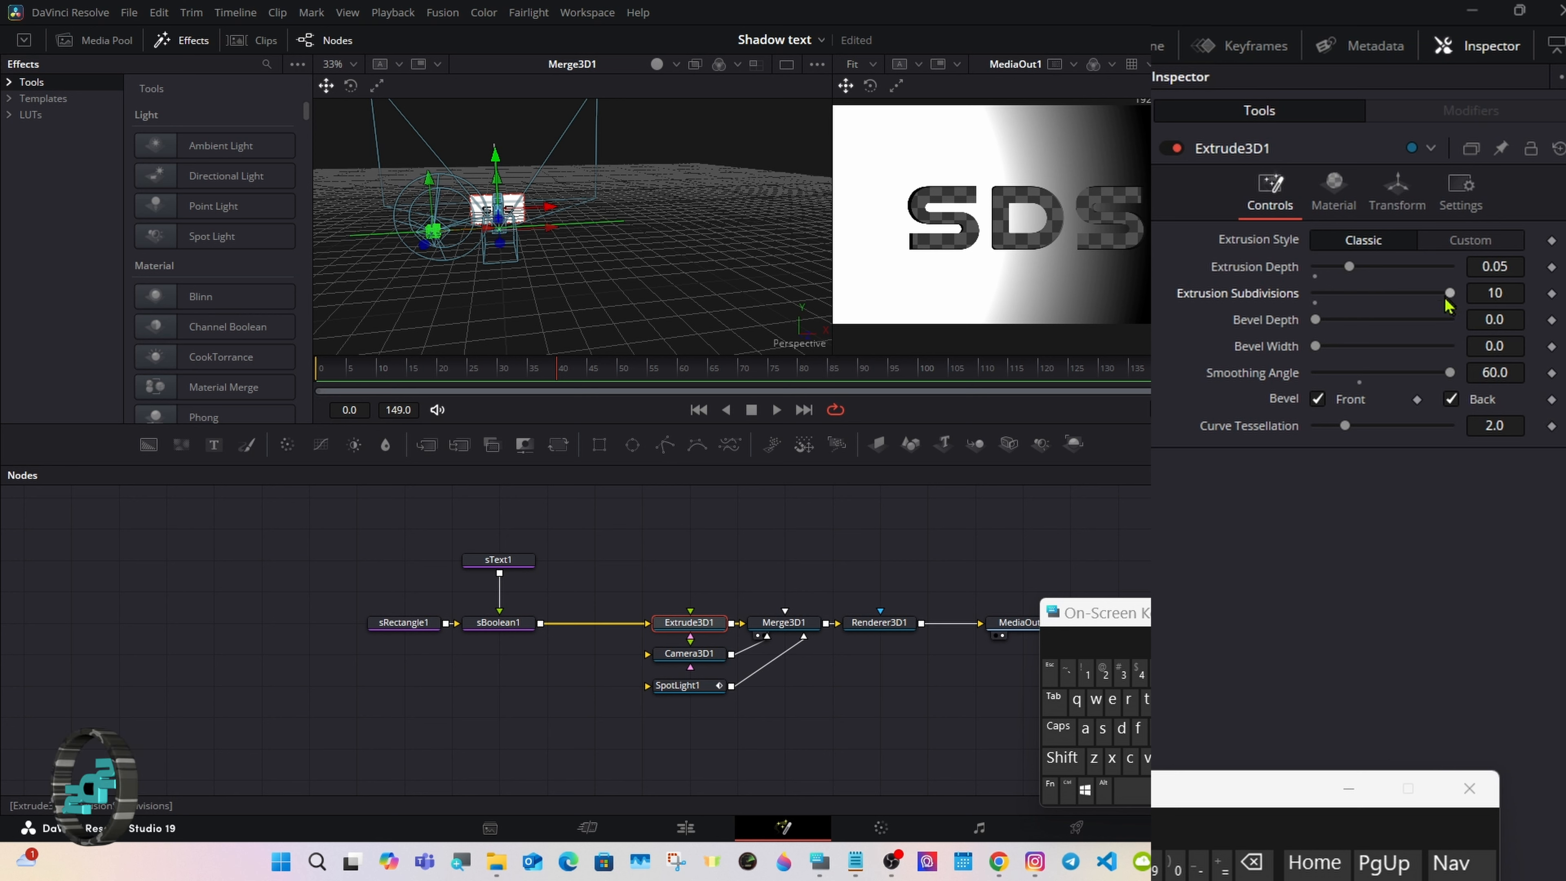
Set the bevel depth and bevel width of Extrude3D1 to about 0.0063 and switch its extrusion style to Custom
left_click_drag(1316, 321, 1321, 327)
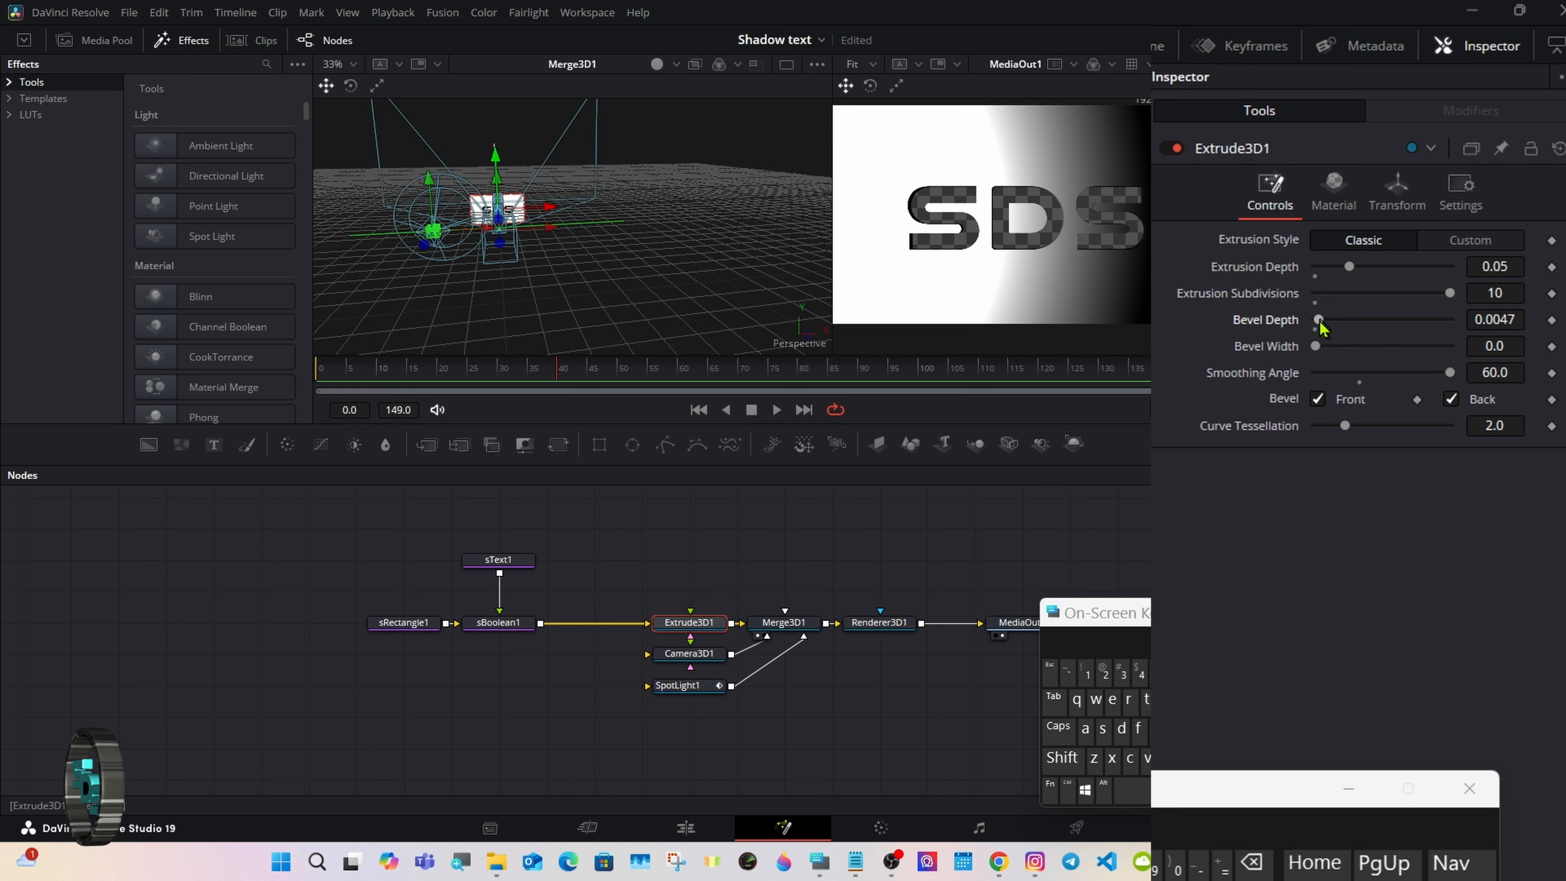
left_click_drag(1320, 327, 1326, 355)
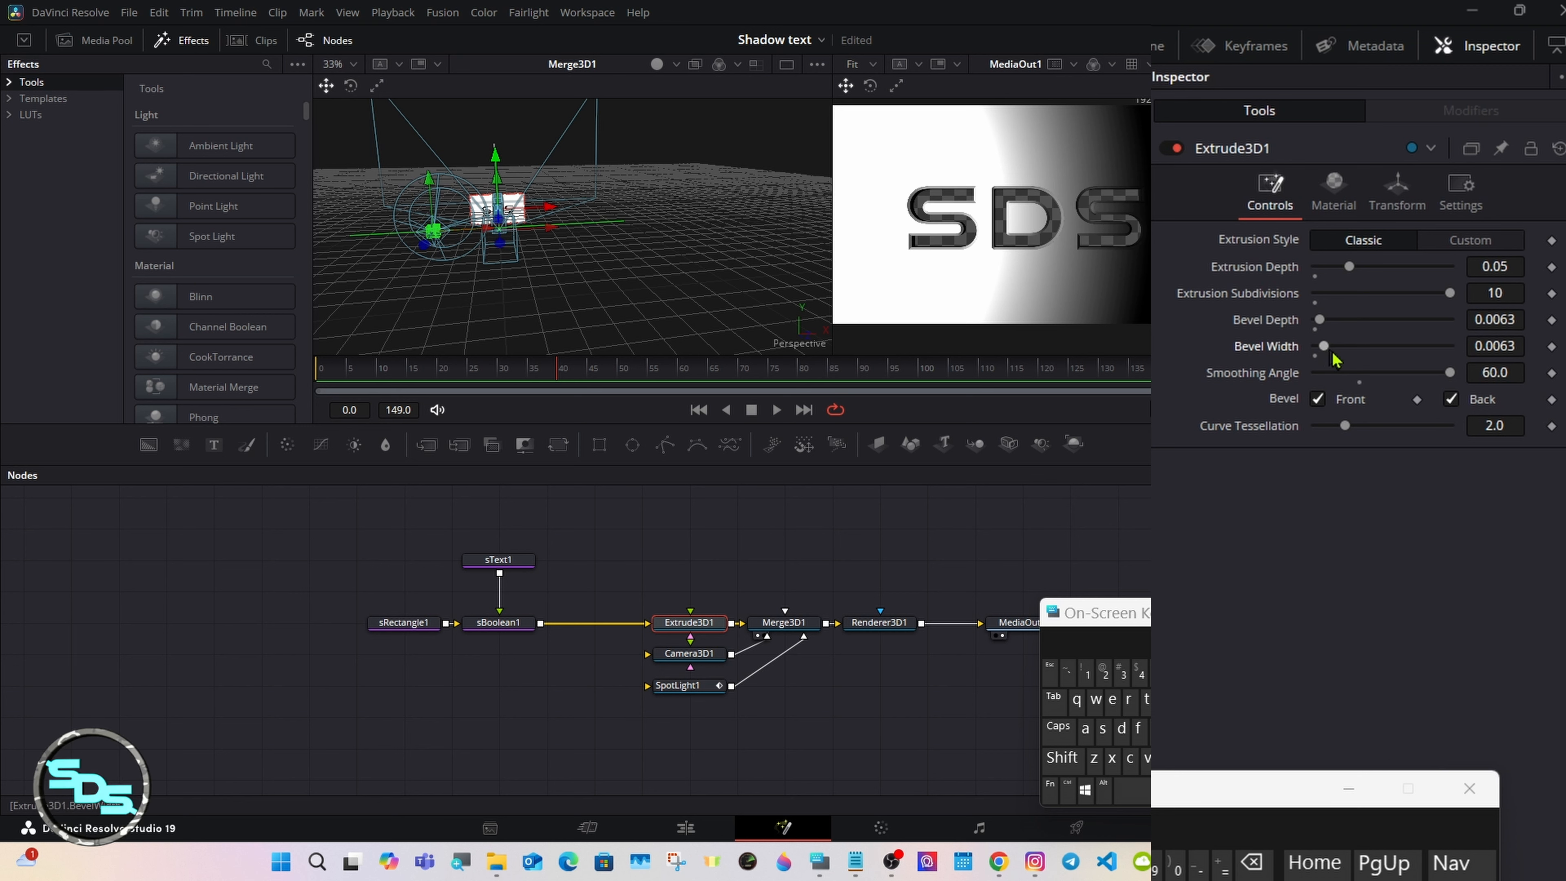
left_click(1453, 247)
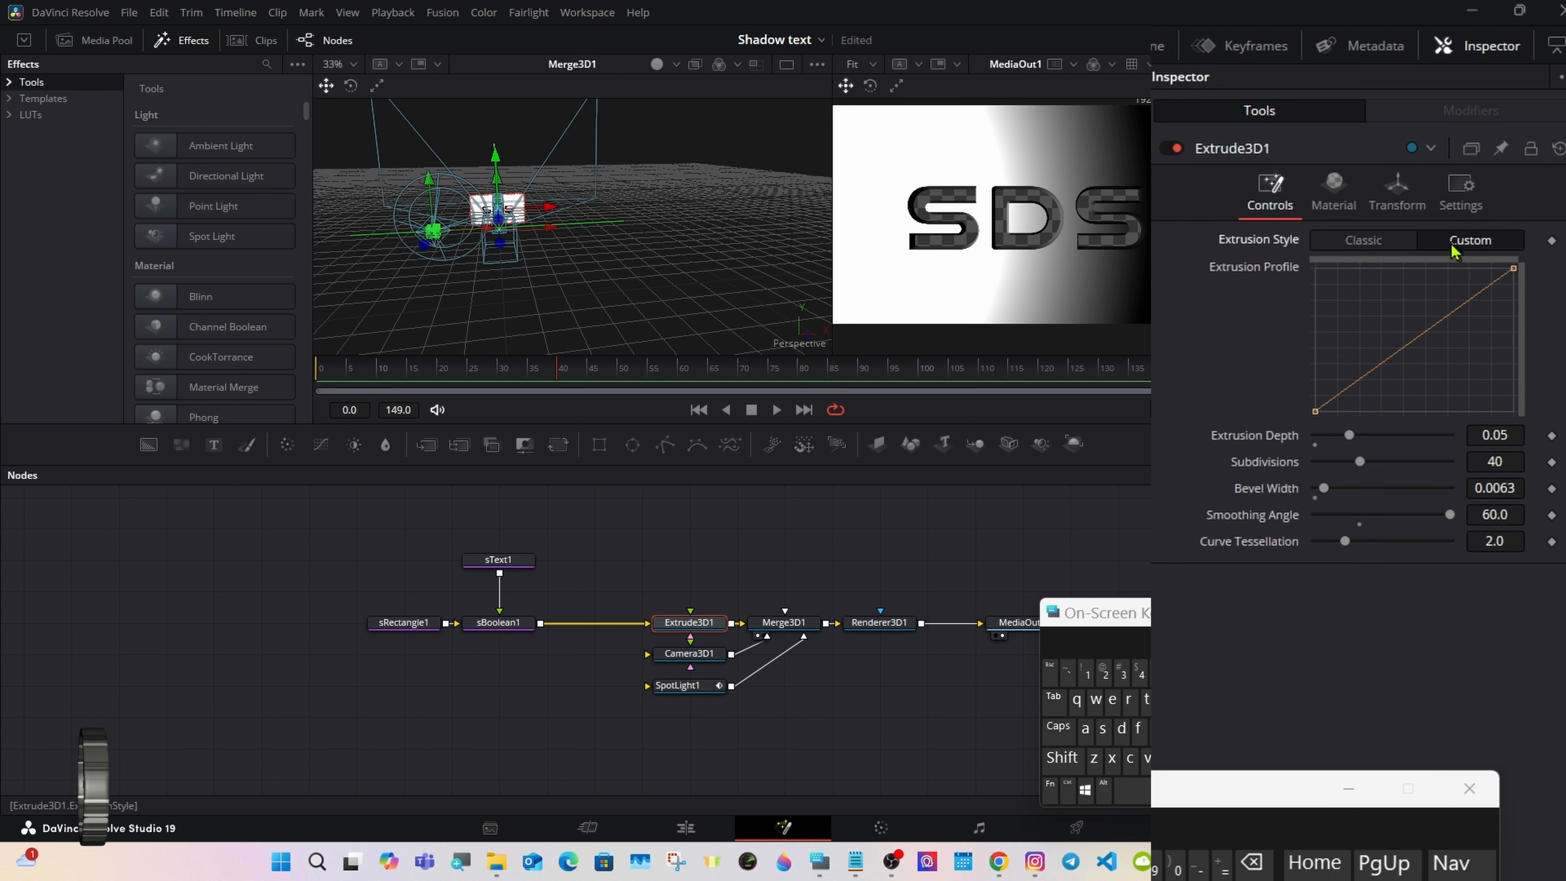
left_click_drag(1364, 380, 1362, 274)
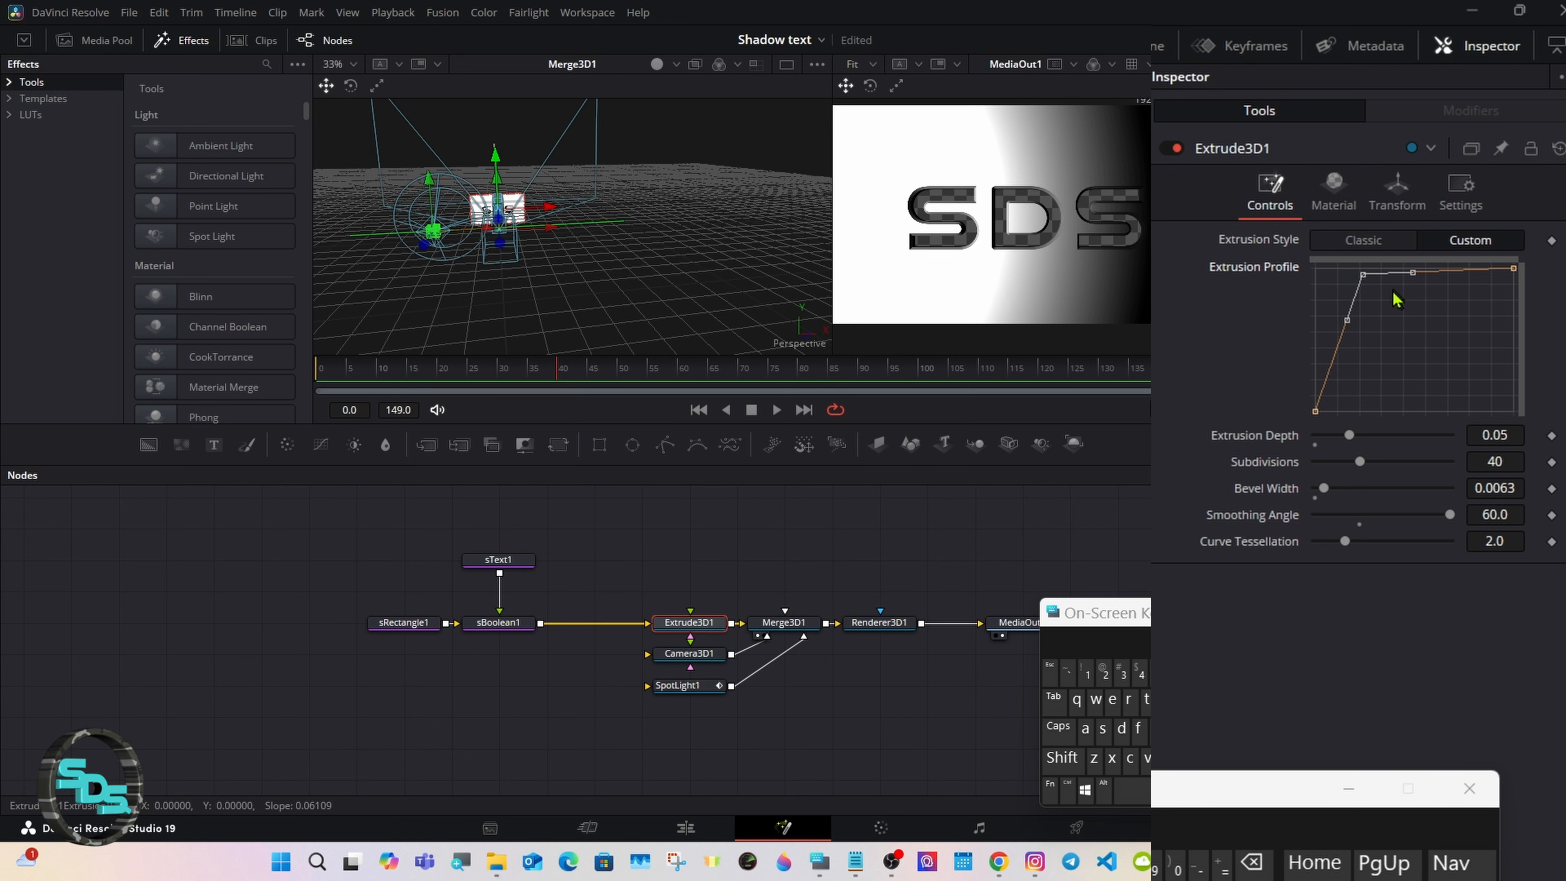
right_click(1395, 382)
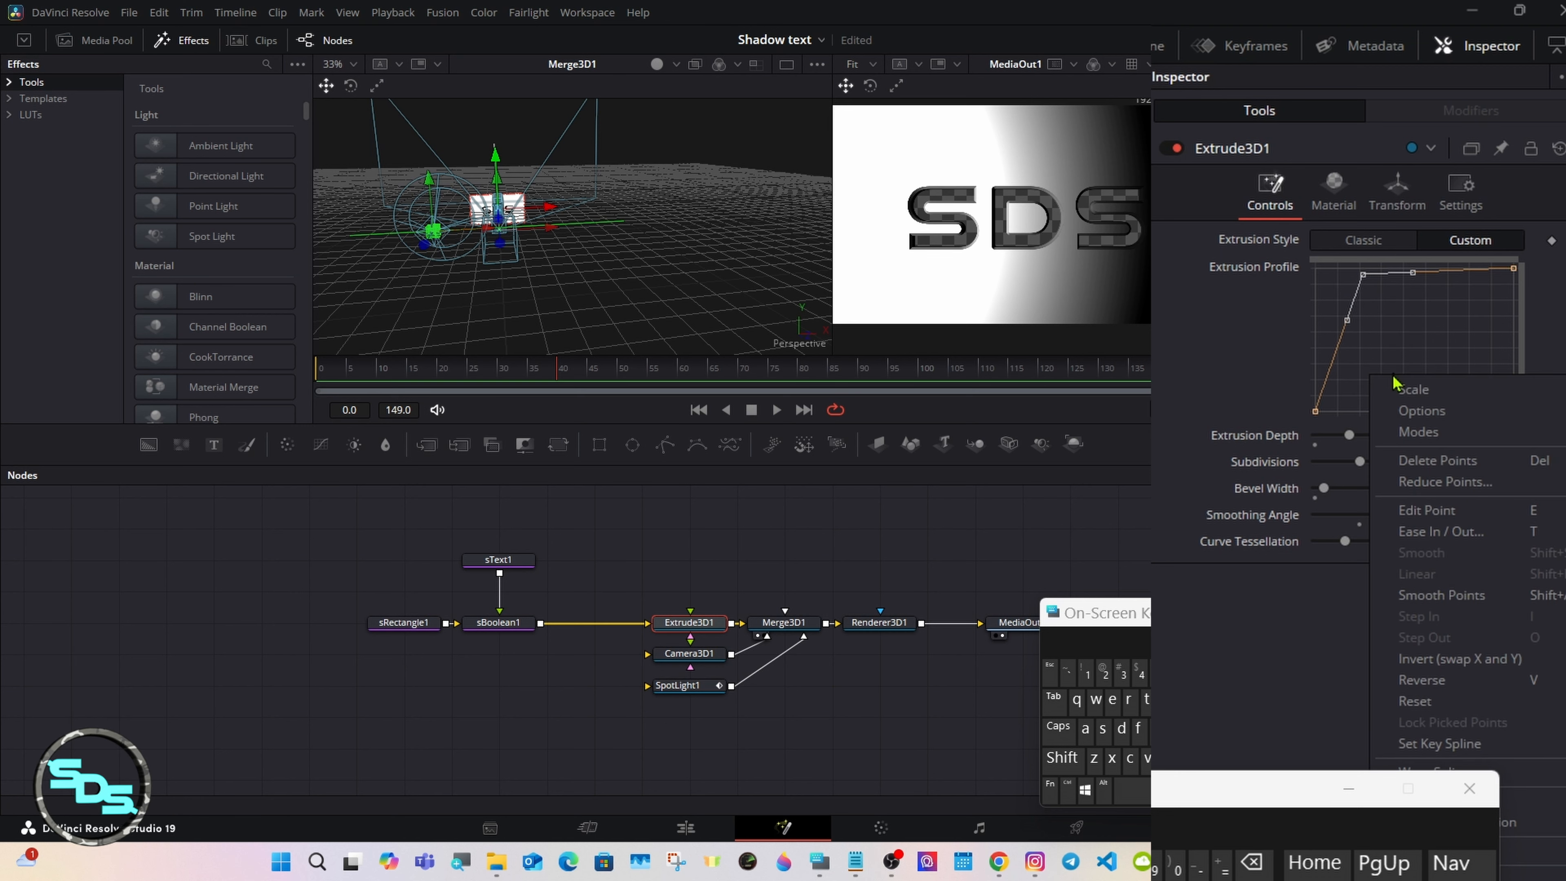
left_click(1418, 702)
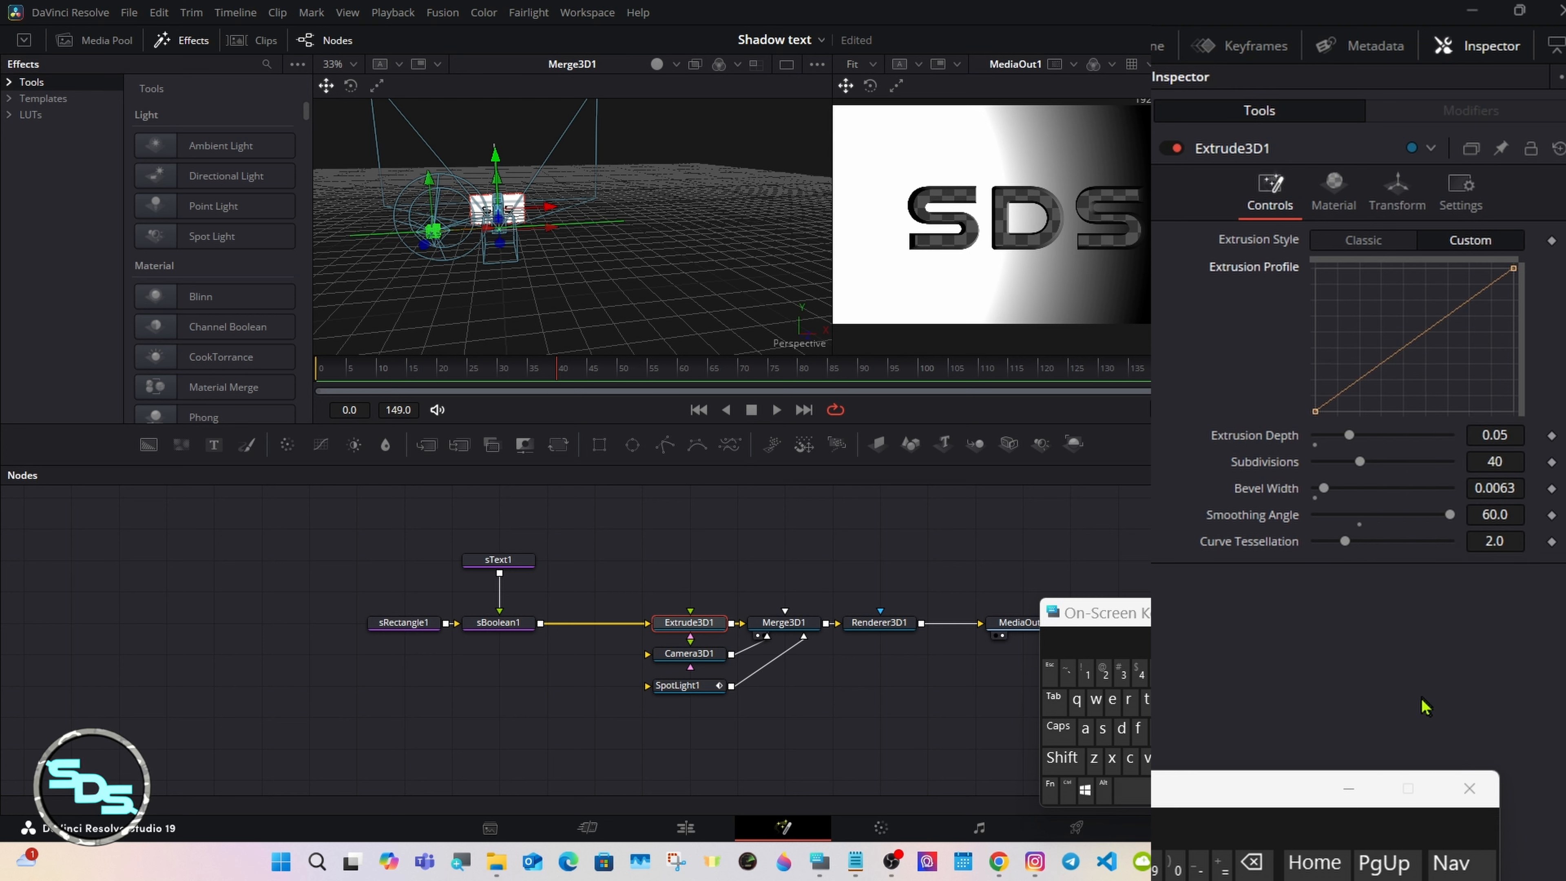
Shape the extrusion profile of Extrude3D1 as a flat-topped hump falling to both ends, with vertical handles on the two end points
left_click_drag(1362, 380, 1361, 271)
left_click_drag(1513, 269, 1467, 273)
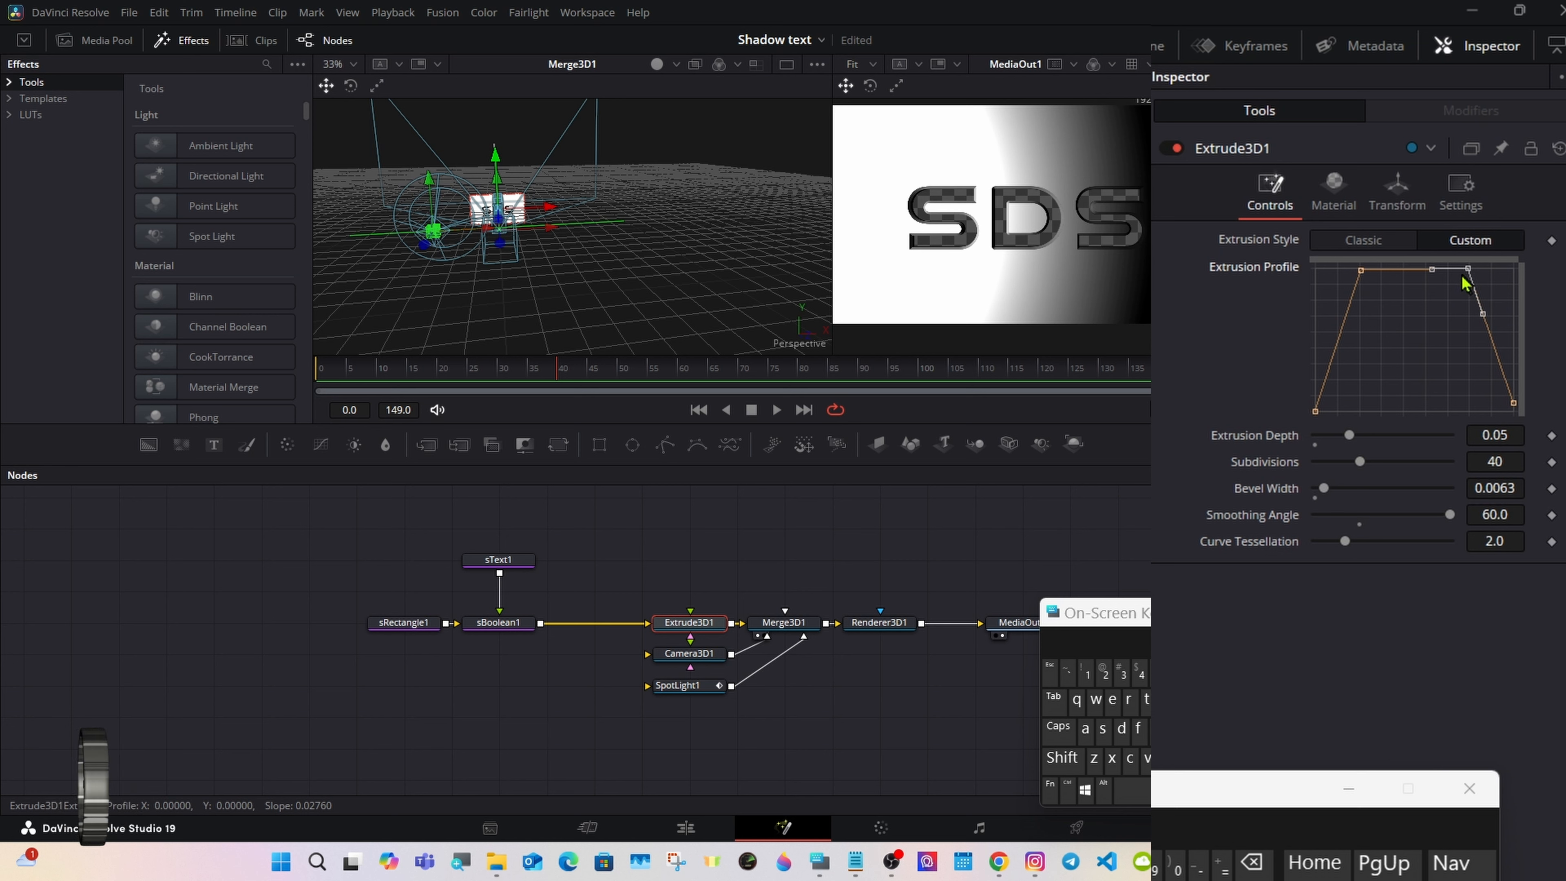
left_click(1316, 410)
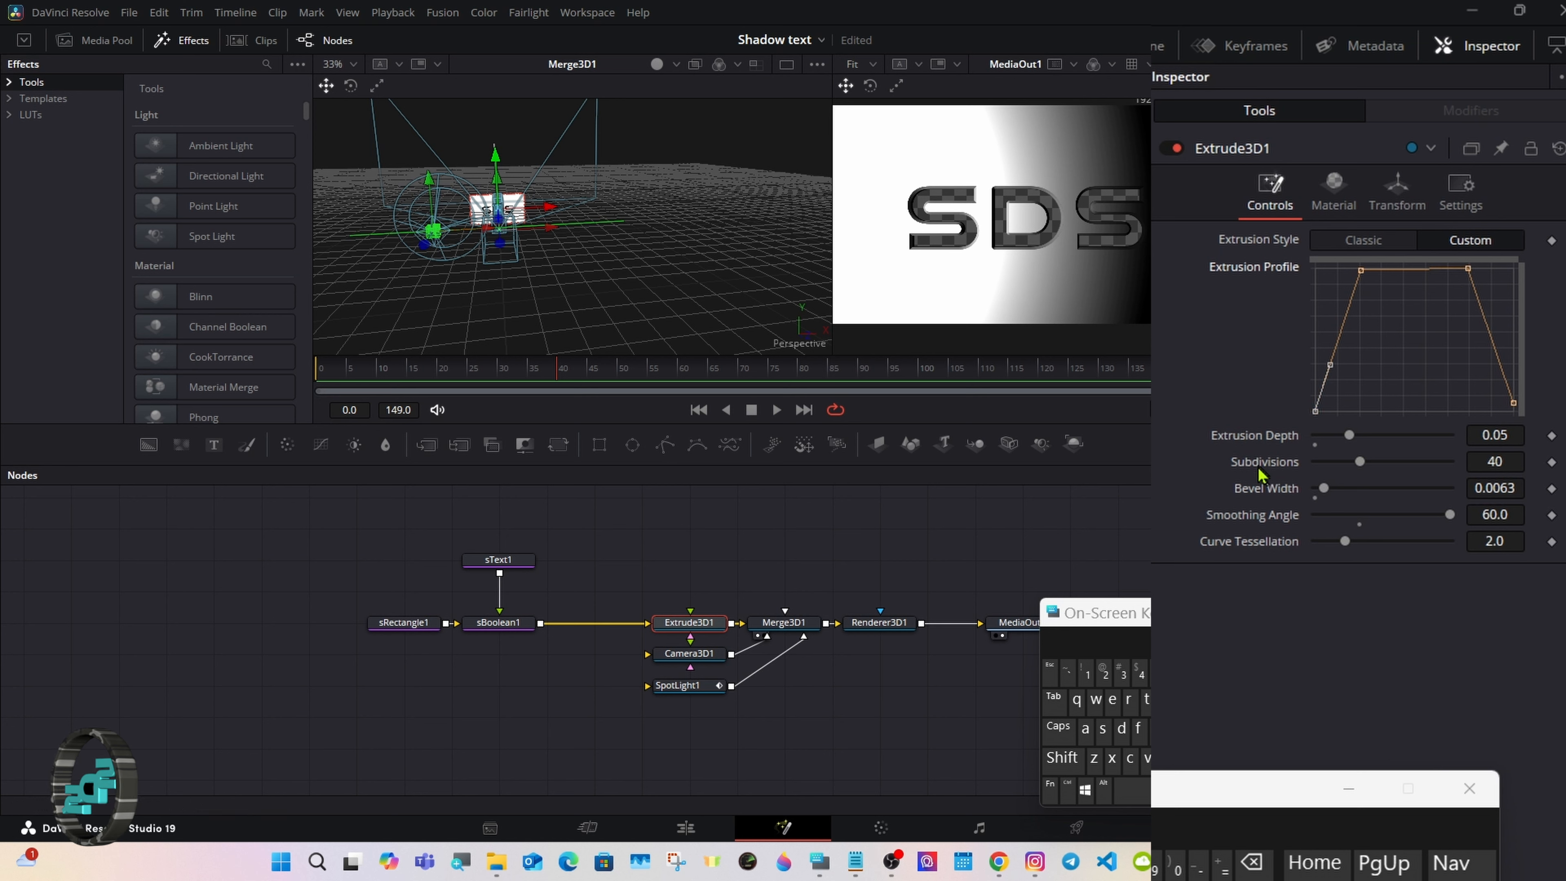
left_click_drag(1330, 365, 1316, 363)
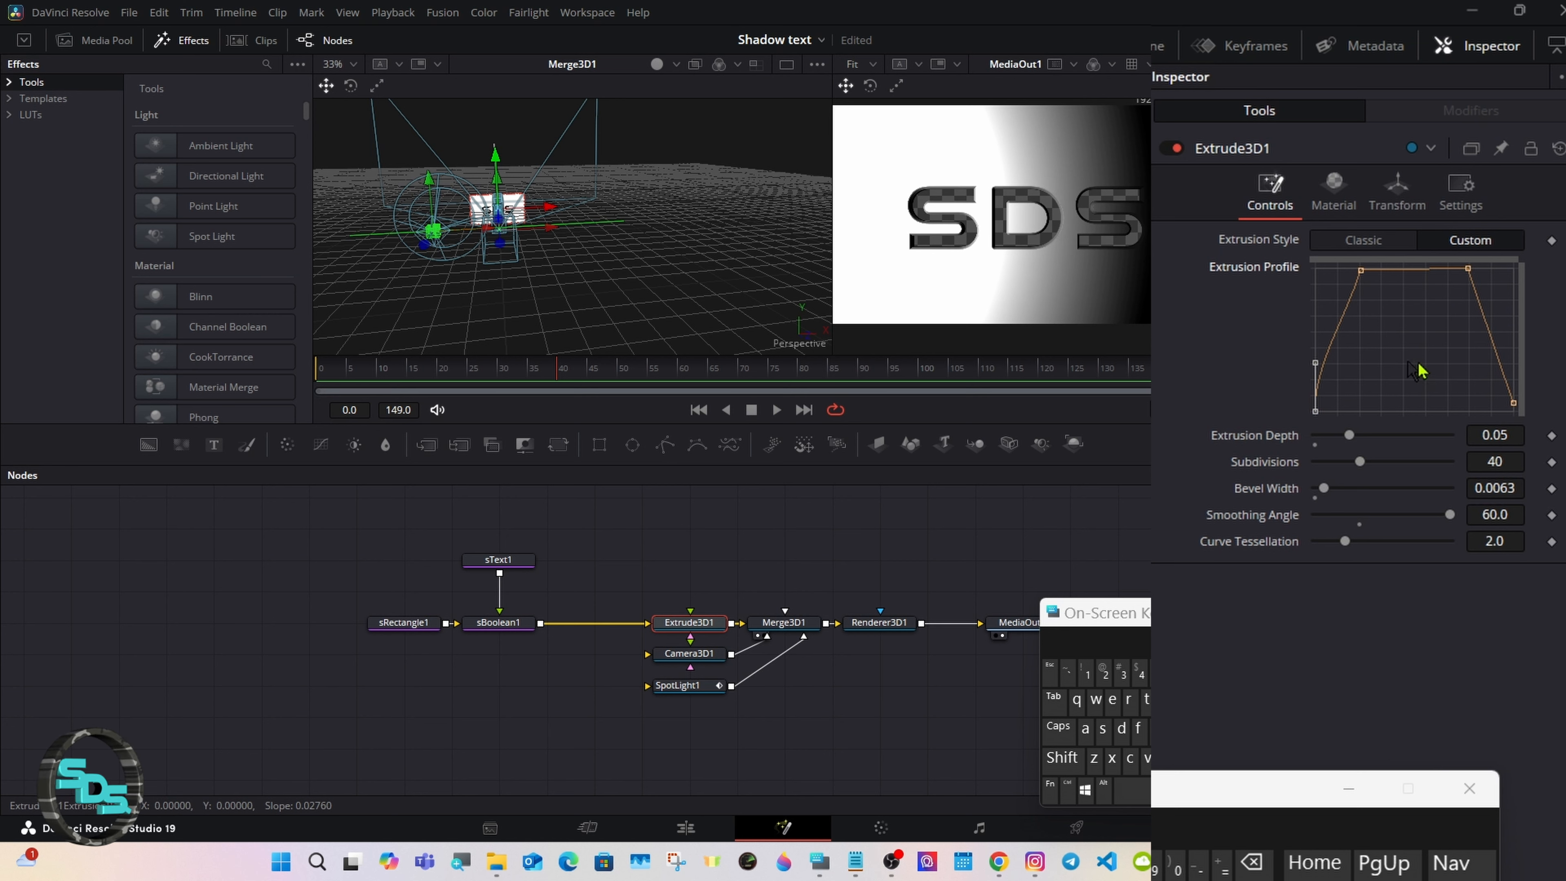
left_click(1499, 359)
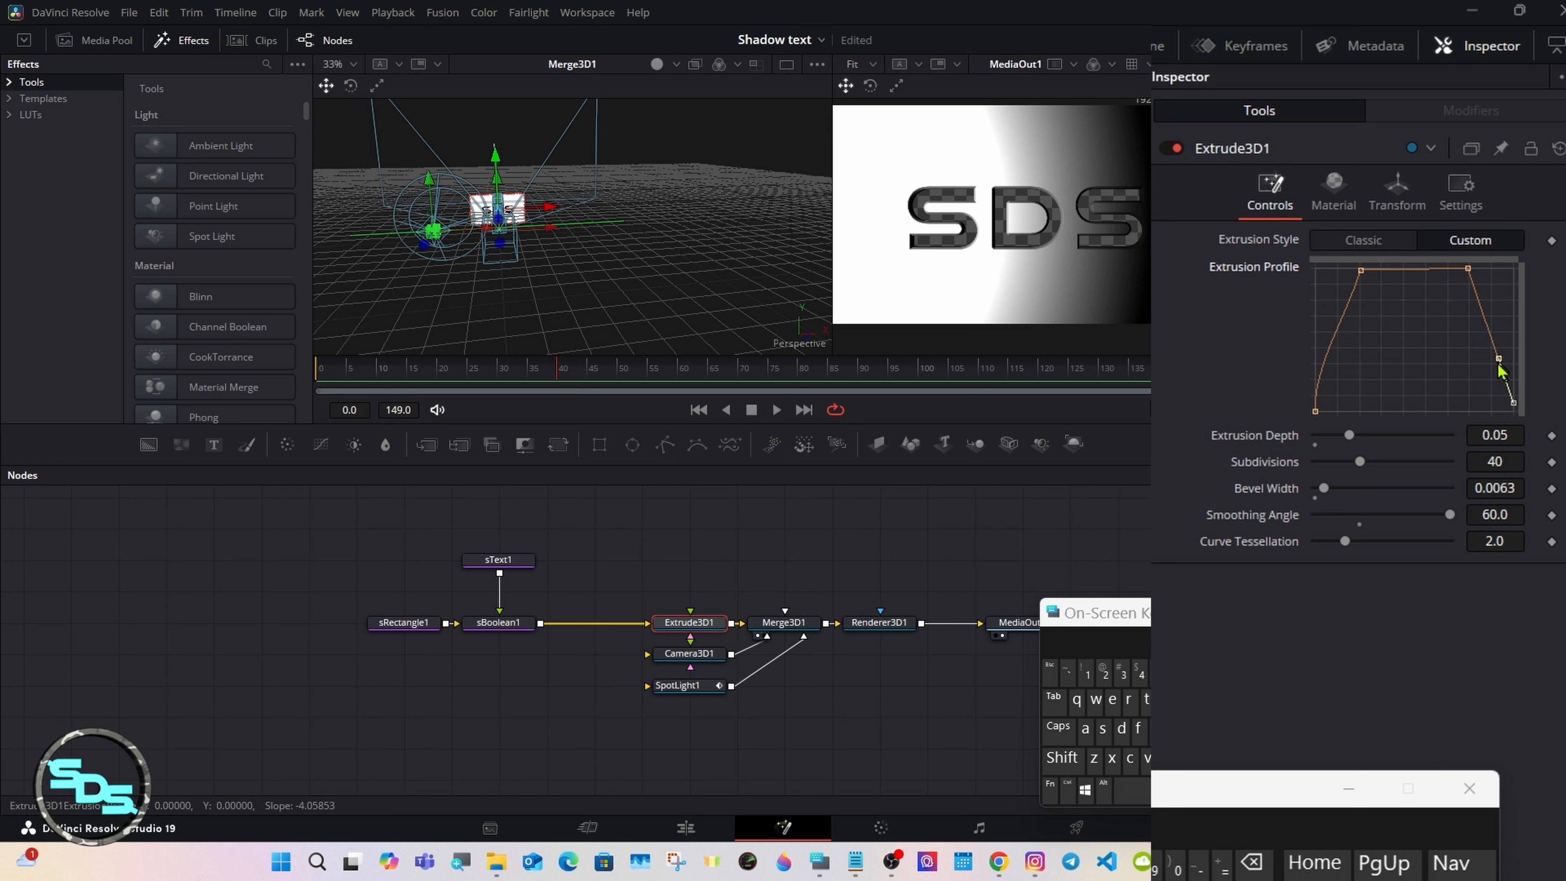
left_click_drag(1500, 364, 1517, 356)
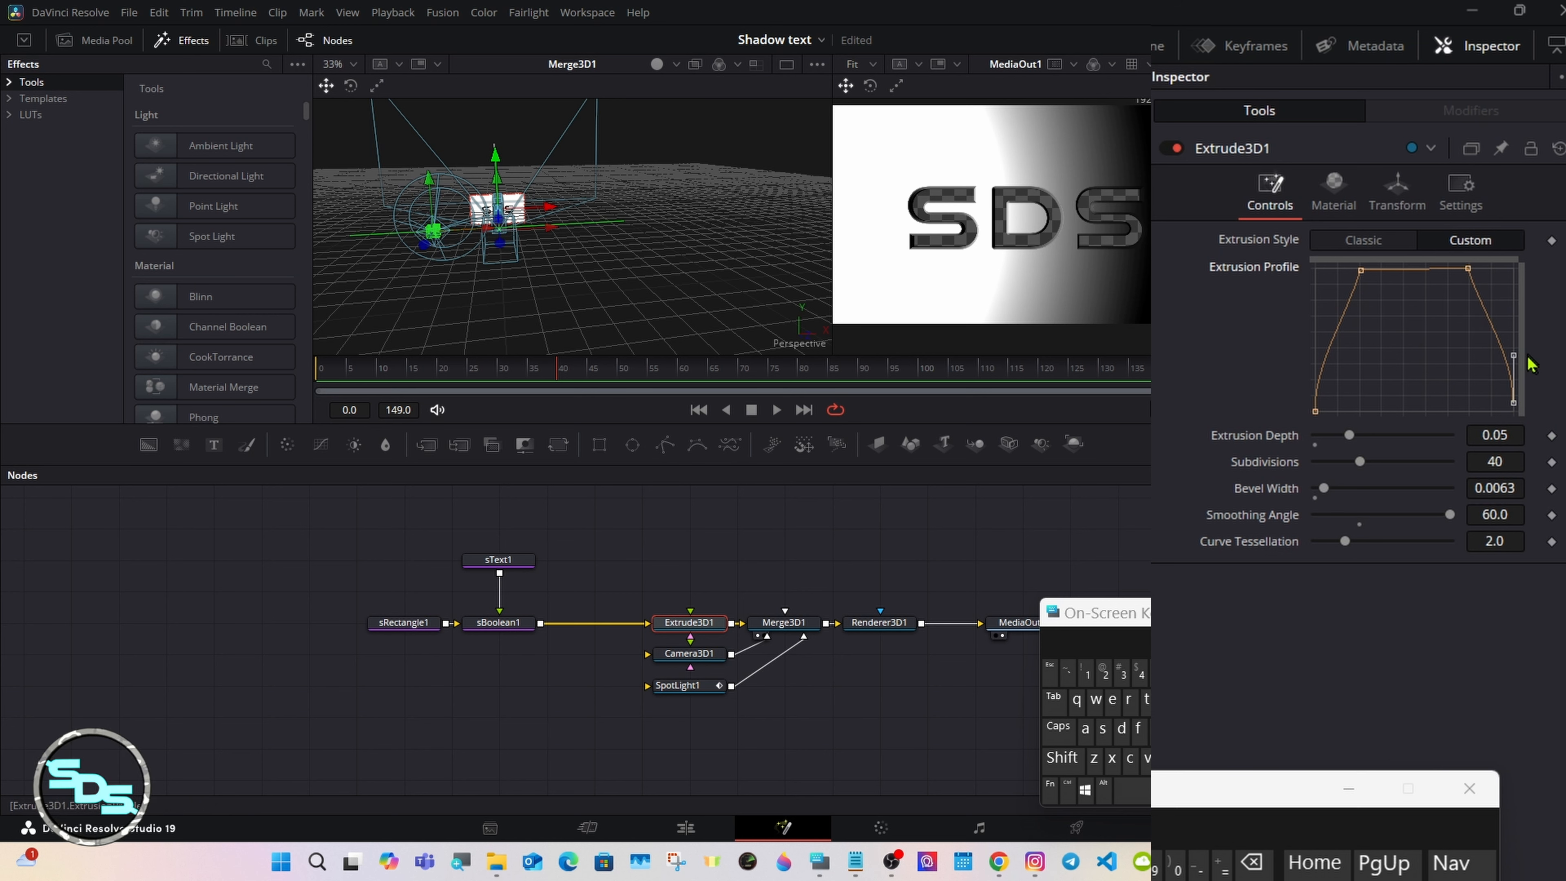
Smooth the two upper points of the extrusion profile and extend their outer handles horizontally to the edges of the graph
key("Delete")
left_click_drag(1507, 283, 1261, 250)
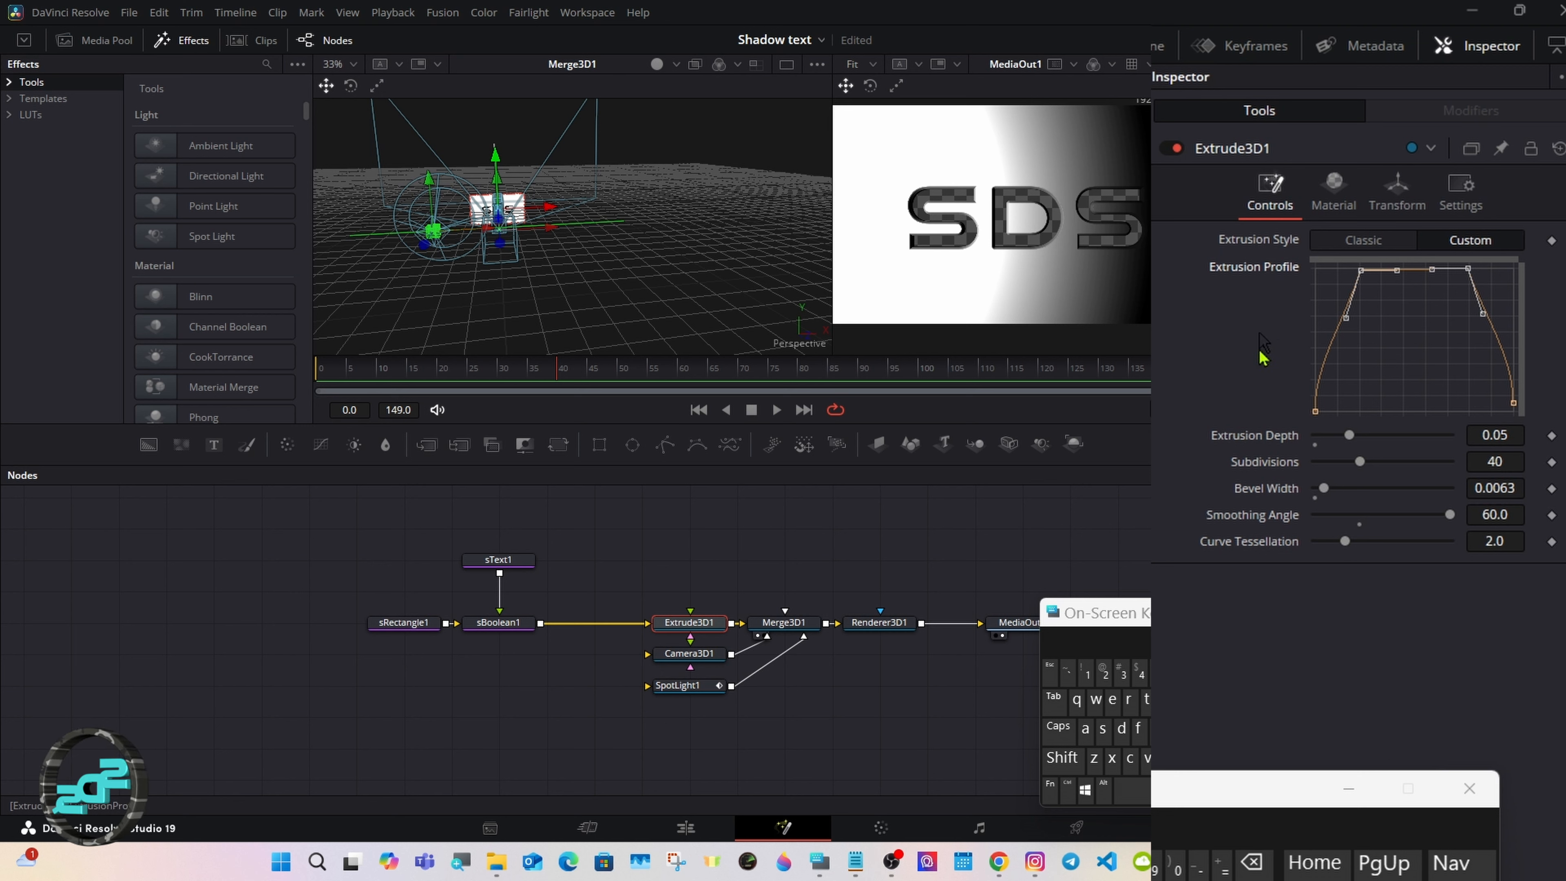
left_click(1139, 731)
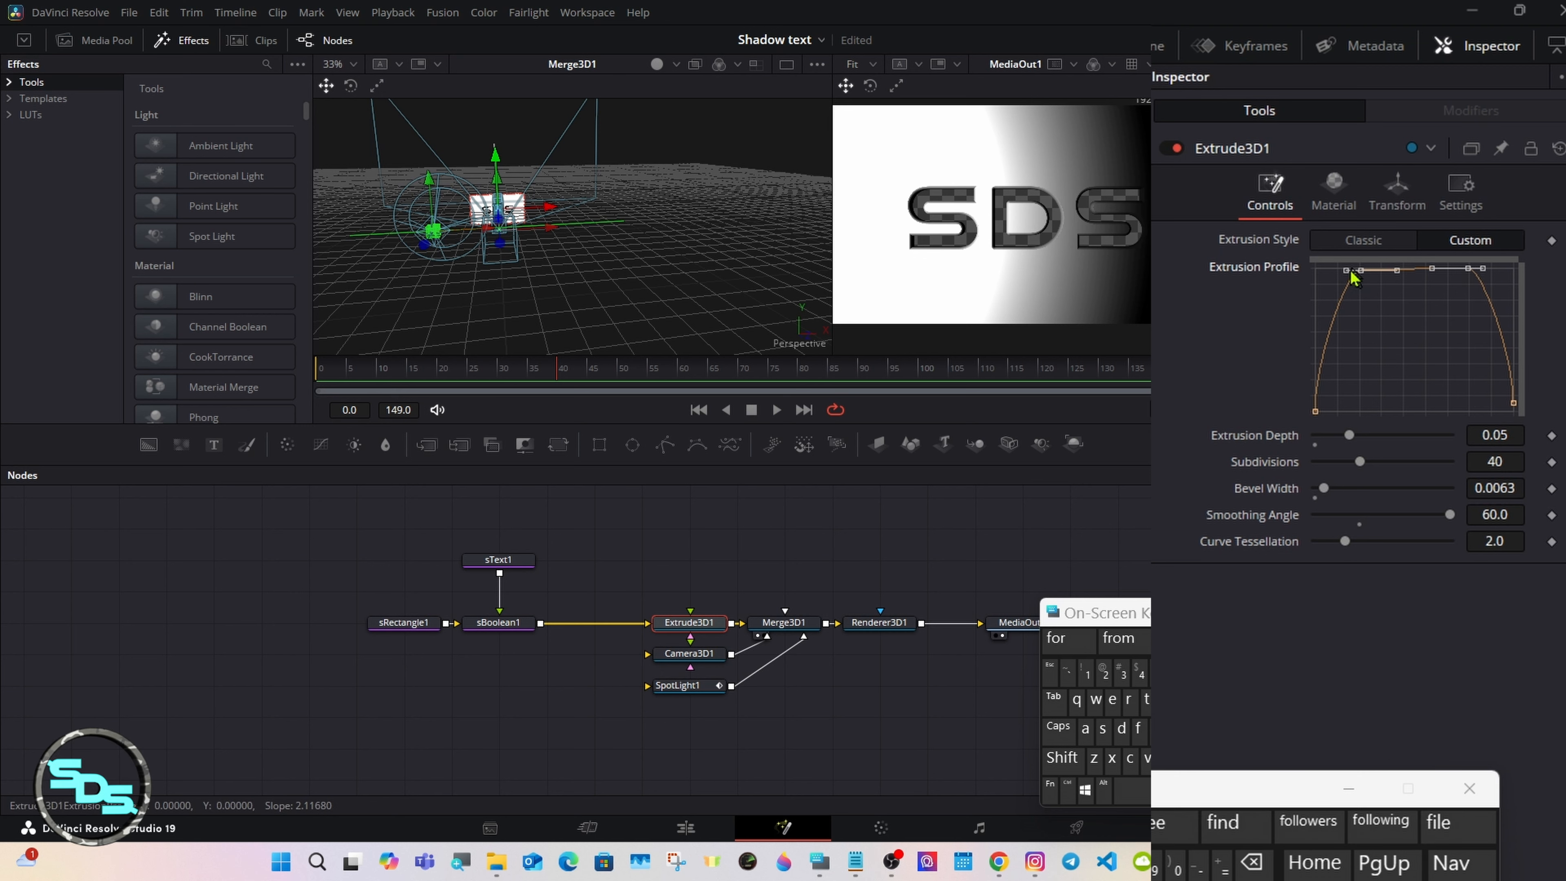
left_click_drag(1347, 272, 1315, 272)
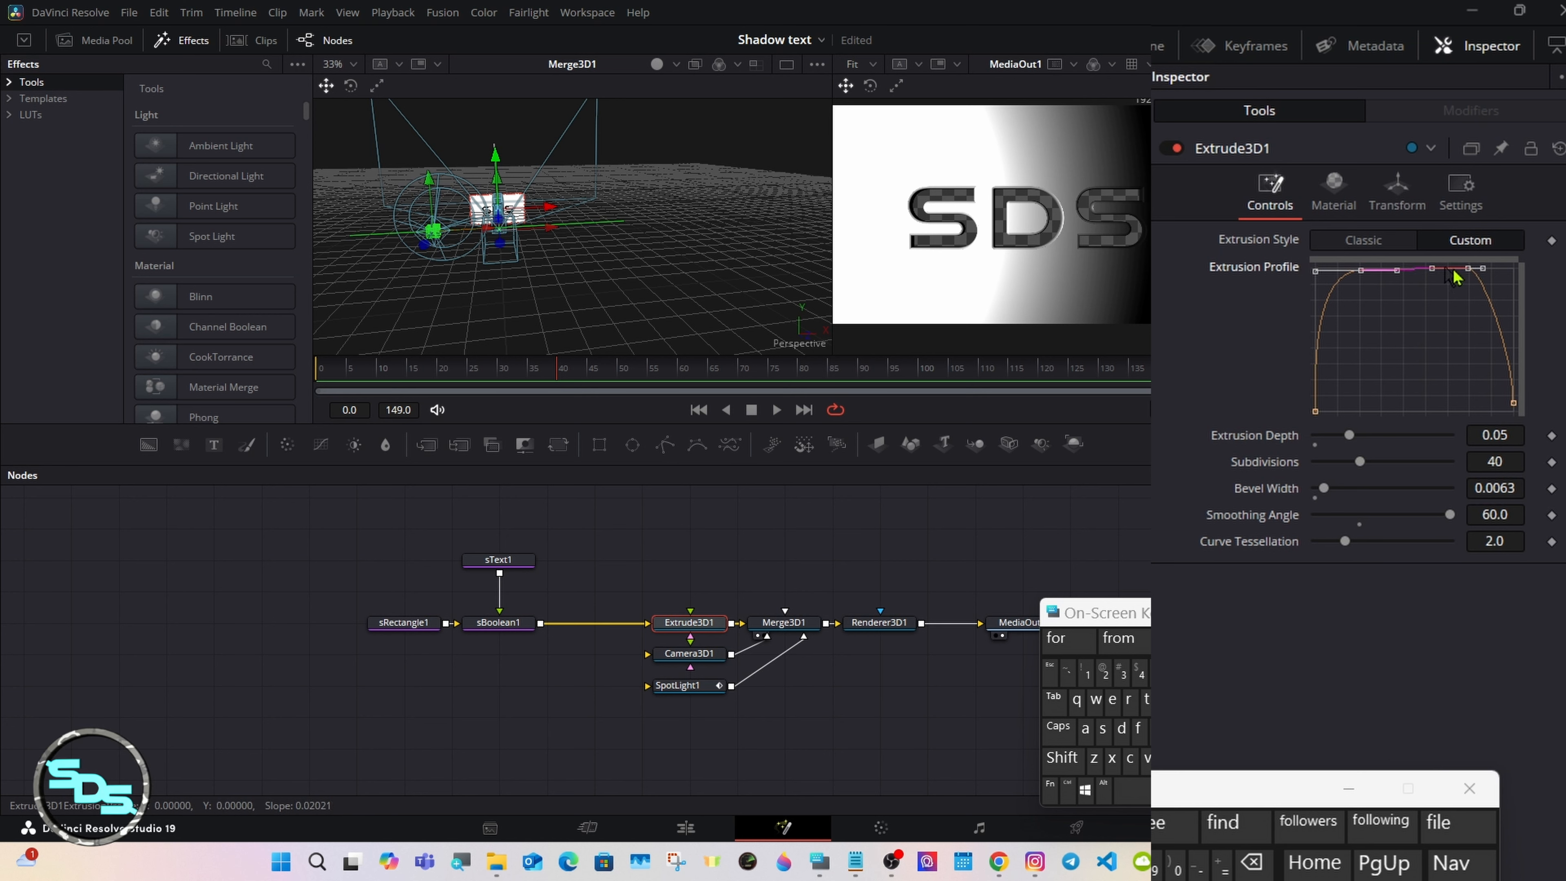
left_click_drag(1484, 270, 1537, 275)
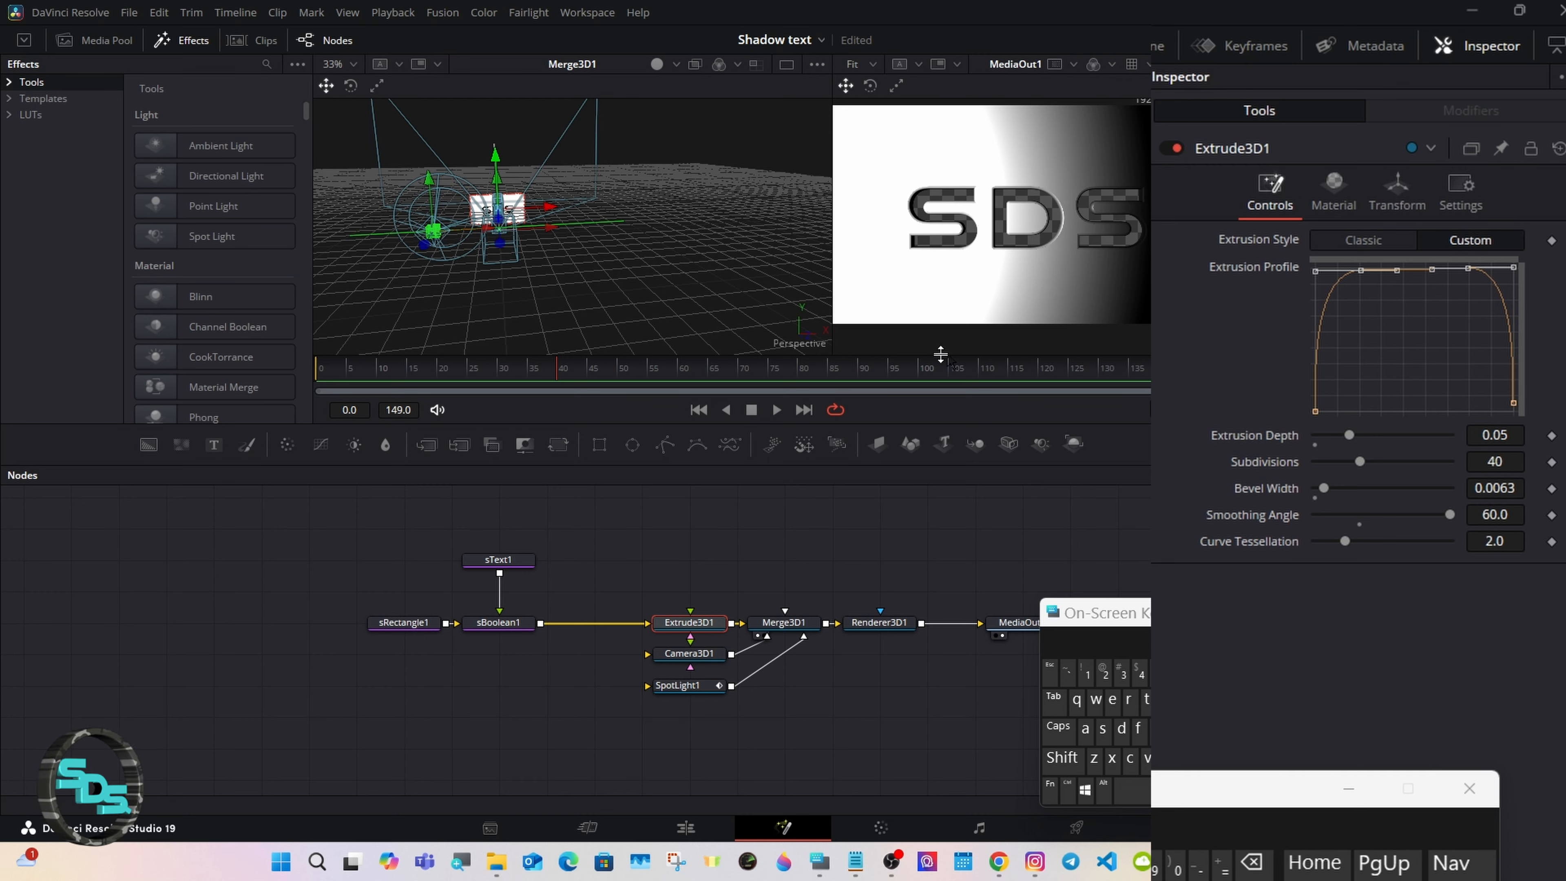
Enlarge the MediaOut1 view and switch to a single viewer showing only MediaOut1
left_click_drag(834, 296, 704, 297)
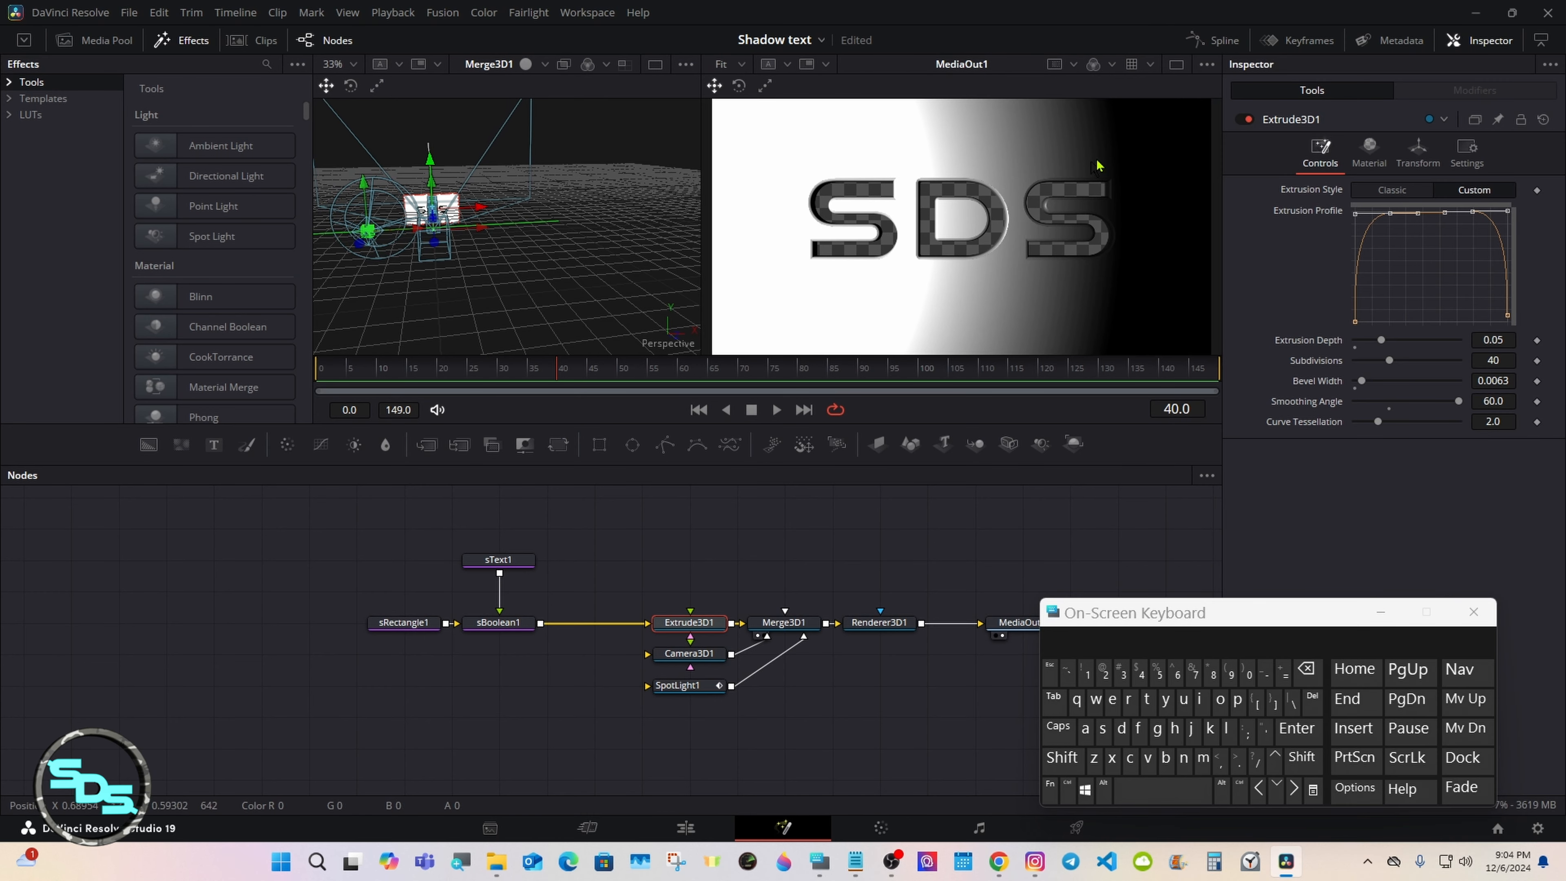
left_click(1176, 66)
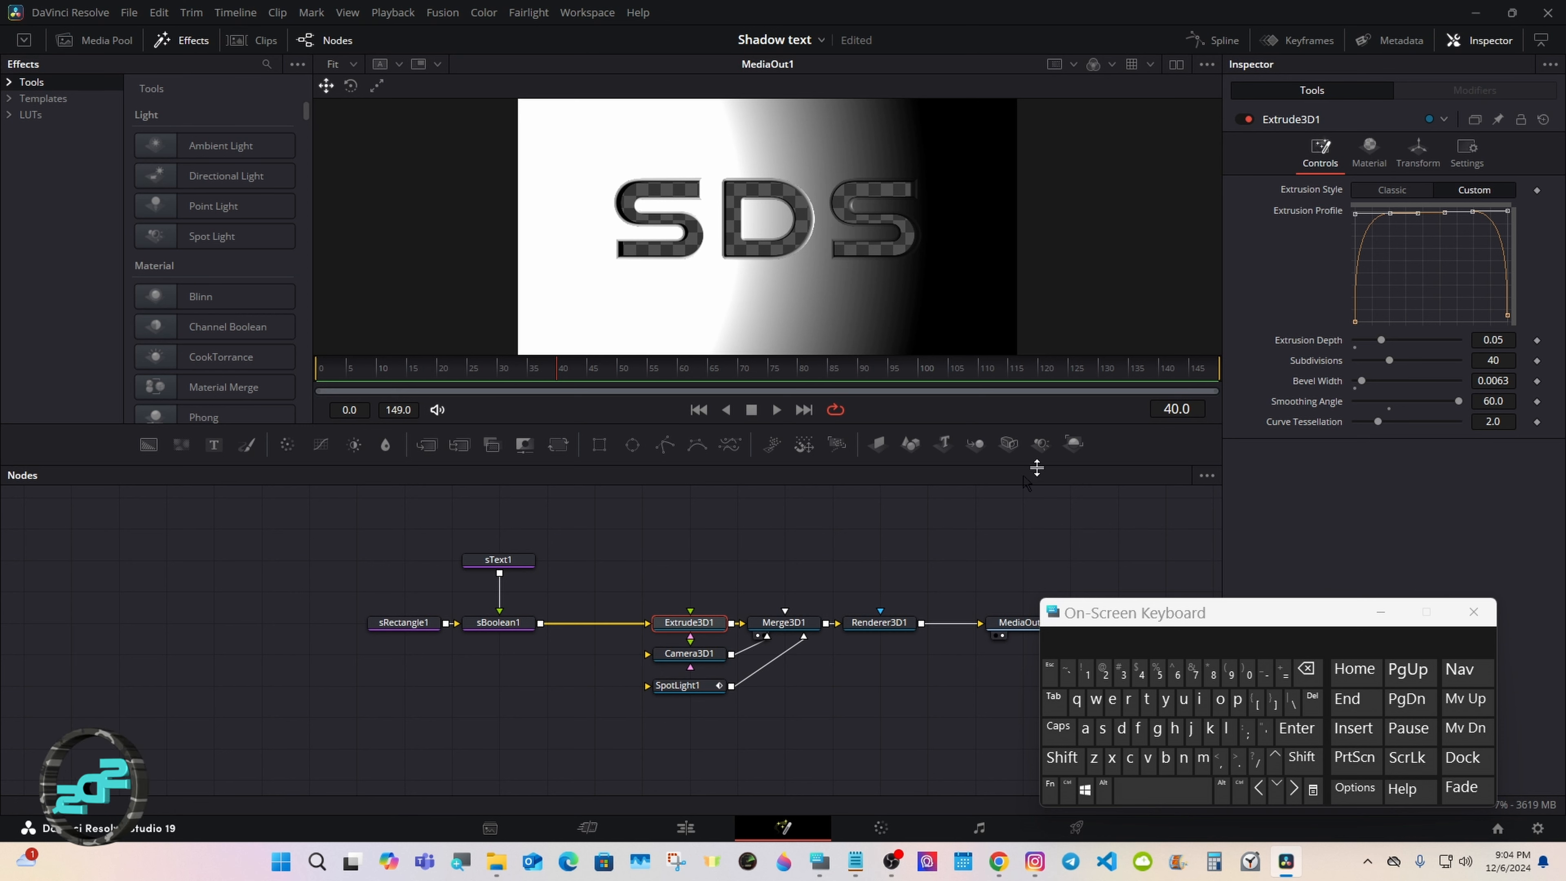
Change the diffuse colour of Extrude3D1 to light blue #55aaff and preview the lighting up to frame 61
left_click(1369, 151)
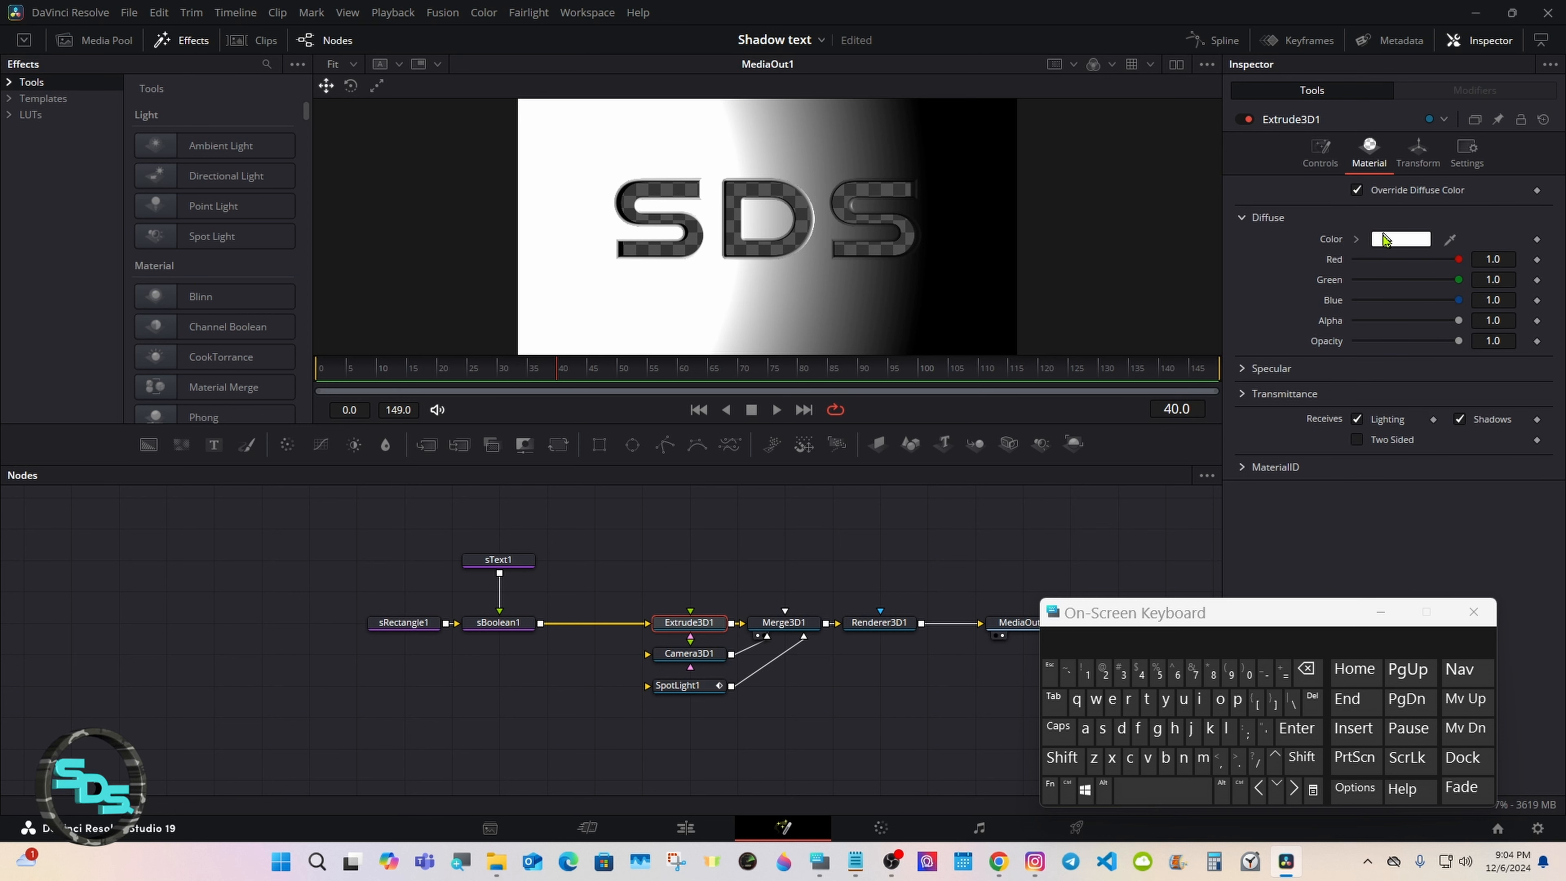
left_click(1384, 239)
left_click(684, 394)
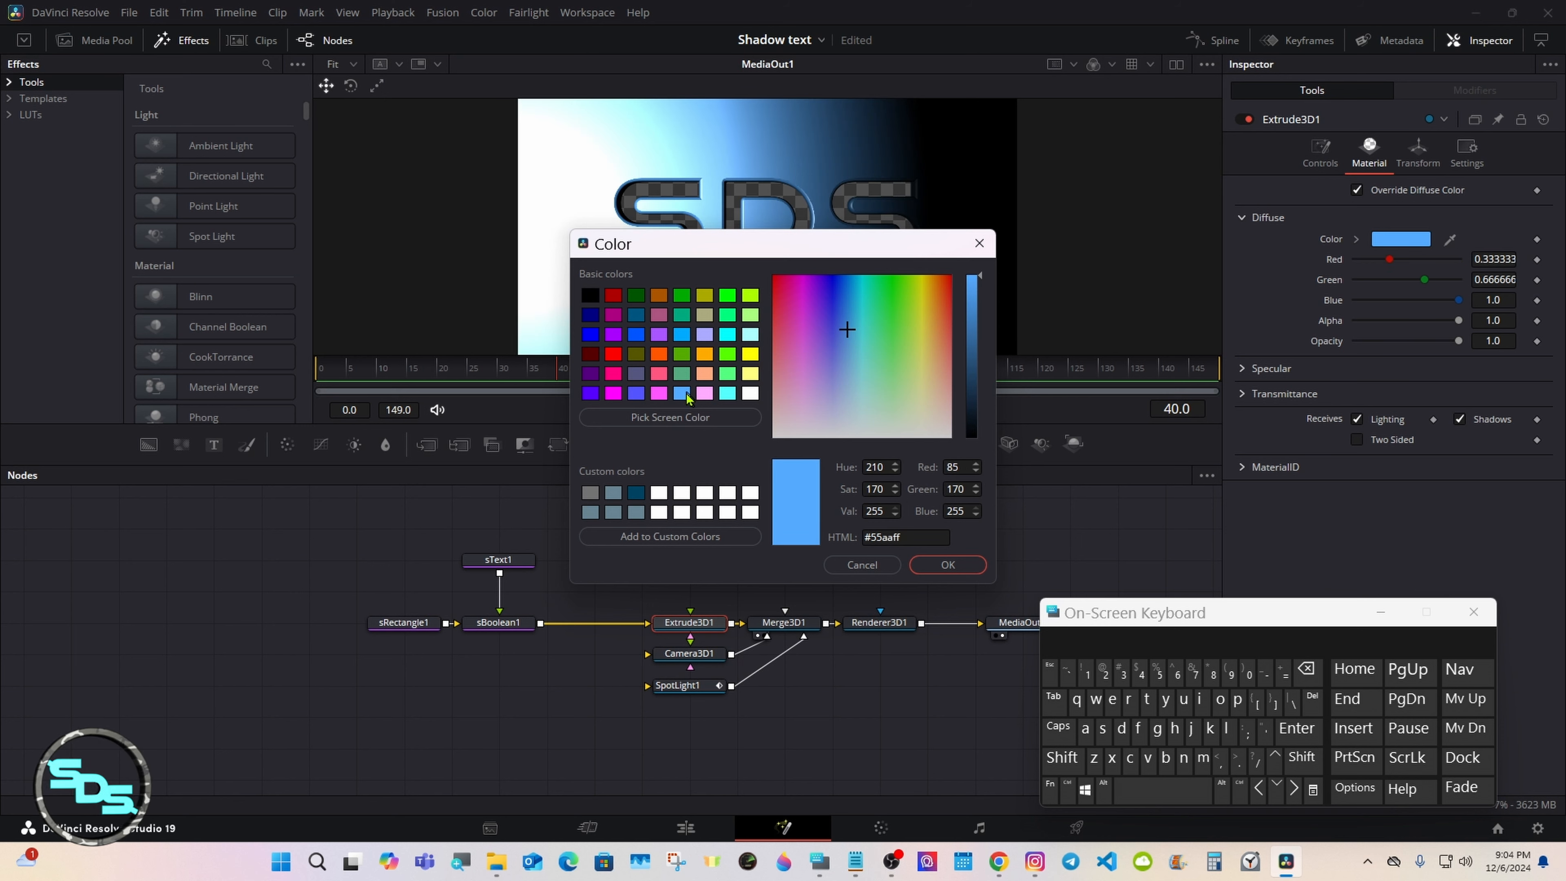
left_click(936, 577)
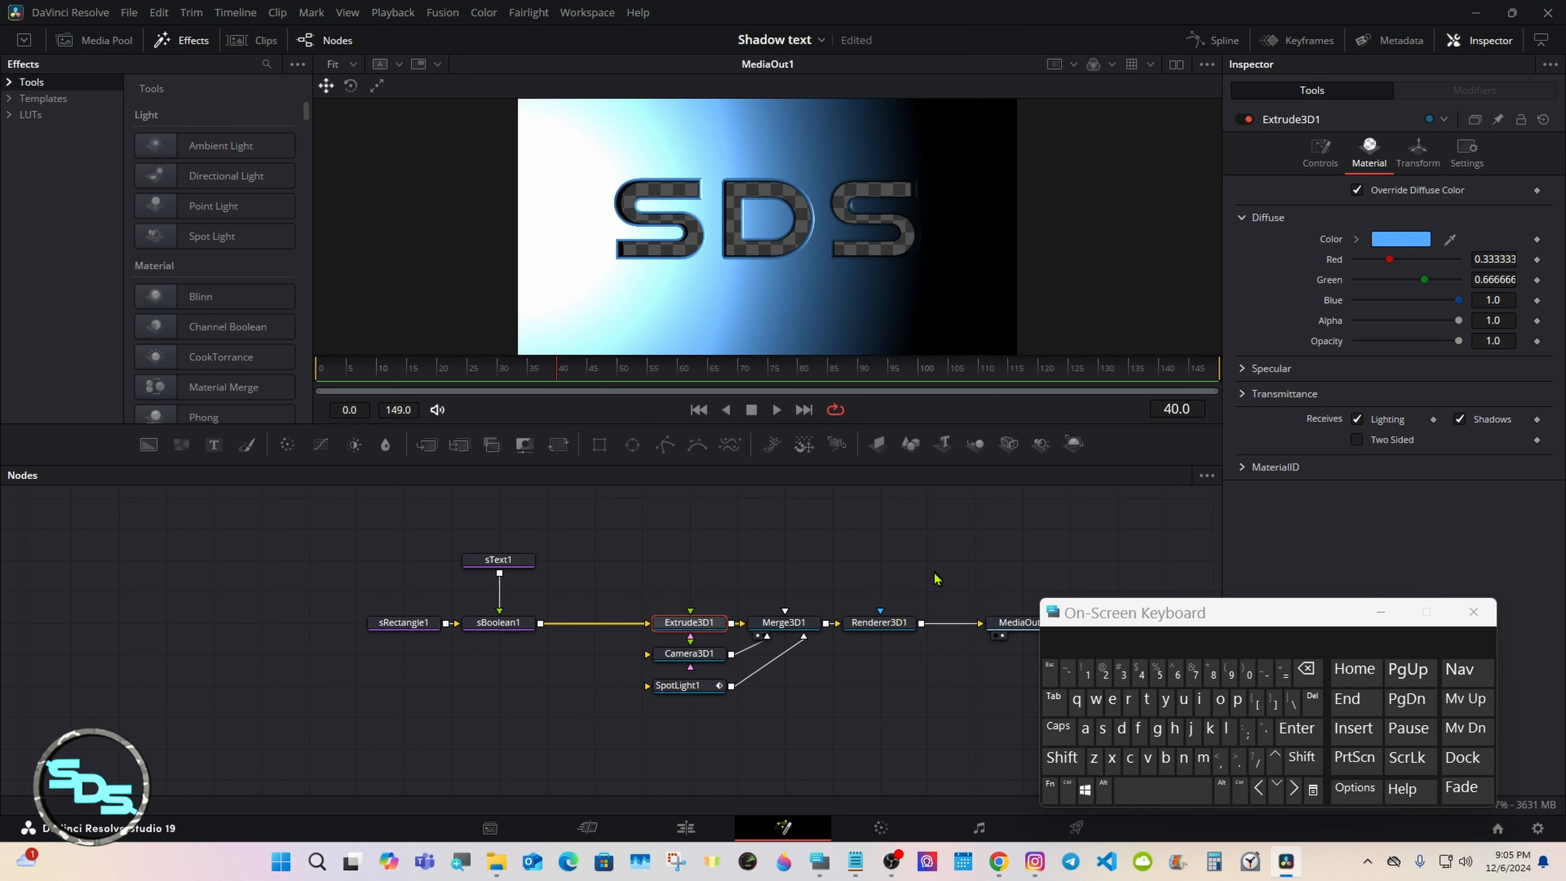
left_click_drag(473, 372, 692, 378)
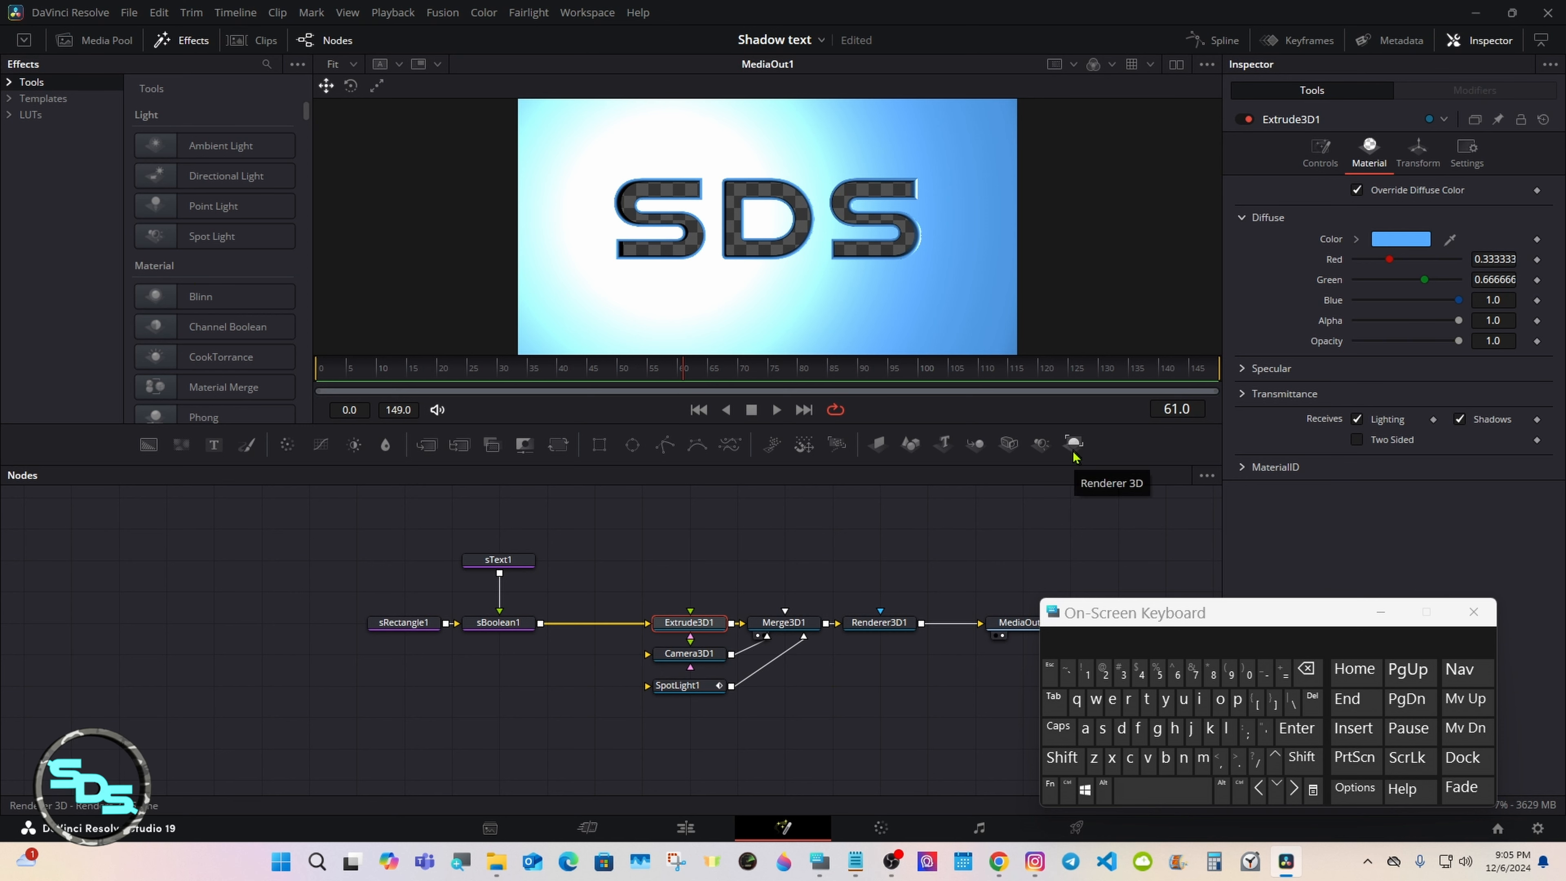
left_click(1320, 151)
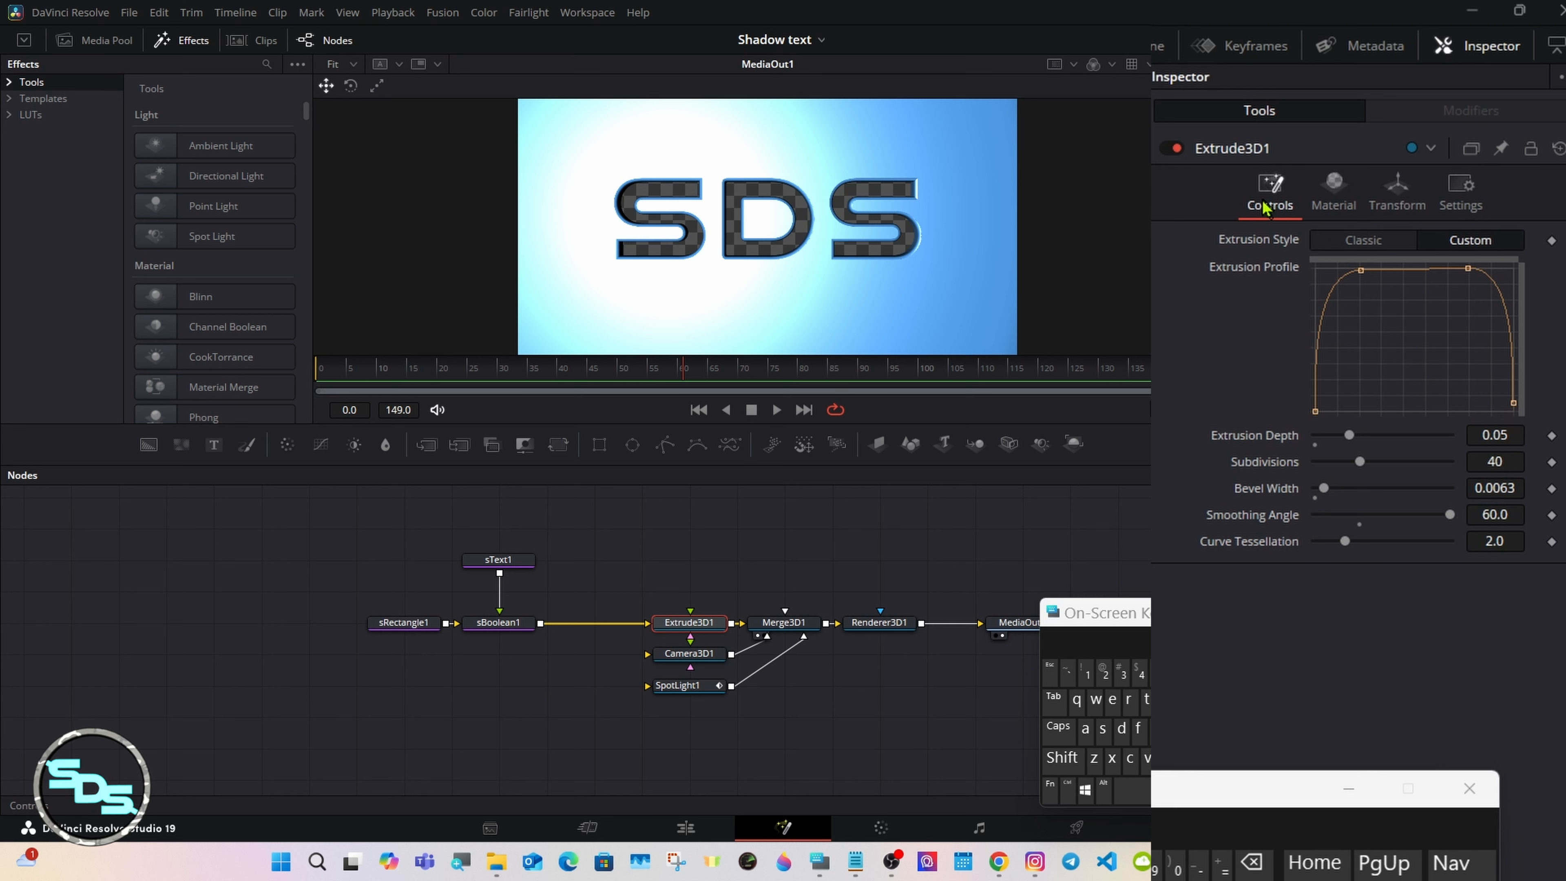
left_click(1326, 196)
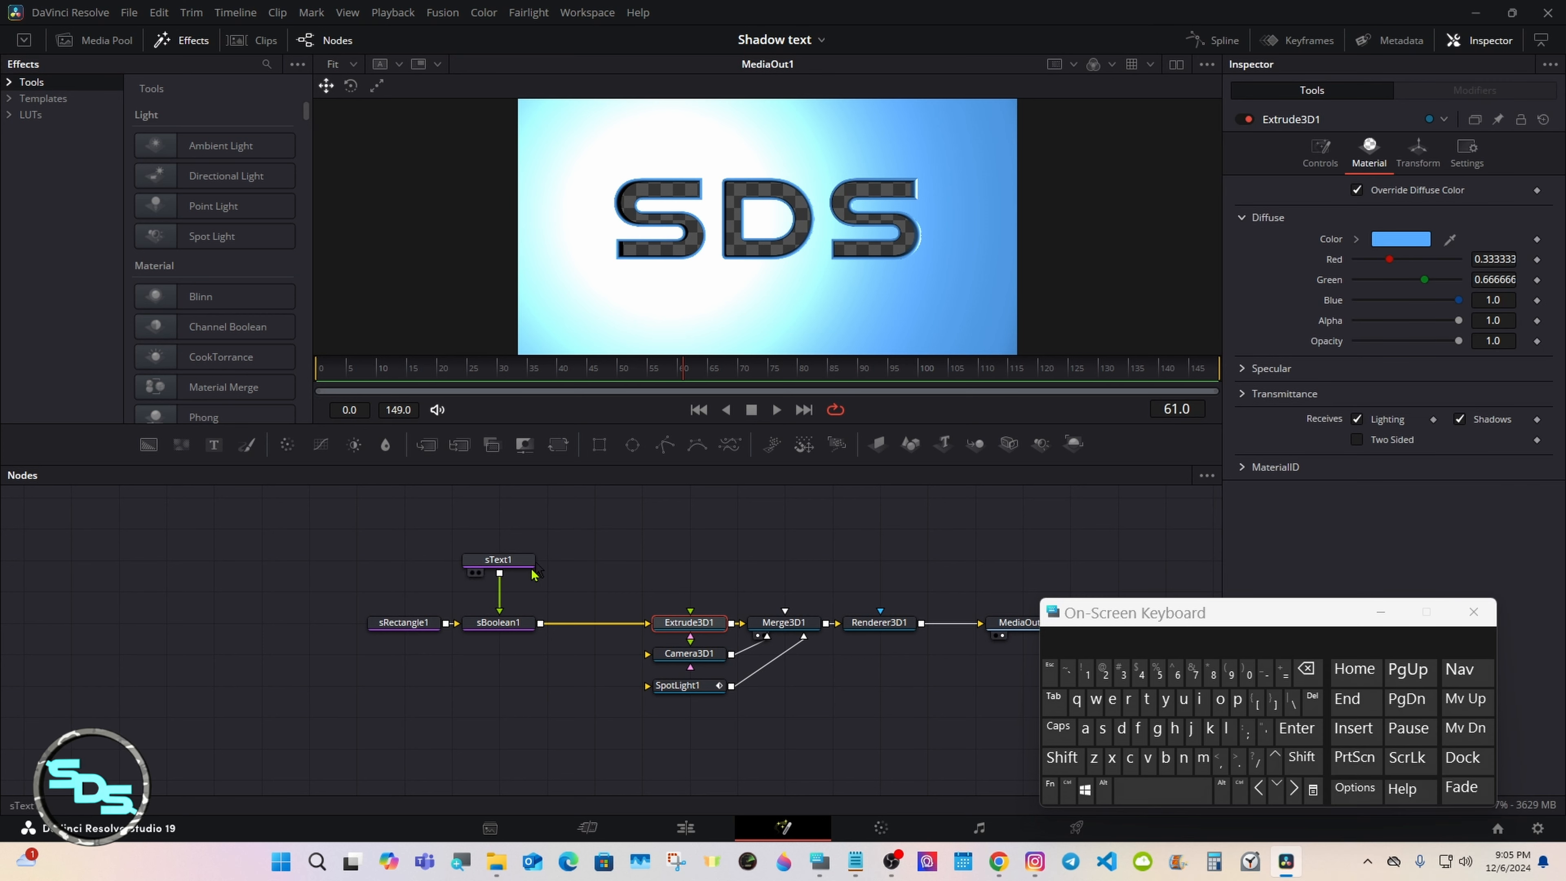
Add a Replace Material 3D node to the node graph
left_click(487, 626)
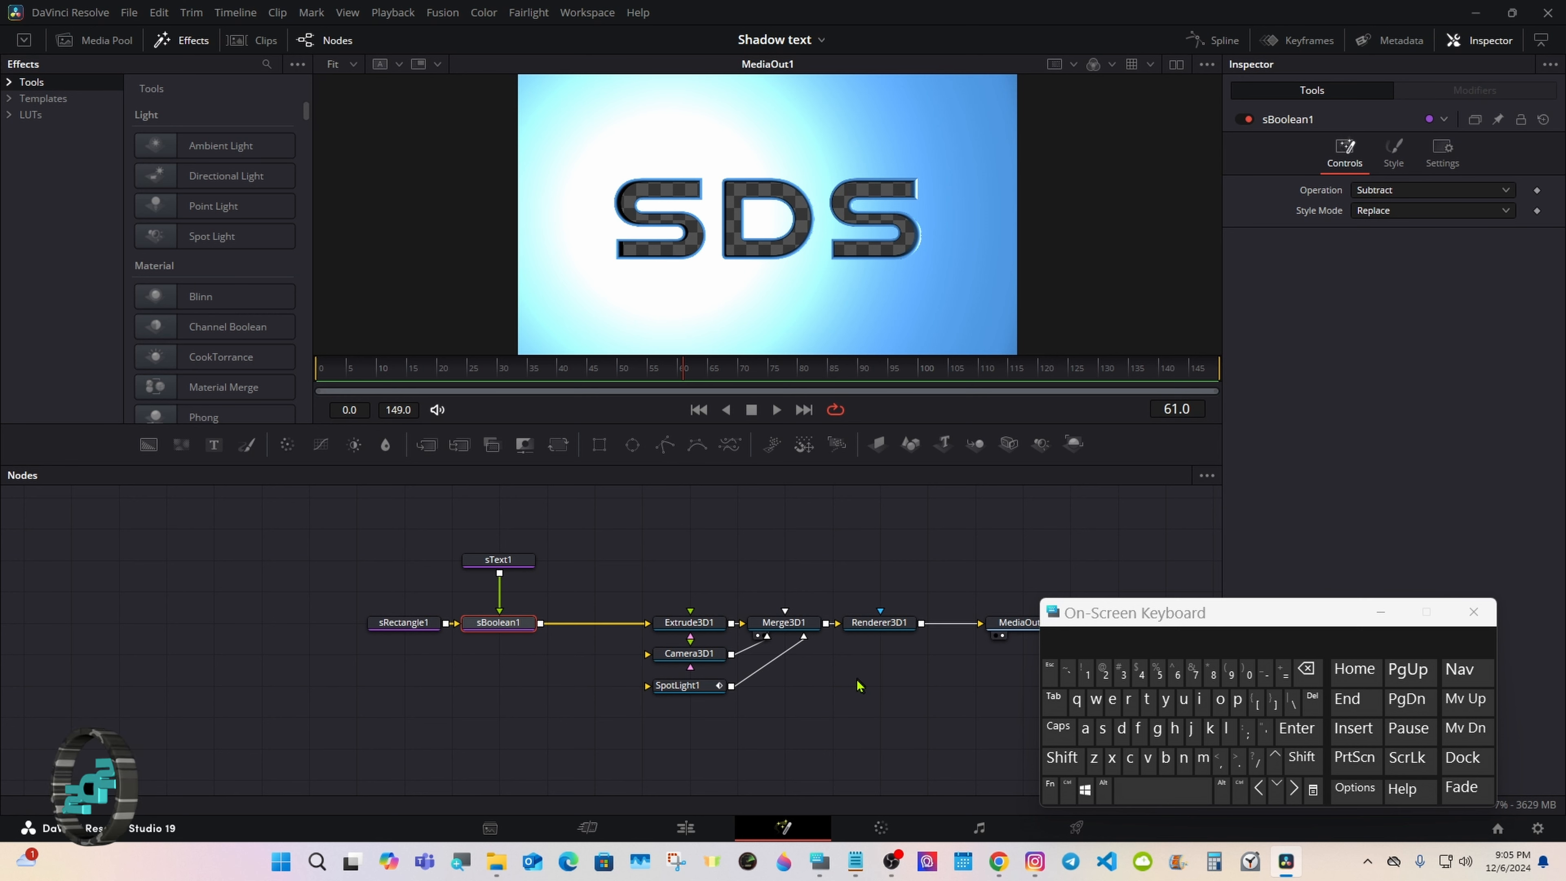
left_click(1061, 758)
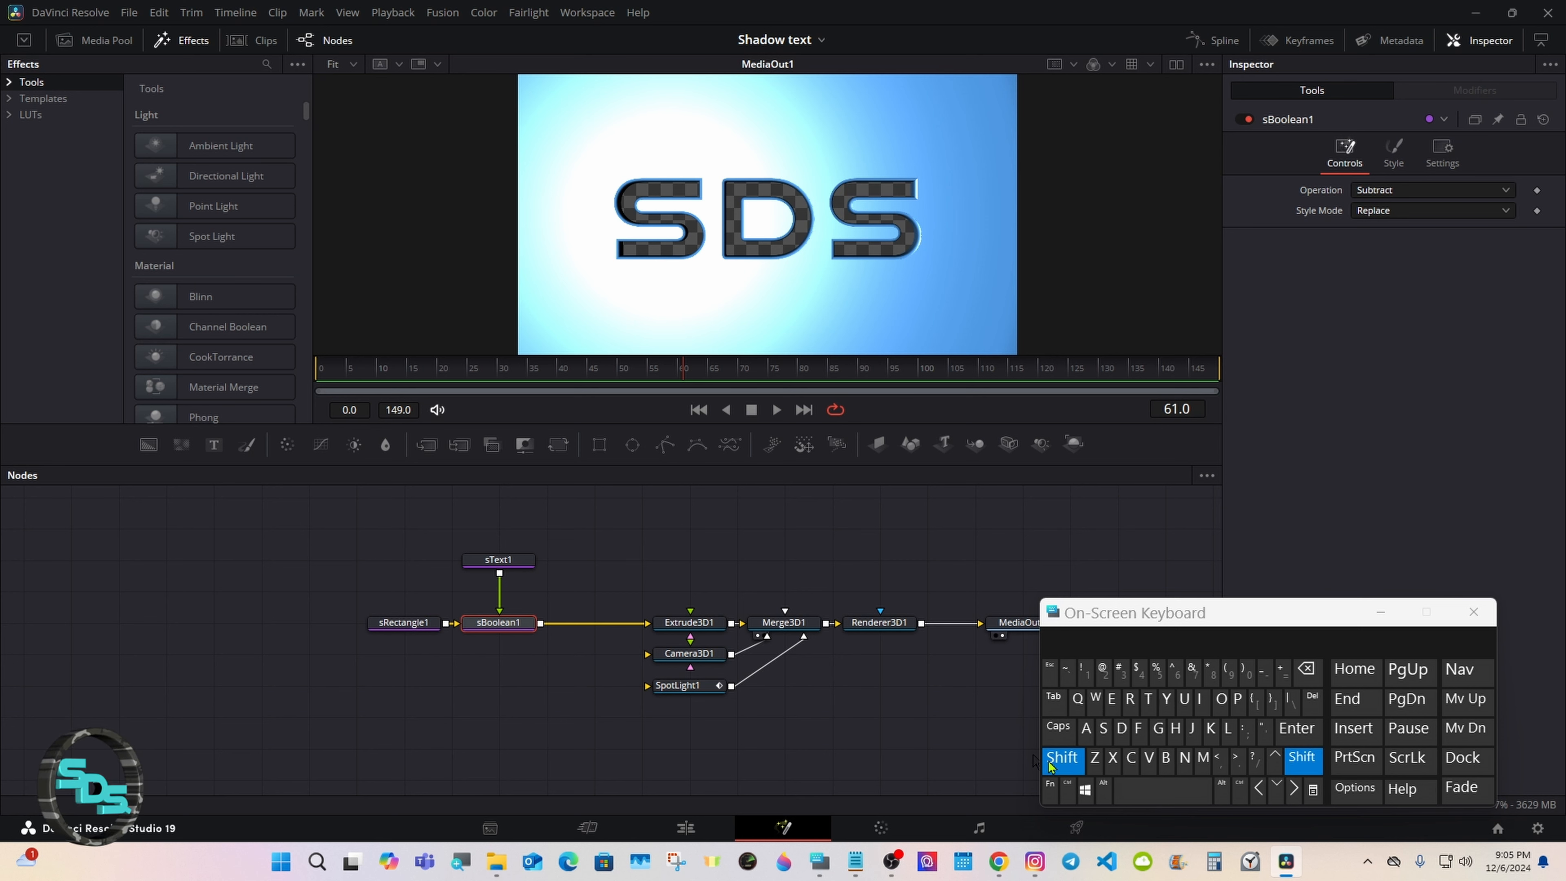
left_click(1132, 795)
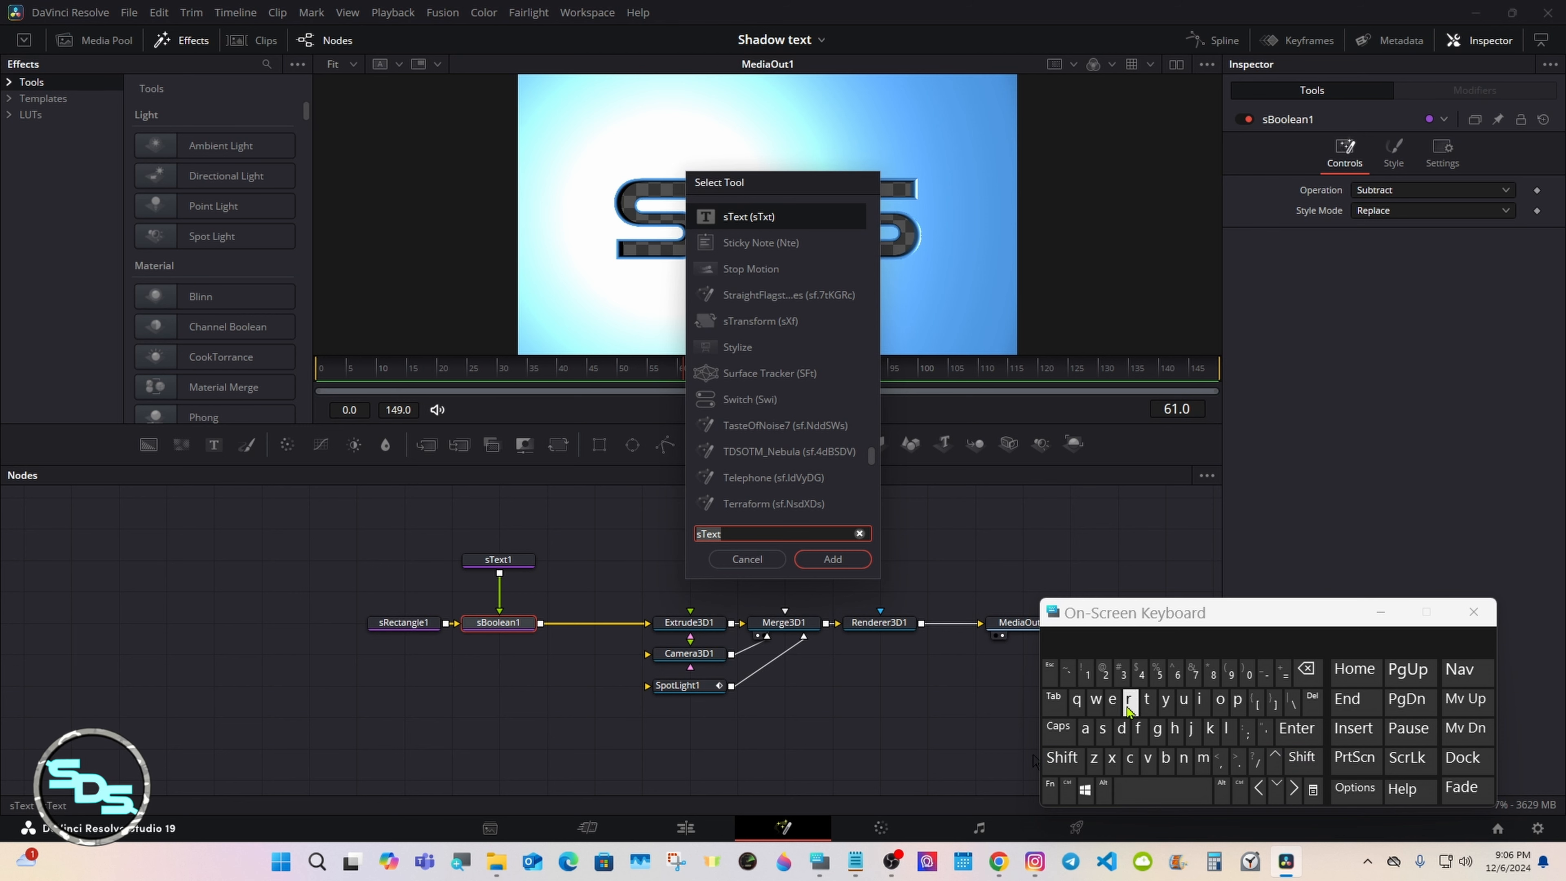
type("re")
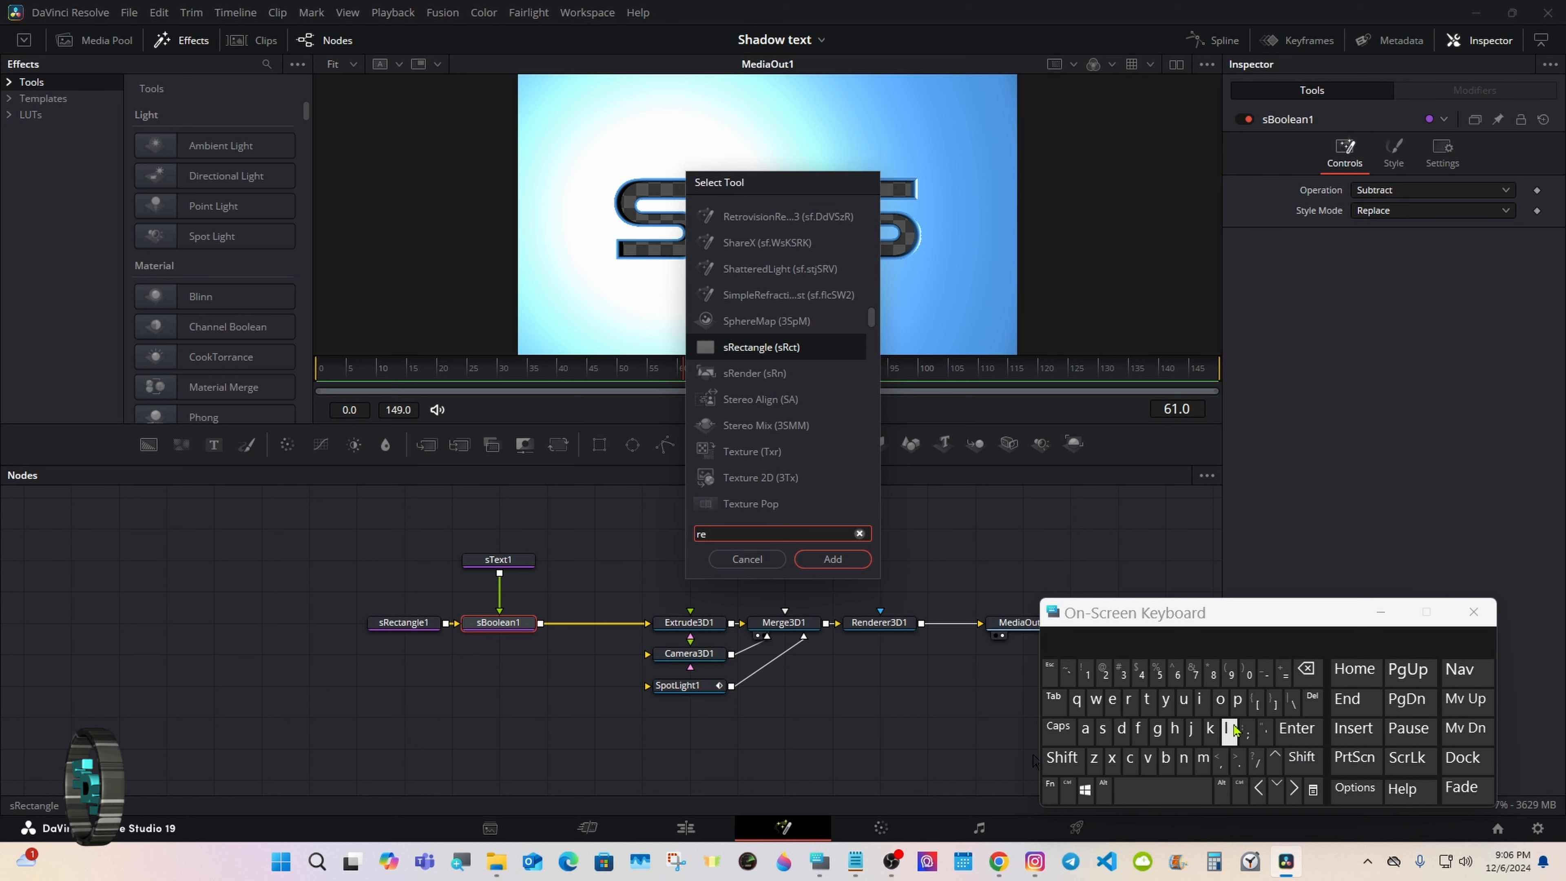
left_click(1237, 699)
left_click(1227, 728)
left_click(771, 268)
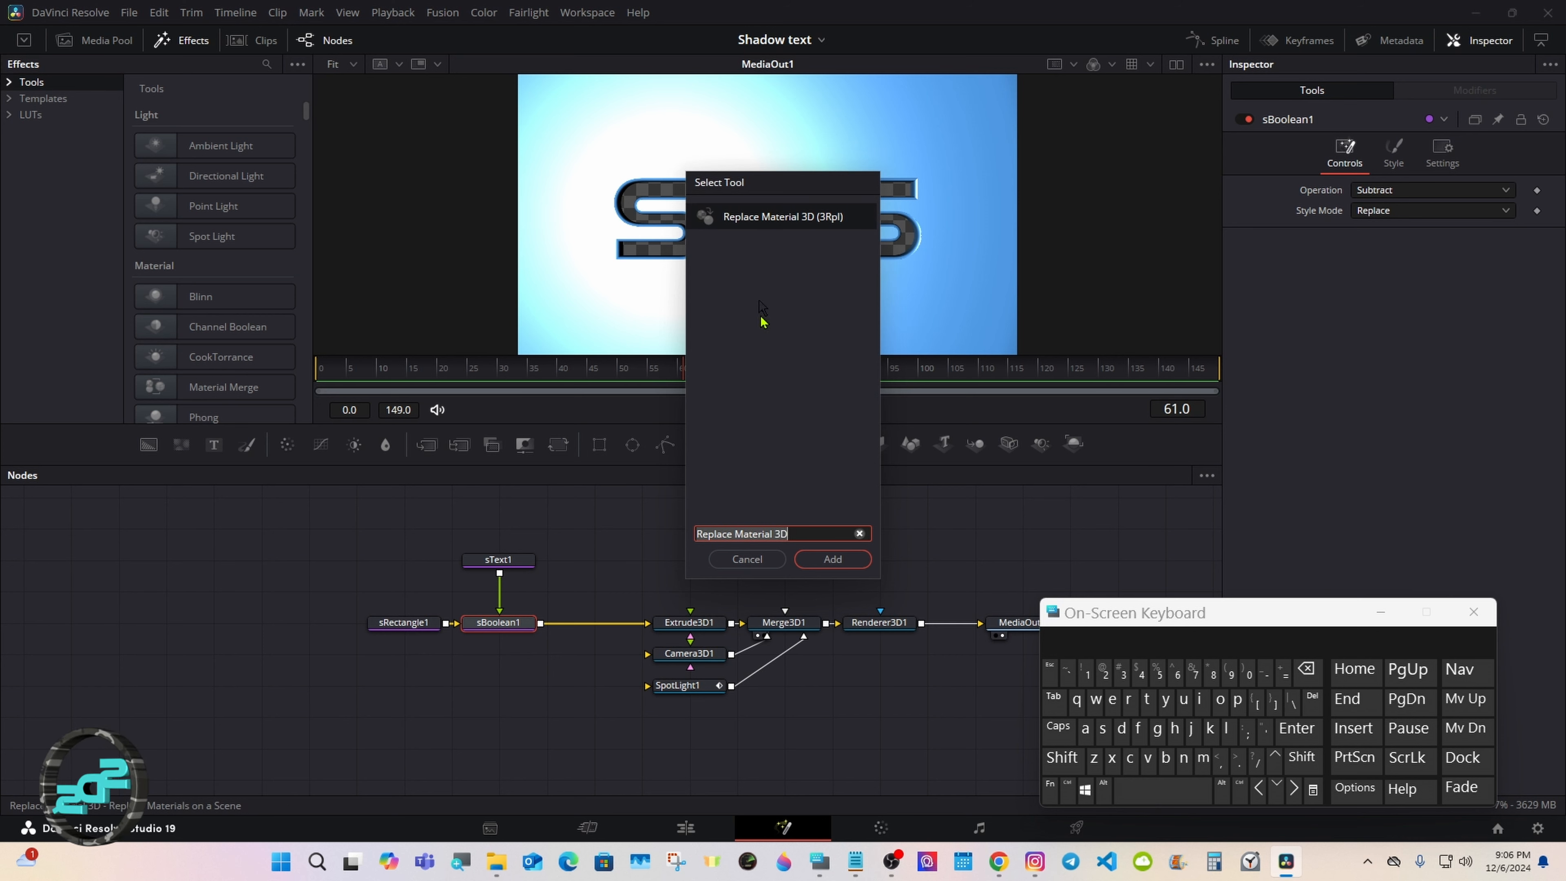
left_click(832, 559)
Shift Extrude3D1 closer to sBoolean1 and insert the Replace Material 3D node into the connection between Extrude3D1 and Merge3D1
mouse_move(579, 624)
left_mouse_down()
mouse_move(580, 607)
mouse_move(688, 593)
mouse_move(595, 625)
left_mouse_up()
left_click(595, 624)
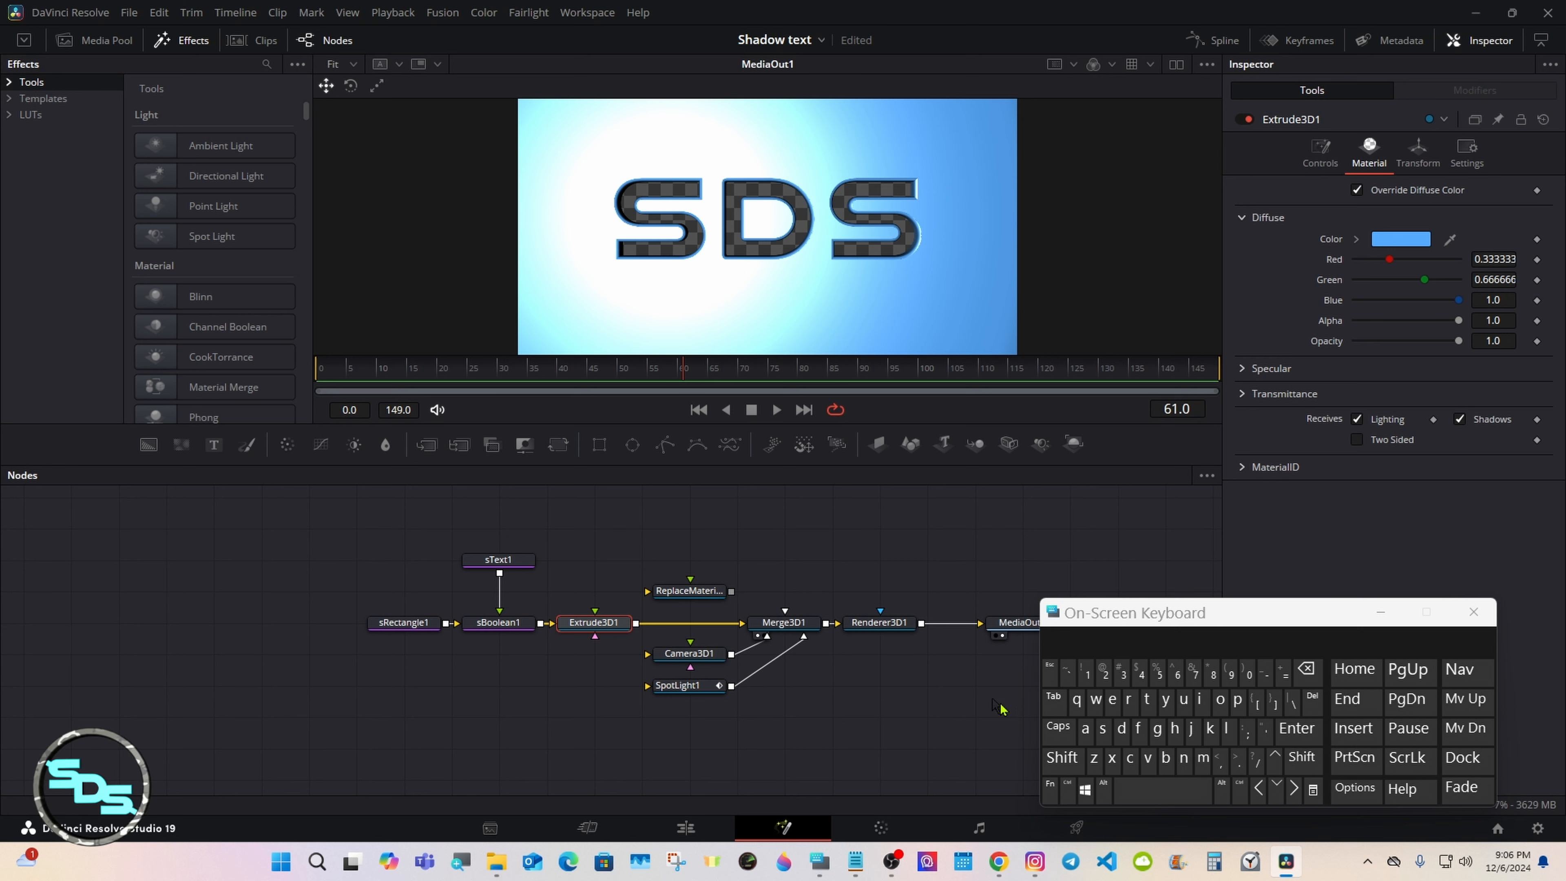
left_click(1062, 757)
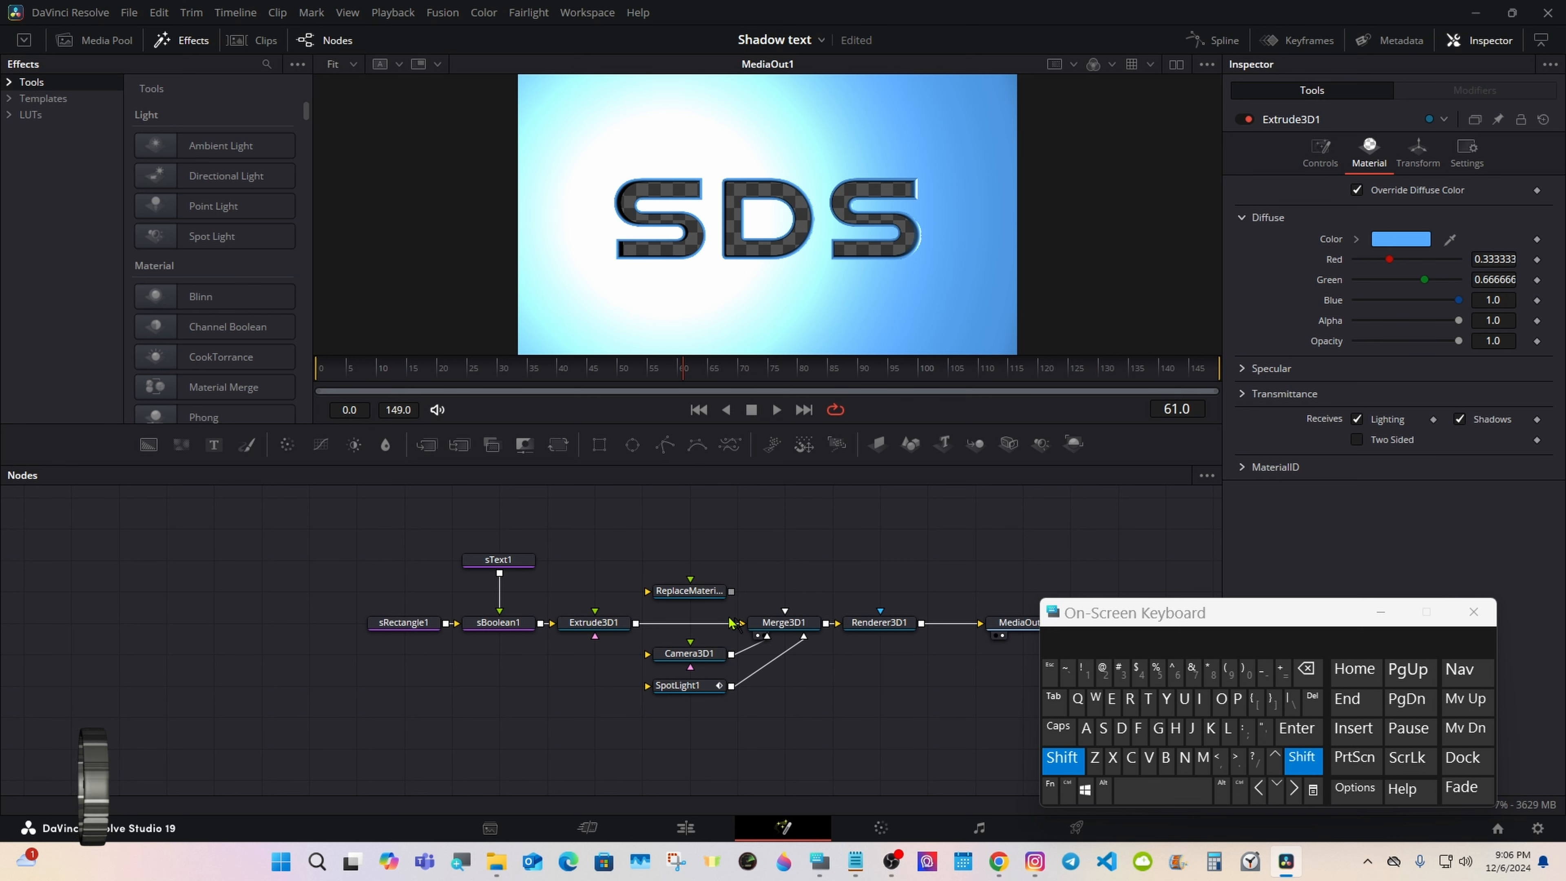
left_click_drag(689, 591, 692, 626)
left_click(692, 626)
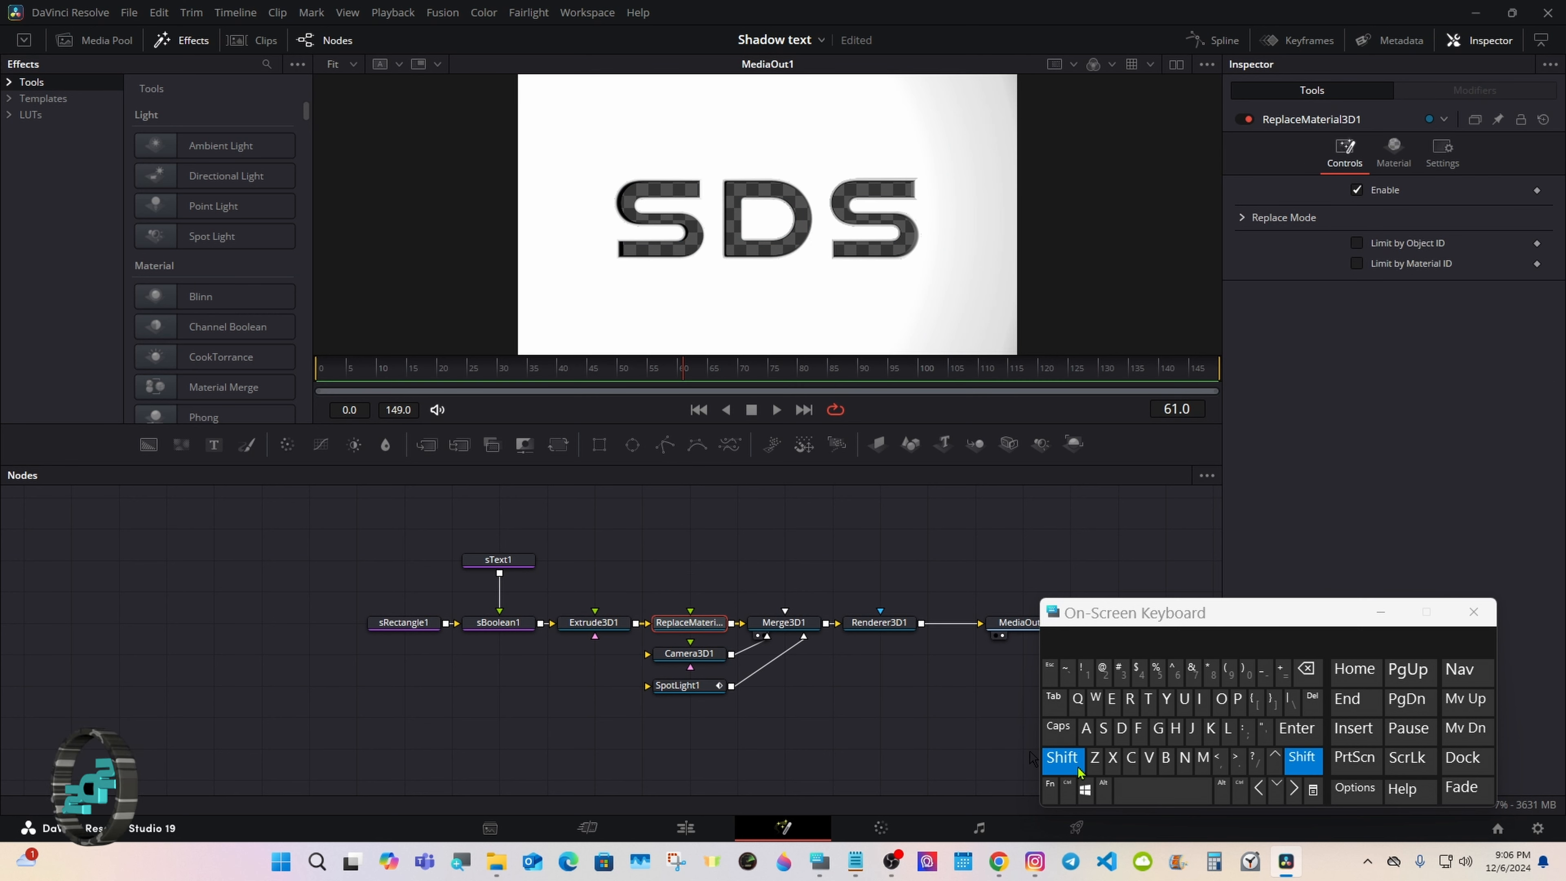
left_click(1062, 760)
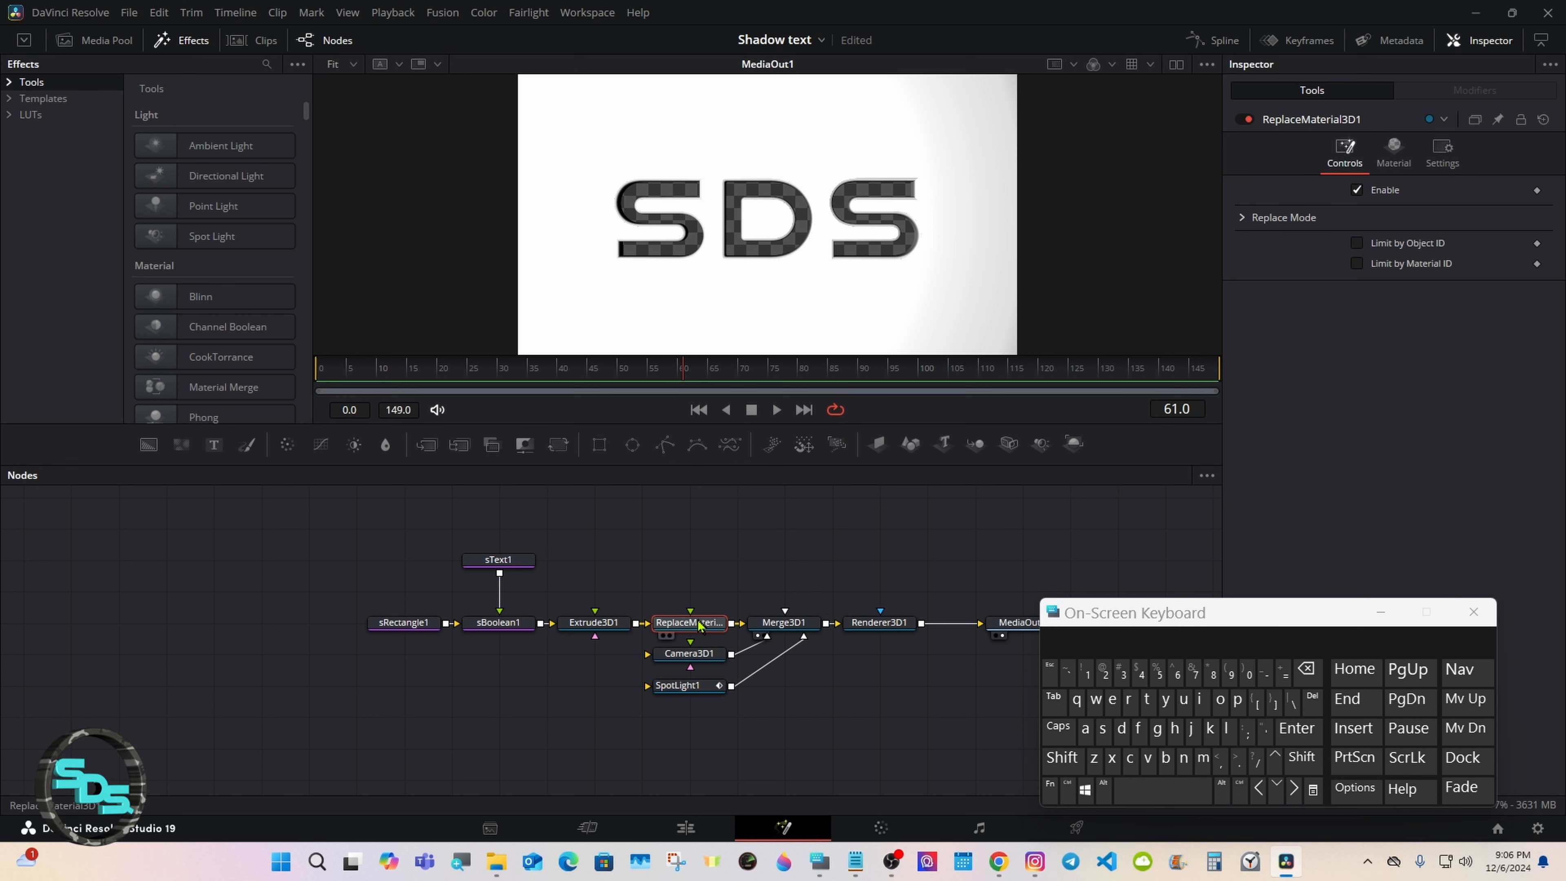
Add an unconnected Loader node in the empty area above ReplaceMaterial3D1
mouse_move(699, 622)
left_mouse_down()
mouse_move(694, 593)
mouse_move(695, 620)
left_mouse_up()
left_click(696, 520)
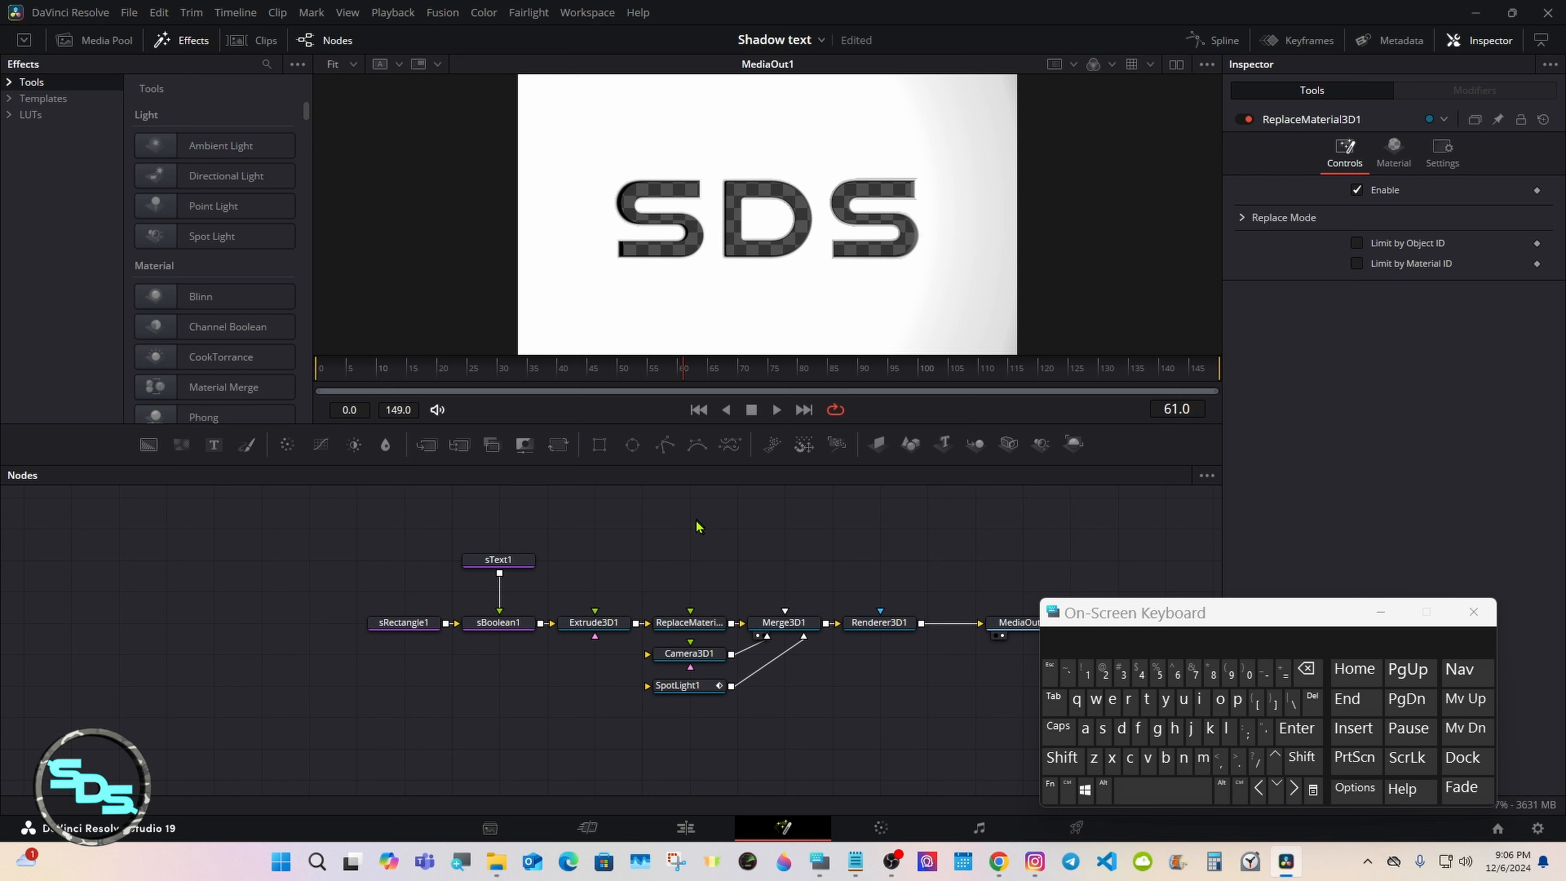
left_click(1062, 757)
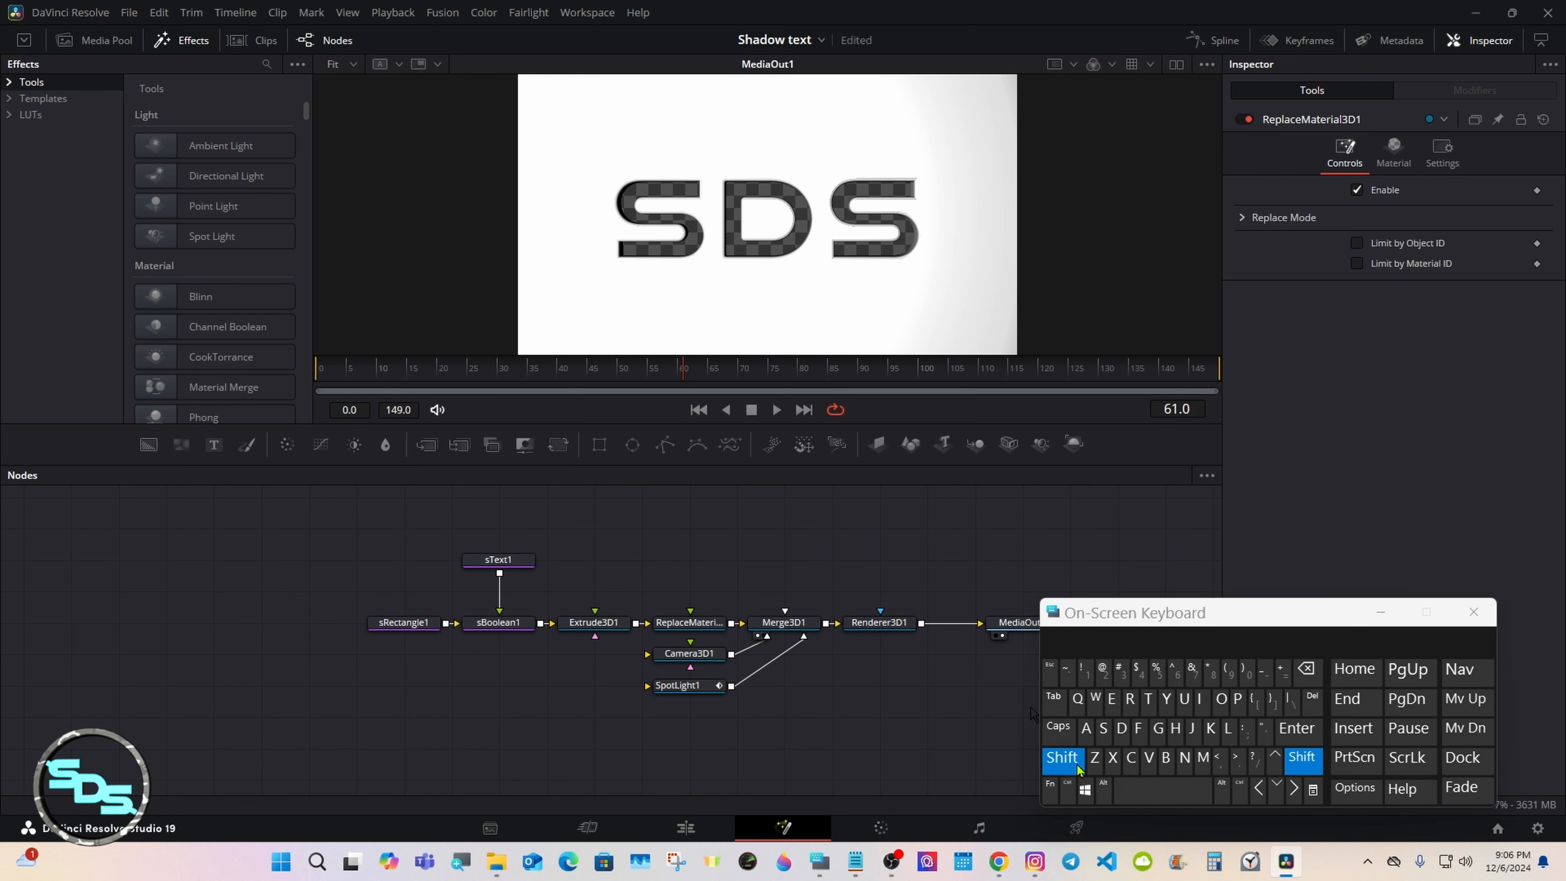
left_click(1149, 793)
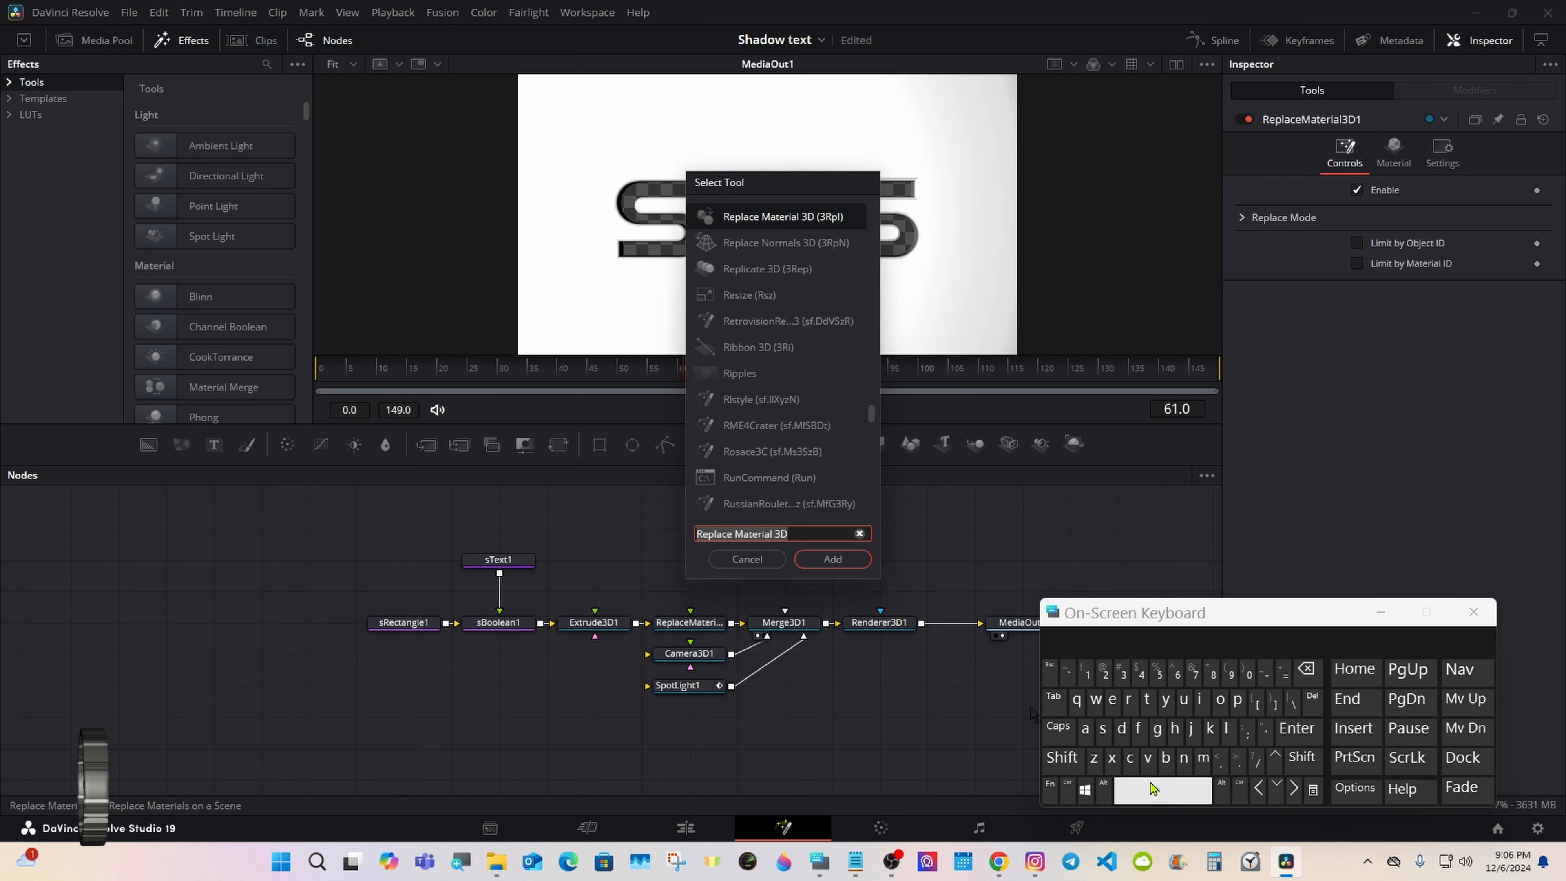
left_click(1226, 728)
left_click(1220, 699)
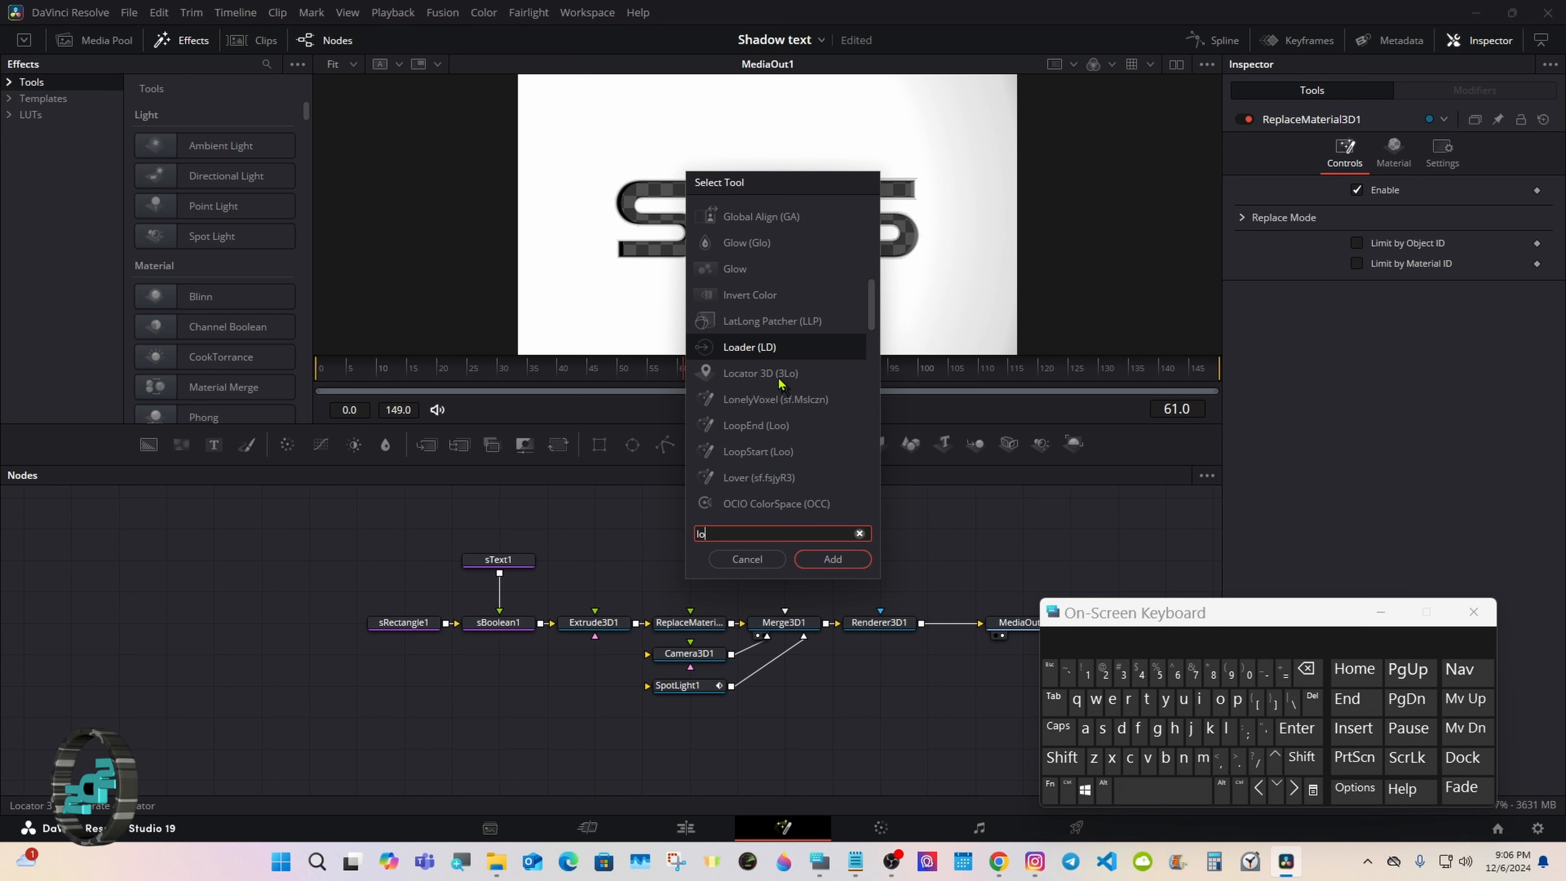
left_click(757, 349)
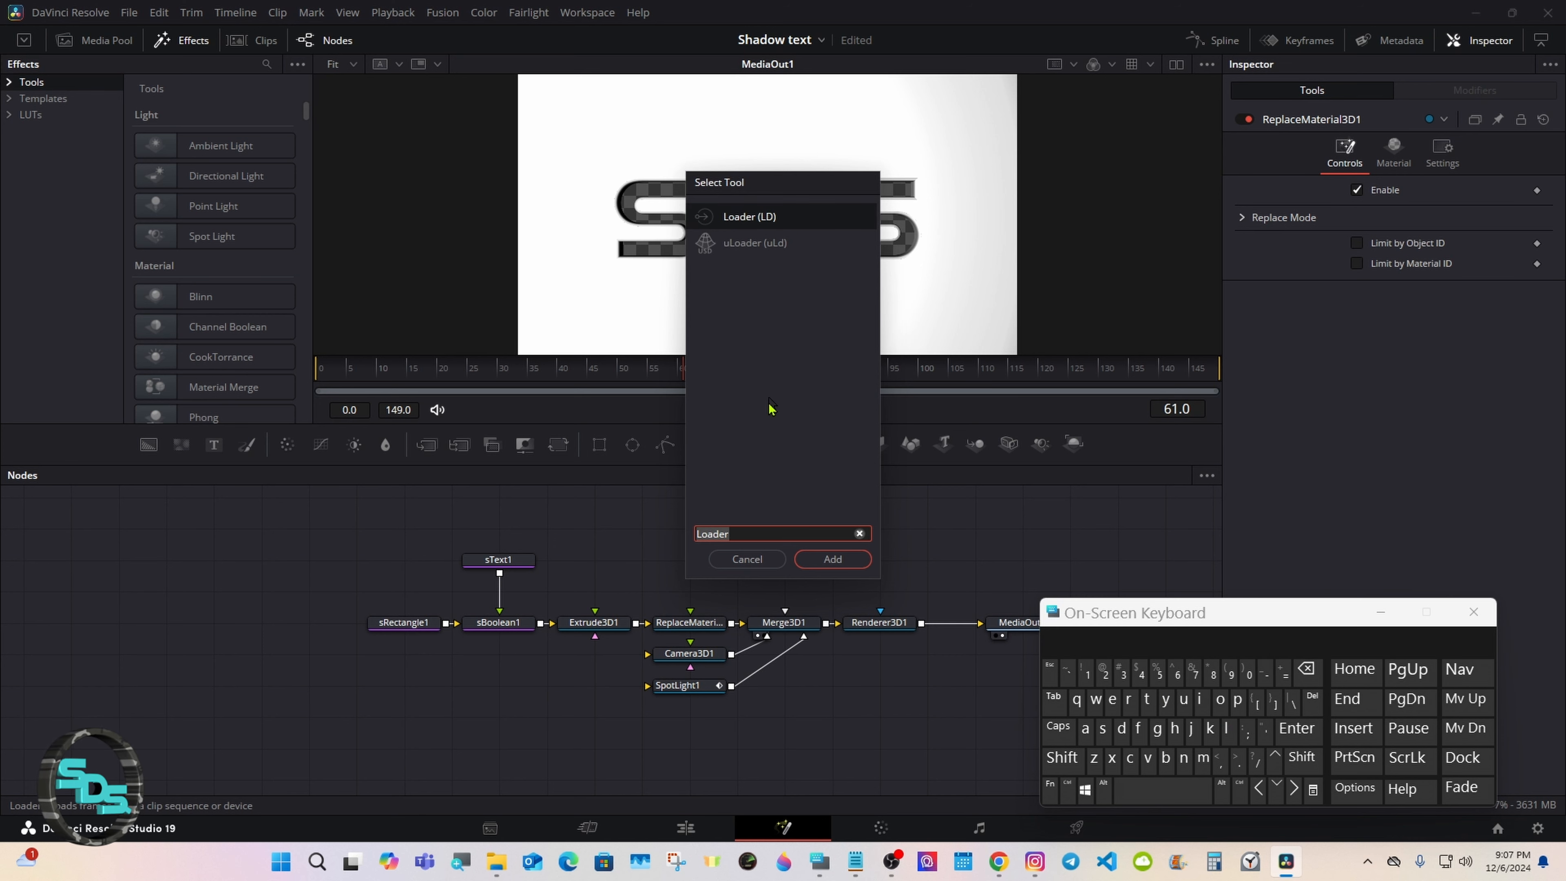
left_click(813, 554)
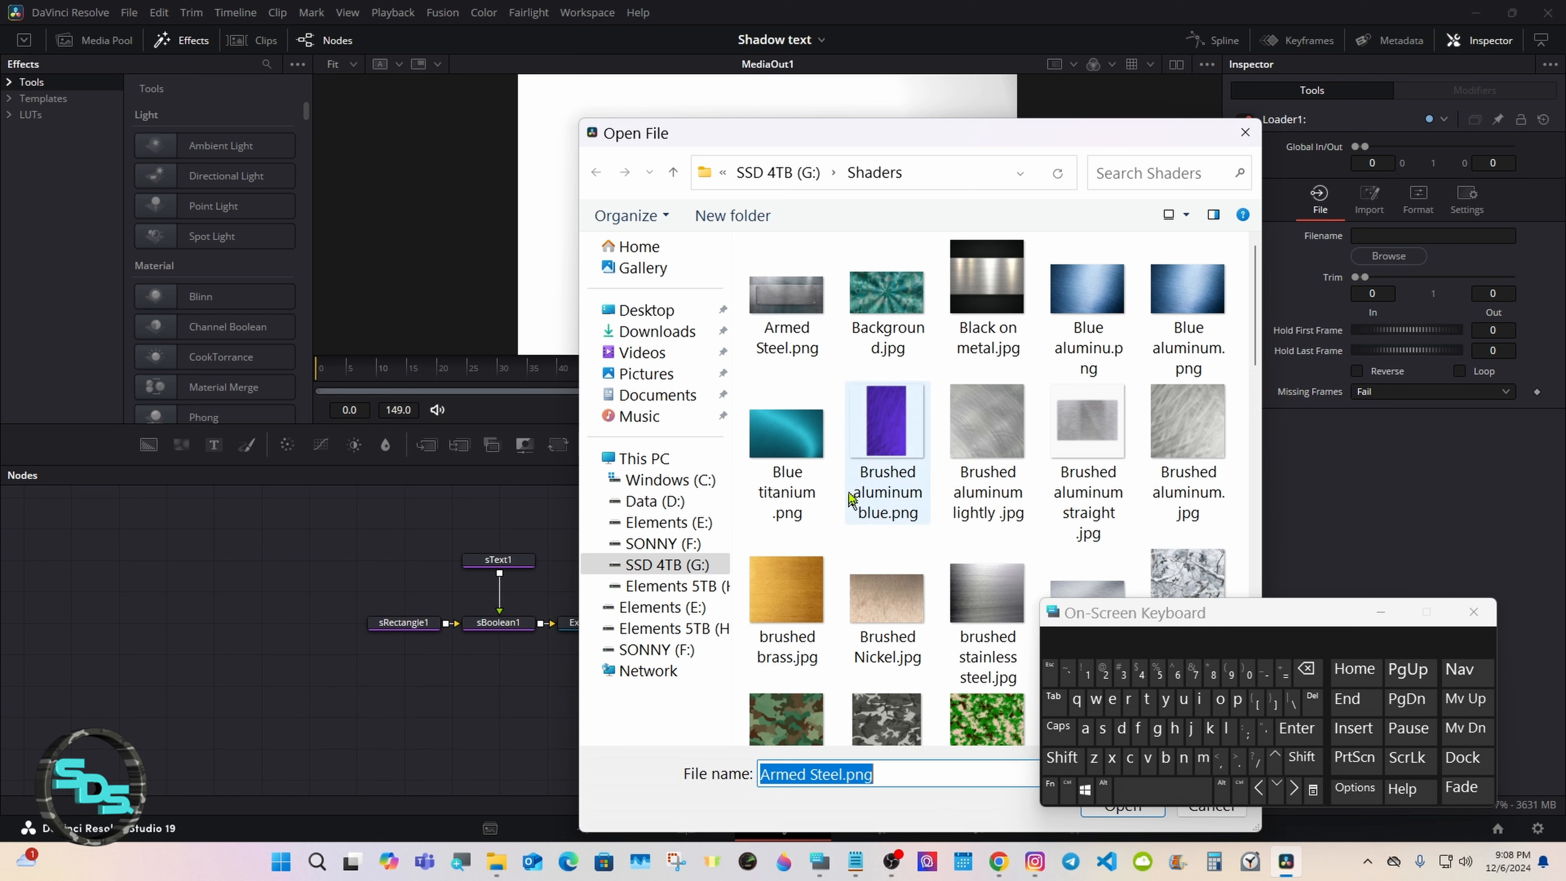
Load Armed Steel.png from the Shaders folder into the Loader and connect it to ReplaceMaterial3D1, placed directly above it
double_click(782, 291)
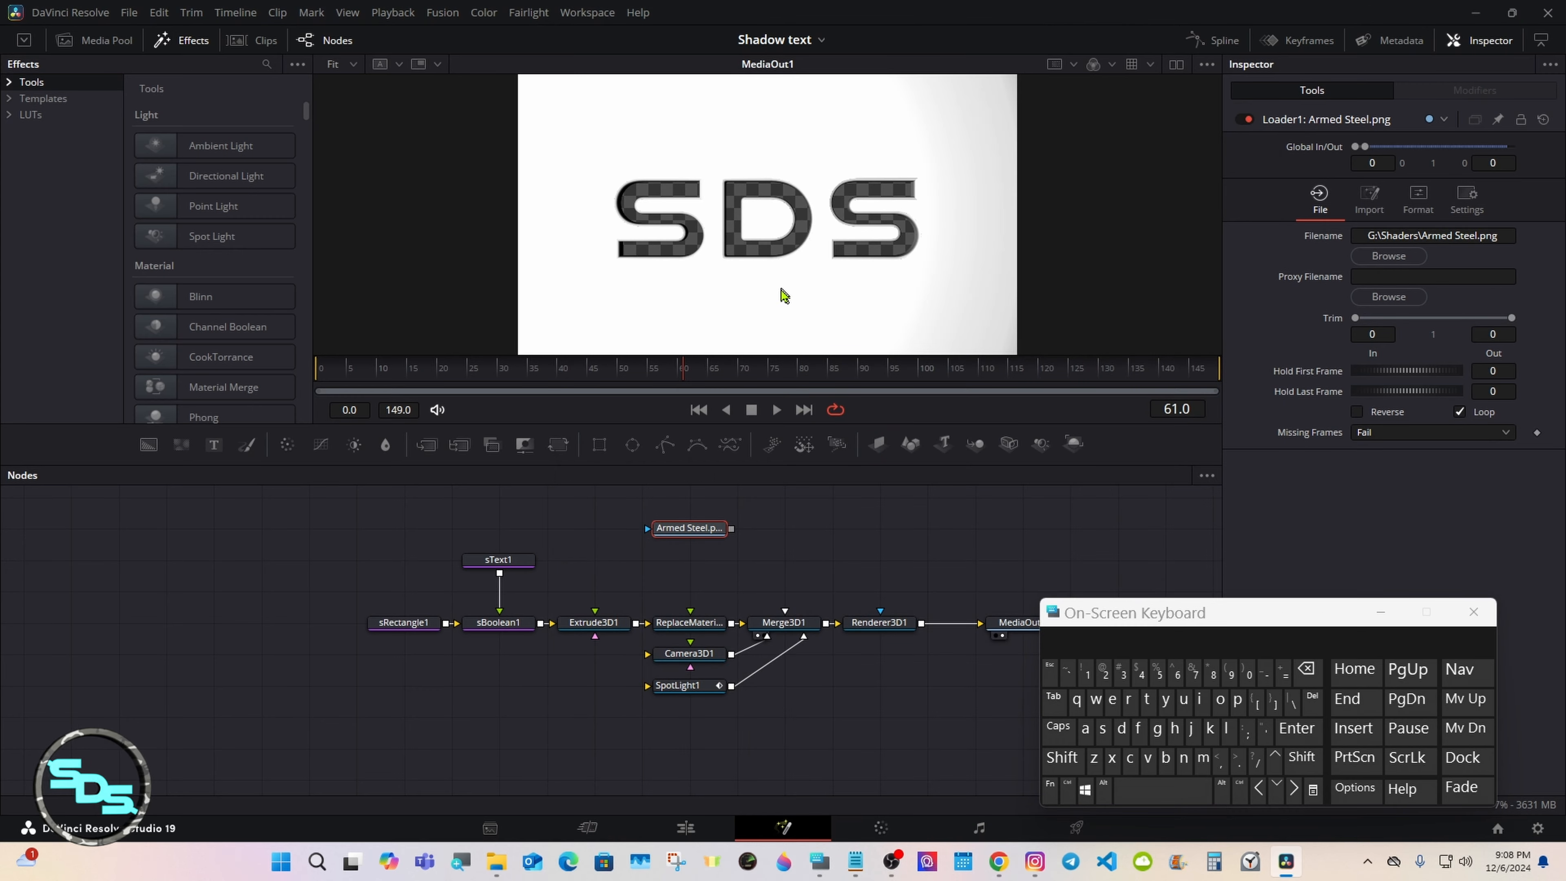
left_click_drag(710, 529, 690, 612)
left_click_drag(596, 534, 690, 566)
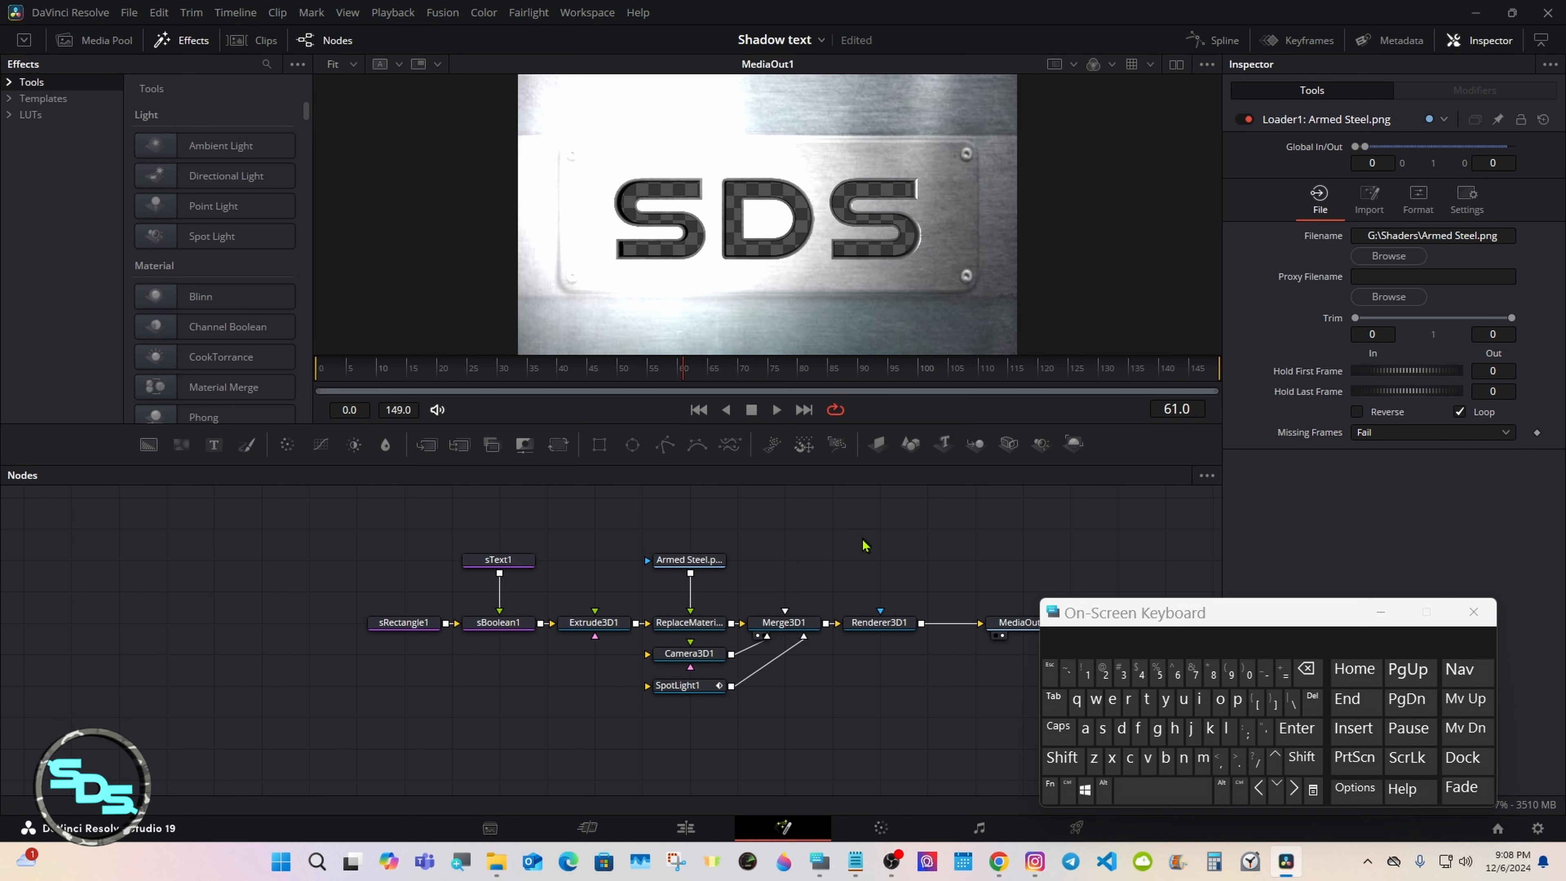
Set the specular exponent of ReplaceMaterial3D1 to 100 and its specular intensity to 0.5, and preview the light up to frame 77
left_click(678, 623)
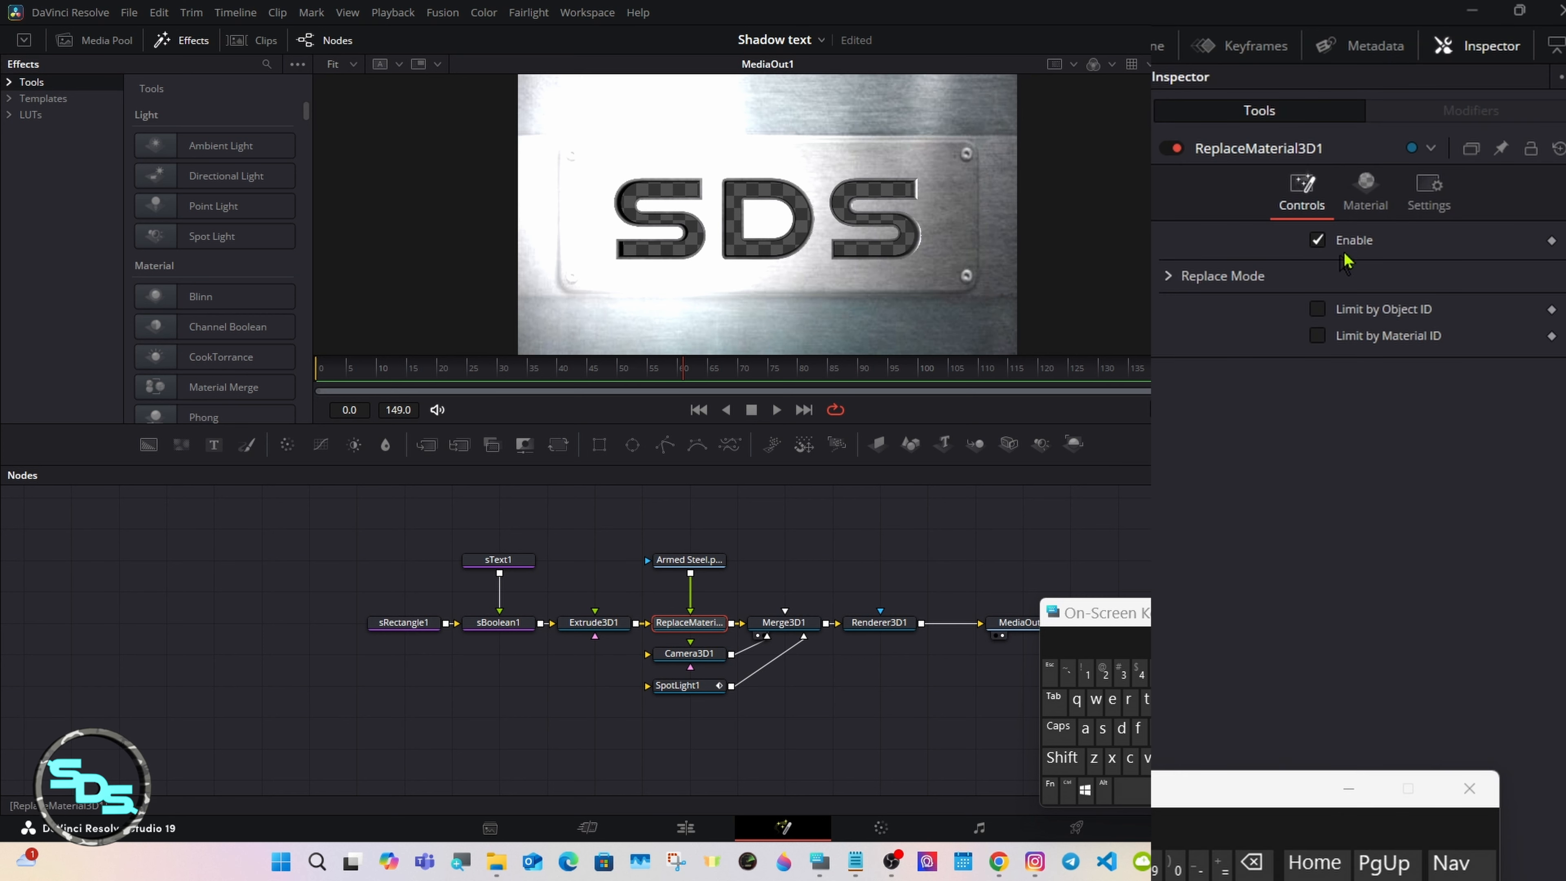
left_click(1398, 155)
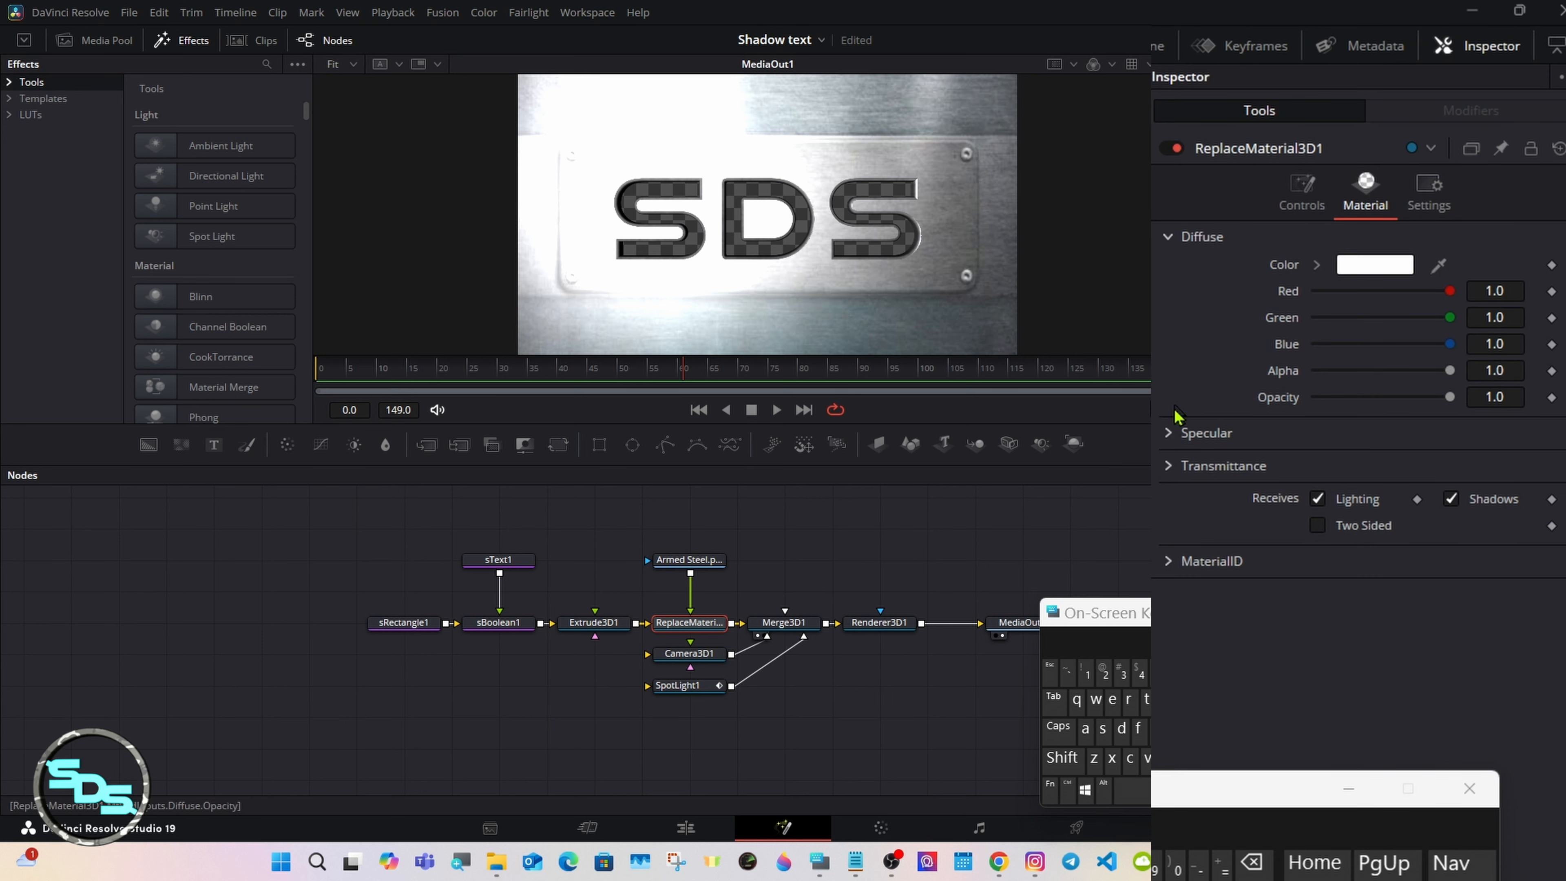
left_click(1169, 433)
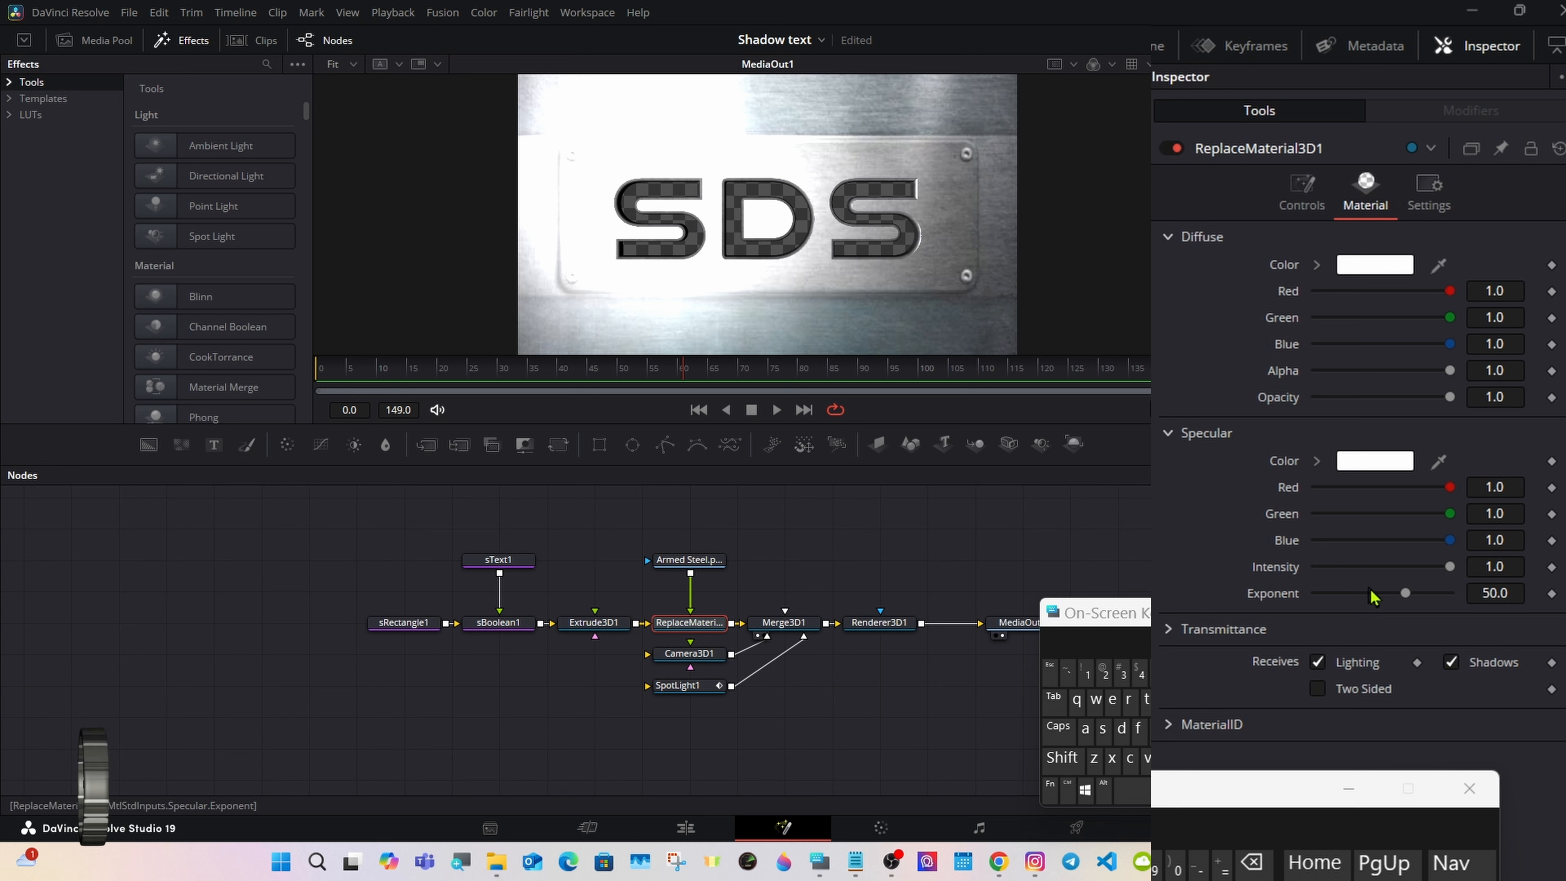
left_click_drag(1406, 594, 1386, 567)
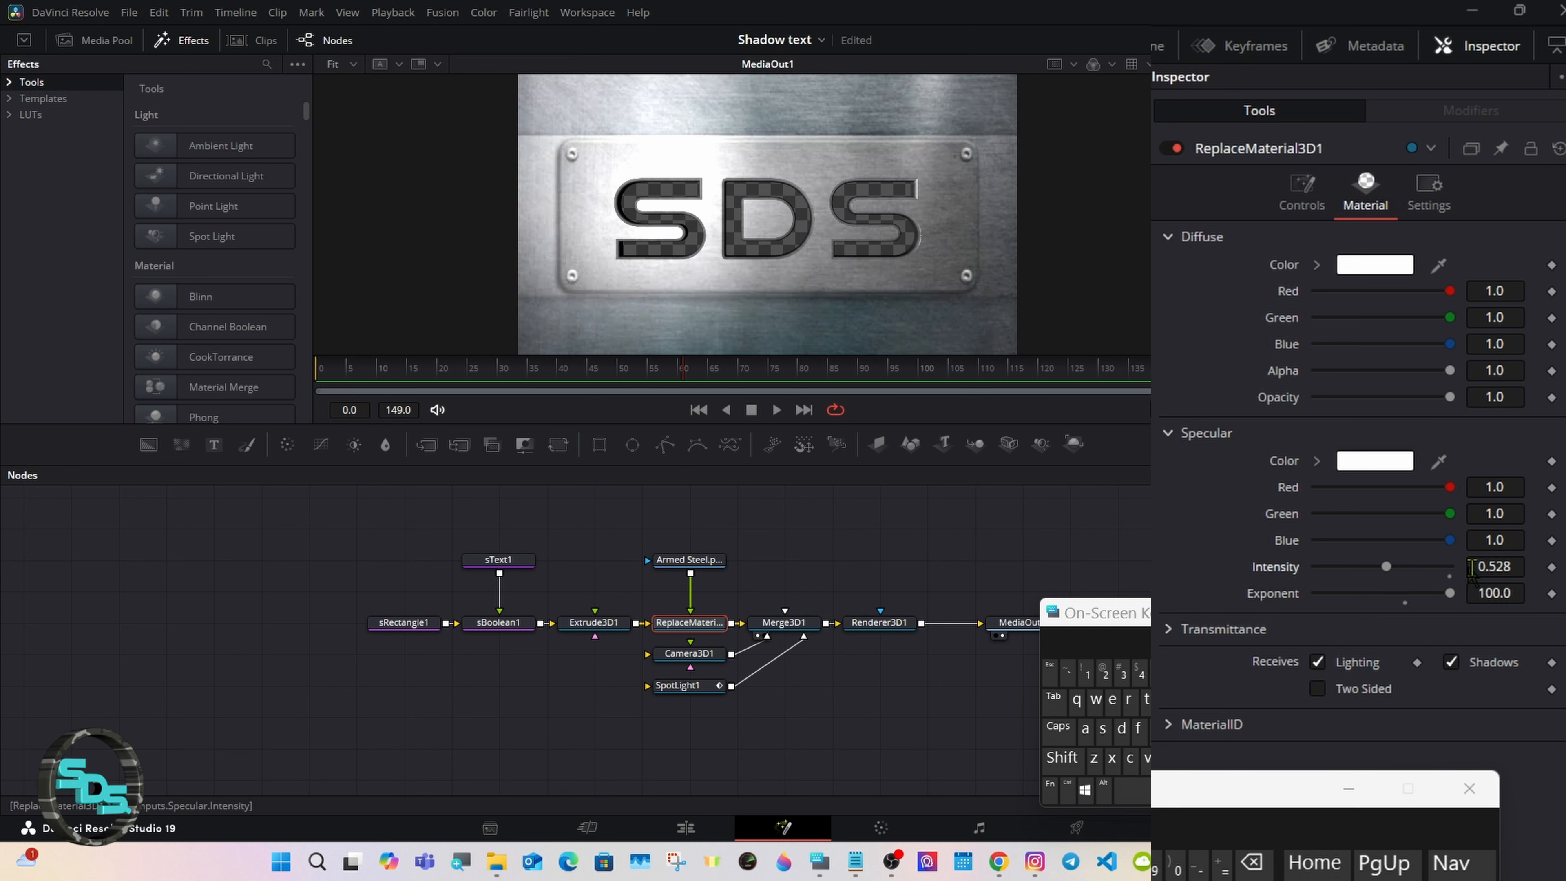
left_click(1514, 567)
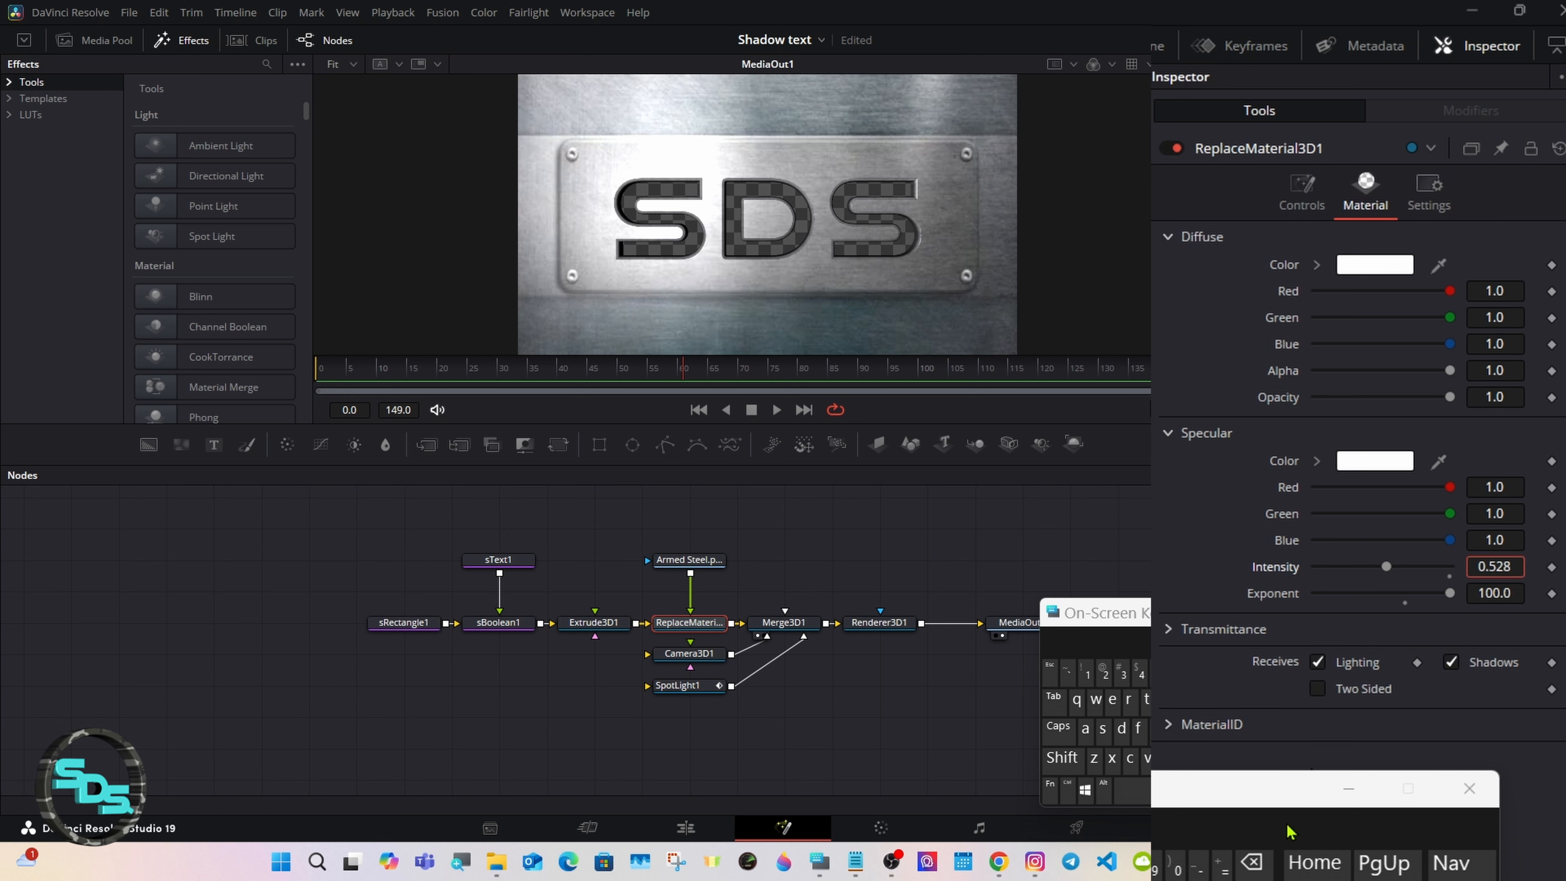
left_click(1252, 863)
left_click(1253, 863)
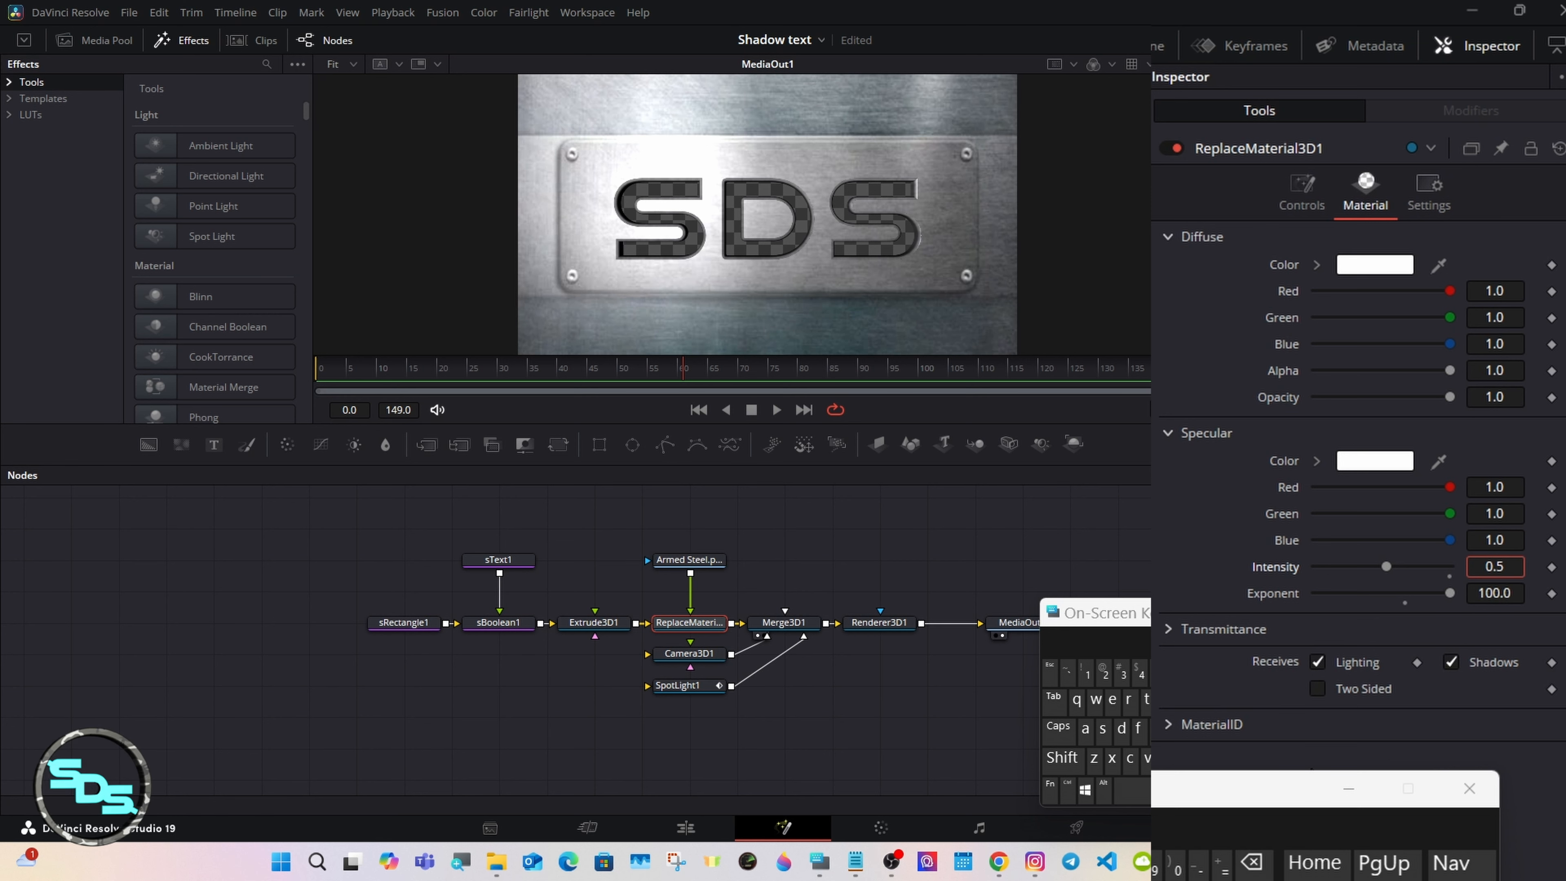
key("Tab")
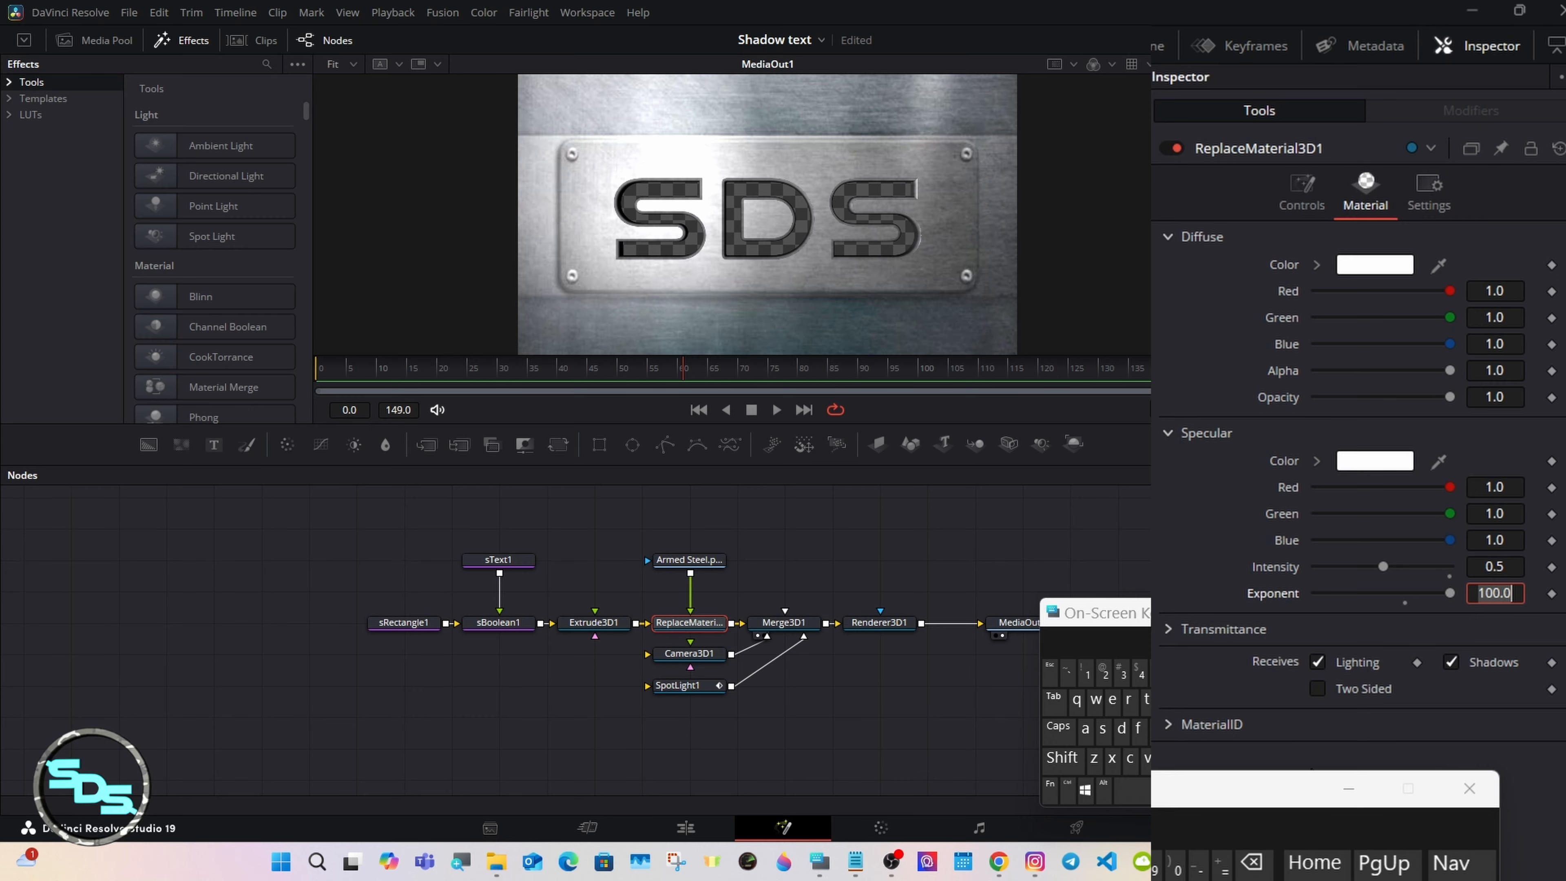
left_click(860, 479)
left_click_drag(630, 371, 779, 364)
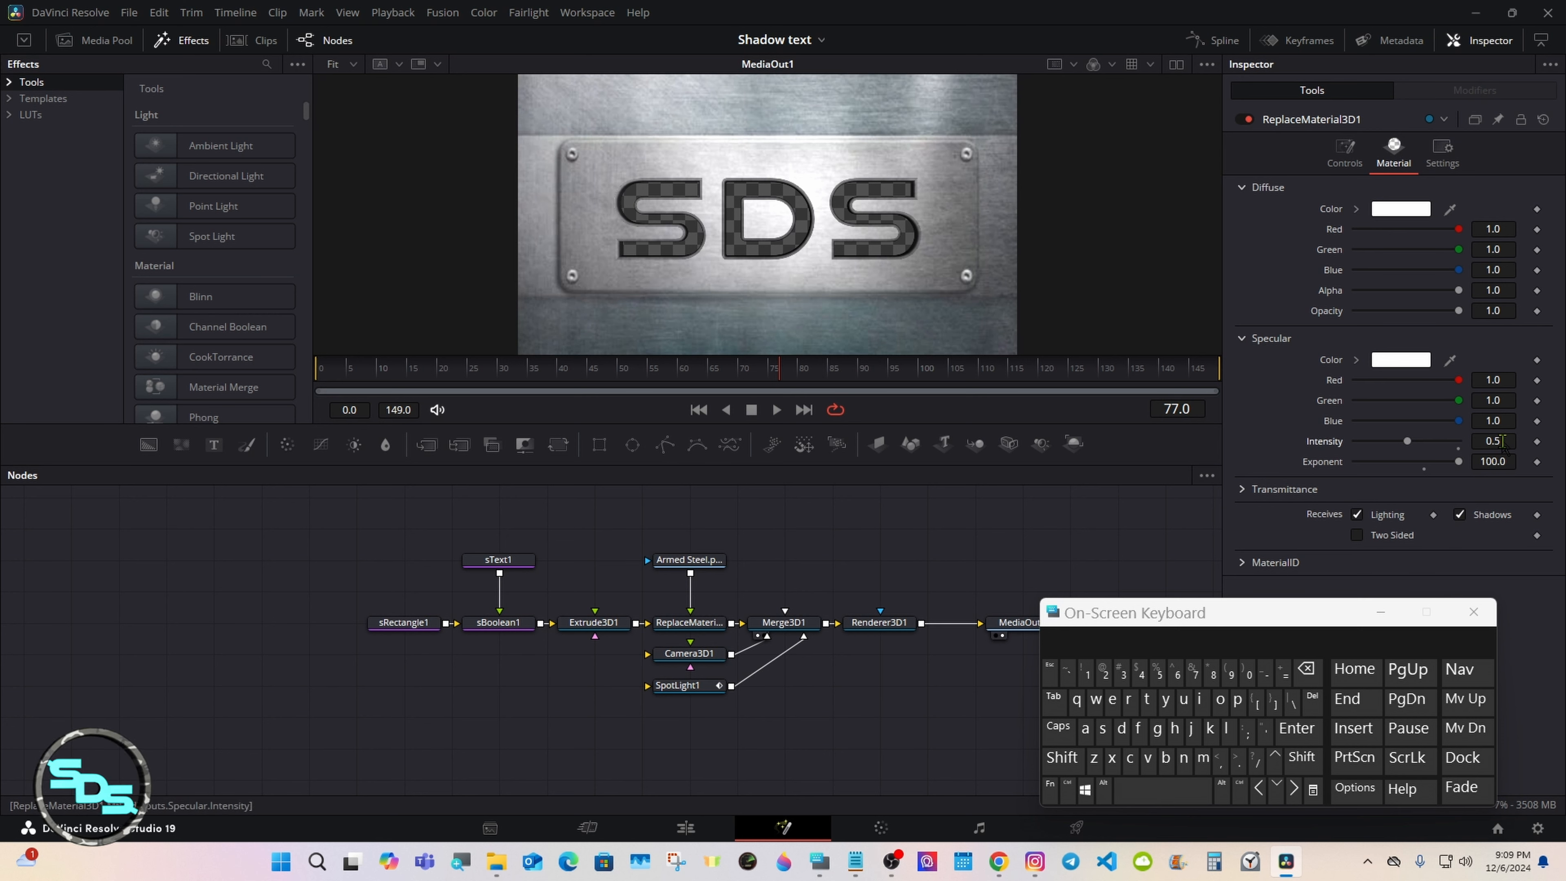
Lower the specular intensity of ReplaceMaterial3D1 to 0.4
left_click(1500, 441)
left_click(1306, 670)
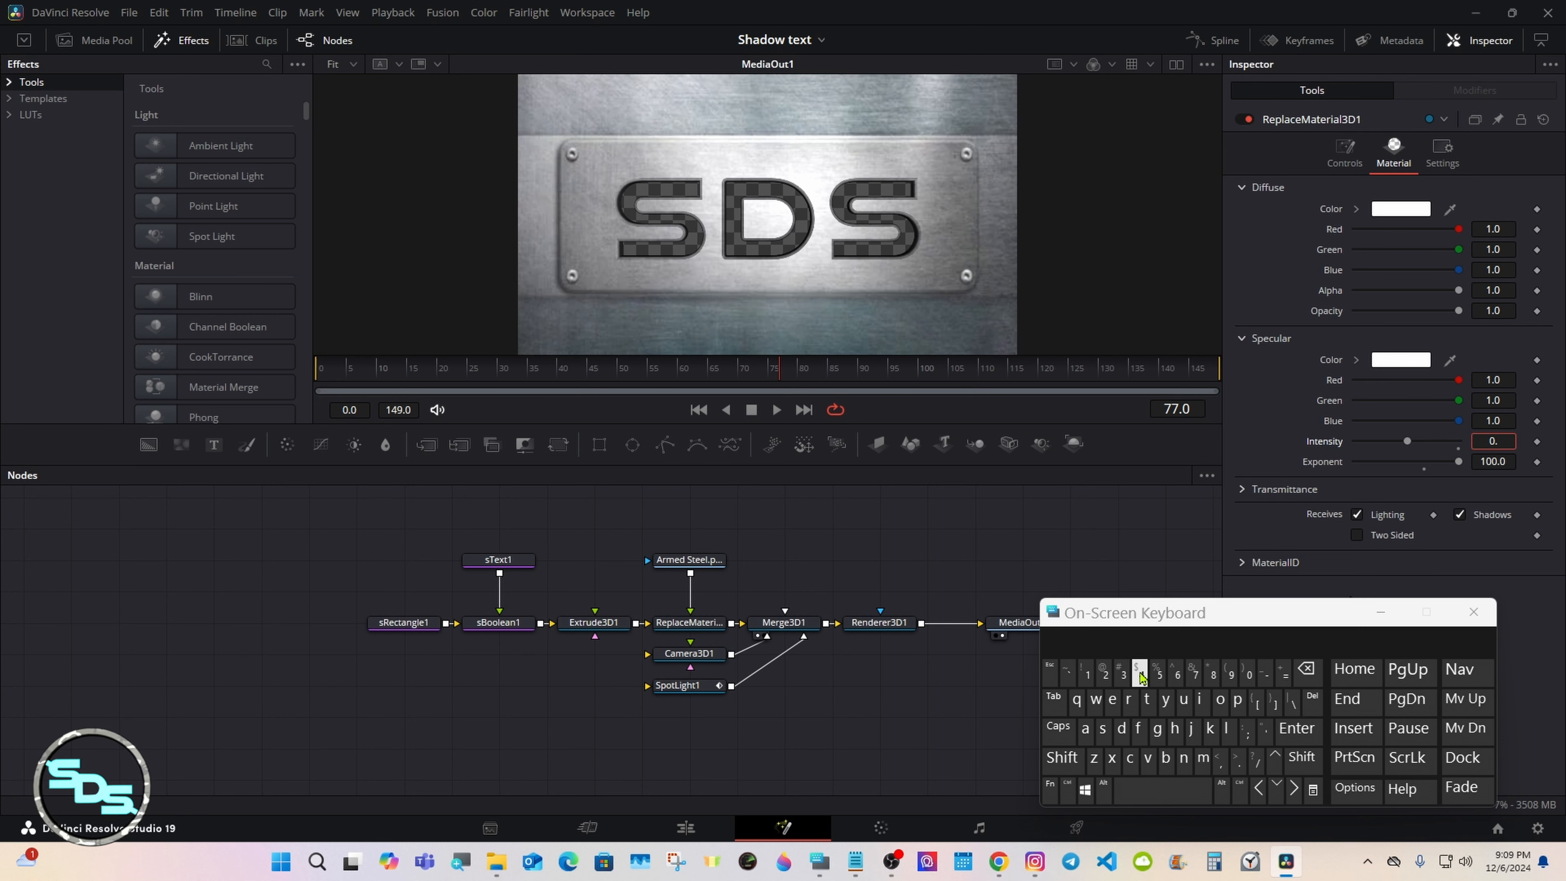
left_click(1140, 678)
left_click(1297, 728)
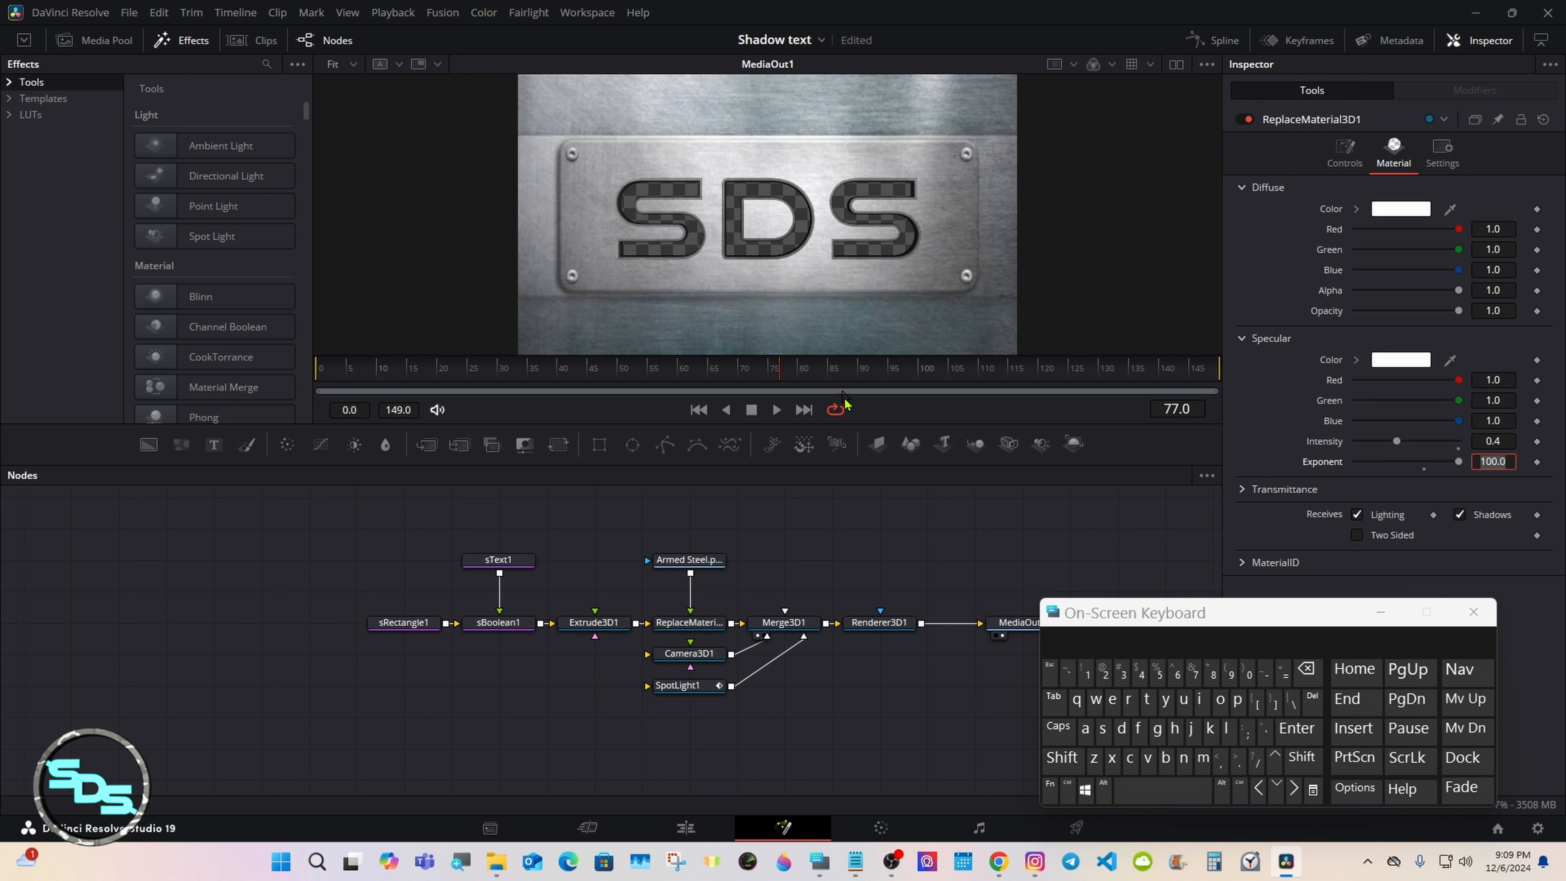
Move the on-screen keyboard clear of MediaOut1 and scrub back to frame 37 to check the moving light on the steel
left_click_drag(1083, 614, 1188, 614)
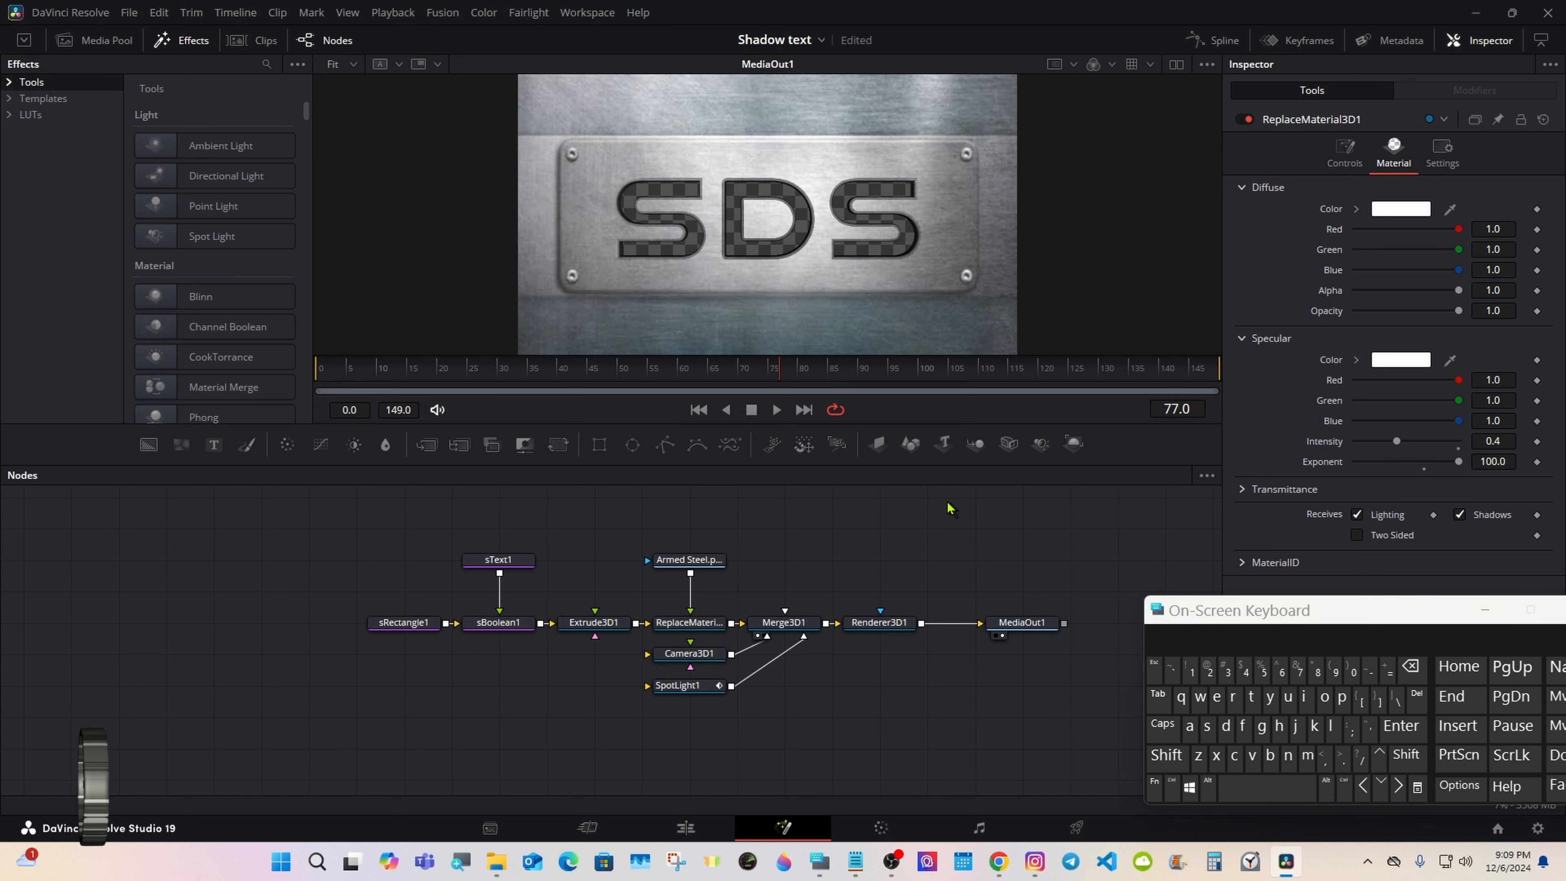
left_click(631, 378)
left_click_drag(631, 378, 540, 372)
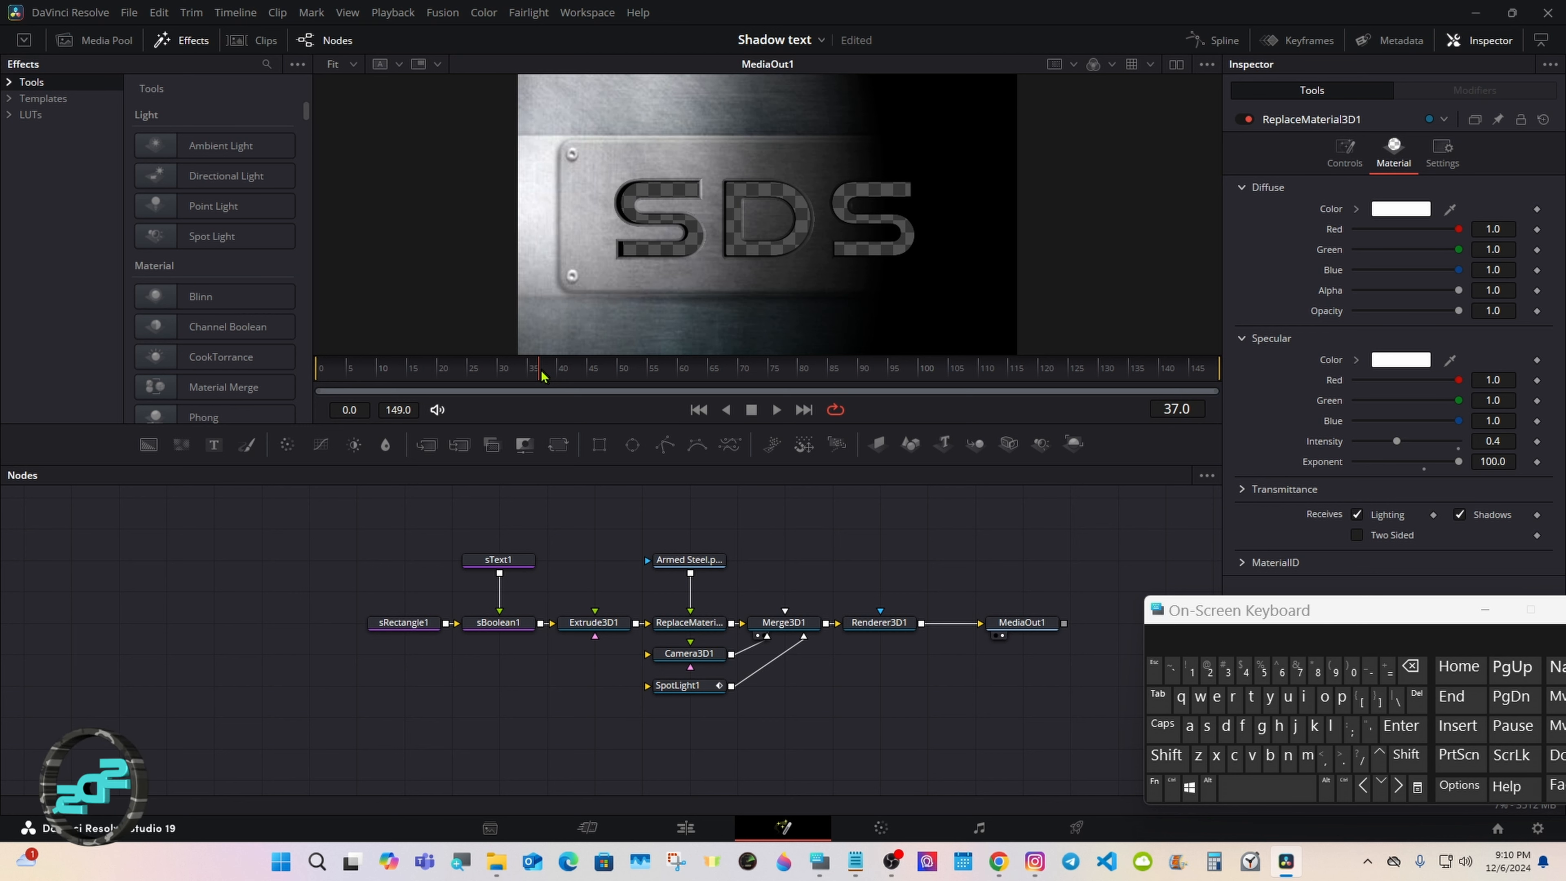
On the Edit page, move the Fusion composition clip up to Video 2 and place a Solid Color generator beneath it on Video 1
left_click_drag(541, 369, 321, 371)
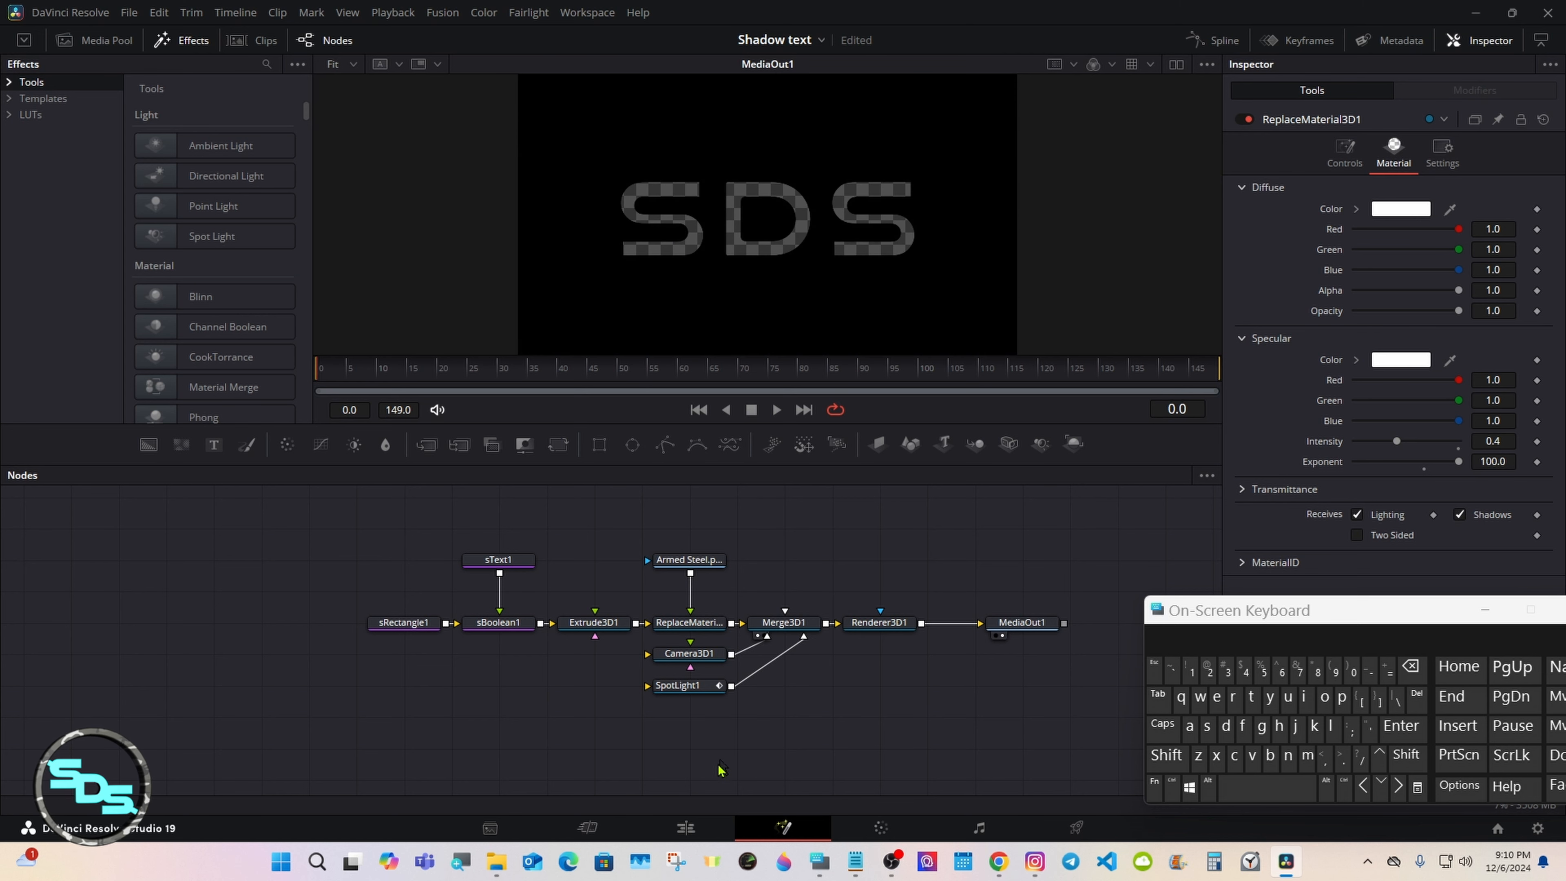
left_click(685, 828)
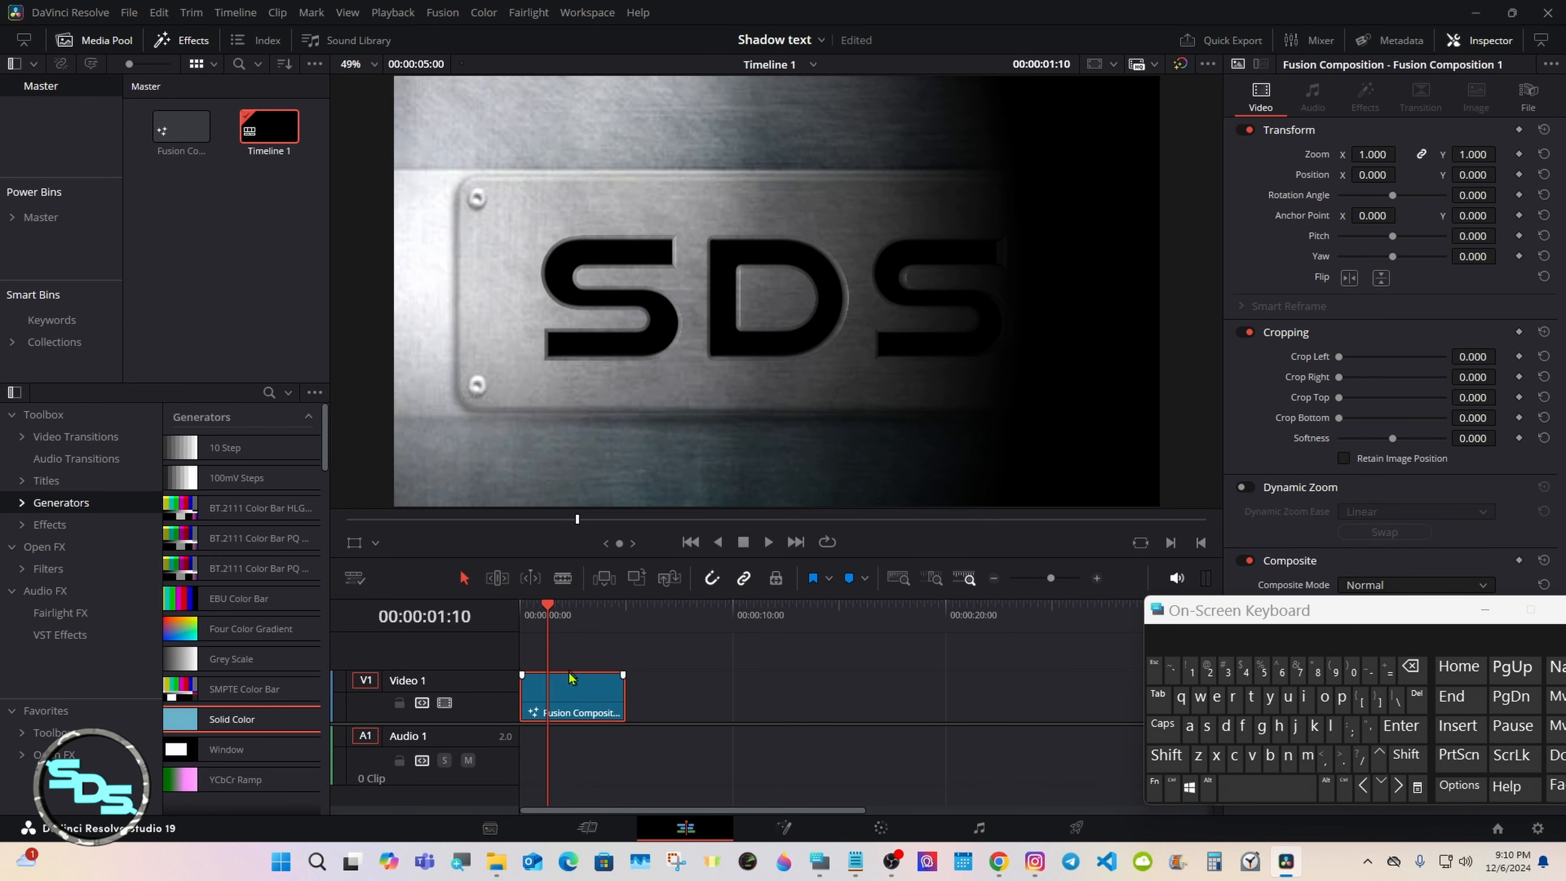
left_click(569, 644)
left_click_drag(242, 719, 586, 717)
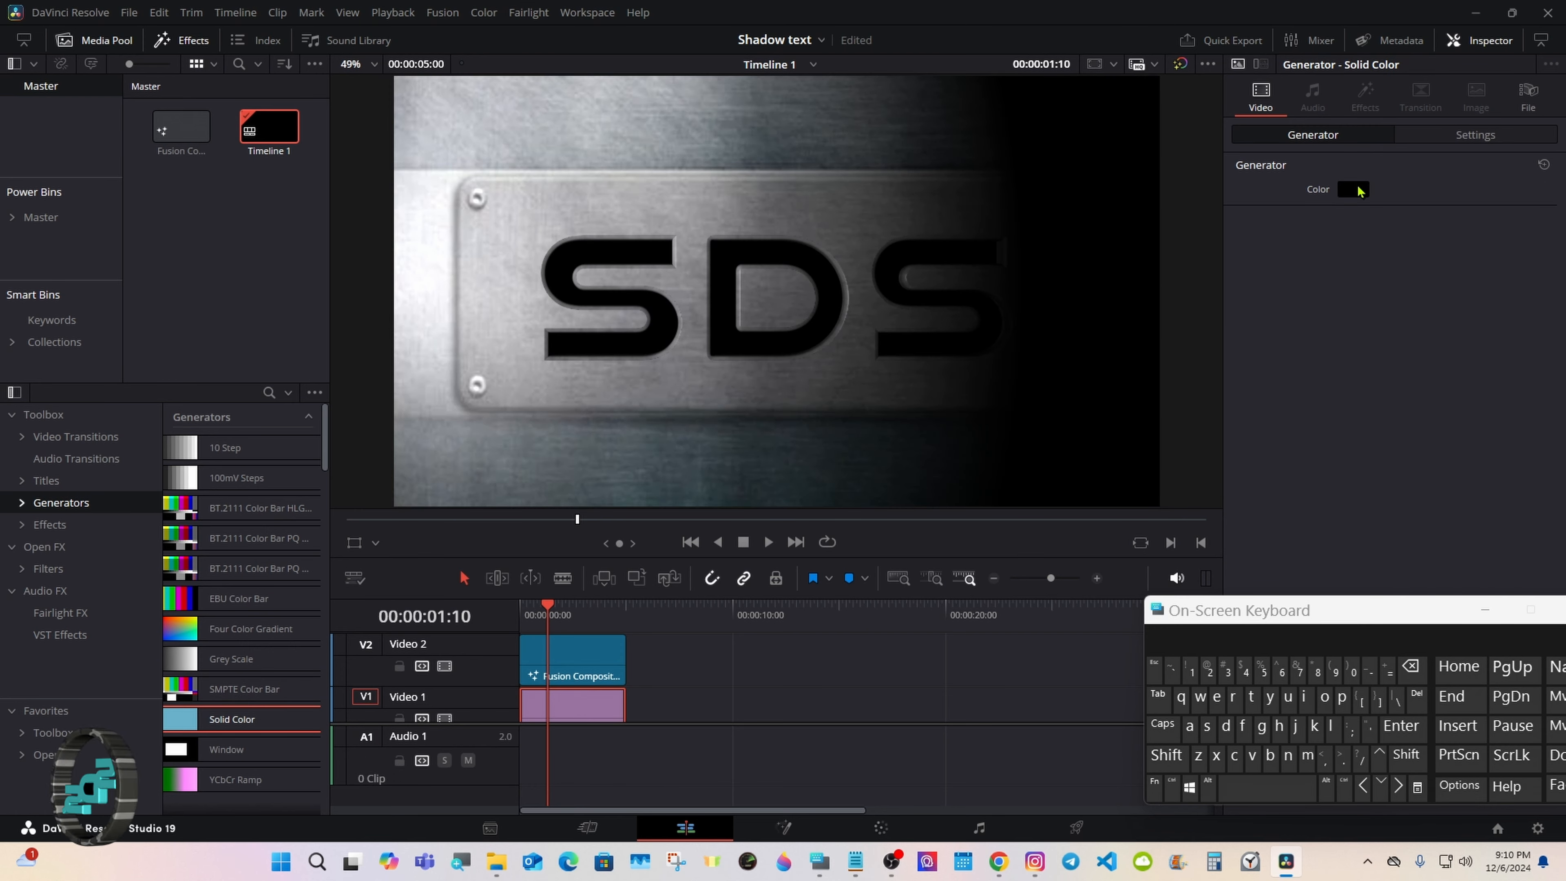
Set the Solid Color generator's color to #5555ff
left_click(1353, 188)
left_click(618, 396)
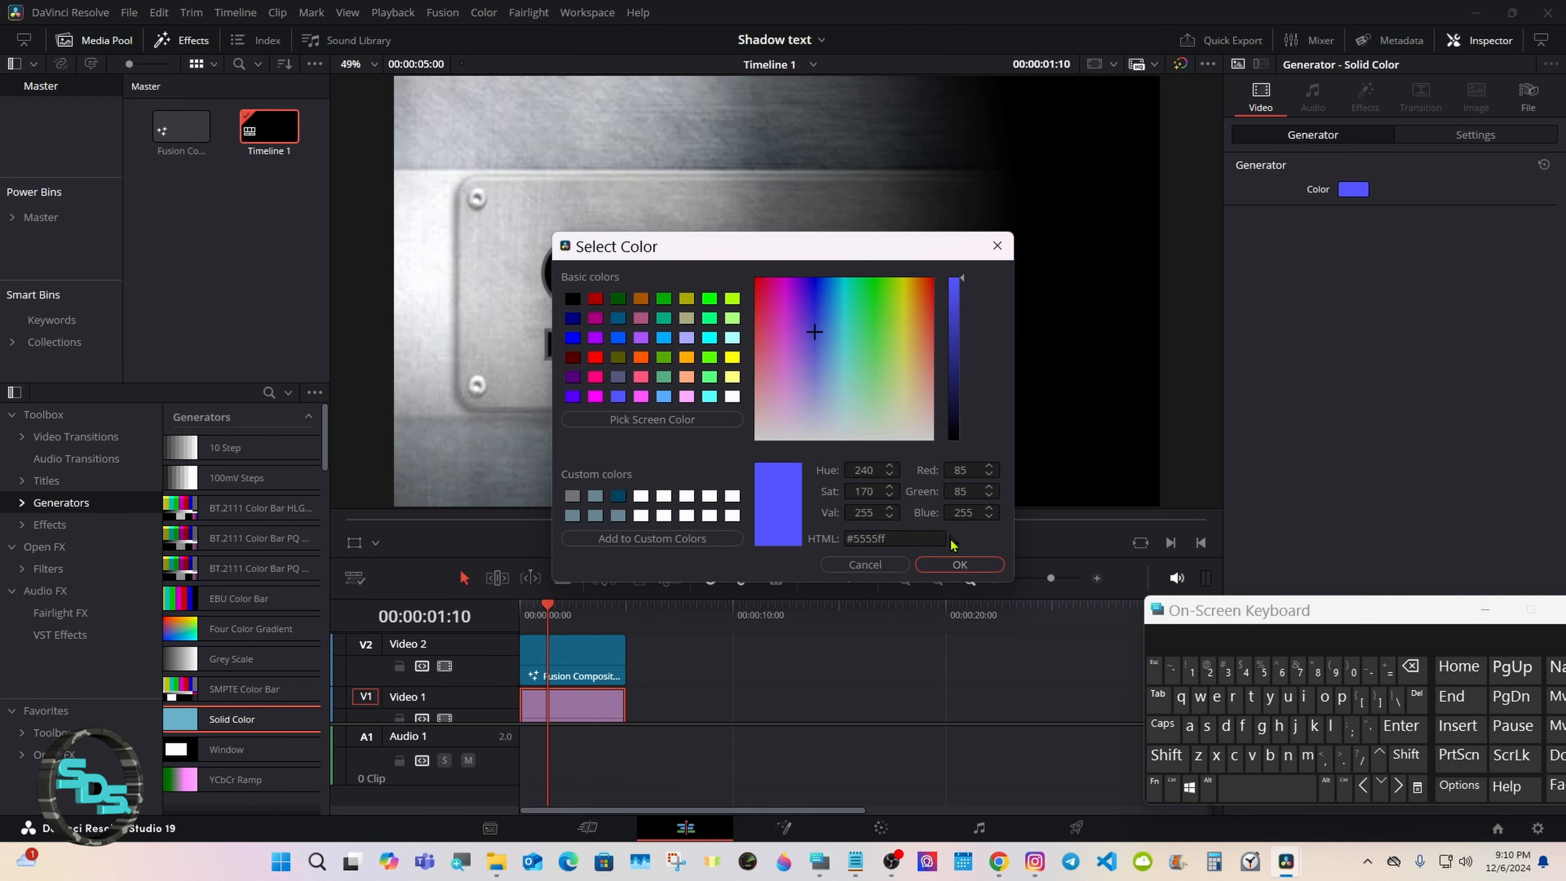
left_click(956, 564)
Scrub the timeline between its start and 00:00:02:20 to preview the moving light over the colored background
left_click_drag(612, 612, 566, 592)
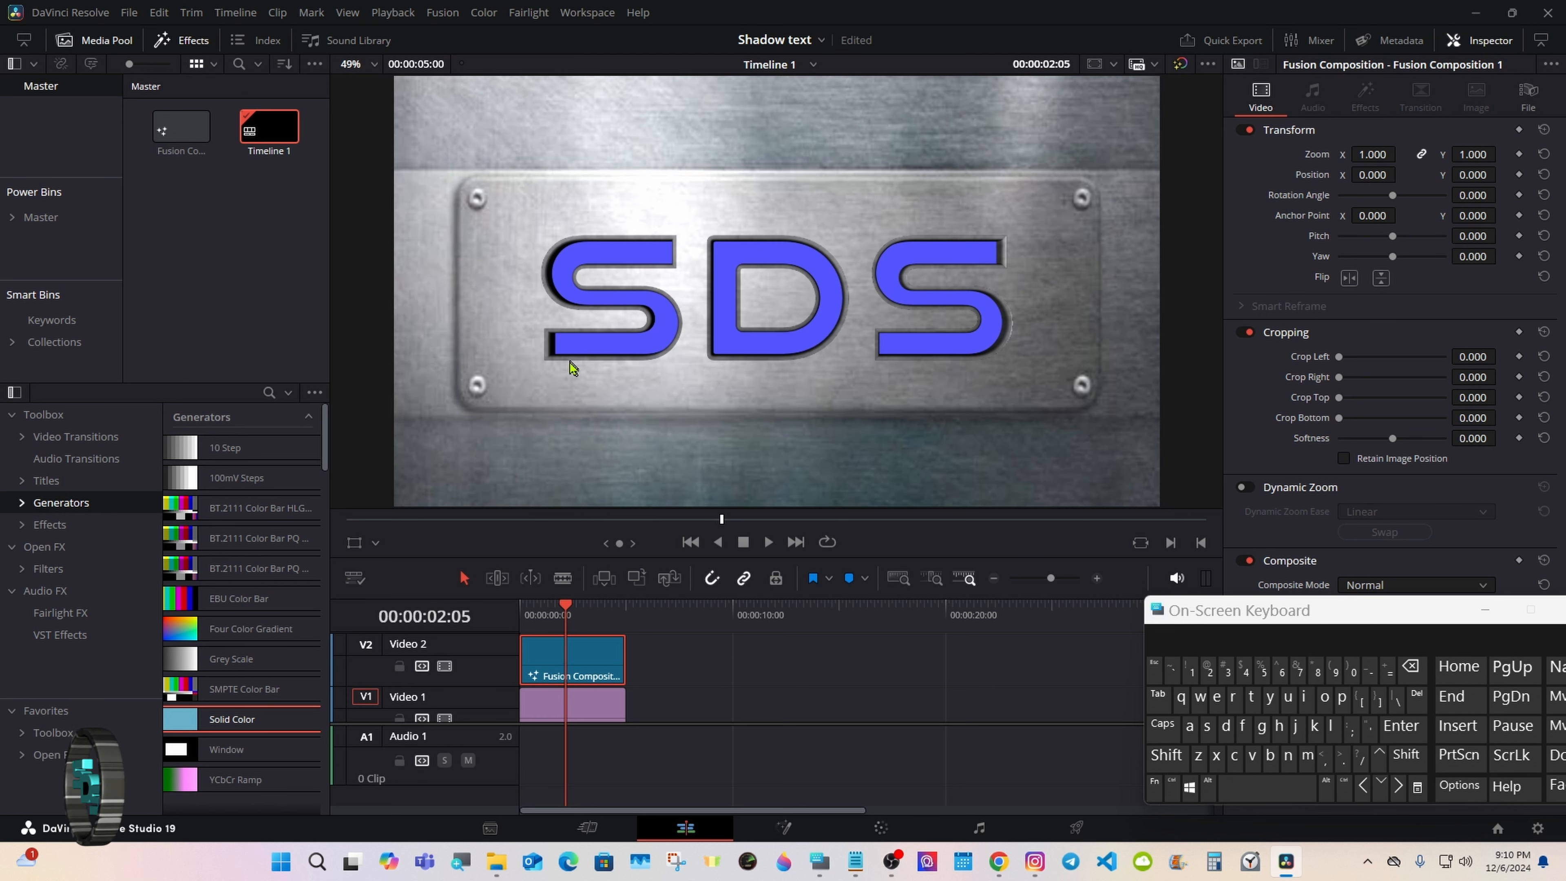
left_click(545, 618)
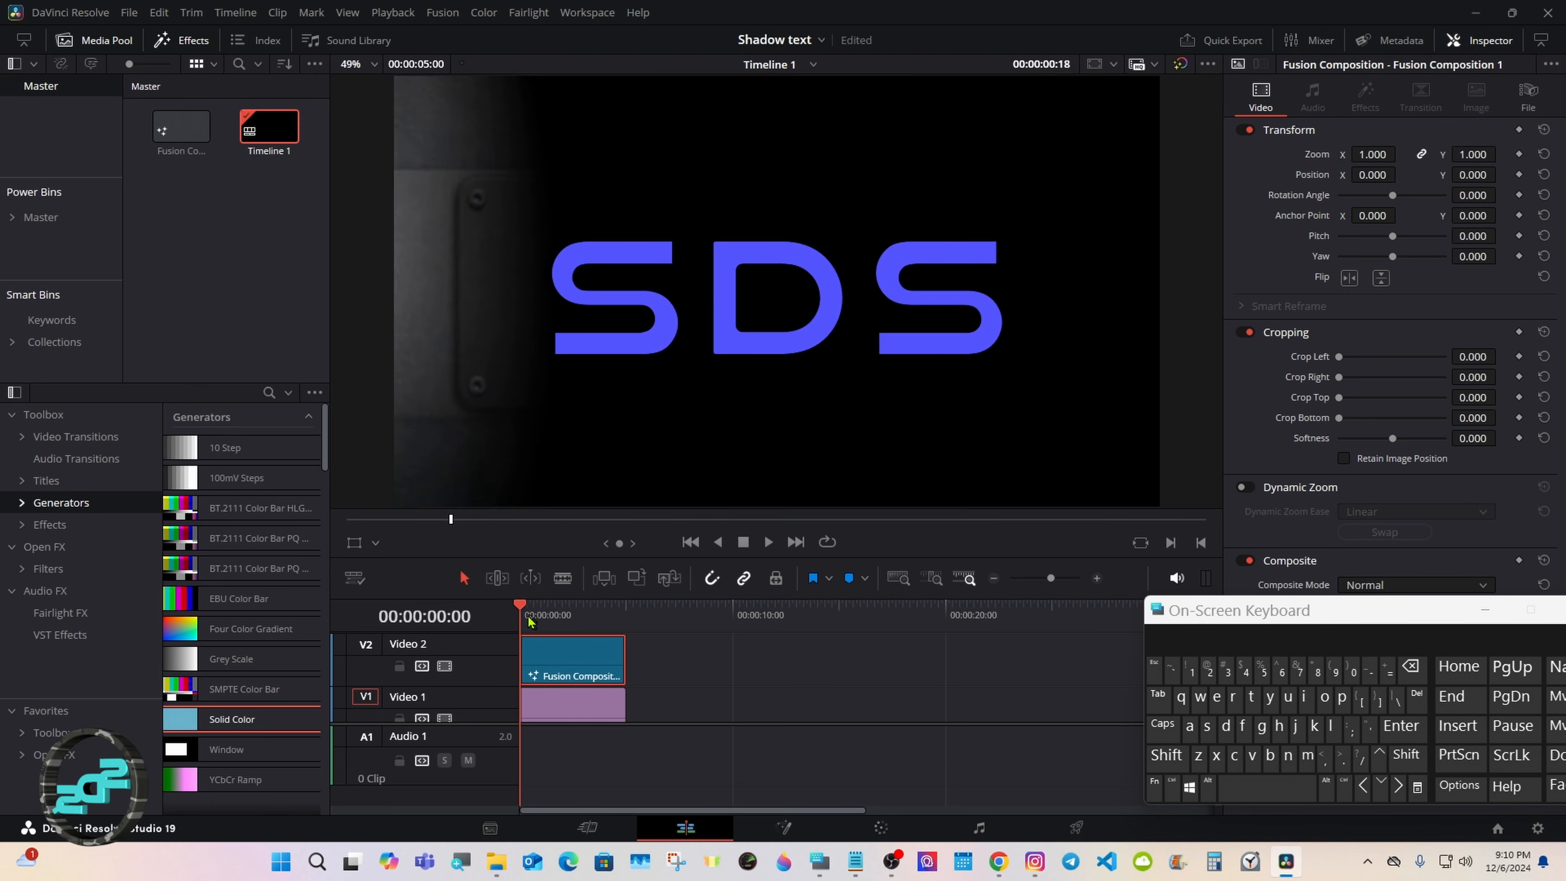
left_click_drag(545, 618, 579, 618)
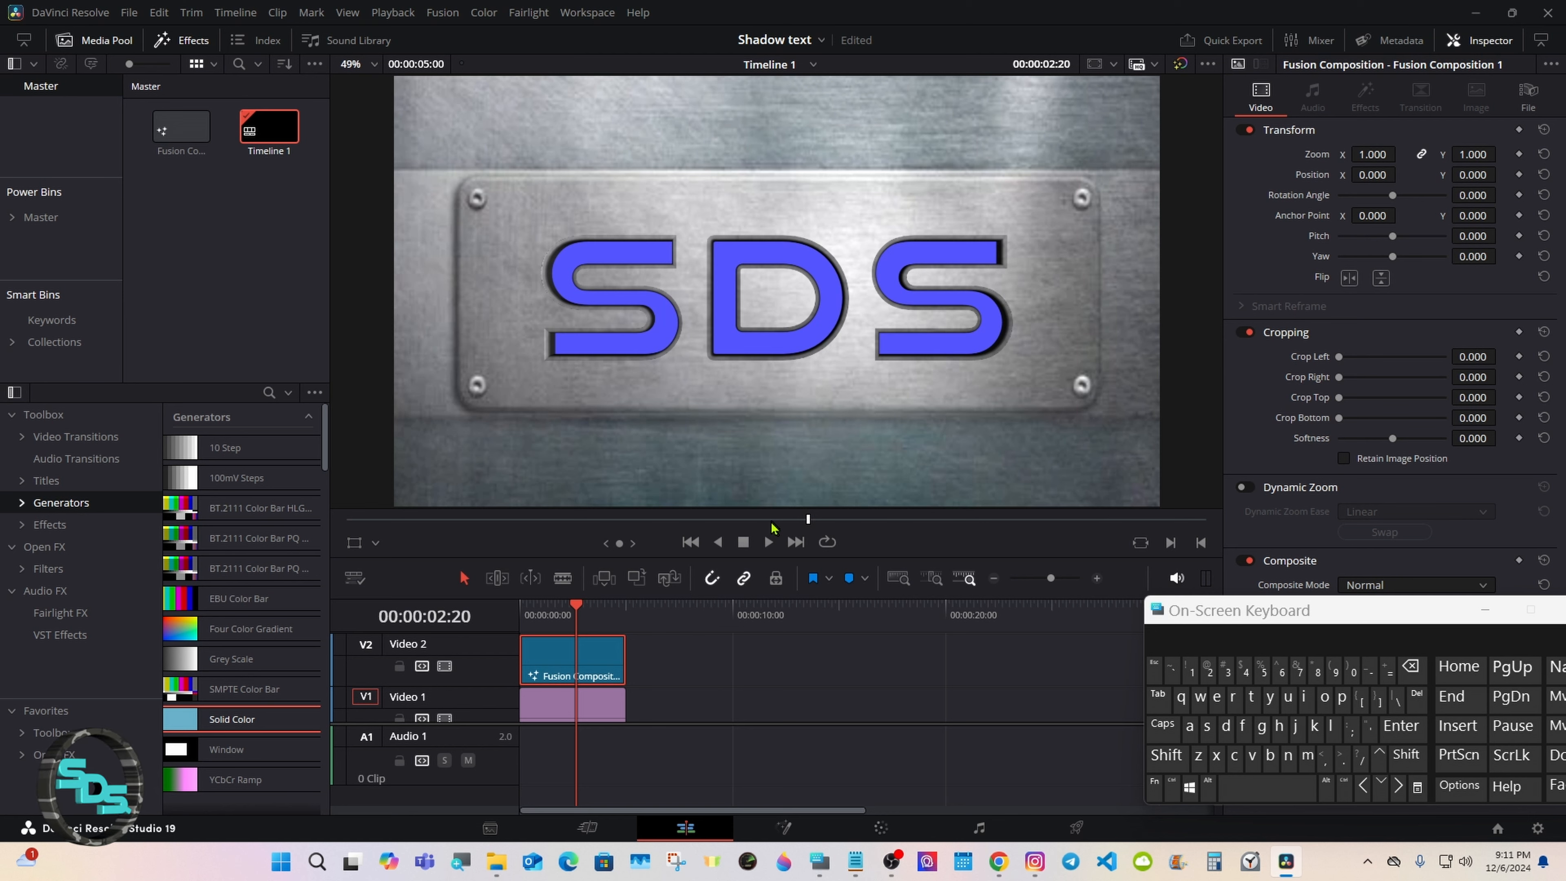
Return to the Fusion page and set the Z translation of Camera3D1 to 1.7, checking the framing in an enlarged viewer
left_click(784, 827)
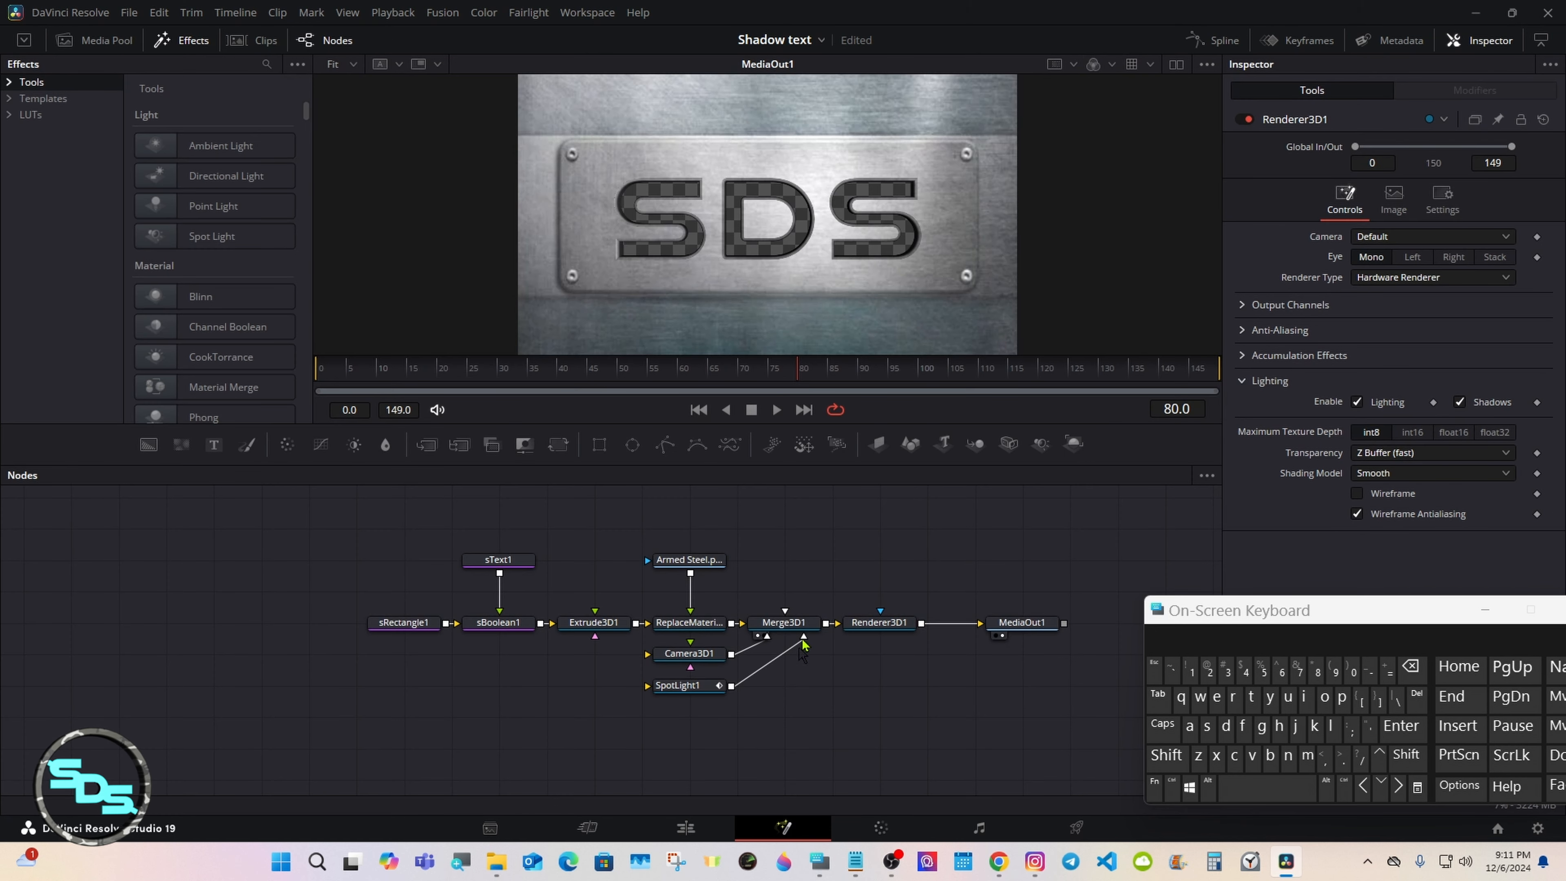
left_click_drag(1184, 613, 1206, 614)
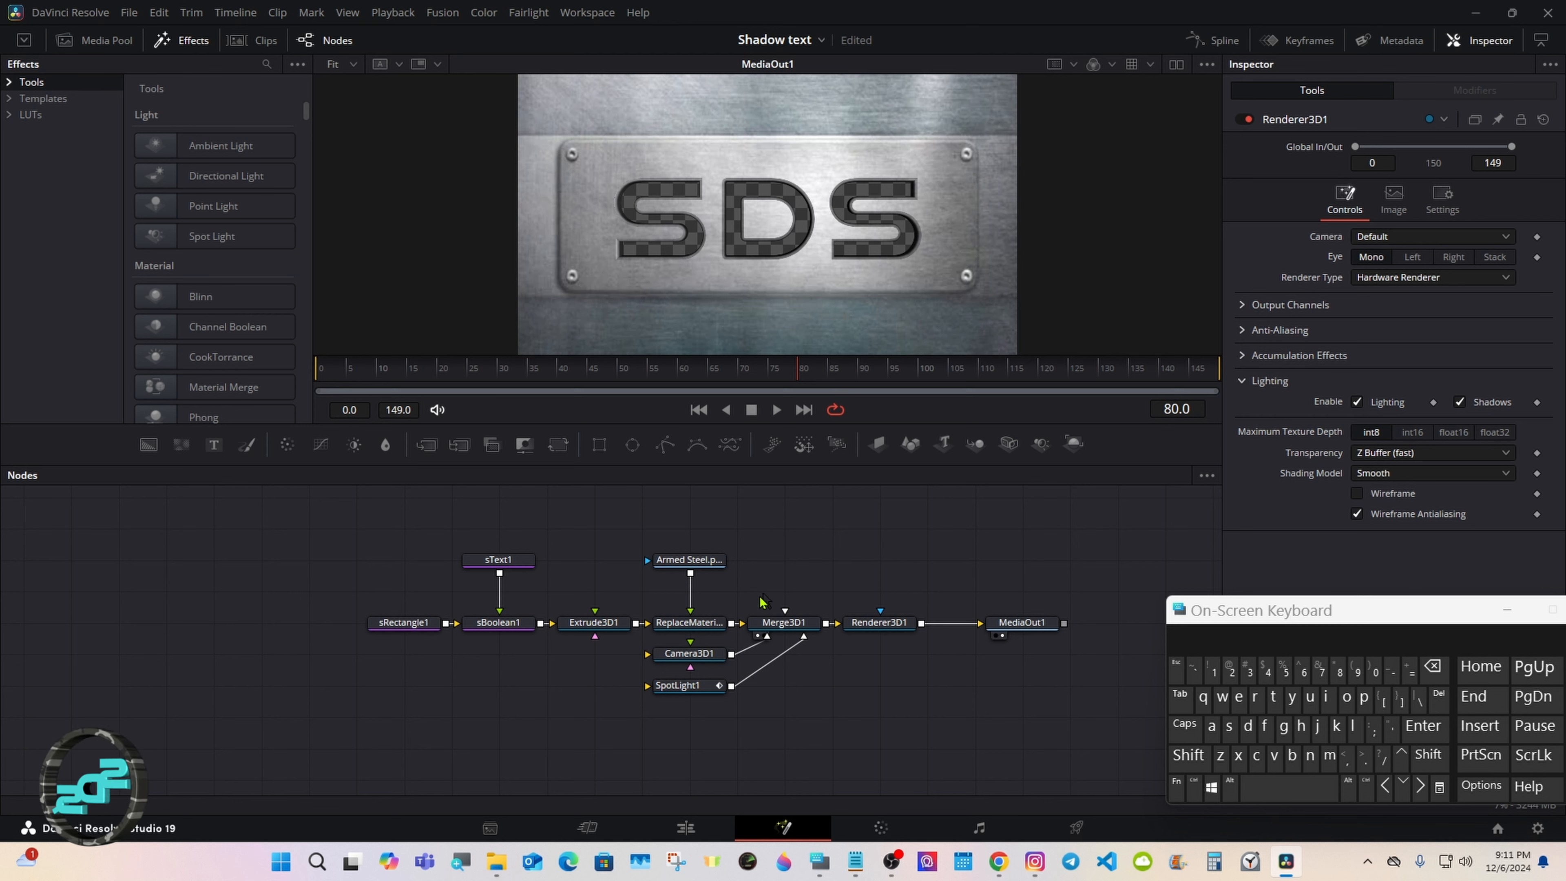
left_click(690, 655)
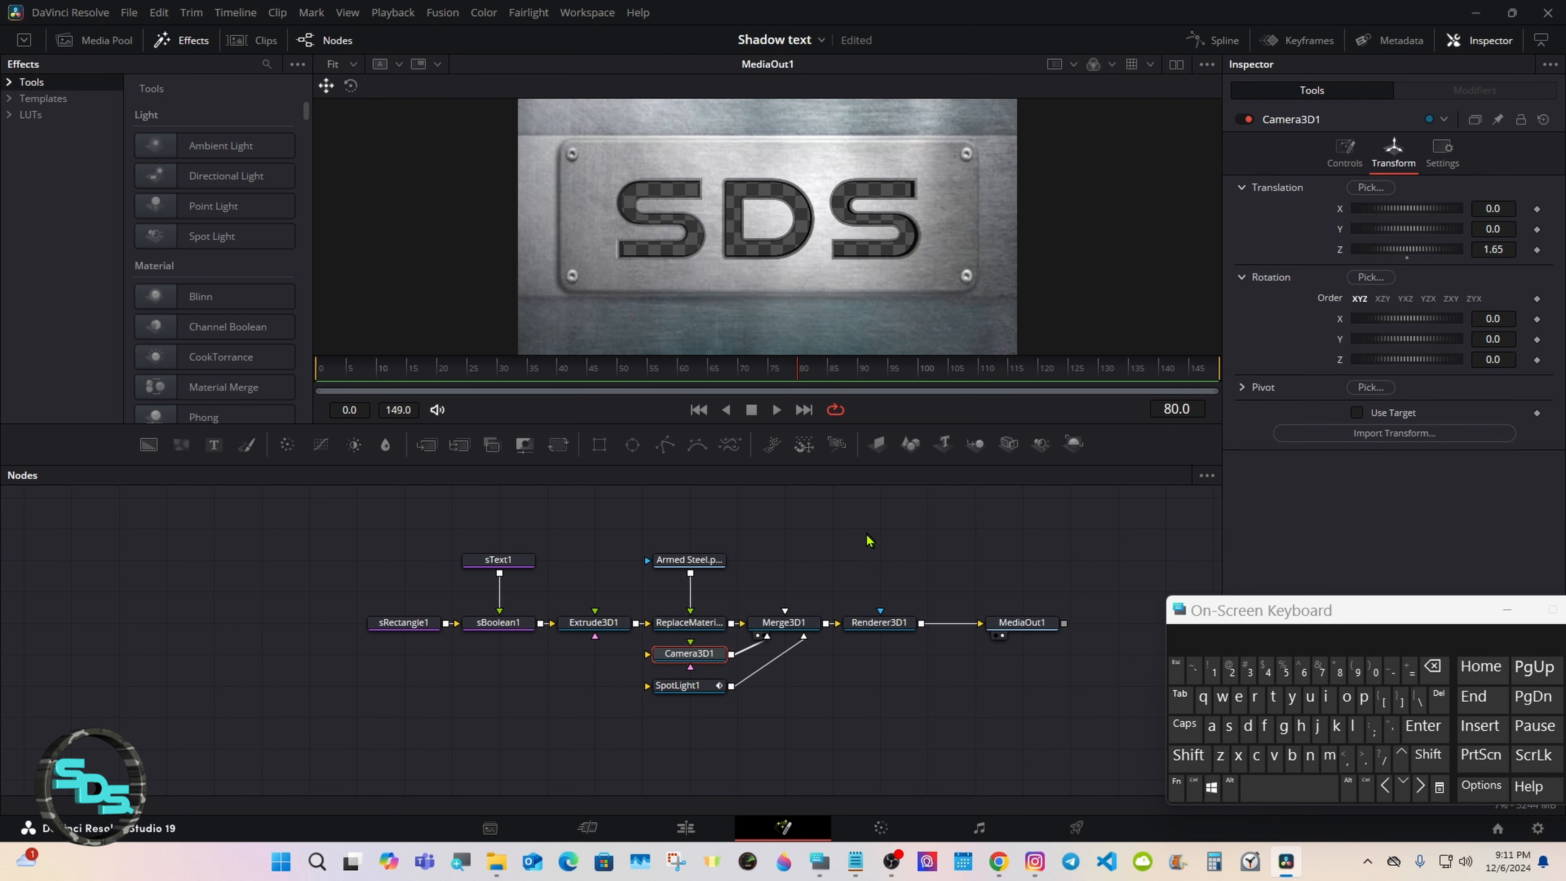
left_click_drag(871, 465, 859, 791)
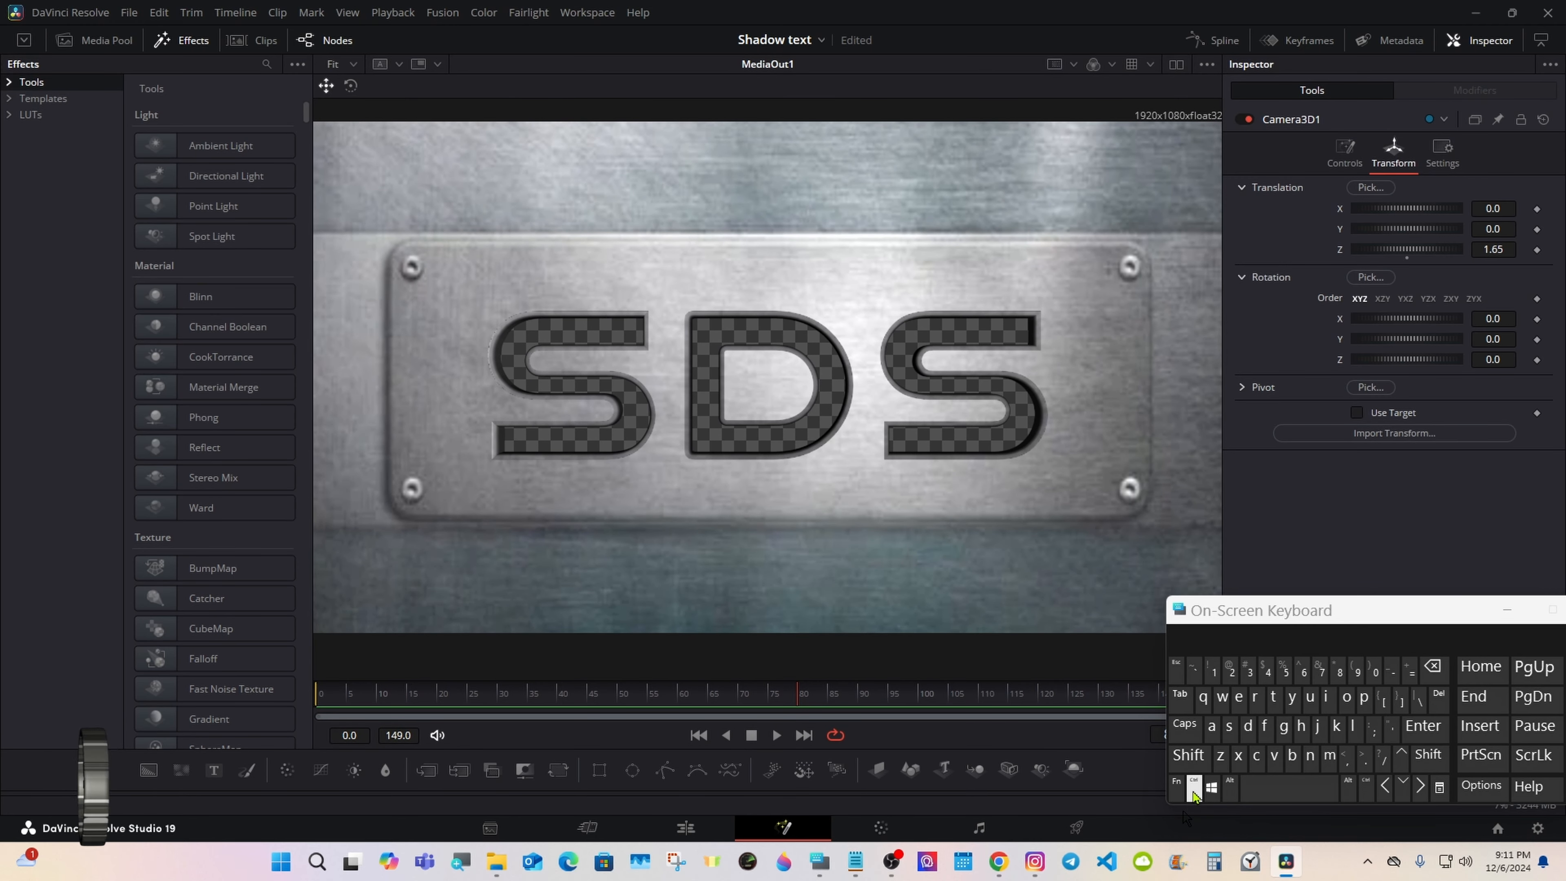
left_click(1499, 317)
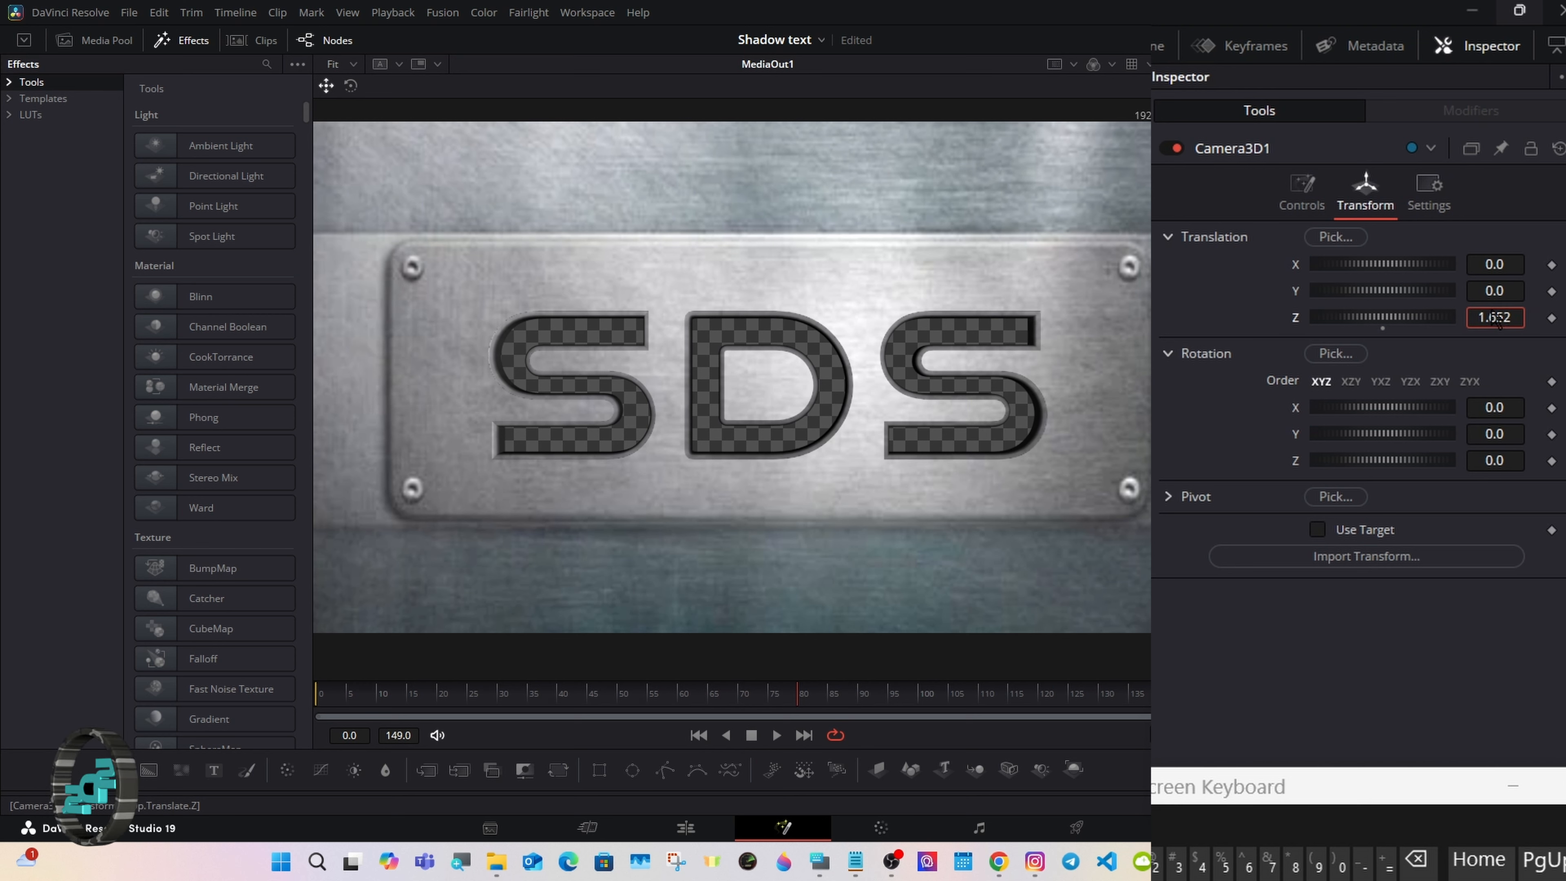
mouse_move(1499, 320)
left_mouse_down()
mouse_move(1560, 302)
mouse_move(1528, 317)
left_mouse_up()
left_click(1514, 317)
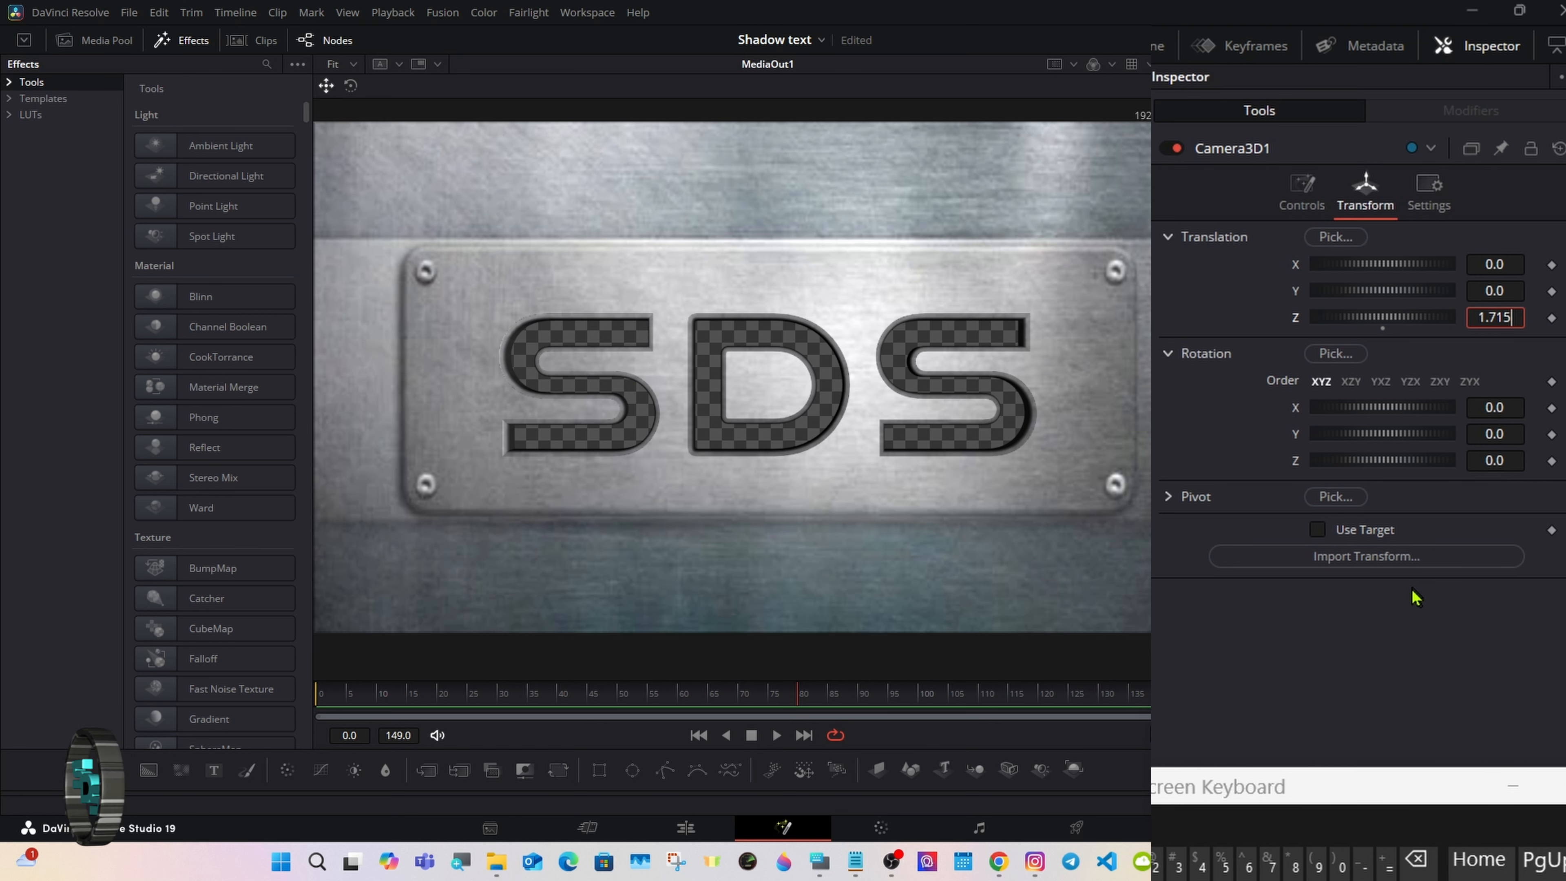
left_click(1416, 859)
left_click(1417, 859)
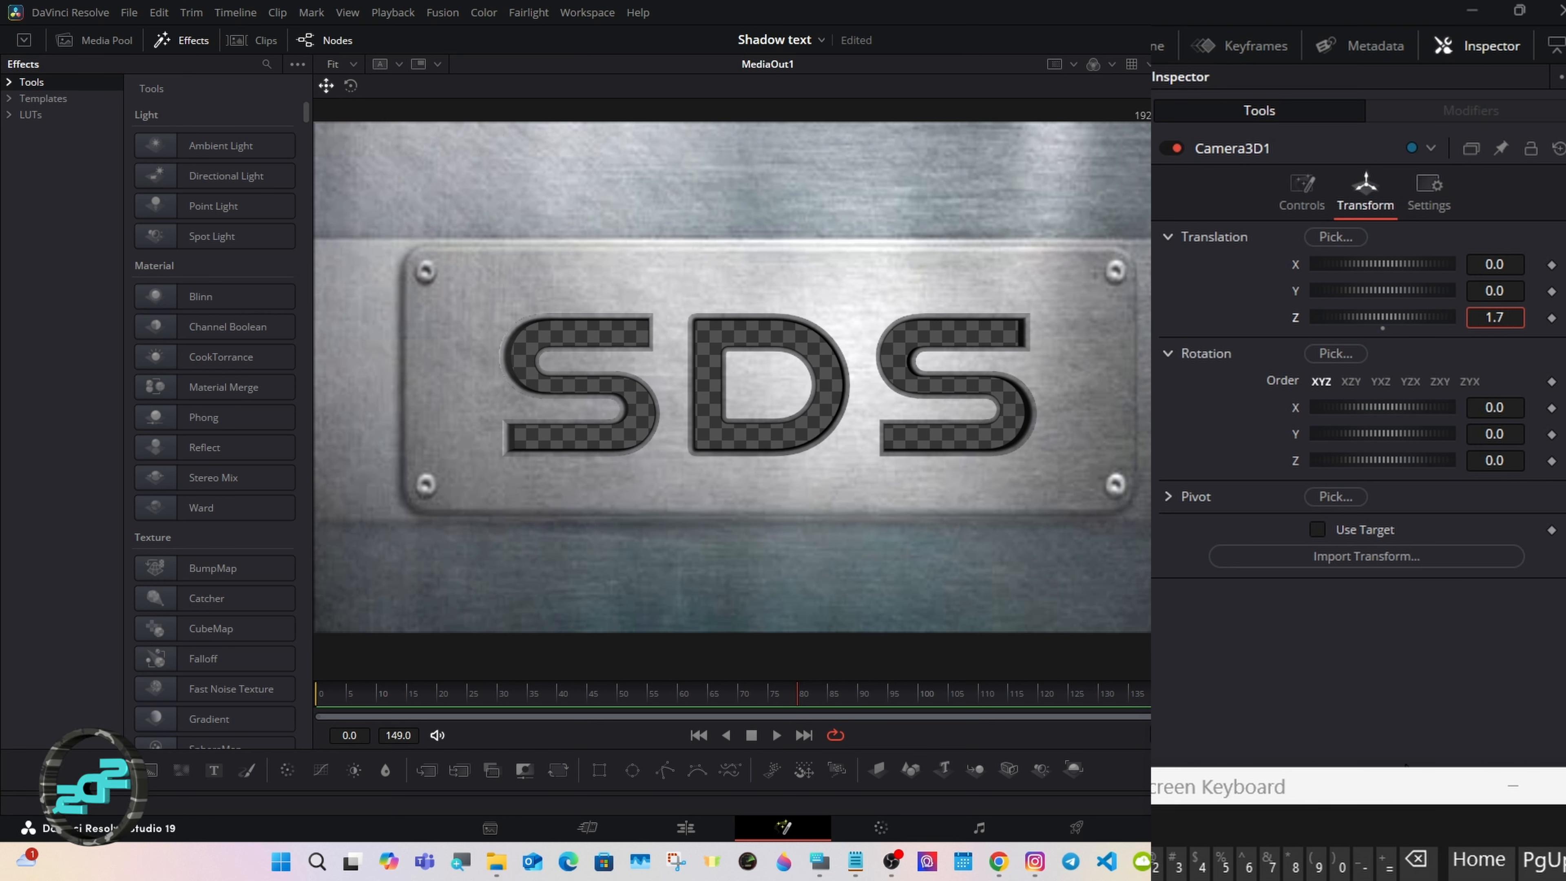
key("Tab")
left_click(1359, 707)
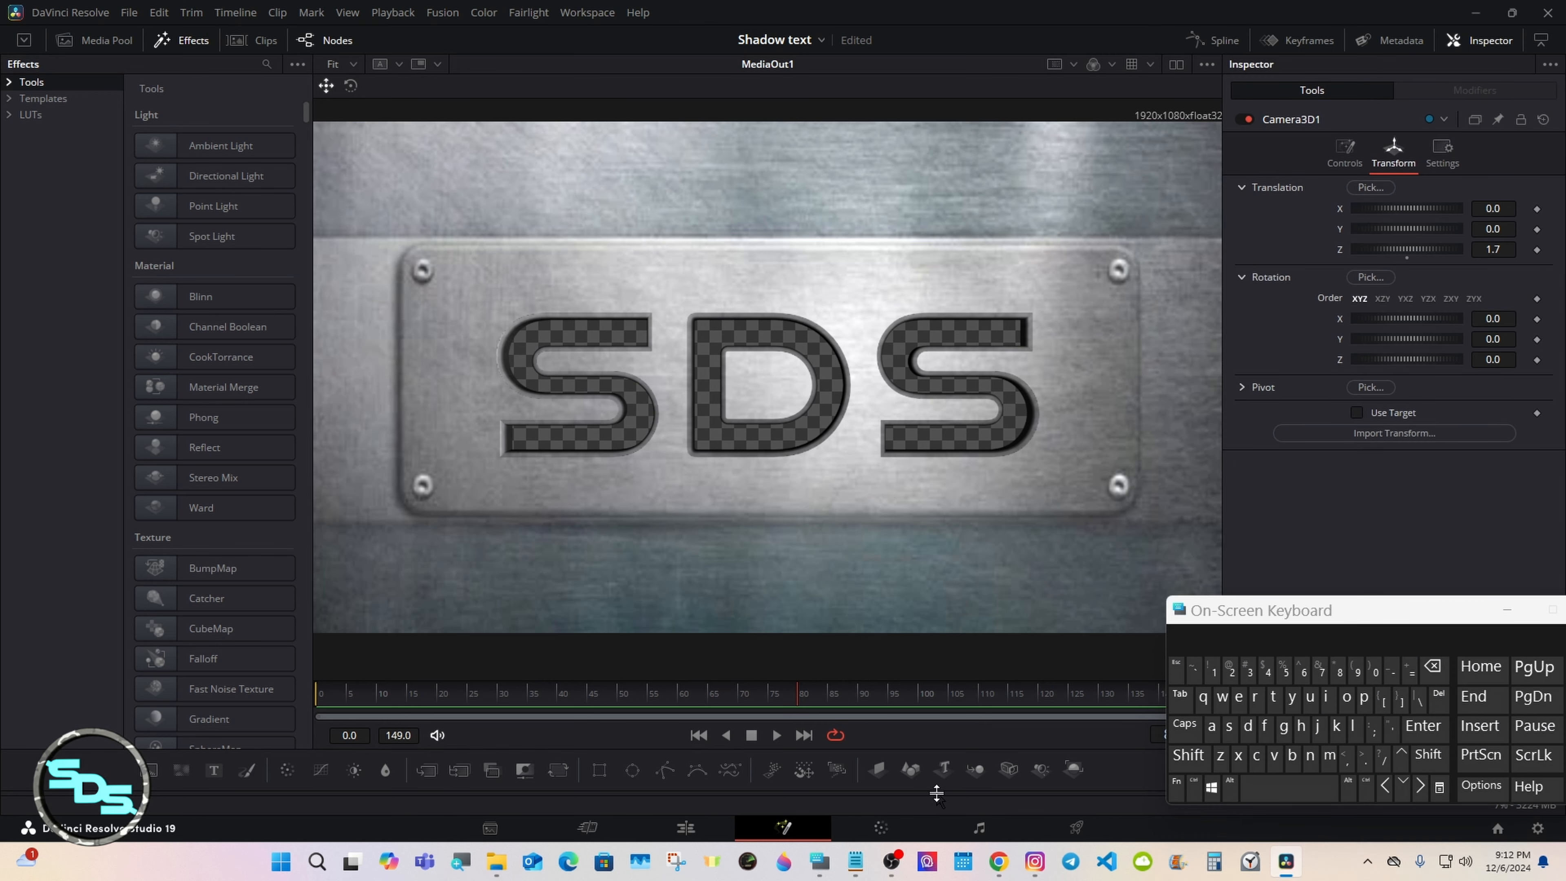
Restore the node editor's height, deselect the camera and move the on-screen keyboard up beside the nodes
left_click_drag(941, 796, 936, 462)
left_click(921, 508)
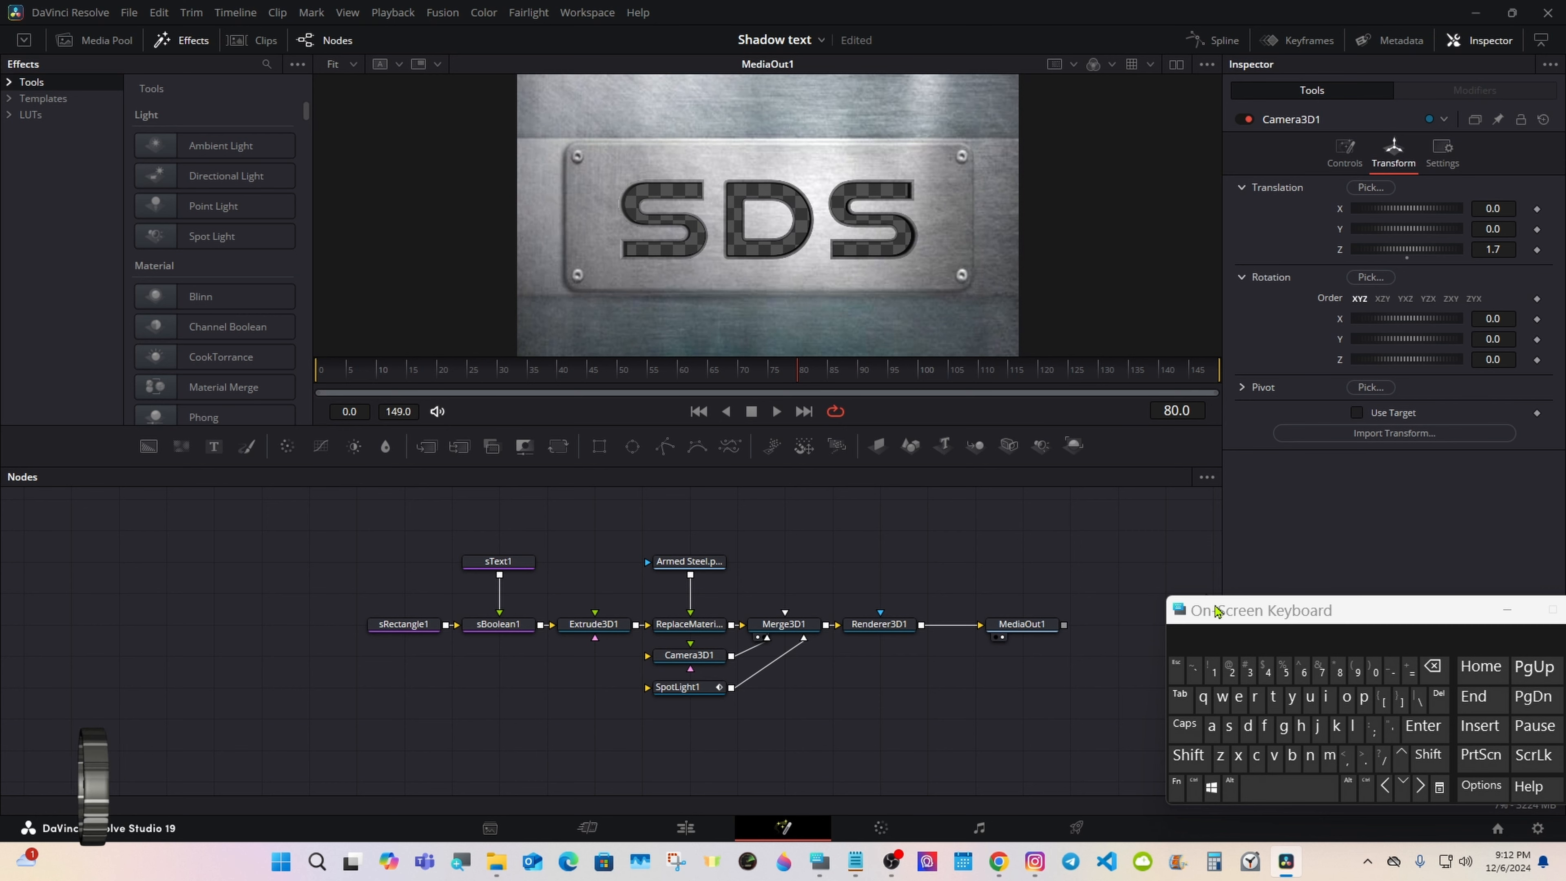
left_click_drag(1217, 609, 1228, 518)
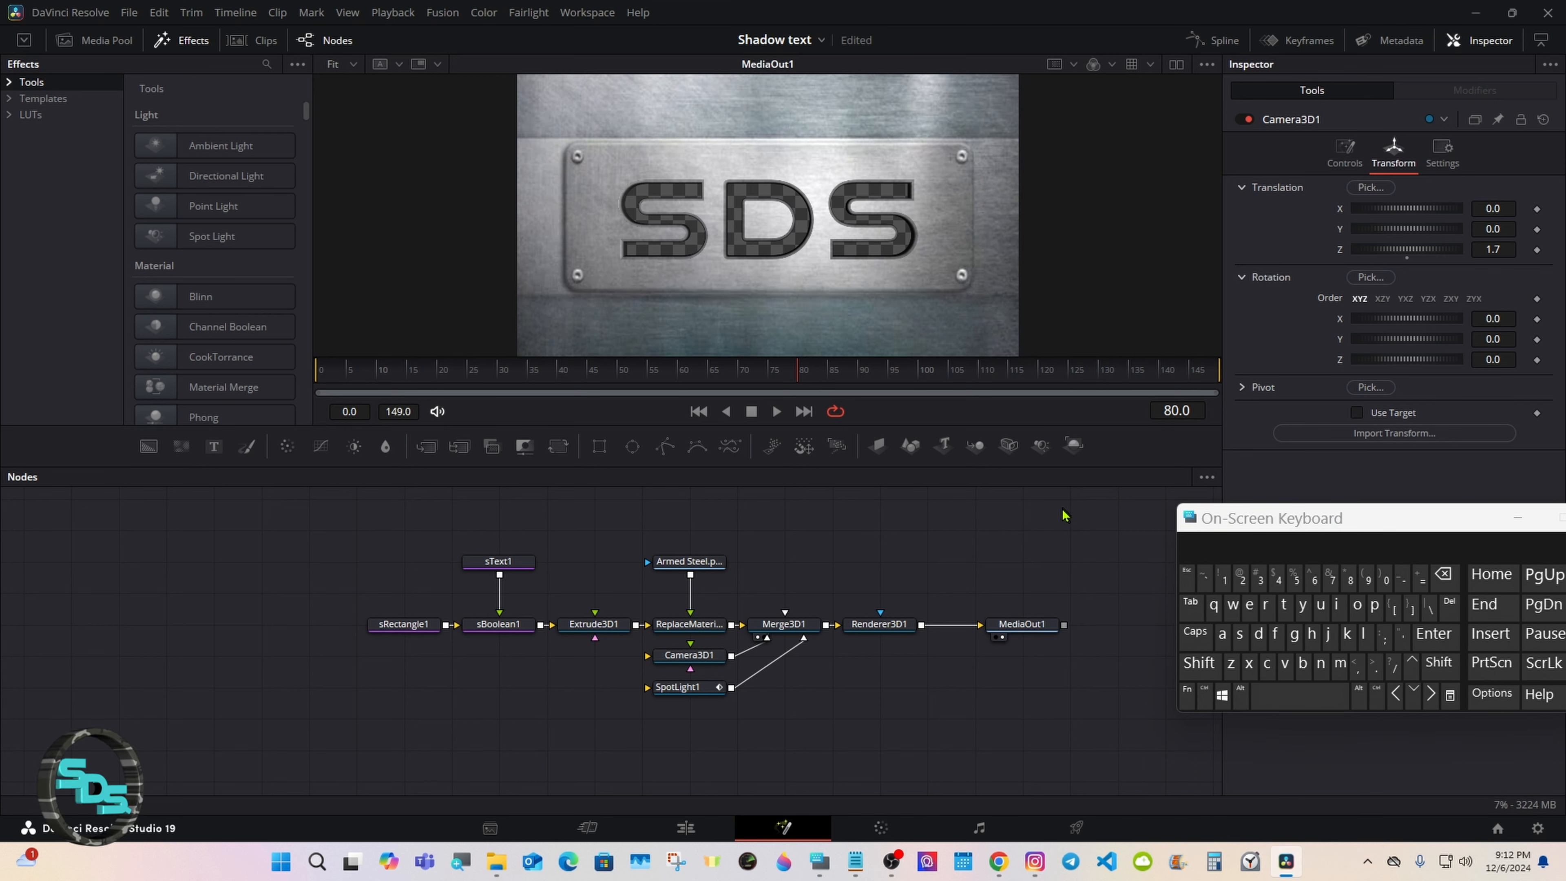
left_click_drag(1218, 518, 1187, 497)
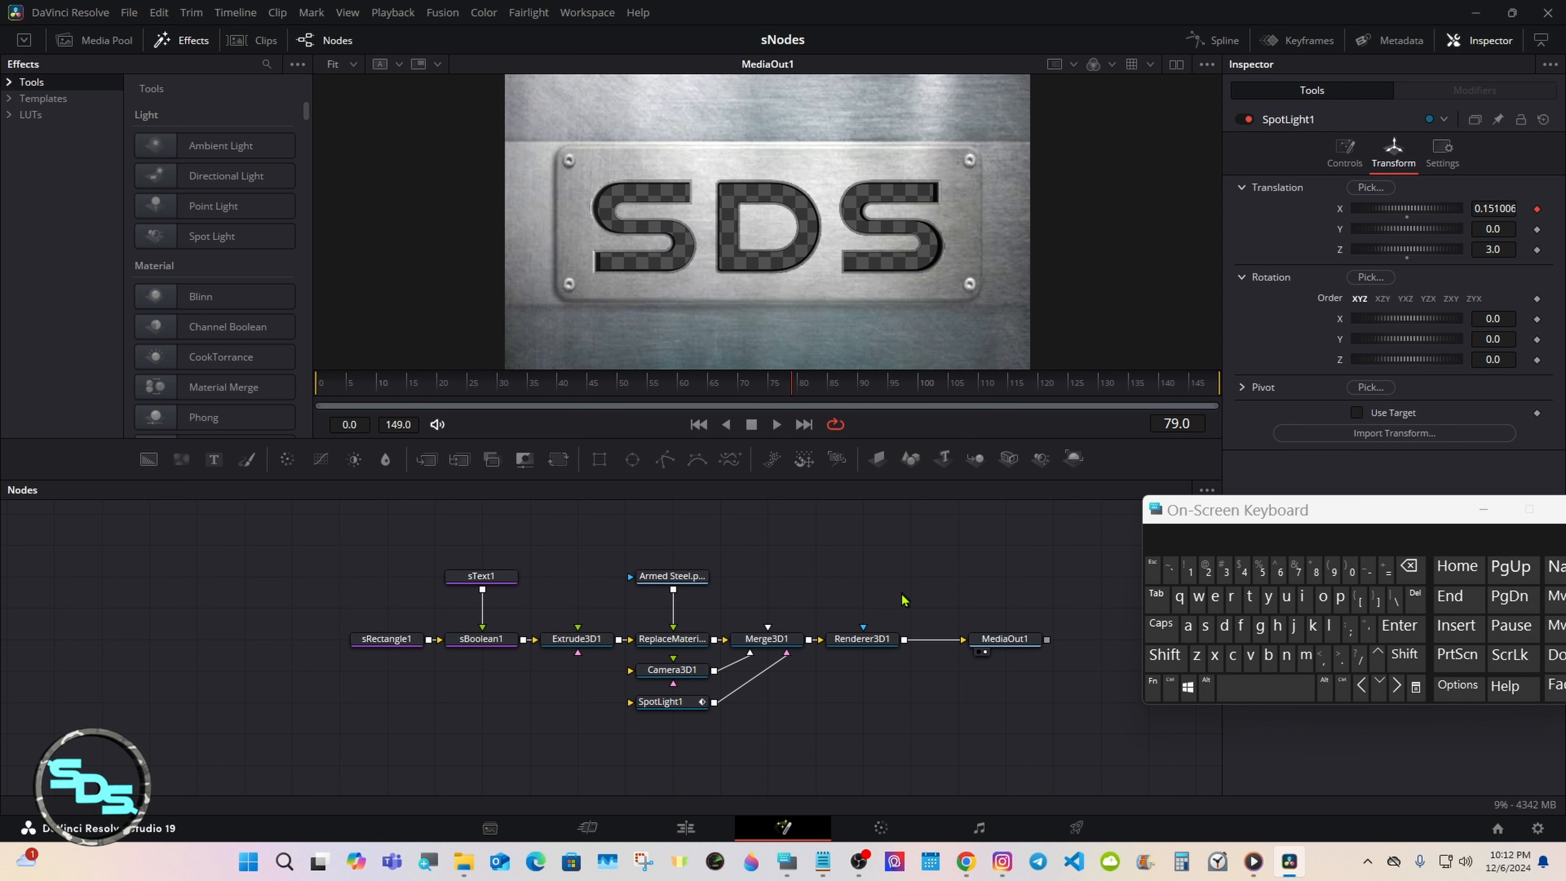
Select sText1, ReplaceMaterial3D1, the Armed Steel loader, Extrude3D1 and SpotLight1 one by one in that order
left_click(1170, 688)
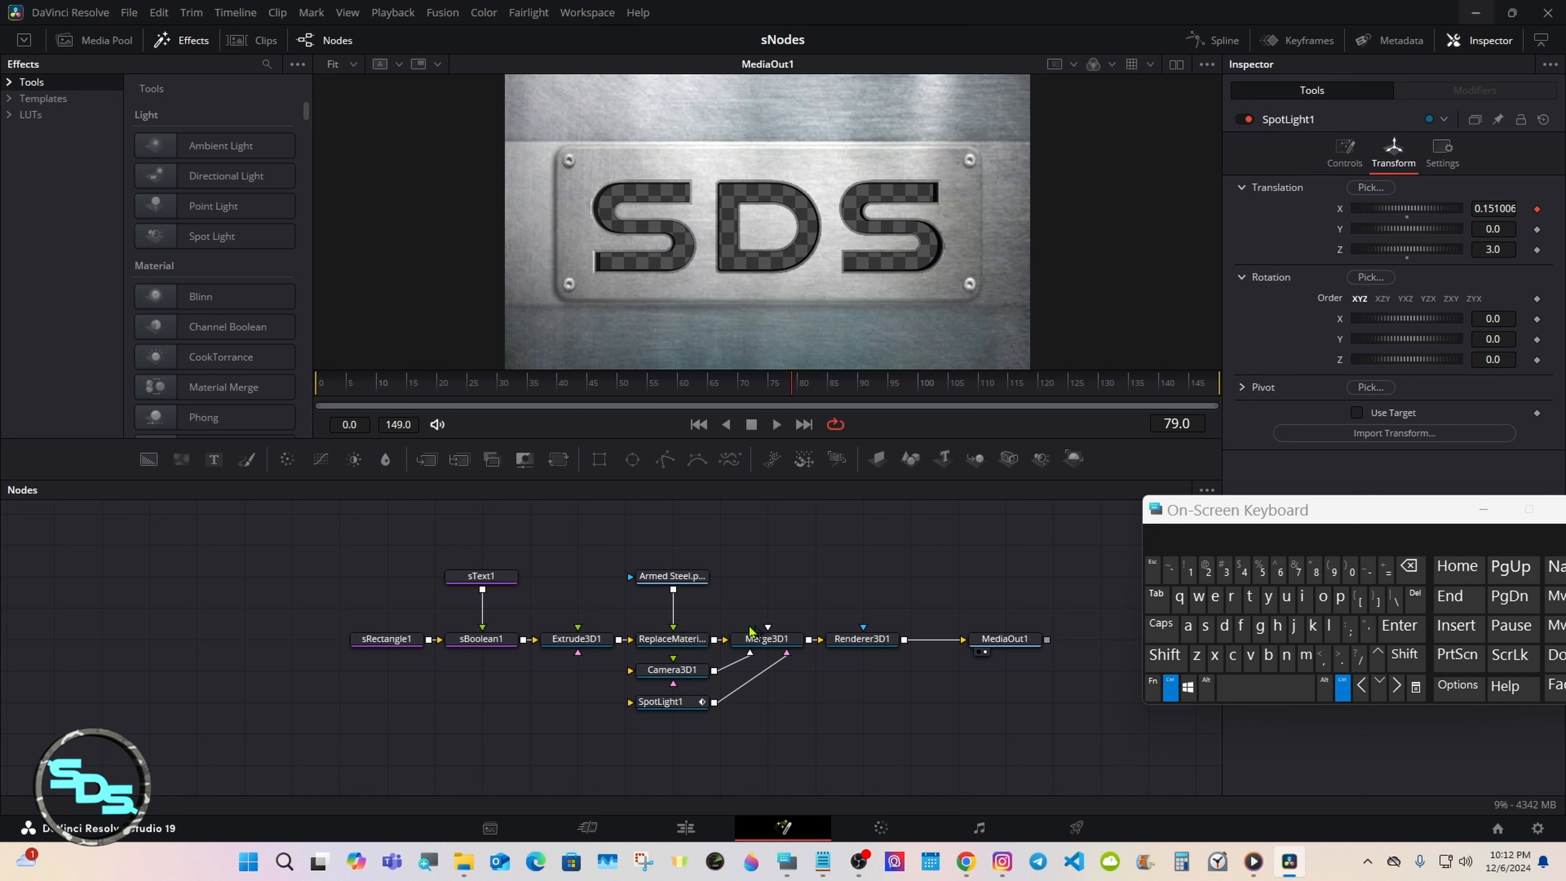
left_click(480, 580, "ctrl")
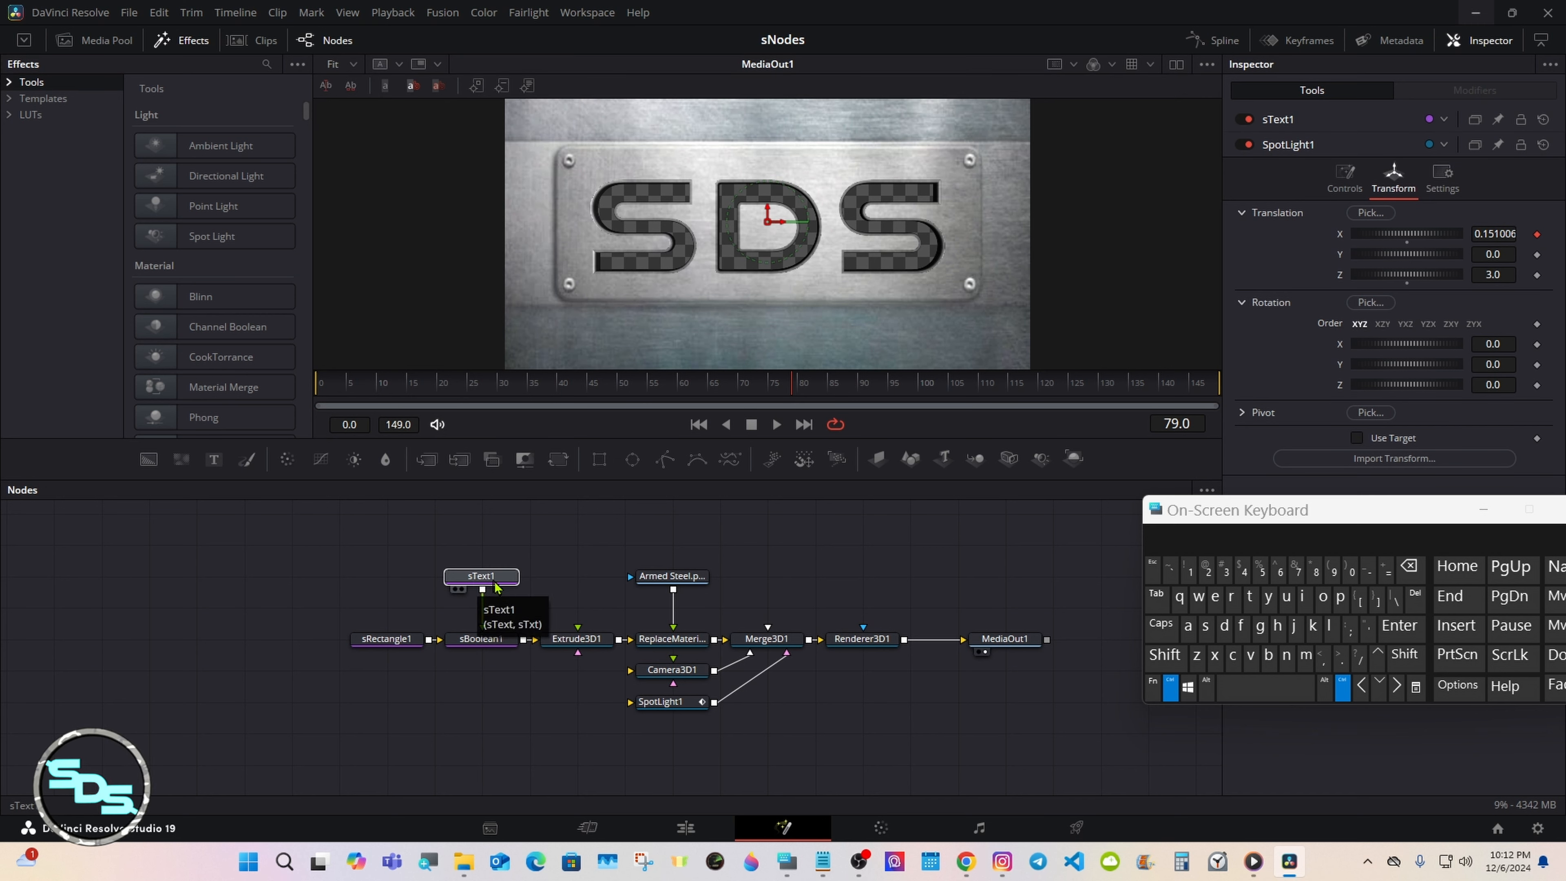
left_click(661, 640, "ctrl")
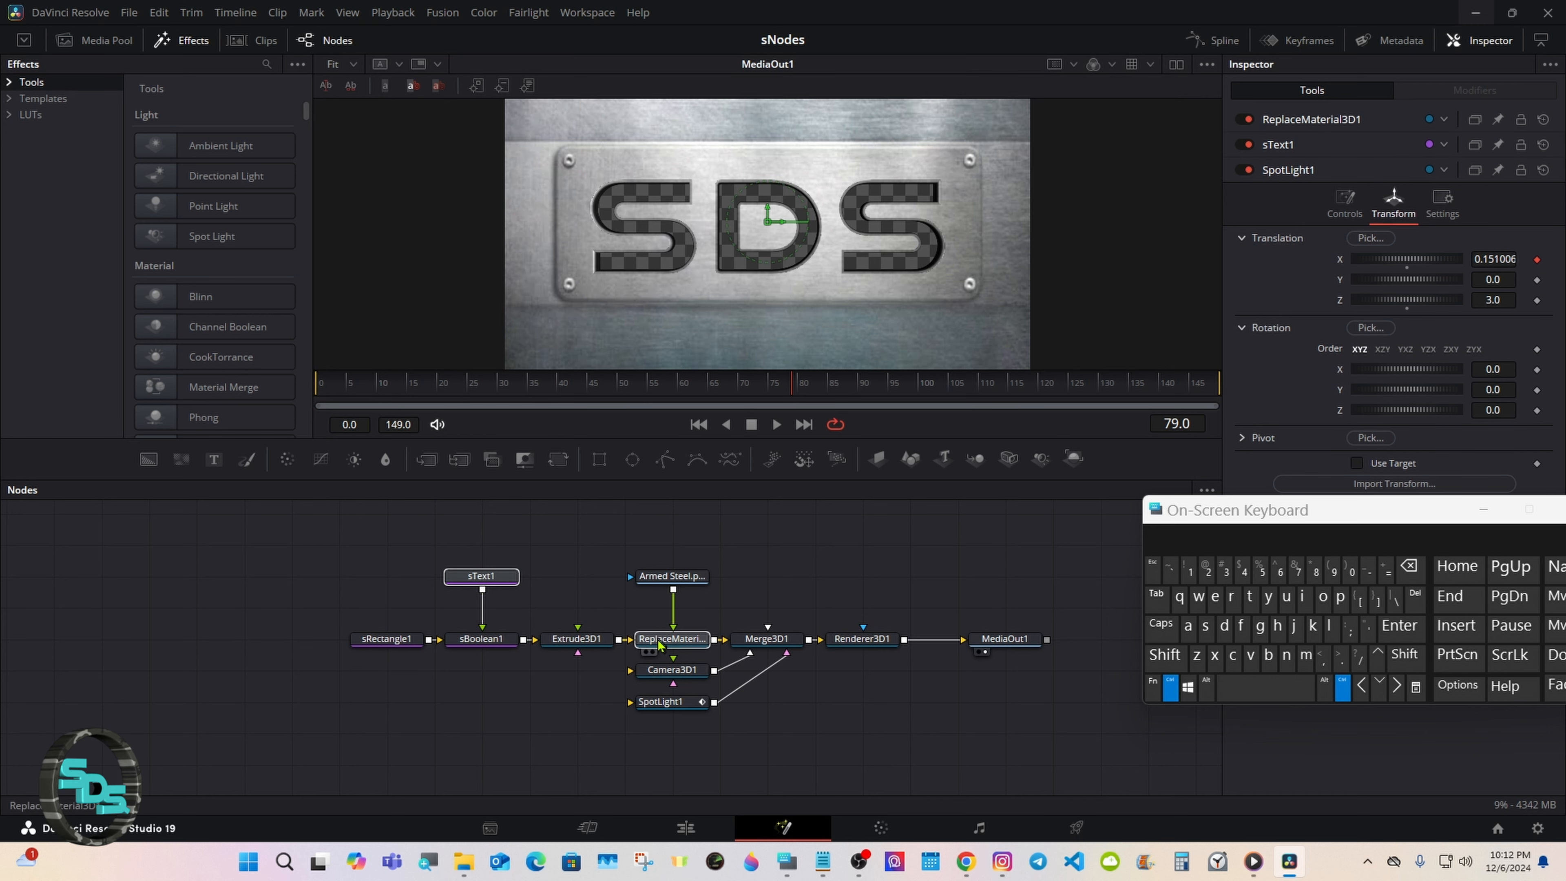
left_click(659, 581, "ctrl")
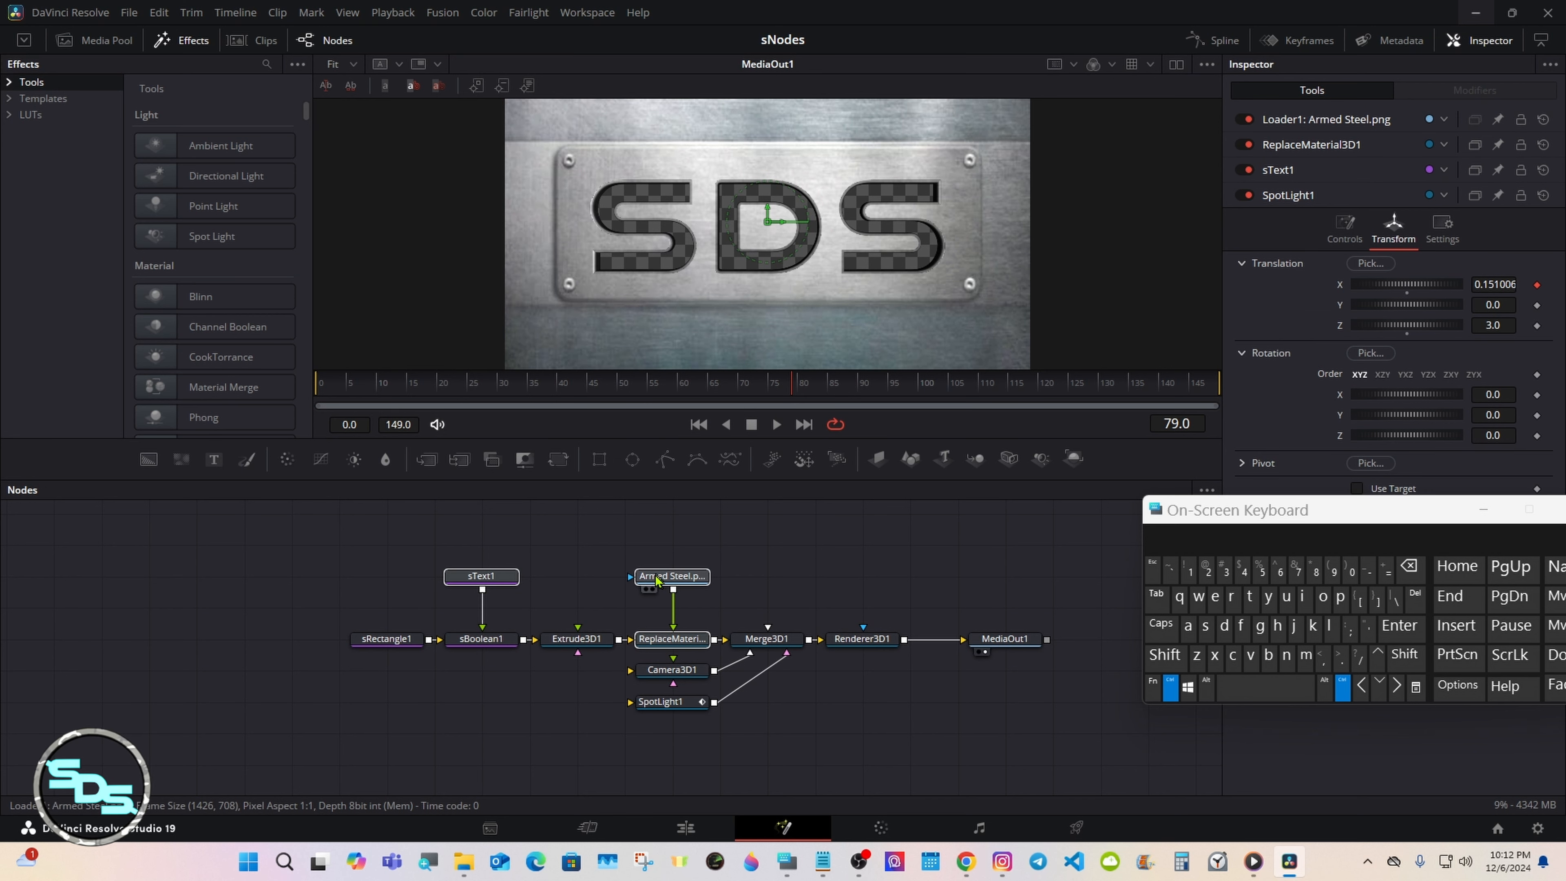
left_click(577, 641, "ctrl")
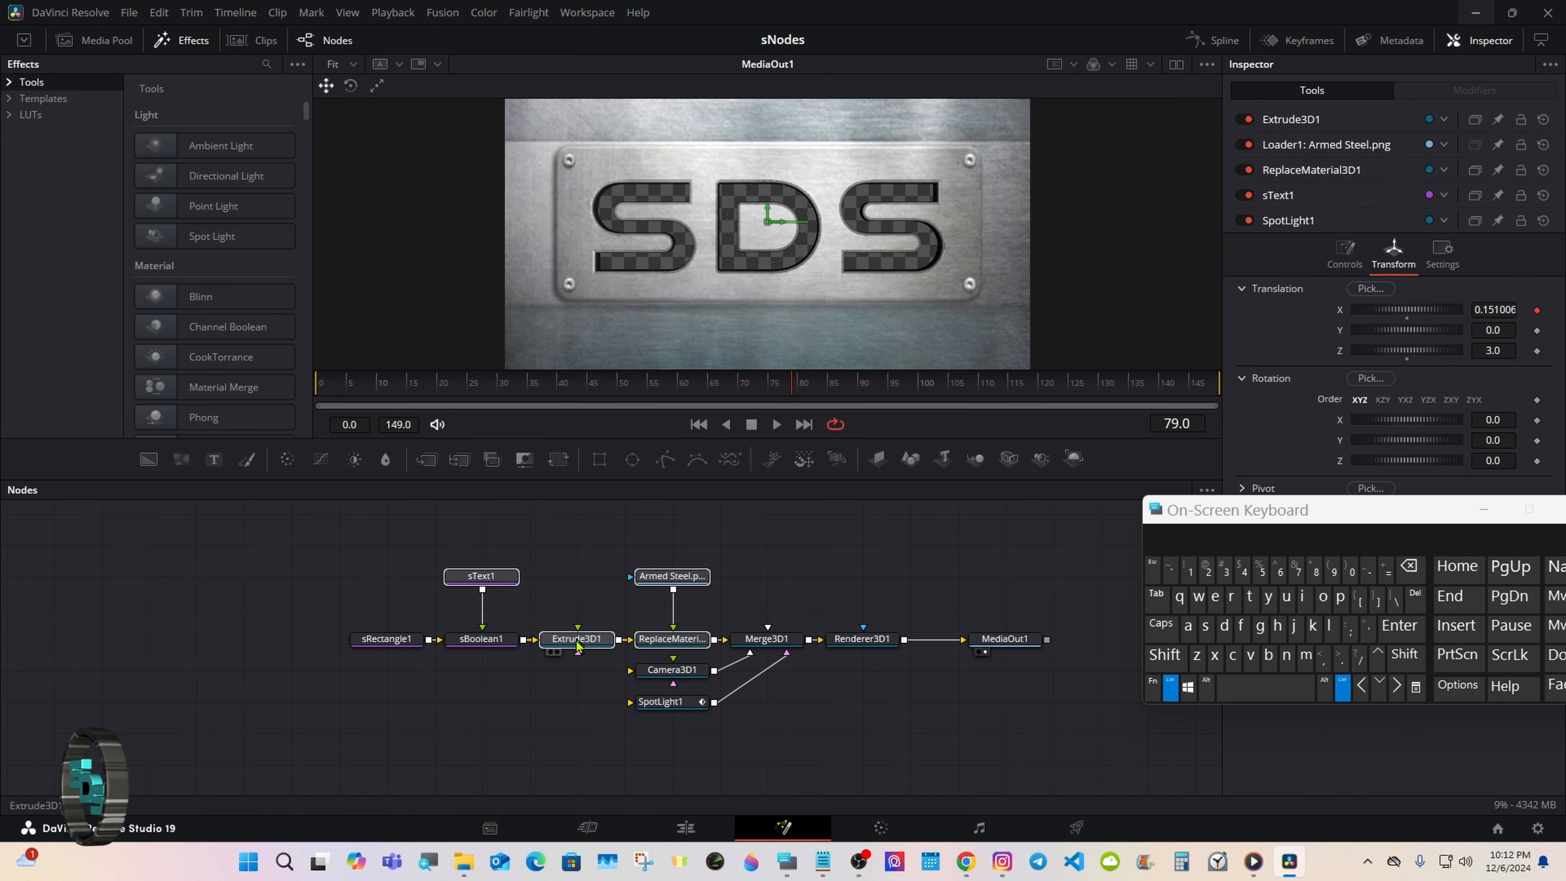
left_click(675, 704, "ctrl")
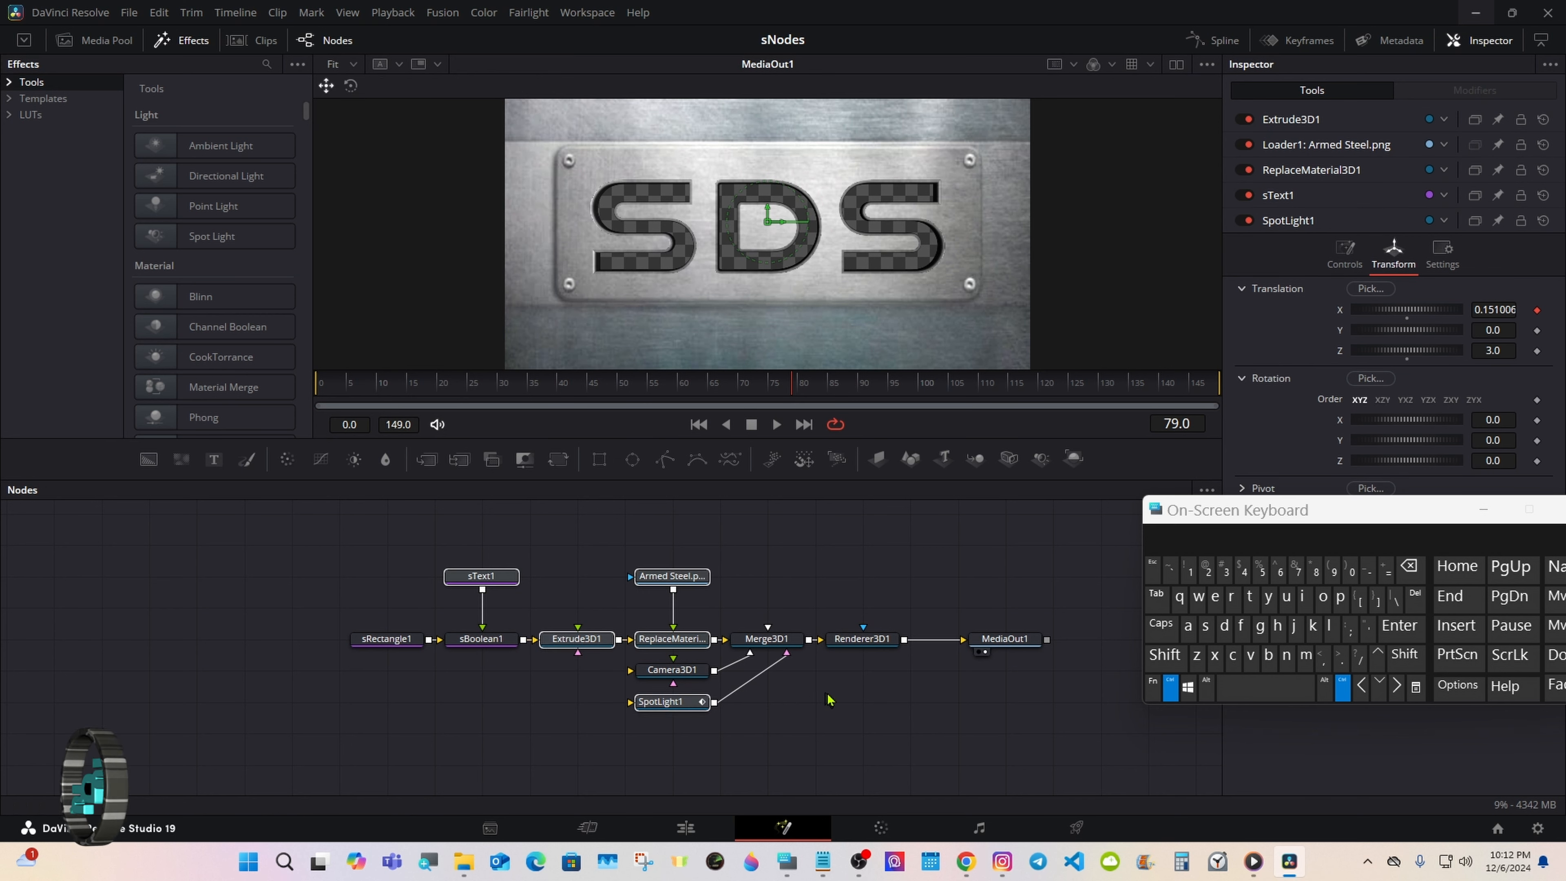
Extend the selection to all nodes except MediaOut1 and create a macro from them
left_click(1188, 628)
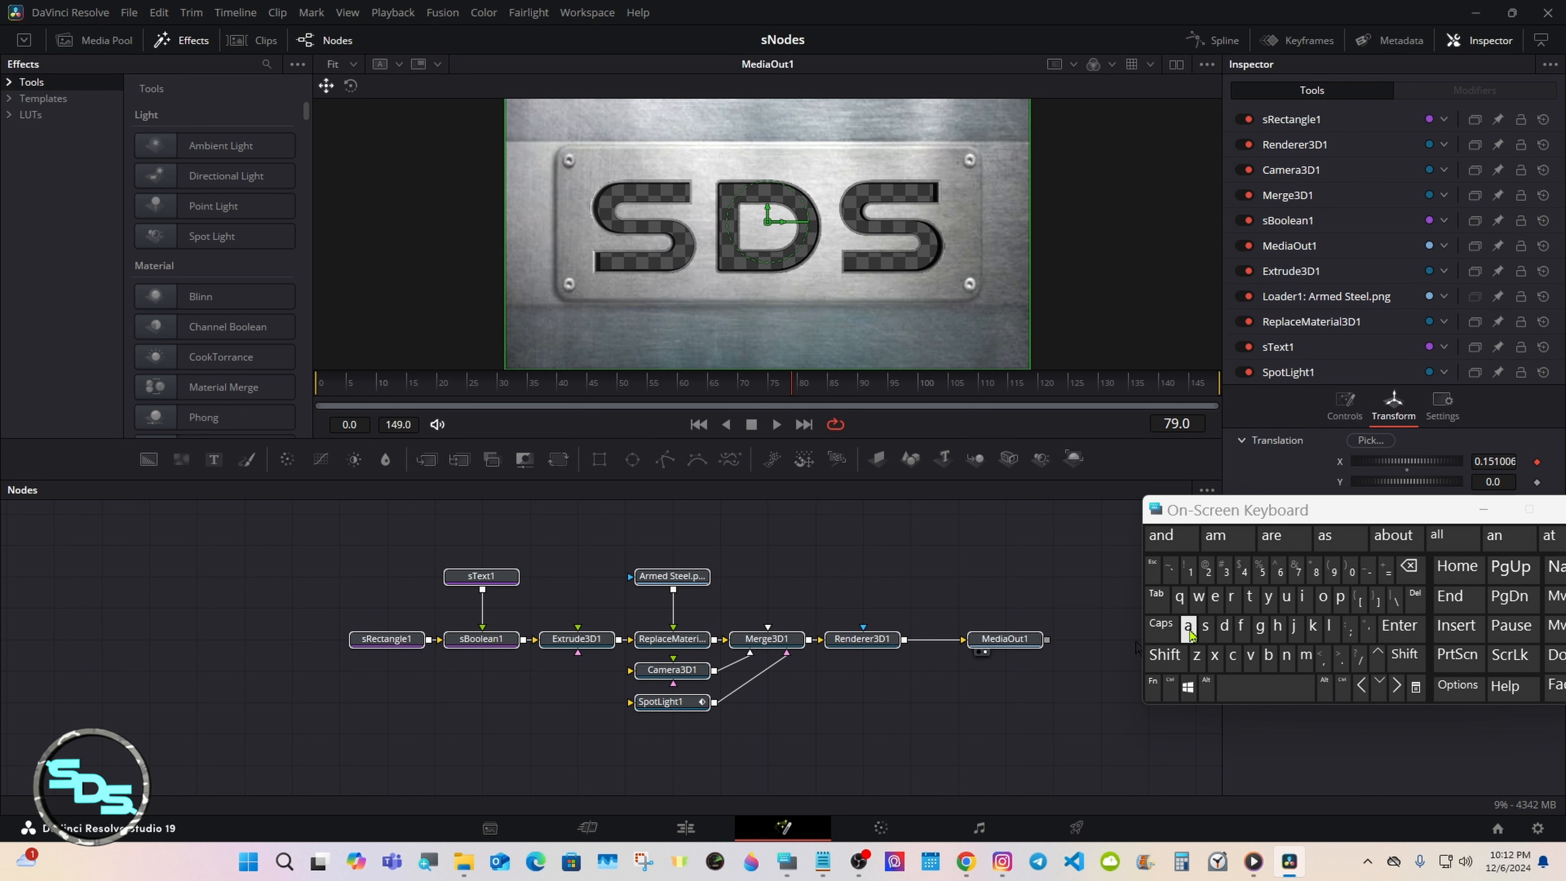
left_click(1171, 688)
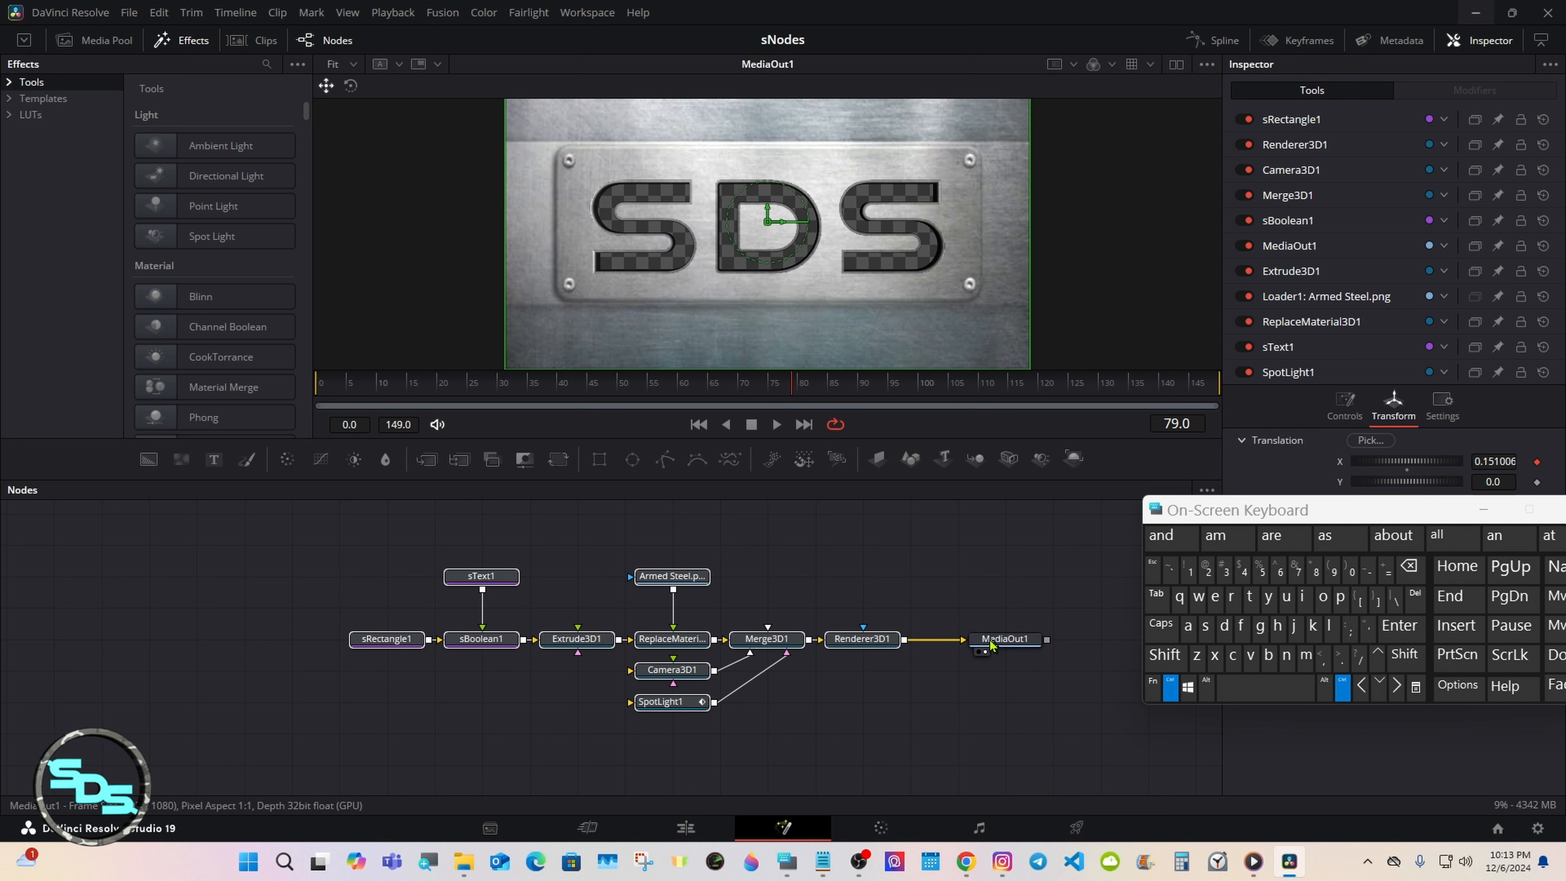
right_click(673, 644)
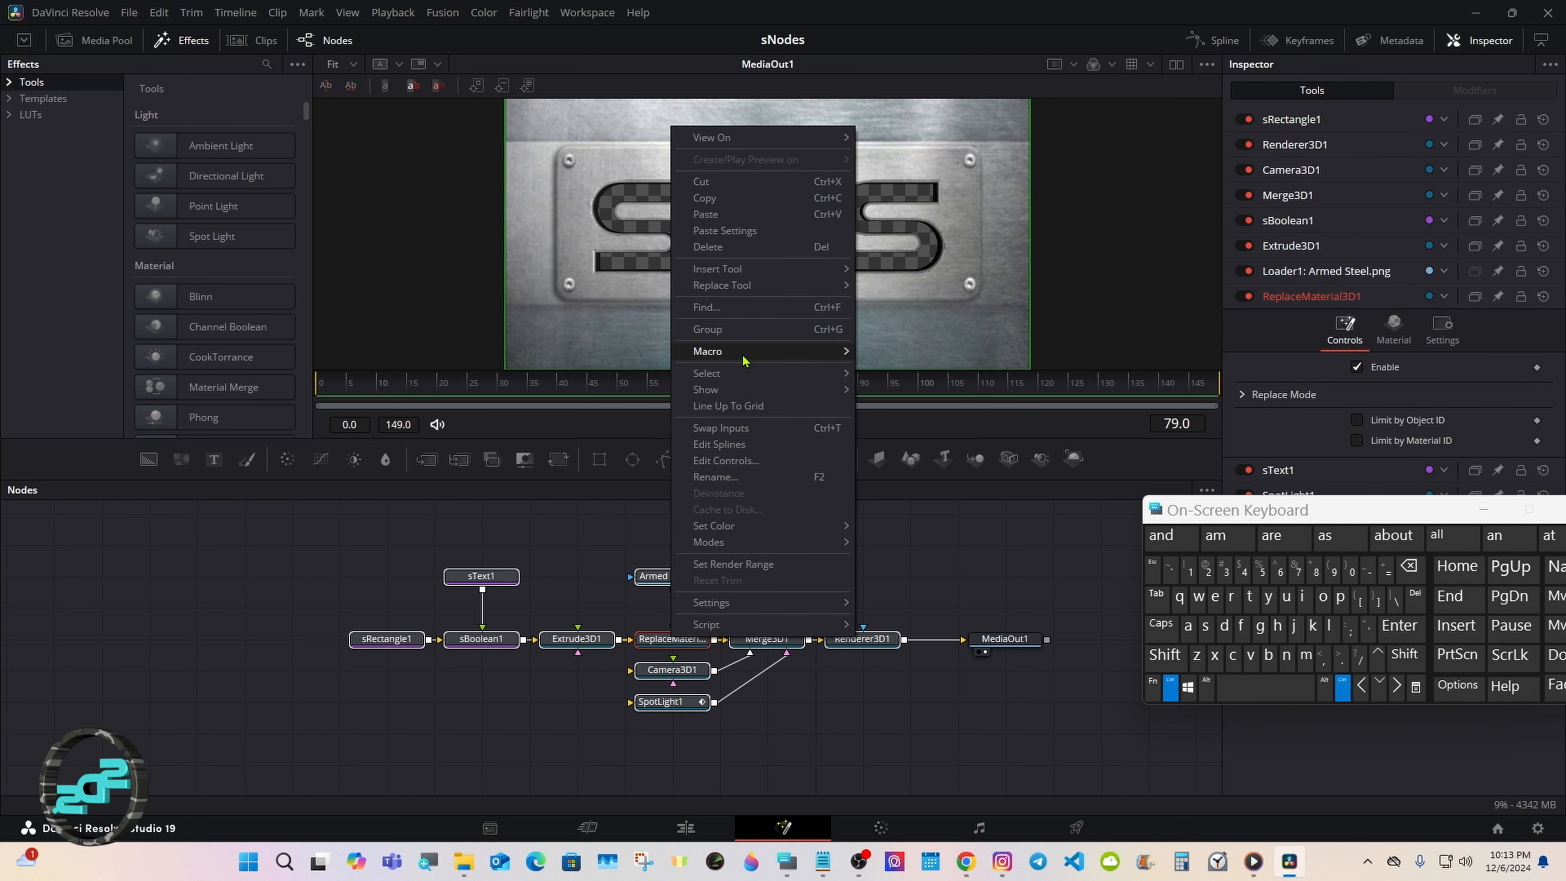
mouse_move(745, 361)
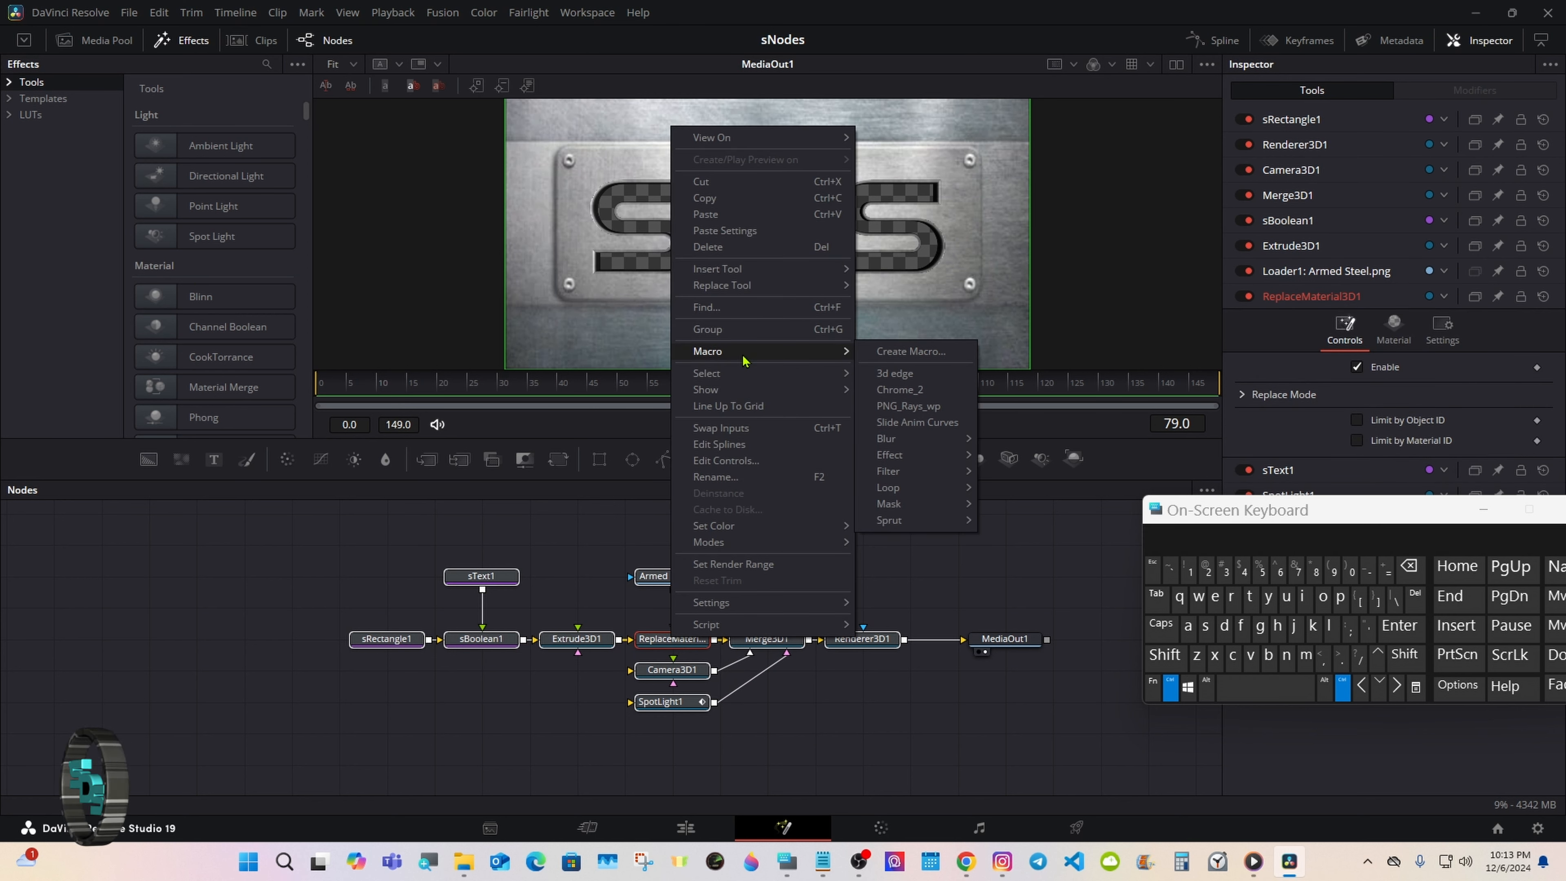
left_click(897, 357)
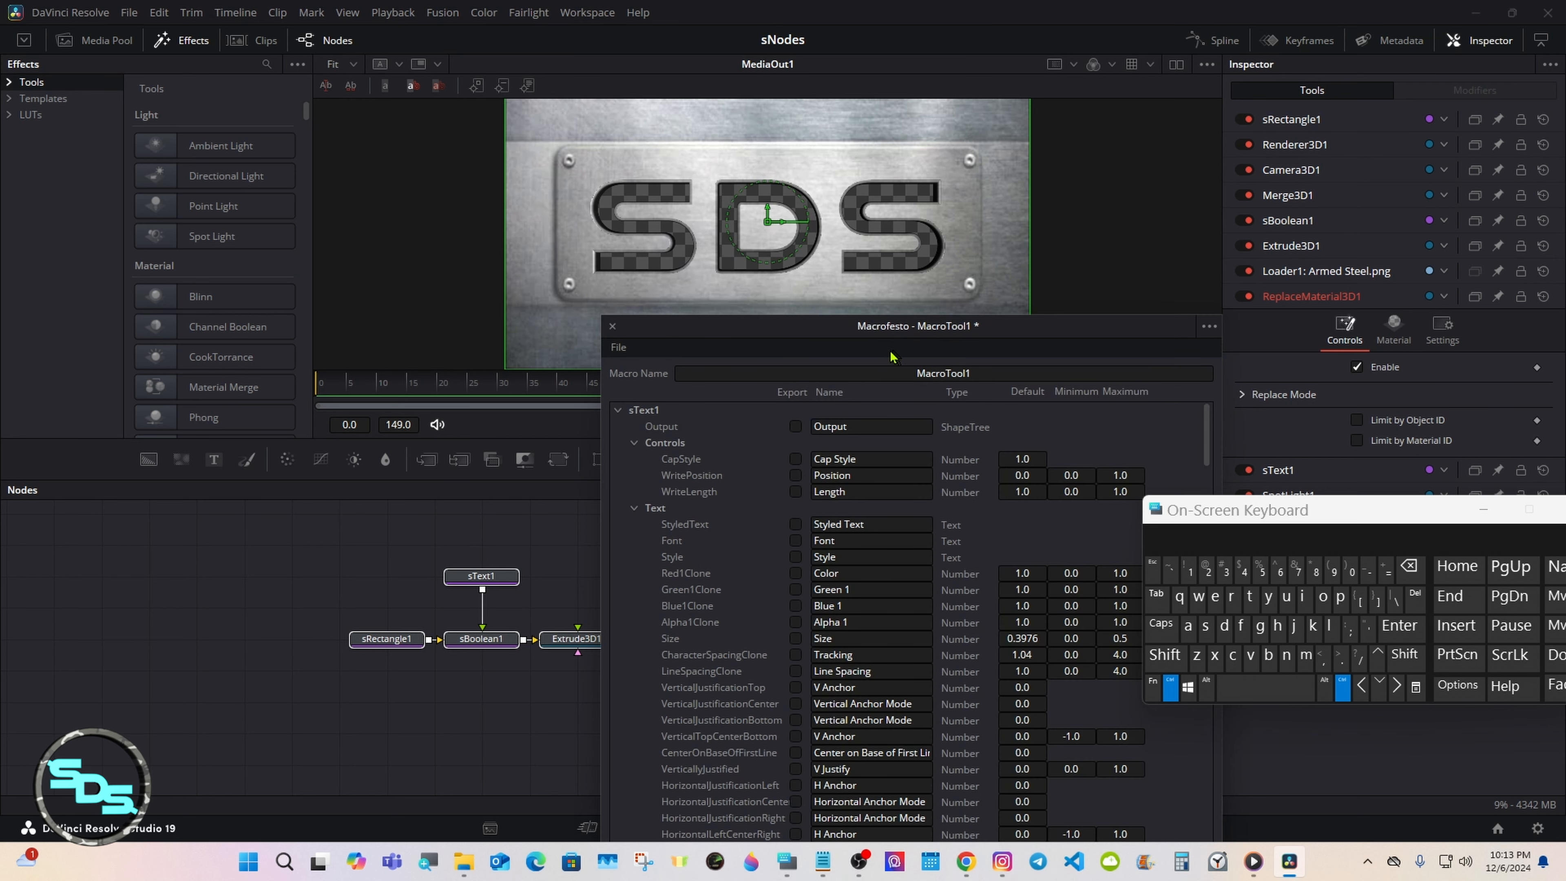
Move the macro editor up clear of the lower screen and export sText1's Styled Text, Font, Style, Size, Tracking and Line Spacing
left_click_drag(810, 349, 780, 193)
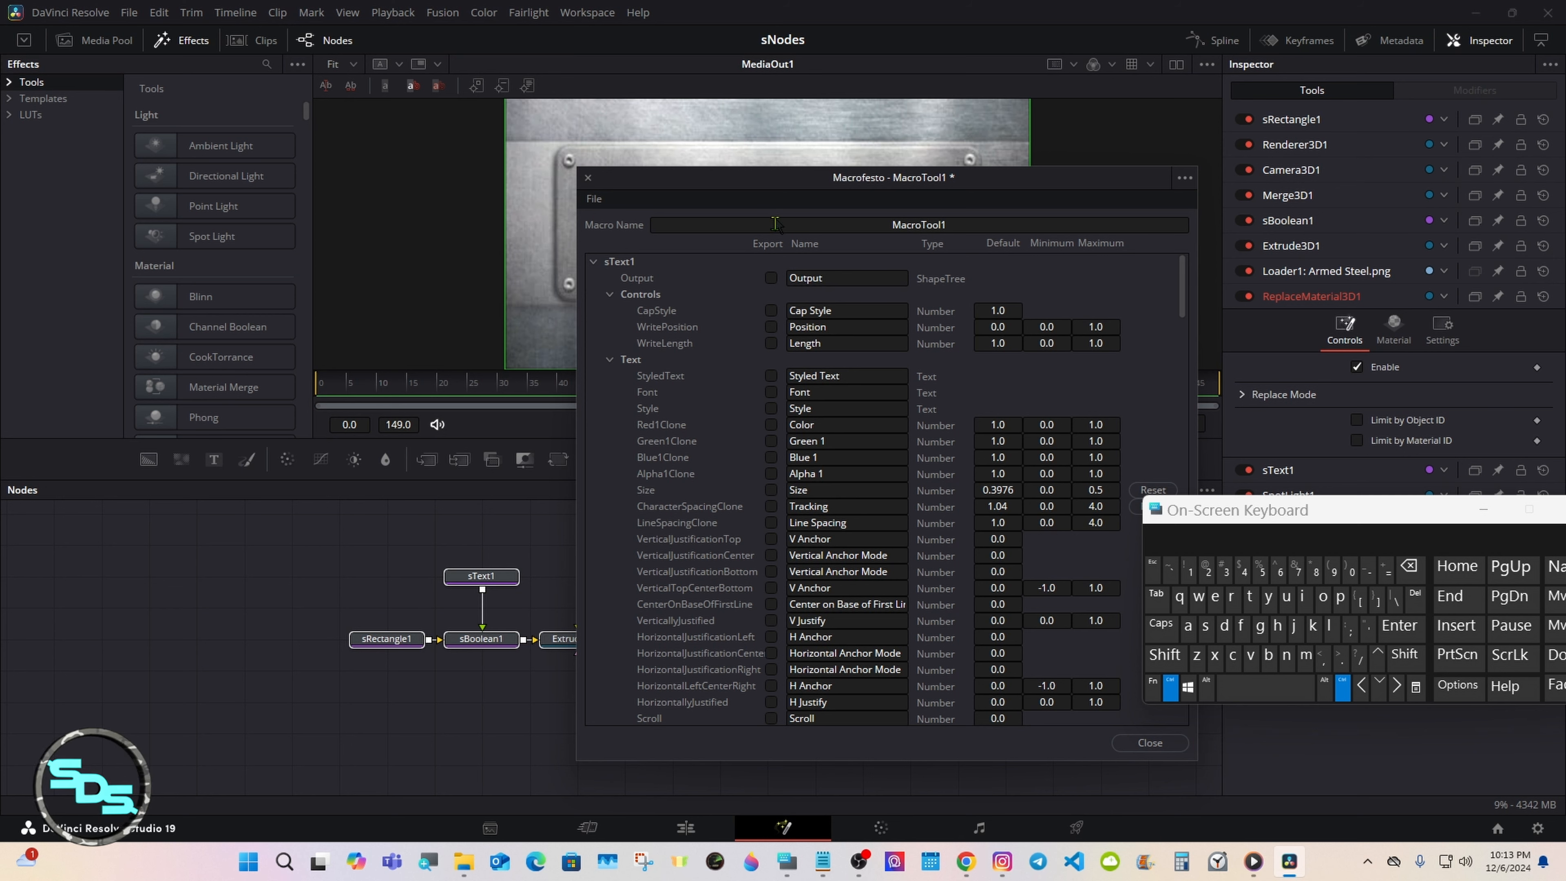
left_click(1168, 692)
left_click_drag(758, 185, 786, 146)
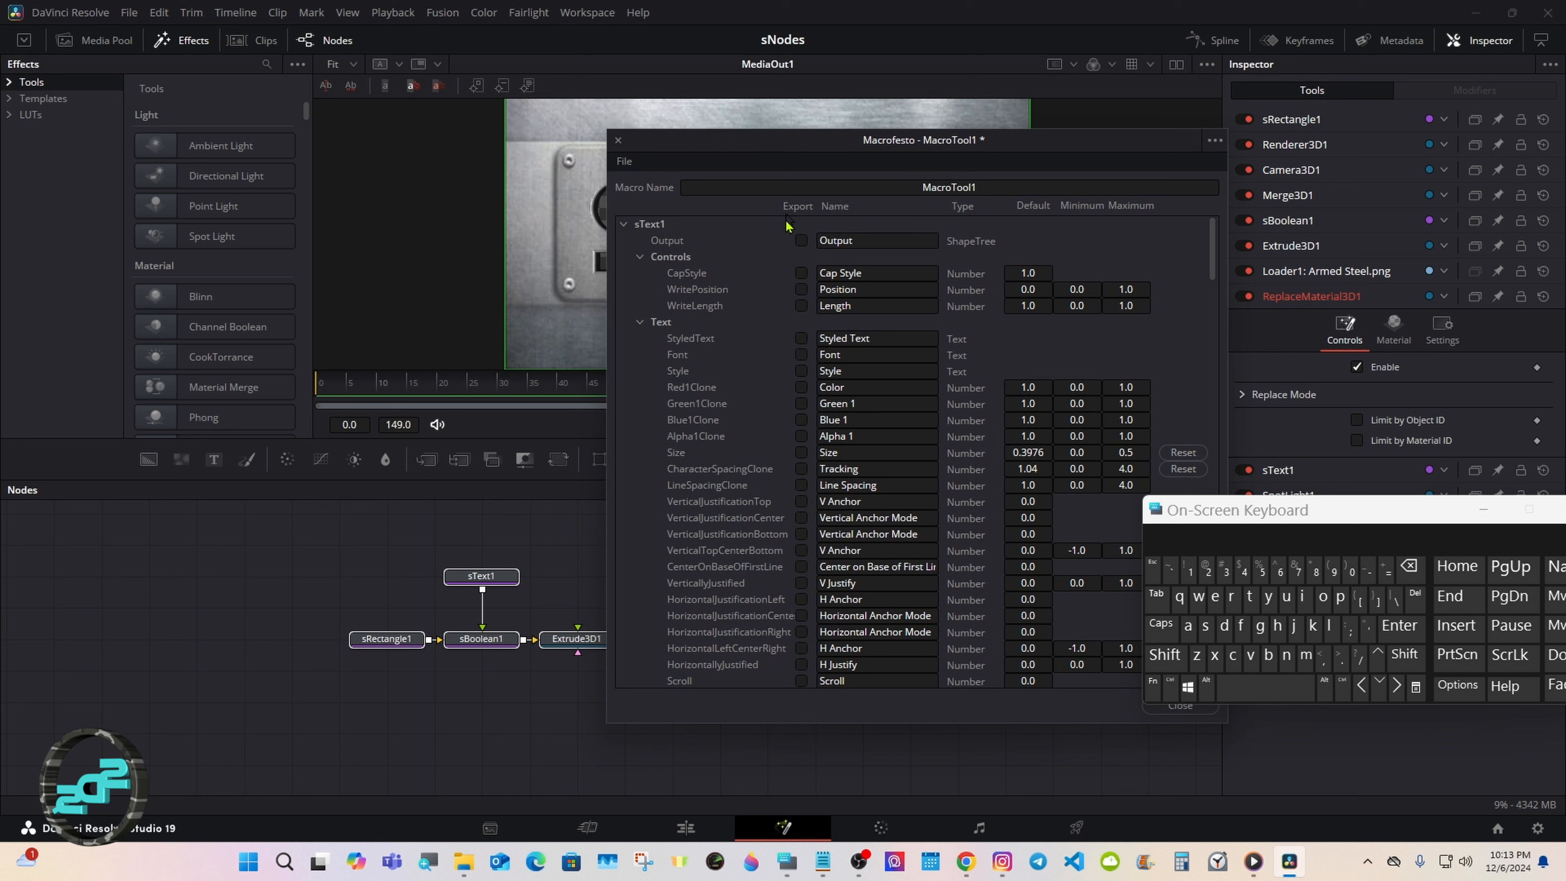
left_click(801, 338)
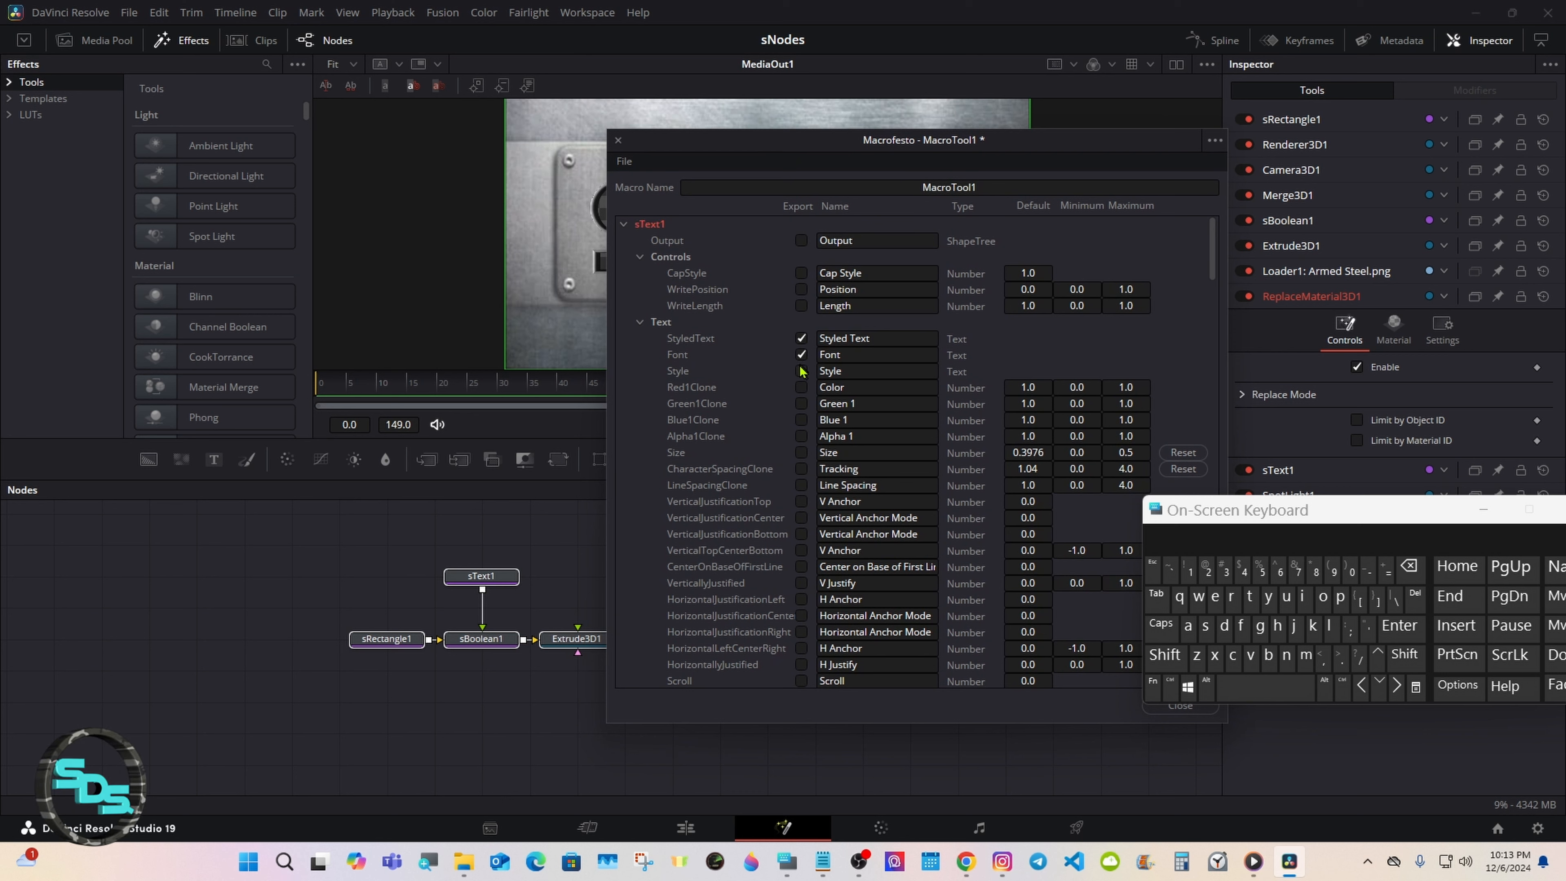
left_click(801, 371)
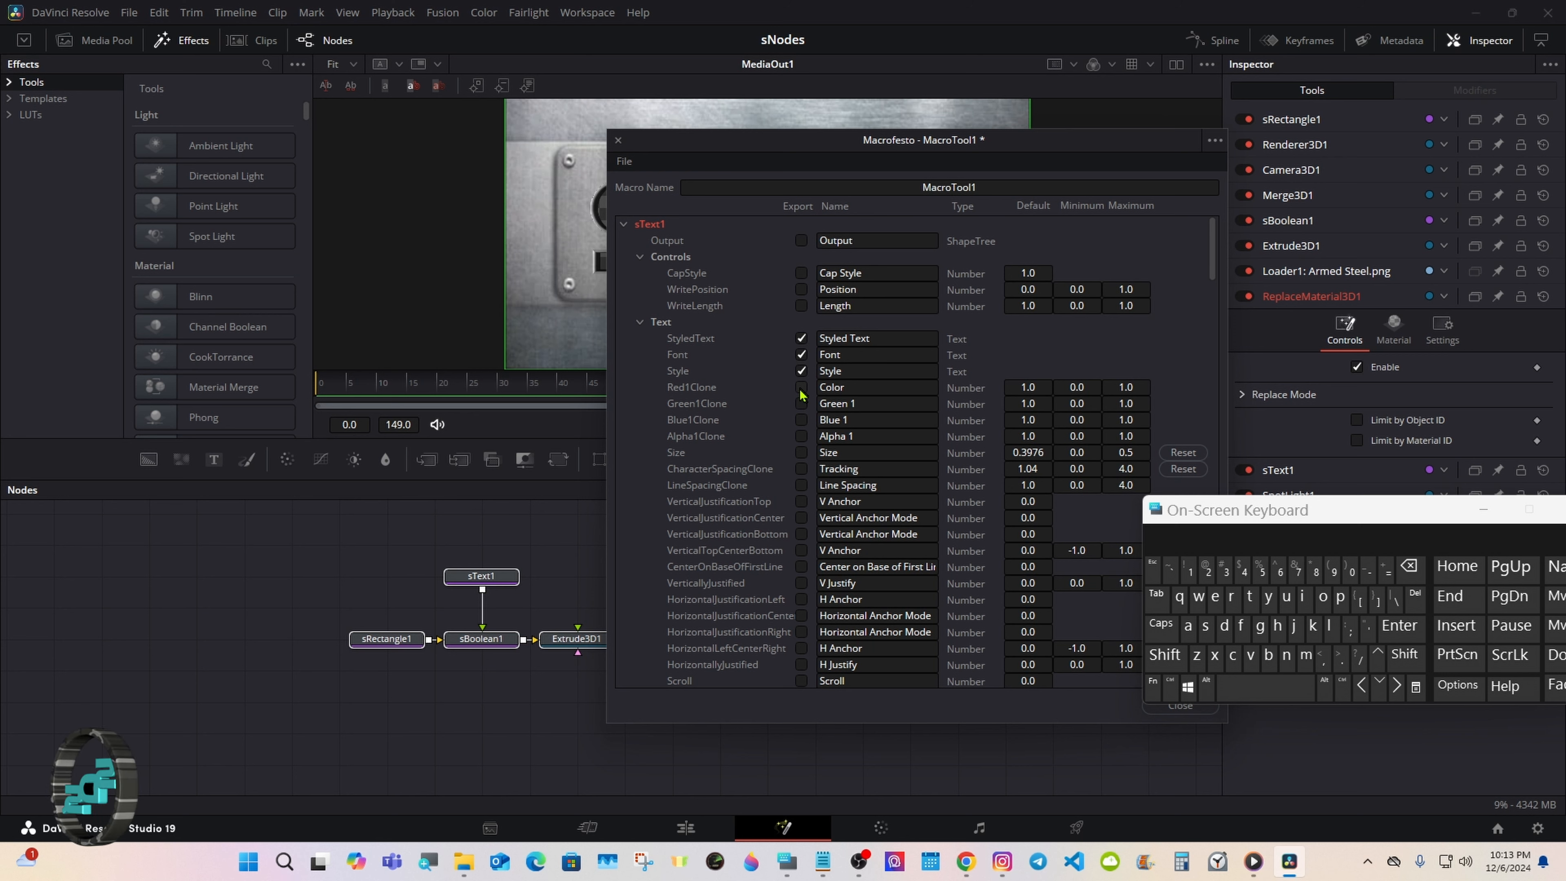
left_click(801, 453)
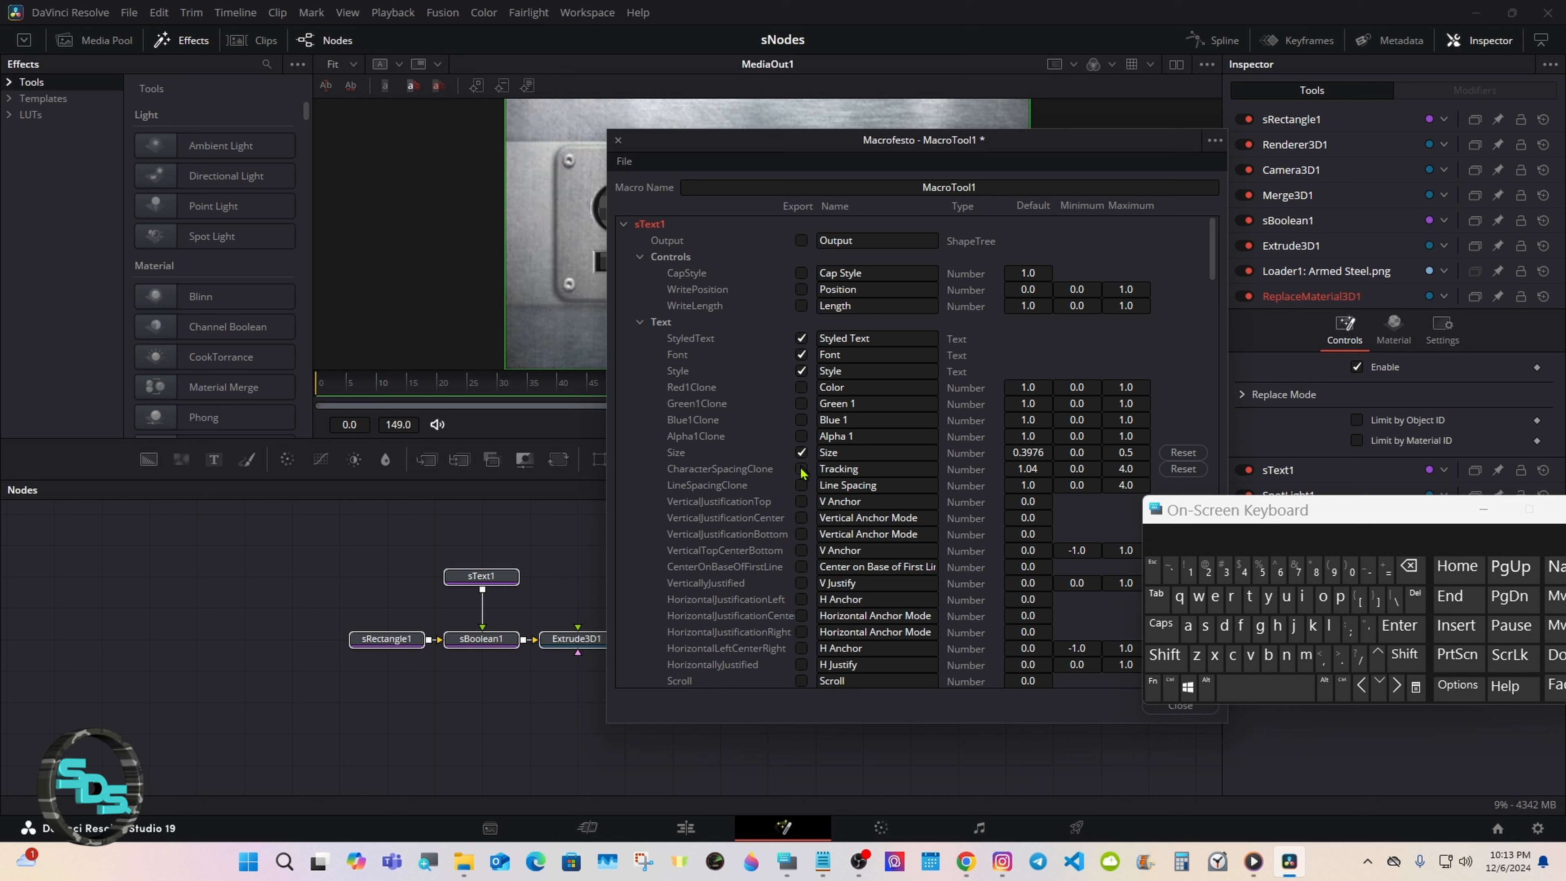
left_click(801, 469)
left_click(801, 485)
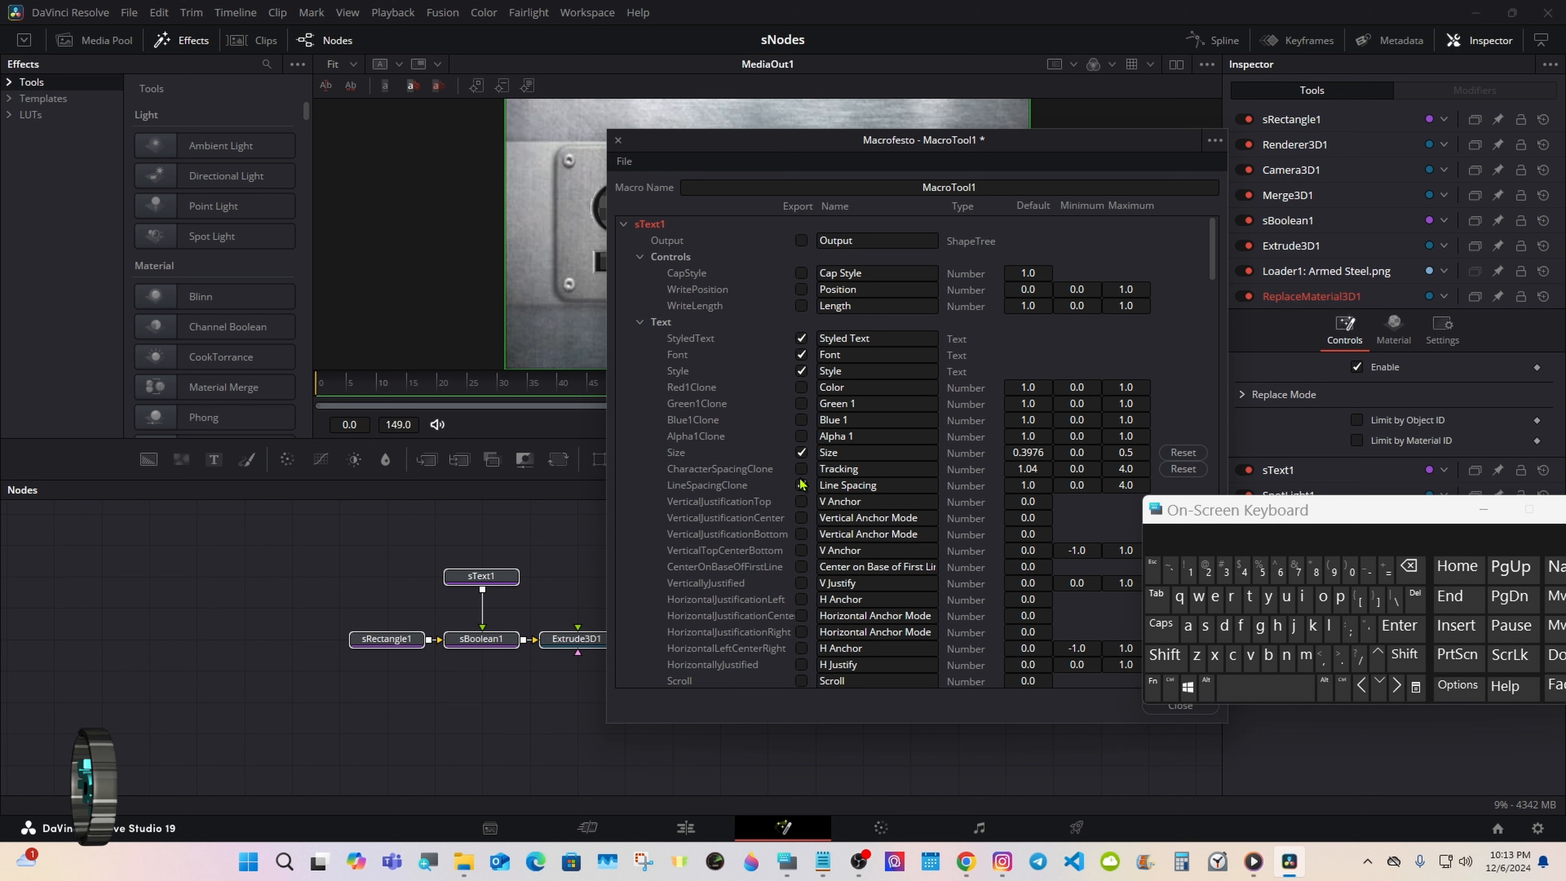
Export sText1's vertical anchor settings, Center on Base of First Line and horizontal anchor settings, leaving out V Justify
left_click(801, 504)
left_click(802, 521)
left_click(803, 537)
left_click(803, 554)
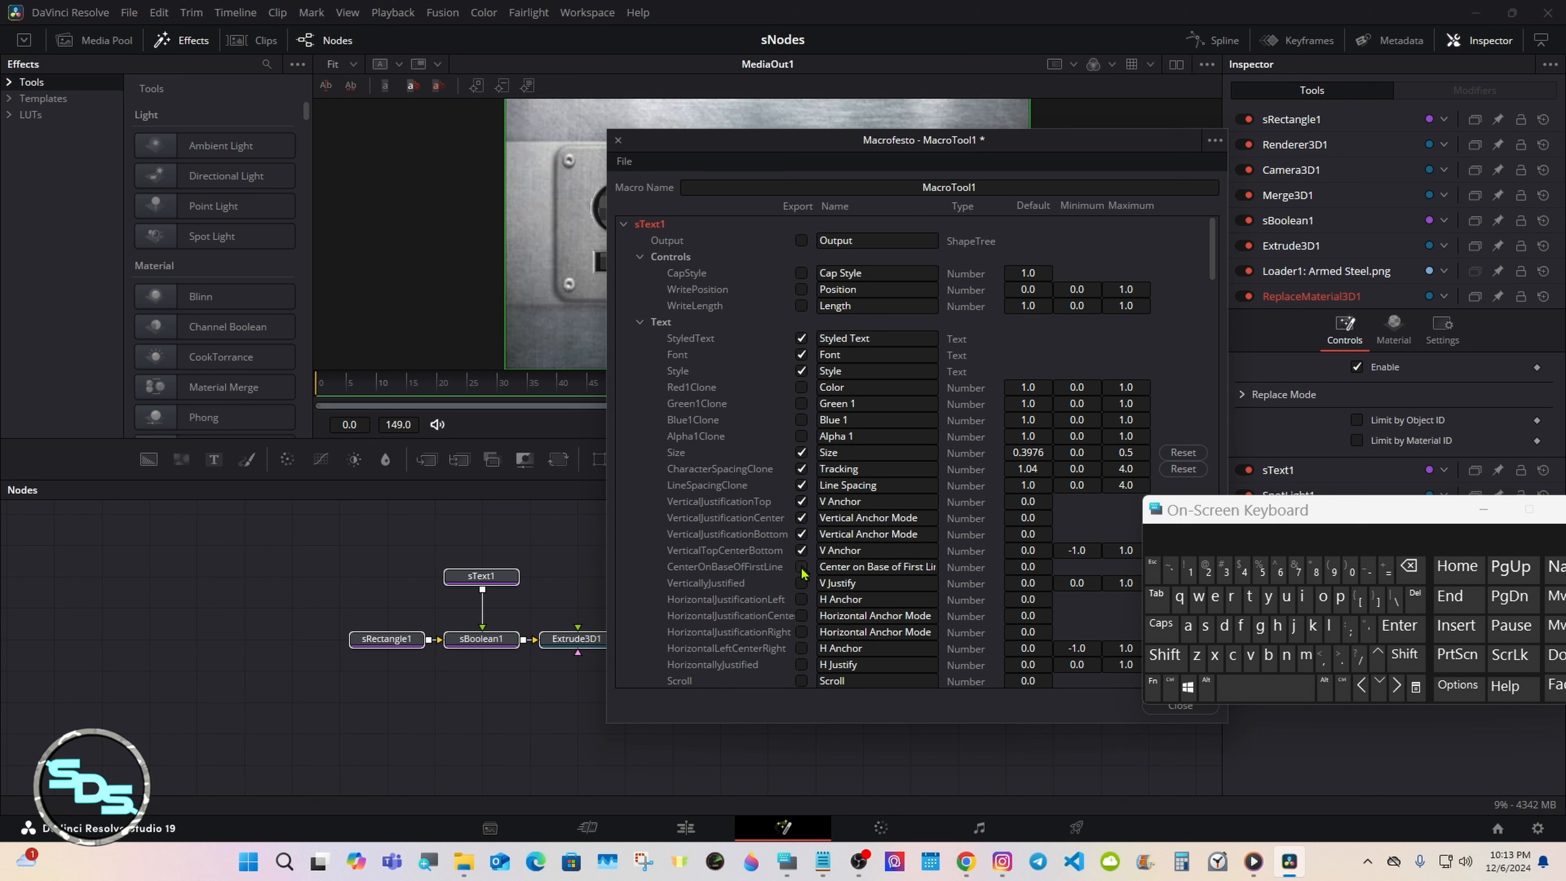
left_click(801, 568)
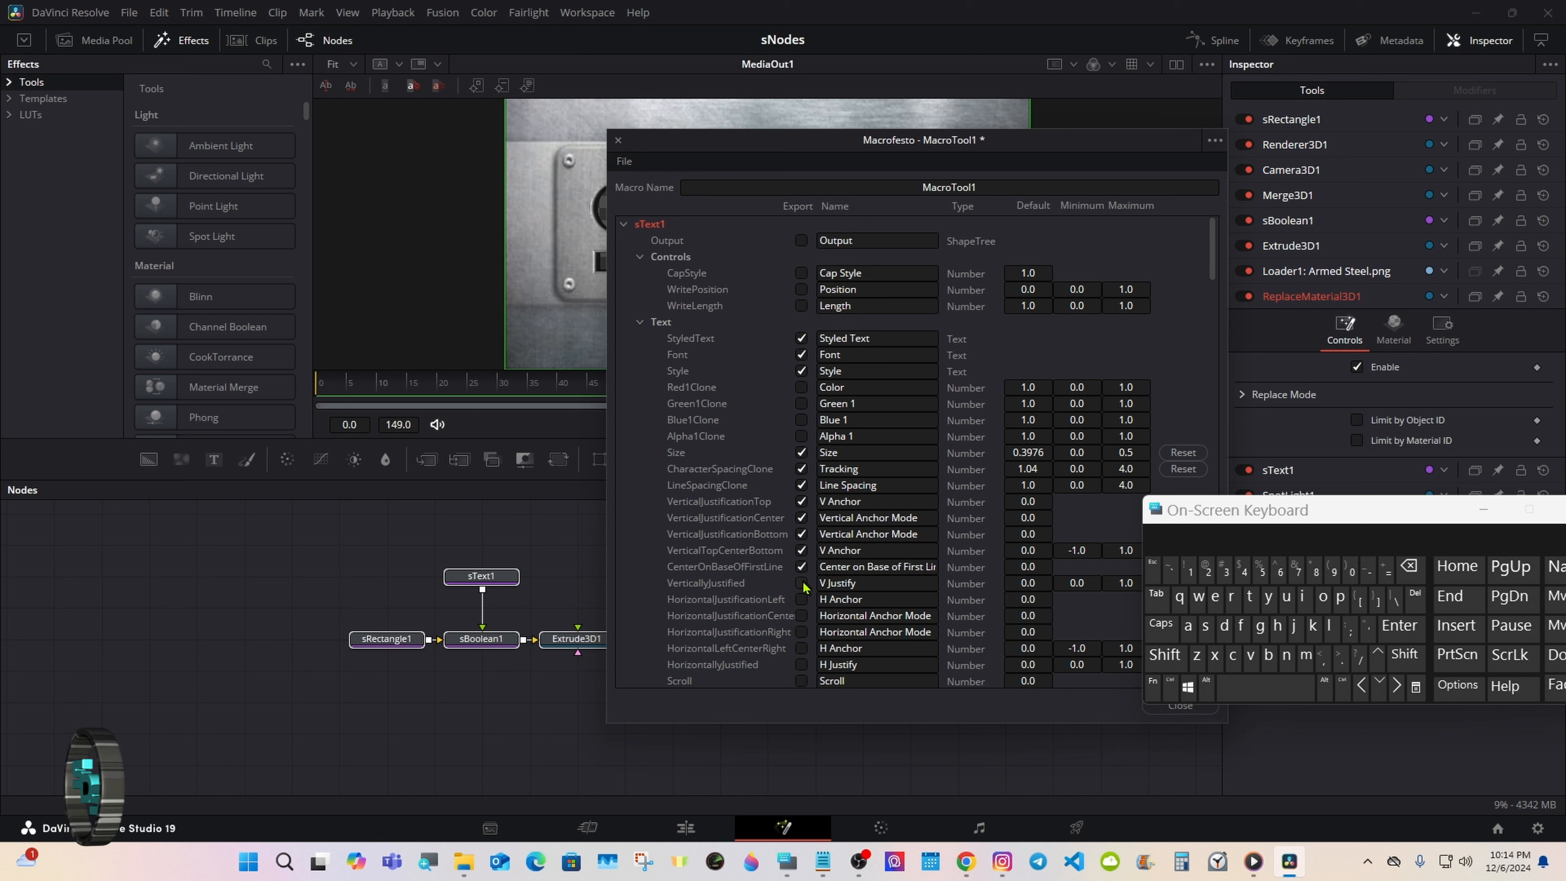
left_click(802, 600)
left_click(802, 617)
left_click(802, 633)
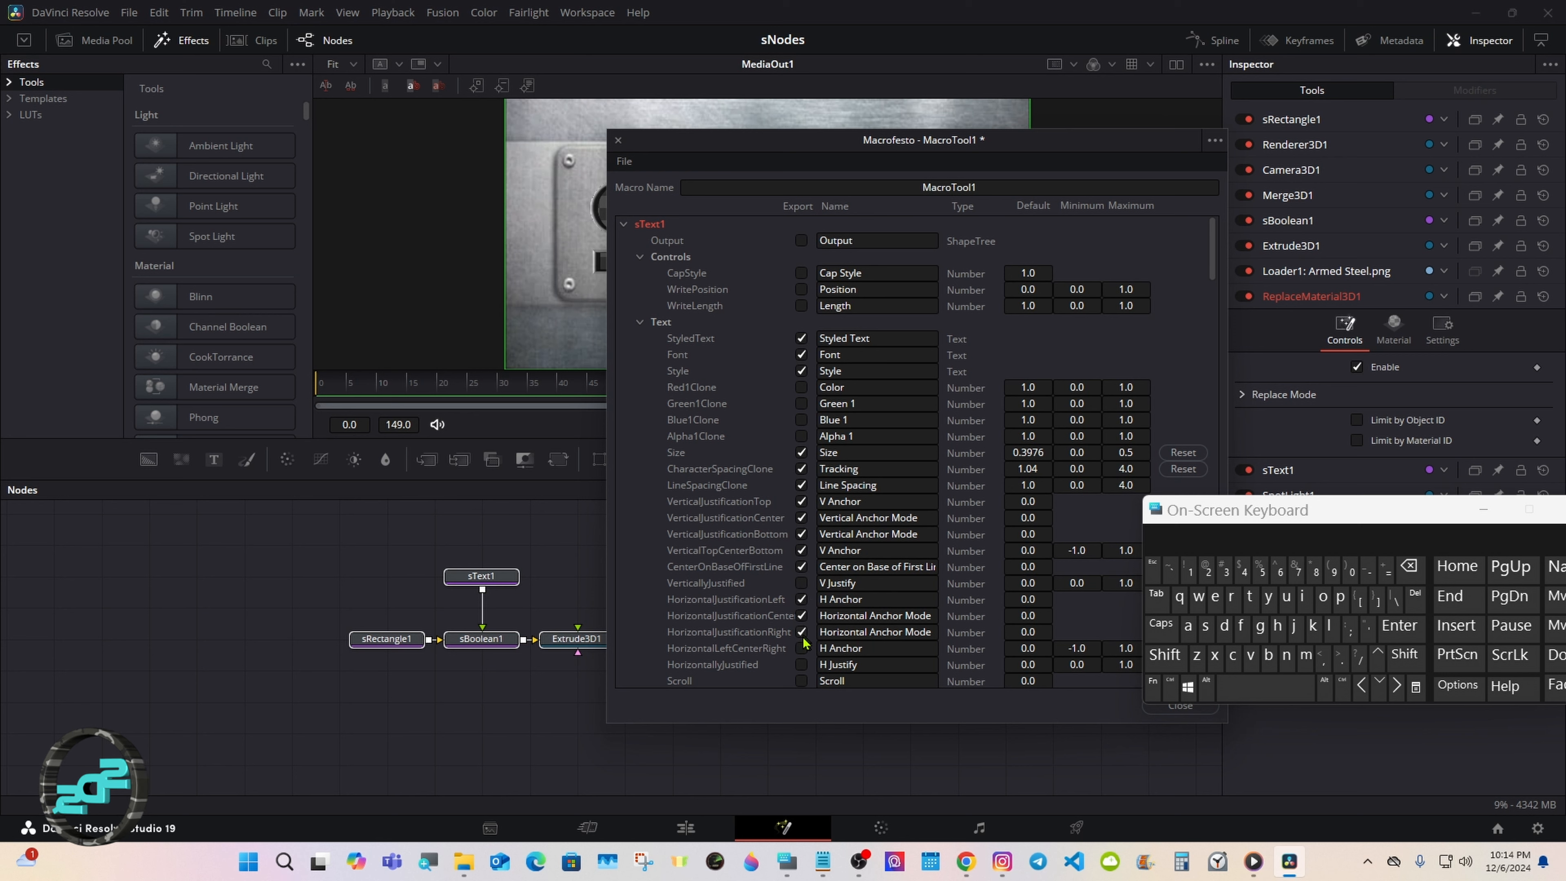
left_click(801, 647)
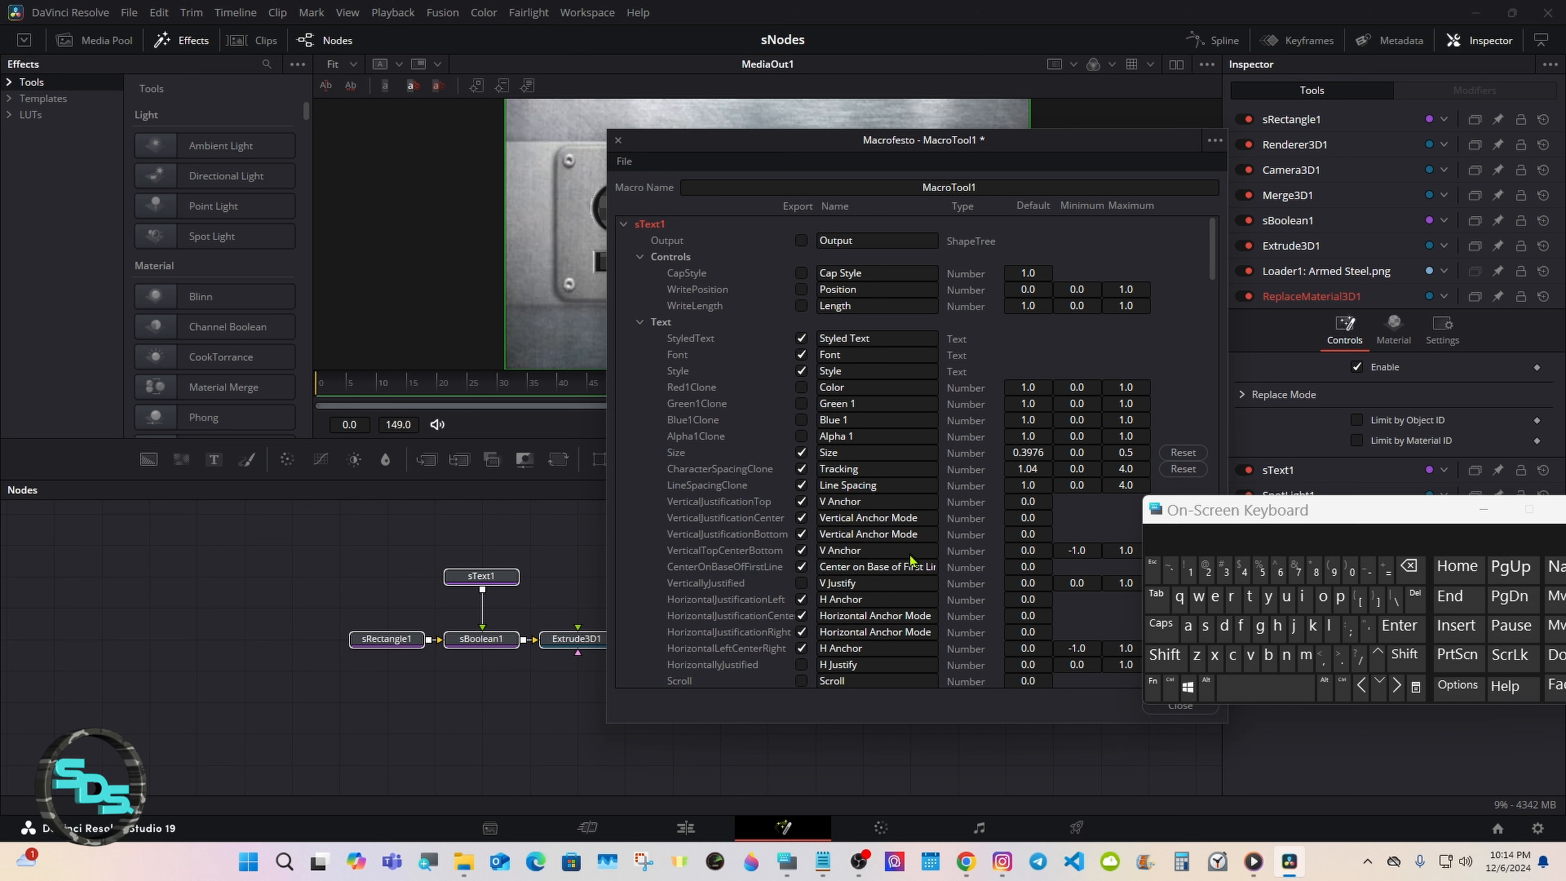
Move the on-screen keyboard down off the macro editor and export the Center parameter from sText1's Layout group
scroll(1211, 272, "down", 4)
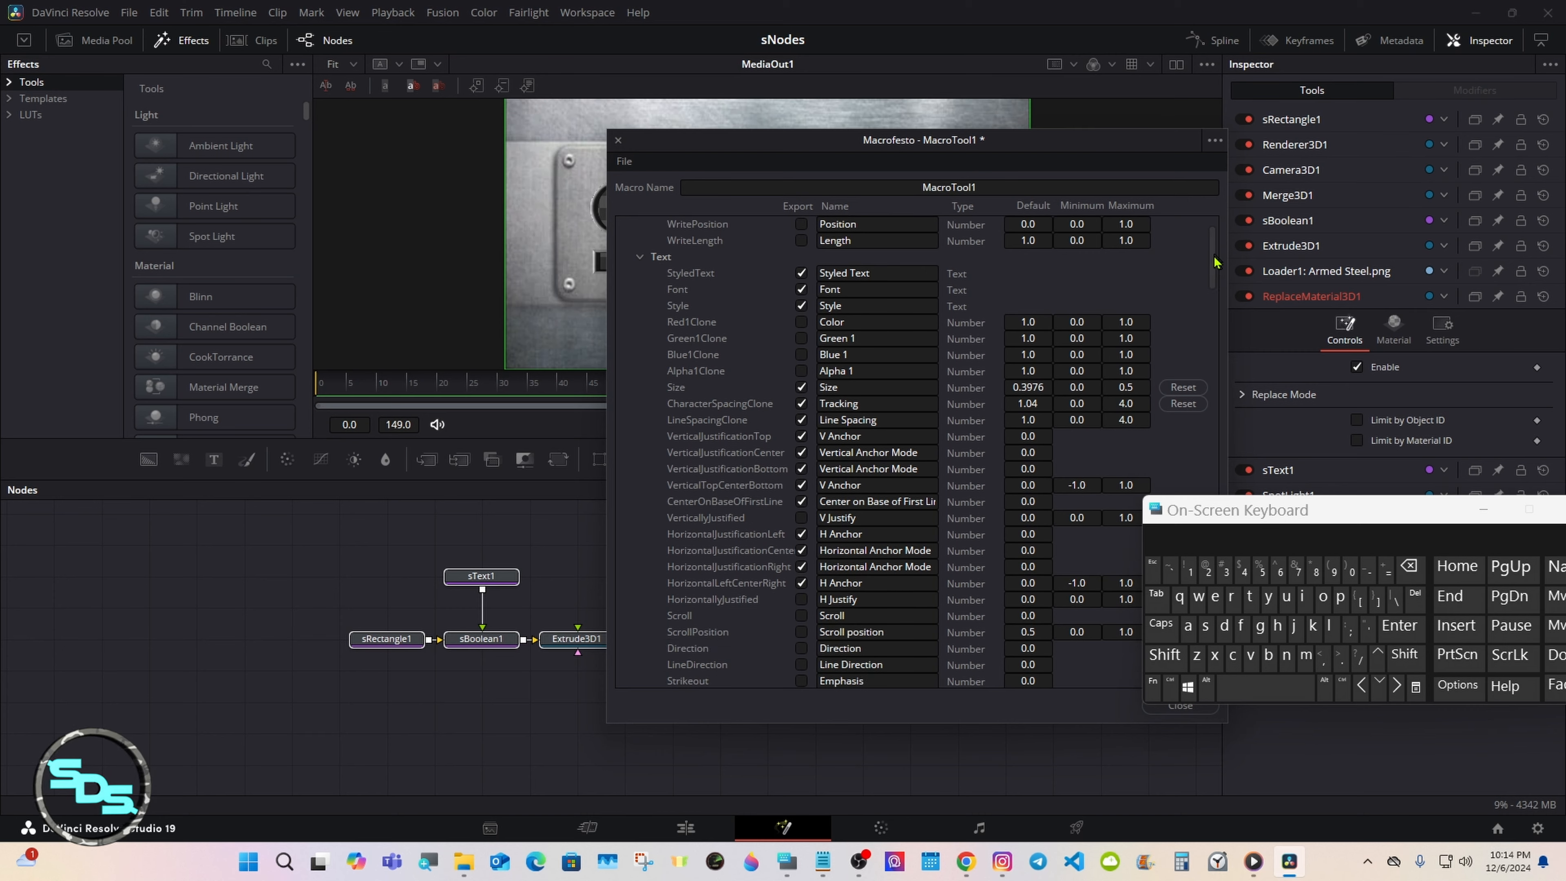
scroll(1211, 281, "down", 1)
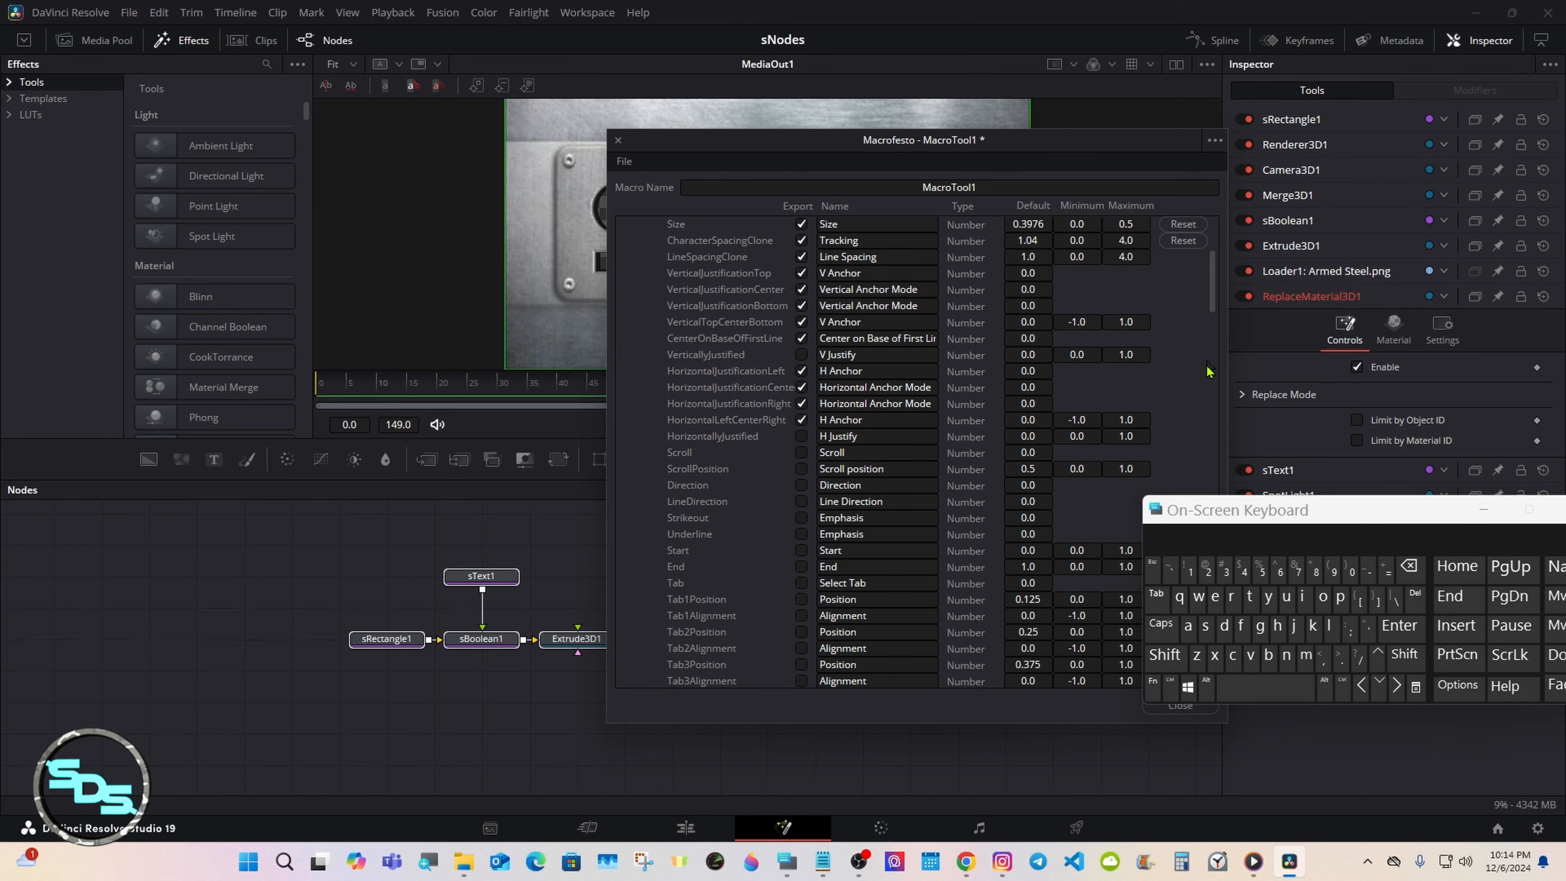
left_click_drag(1212, 522, 1254, 642)
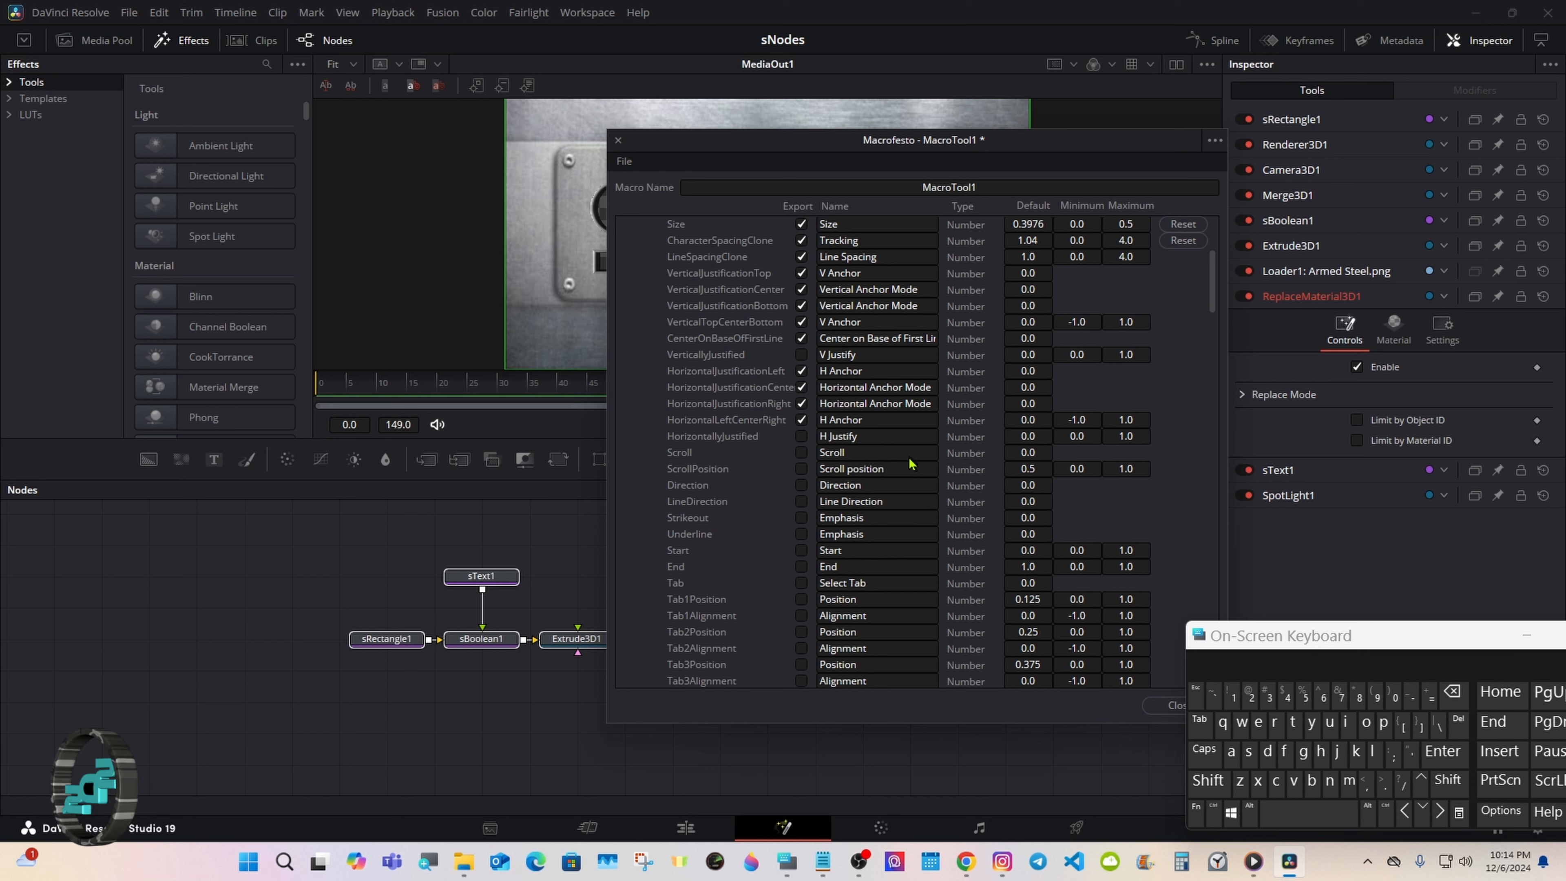
scroll(1207, 284, "up", 3)
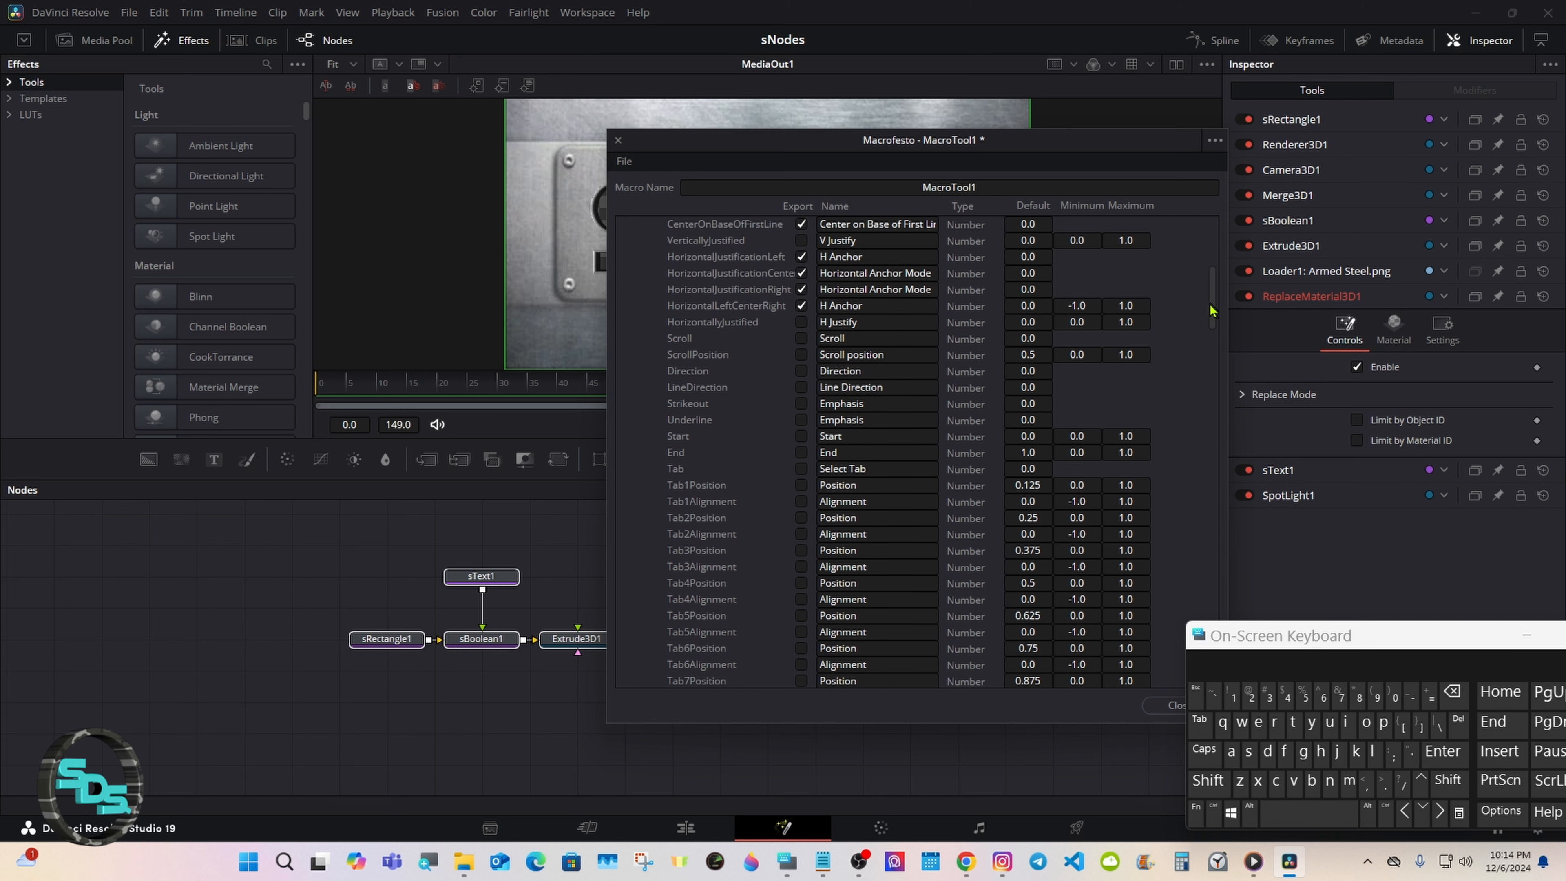
scroll(1207, 284, "up", 5)
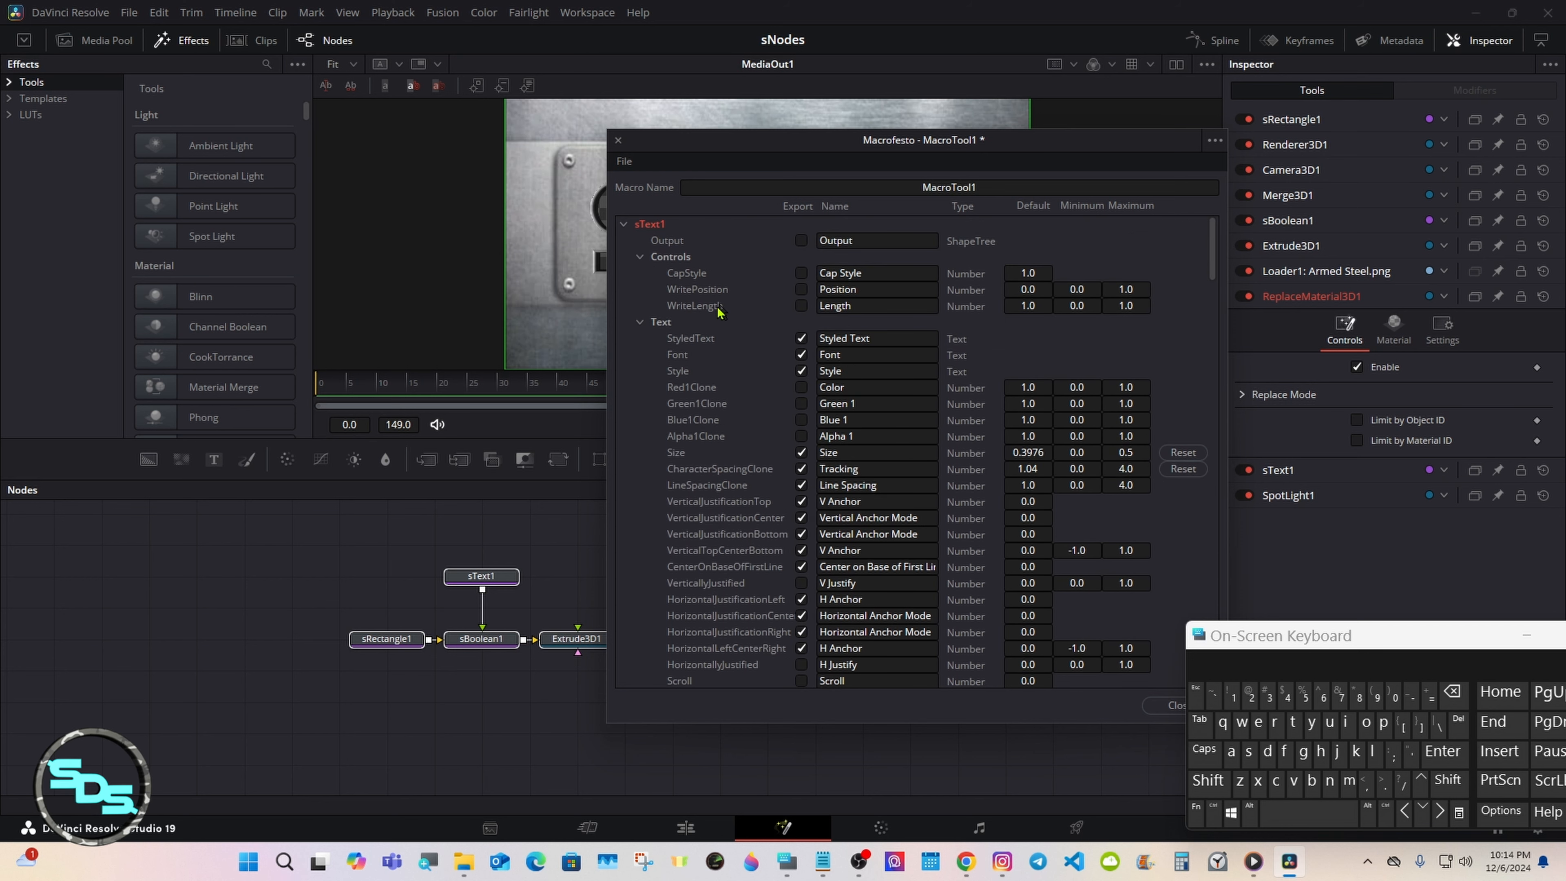
left_click(643, 323)
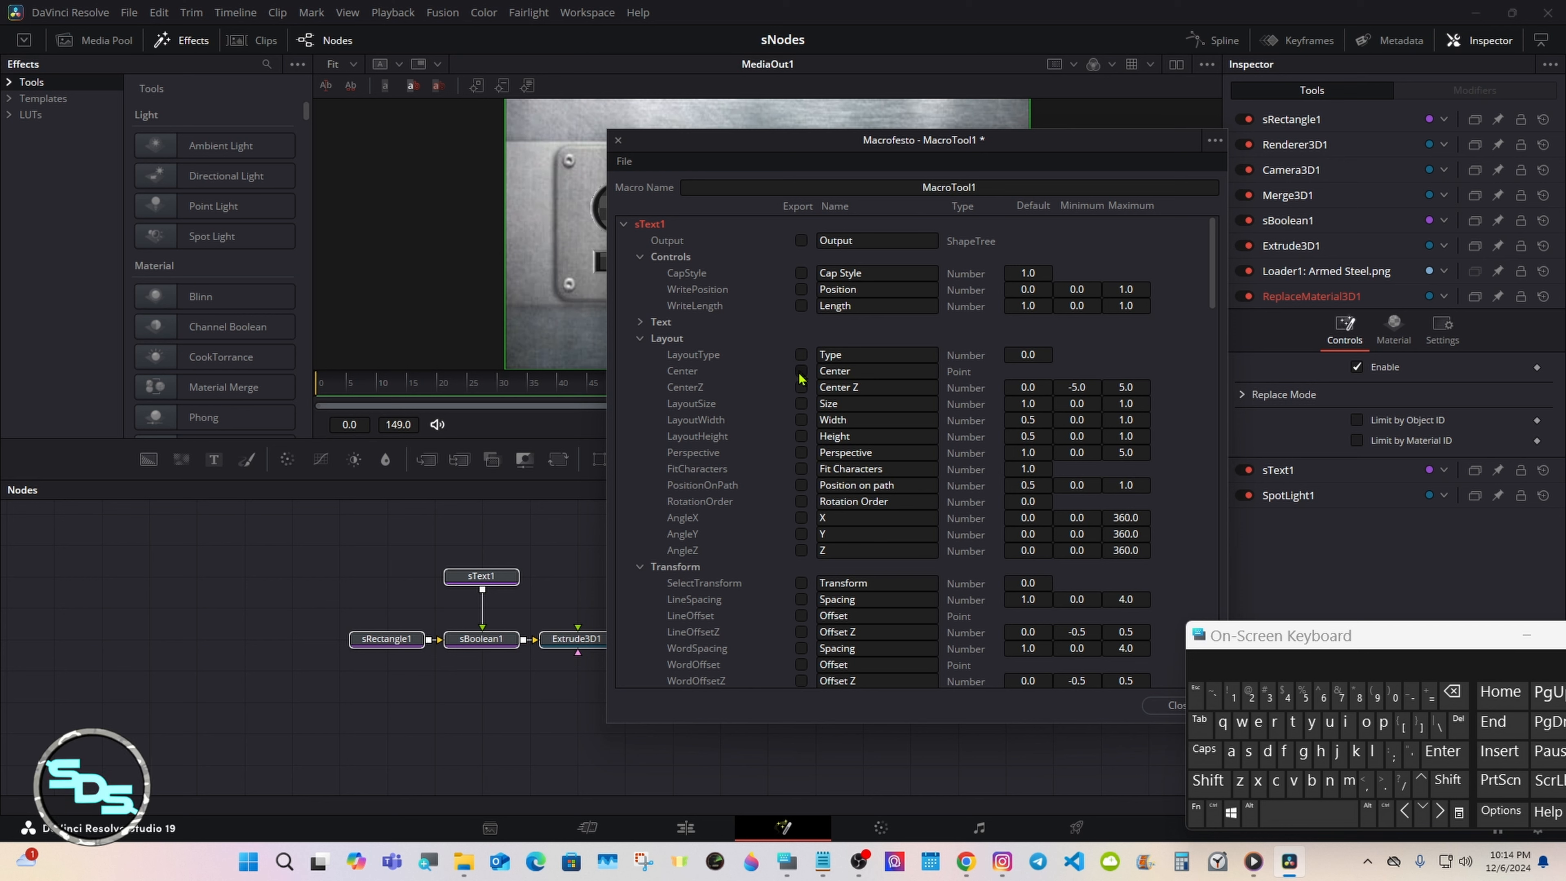
left_click(801, 370)
left_click(641, 339)
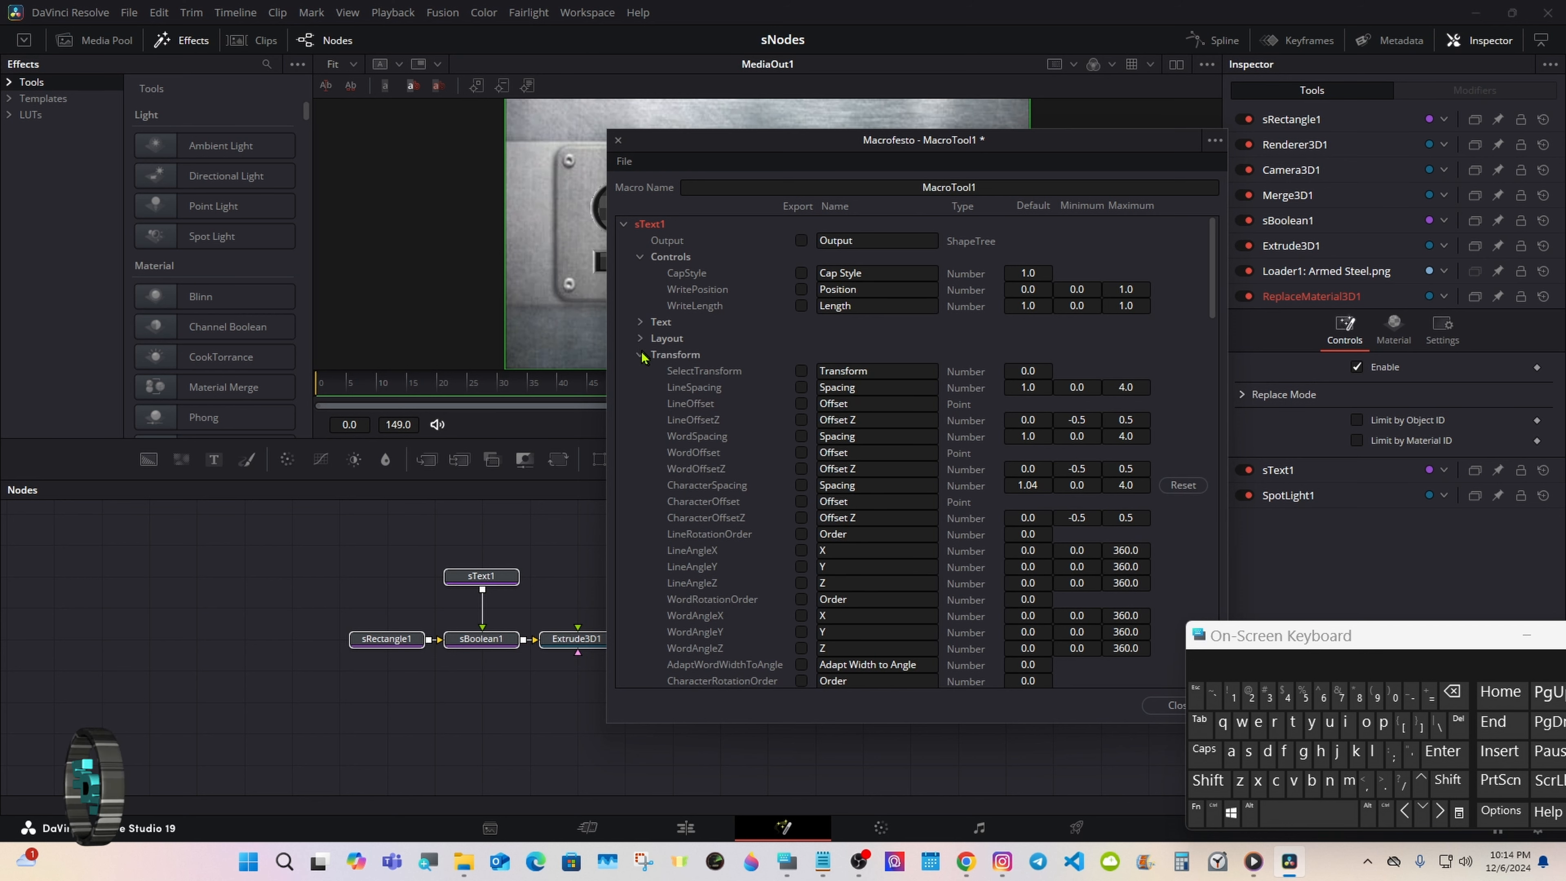
Collapse sText1's remaining parameter groups and expand ReplaceMaterial3D1, briefly moving the macro editor aside to view the nodes
left_click(641, 355)
left_click(641, 372)
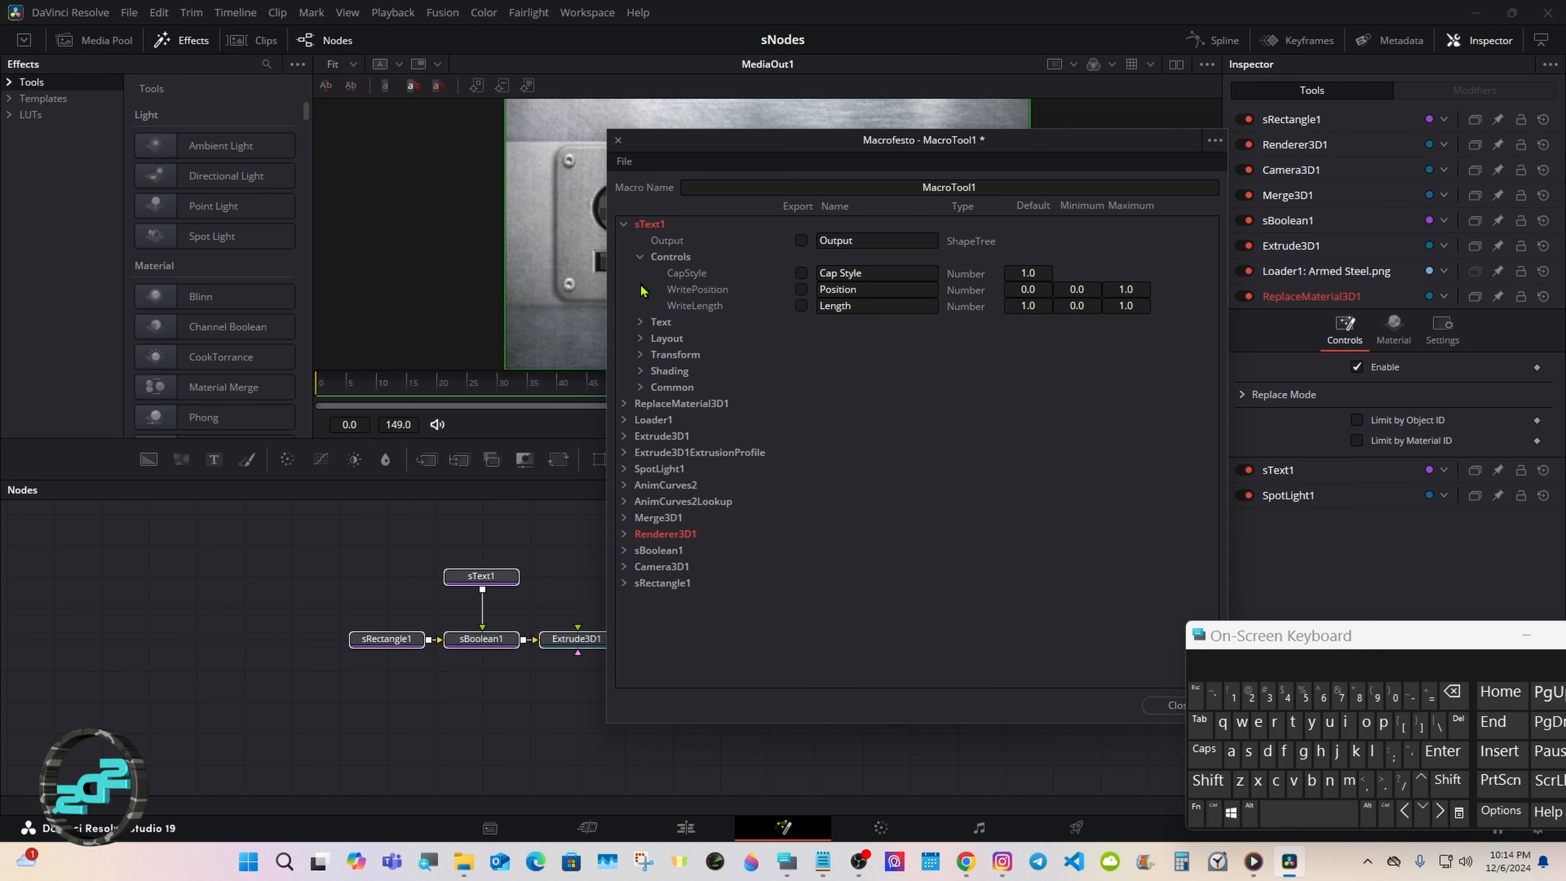
left_click(641, 257)
left_click(624, 225)
left_click(624, 241)
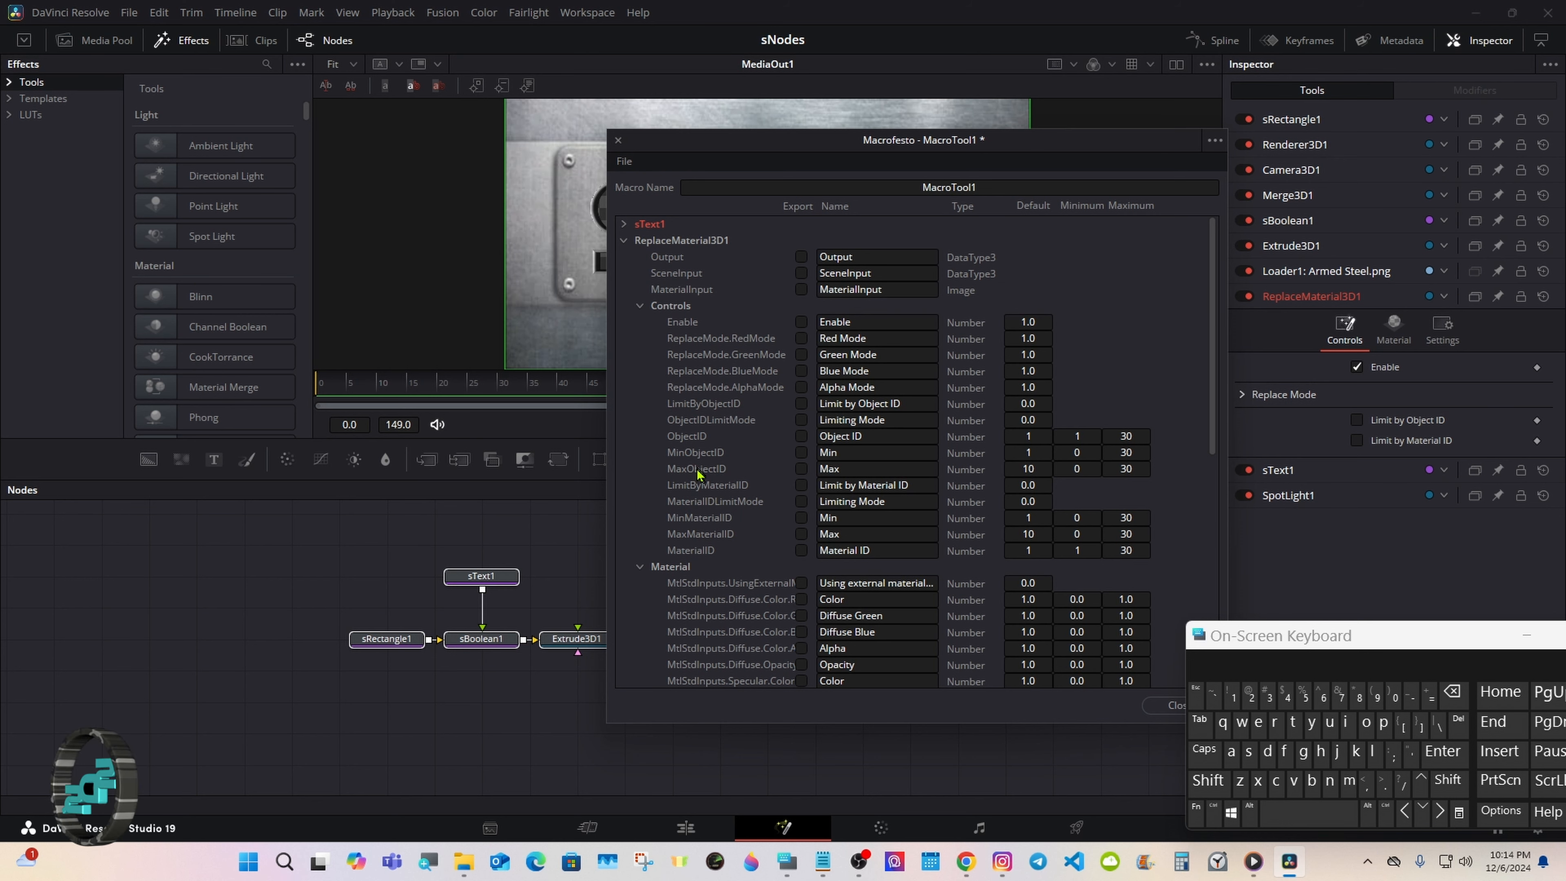
left_click_drag(692, 155, 880, 169)
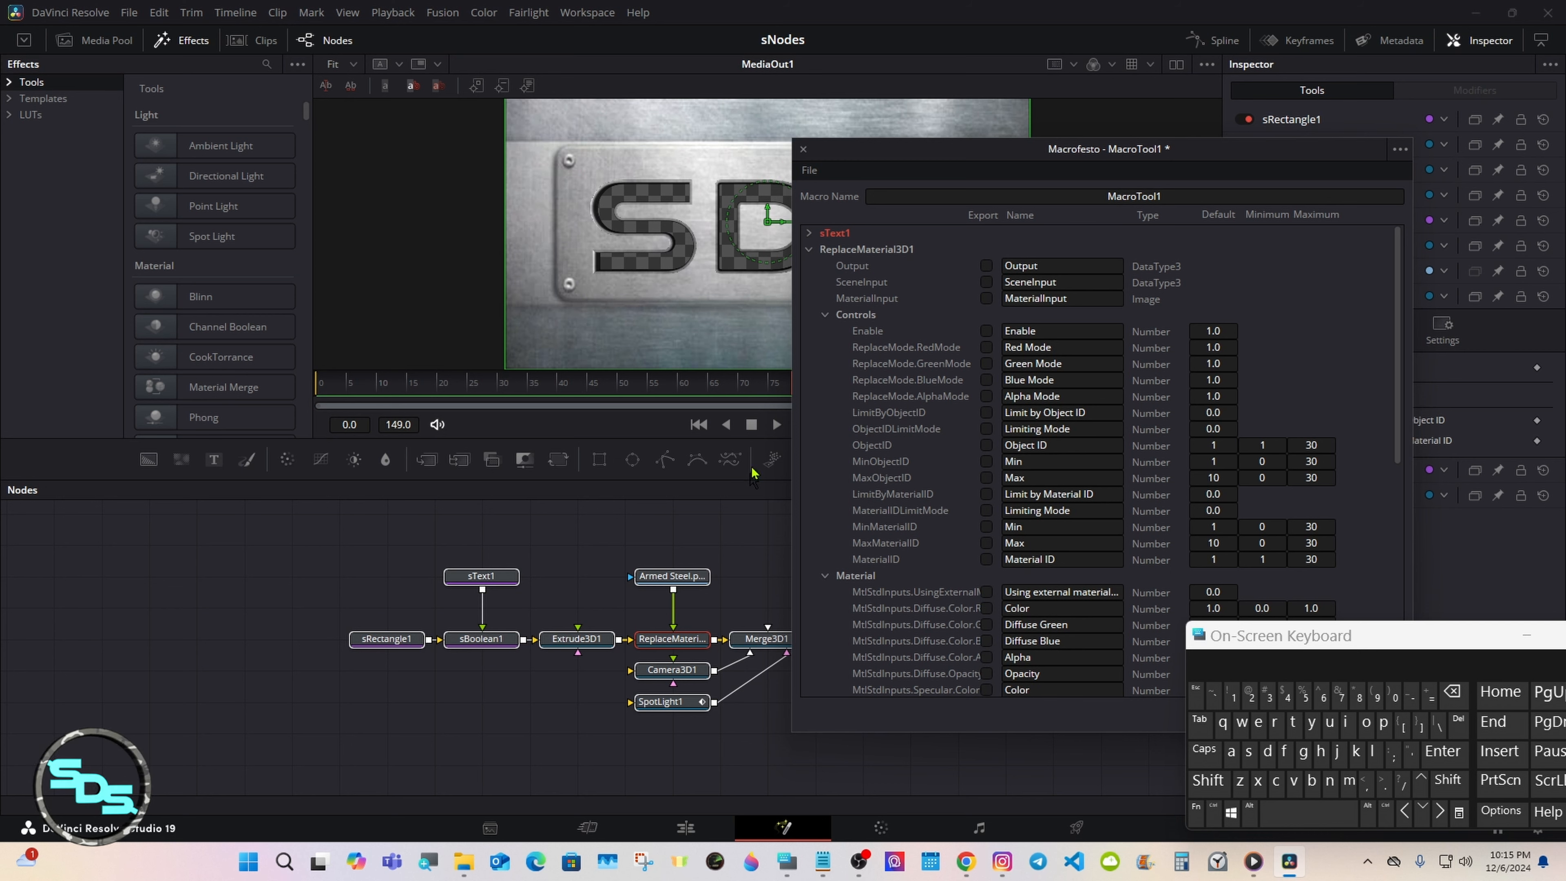
left_click_drag(893, 156, 695, 159)
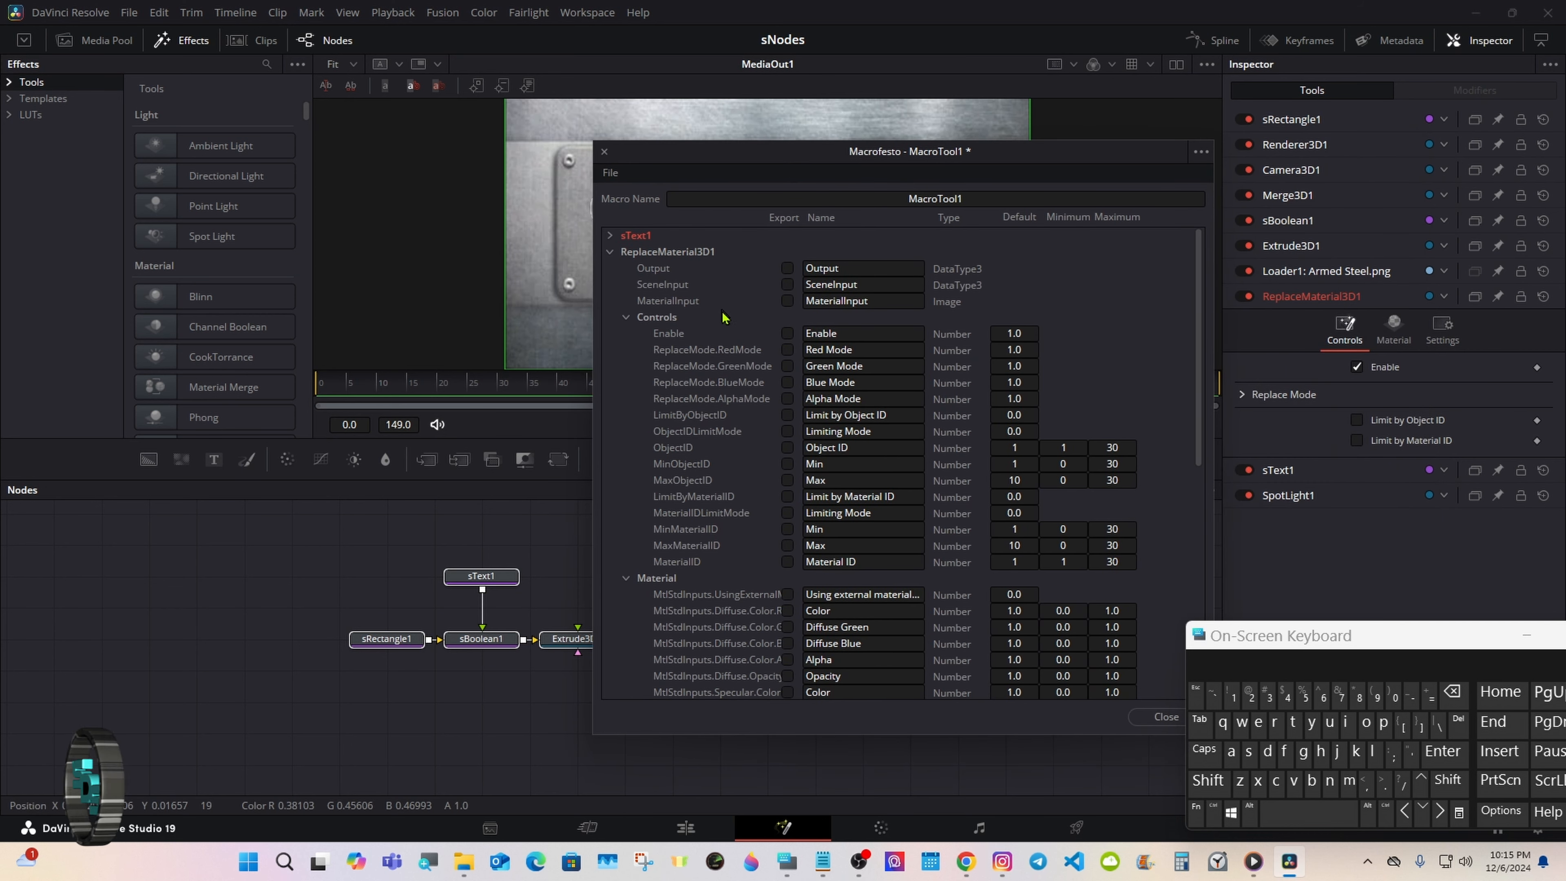
Export ReplaceMaterial3D1's Enable, external material and specular Intensity parameters, checking them against its material settings
left_click(788, 334)
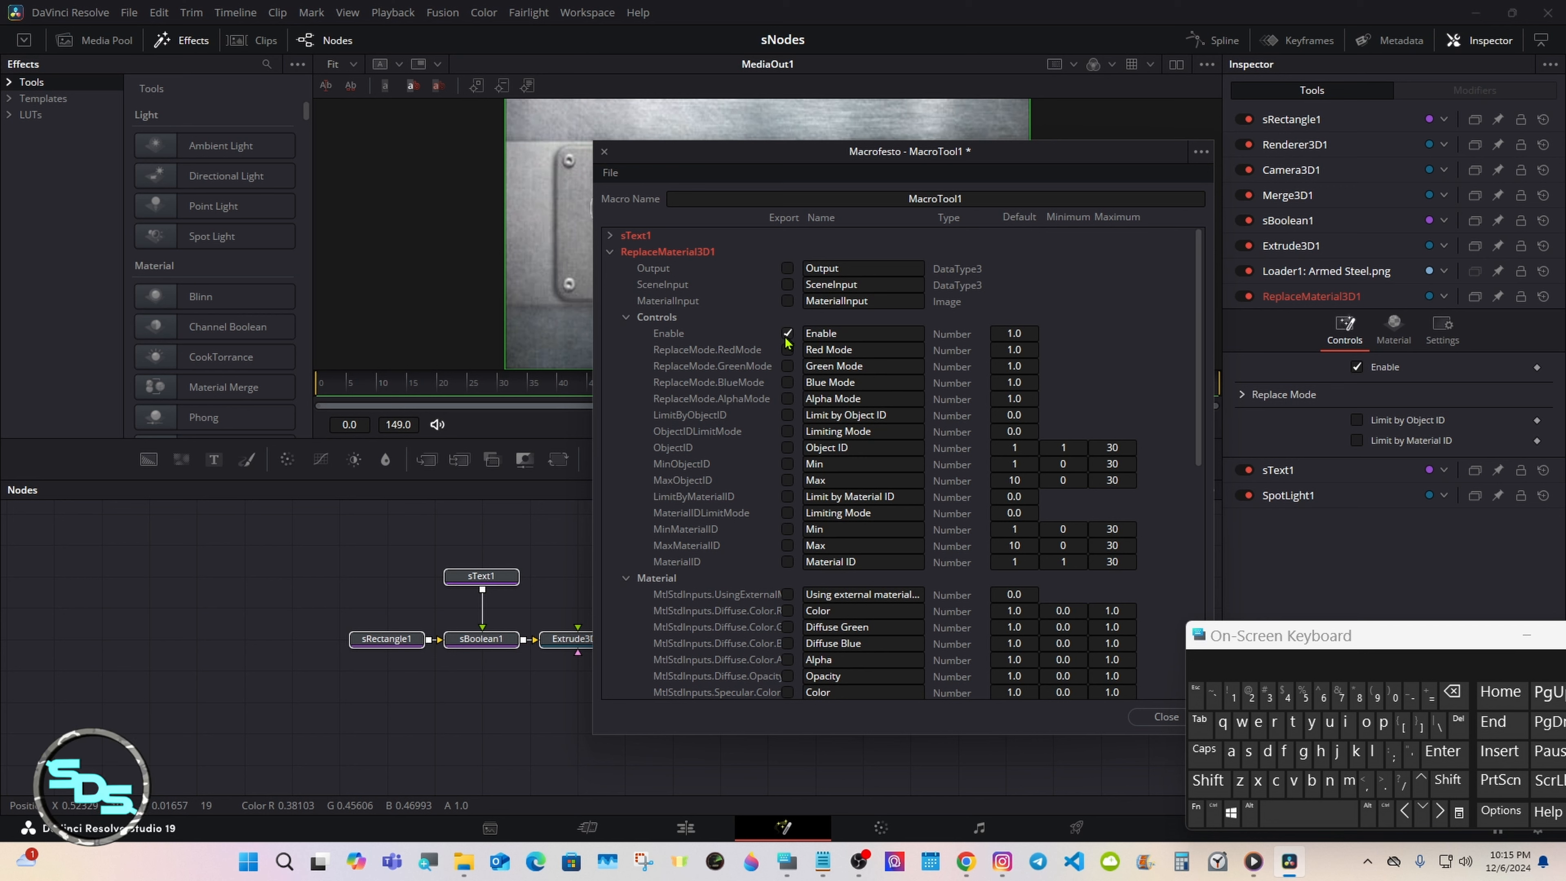
left_click(1383, 350)
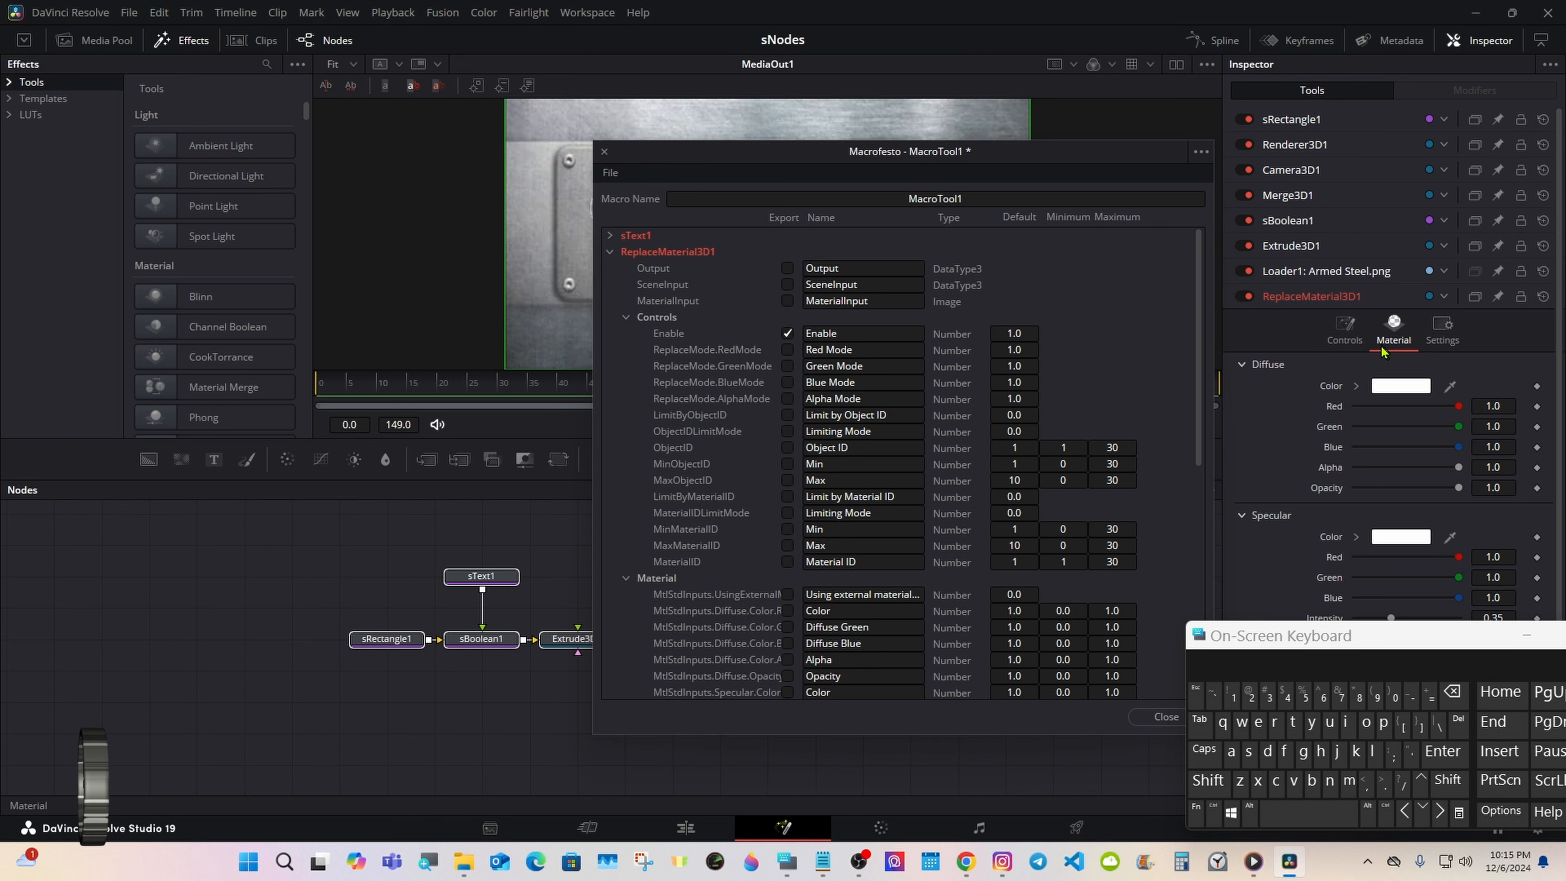
left_click(638, 320)
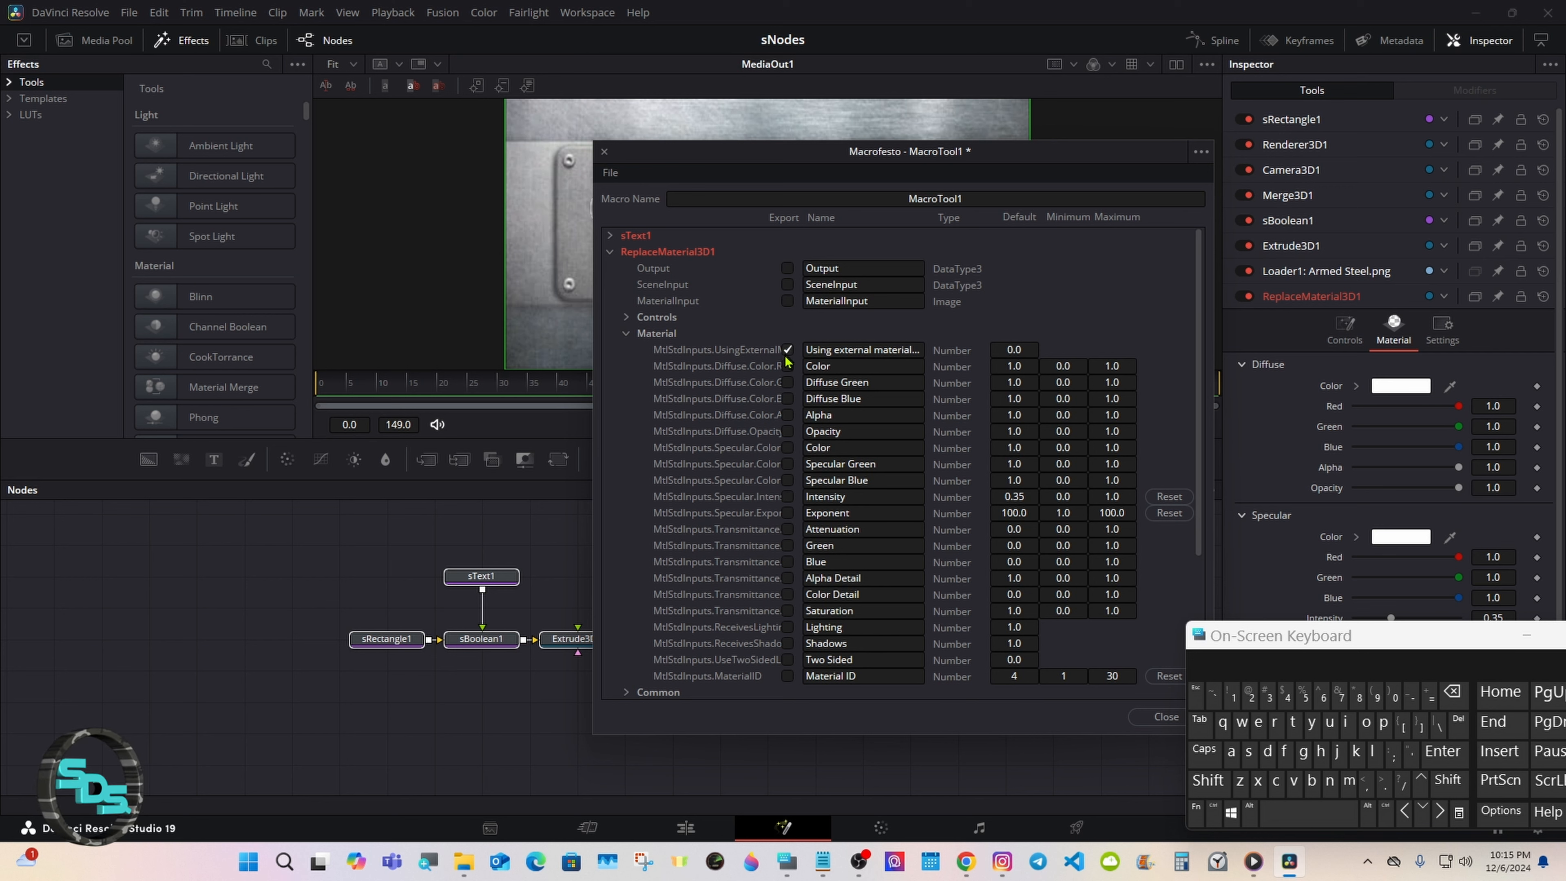
left_click(788, 496)
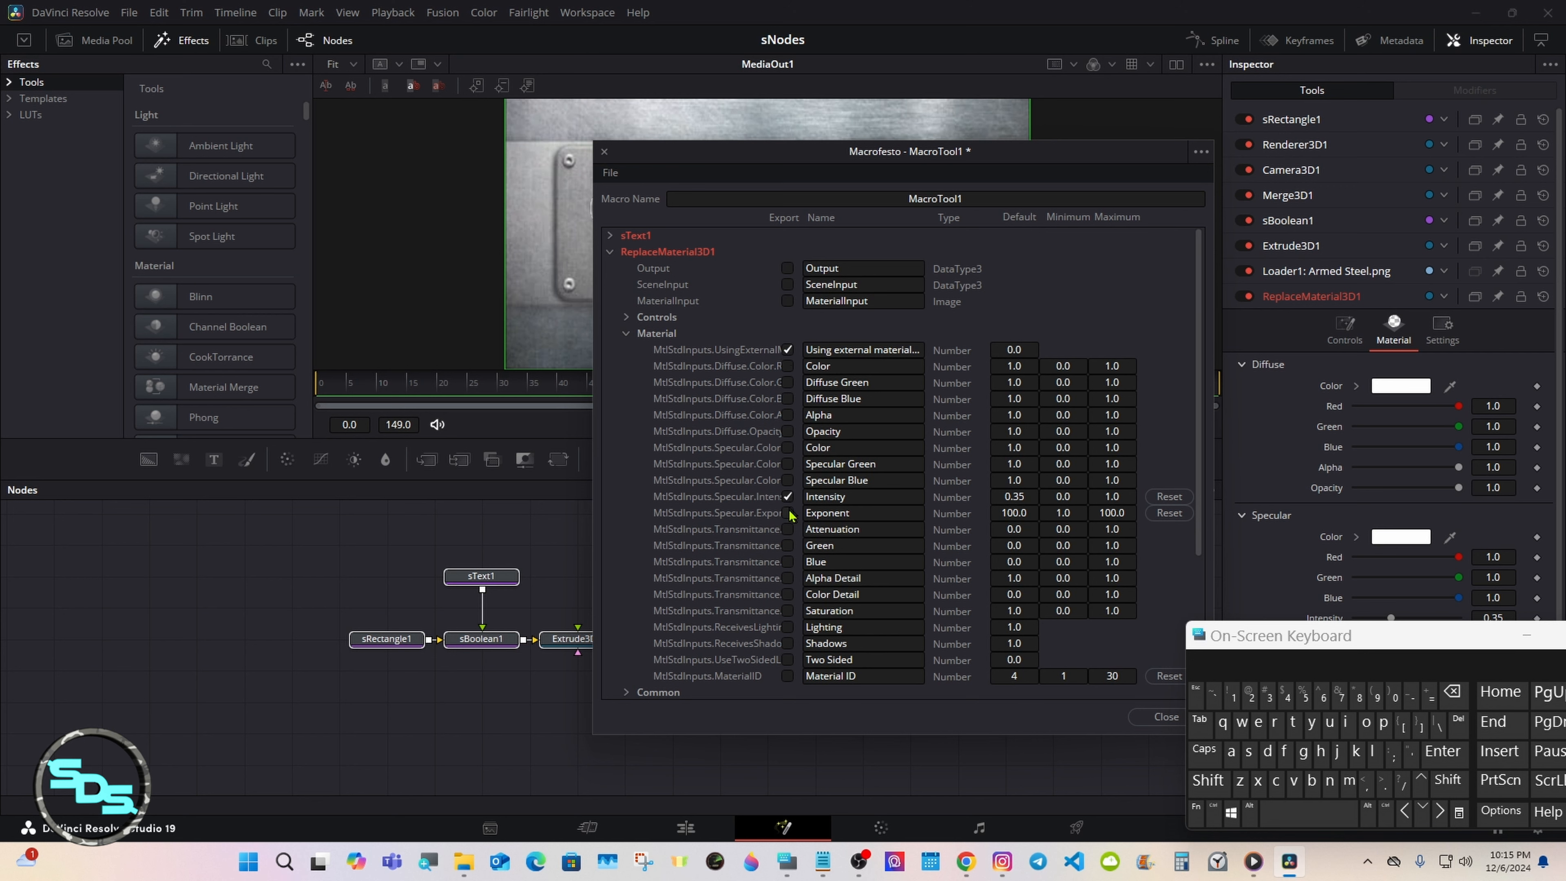
left_click(628, 335)
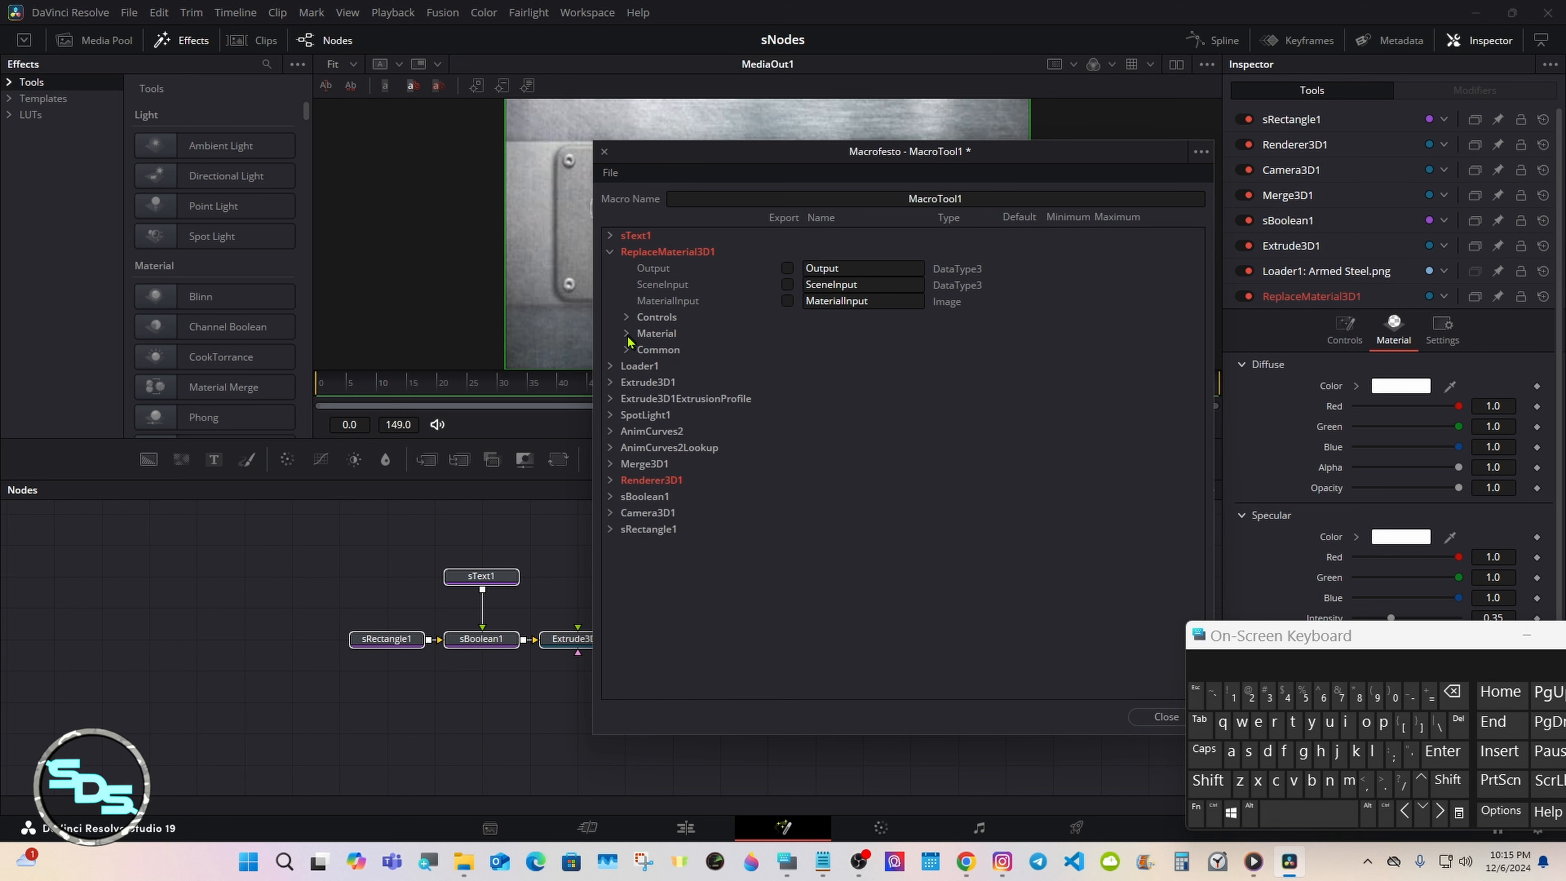
Collapse ReplaceMaterial3D1, export Loader1's Clip parameter and show the Armed Steel loader's file settings for comparison
left_click(610, 252)
left_click(611, 267)
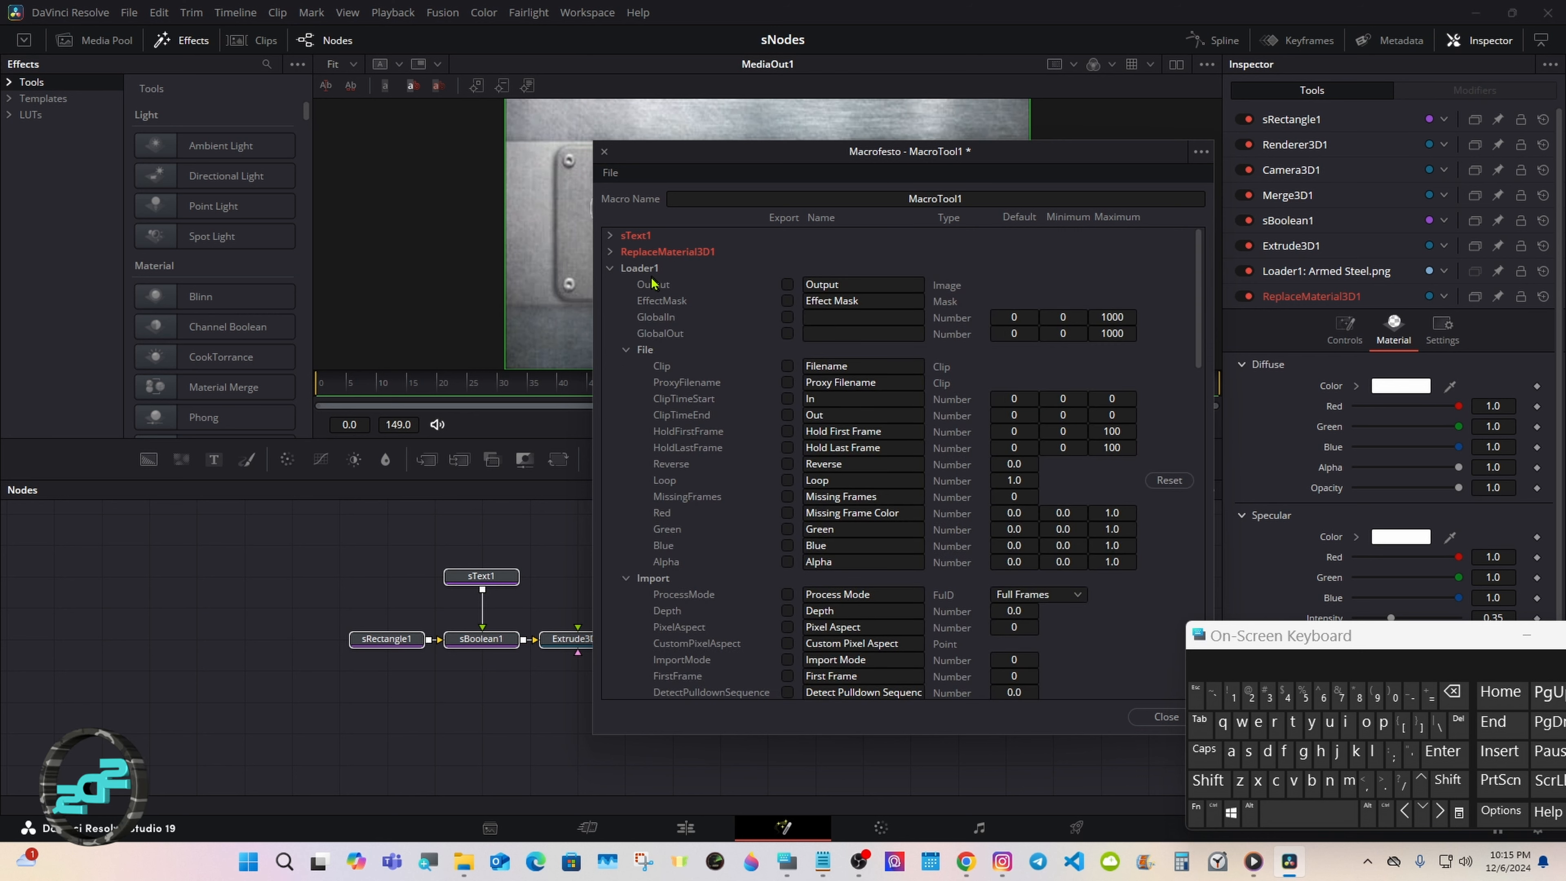
left_click(788, 366)
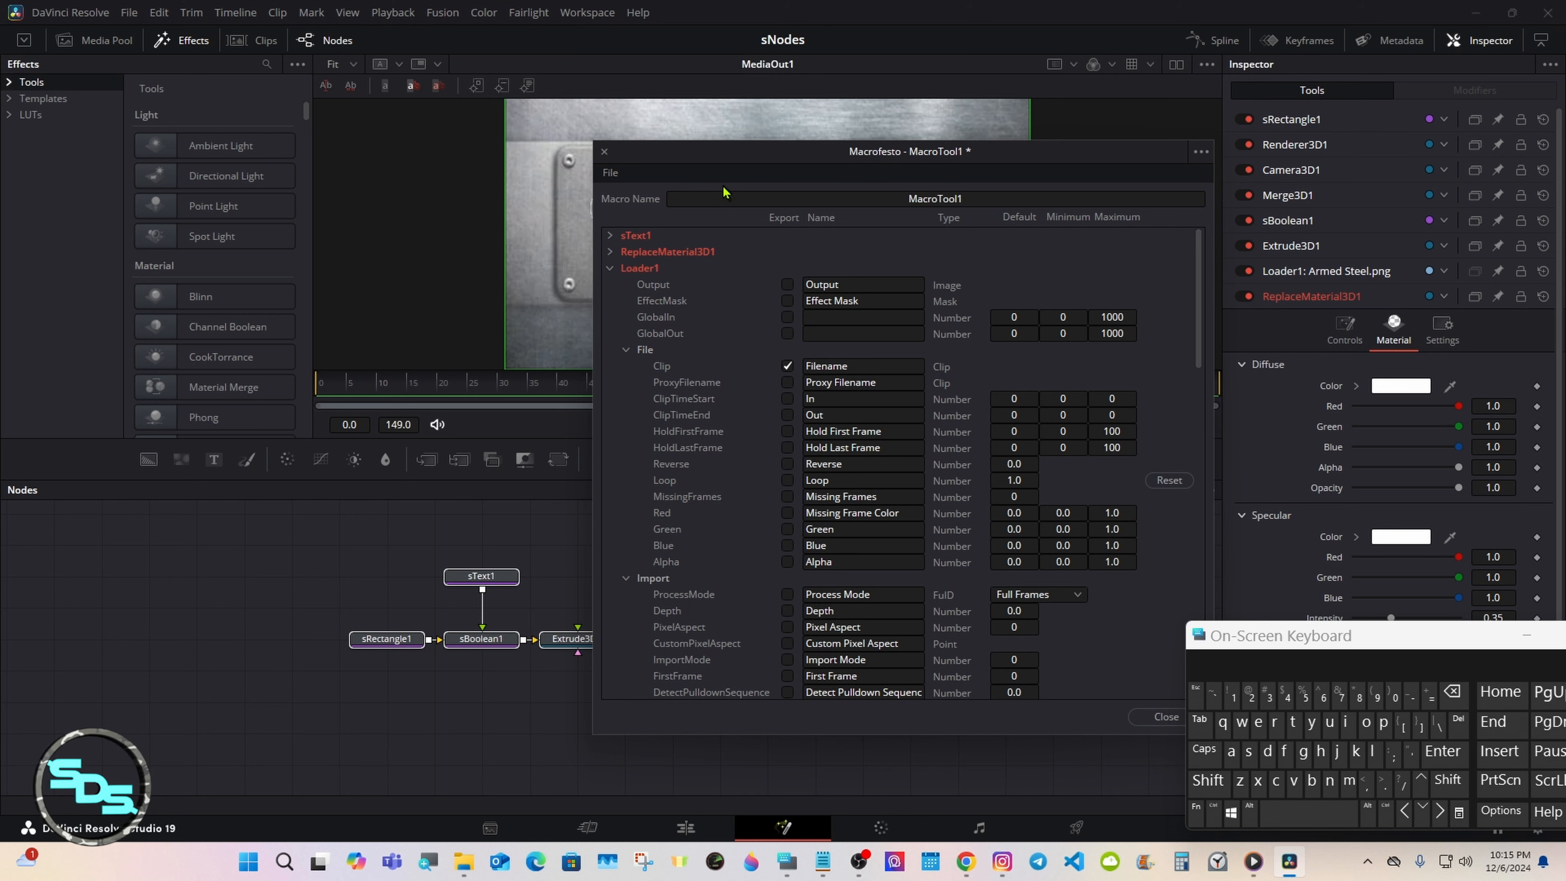
left_click_drag(724, 167, 801, 174)
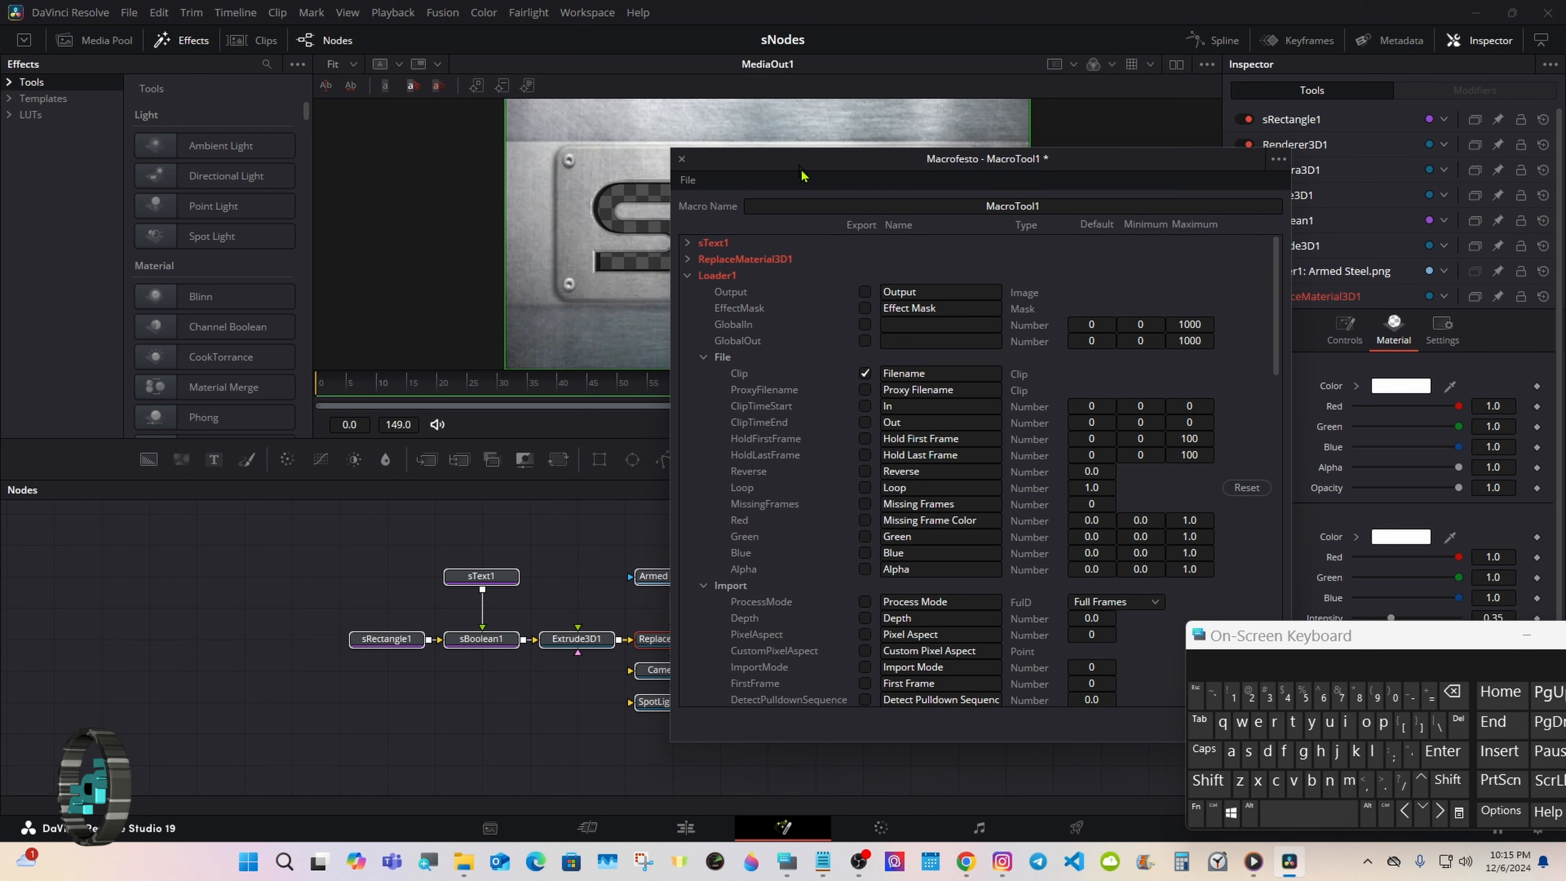
left_click(652, 577)
left_click_drag(797, 168, 730, 159)
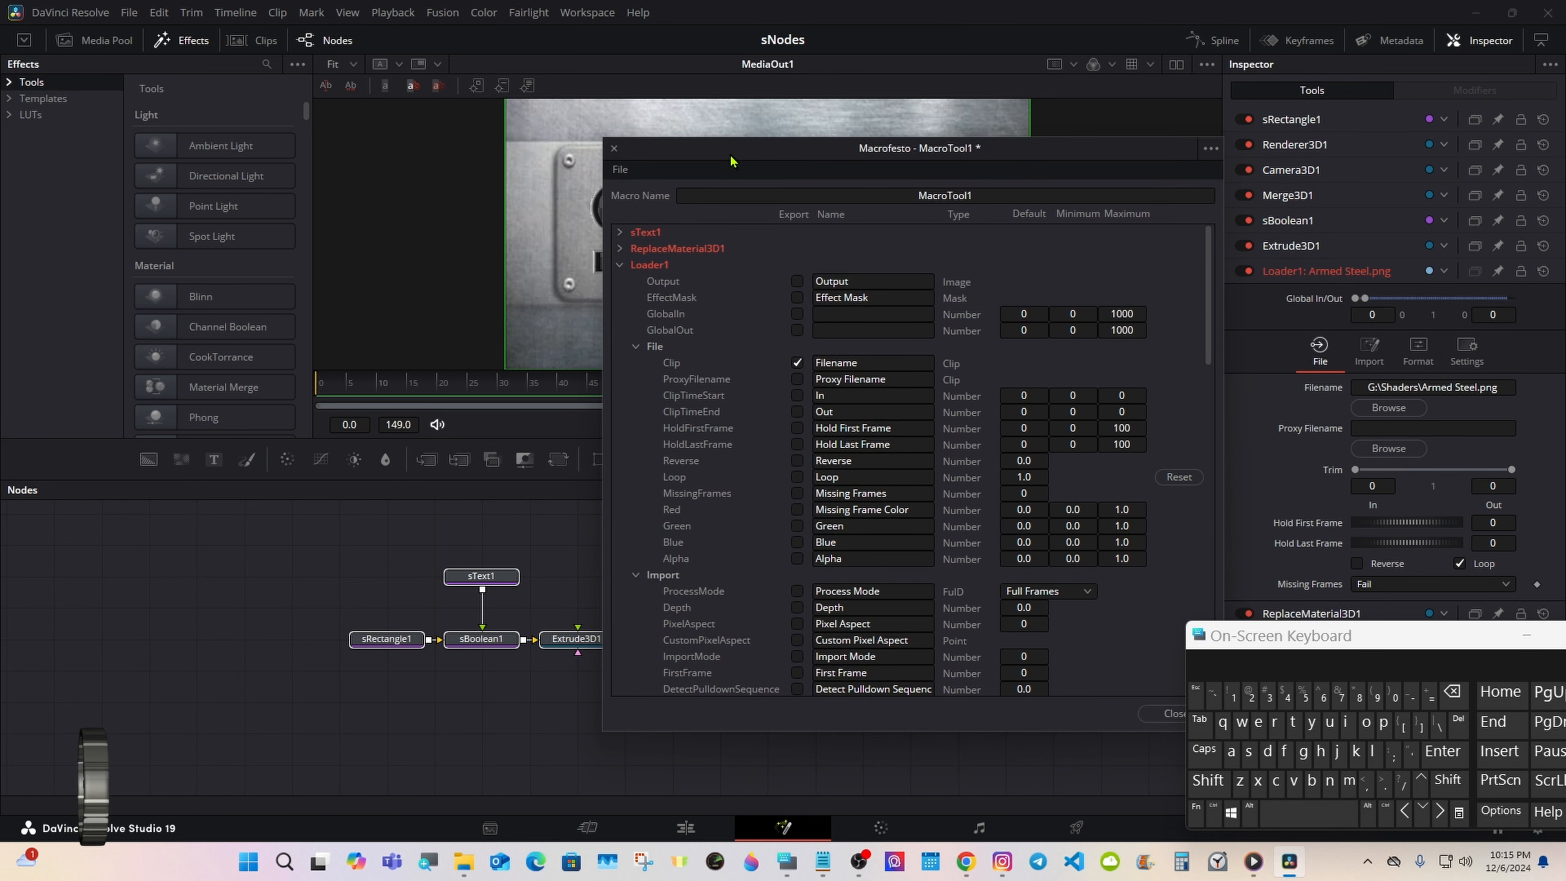
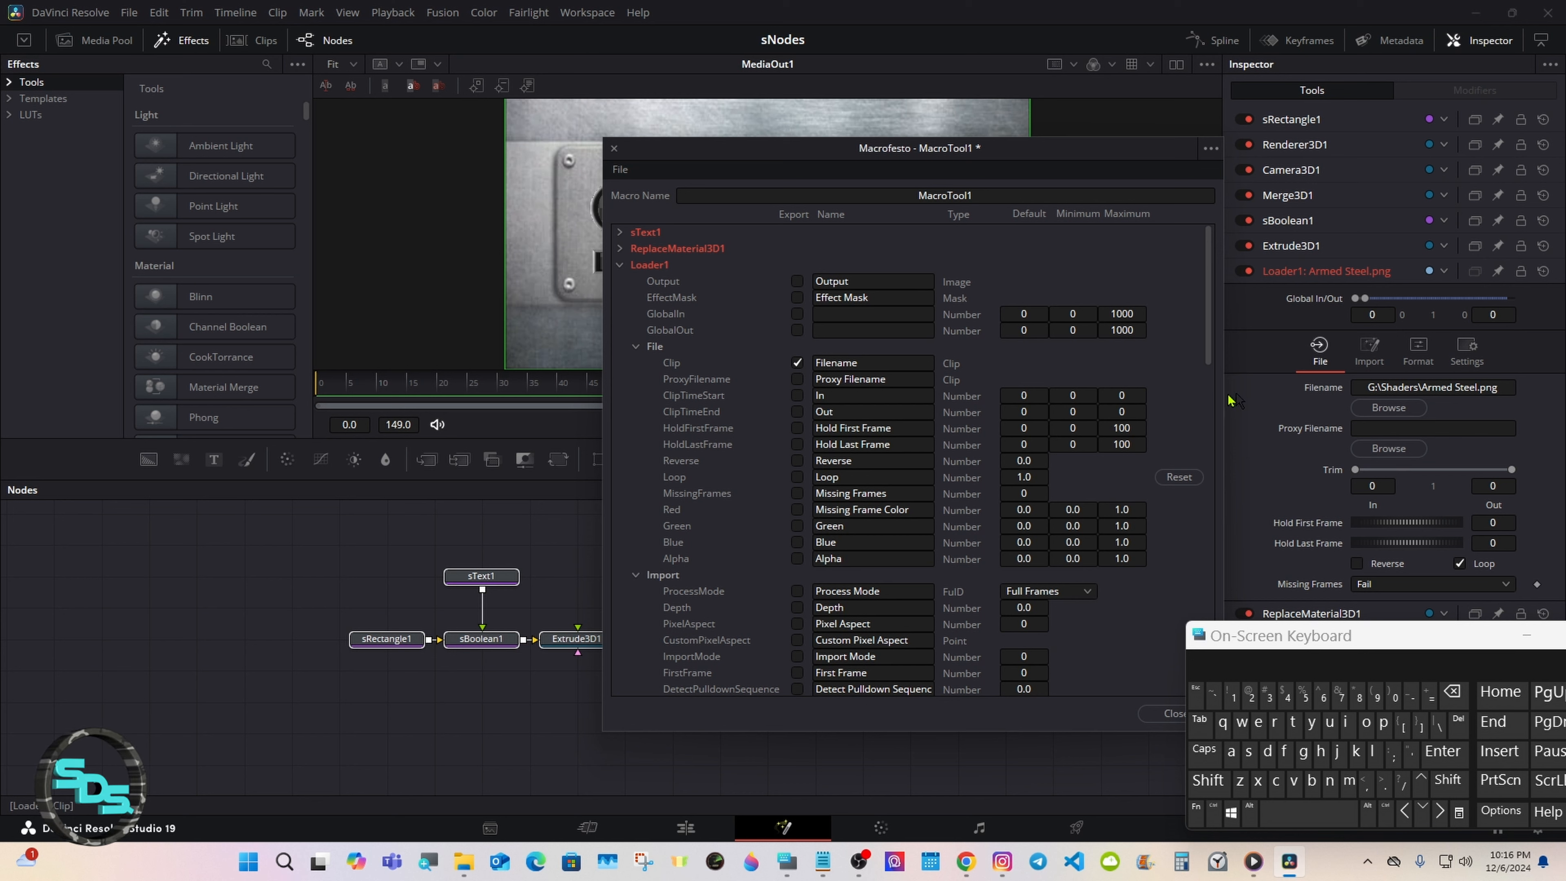
Rename Loader1's exported Clip parameter to Shaders using the on-screen keyboard
left_click(869, 362)
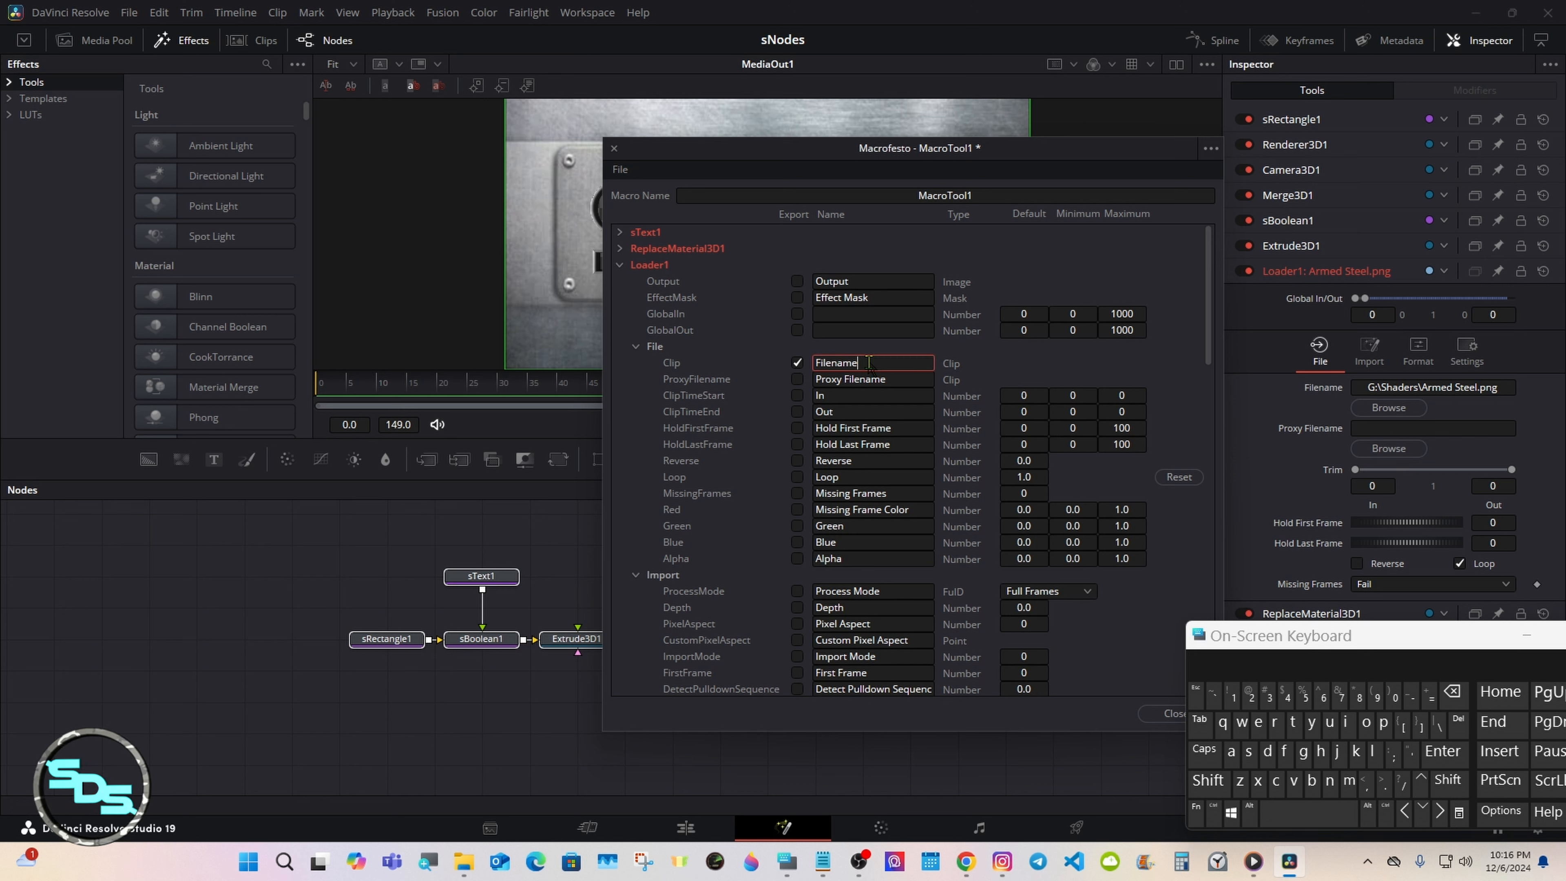
left_click(1453, 693)
left_click(1207, 780)
left_click(1249, 752)
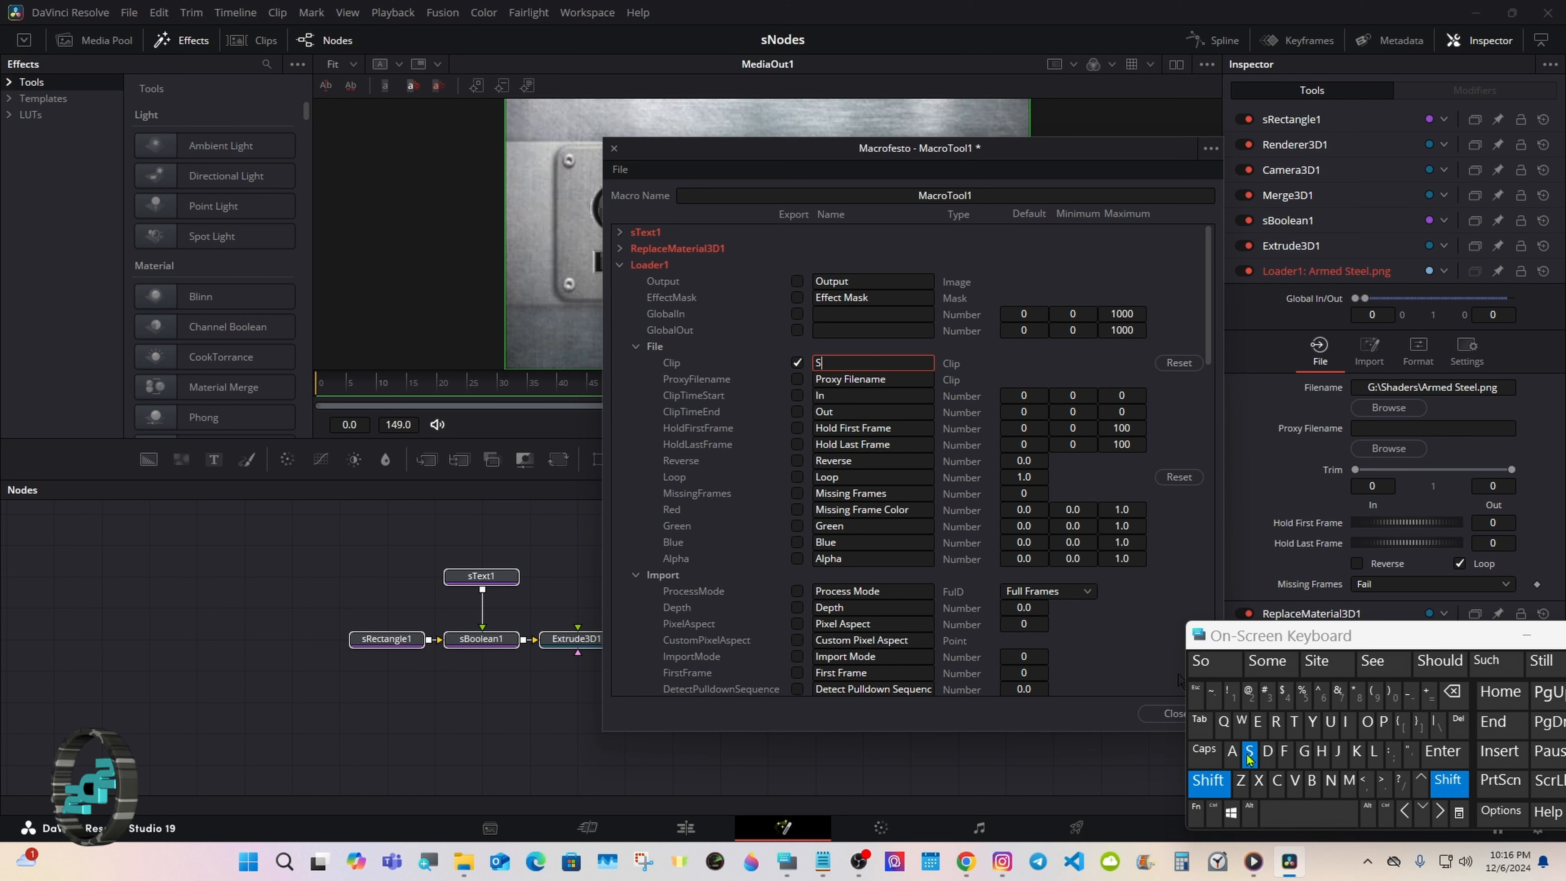
left_click(1320, 752)
left_click(1231, 752)
left_click(1267, 752)
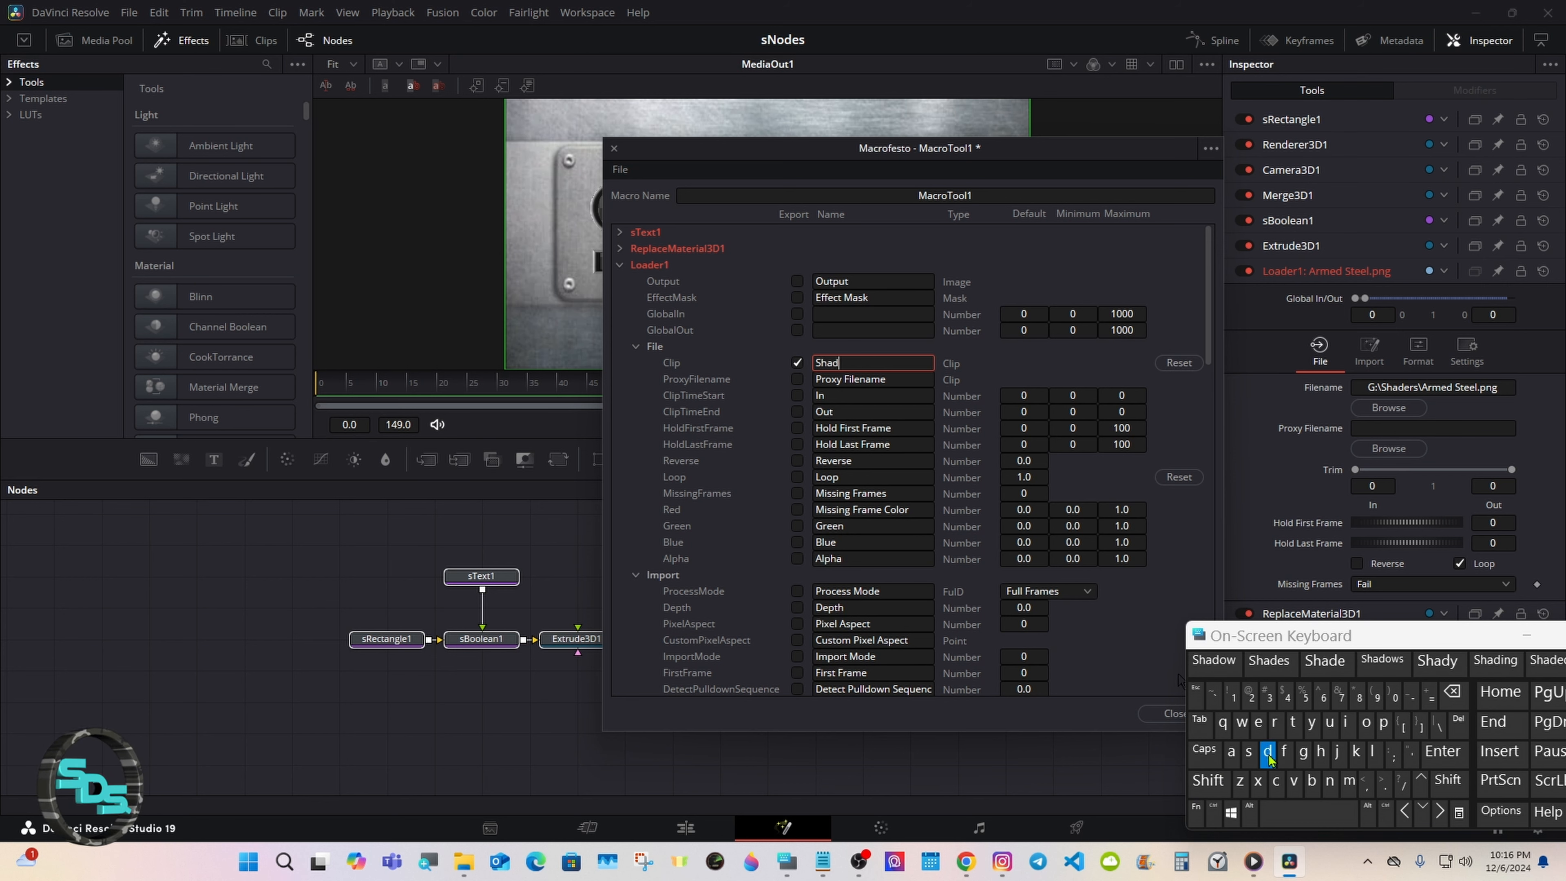
left_click(1258, 722)
left_click(1275, 722)
left_click(1248, 752)
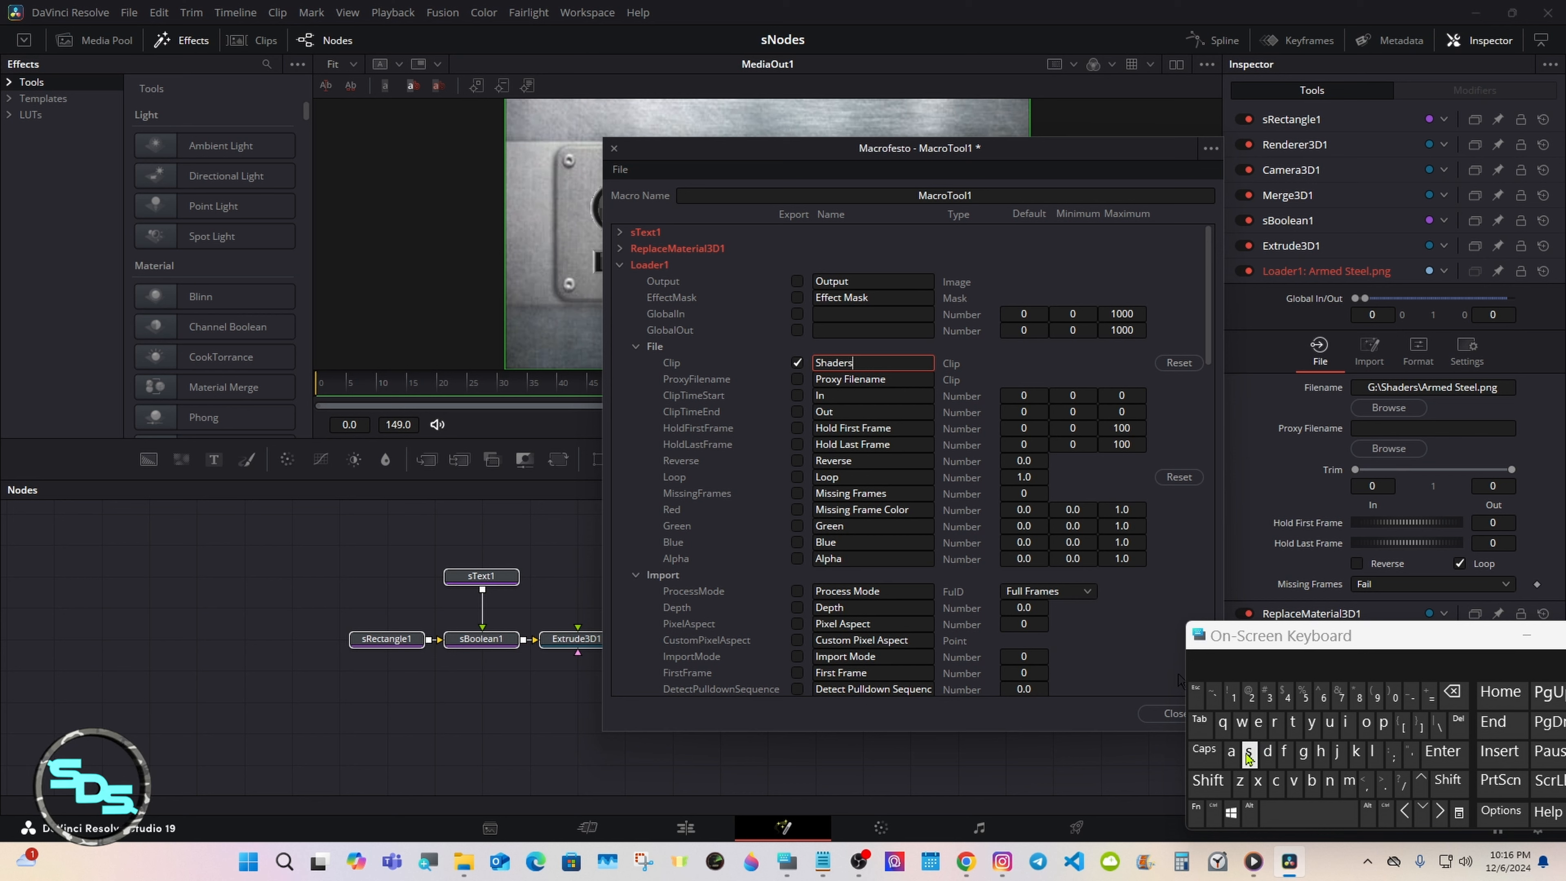
Commit the Shaders name and collapse Loader1 with its File and Import parameter groups
left_click(817, 254)
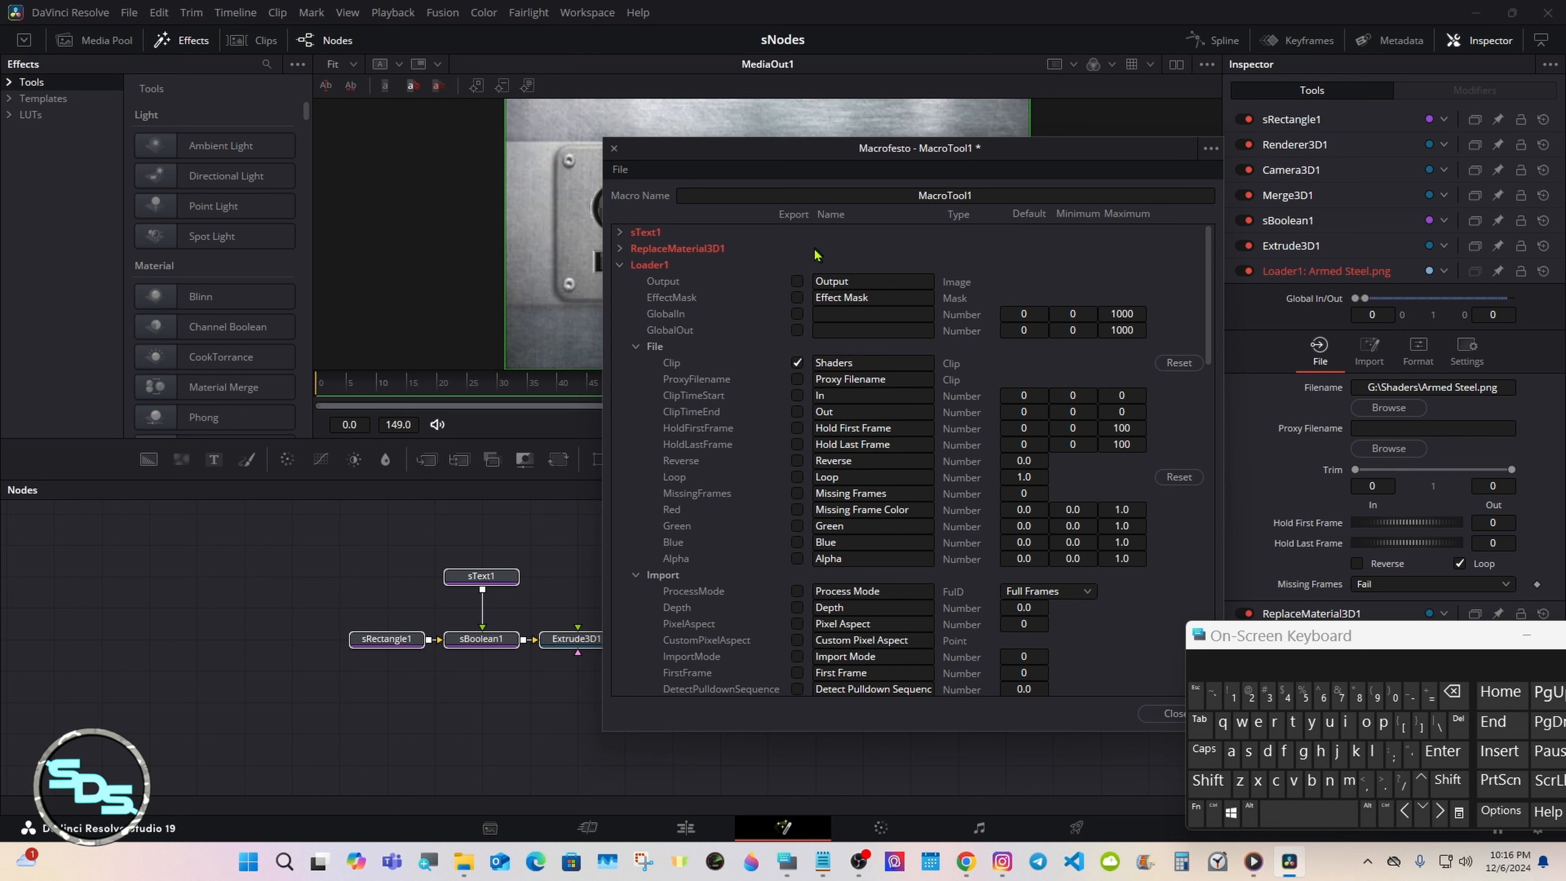
left_click(637, 348)
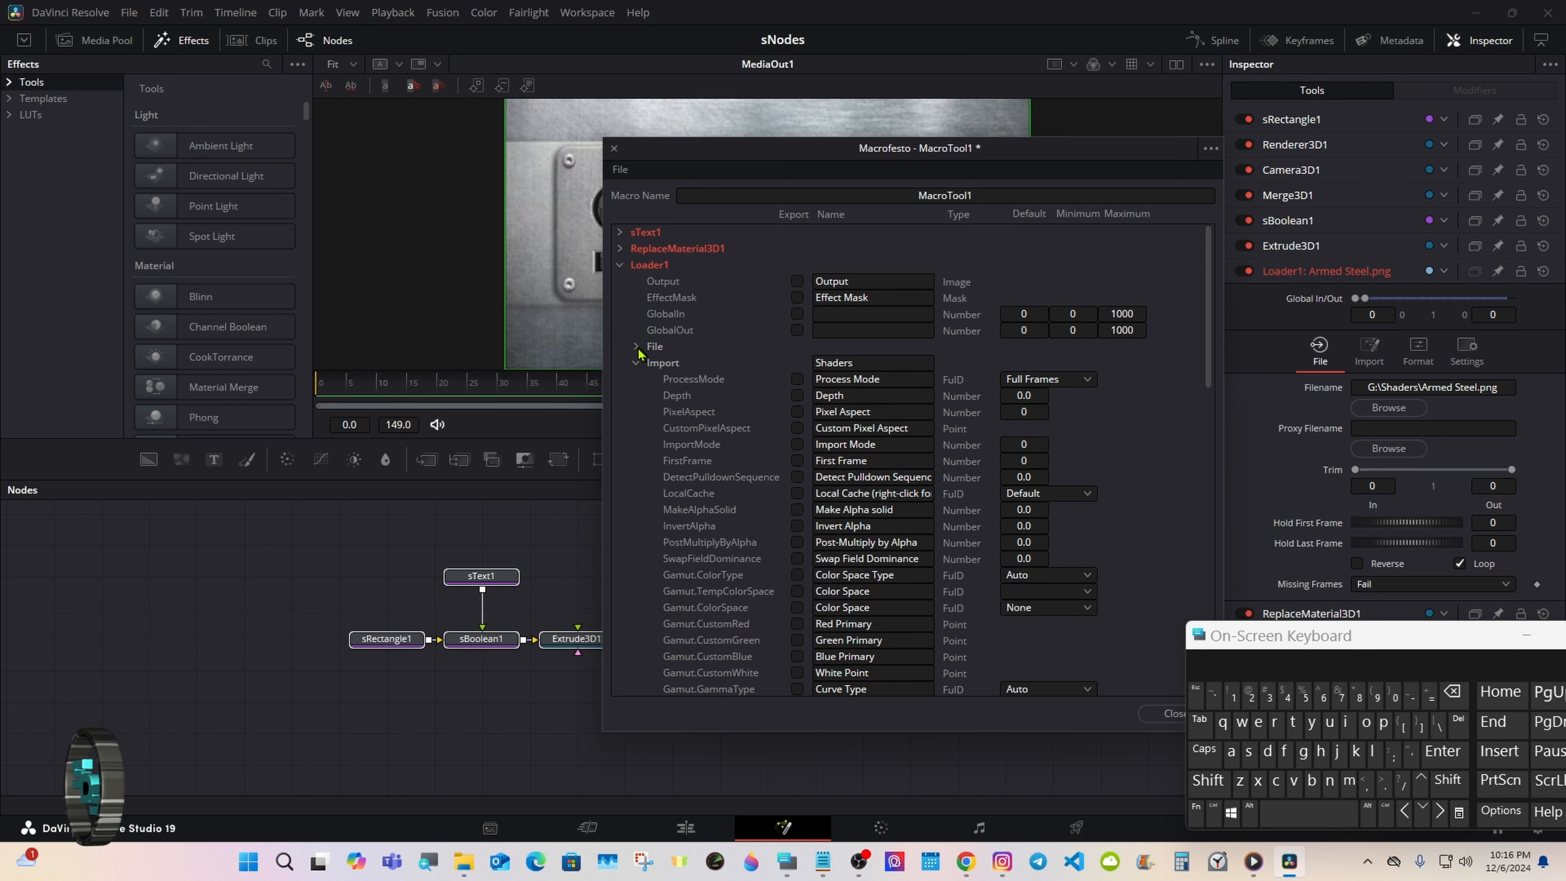
left_click(636, 363)
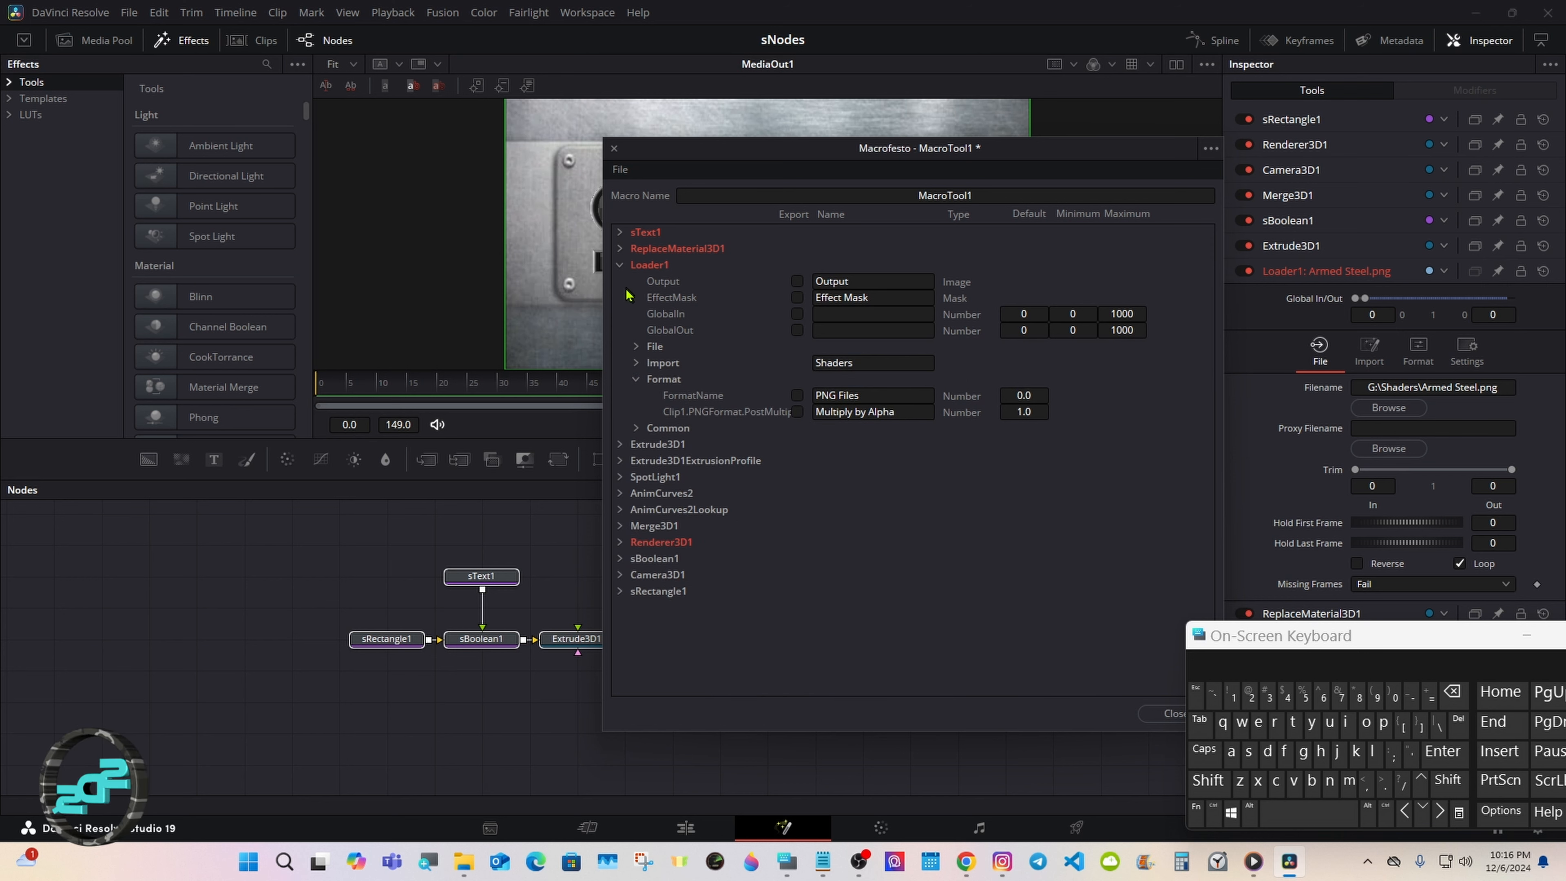
left_click(619, 265)
Expand Extrude3D1 and export its Bevel Depth and Bevel Width parameters
left_click(620, 281)
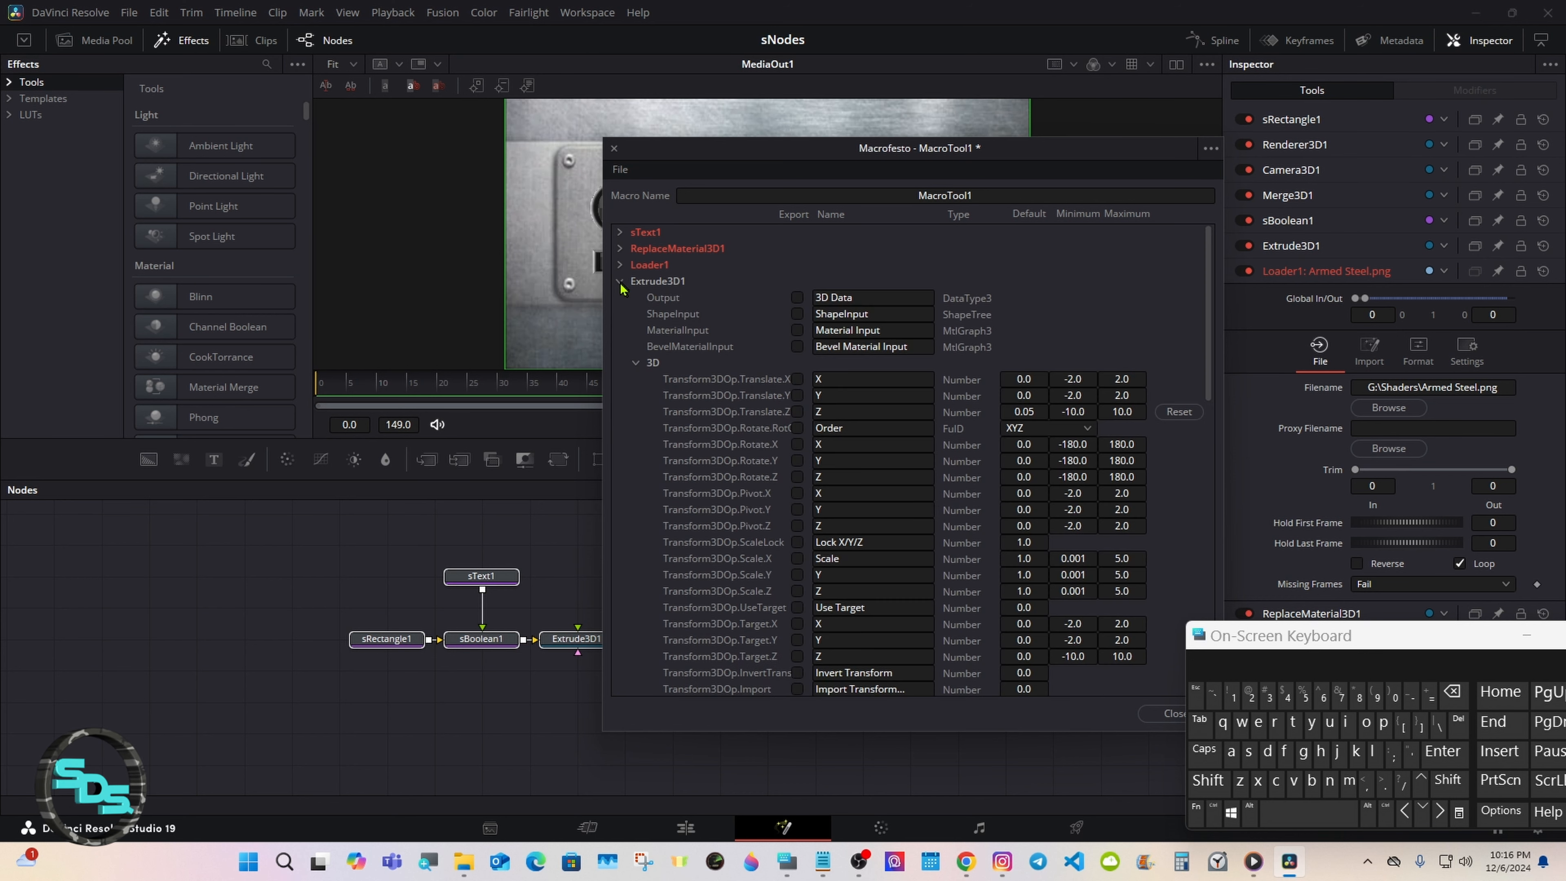
left_click(637, 364)
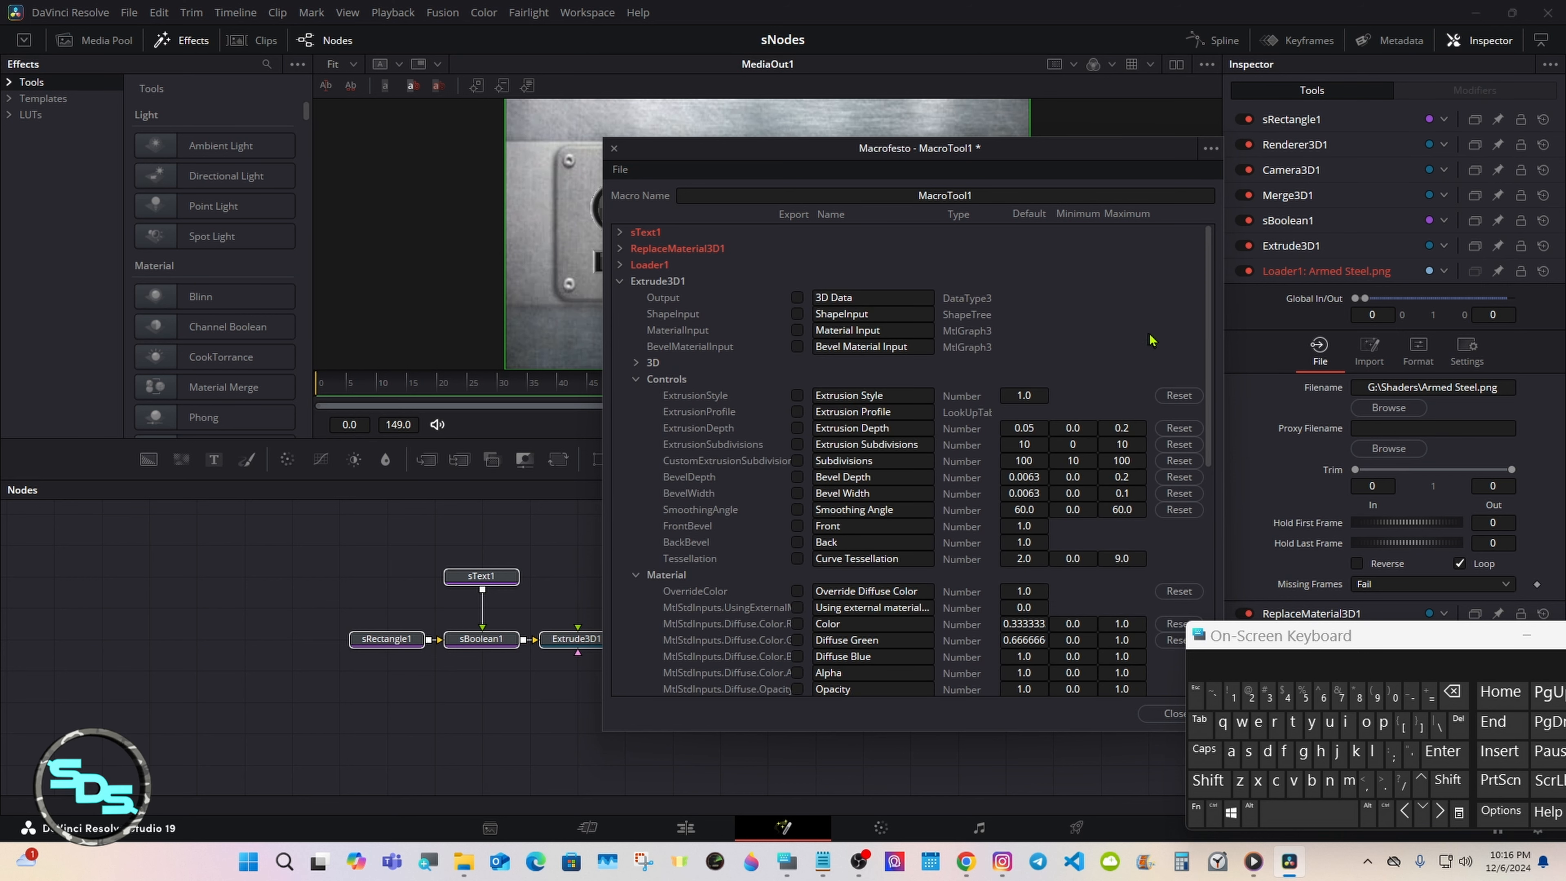
scroll(1175, 339, "down", 2)
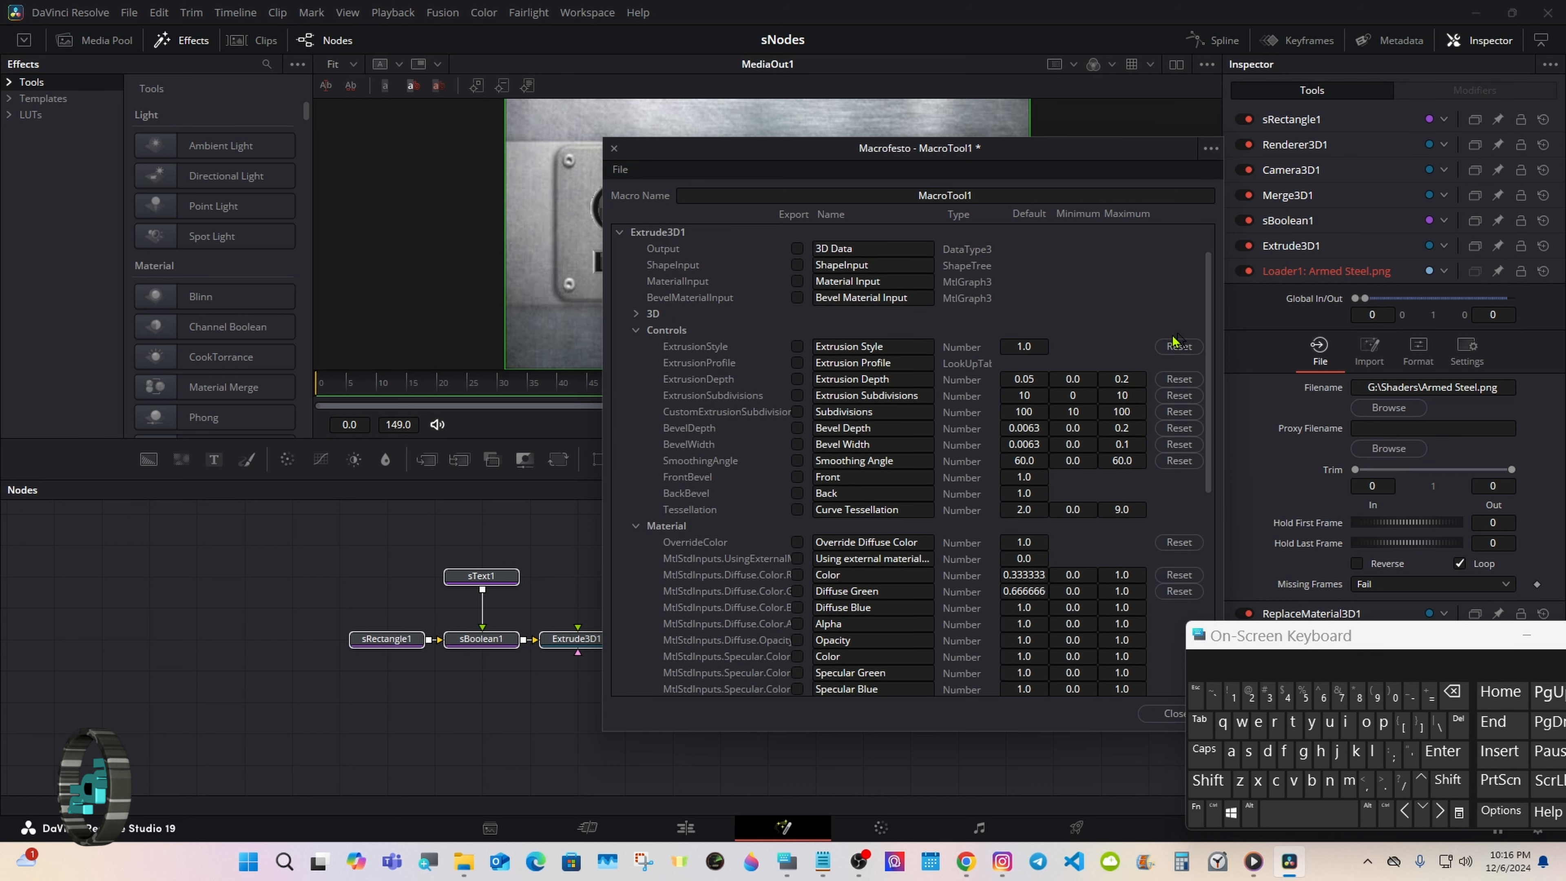
left_click(797, 428)
left_click(797, 444)
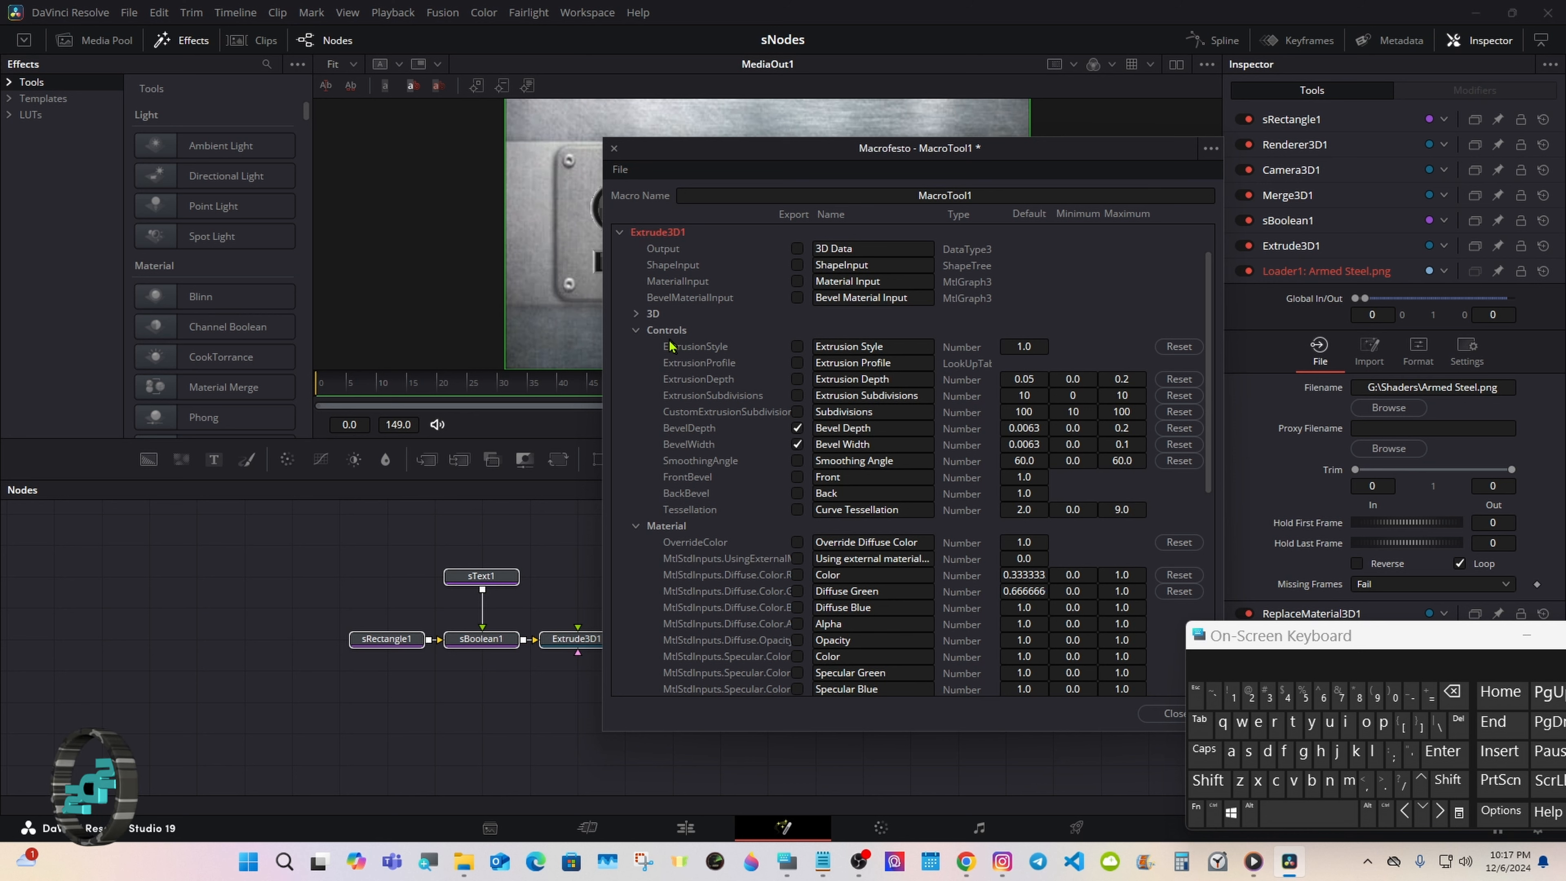
Export Extrude3D1's Override Diffuse Color and diffuse red, green and blue parameters, checking them against its material color settings
left_click(637, 333)
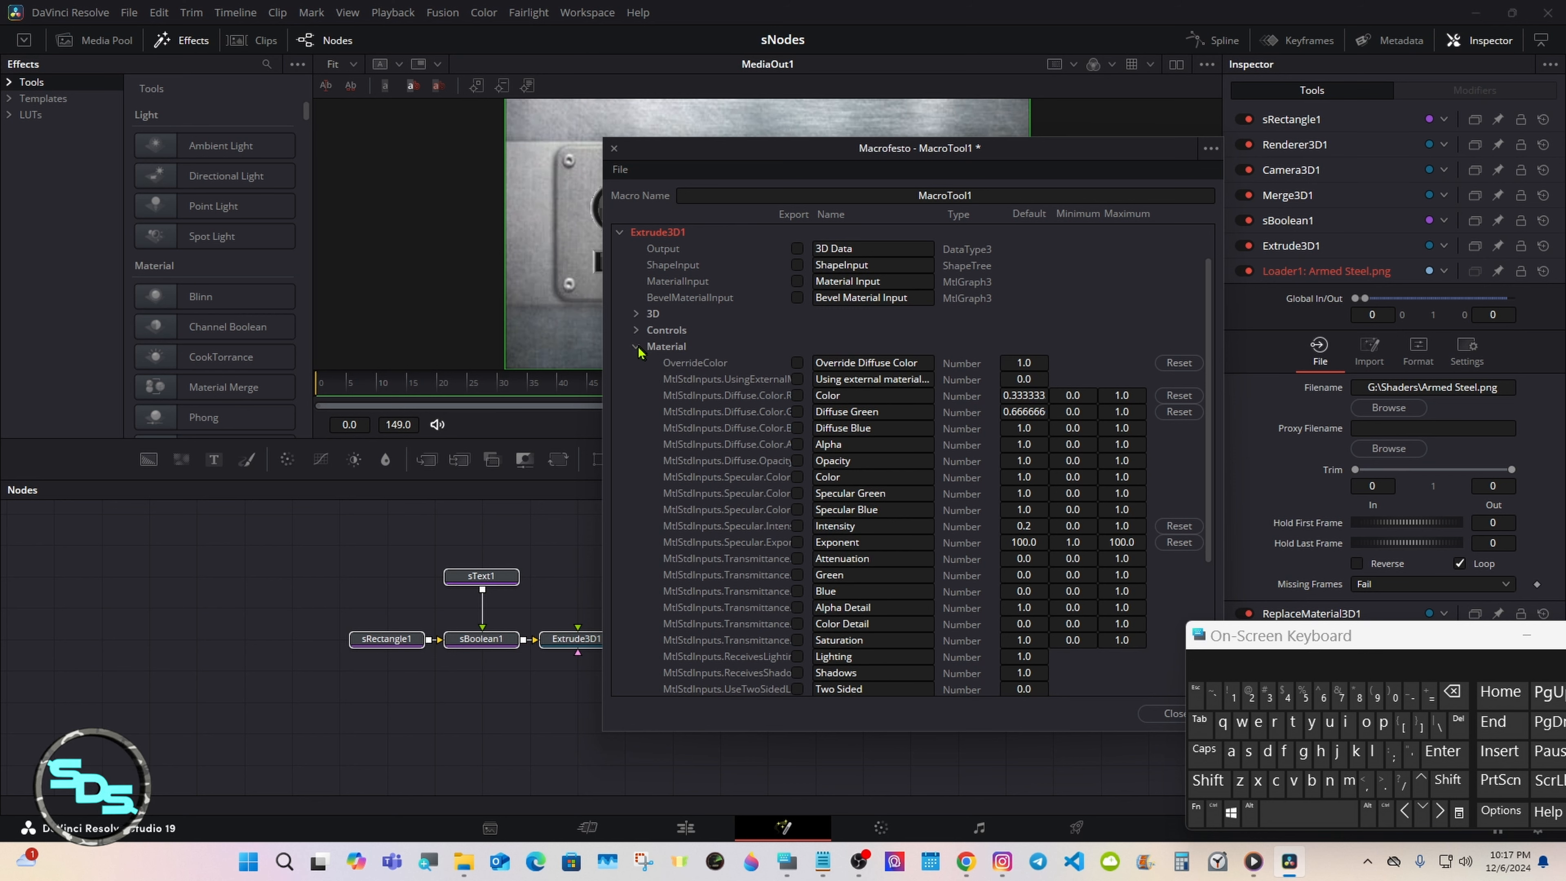
left_click(798, 396)
left_click(798, 412)
left_click(798, 428)
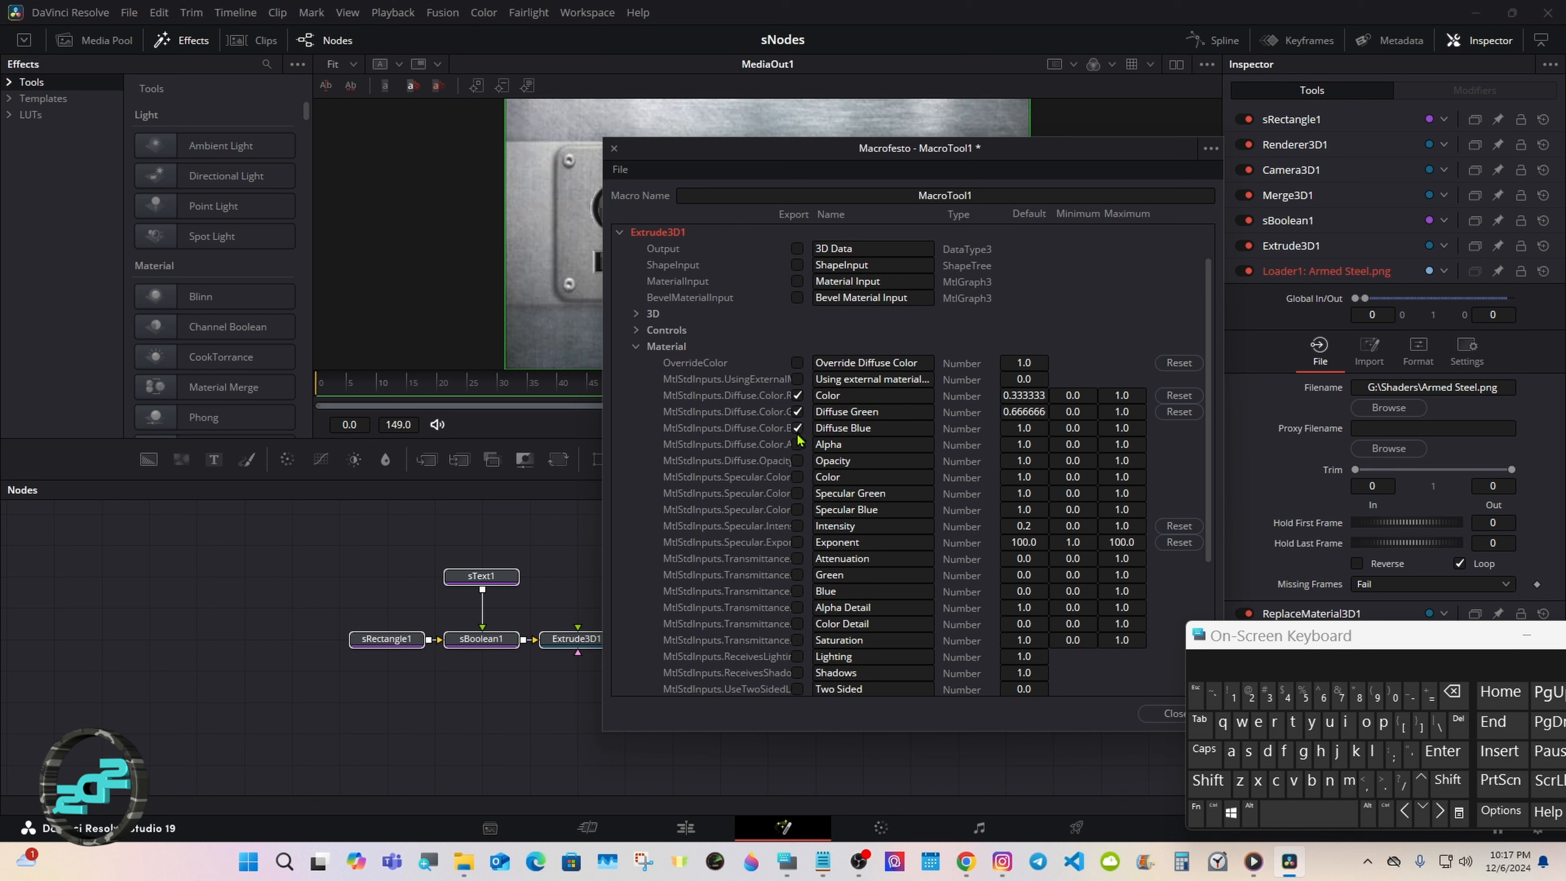
left_click(578, 642)
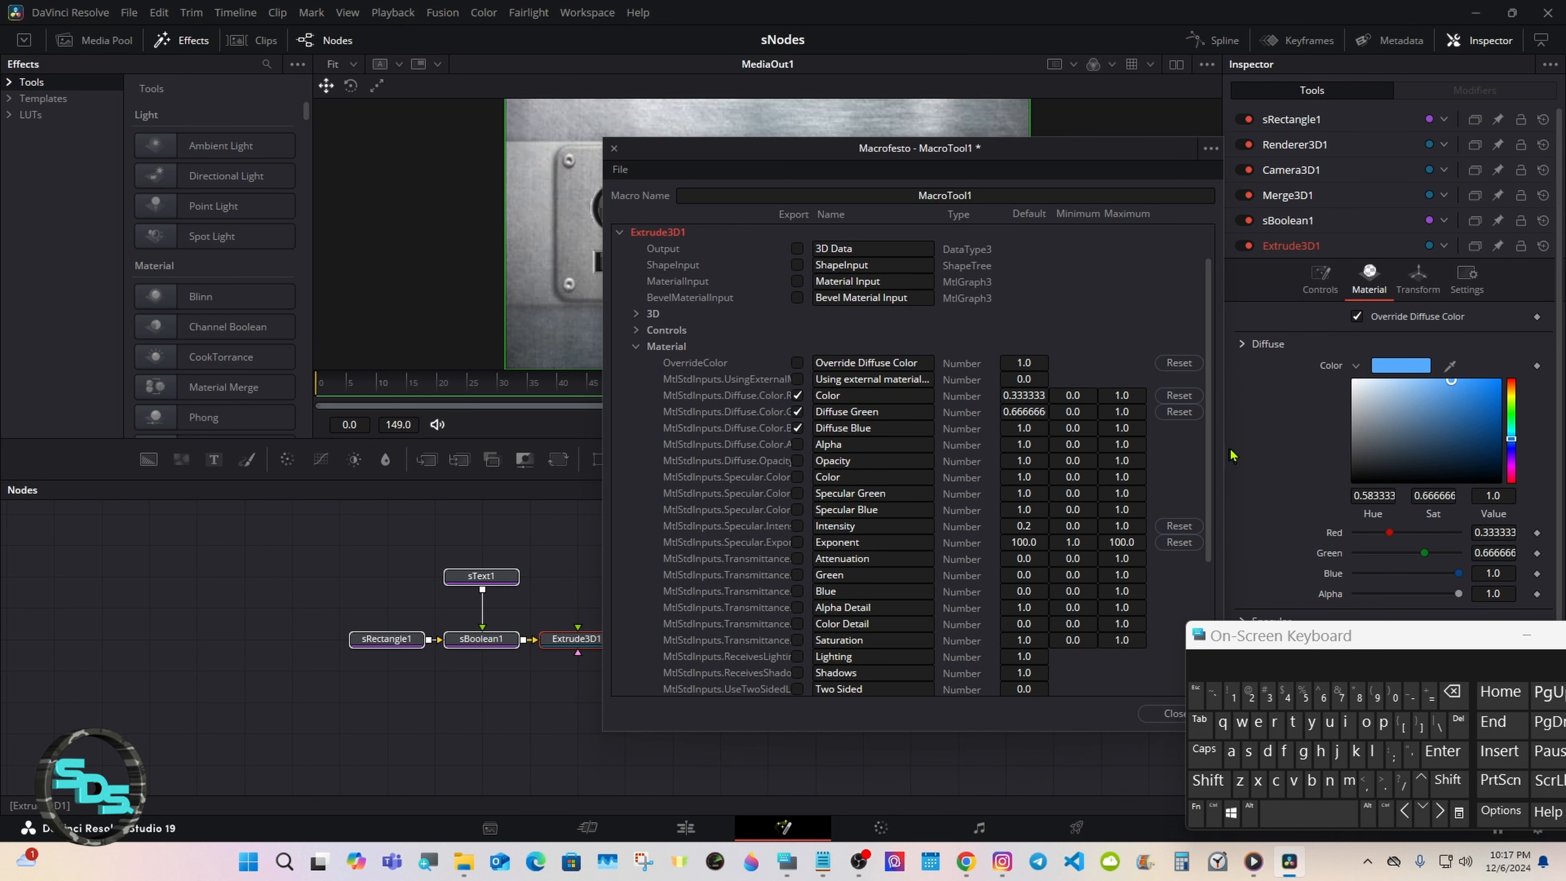
left_click(1357, 366)
left_click(1357, 367)
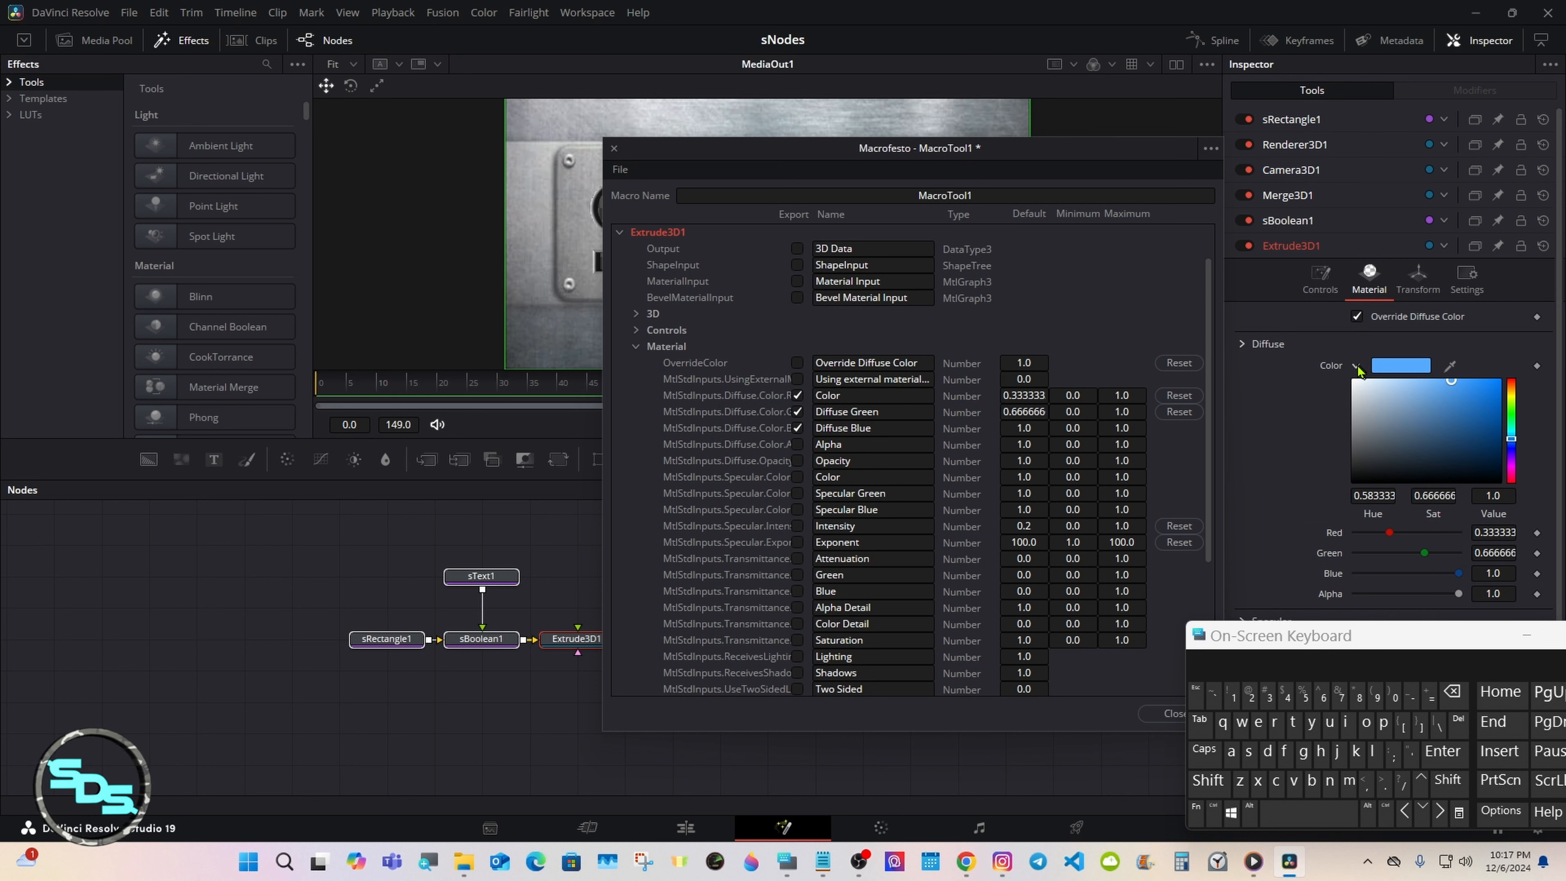
left_click(1357, 366)
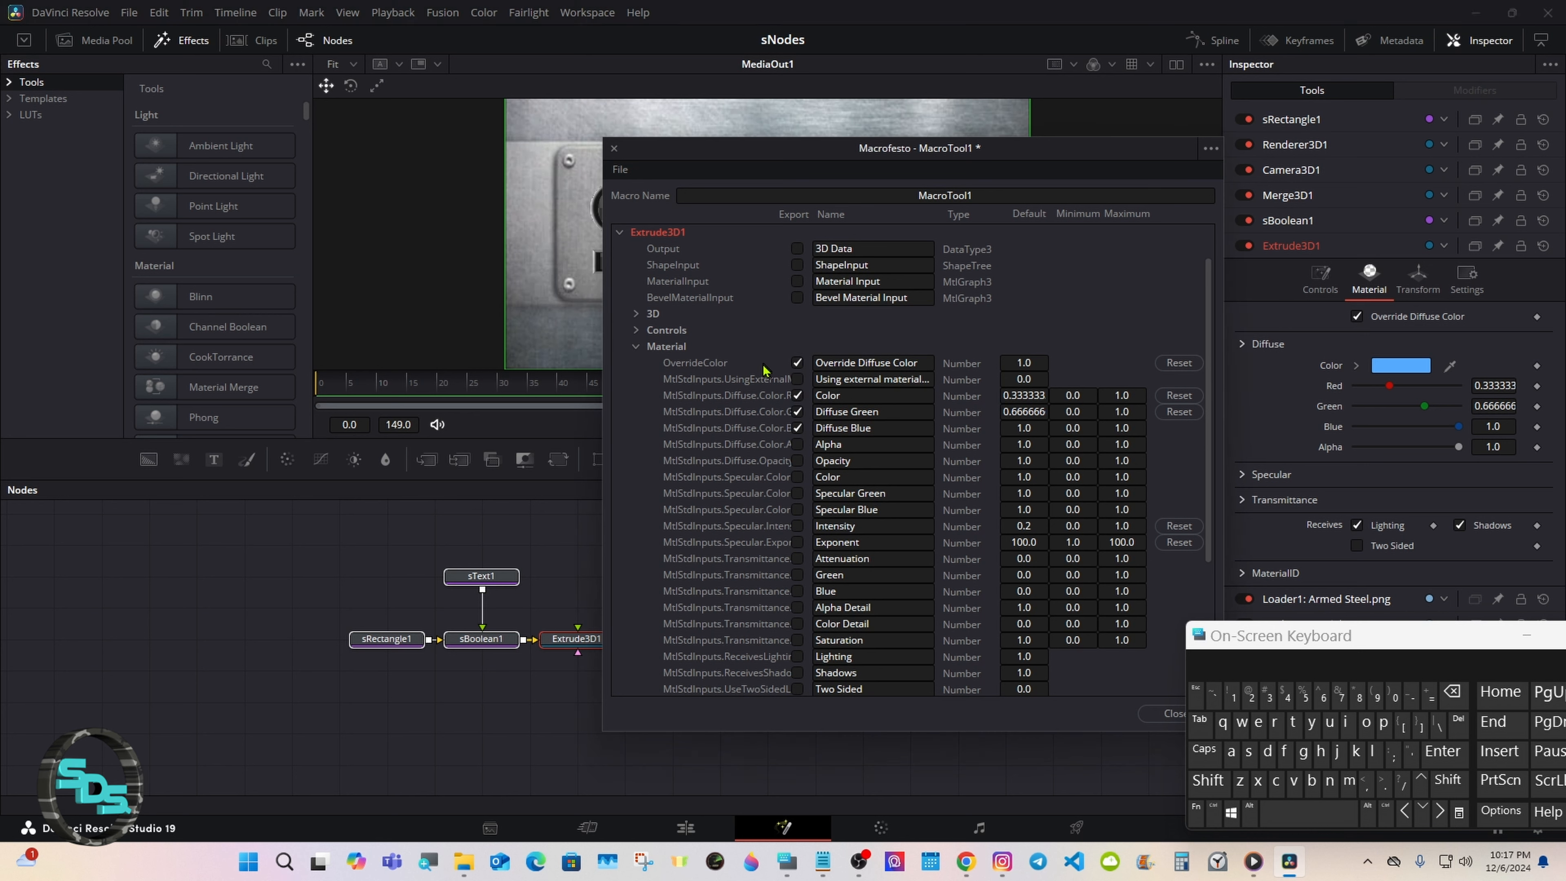
Collapse Extrude3D1 and export SpotLight1's Intensity, Cone Angle and Penumbra Angle parameters
left_click(635, 346)
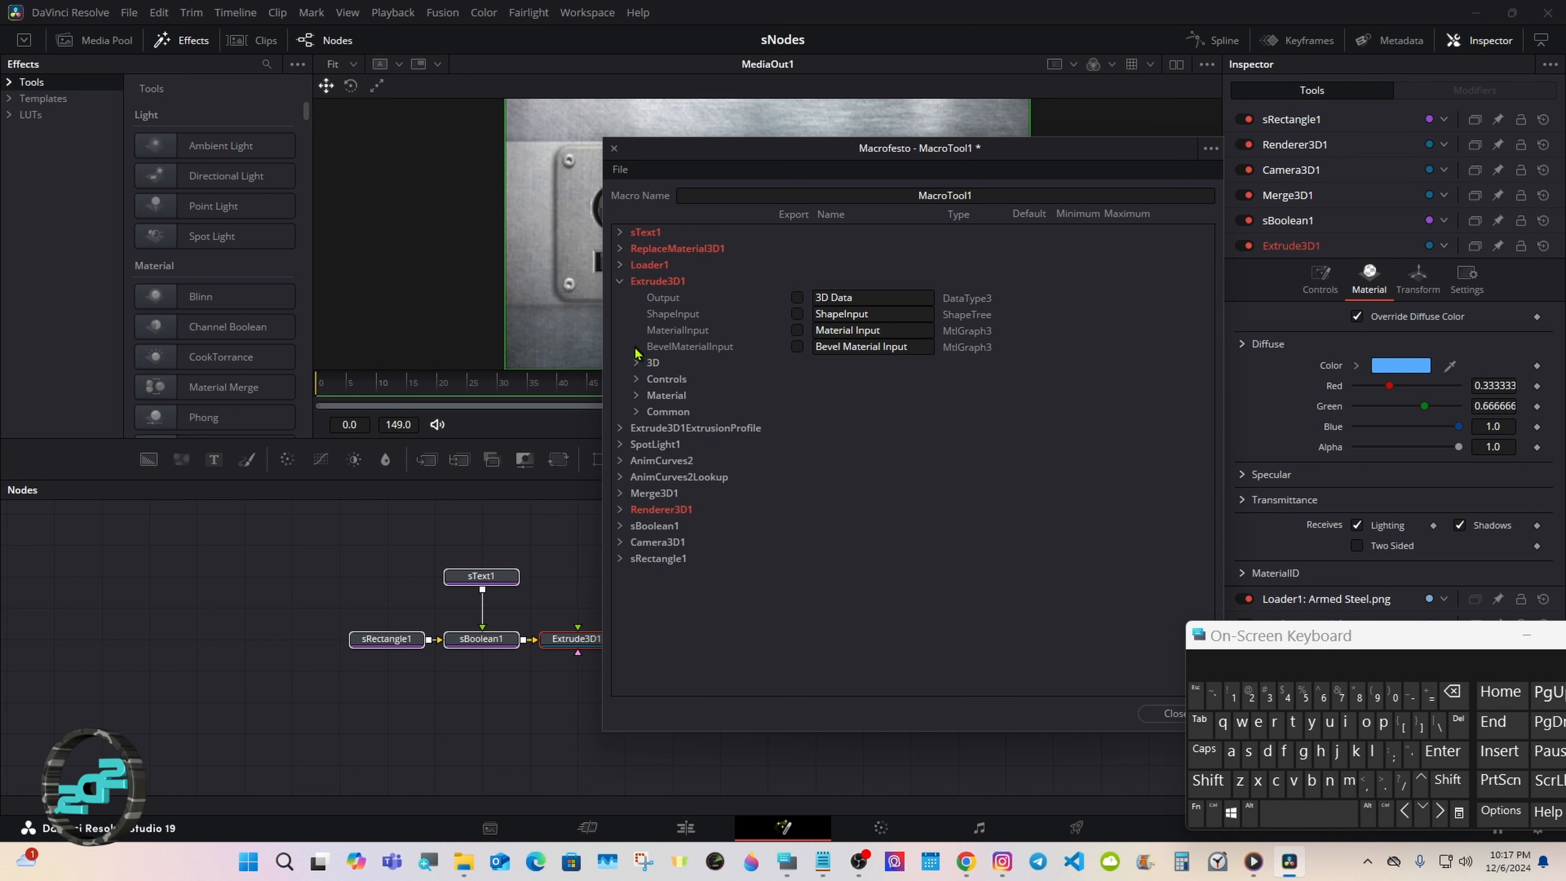
left_click(620, 281)
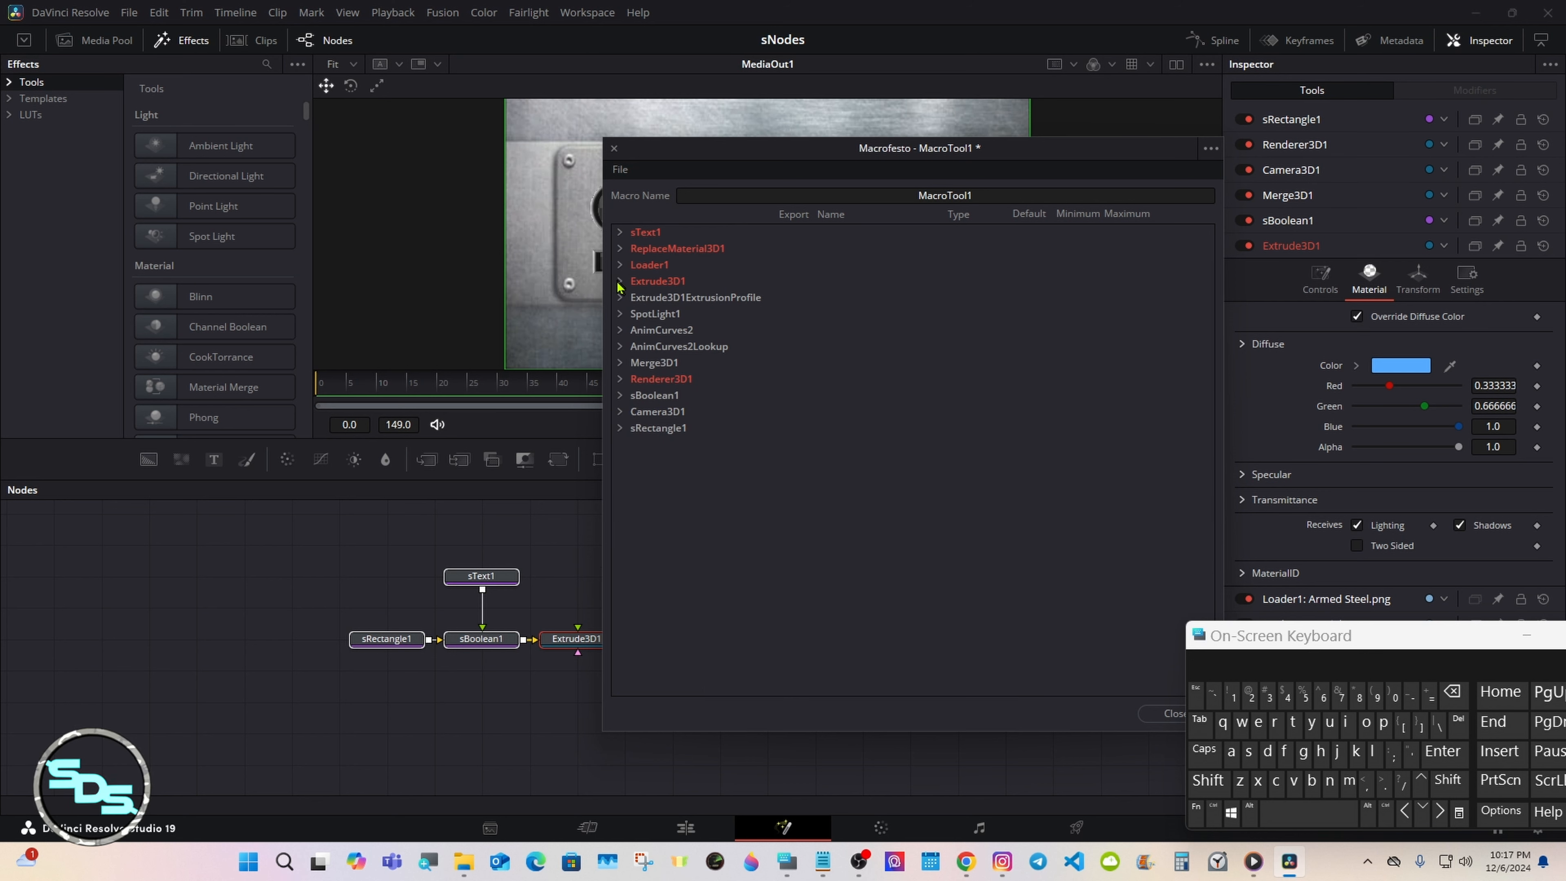
left_click(620, 315)
left_click(637, 366)
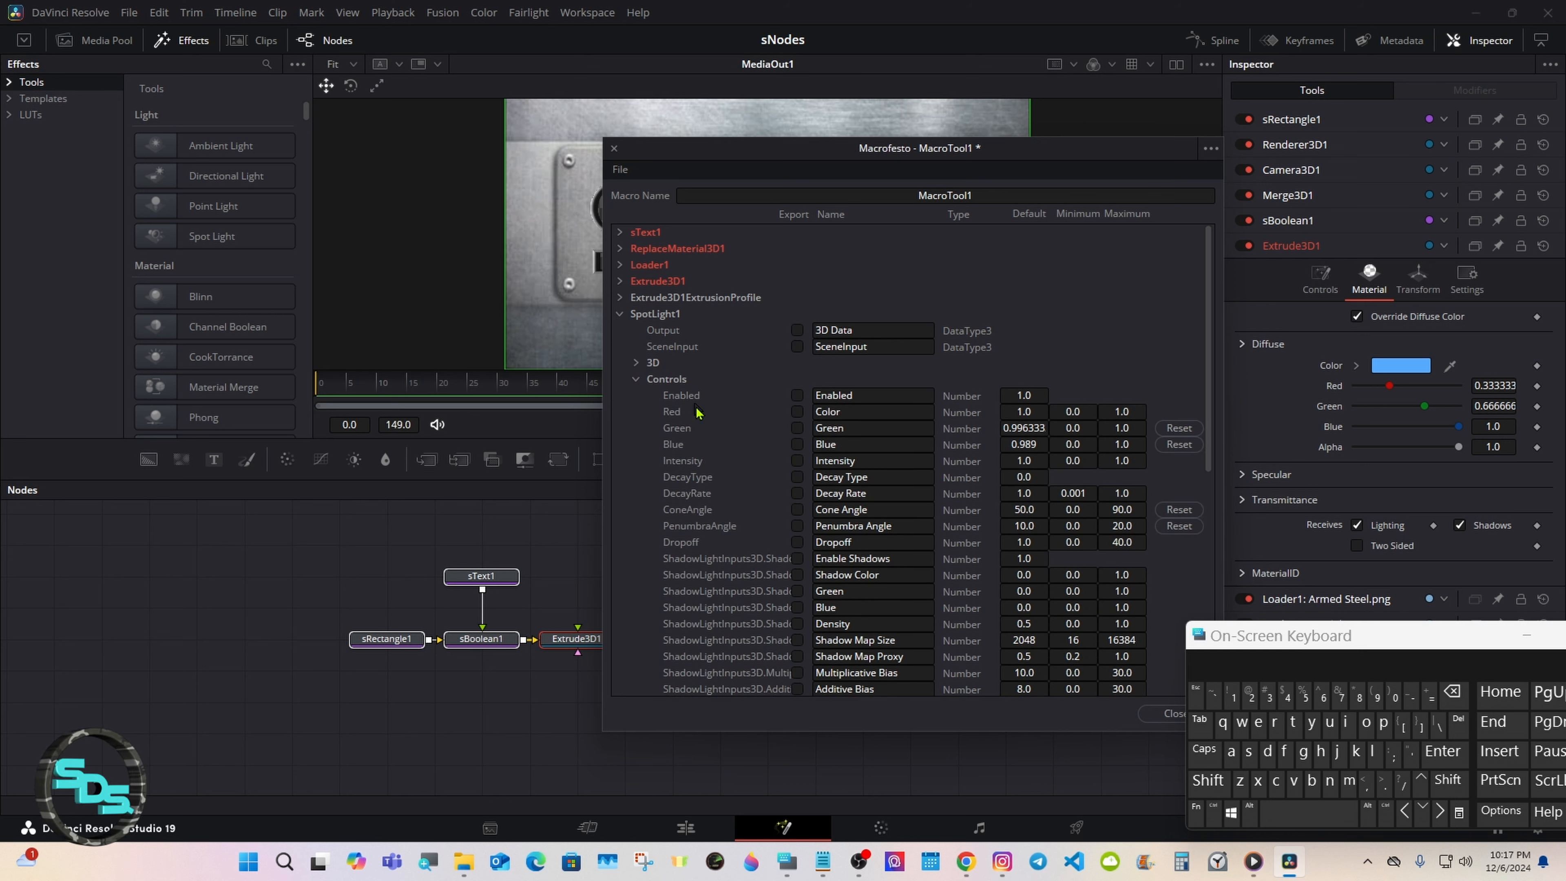
left_click(796, 461)
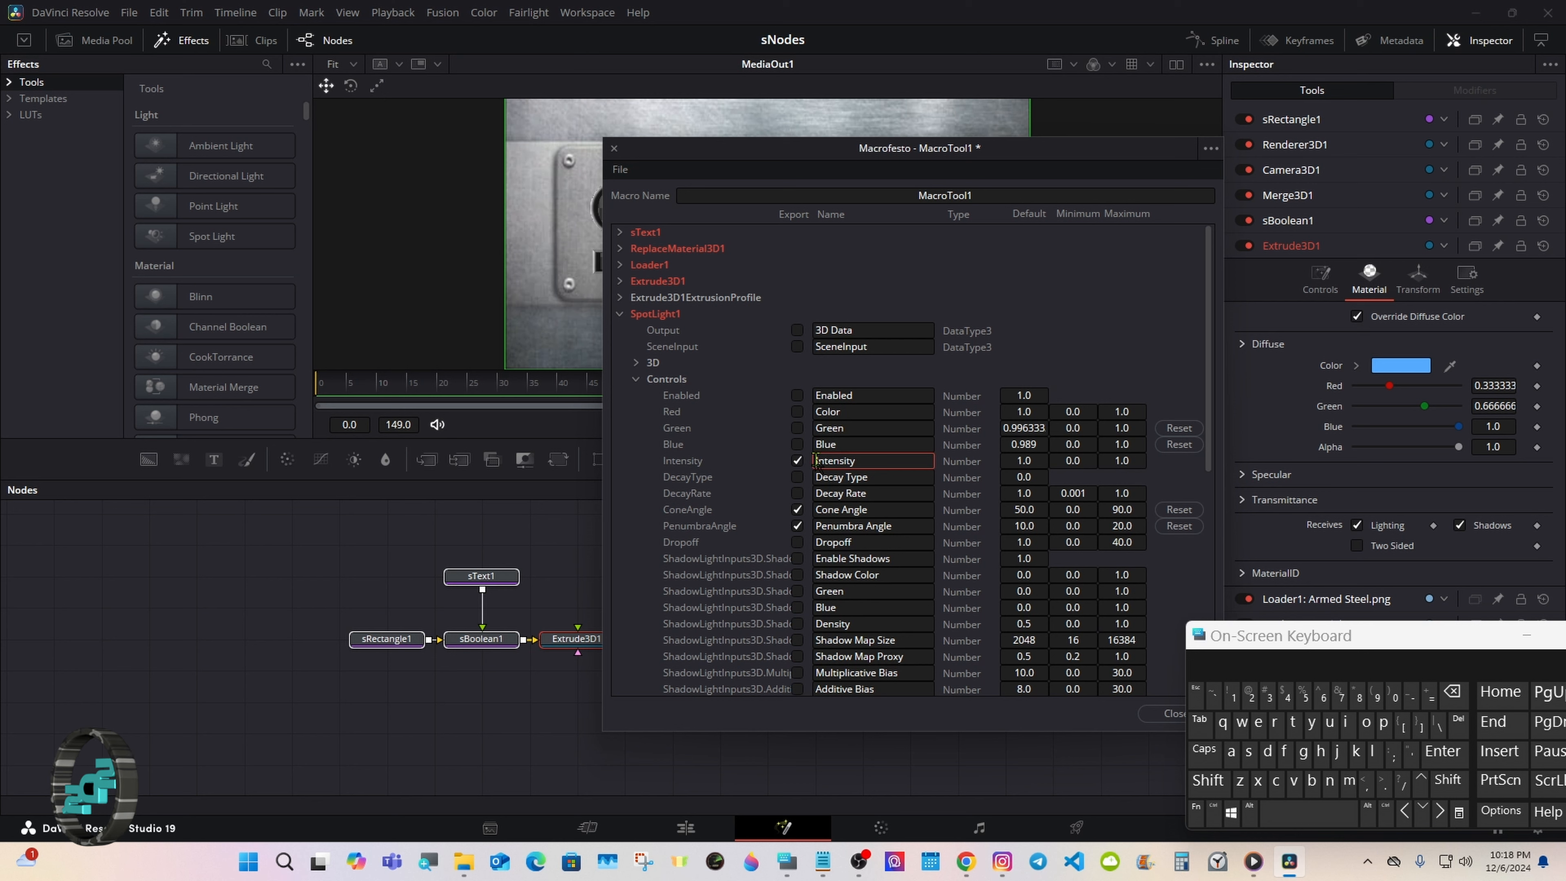
Rename SpotLight1's exported Intensity parameter to Light Intensity using the on-screen keyboard, and collapse SpotLight1
left_click(1209, 780)
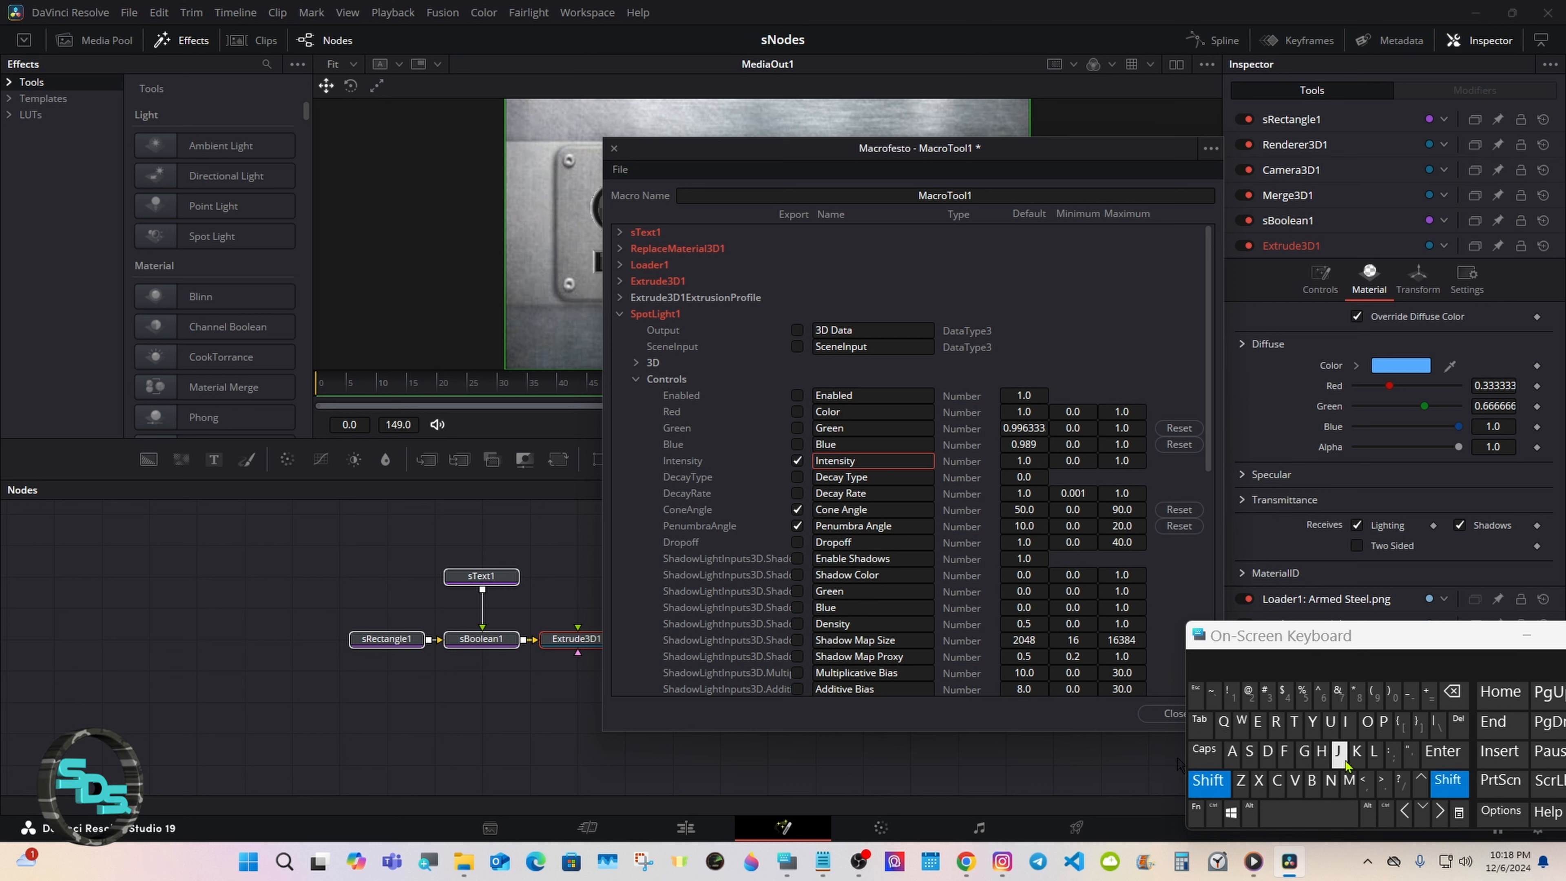
left_click(1373, 751)
left_click(1349, 722)
left_click(1303, 751)
left_click(1321, 751)
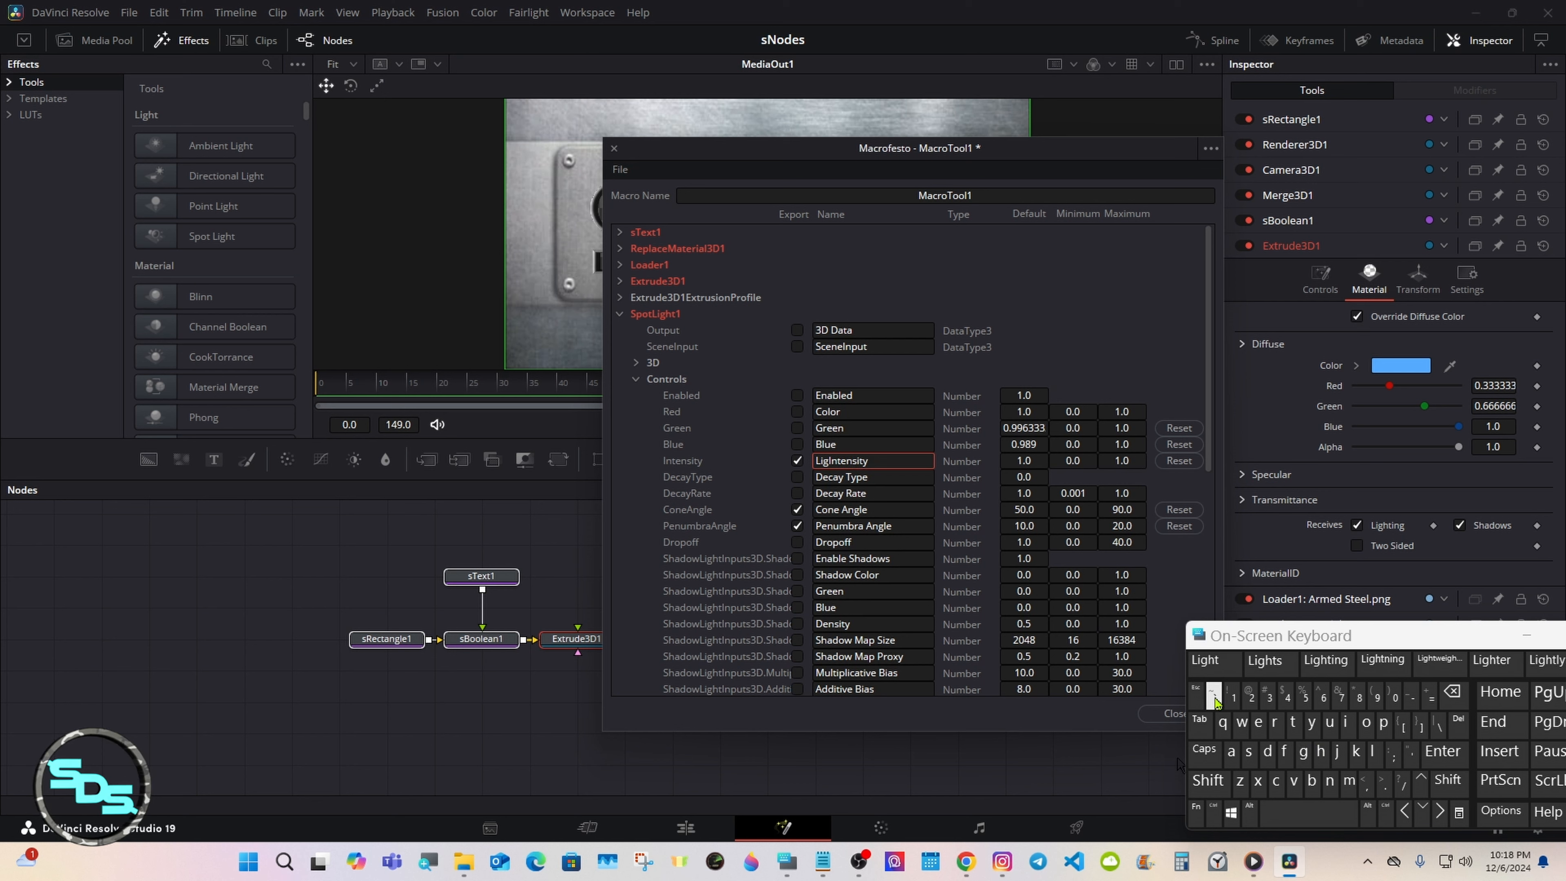
left_click(1293, 722)
left_click(1307, 812)
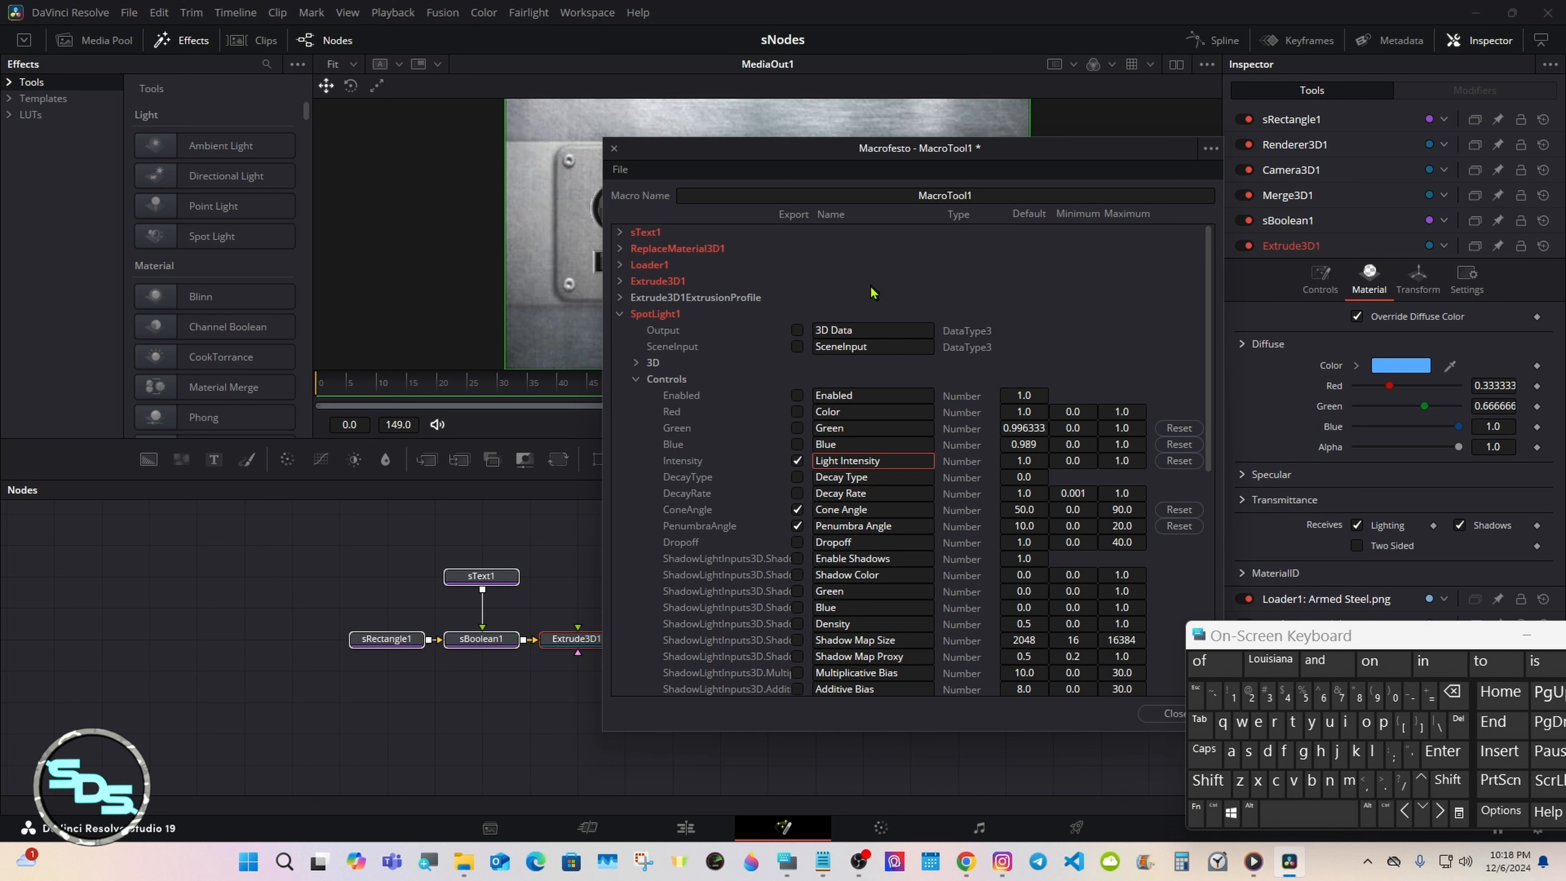
left_click(636, 379)
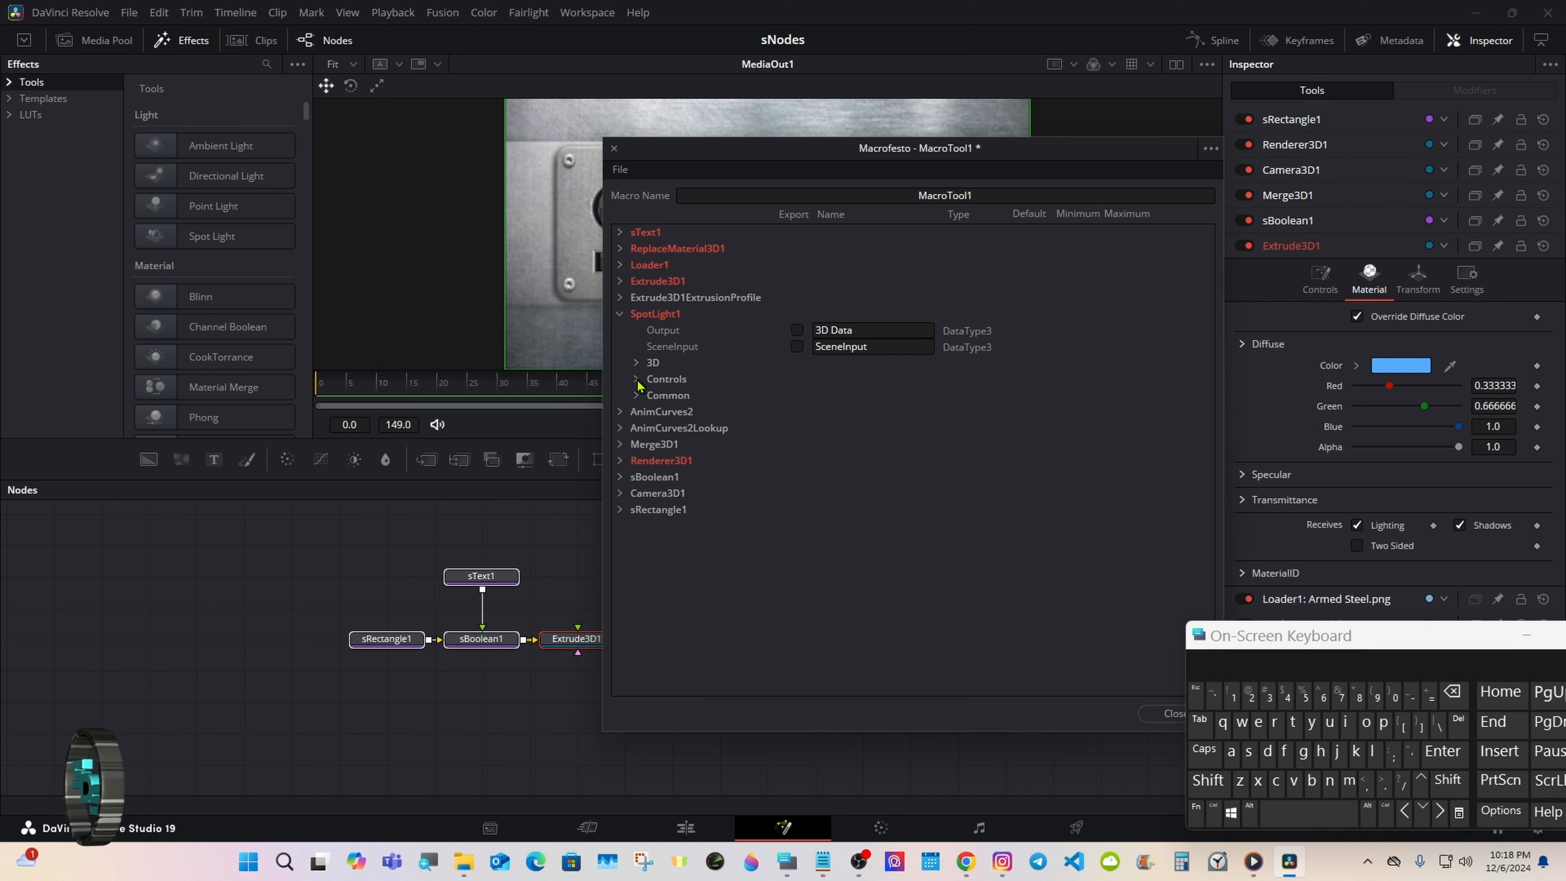
left_click(621, 314)
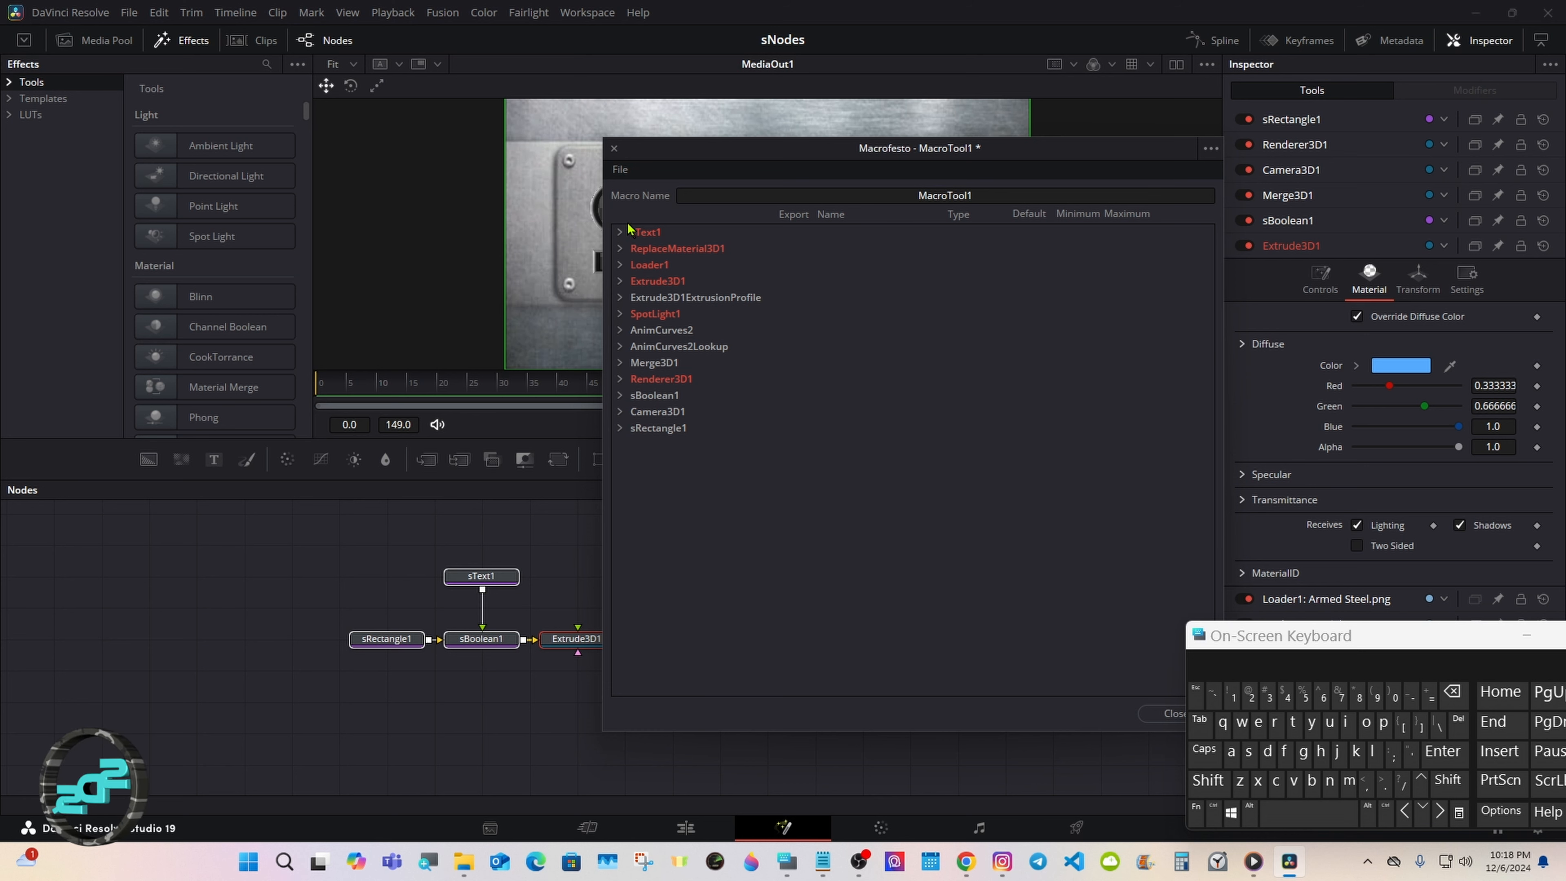
Save the macro as a group in Fusion's Templates > Edit > Titles > sNodes folder, replacing Shadow Text Reveal.setting
left_click(627, 171)
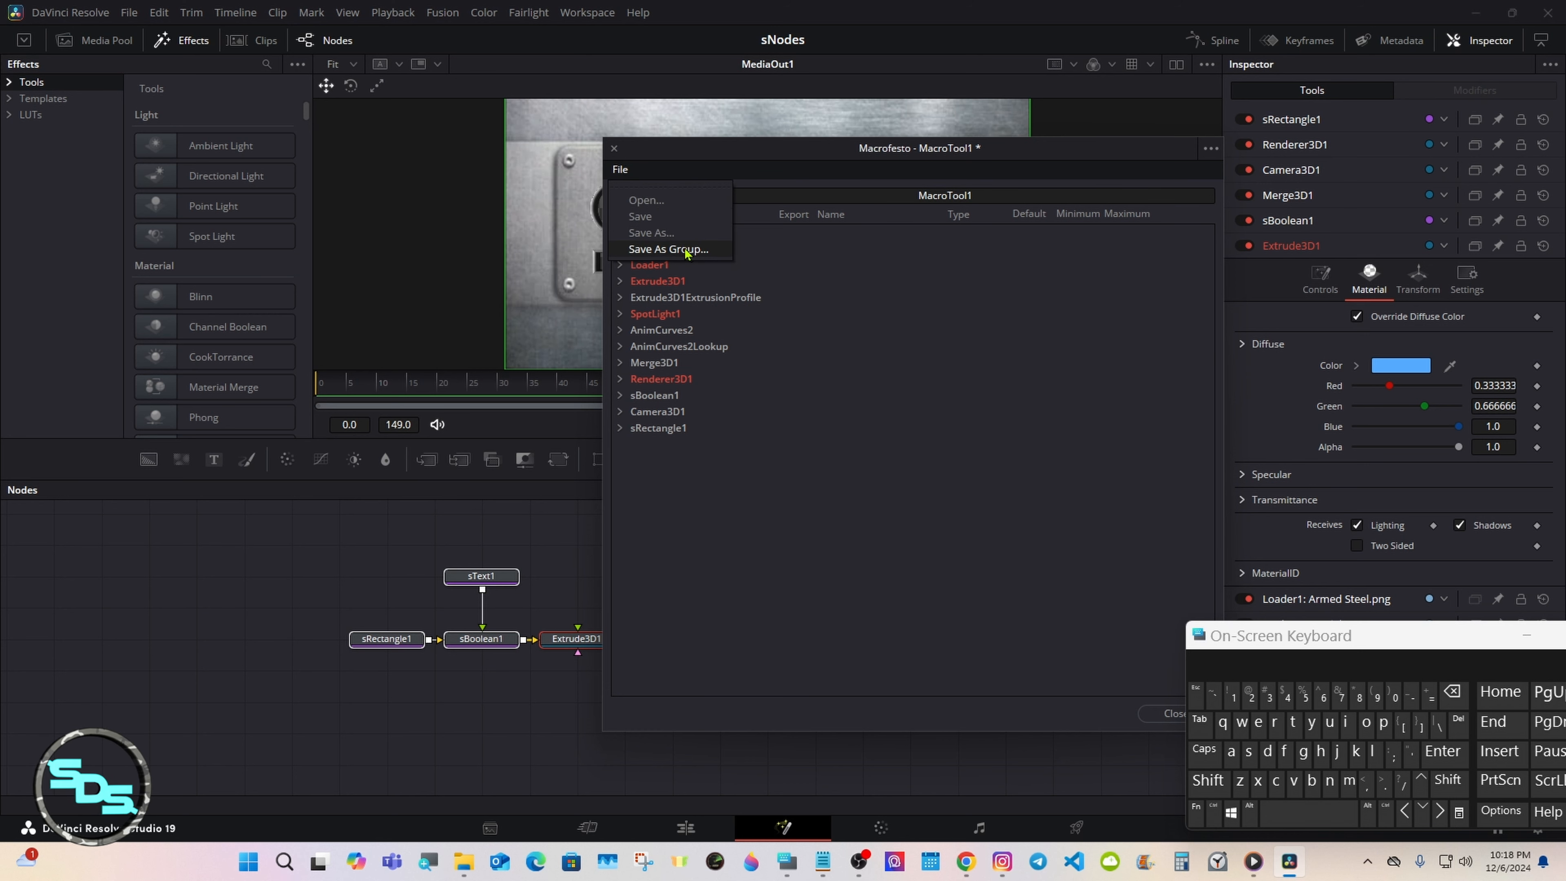
left_click(668, 250)
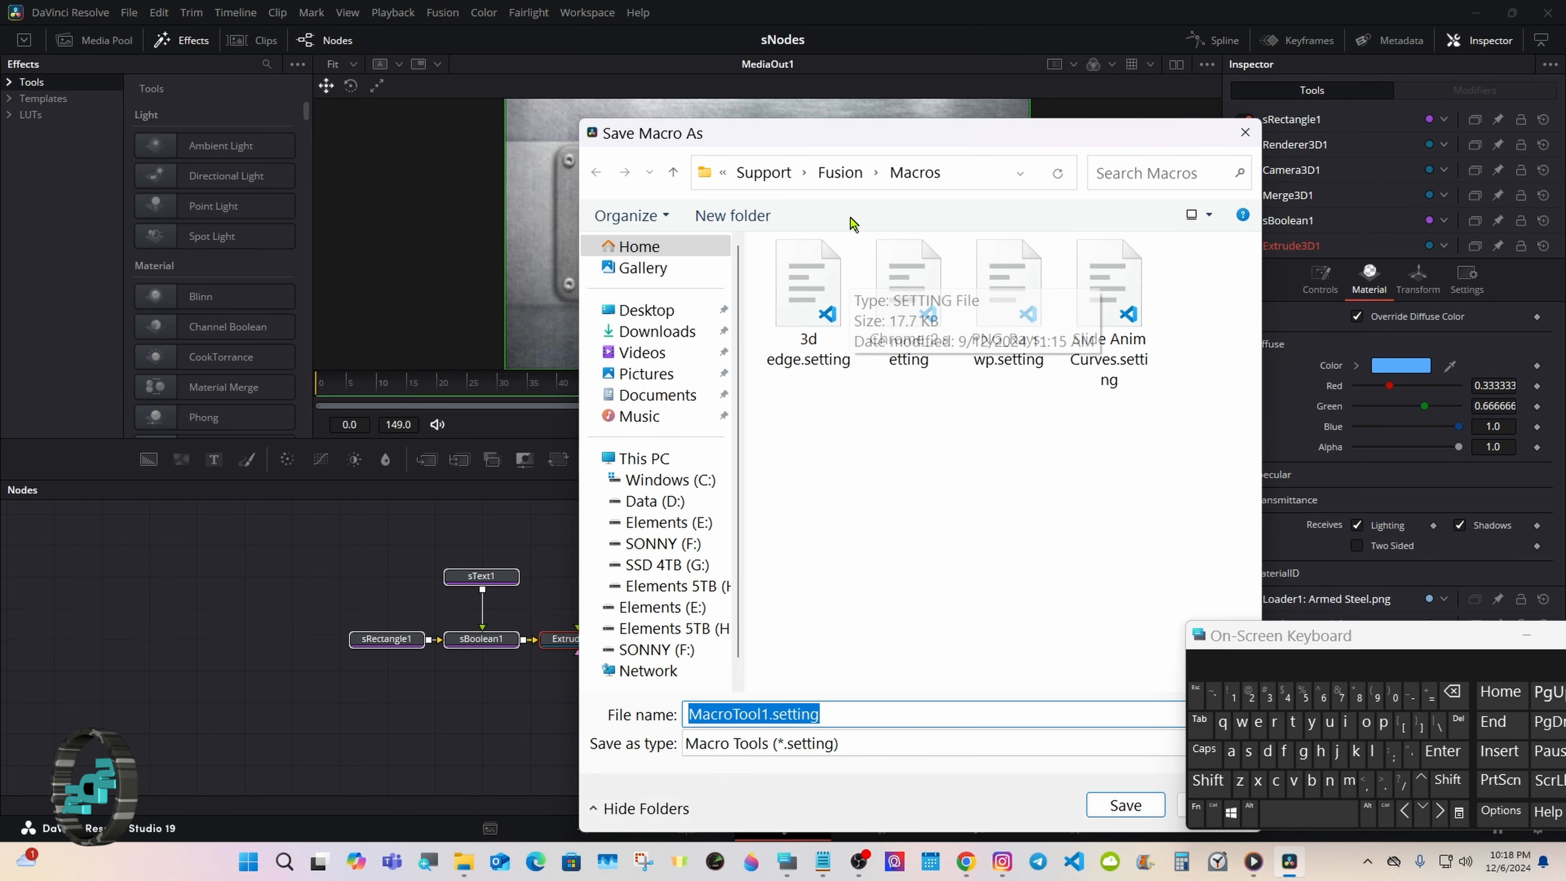
left_click(840, 172)
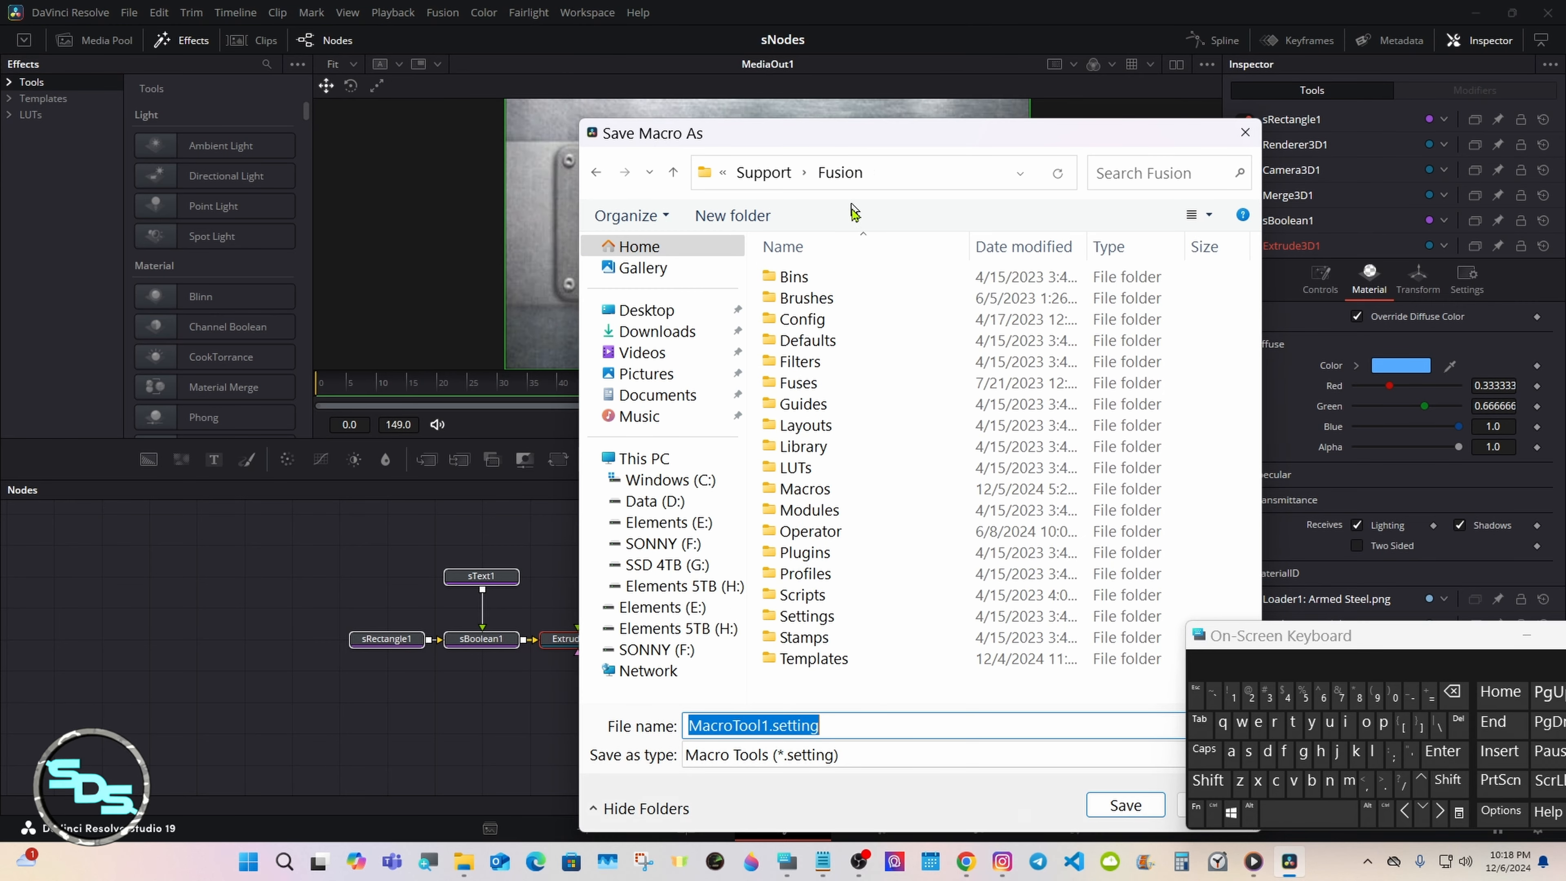
double_click(900, 662)
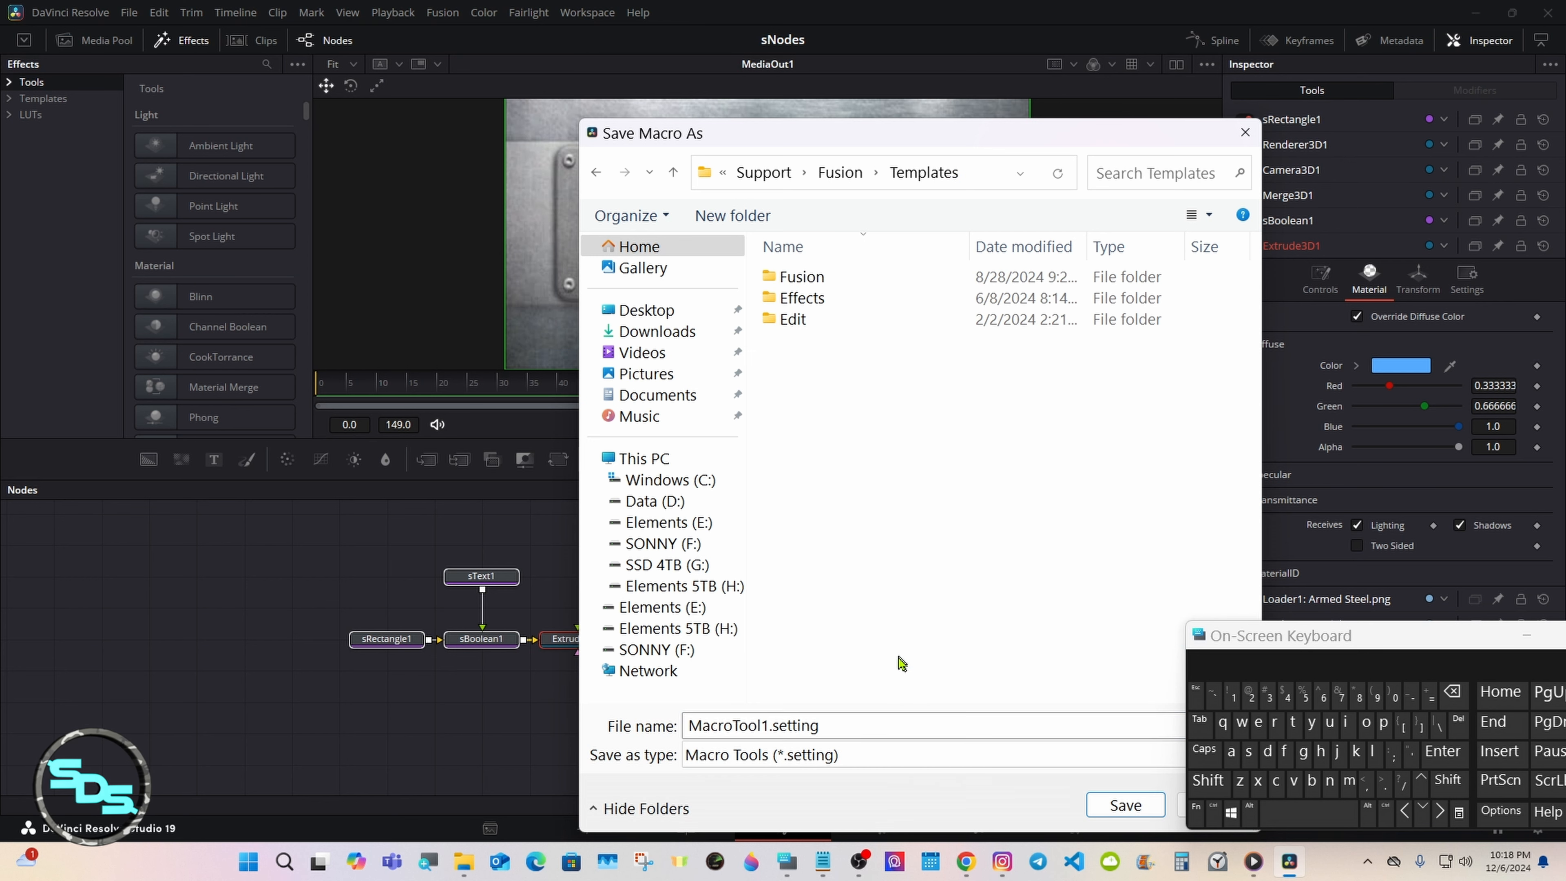
double_click(875, 325)
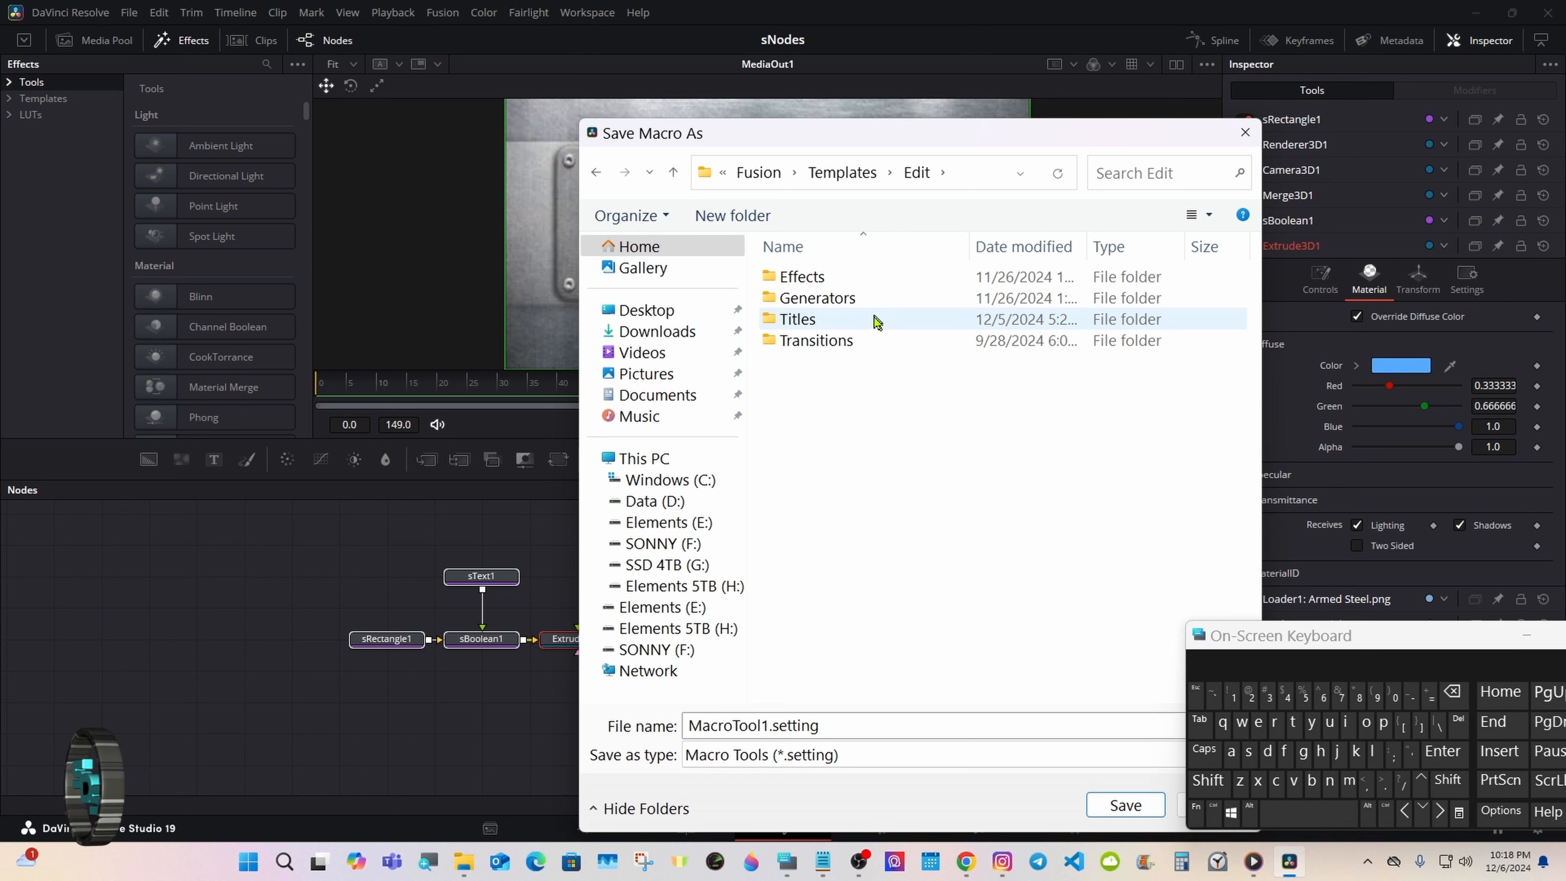
double_click(876, 321)
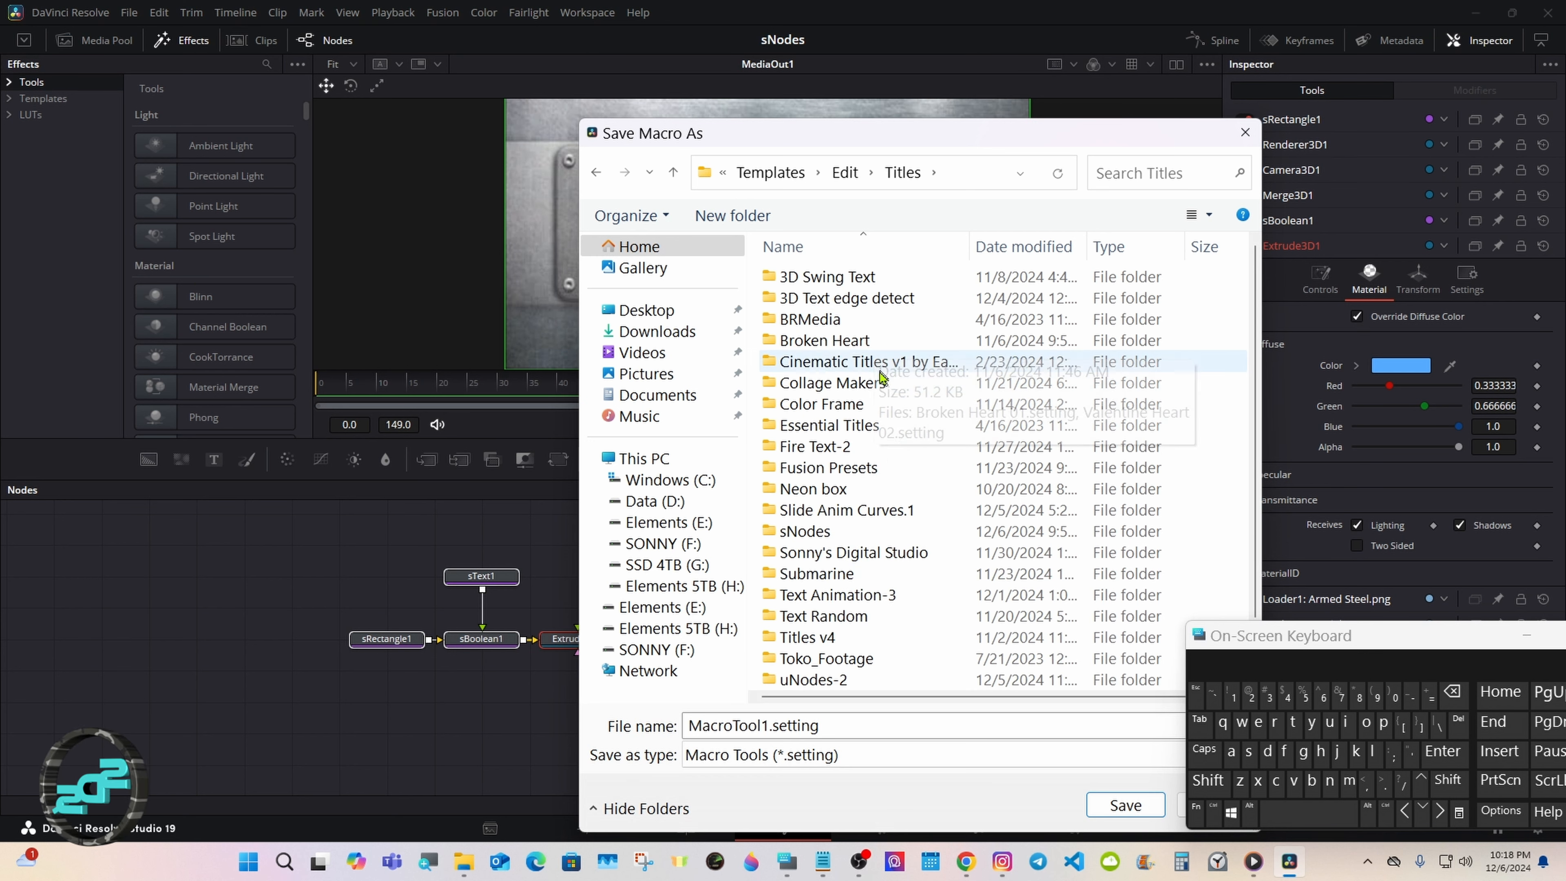
left_click(900, 530)
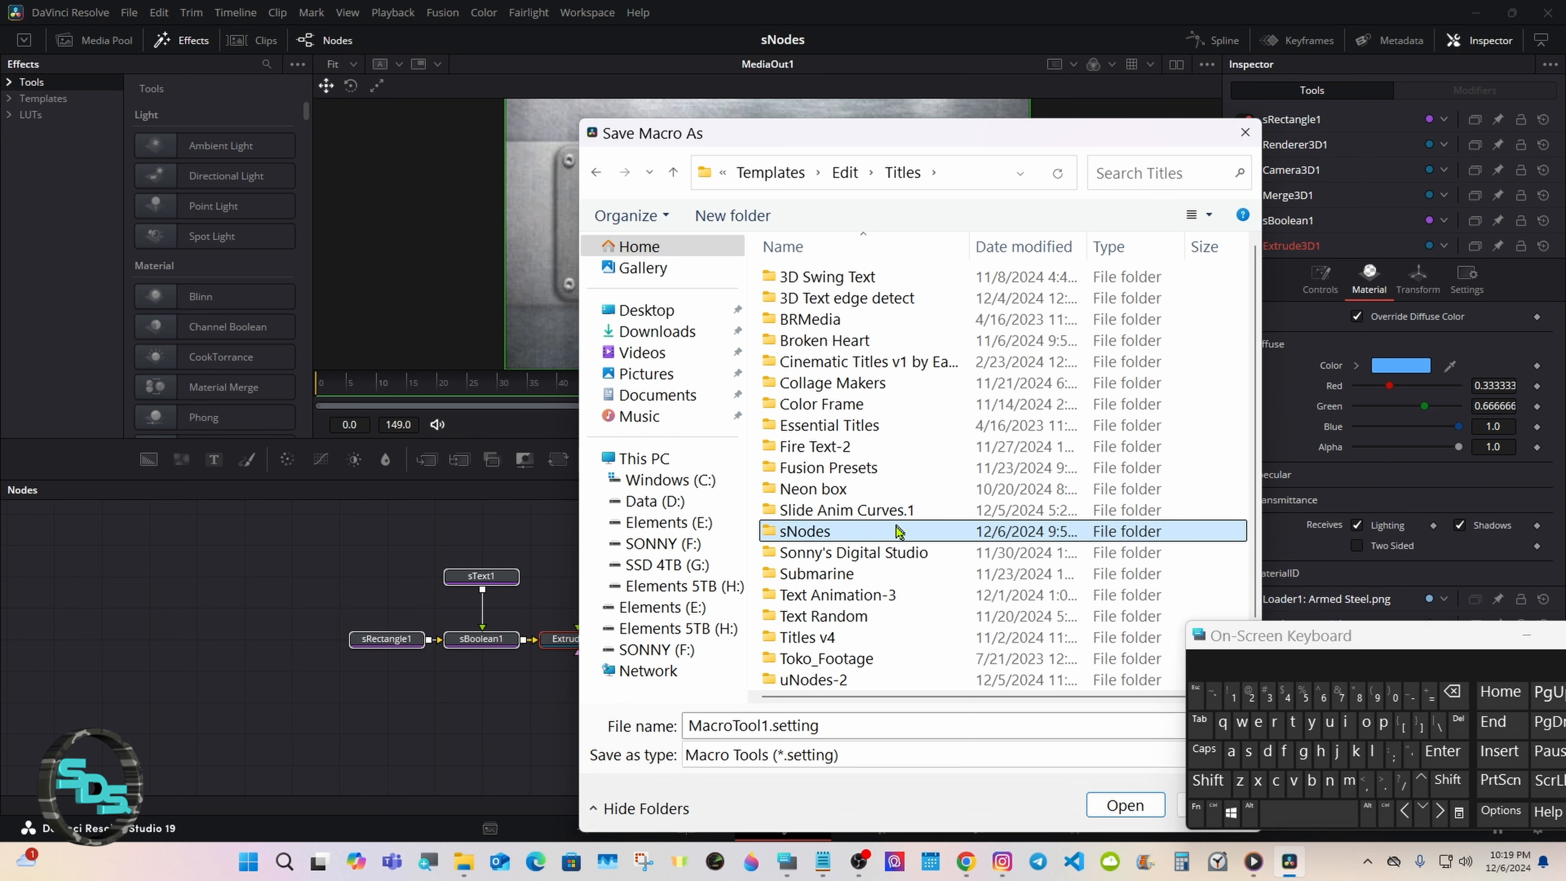
double_click(900, 529)
double_click(893, 278)
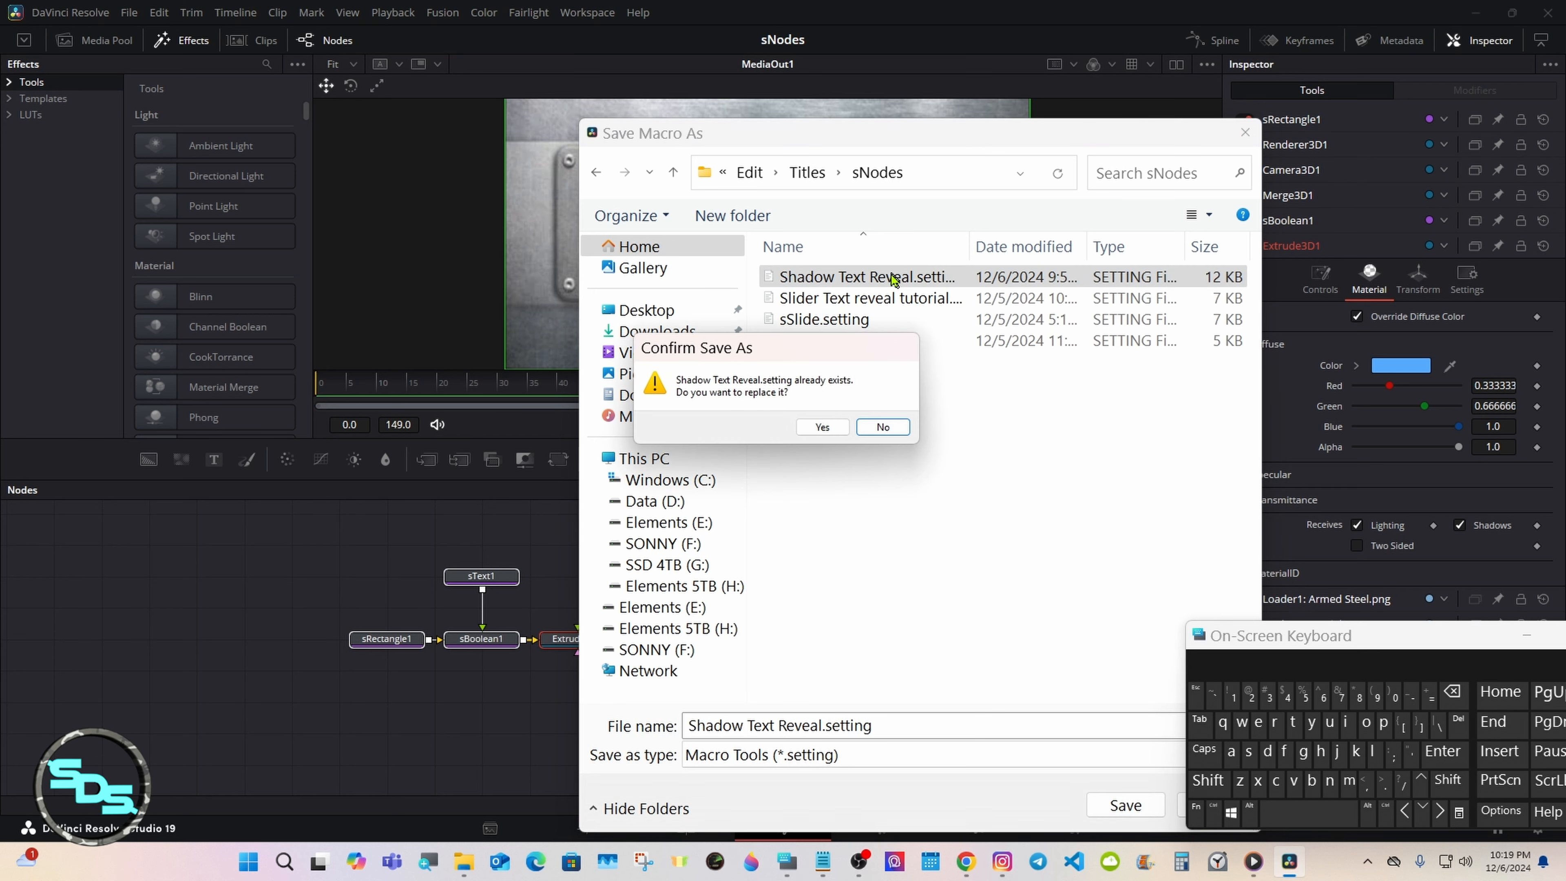
left_click(822, 427)
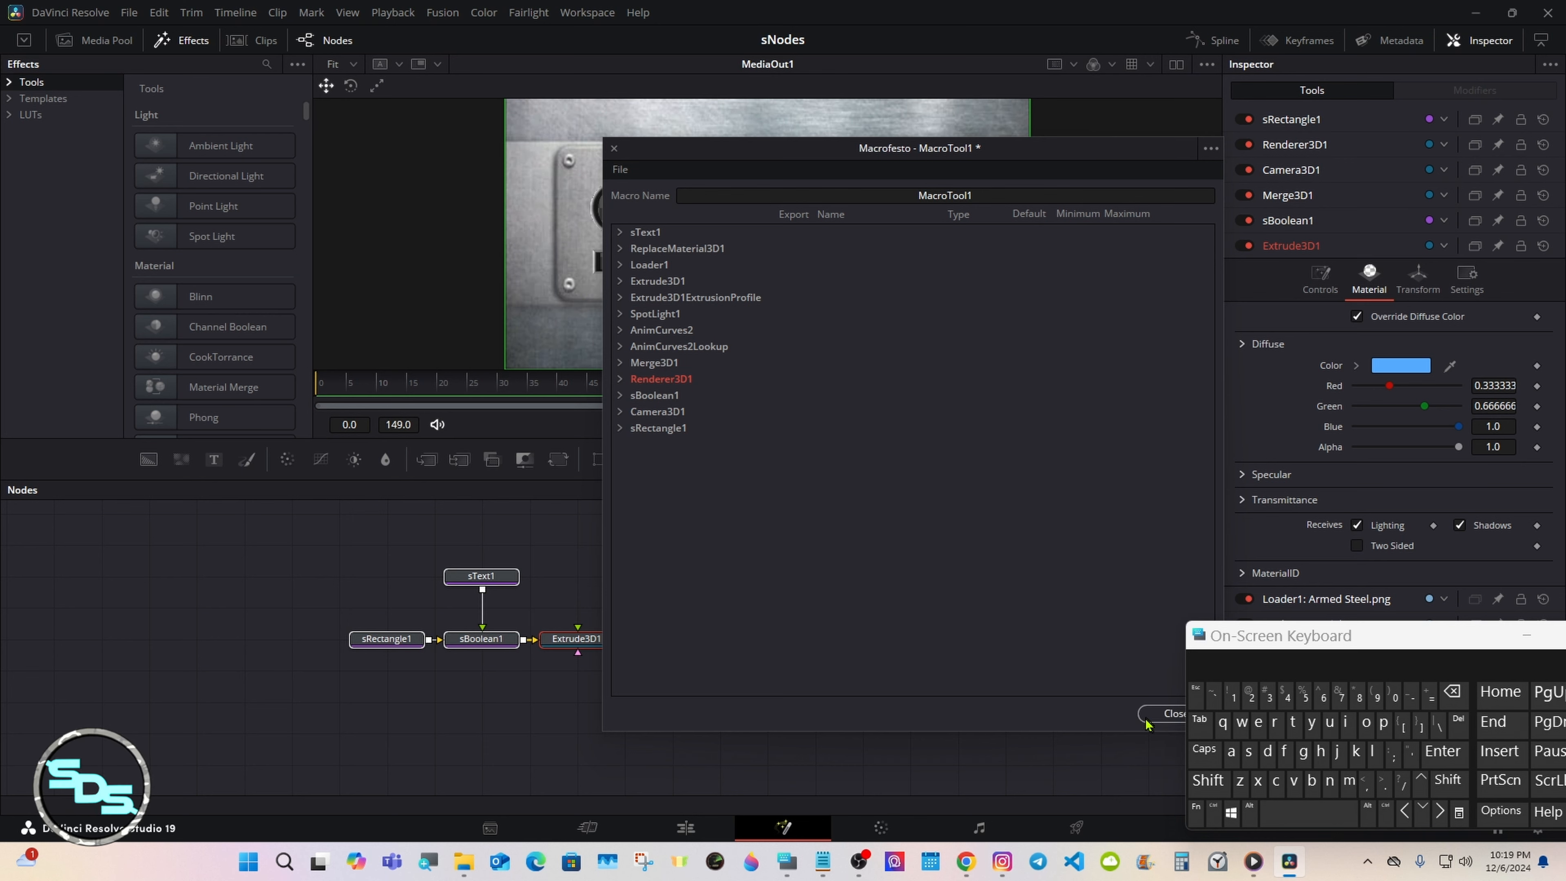
Close the macro editor, switch to the Edit page and dismiss the on-screen keyboard
left_click(1165, 714)
left_click(686, 828)
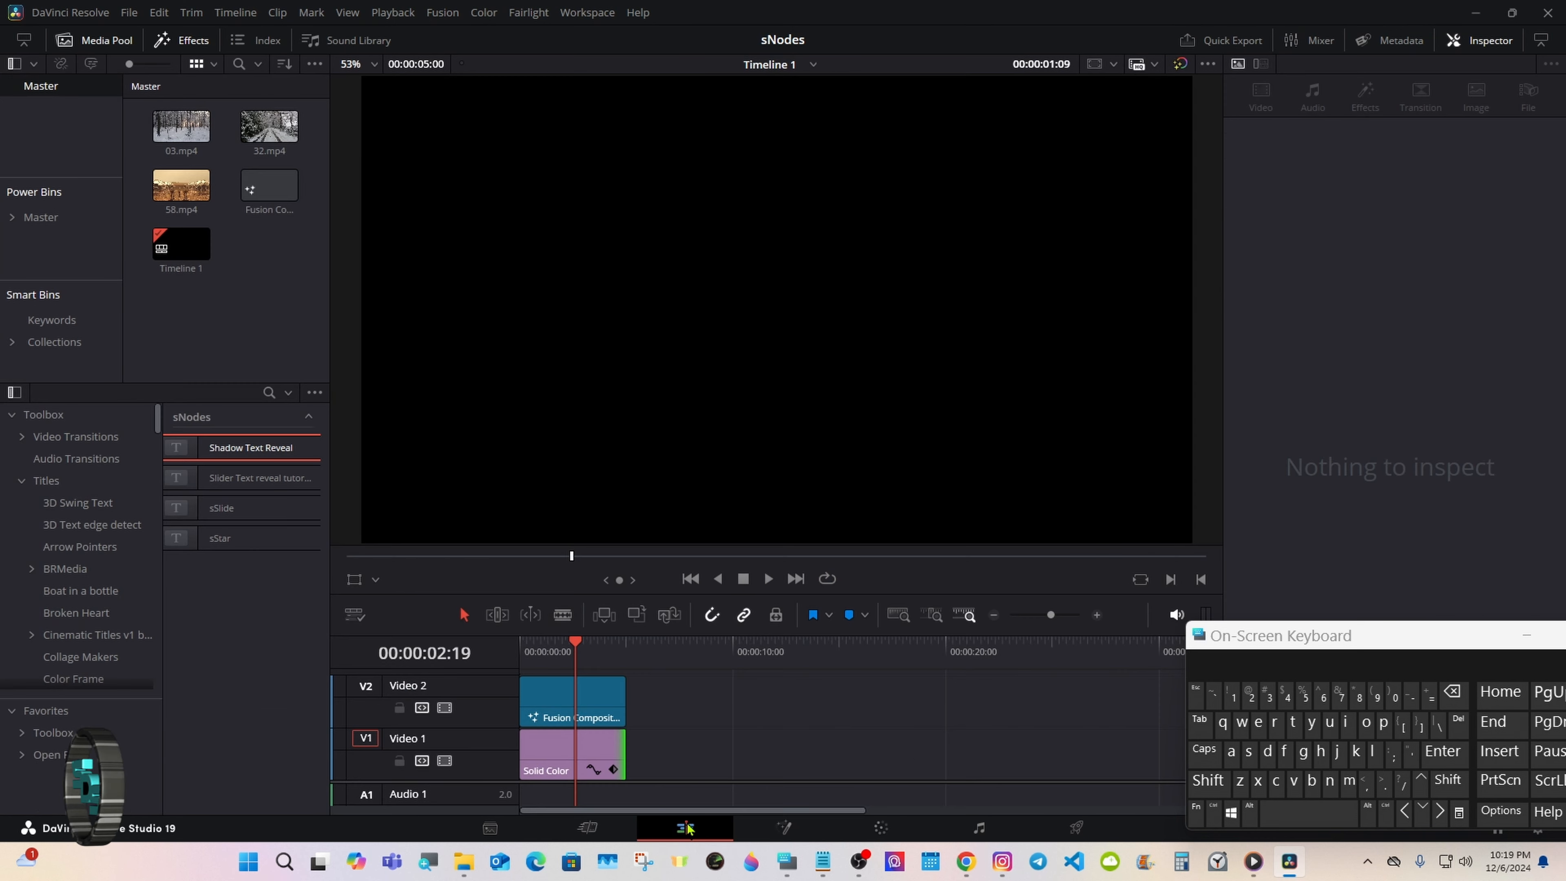
left_click_drag(1350, 658, 1293, 656)
left_click(1470, 634)
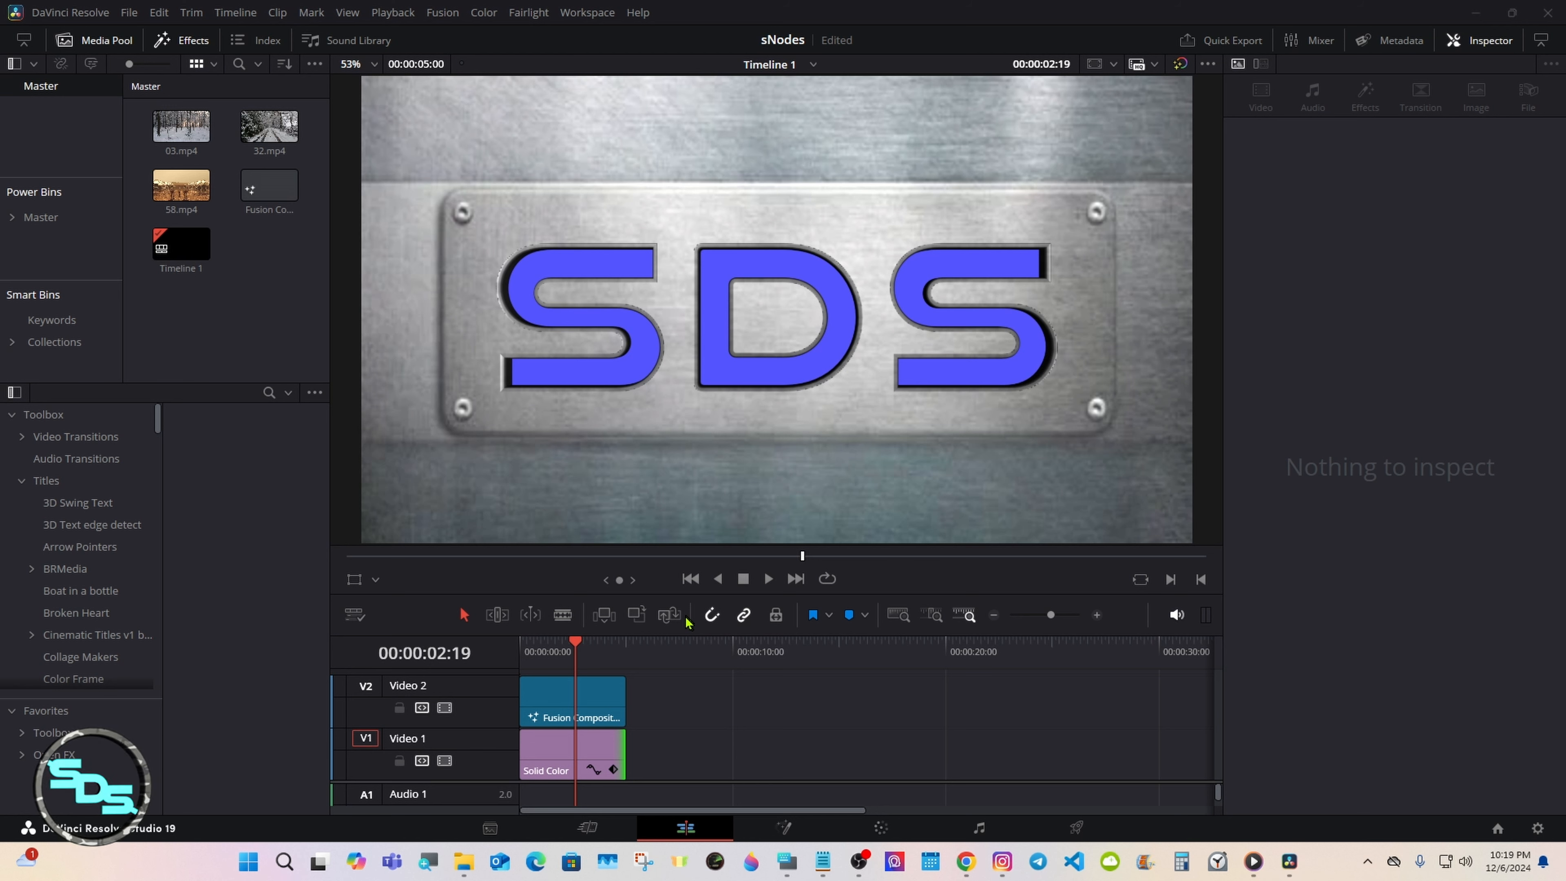
Add the sNodes Shadow Text Reveal title after the Fusion composition on Video 2, with Solid Color extended beneath it, and save the project
left_click_drag(158, 420, 158, 666)
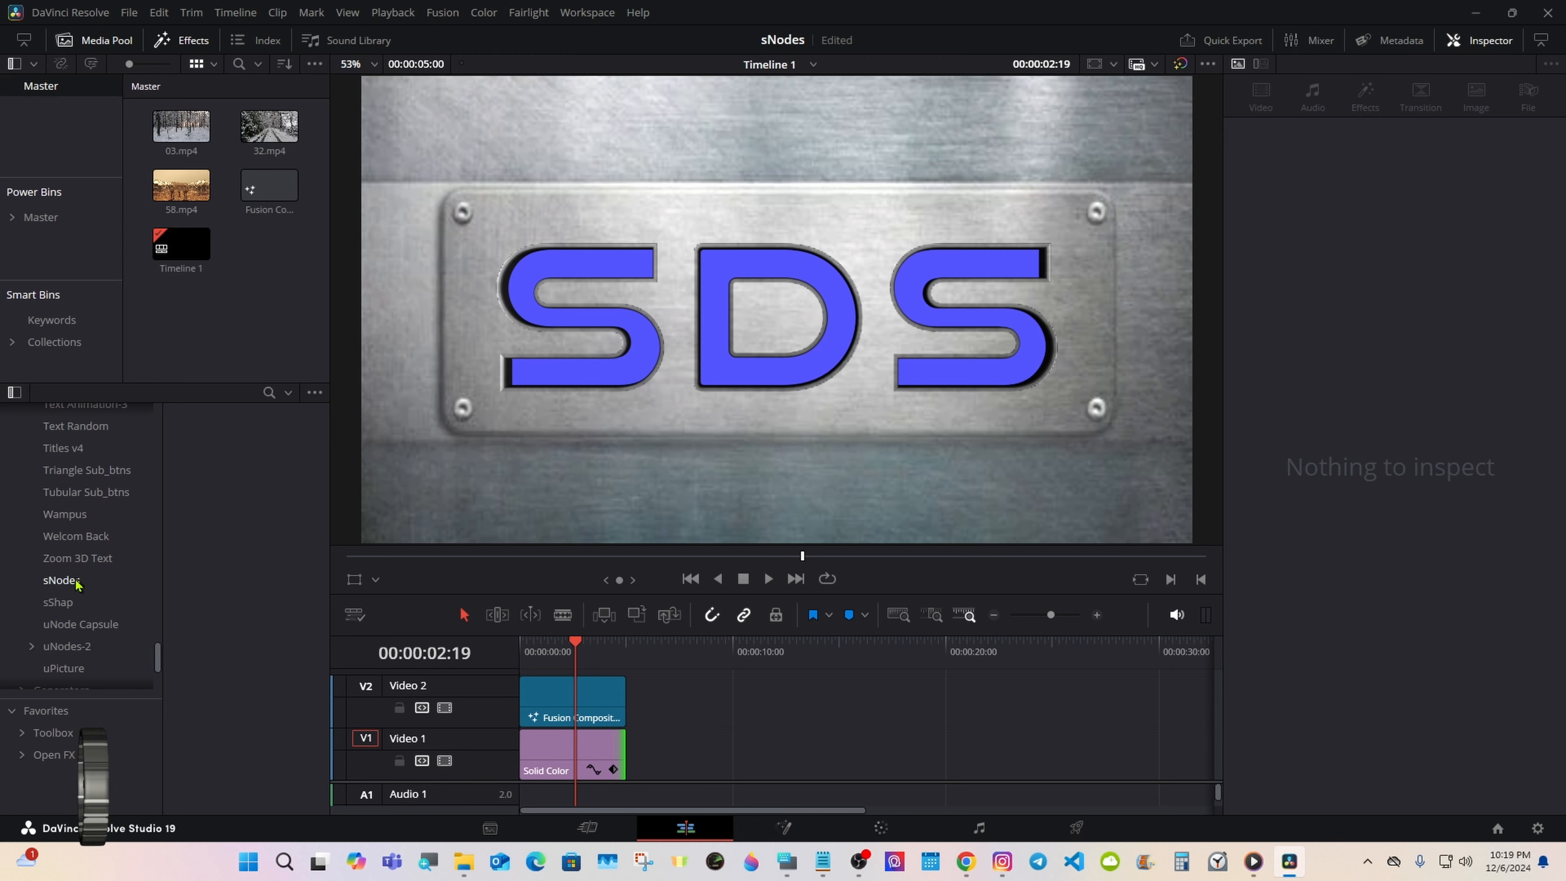
left_click(61, 580)
left_click_drag(251, 448, 731, 744)
left_click(695, 685)
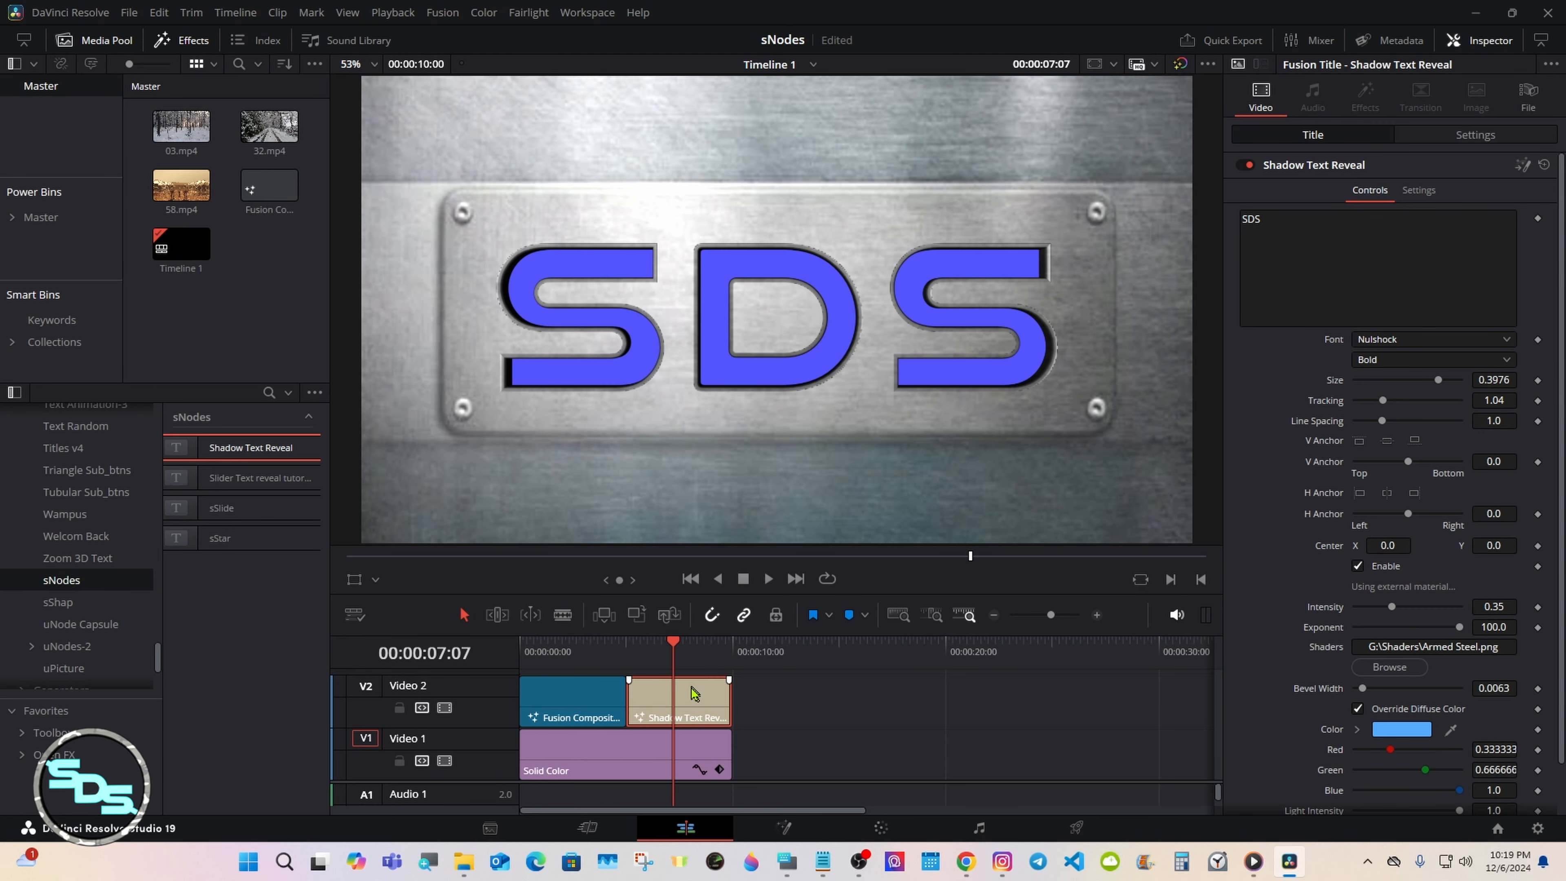
key("ctrl+s")
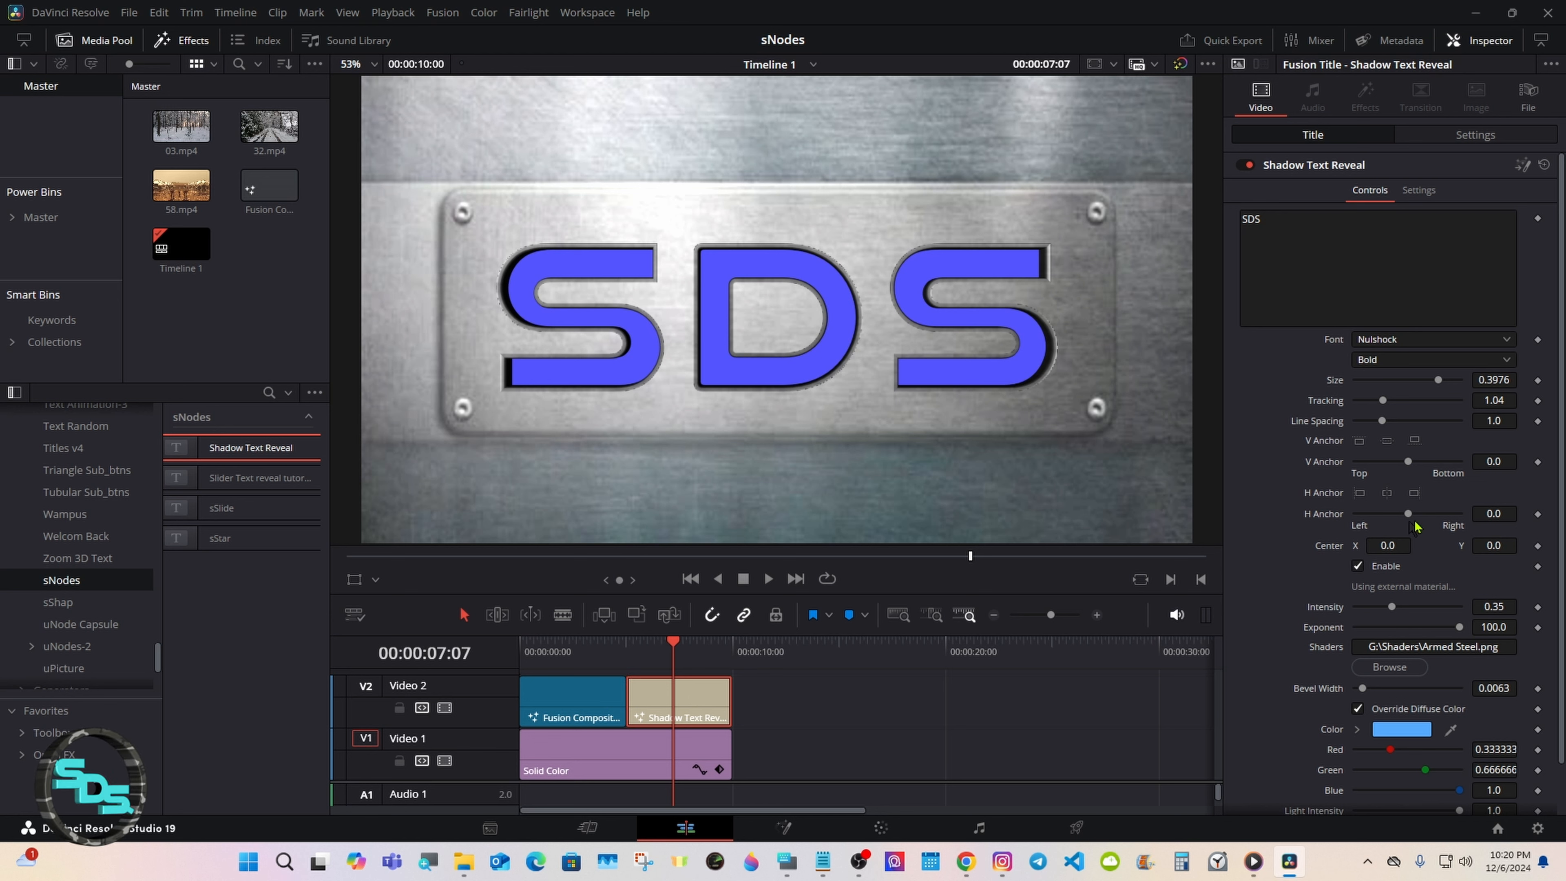
Try Camouflage-A.png and Brushed Nickel.jpg as the Shadow Text Reveal title's shader image
left_click_drag(1563, 419, 1563, 475)
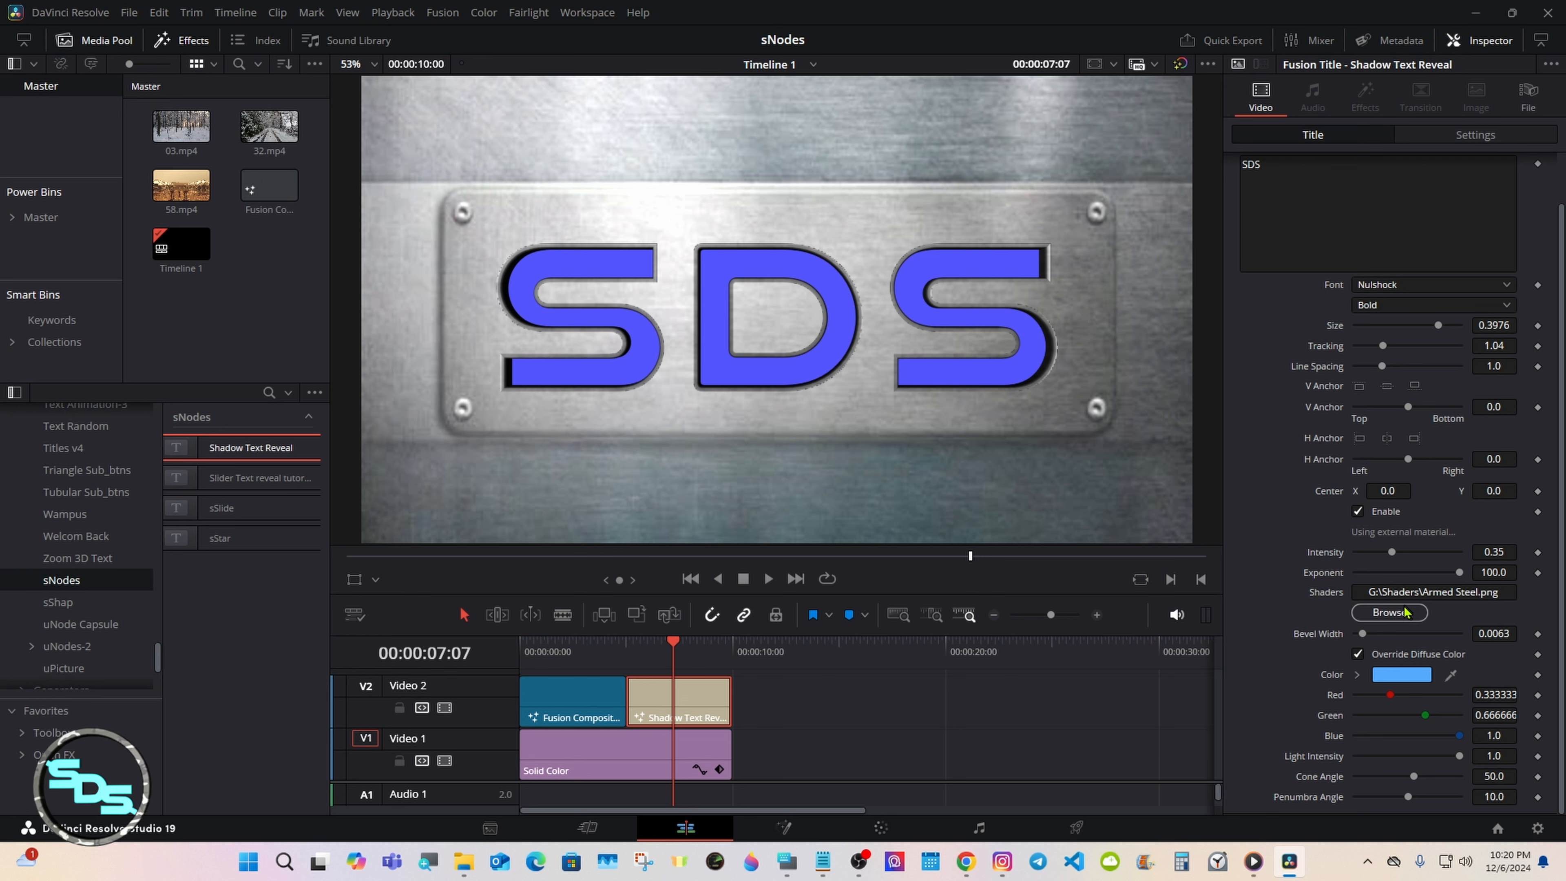
left_click(1390, 613)
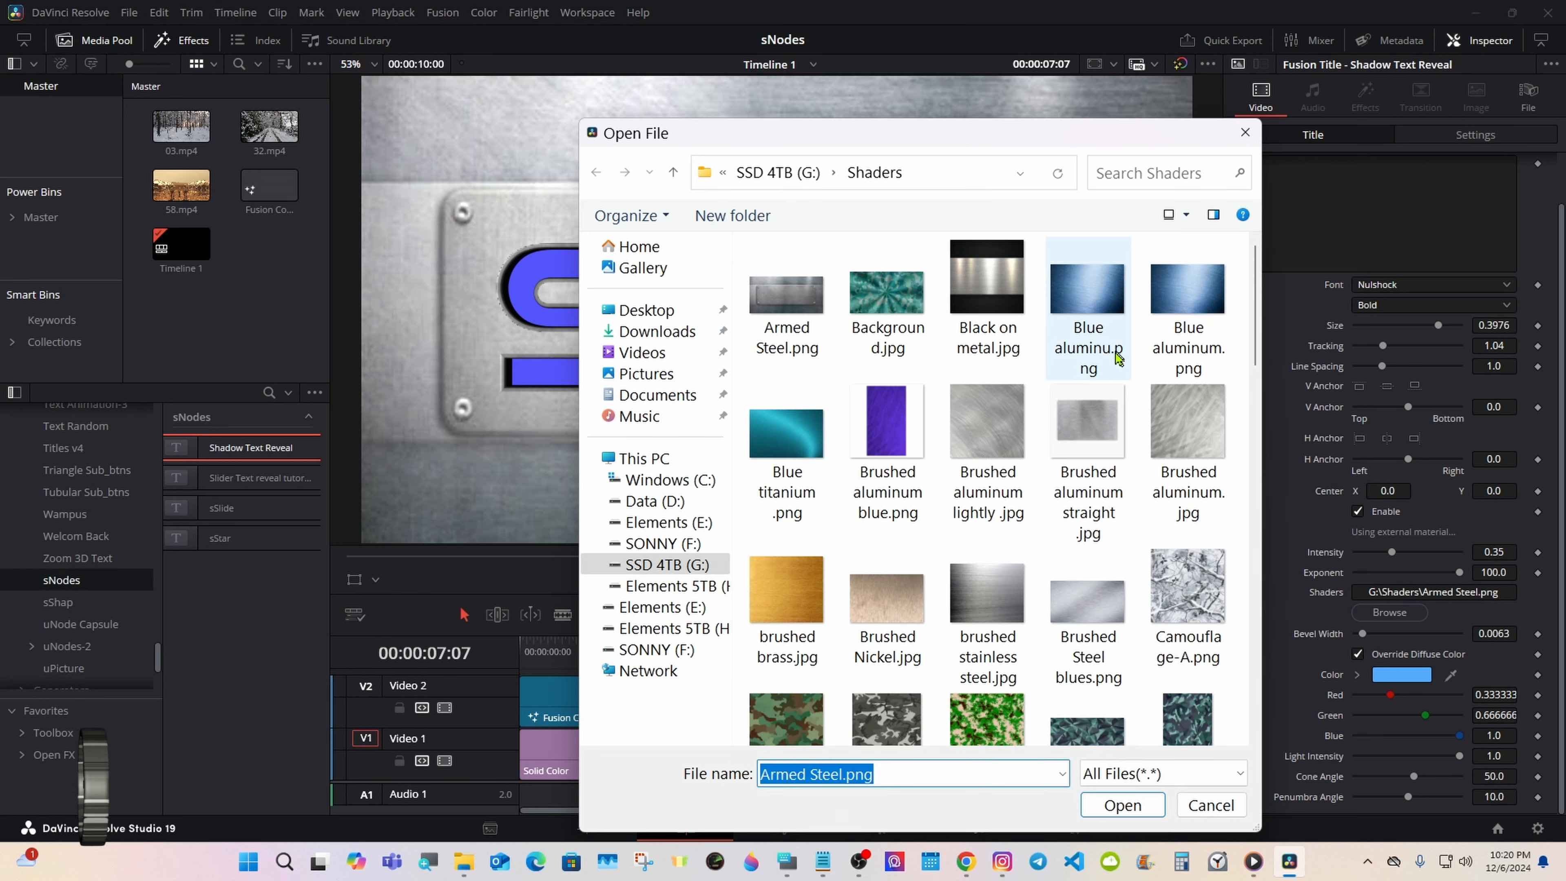
double_click(1165, 567)
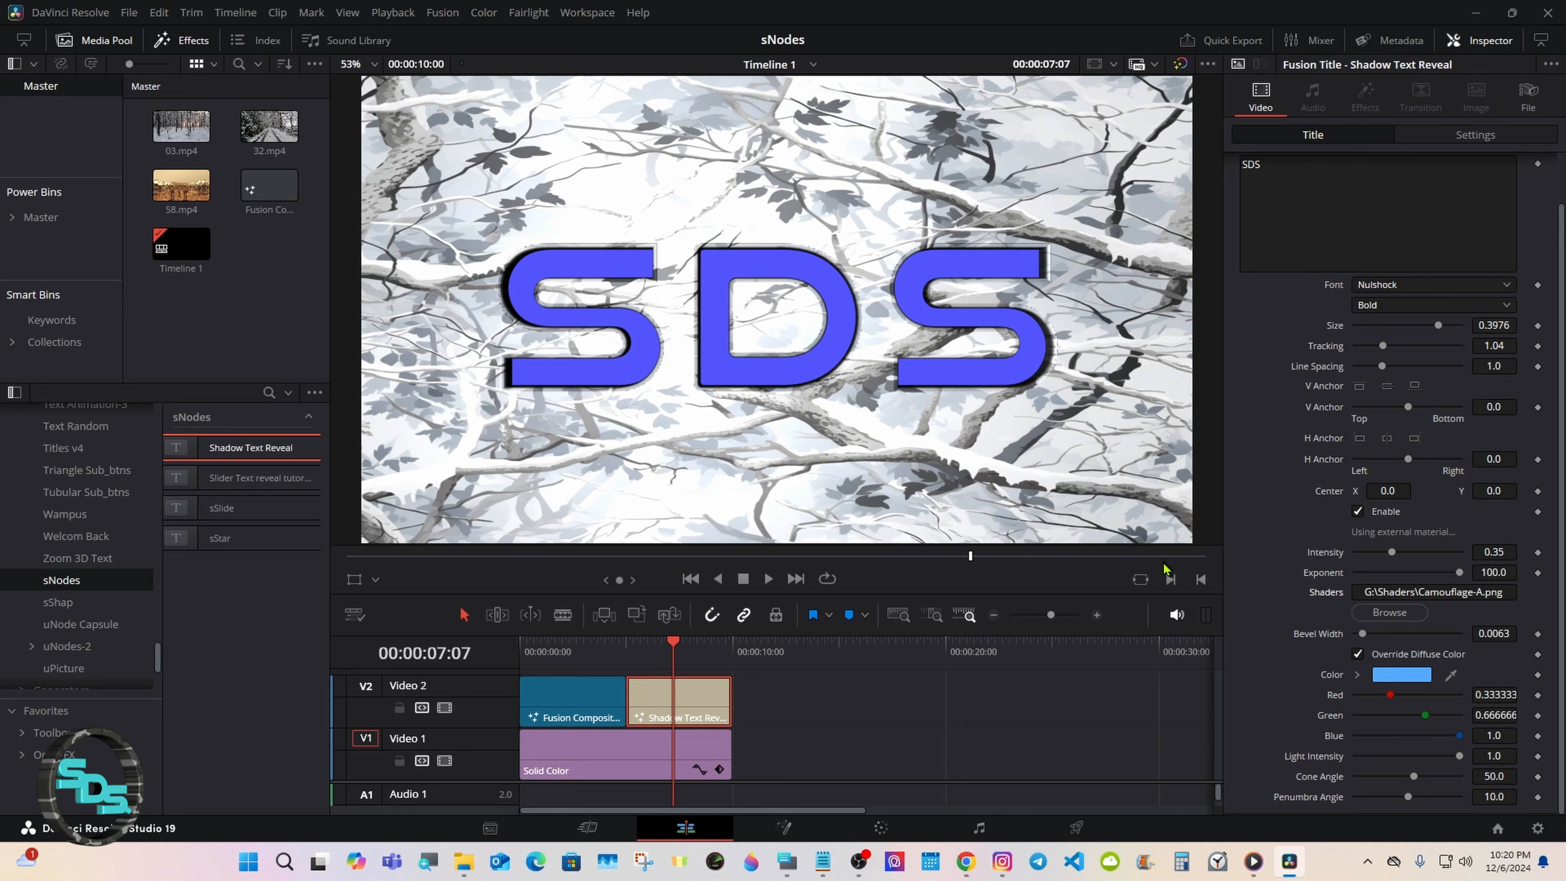
left_click(1391, 612)
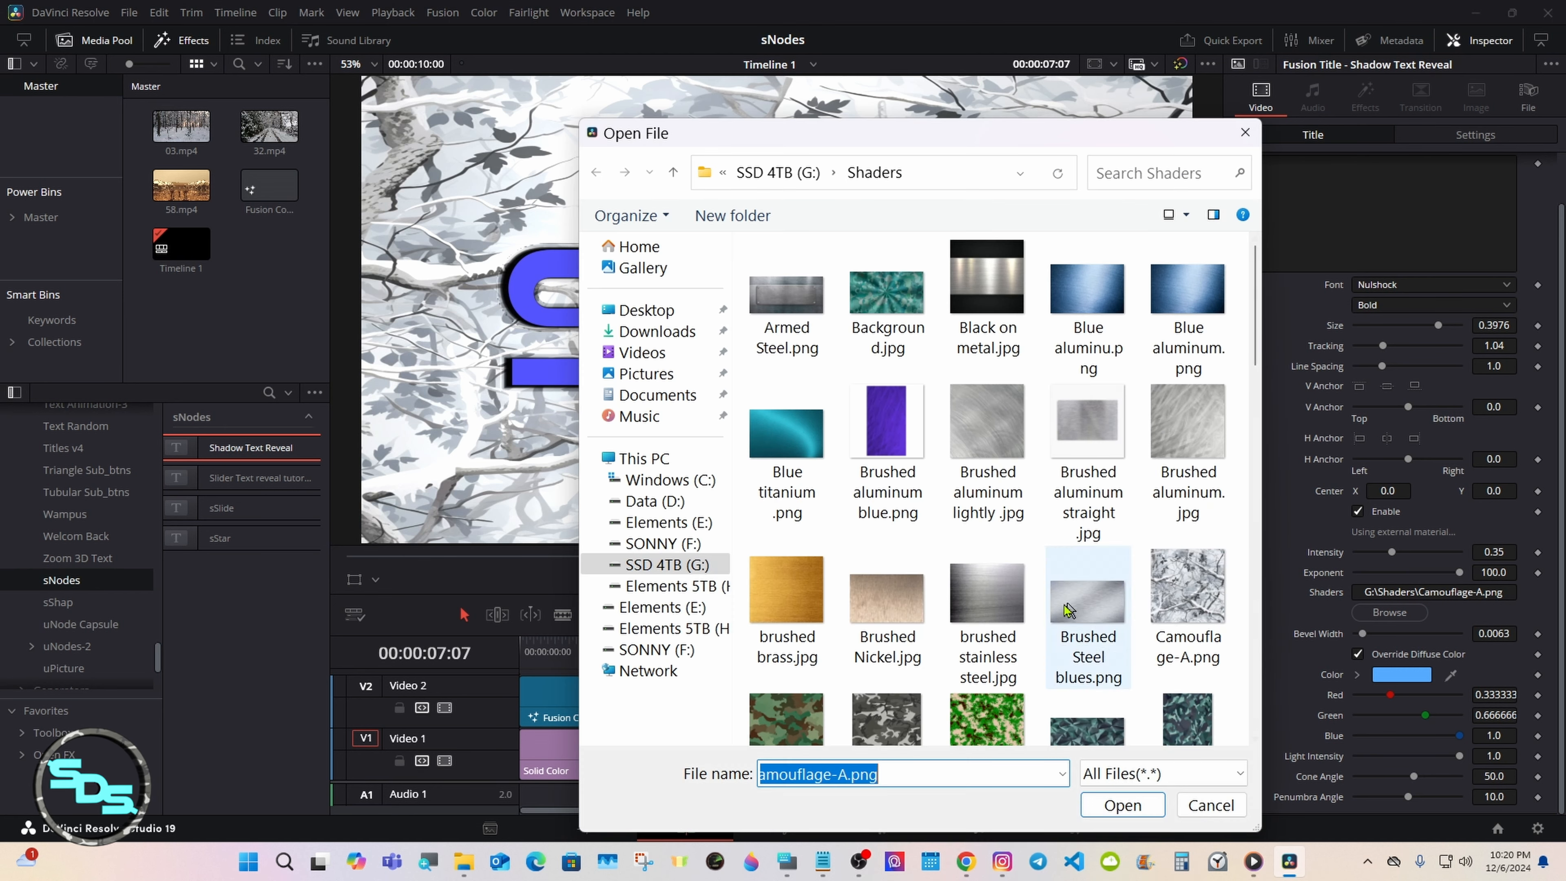
double_click(893, 608)
Try Copper warped.png from the Shaders folder as the title's shader image
left_click(1390, 613)
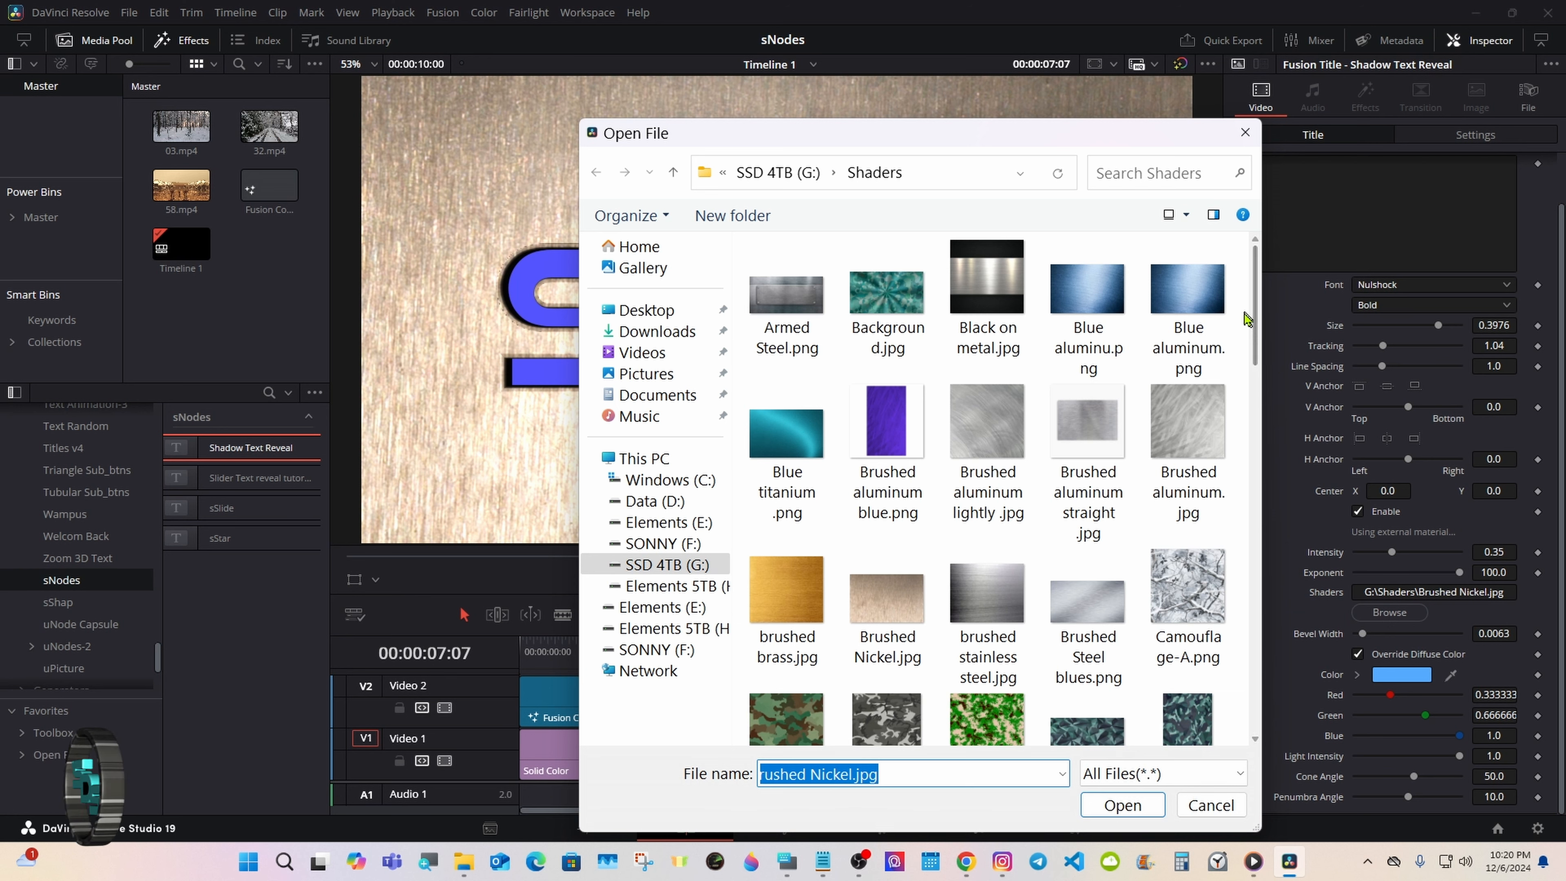
scroll(1255, 375, "down", 3)
left_click_drag(1253, 369, 1244, 440)
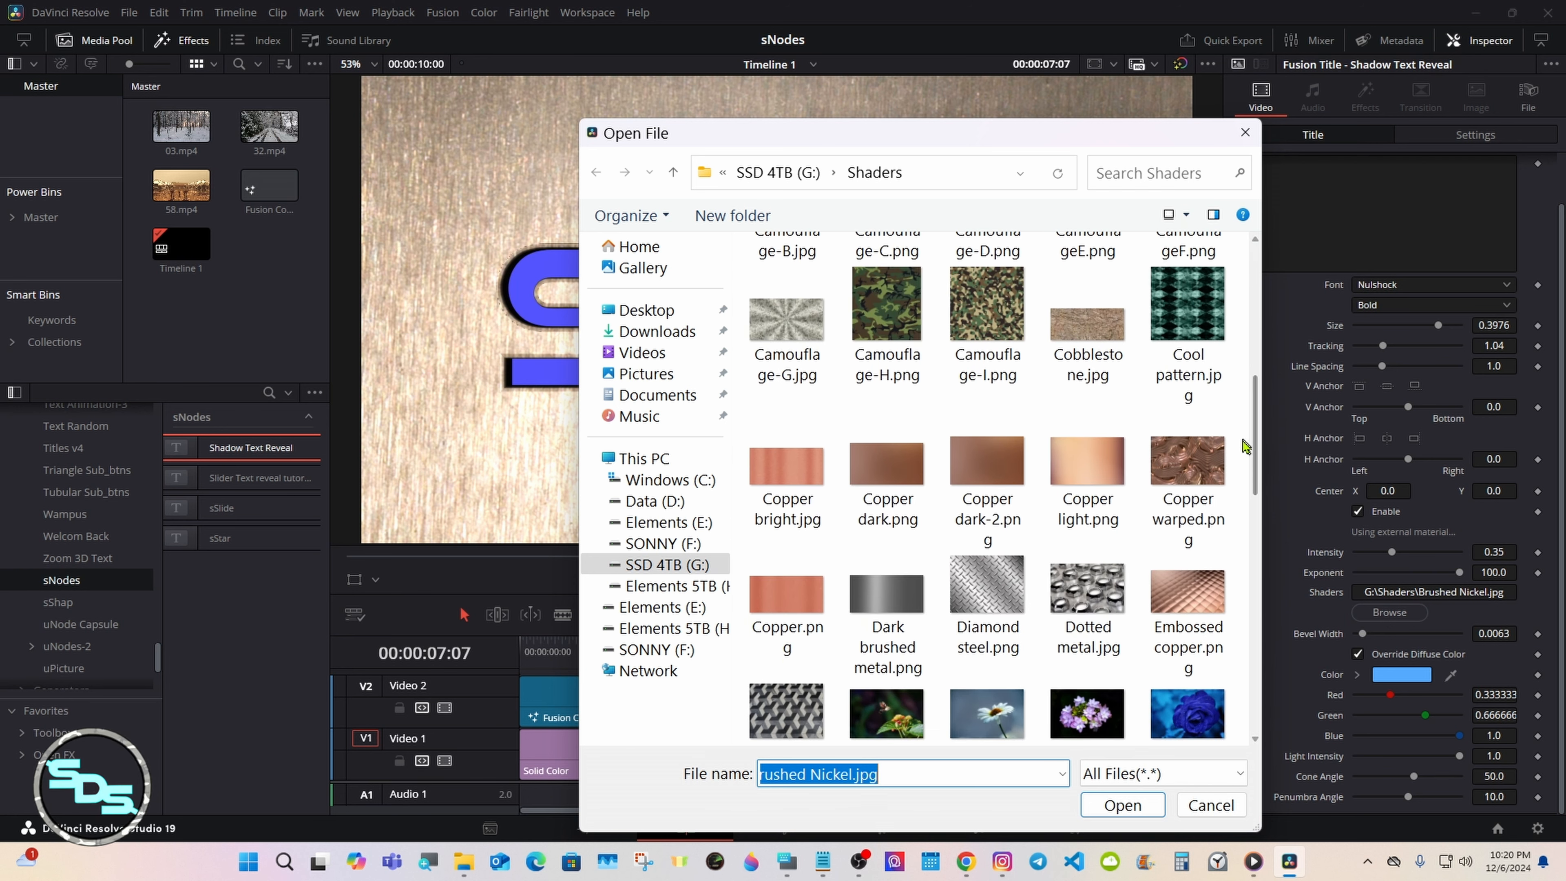
double_click(1194, 456)
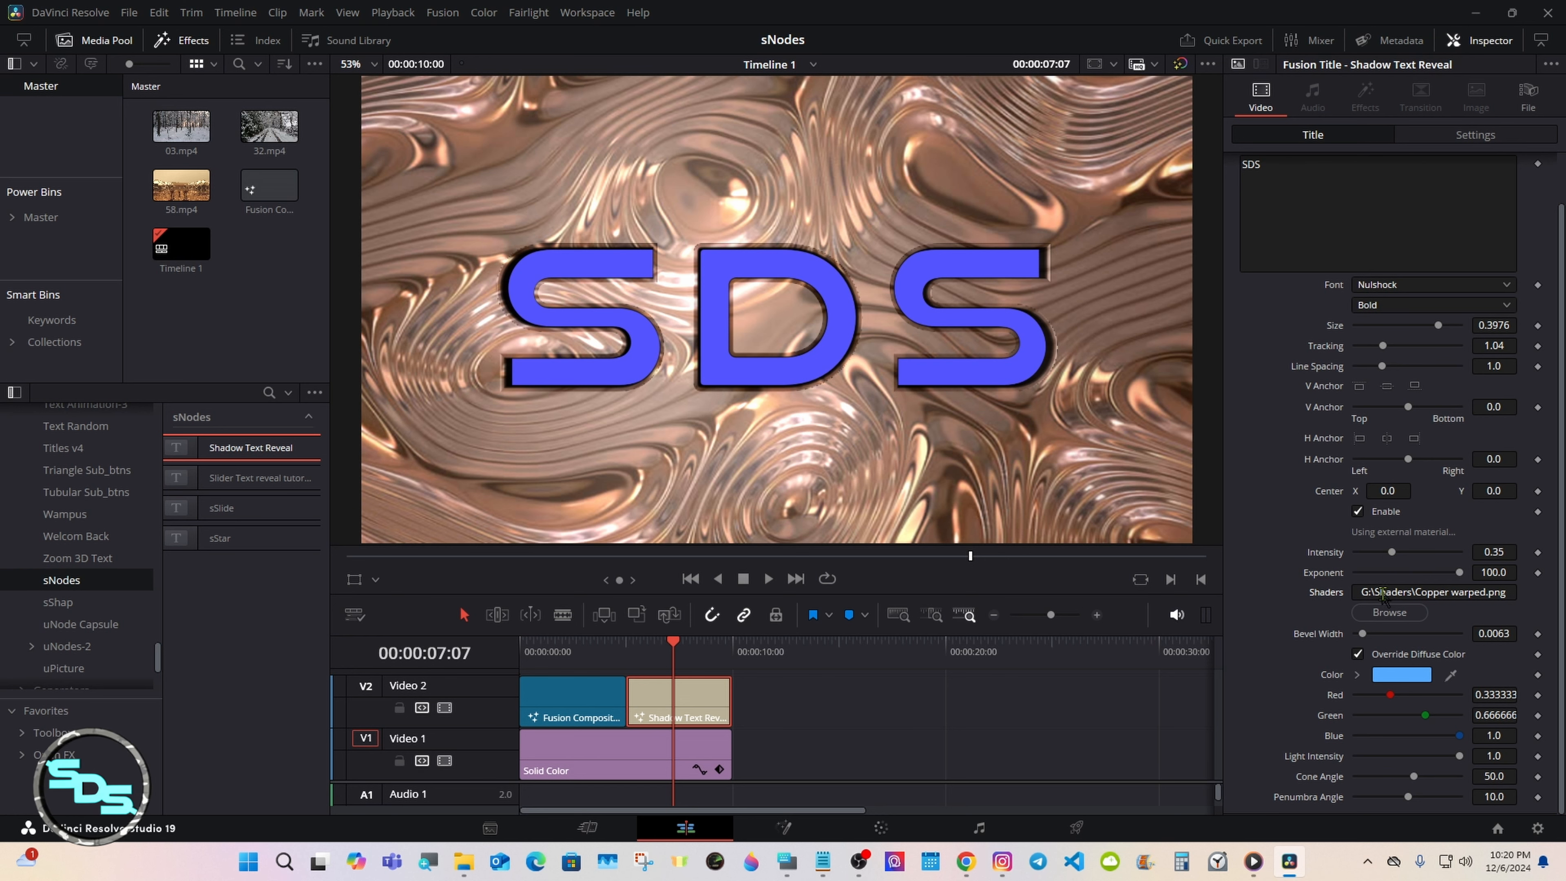
Try Black on metal.jpg as the title's shader image and return the shader to Armed Steel.png
left_click(1389, 612)
left_click(980, 300)
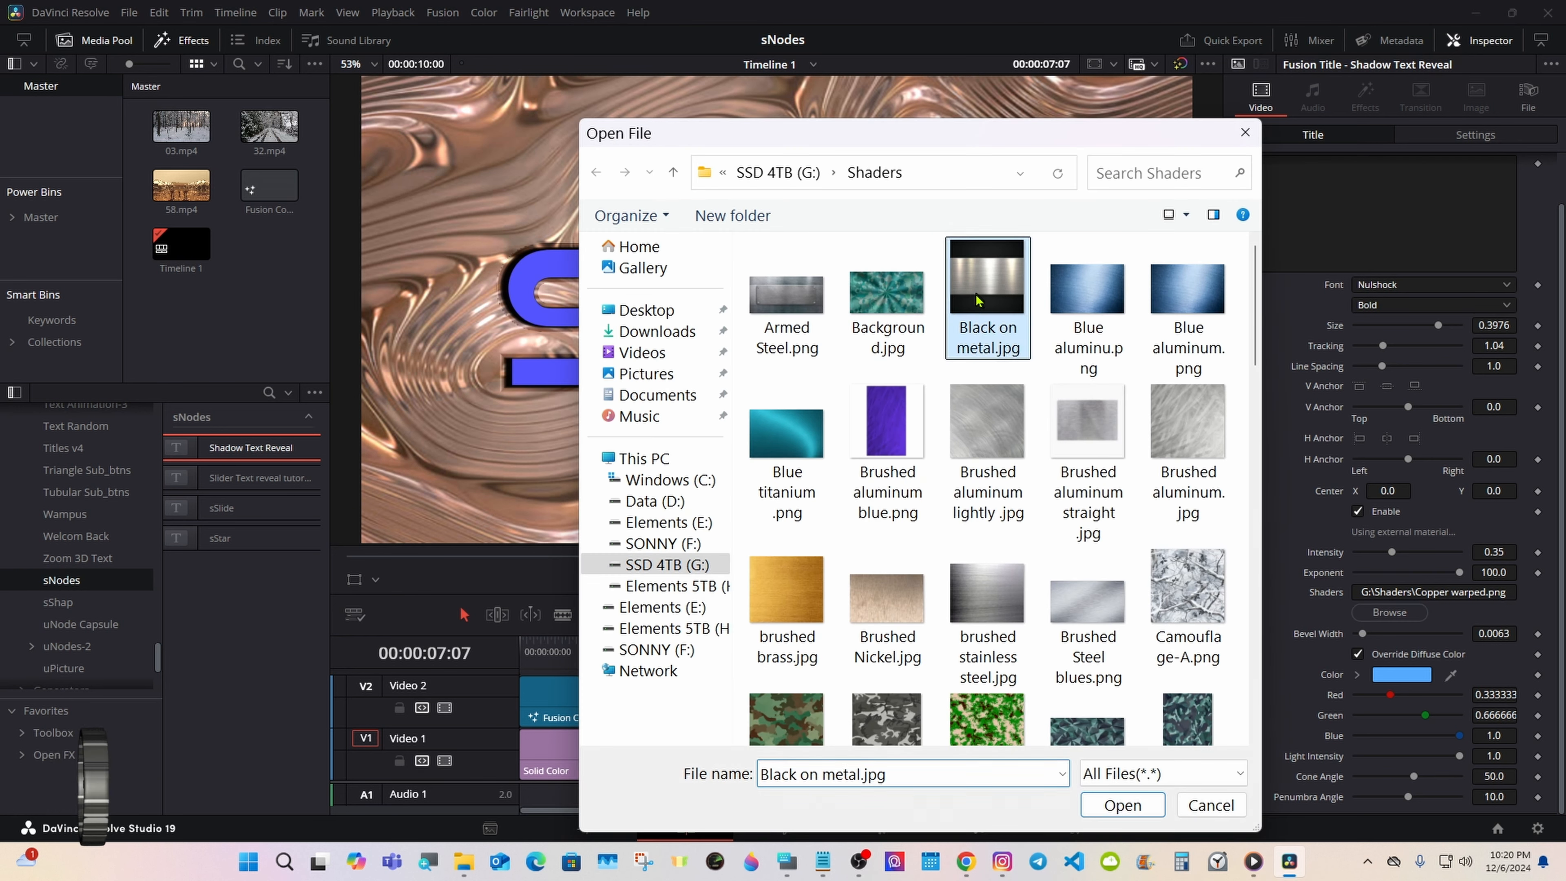
double_click(980, 300)
left_click(1389, 613)
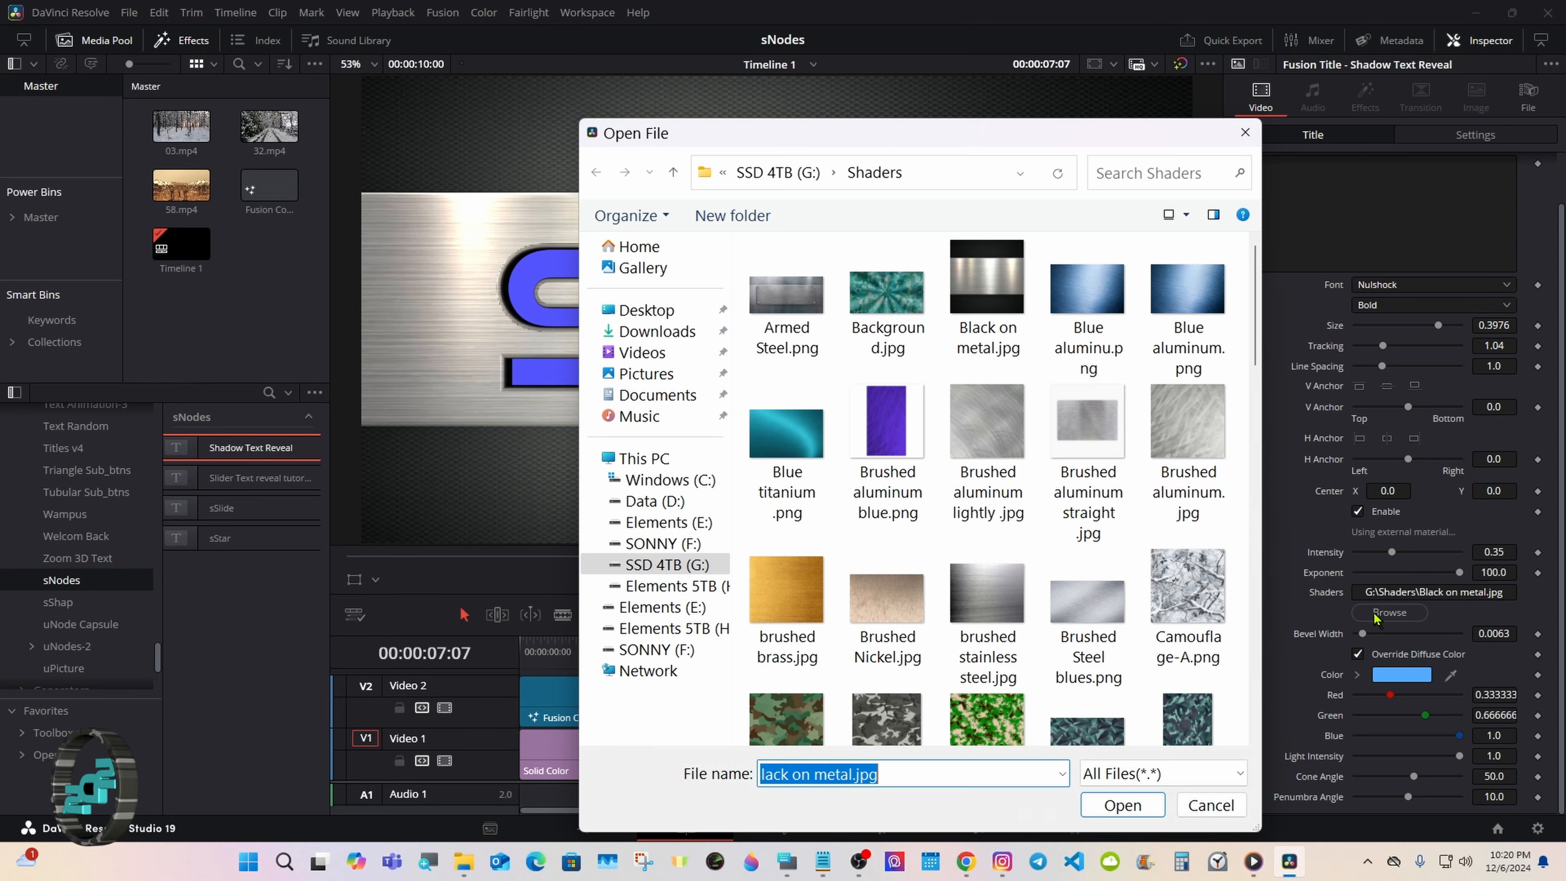
left_click(814, 295)
double_click(814, 295)
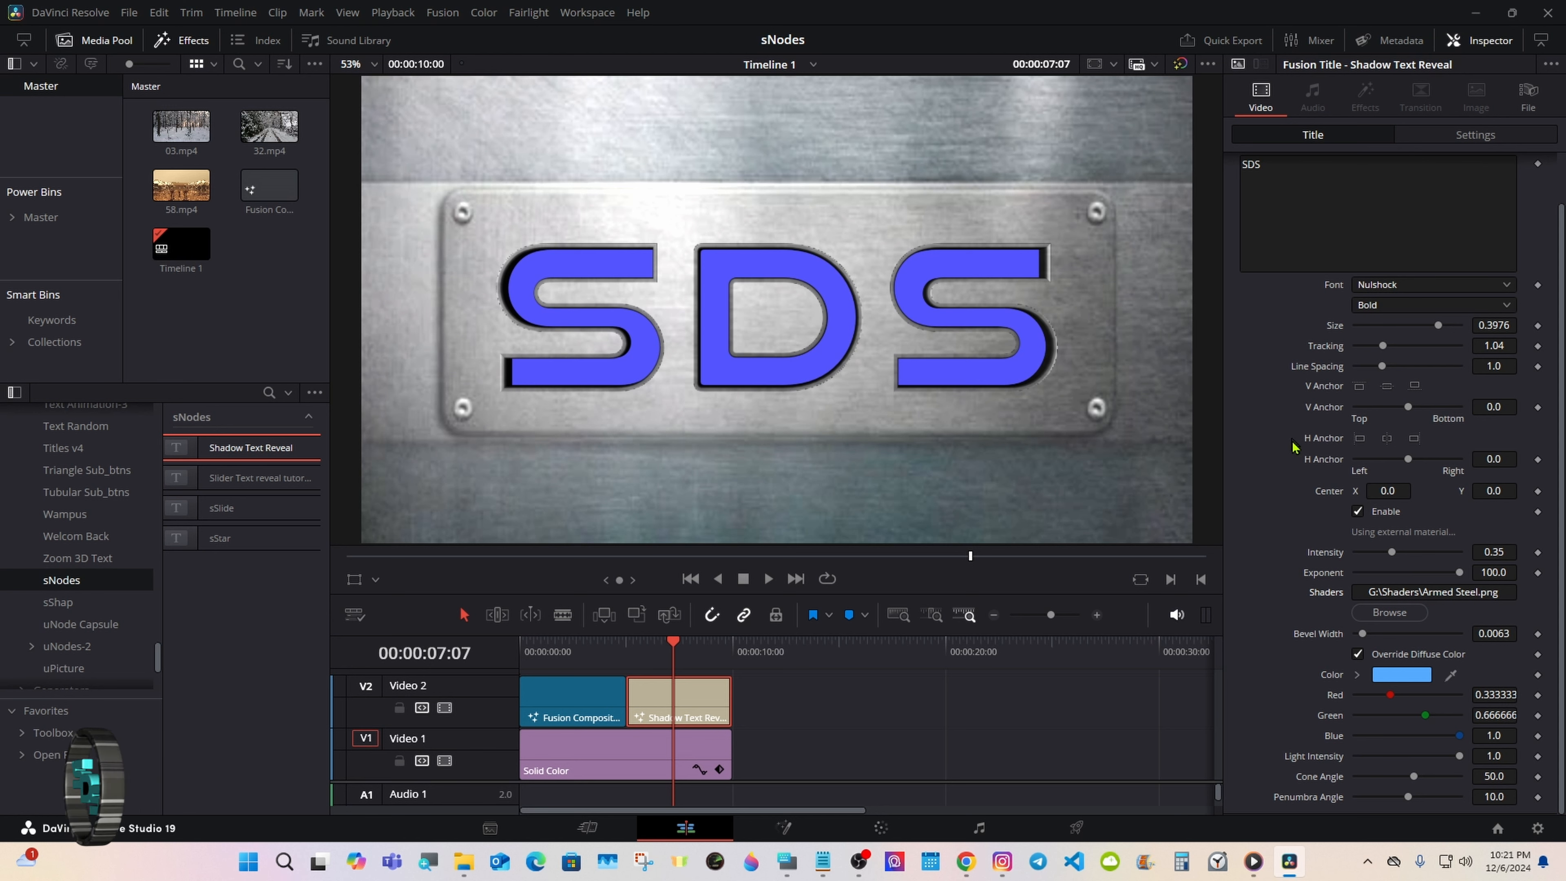
Turn off the shader image texture on the Shadow Text Reveal title
left_click(1359, 511)
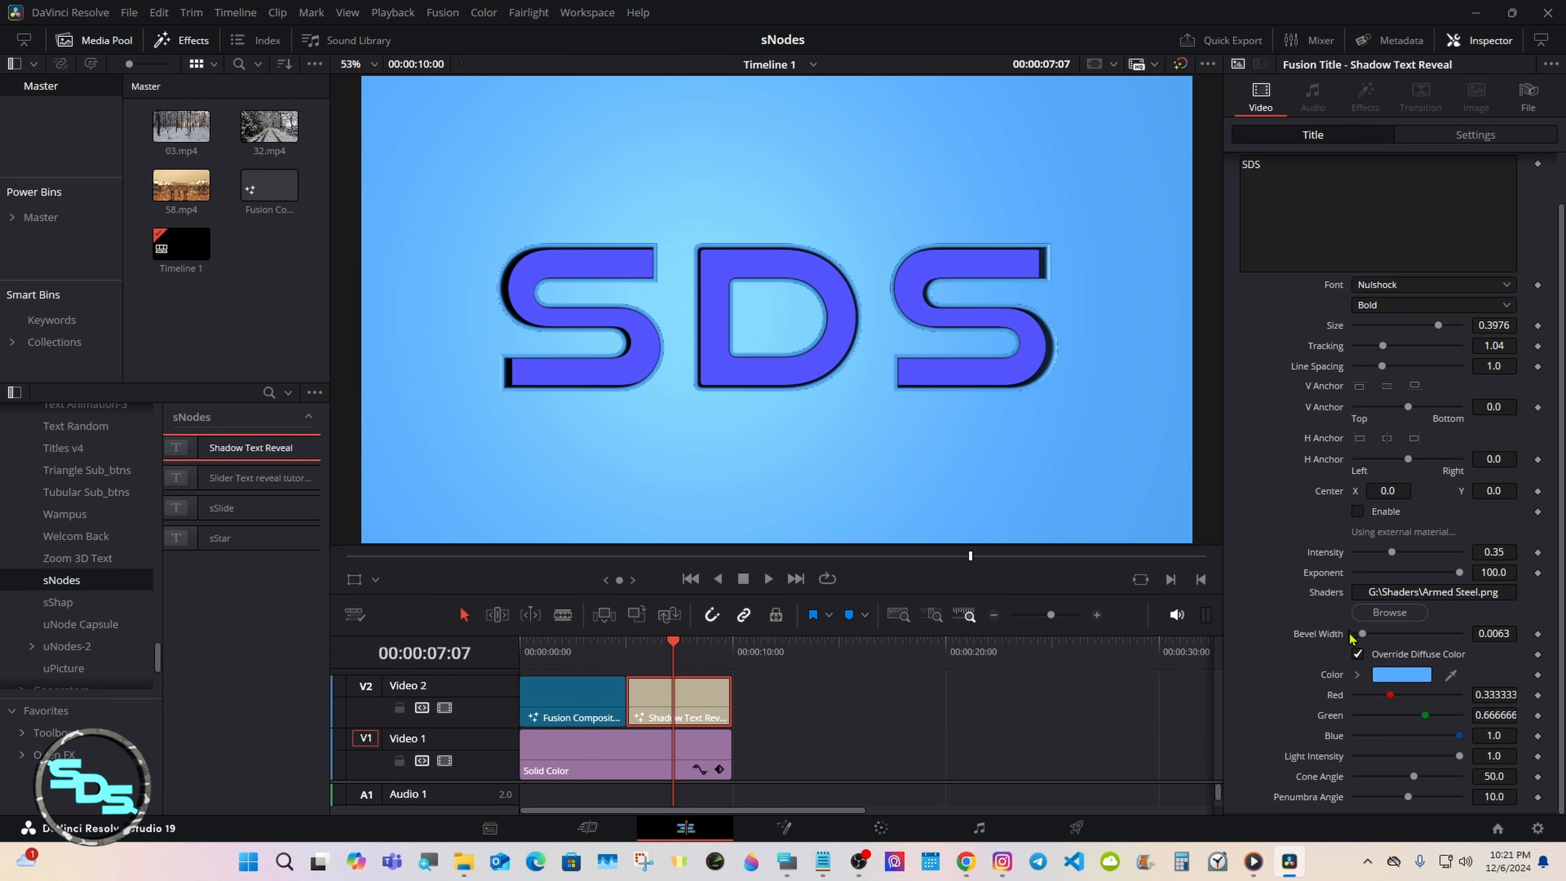
left_click(1391, 679)
left_click_drag(672, 272, 1000, 424)
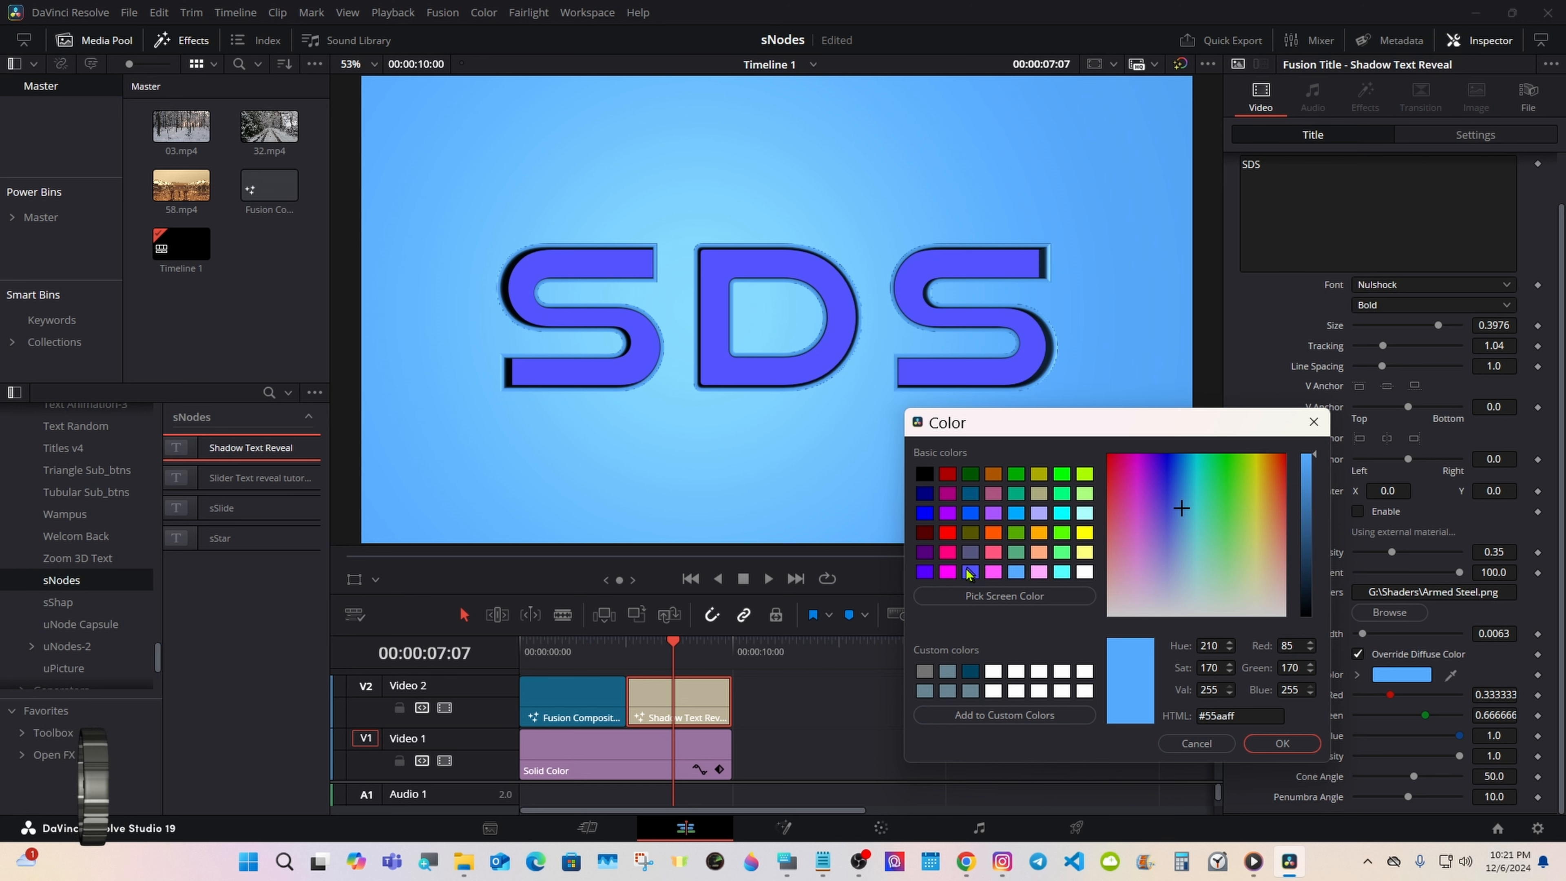
left_click(924, 553)
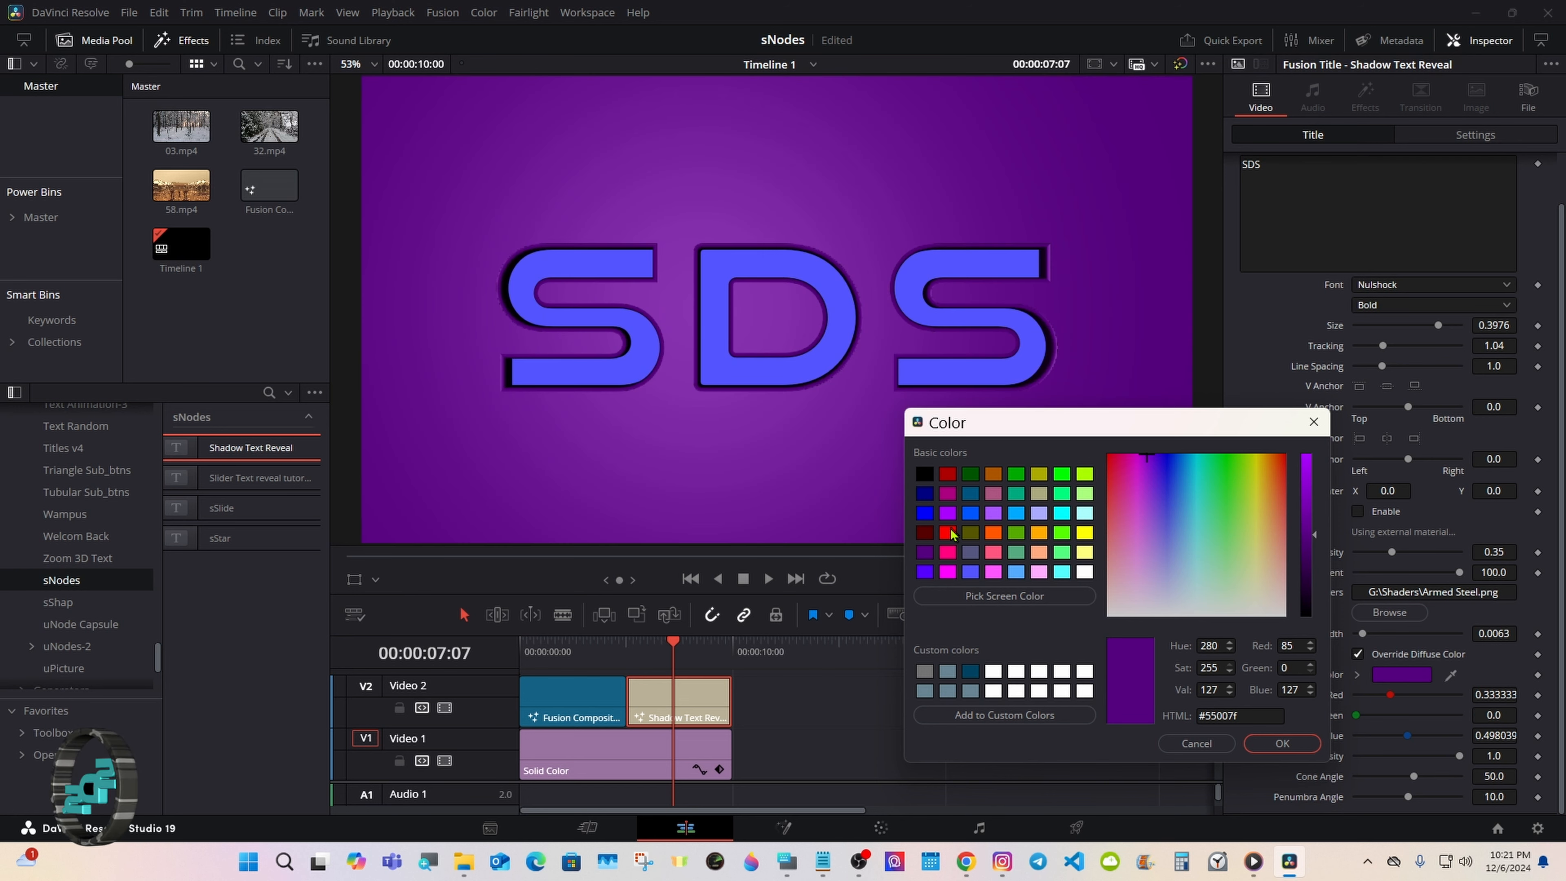
left_click(1197, 743)
left_click(652, 699)
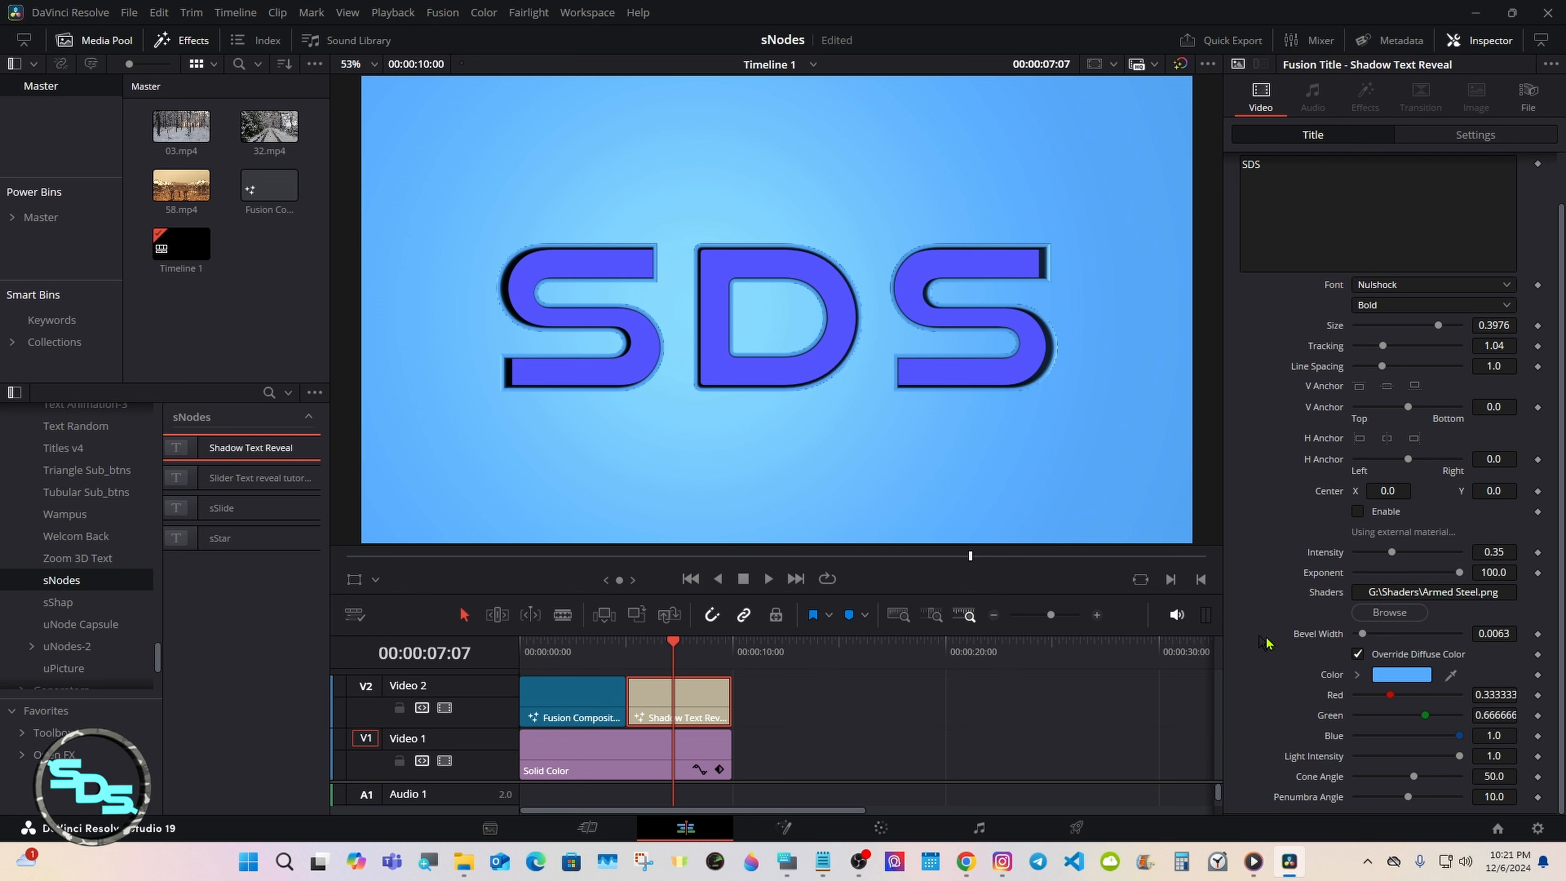
Set the title's diffuse color to dark purple #55007f
left_click(1428, 675)
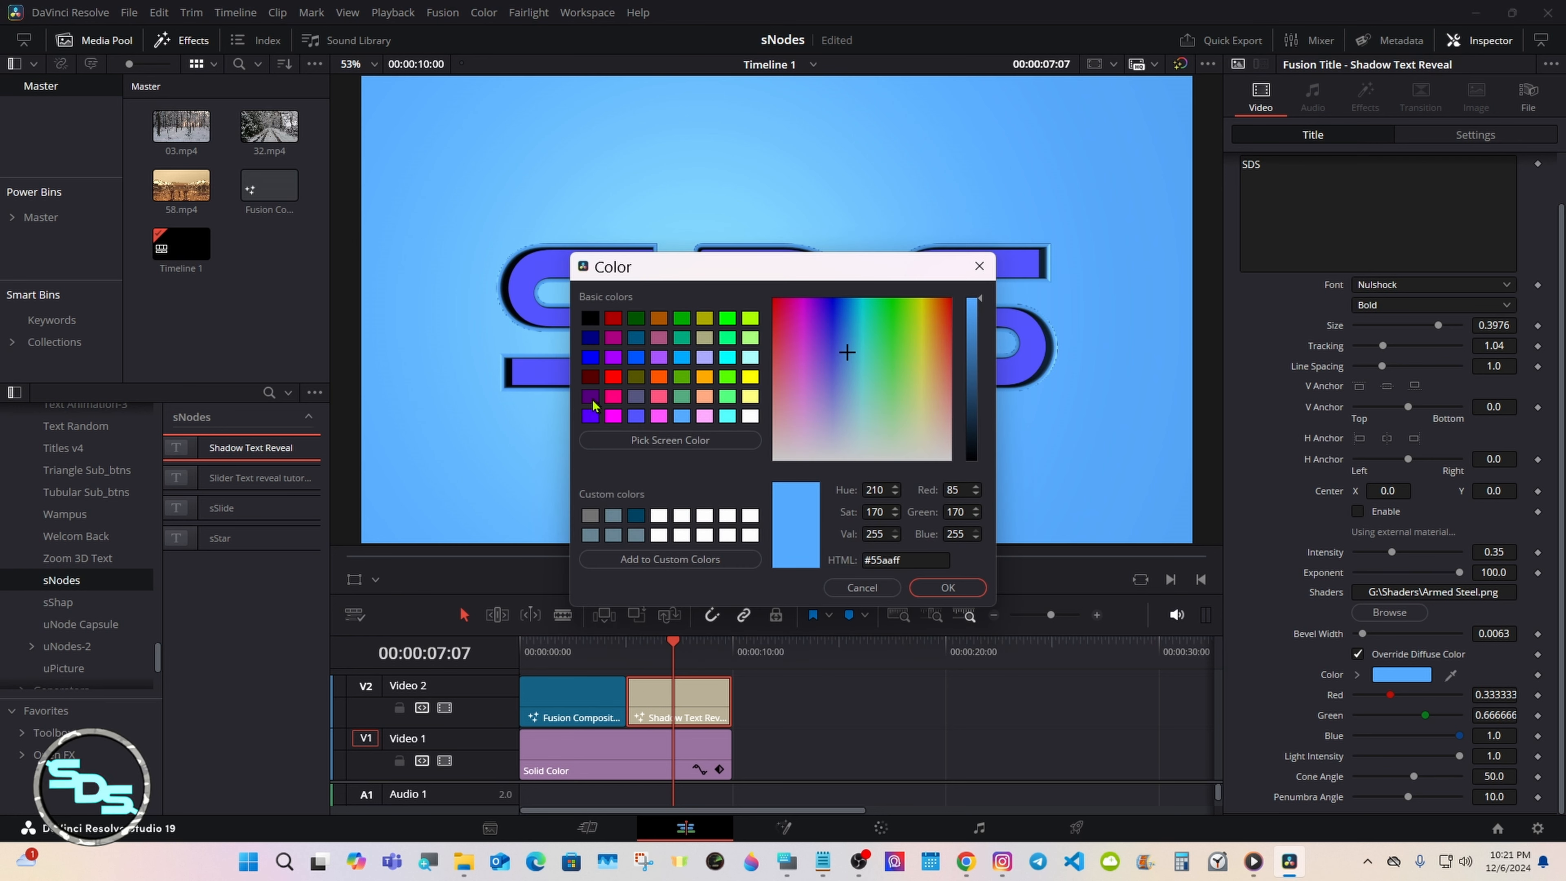
left_click(590, 398)
left_click(934, 588)
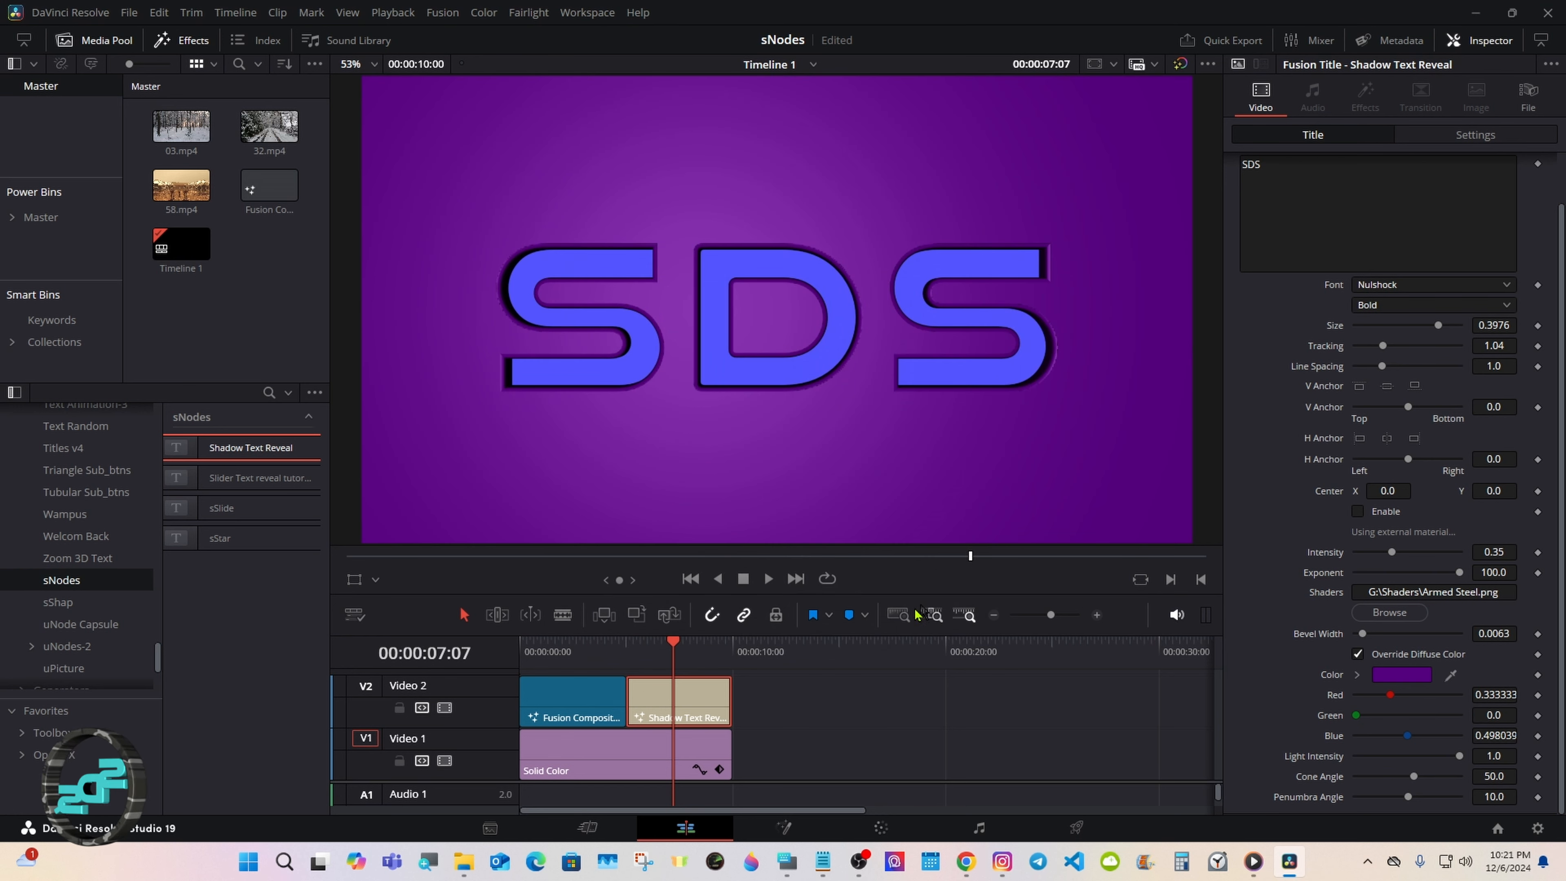
Change the color of the Solid Color clip on Video 1 to red #ff0000
left_click(637, 740)
left_click(1355, 190)
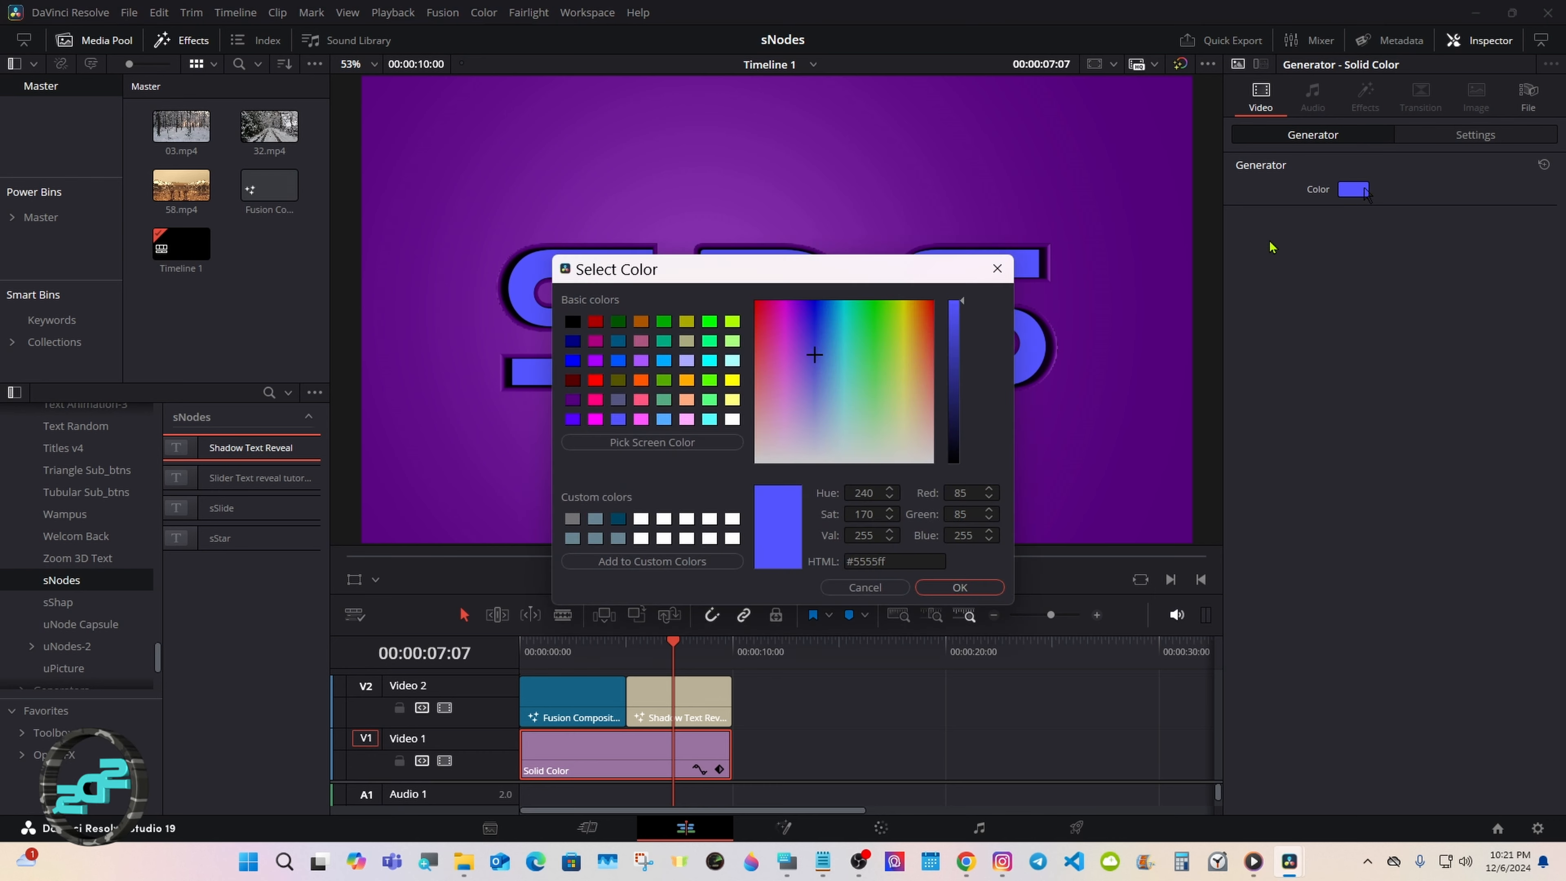
left_click(596, 381)
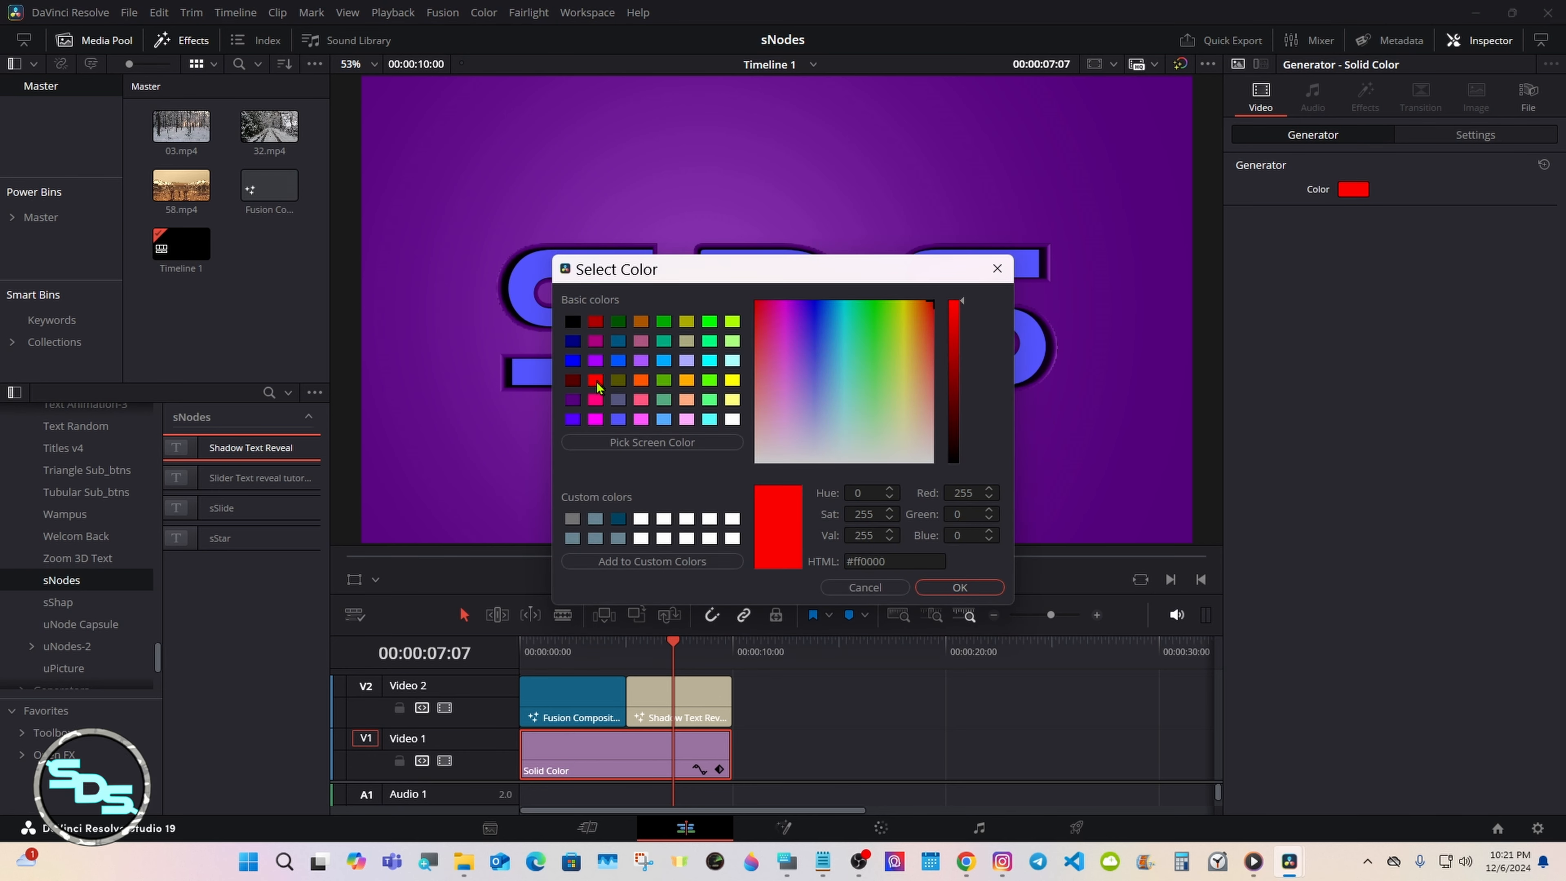
left_click(950, 587)
Try a bevel width of 0.0031 on the title, reset it to default, and switch Override Diffuse Color off and on again
left_click(650, 691)
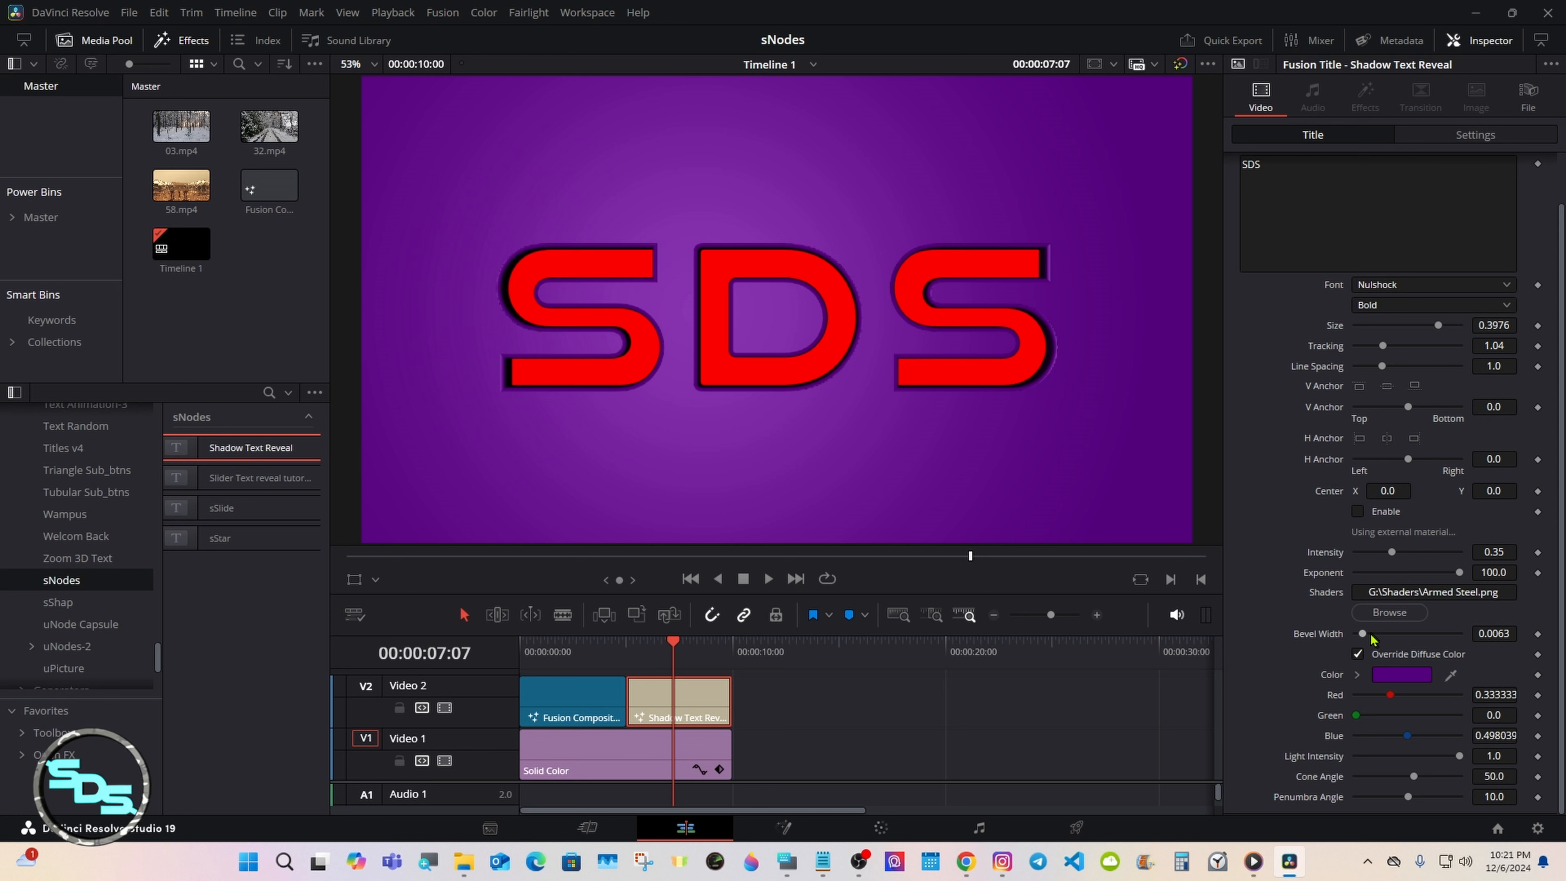
left_click_drag(1365, 639, 1362, 637)
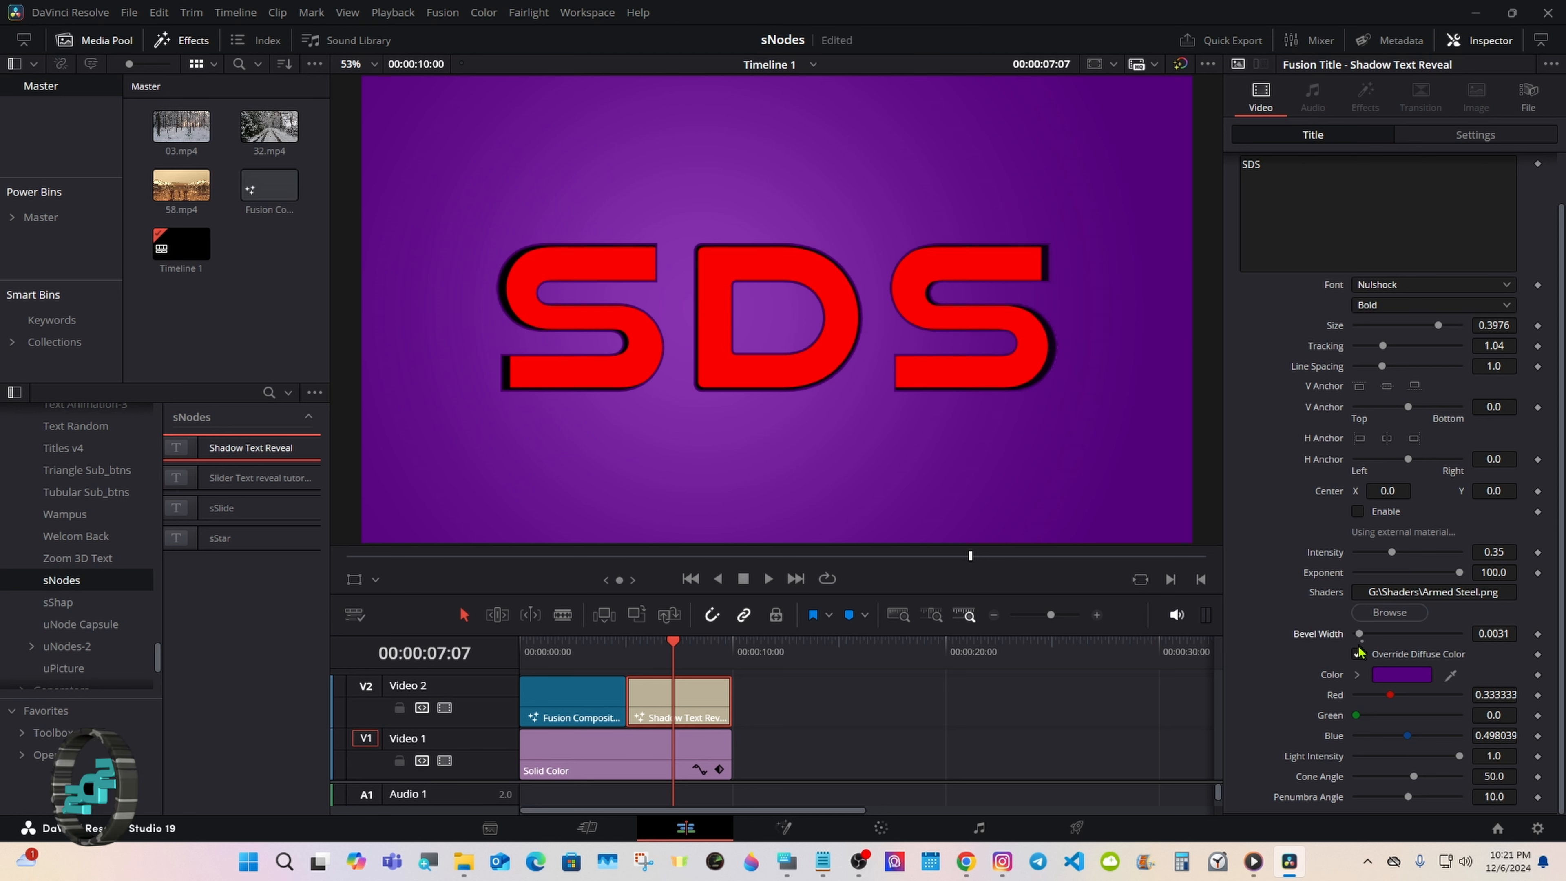
double_click(1329, 634)
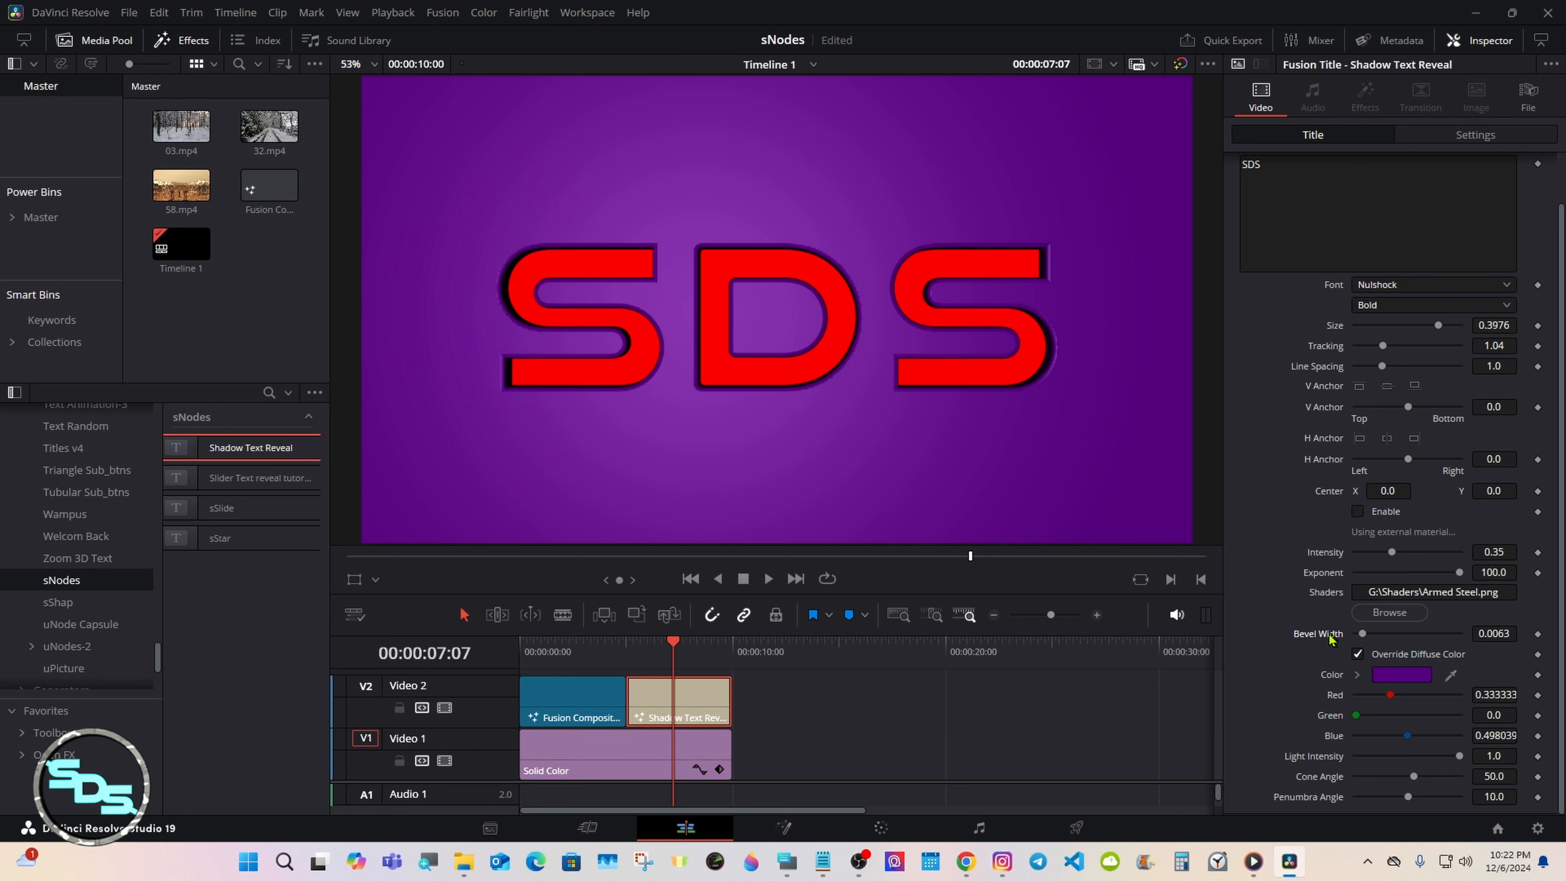
left_click(1358, 654)
left_click(1359, 654)
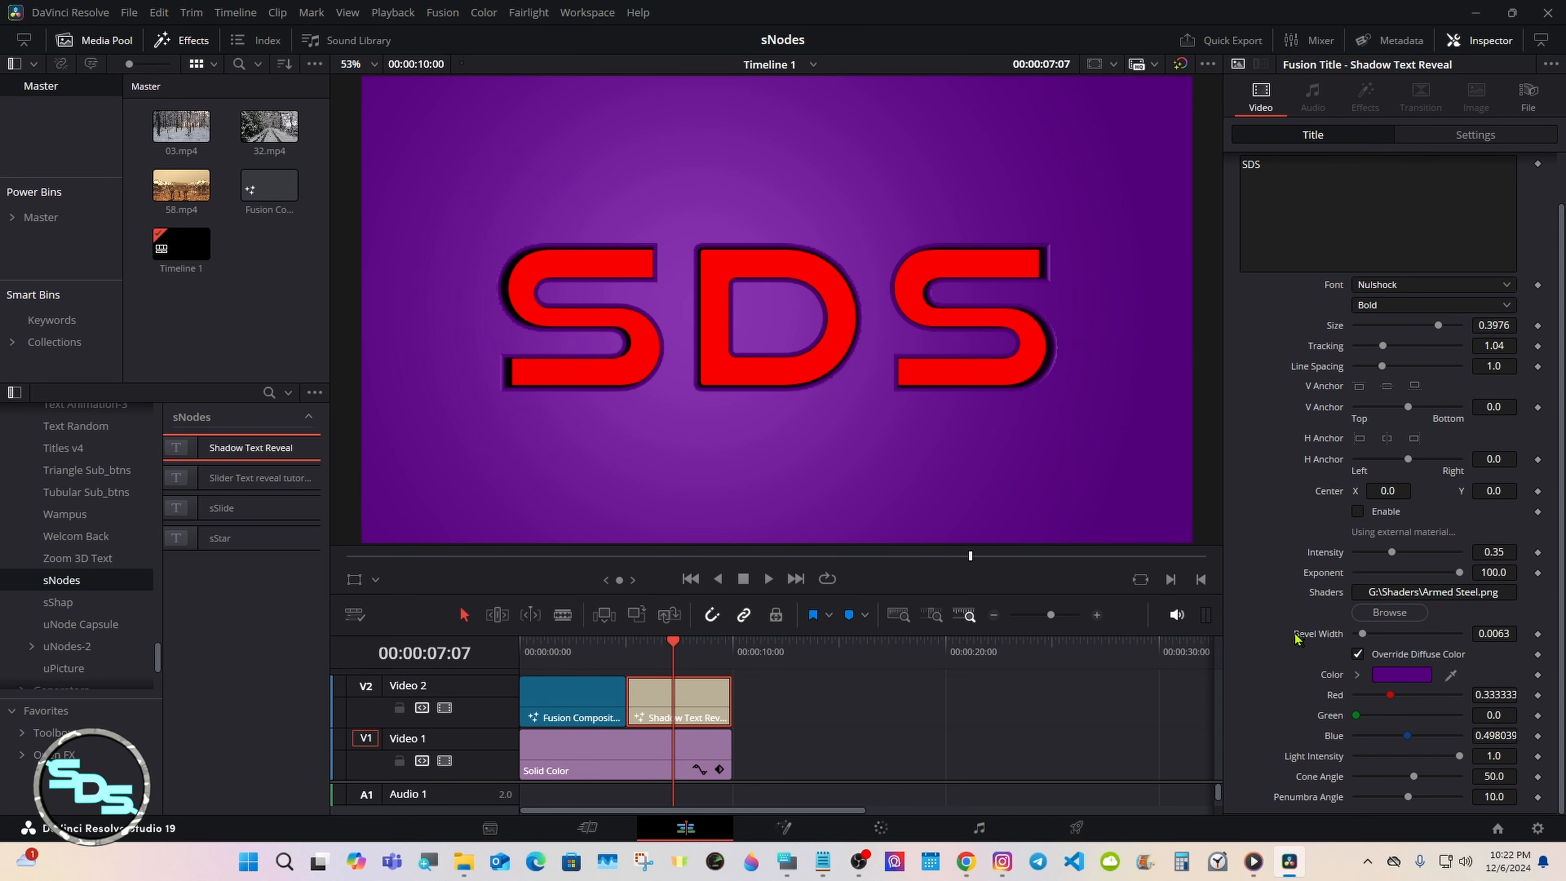
left_click(786, 862)
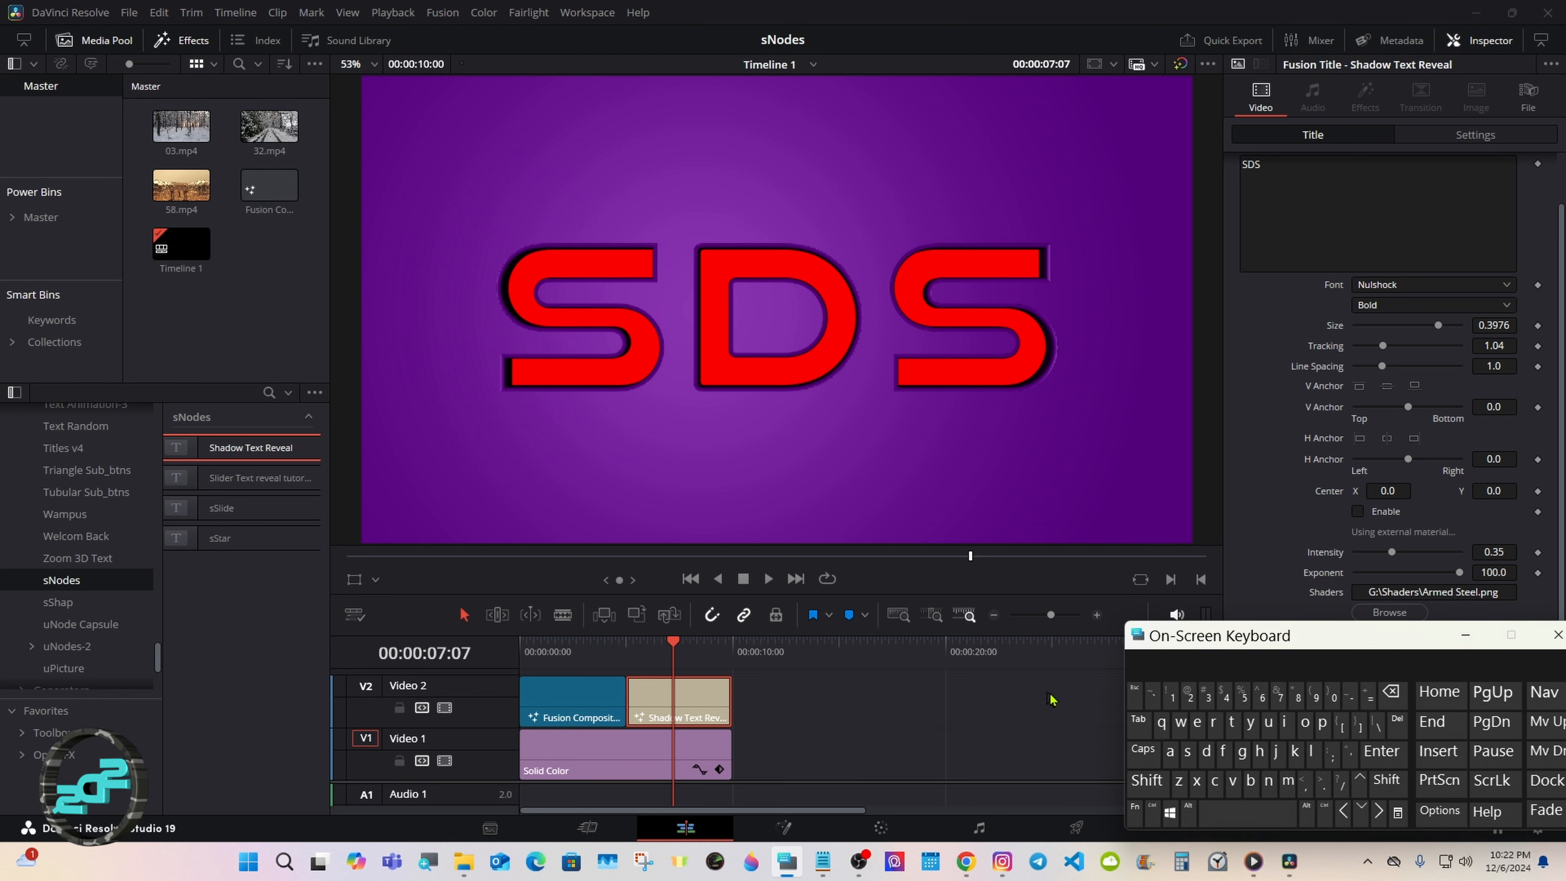
left_click(1465, 634)
Enable looping, enlarge the timeline viewer slightly, and play the timeline from the start to preview the text reveal
left_click(827, 578)
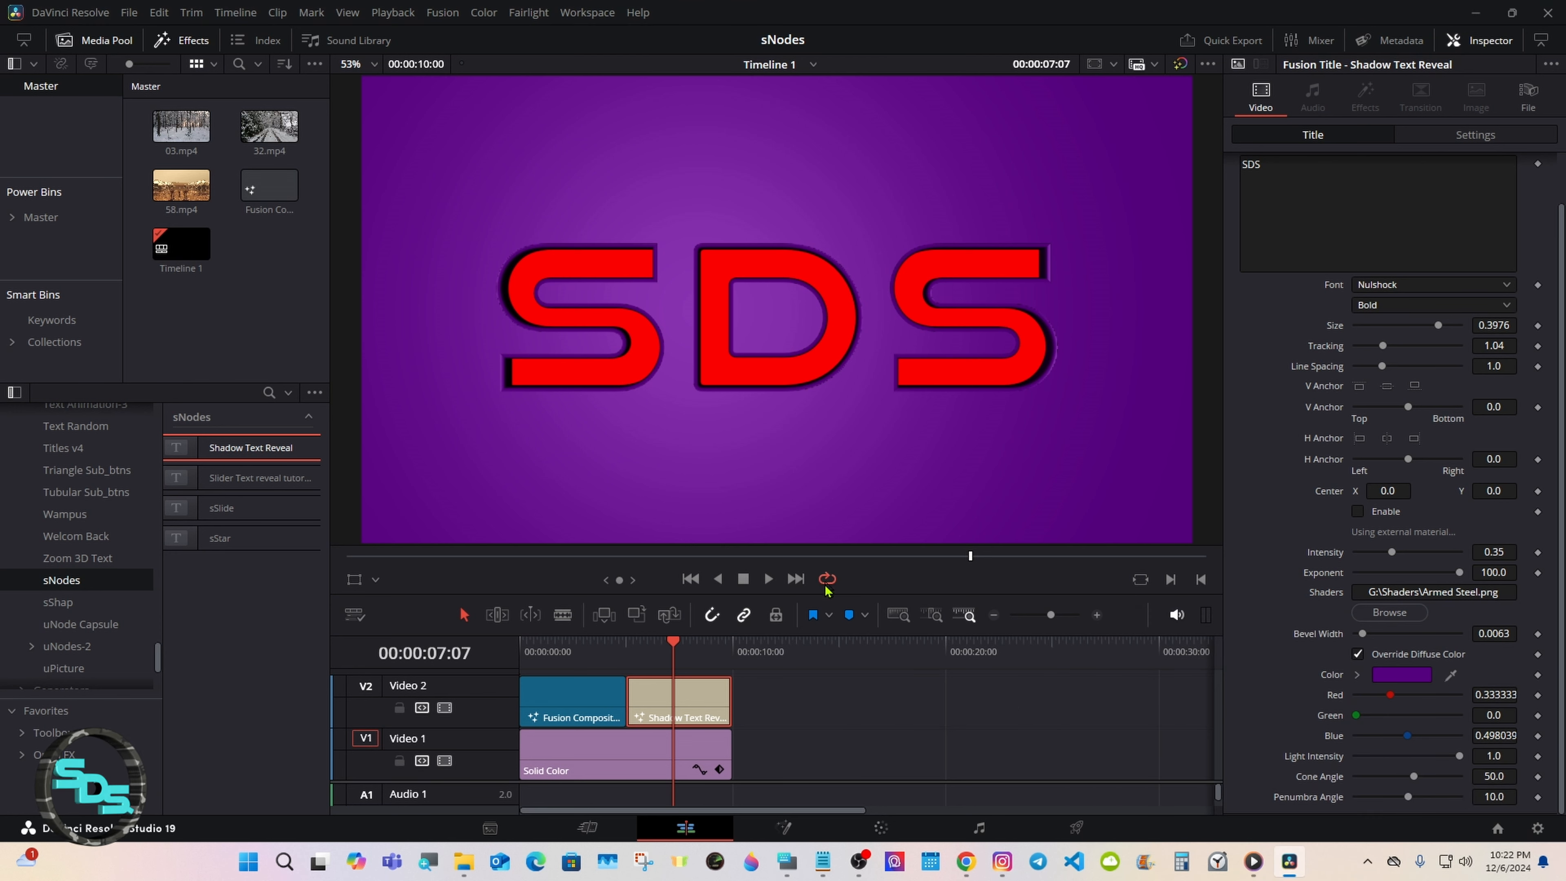
left_click_drag(800, 636, 799, 659)
left_click_drag(673, 666, 497, 672)
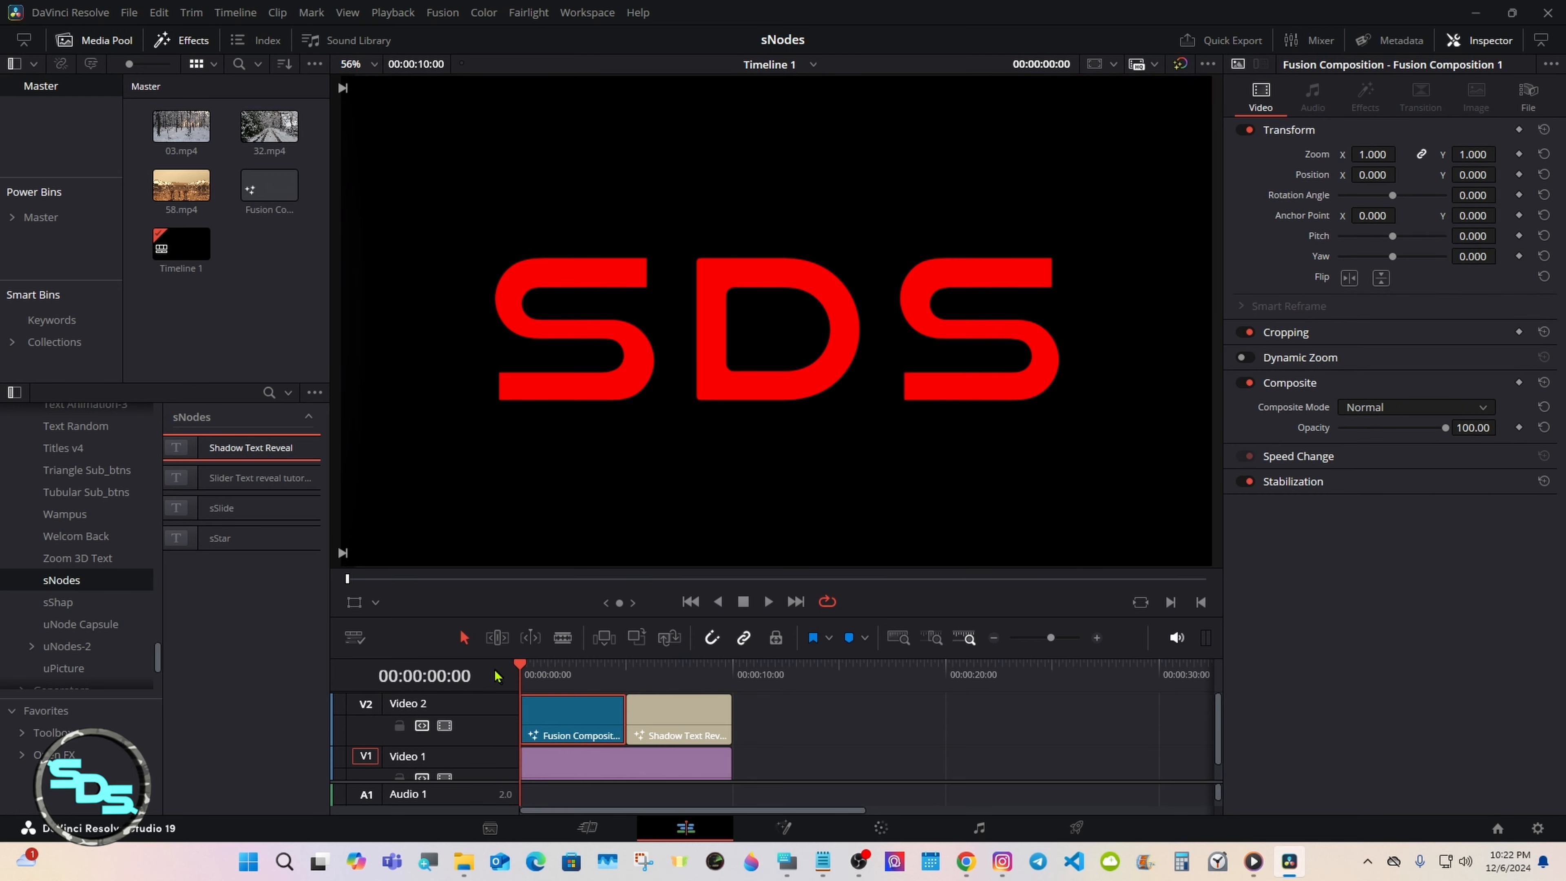
left_click(567, 761)
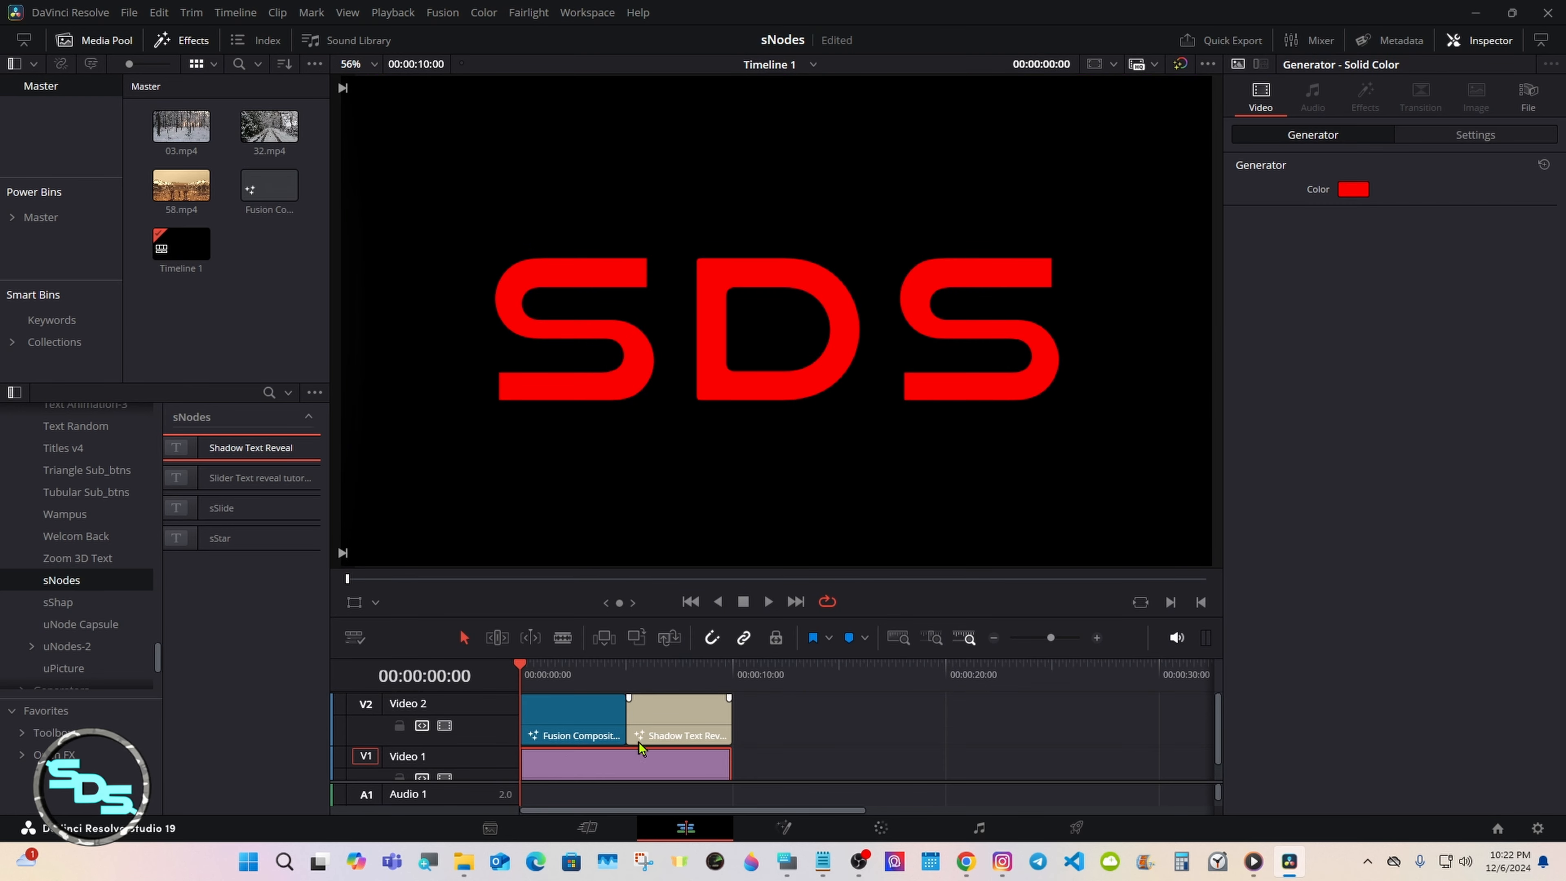
left_click_drag(601, 672, 519, 673)
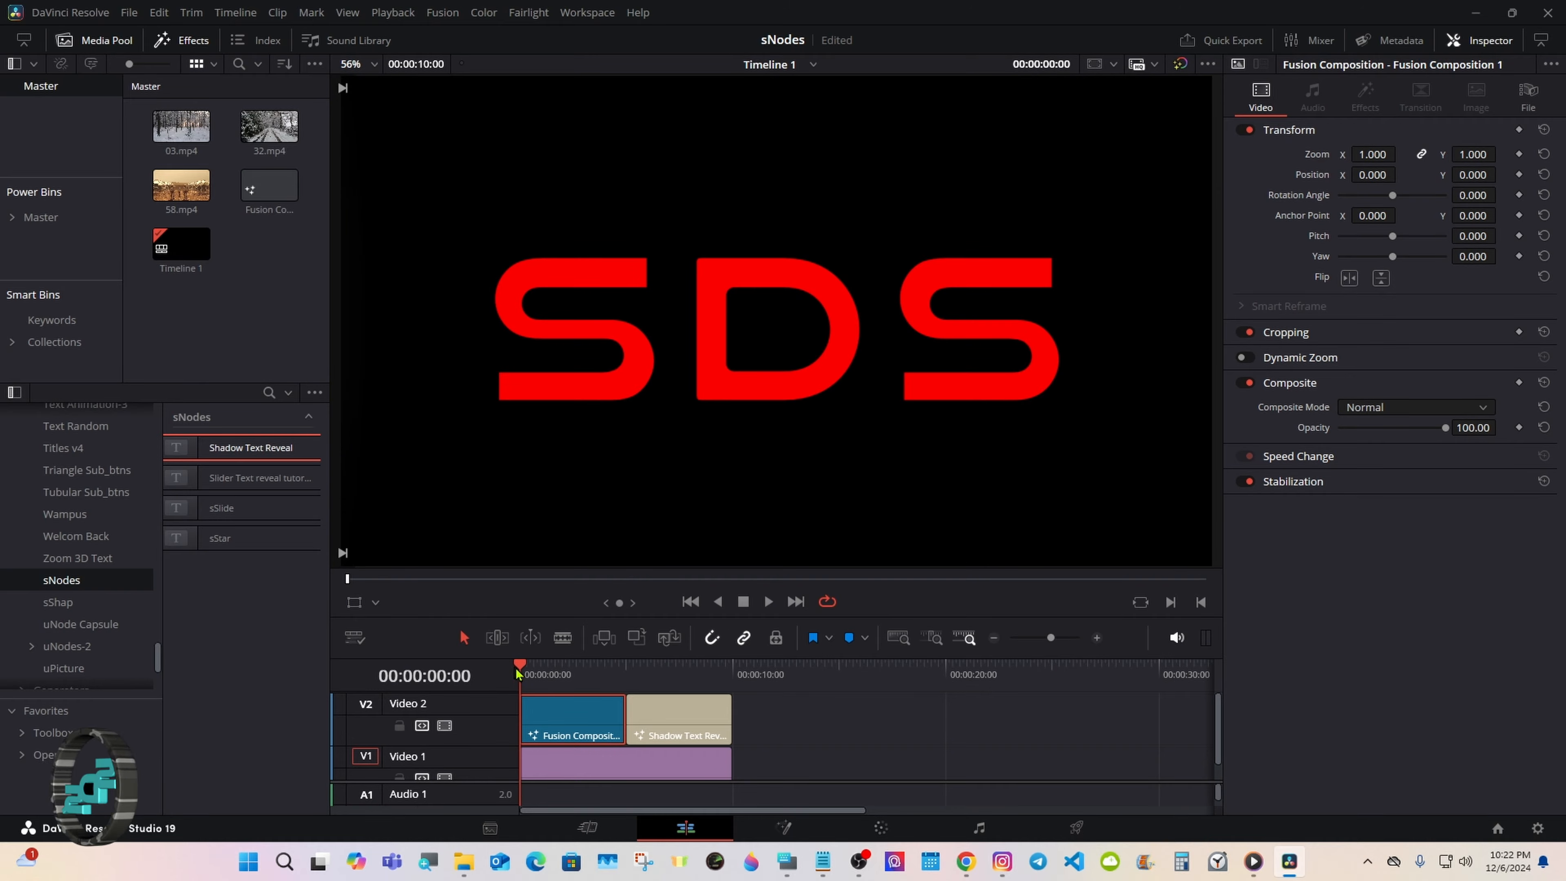
left_click(770, 601)
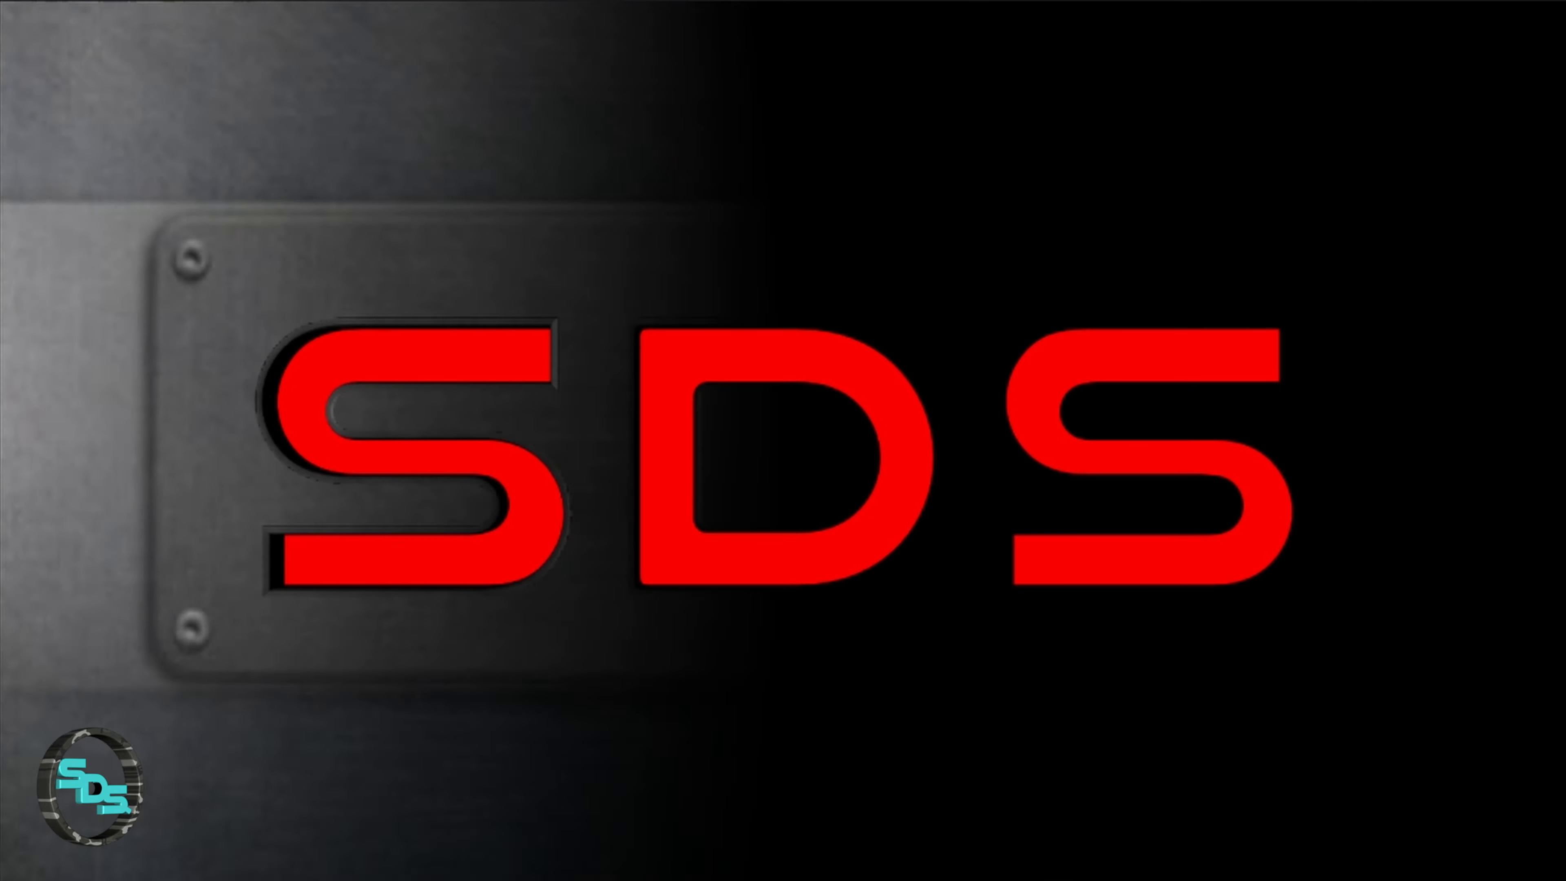